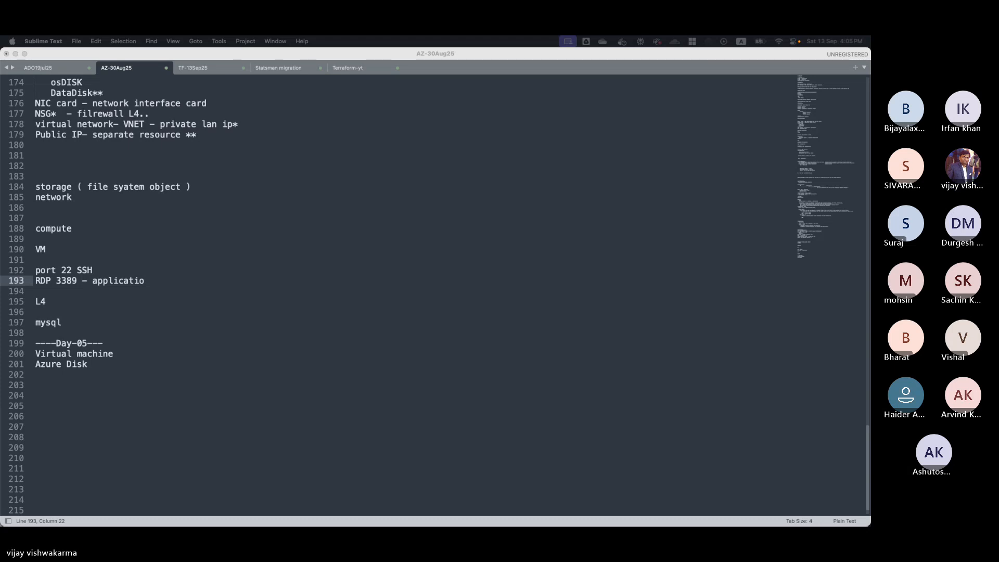
- Add the indented lines "Linux Vm" and "Windows Vm" under "Virtual machine" in the Day-05 notes, with blank lines before "Azure Disk"
{"action": "left_click", "coordinate": [128, 359]}
{"action": "left_click", "coordinate": [129, 359]}
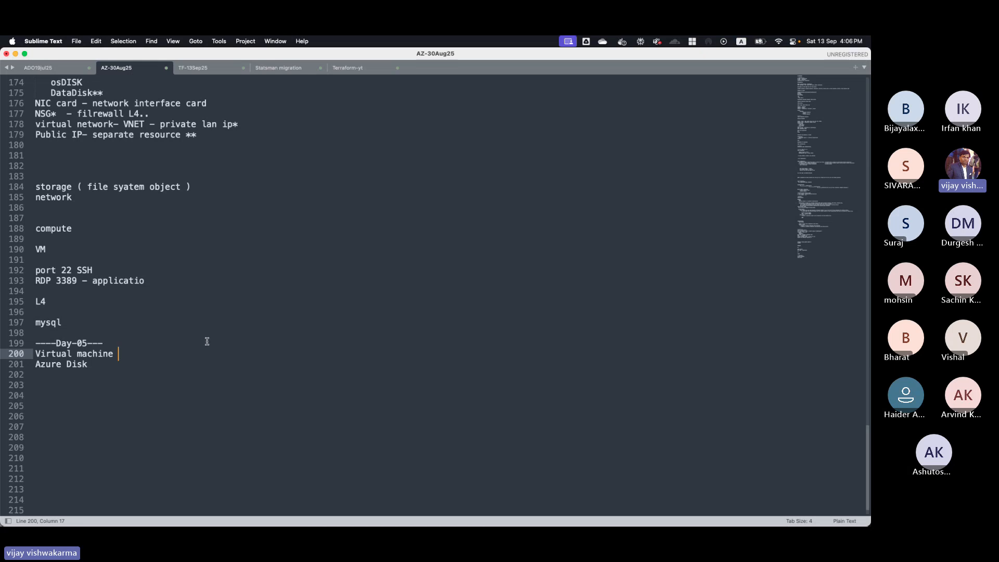
{"action": "key", "text": "Return"}
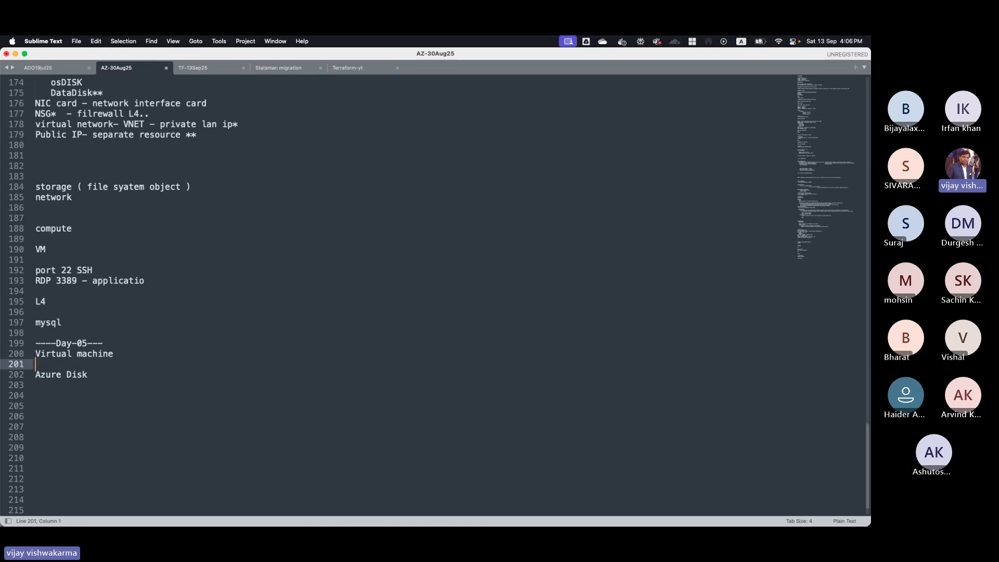
{"action": "key", "text": "Return"}
{"action": "key", "text": "Return"}
{"action": "key", "text": "Up"}
{"action": "key", "text": "Up"}
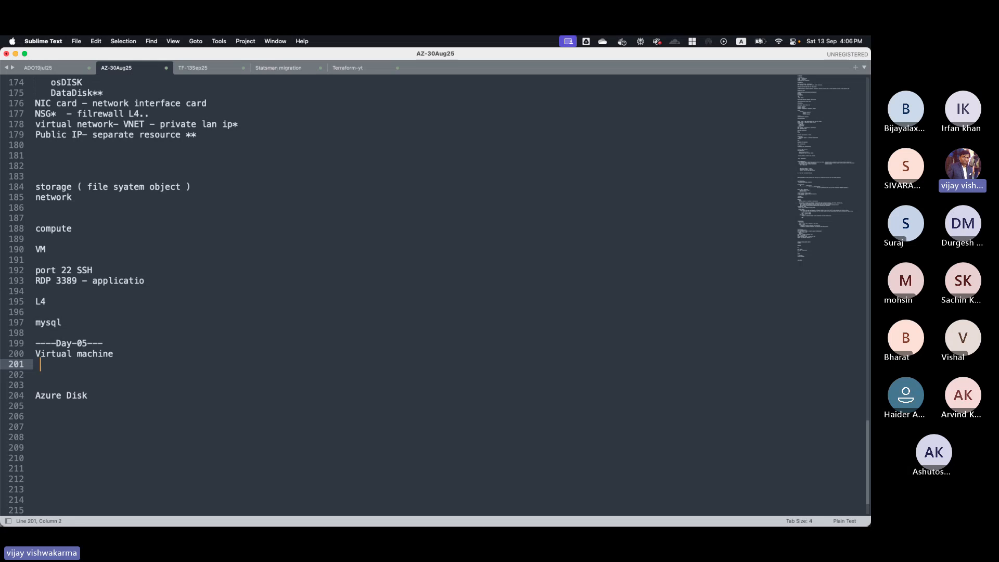
{"action": "type", "text": "Linux Vm"}
{"action": "key", "text": "Return"}
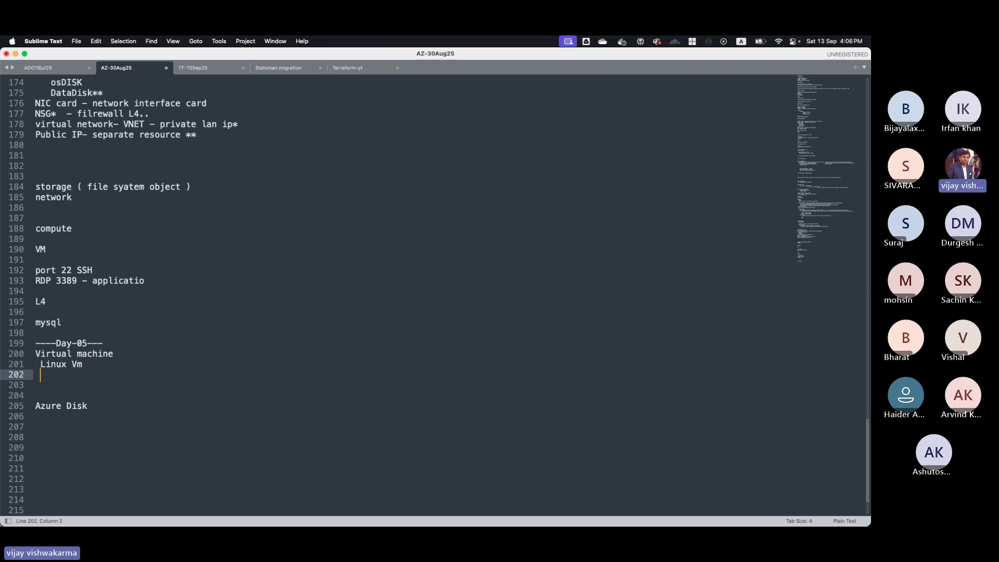
{"action": "type", "text": "Windows Vm"}
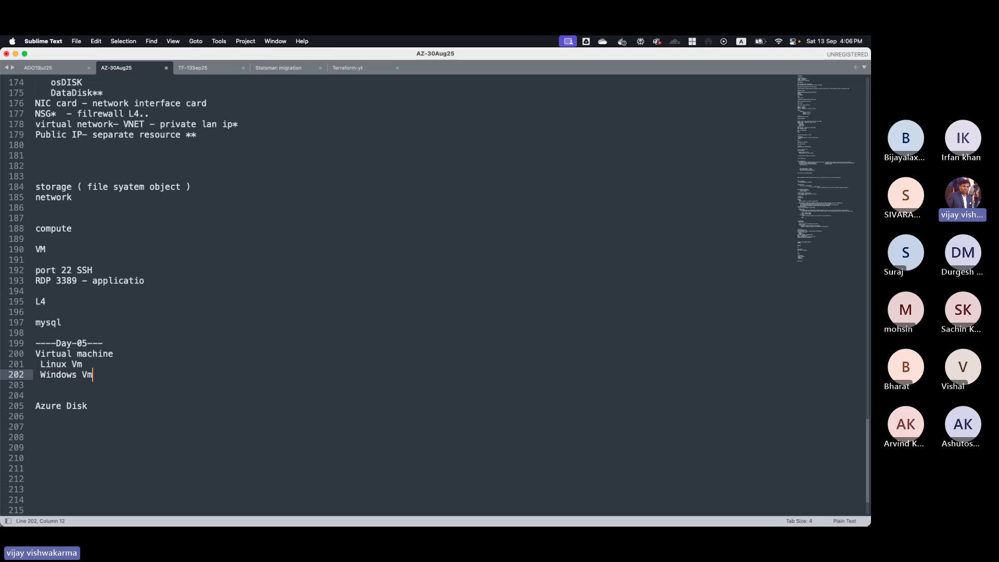
- Add "diagnostic options" below "Windows Vm" and remove one blank line above "Azure Disk"
{"action": "key", "text": "Return"}
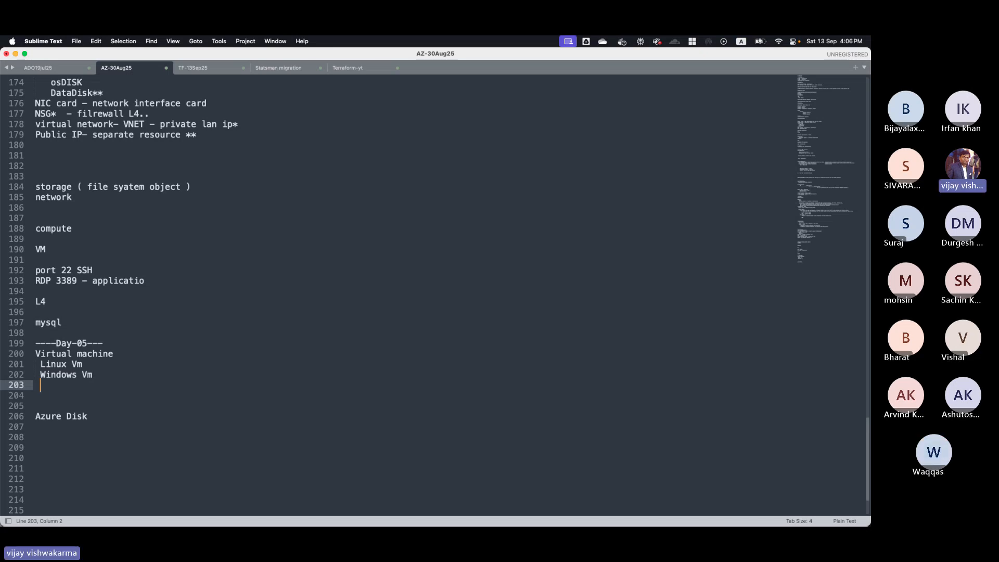
{"action": "type", "text": "dia"}
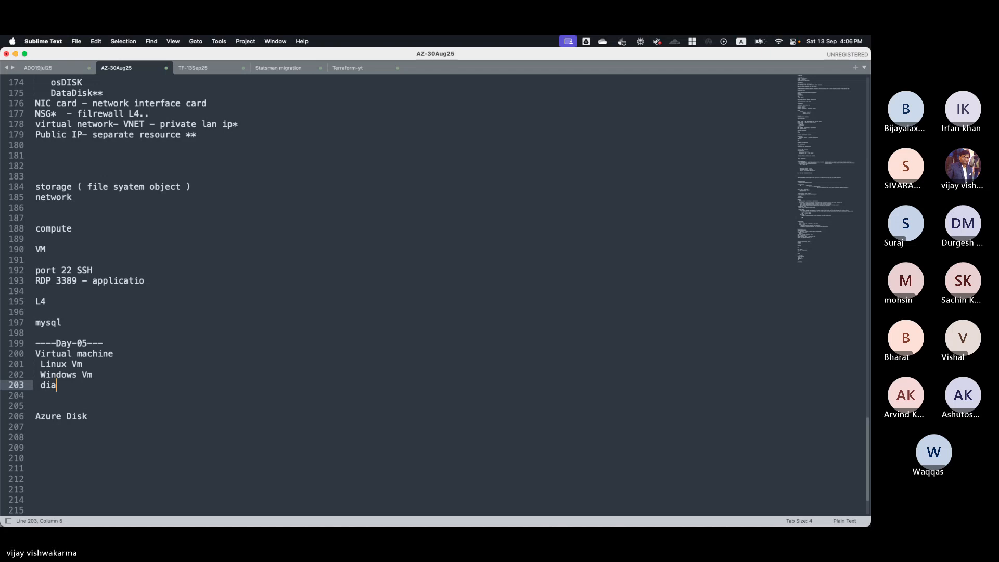
{"action": "type", "text": "gnostic "}
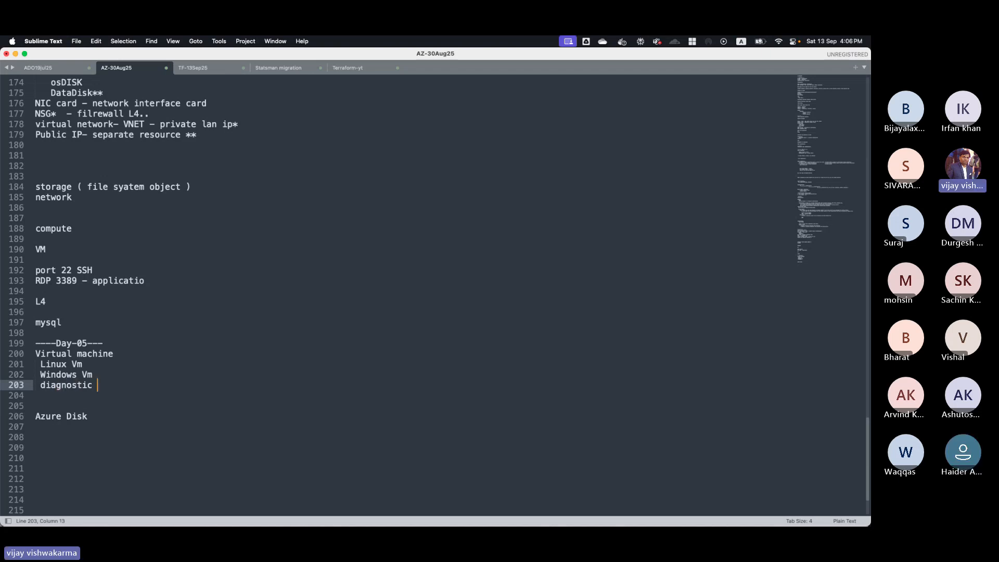
{"action": "type", "text": "options"}
{"action": "key", "text": "Down"}
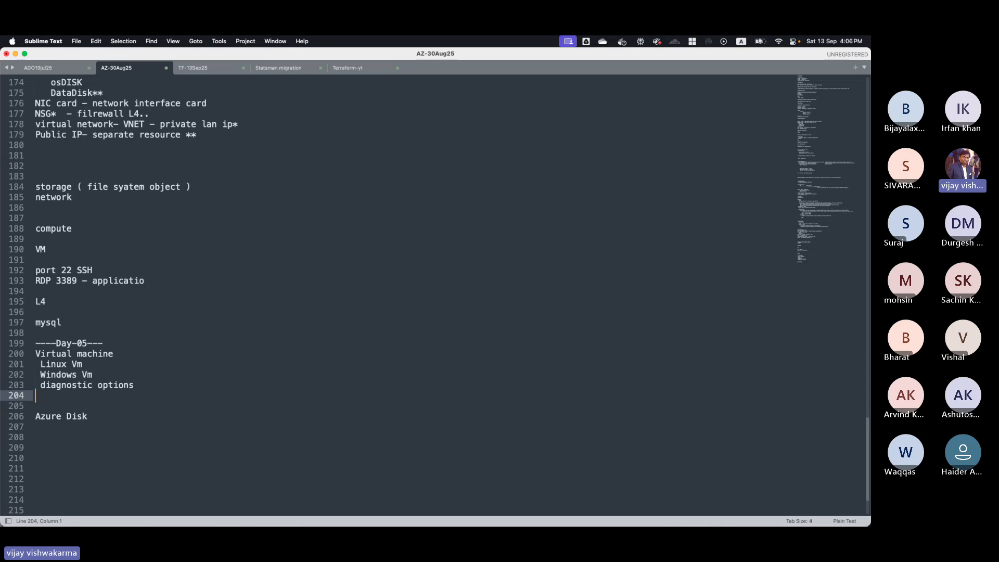
{"action": "key", "text": "Down"}
{"action": "key", "text": "Down"}
{"action": "key", "text": "BackSpace"}
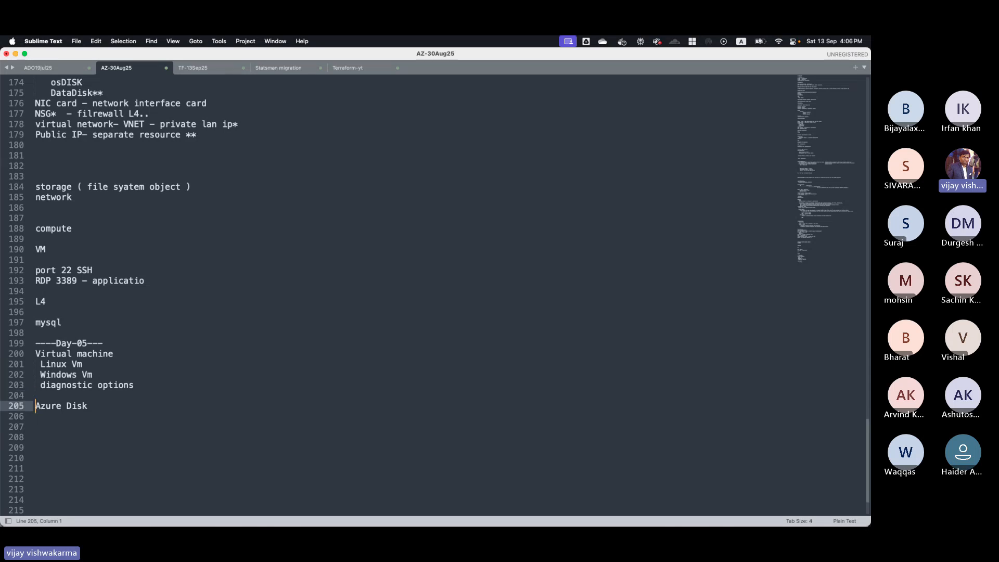
- Add the indented lines "data disk" and "os disk" under "Azure Disk"
{"action": "key", "text": "Return"}
{"action": "type", "text": "da"}
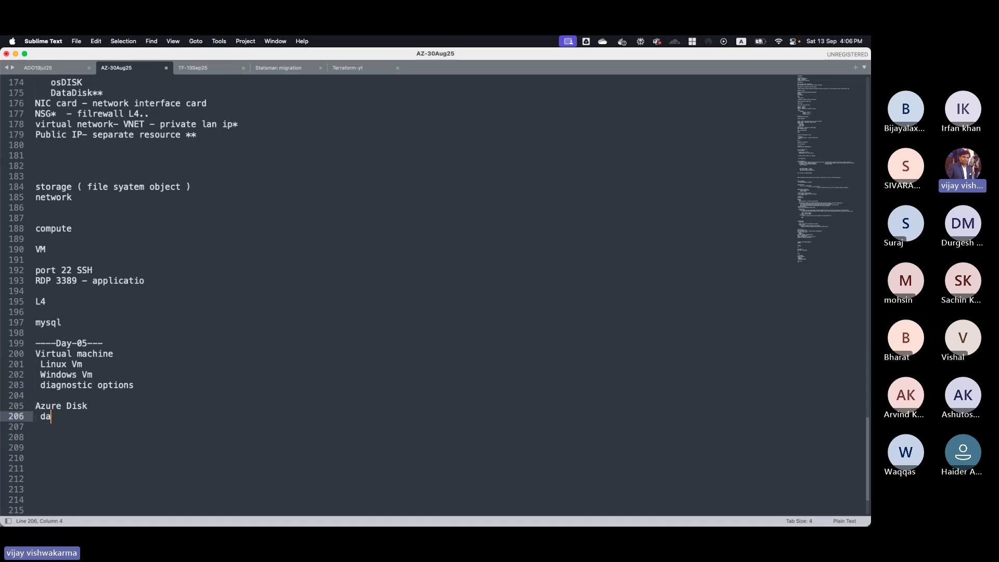
{"action": "type", "text": "ta disk"}
{"action": "key", "text": "Return"}
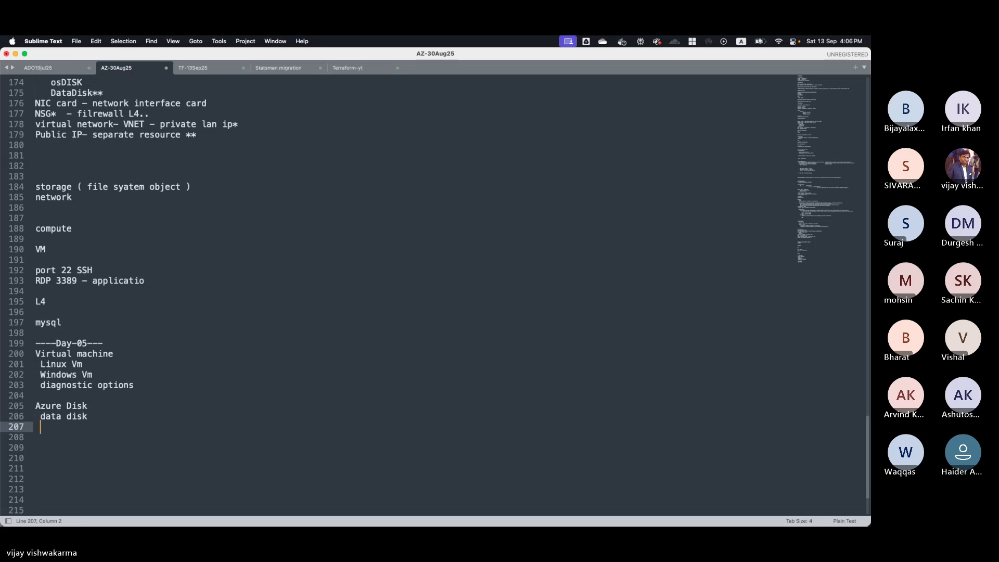
{"action": "type", "text": "os disk"}
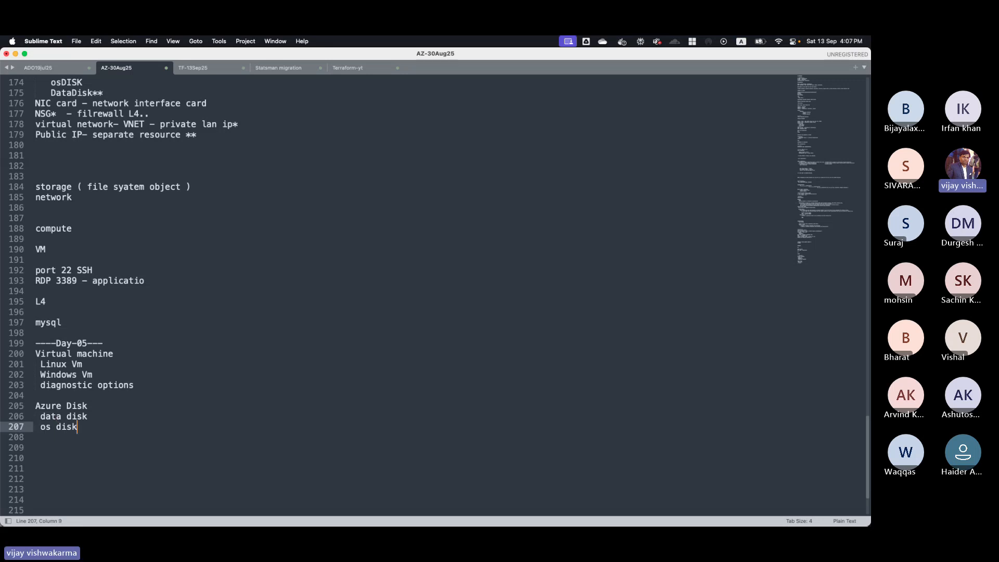
- Extend the Azure Disk list with the lines "os disk swap" and "data disk attach detach"
{"action": "key", "text": "Return"}
{"action": "type", "text": "o"}
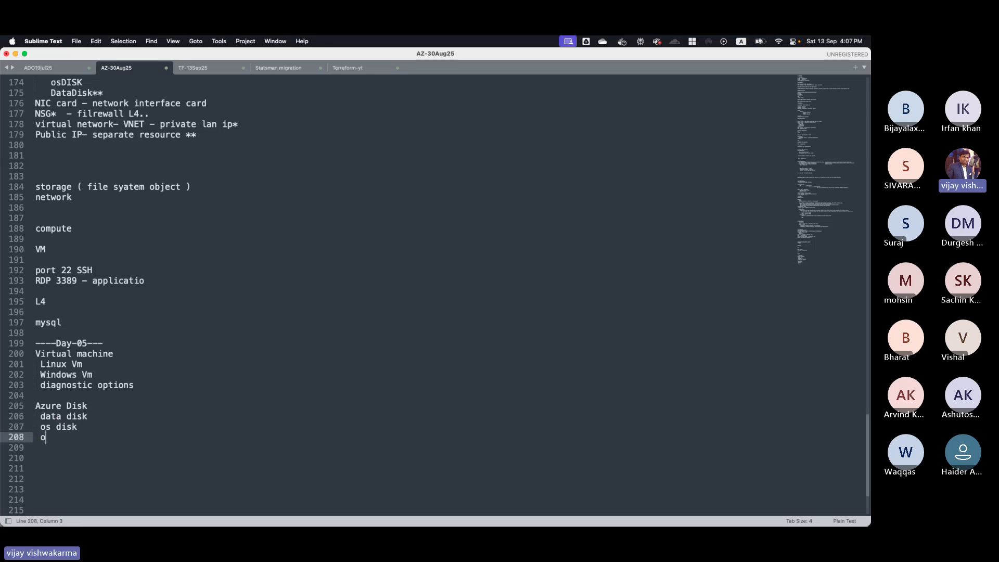
{"action": "type", "text": "s disk swap"}
{"action": "key", "text": "Return"}
{"action": "type", "text": "da"}
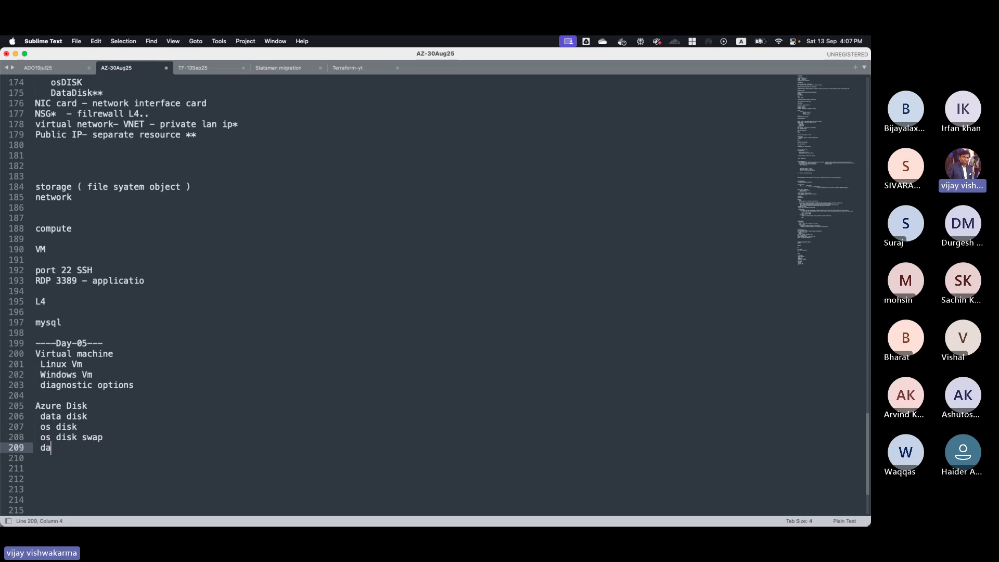
{"action": "type", "text": "ta disk attach detach"}
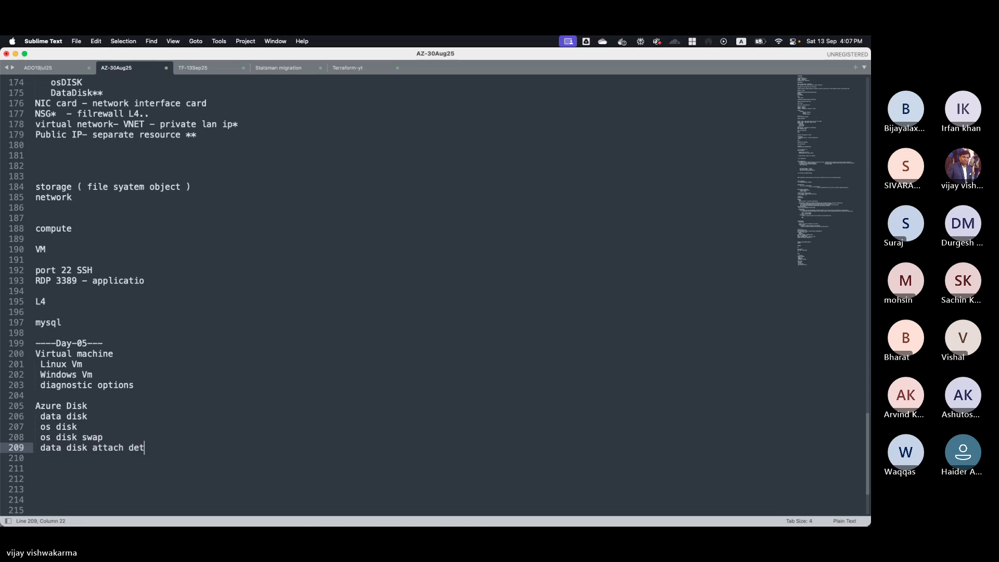
{"action": "key", "text": "Up"}
{"action": "key", "text": "Up"}
{"action": "key", "text": "Up"}
{"action": "key", "text": "Up"}
{"action": "key", "text": "Up"}
{"action": "key", "text": "Up"}
{"action": "key", "text": "Up"}
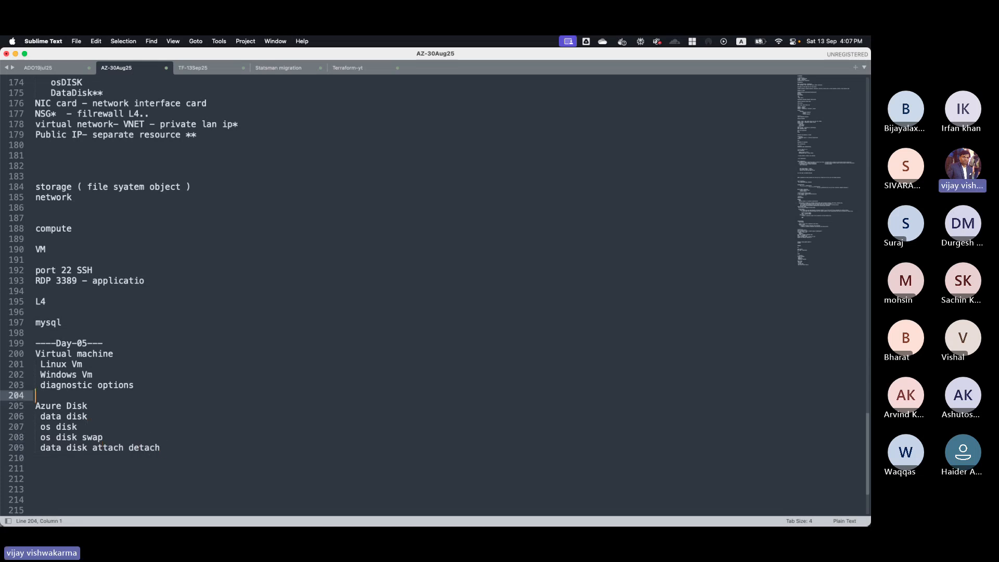
{"action": "key", "text": "Up"}
{"action": "key", "text": "Up"}
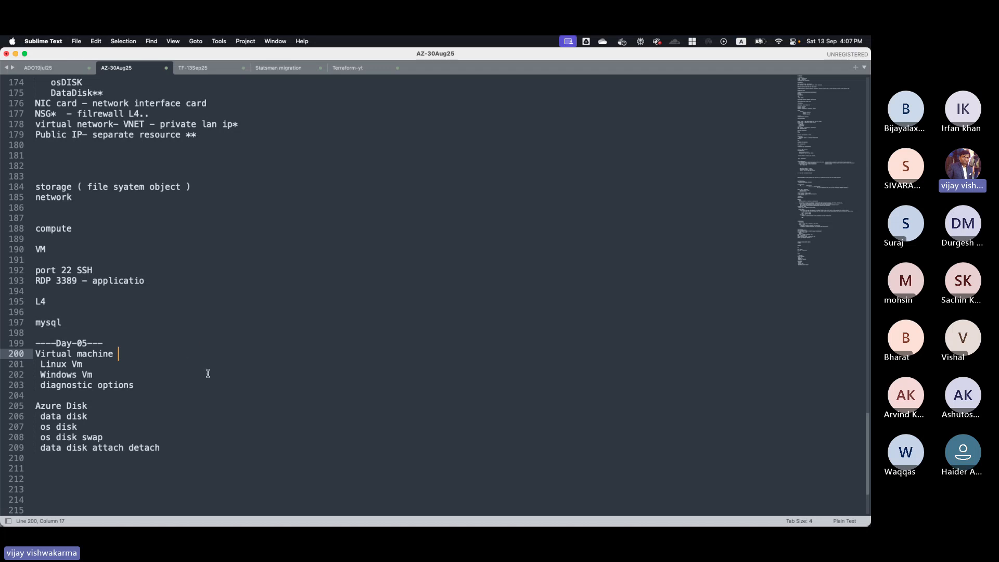
- Switch to the Azure portal in Brave and create a resource group named dev, keeping the default subscription and region
{"action": "mouse_move", "coordinate": [465, 525]}
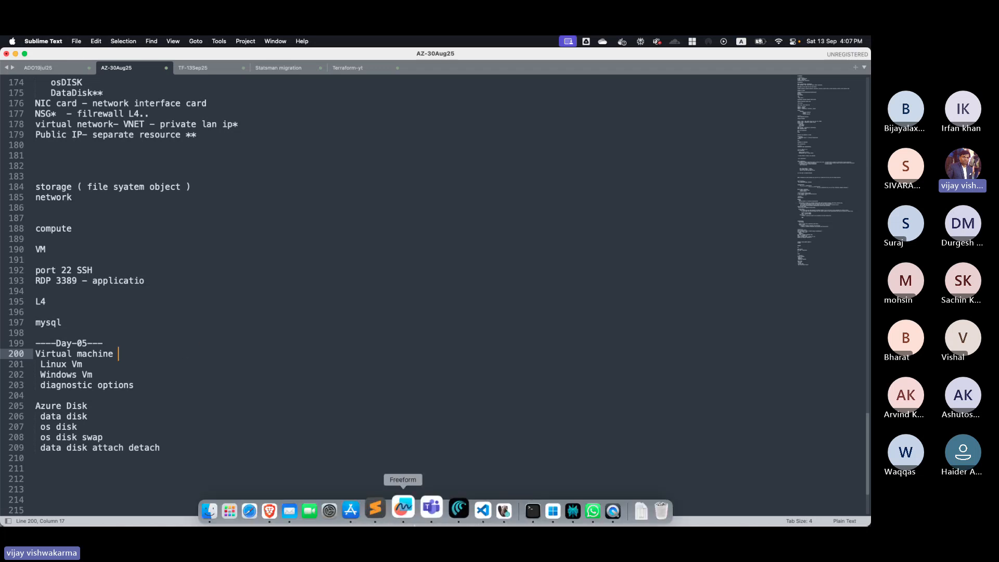
{"action": "left_click", "coordinate": [269, 510]}
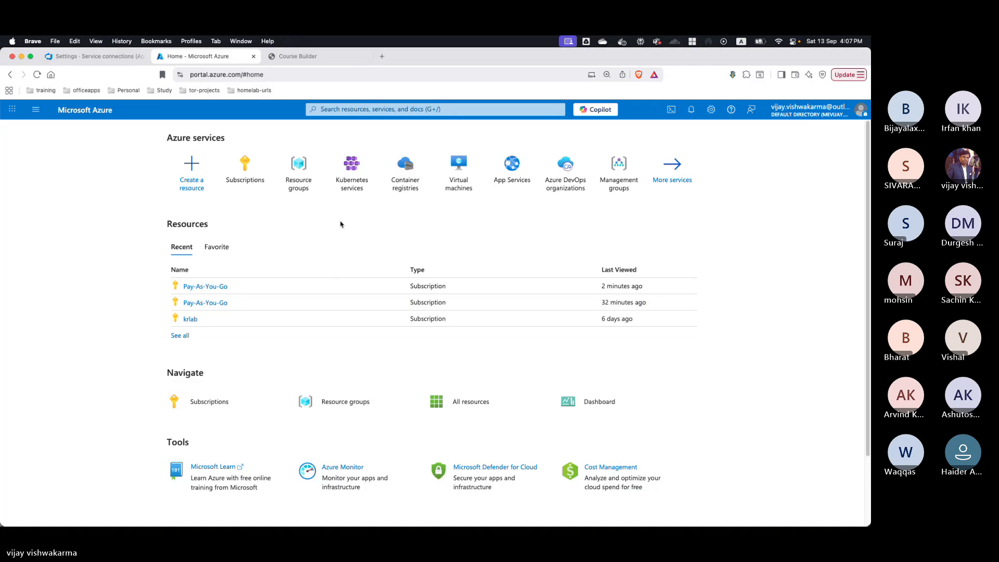
{"action": "left_click", "coordinate": [300, 182]}
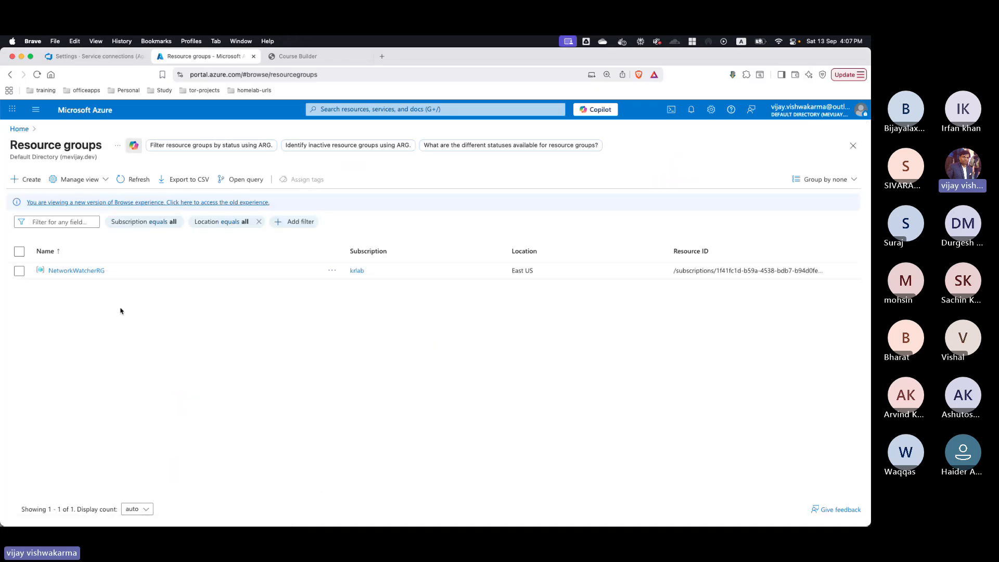
{"action": "left_click", "coordinate": [33, 182]}
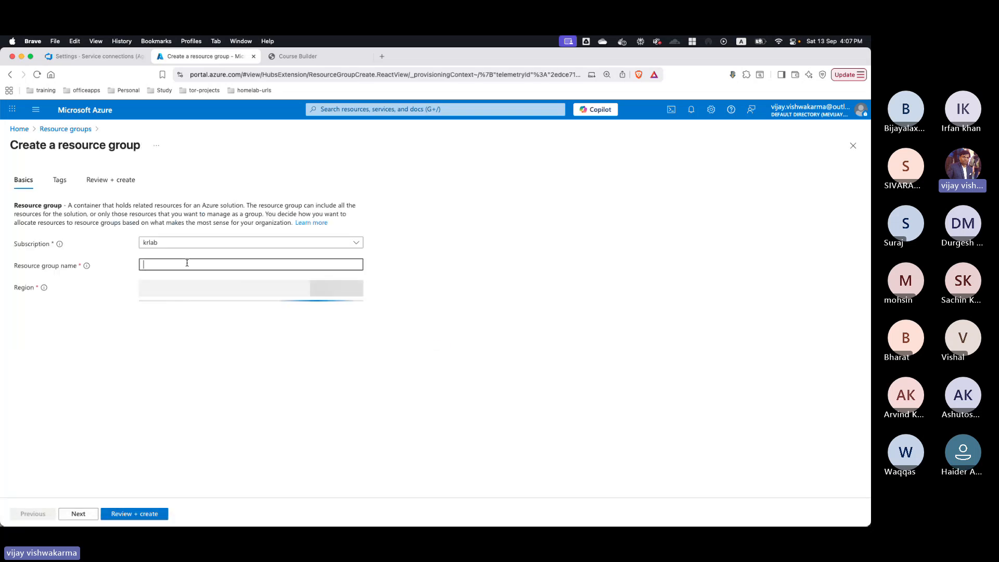
{"action": "type", "text": "dev"}
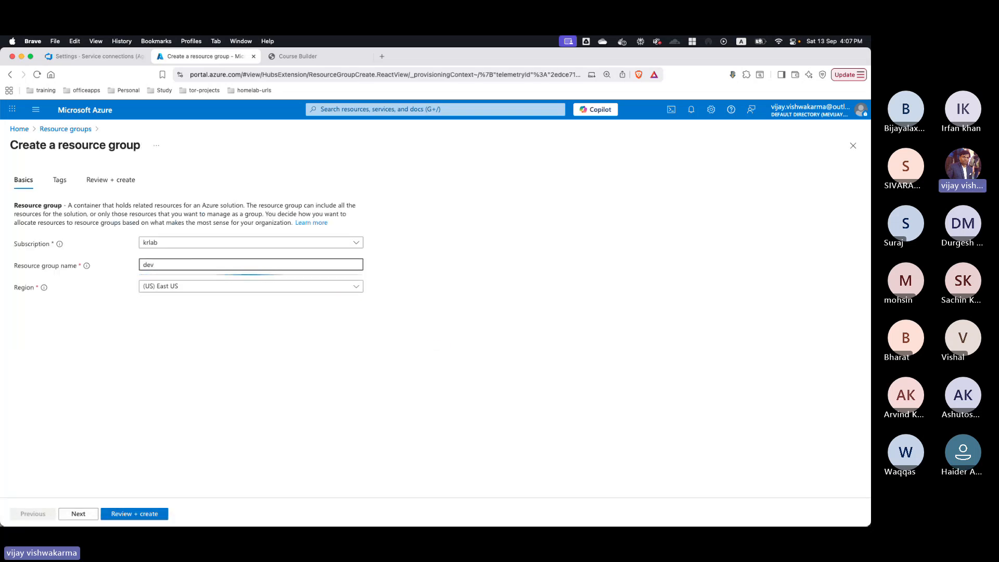
{"action": "left_click", "coordinate": [150, 512]}
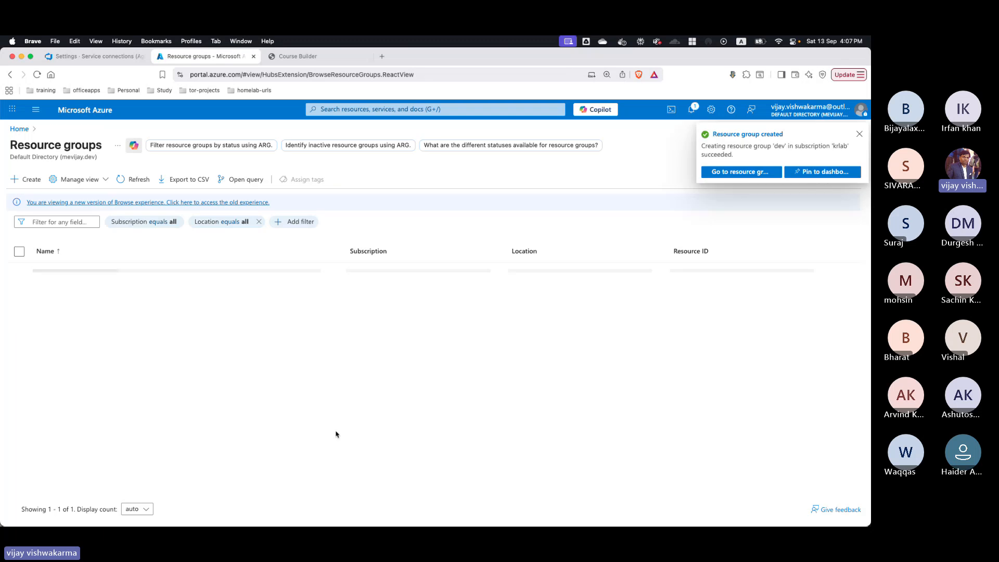
- Find the Virtual machines service in the portal and open the form for creating a new virtual machine
{"action": "left_click", "coordinate": [406, 110]}
{"action": "type", "text": "virtua"}
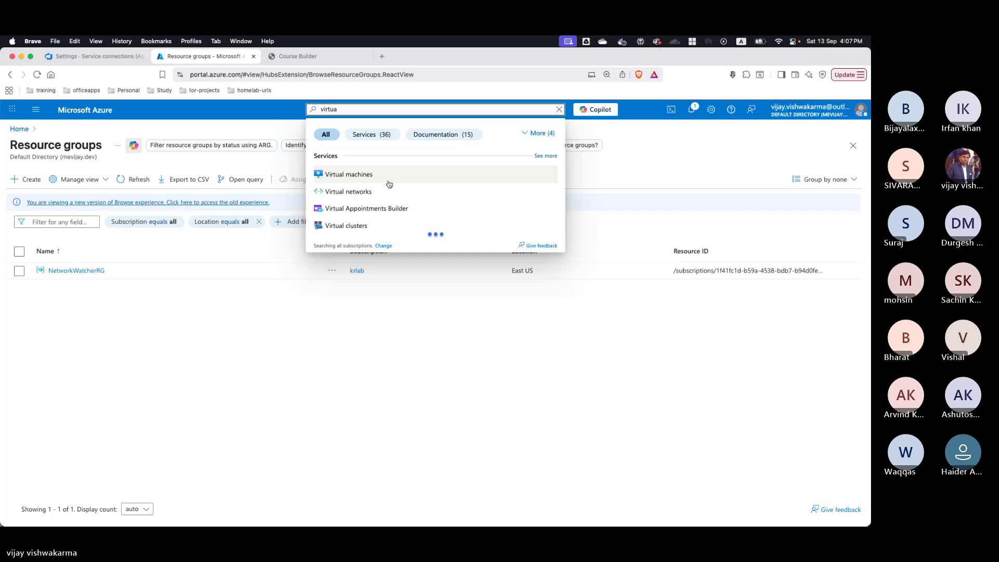
{"action": "left_click", "coordinate": [329, 174]}
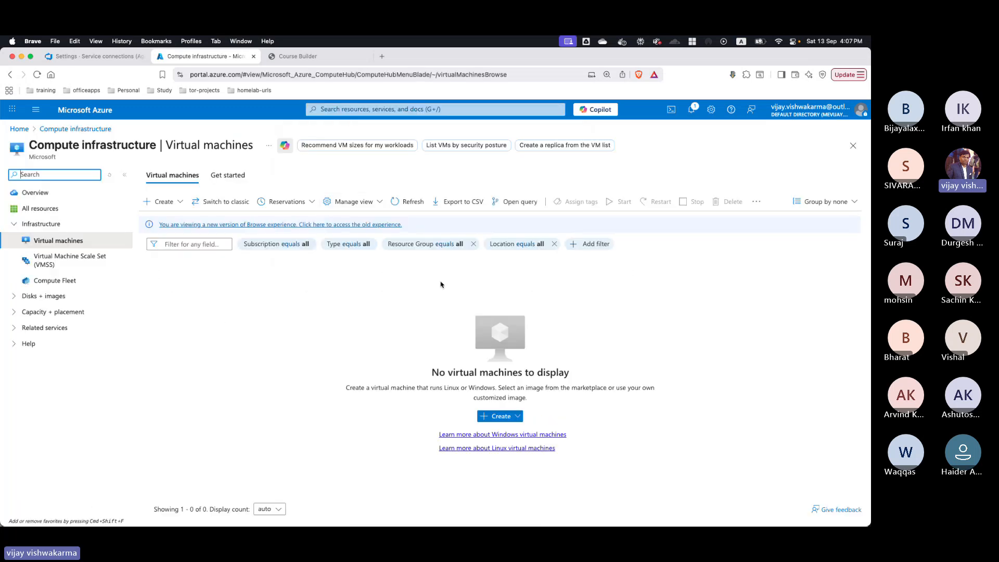
{"action": "left_click", "coordinate": [162, 204]}
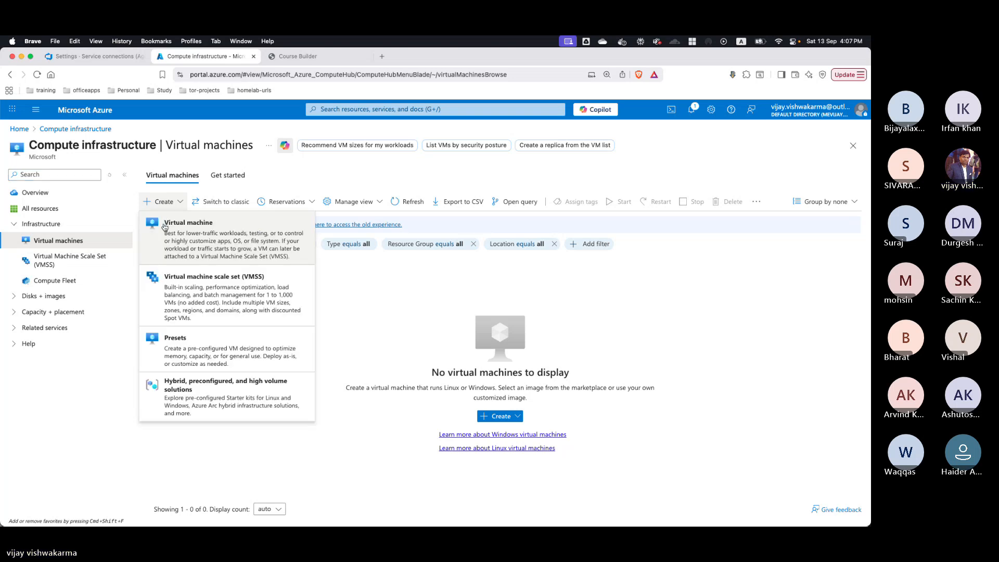
{"action": "left_click", "coordinate": [165, 226]}
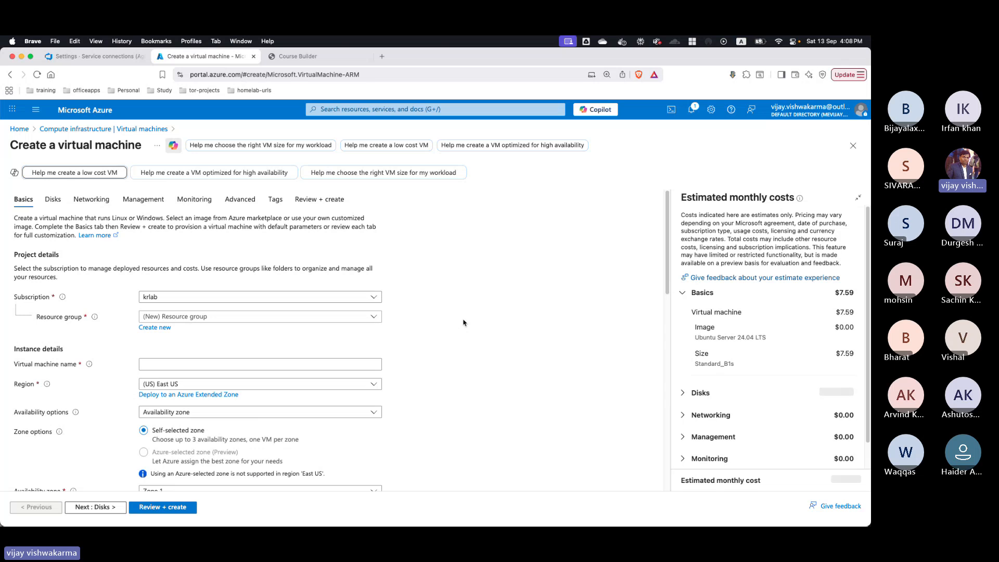
- Assign the new virtual machine to the existing resource group dev and name it myvm
{"action": "left_click", "coordinate": [368, 317]}
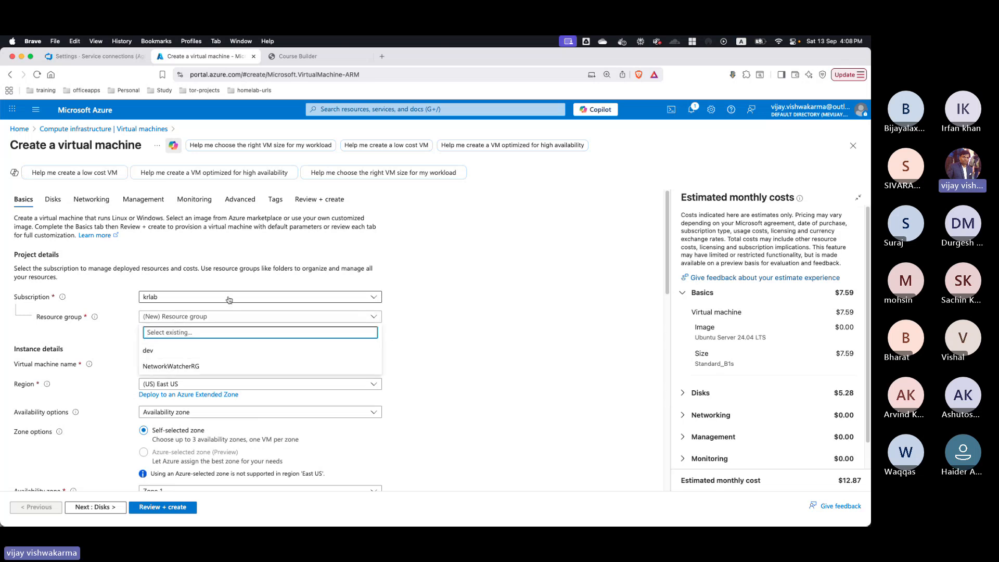
{"action": "left_click", "coordinate": [211, 350]}
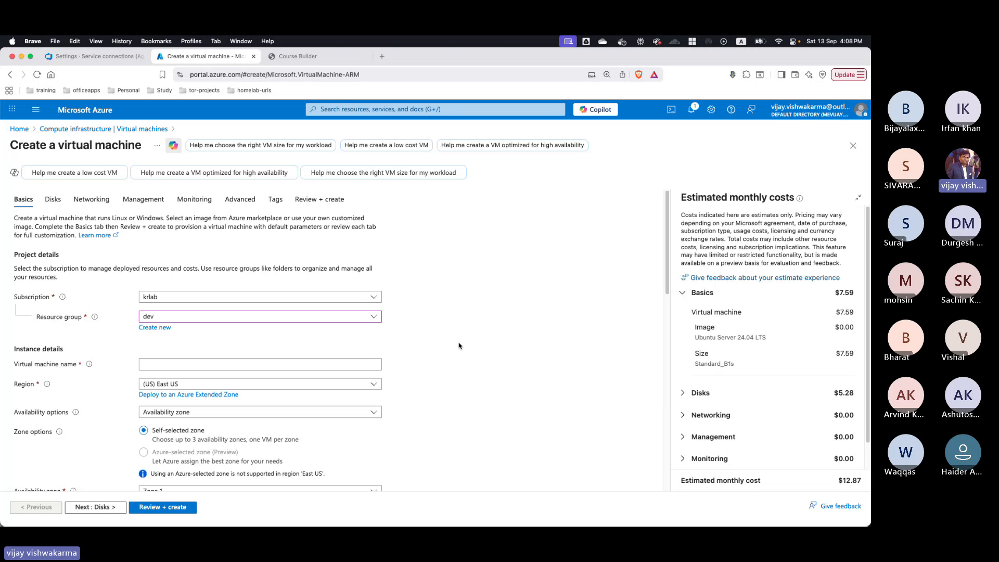
{"action": "left_click", "coordinate": [235, 367]}
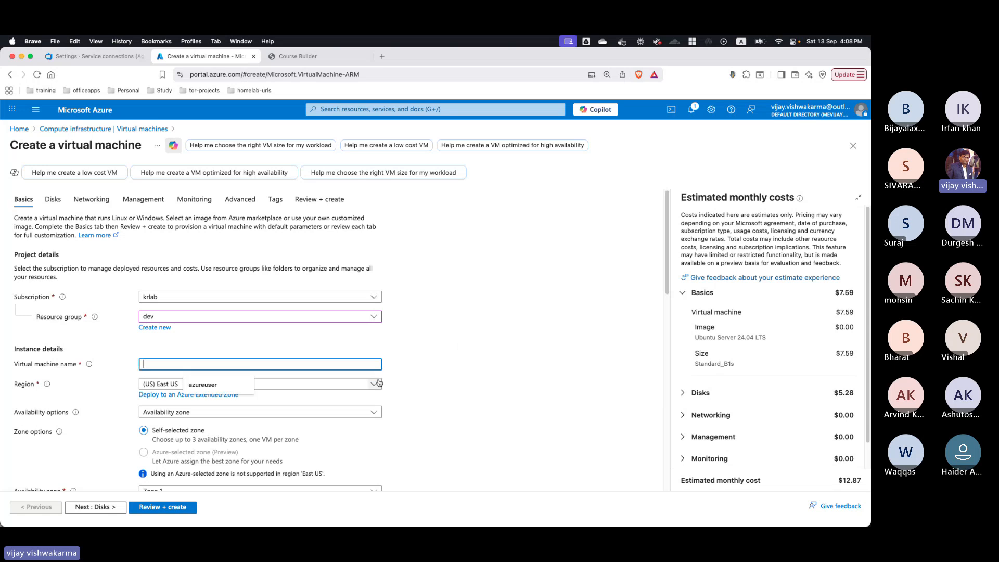
{"action": "type", "text": "myvm"}
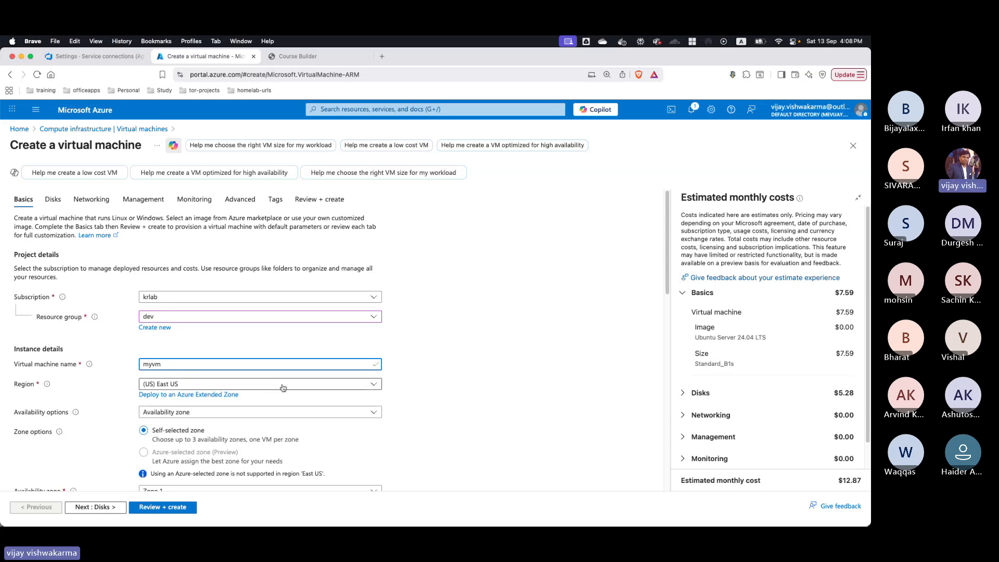
- Set the virtual machine's availability options to No infrastructure redundancy required
{"action": "left_click", "coordinate": [246, 412]}
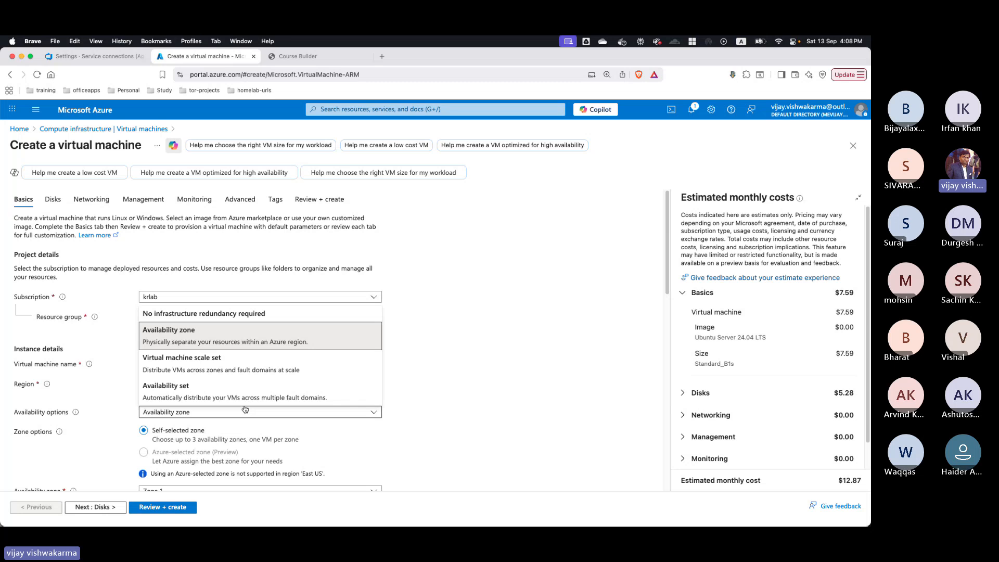
{"action": "left_click", "coordinate": [226, 314]}
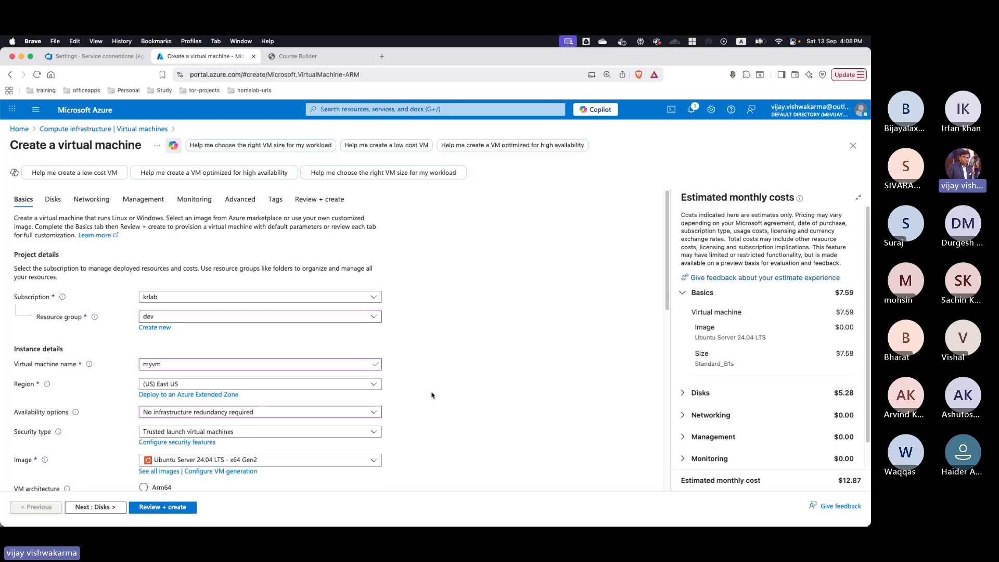
{"action": "scroll", "coordinate": [432, 396], "scroll_direction": "down", "scroll_amount": 3}
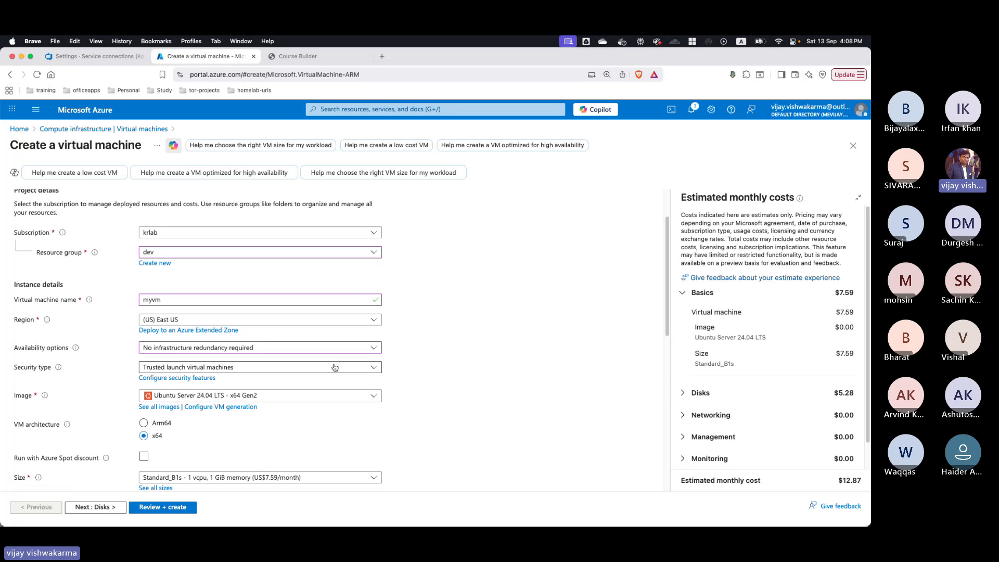
- Set the virtual machine's security type to Standard
{"action": "left_click", "coordinate": [334, 368]}
{"action": "left_click", "coordinate": [286, 380]}
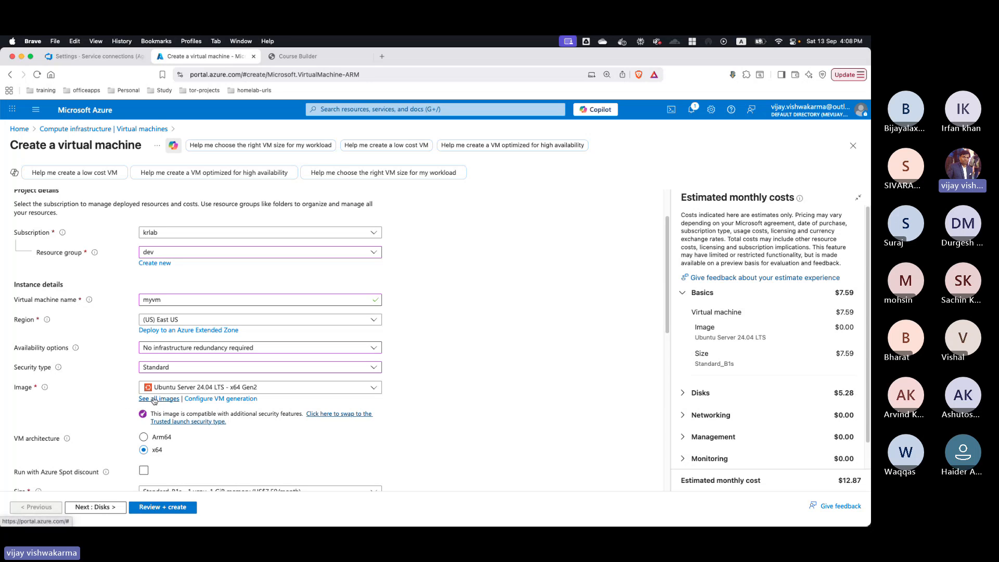
- Open the full list of VM images and review the versions offered for Windows Server and Windows 11
{"action": "scroll", "coordinate": [135, 415], "scroll_direction": "down", "scroll_amount": 3}
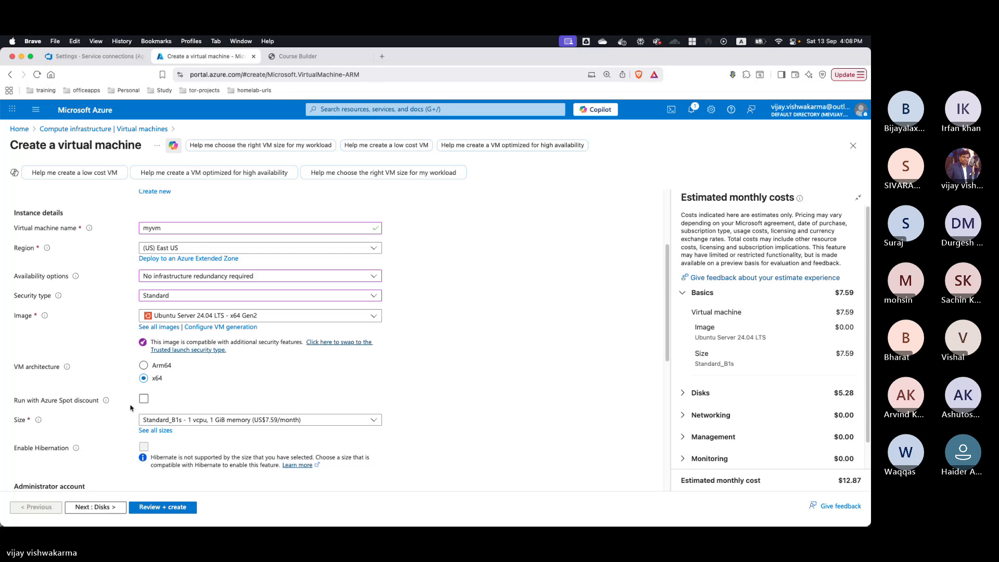
{"action": "left_click", "coordinate": [167, 328]}
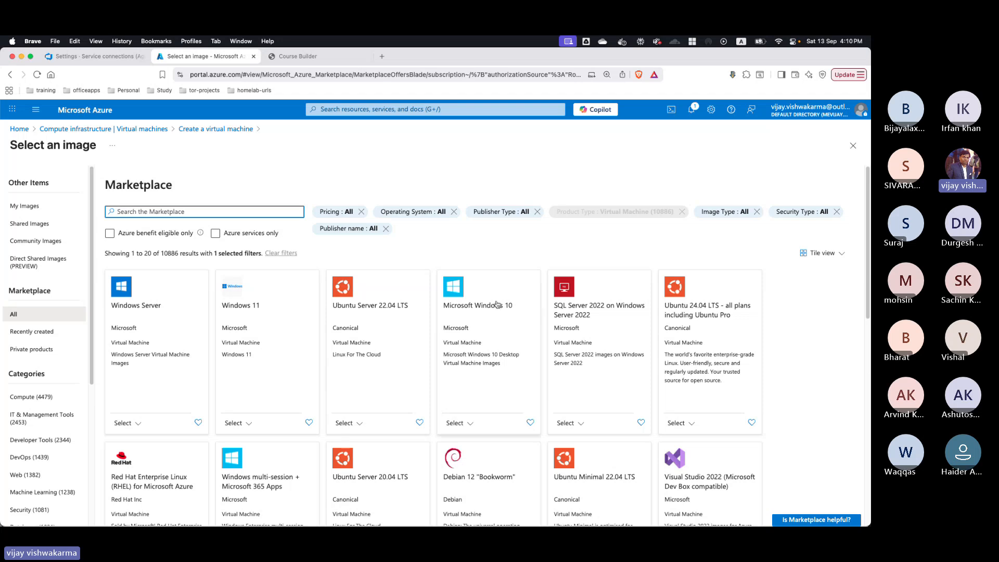
{"action": "left_click", "coordinate": [142, 424]}
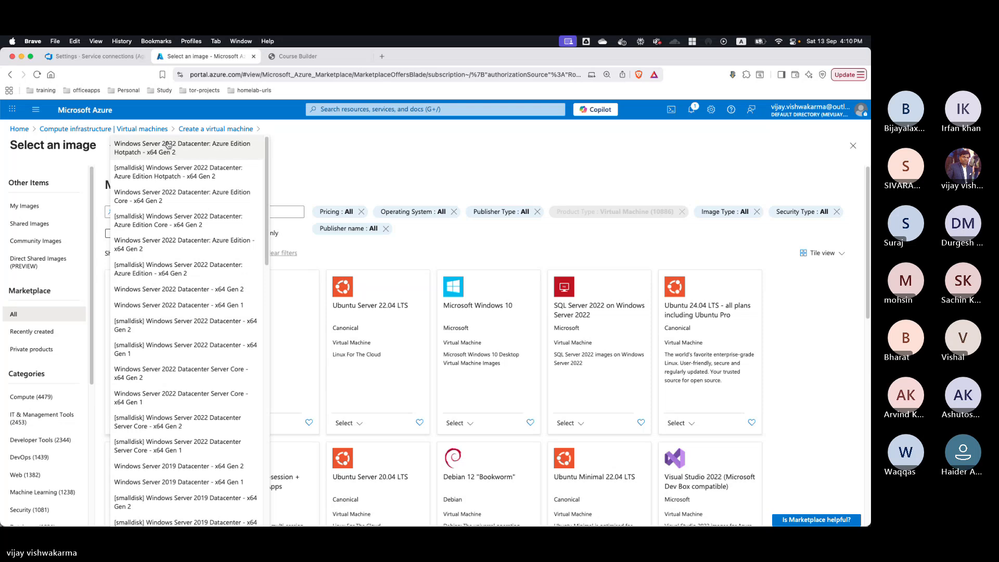
{"action": "scroll", "coordinate": [193, 369], "scroll_direction": "down", "scroll_amount": 15}
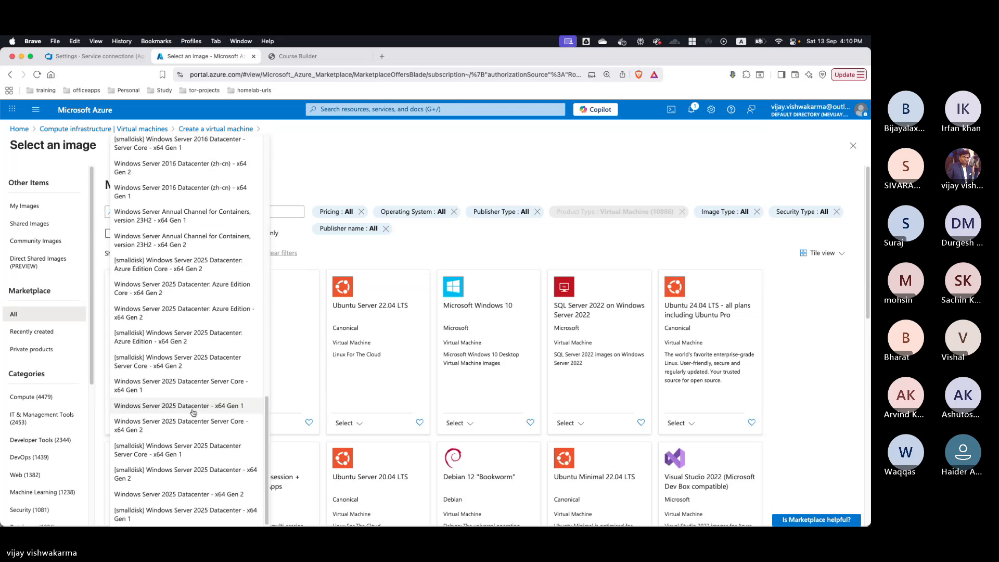
{"action": "left_click", "coordinate": [334, 186]}
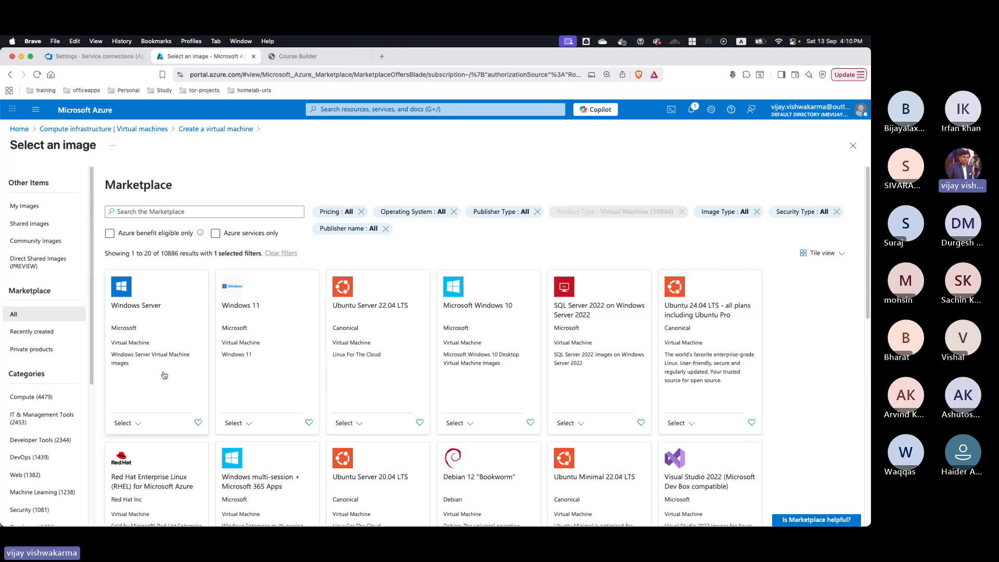
{"action": "scroll", "coordinate": [165, 375], "scroll_direction": "down", "scroll_amount": 1}
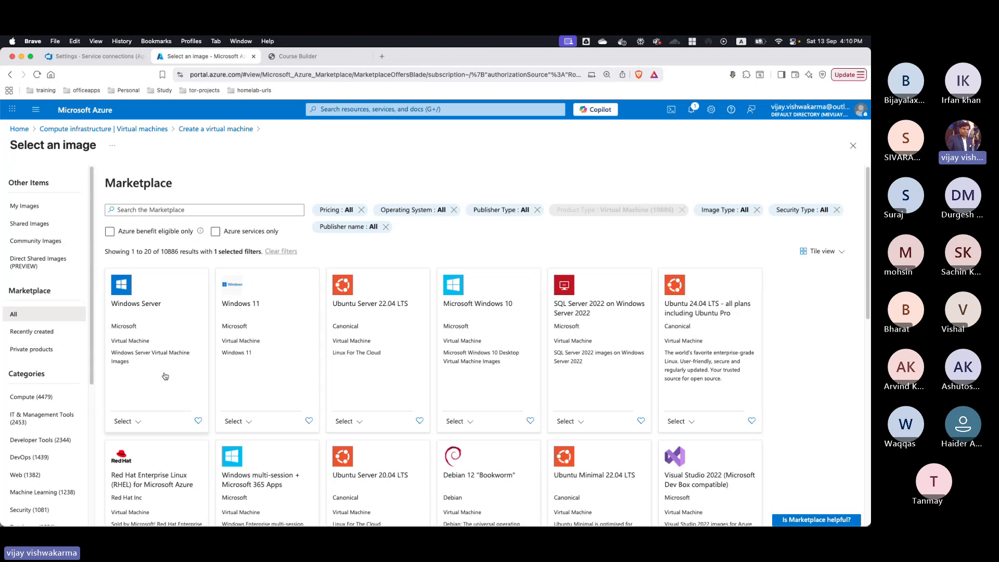
{"action": "left_click", "coordinate": [246, 421]}
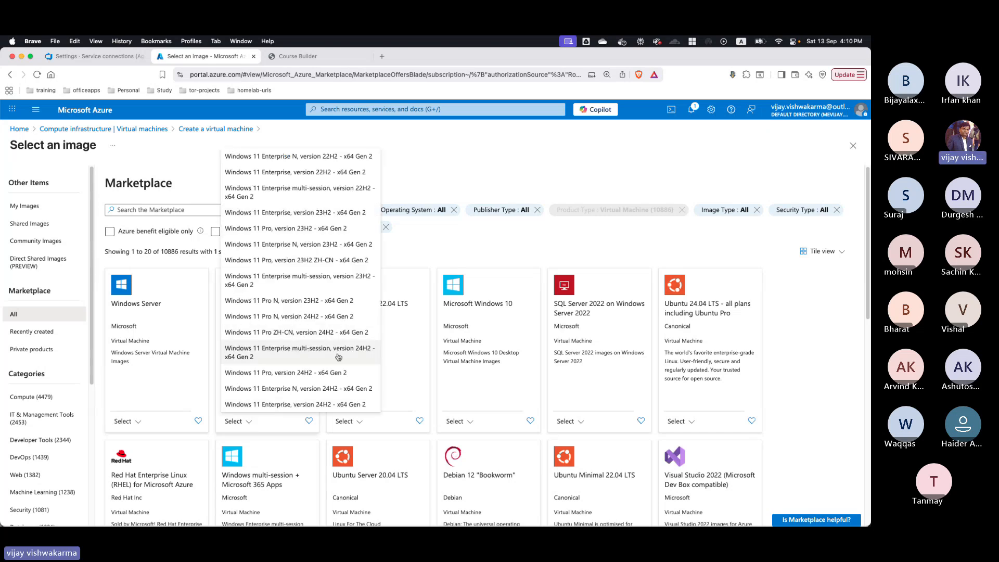
{"action": "left_click", "coordinate": [484, 210]}
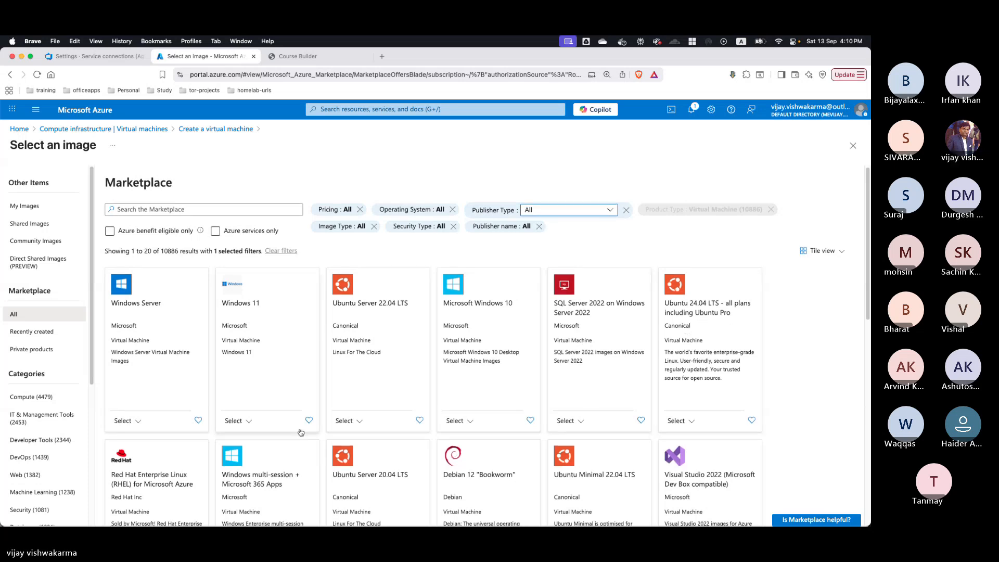
- Look through the first page of Marketplace images for the other operating systems on offer
{"action": "scroll", "coordinate": [208, 396], "scroll_direction": "down", "scroll_amount": 3}
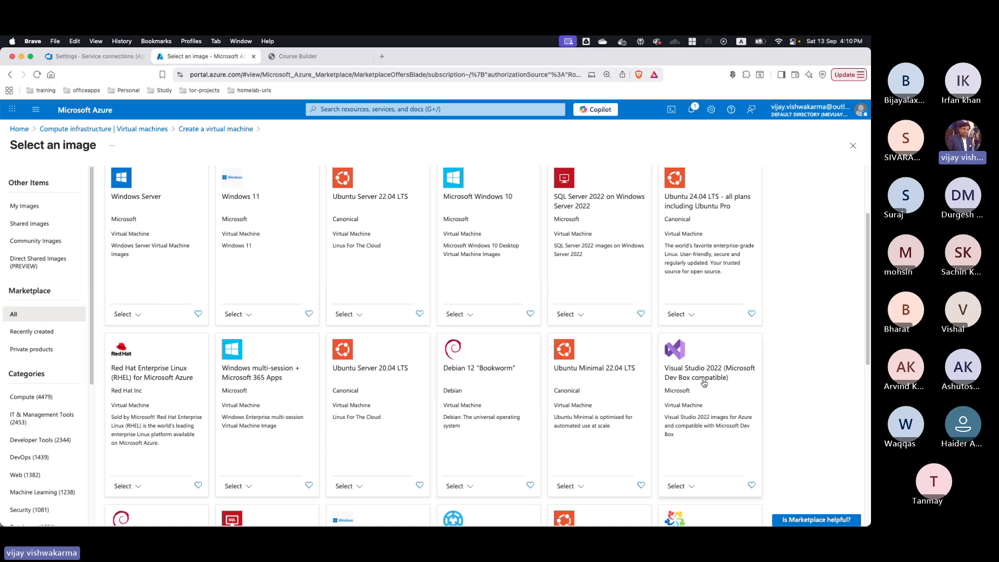
{"action": "scroll", "coordinate": [437, 509], "scroll_direction": "down", "scroll_amount": 3}
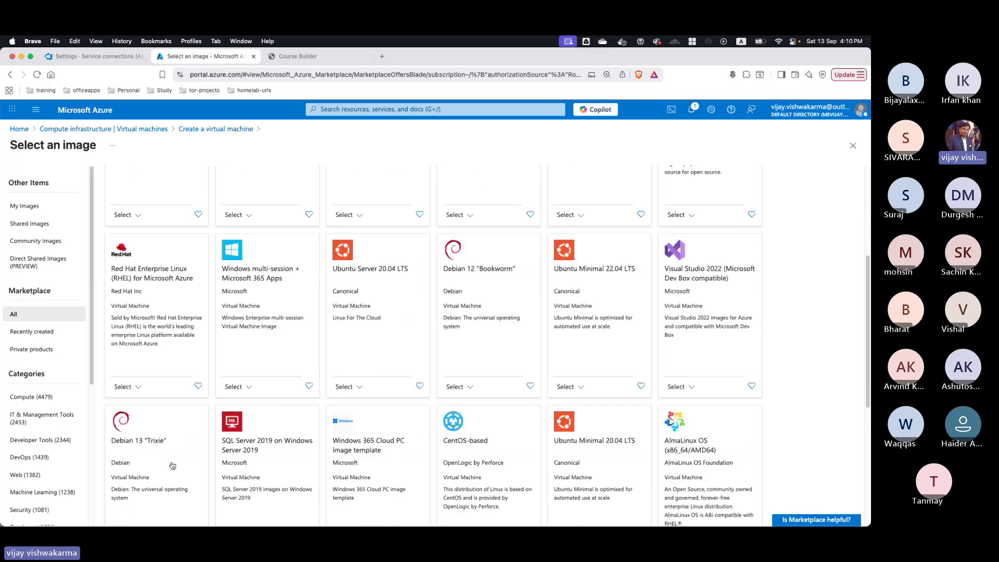
{"action": "scroll", "coordinate": [280, 463], "scroll_direction": "down", "scroll_amount": 3}
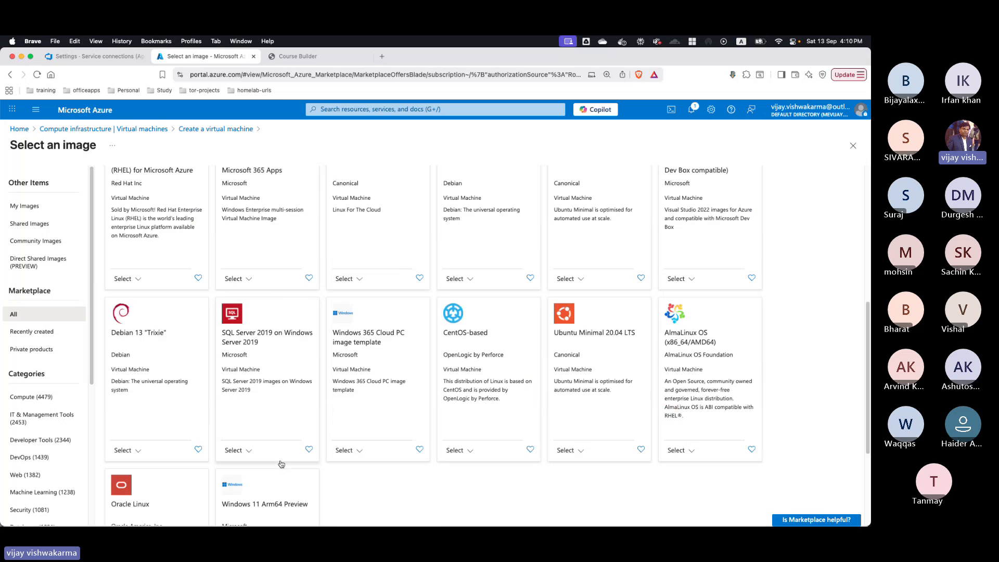
{"action": "scroll", "coordinate": [328, 423], "scroll_direction": "down", "scroll_amount": 2}
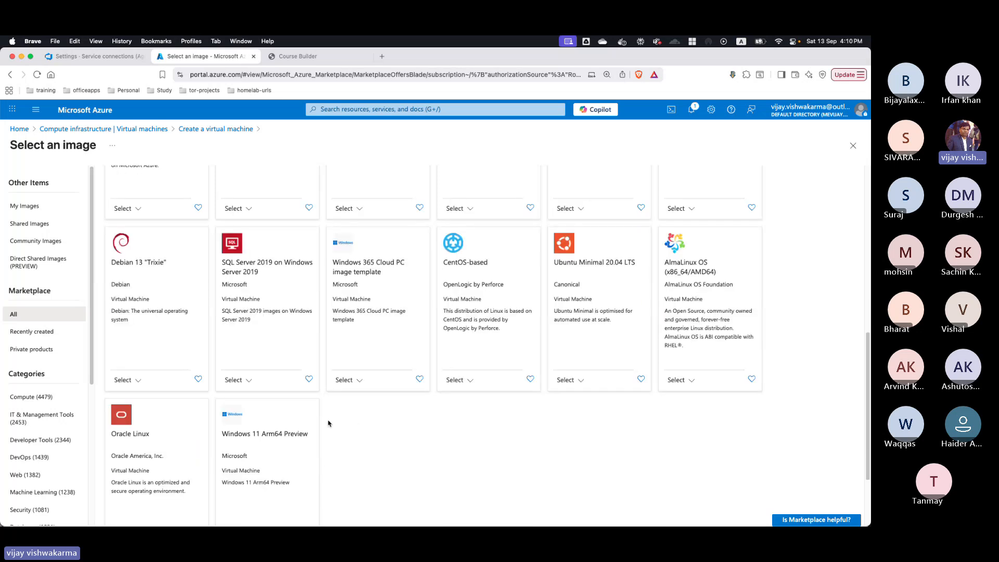
{"action": "scroll", "coordinate": [328, 423], "scroll_direction": "down", "scroll_amount": 2}
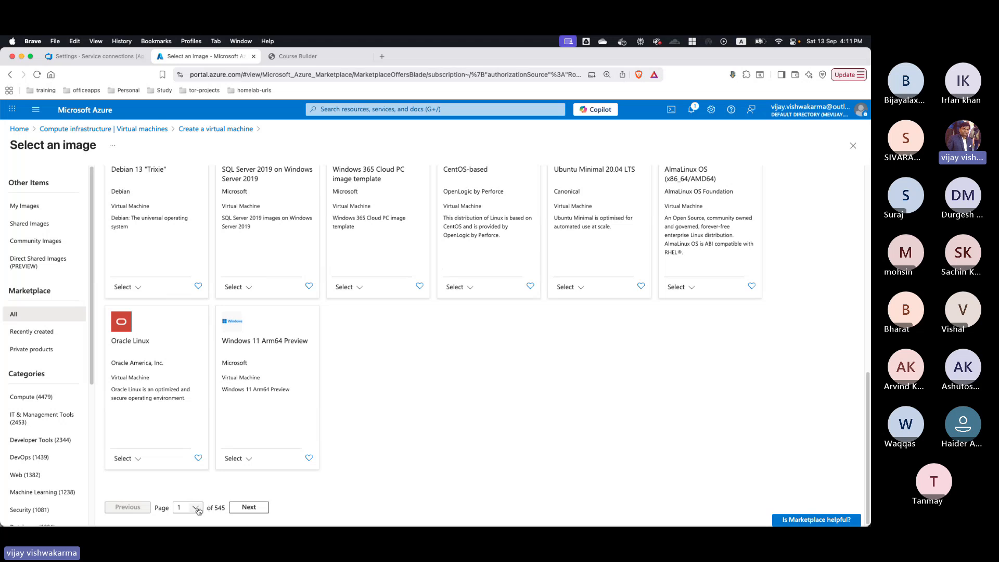
{"action": "scroll", "coordinate": [334, 446], "scroll_direction": "up", "scroll_amount": 10}
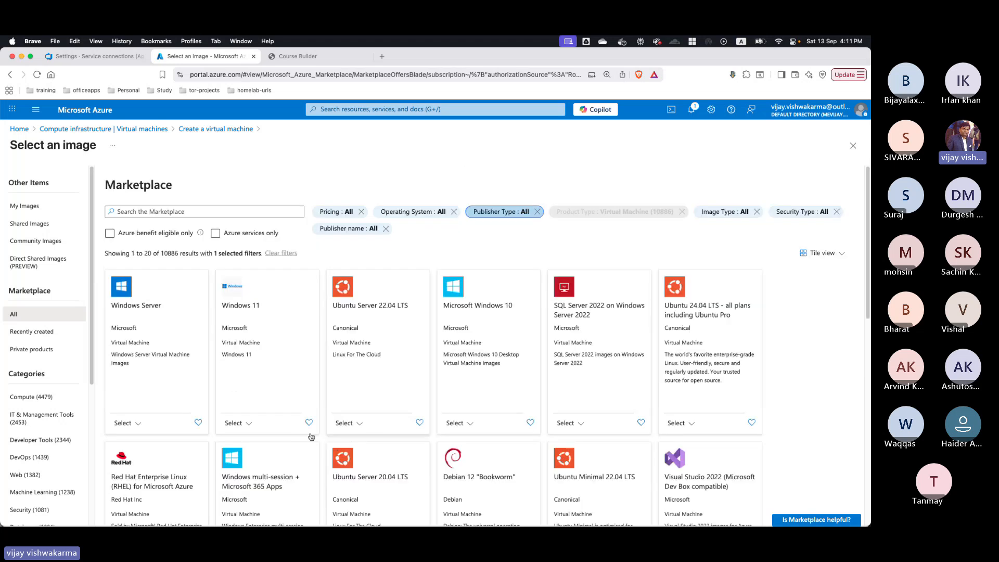
- Filter the Marketplace images to the DevOps category and review the preconfigured images listed there
{"action": "left_click", "coordinate": [35, 458]}
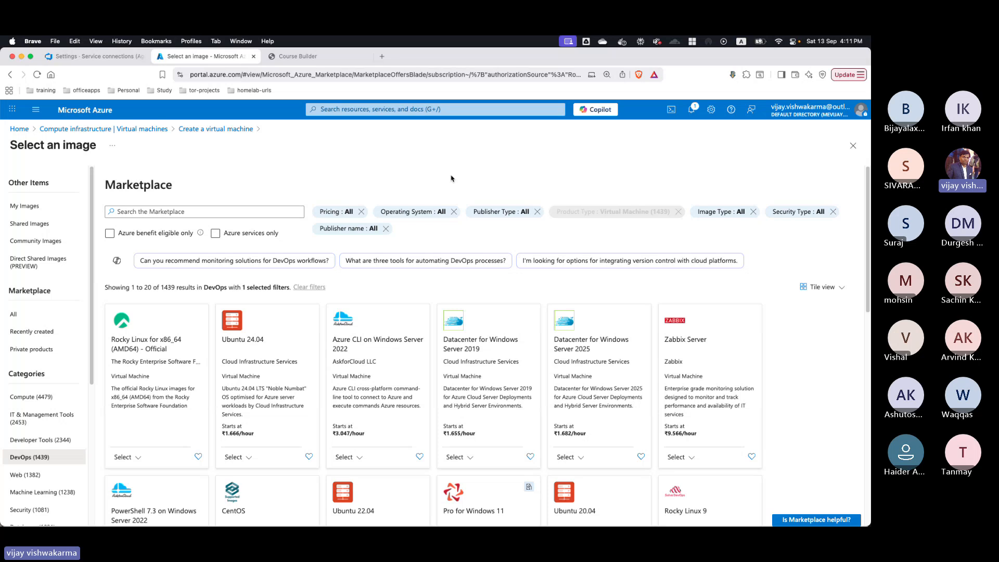
{"action": "scroll", "coordinate": [452, 183], "scroll_direction": "down", "scroll_amount": 5}
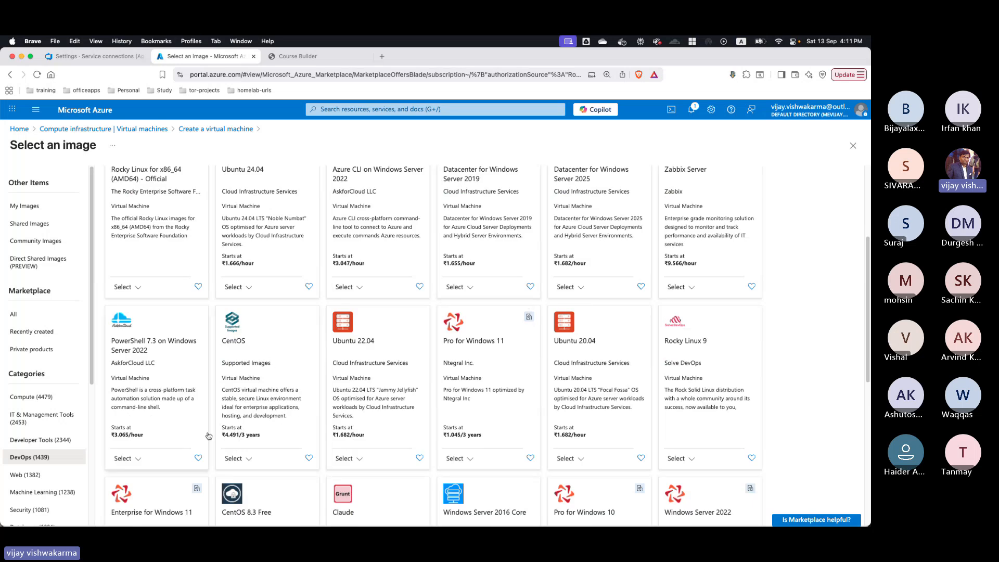
{"action": "scroll", "coordinate": [280, 425], "scroll_direction": "down", "scroll_amount": 2}
{"action": "scroll", "coordinate": [281, 425], "scroll_direction": "down", "scroll_amount": 6}
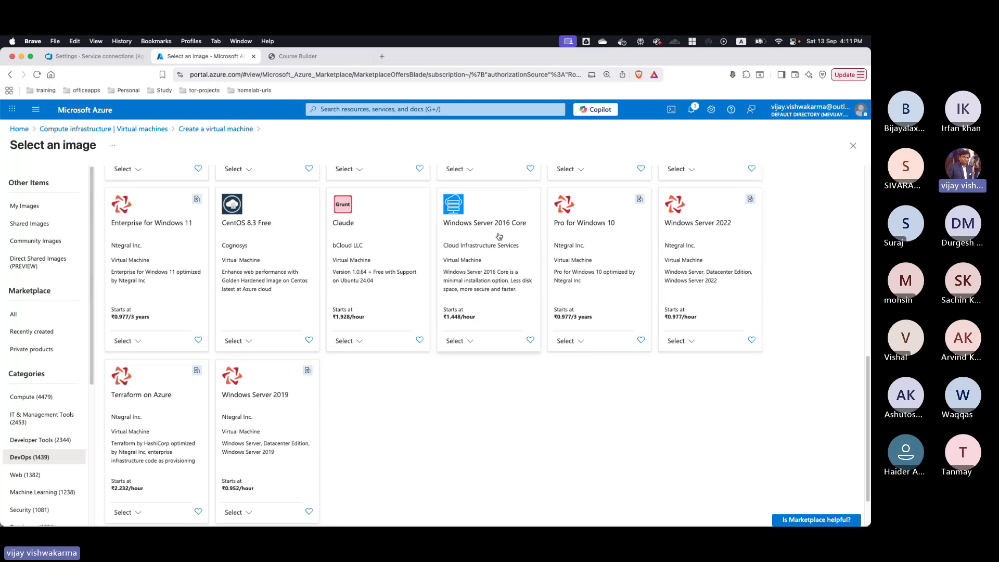
{"action": "scroll", "coordinate": [208, 403], "scroll_direction": "down", "scroll_amount": 1}
{"action": "scroll", "coordinate": [36, 468], "scroll_direction": "down", "scroll_amount": 1}
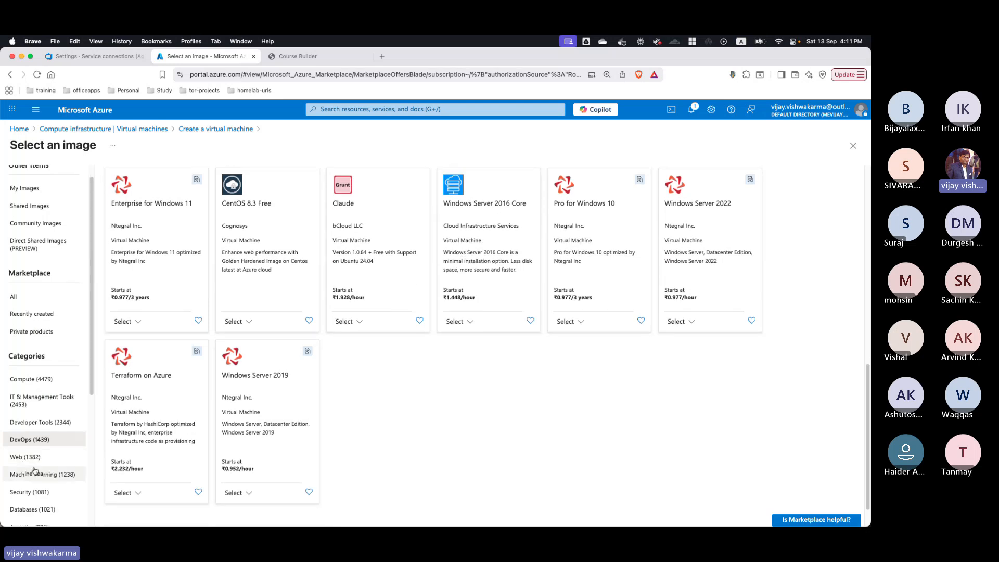
{"action": "scroll", "coordinate": [34, 470], "scroll_direction": "down", "scroll_amount": 1}
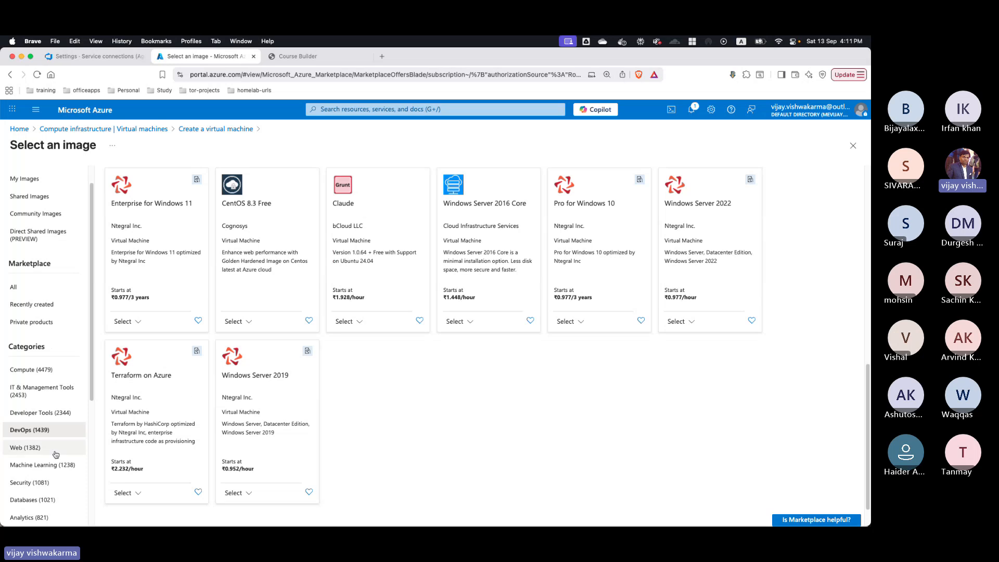
- Show the images in the Web category and look through its first page
{"action": "left_click", "coordinate": [31, 448]}
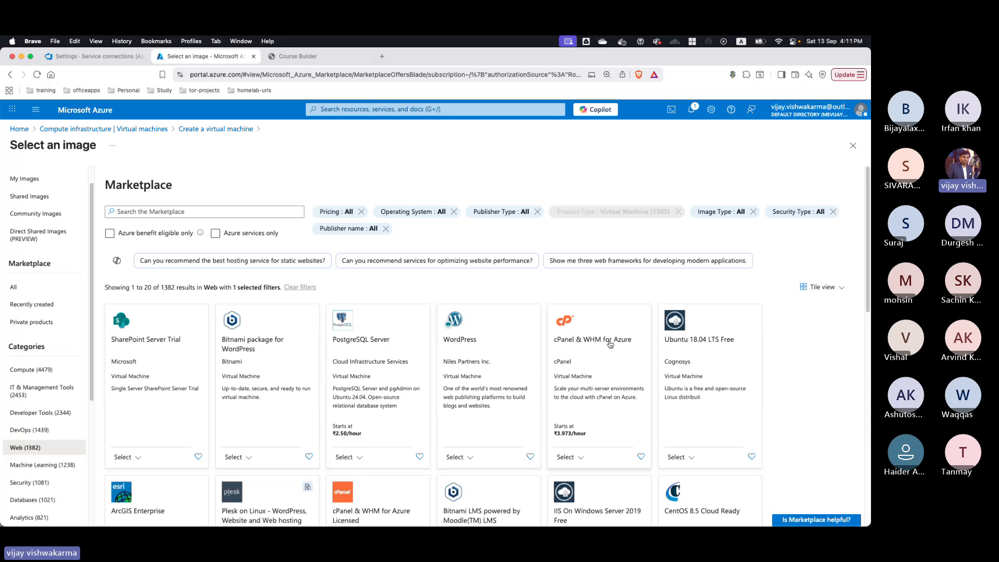
{"action": "scroll", "coordinate": [315, 429], "scroll_direction": "down", "scroll_amount": 8}
{"action": "scroll", "coordinate": [314, 430], "scroll_direction": "down", "scroll_amount": 2}
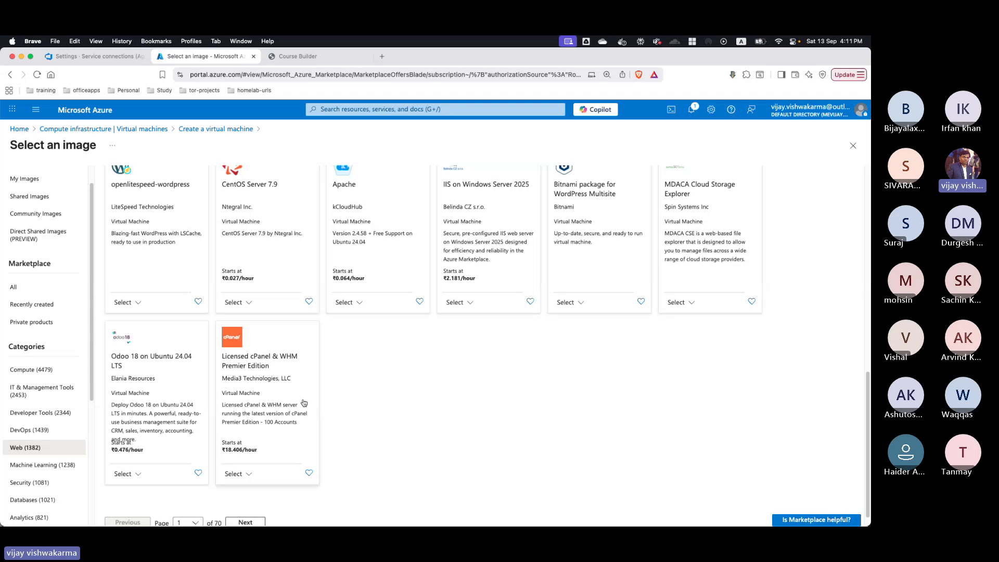
{"action": "scroll", "coordinate": [385, 430], "scroll_direction": "up", "scroll_amount": 1}
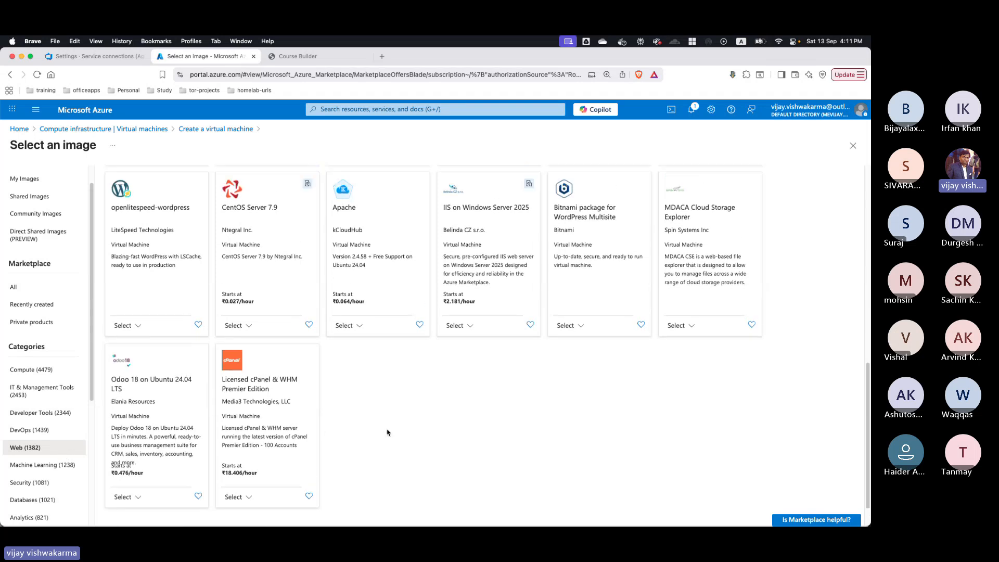
{"action": "scroll", "coordinate": [392, 427], "scroll_direction": "up", "scroll_amount": 10}
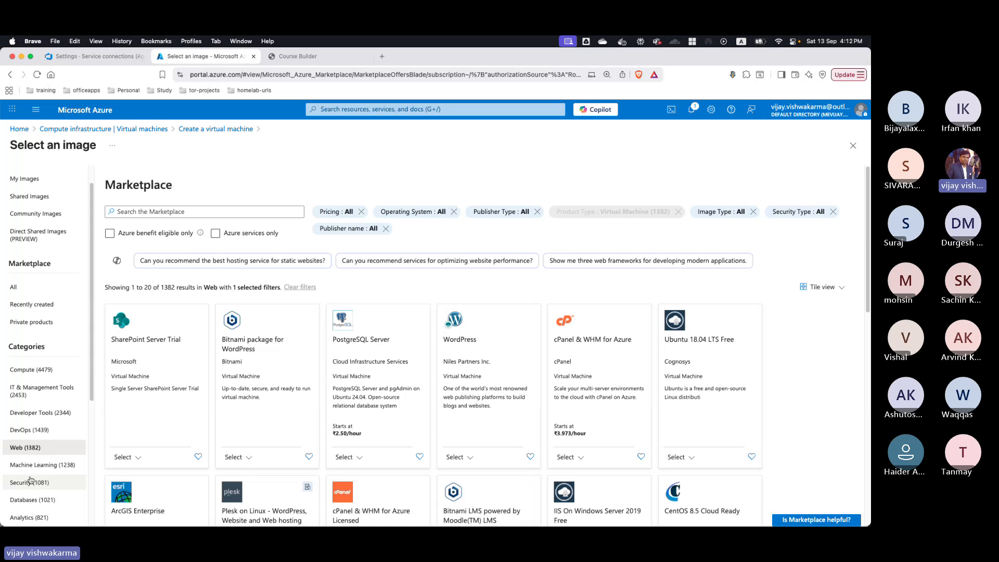
- Show the images in the Databases category, check the editions offered for Oracle Database, and look through the rest of the page
{"action": "scroll", "coordinate": [39, 468], "scroll_direction": "down", "scroll_amount": 2}
{"action": "left_click", "coordinate": [34, 441]}
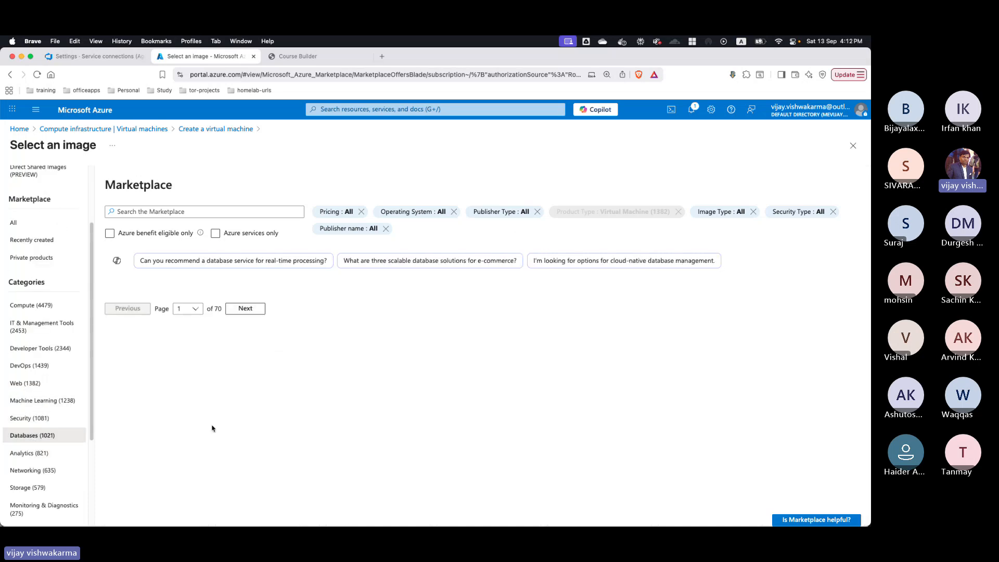
{"action": "scroll", "coordinate": [285, 432], "scroll_direction": "down", "scroll_amount": 3}
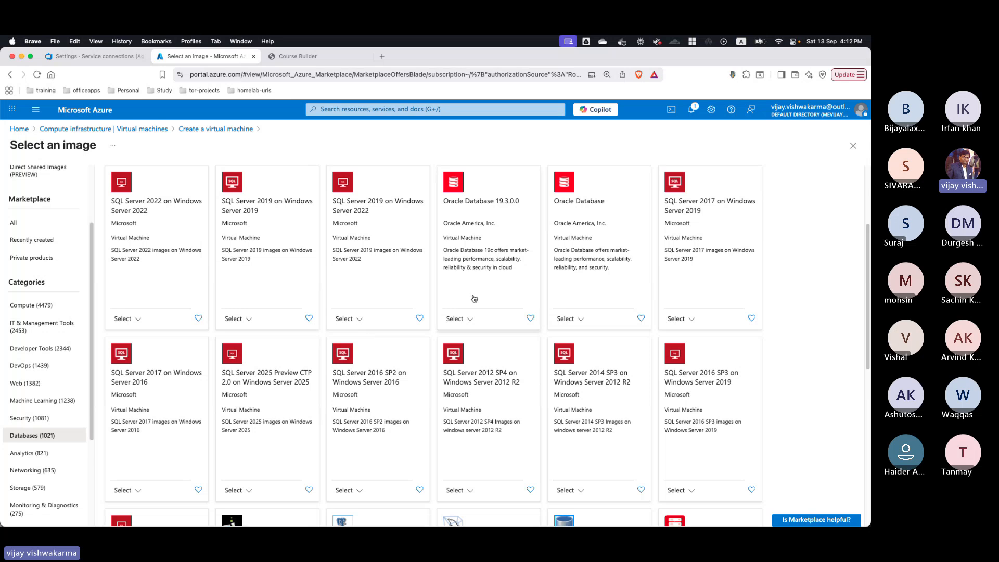
{"action": "left_click", "coordinate": [574, 320]}
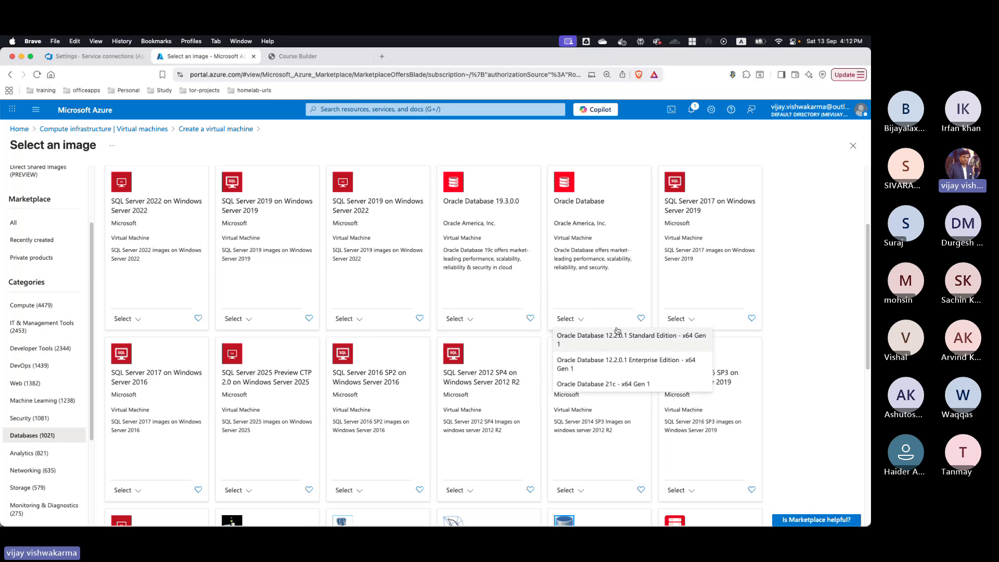
{"action": "left_click", "coordinate": [822, 310]}
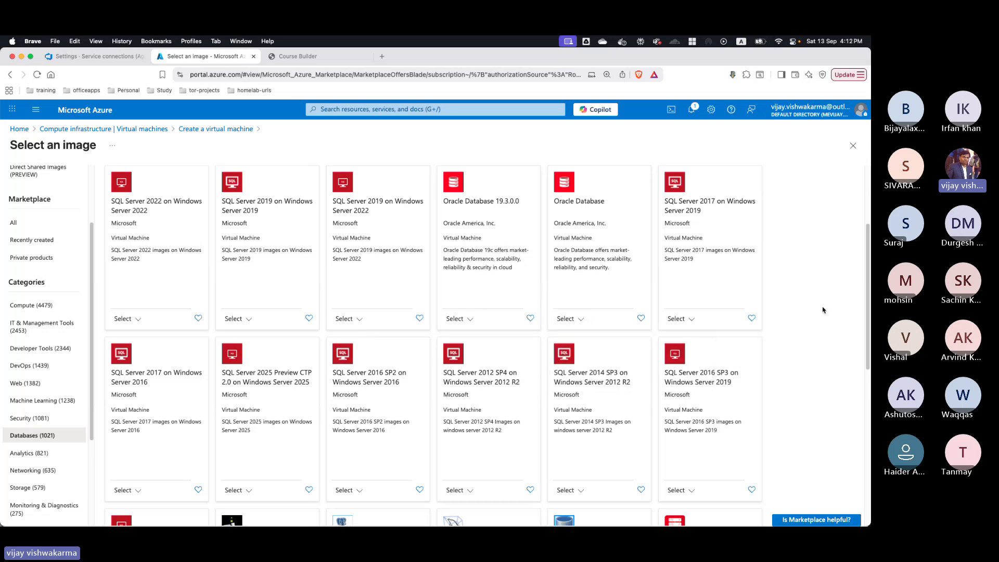
{"action": "scroll", "coordinate": [382, 410], "scroll_direction": "down", "scroll_amount": 3}
{"action": "scroll", "coordinate": [380, 405], "scroll_direction": "down", "scroll_amount": 3}
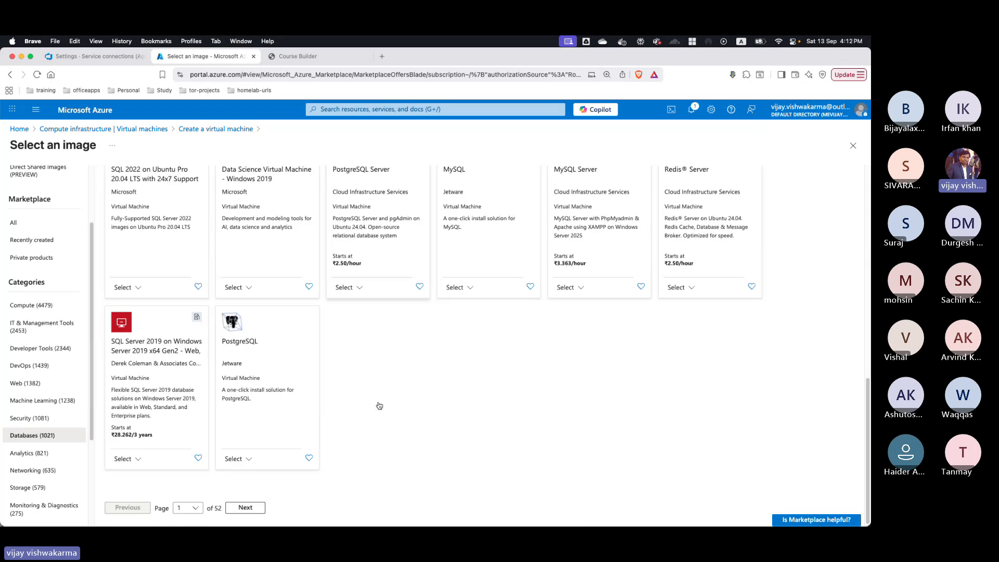
{"action": "scroll", "coordinate": [219, 421], "scroll_direction": "up", "scroll_amount": 3}
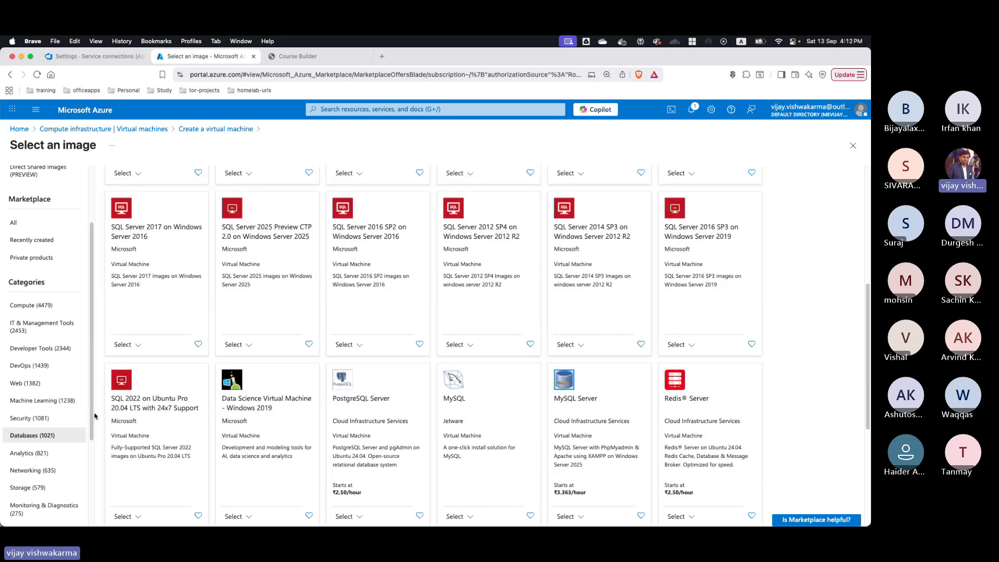
- Choose the GitHub Enterprise Server - x64 Gen1 image from the Developer Tools category for the virtual machine
{"action": "left_click", "coordinate": [24, 347]}
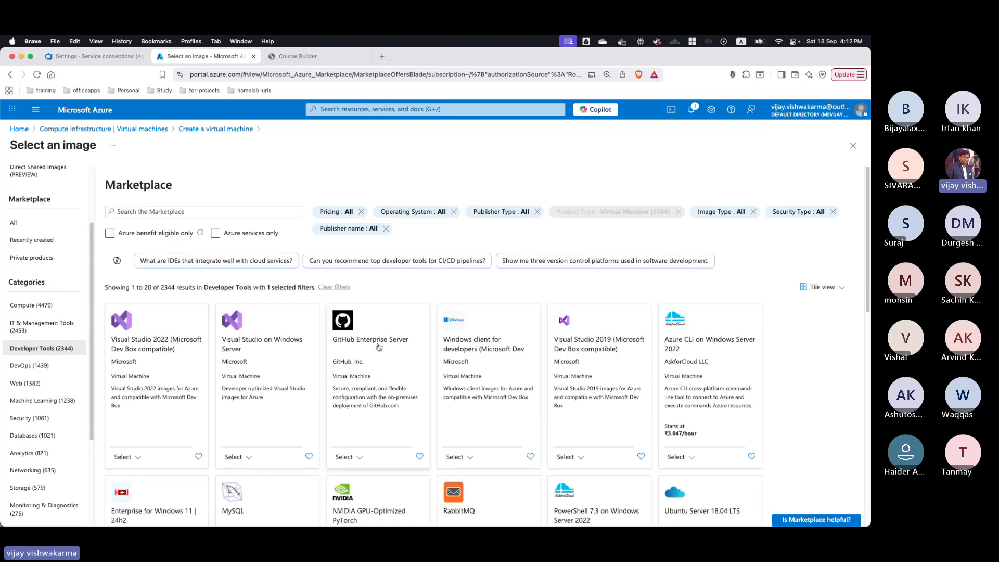
{"action": "left_click", "coordinate": [349, 457]}
{"action": "left_click", "coordinate": [369, 474]}
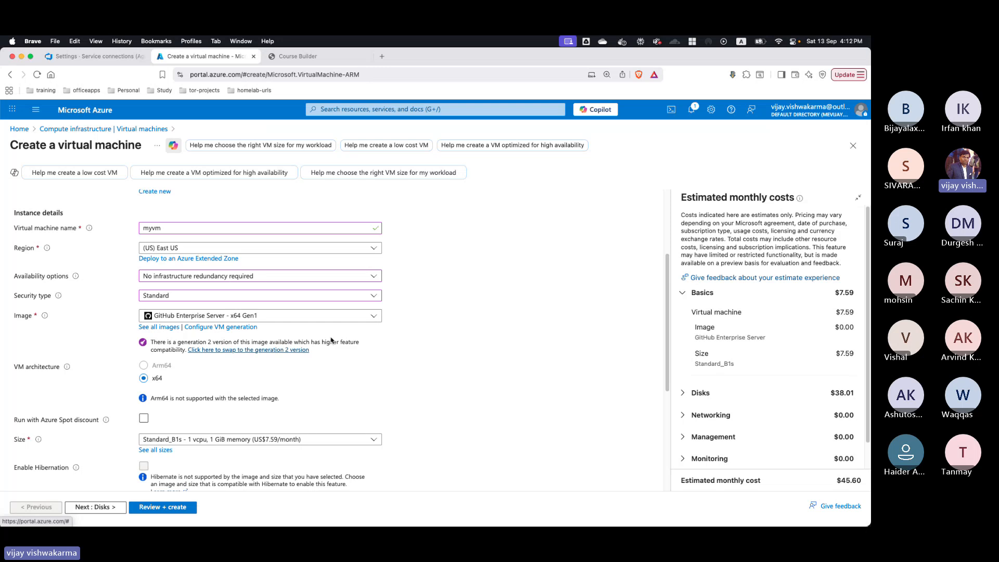
- Set the virtual machine's image to Ubuntu Server 24.04 LTS - x64 Gen2 from the recently used images
{"action": "left_click", "coordinate": [373, 317]}
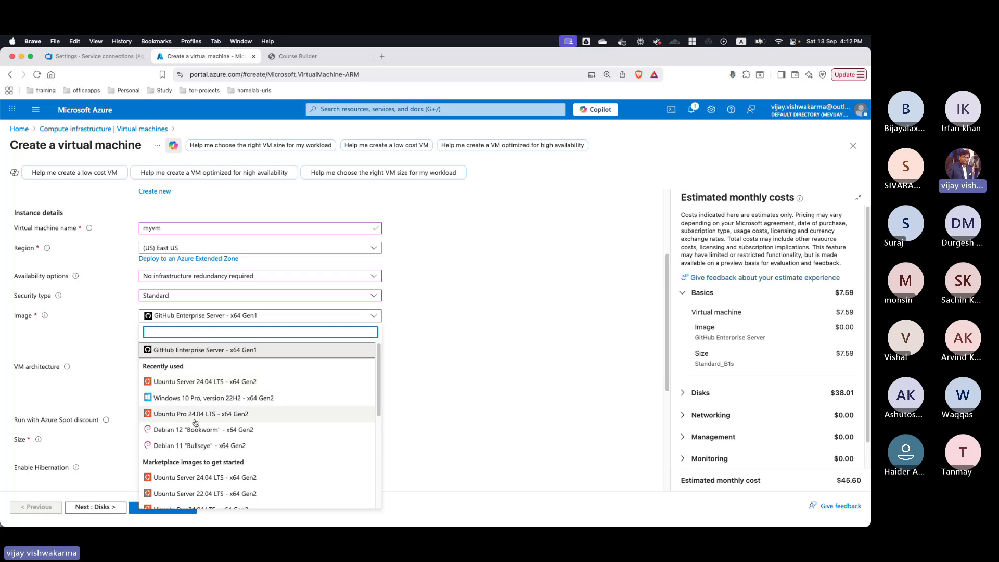
{"action": "left_click", "coordinate": [204, 384]}
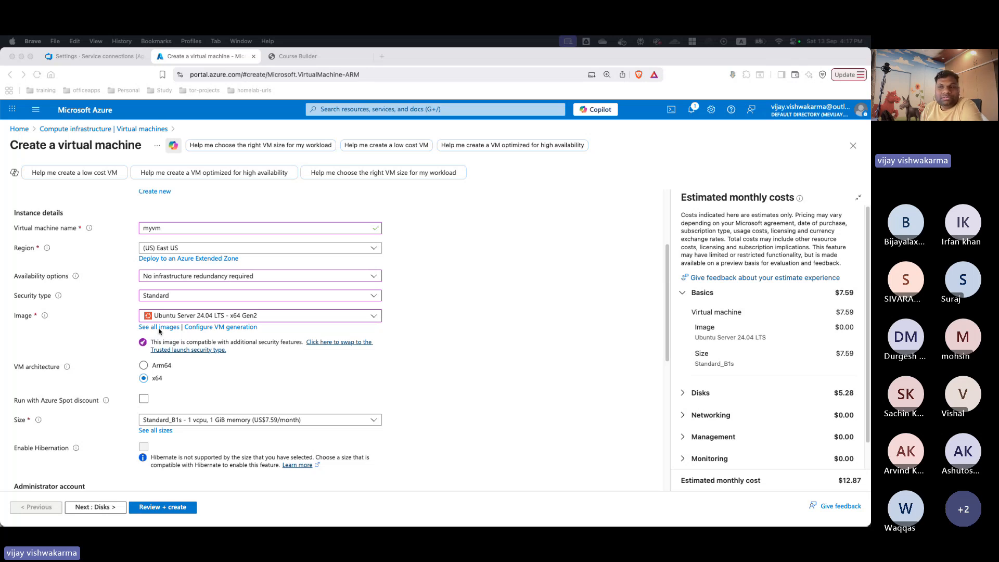
{"action": "left_click", "coordinate": [170, 442]}
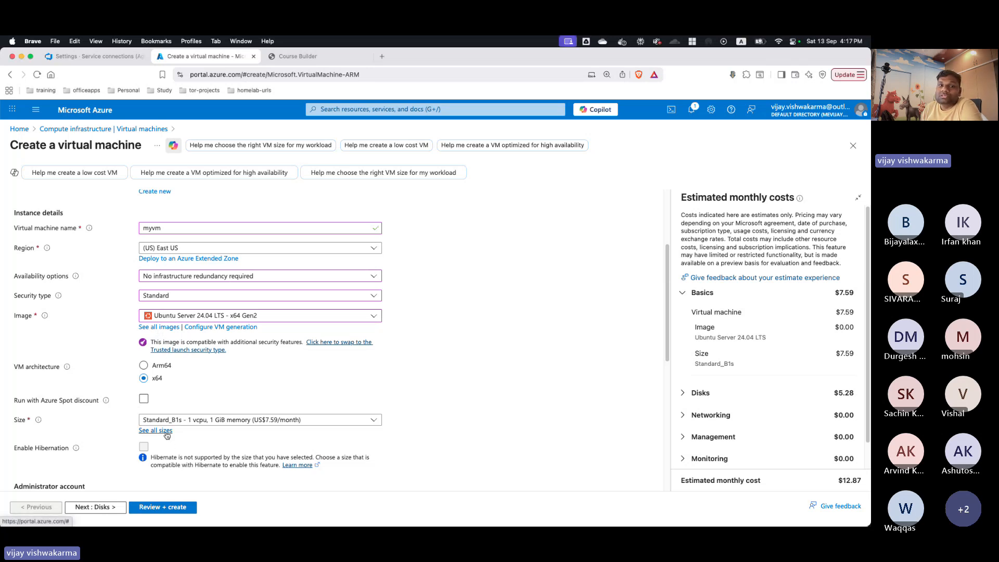
- Open the full list of VM sizes and look through the available size series
{"action": "left_click", "coordinate": [166, 431]}
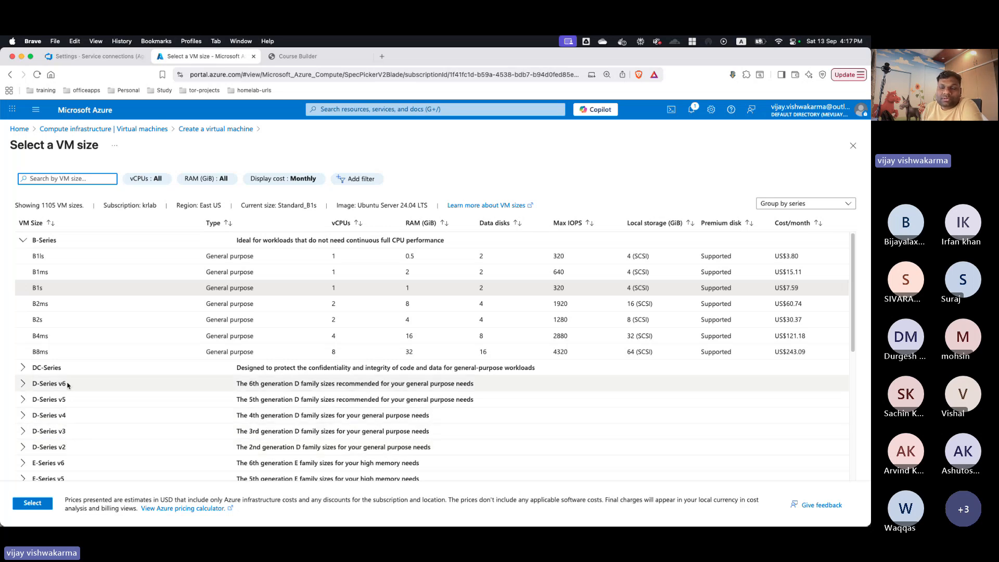
{"action": "scroll", "coordinate": [64, 445], "scroll_direction": "down", "scroll_amount": 5}
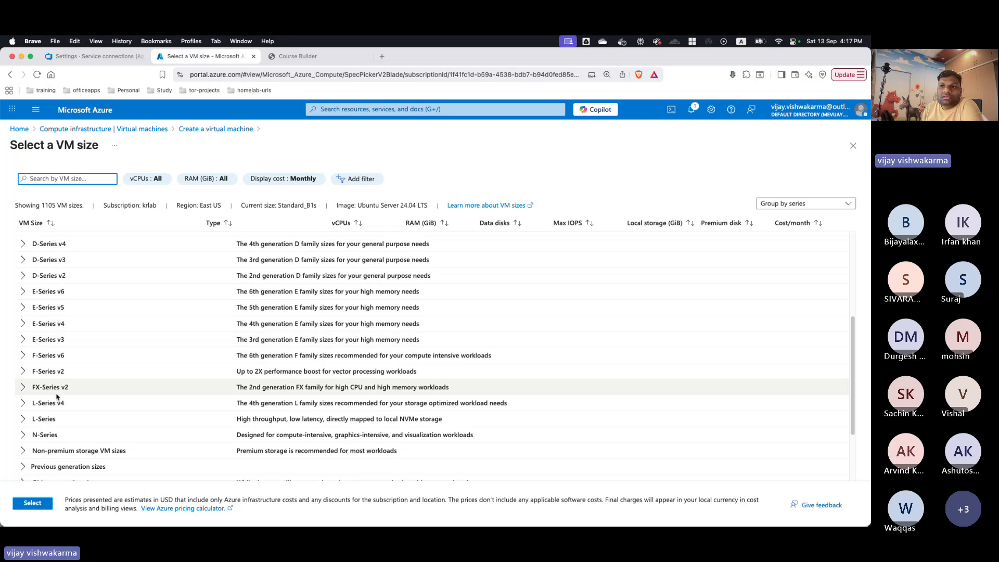
{"action": "scroll", "coordinate": [62, 416], "scroll_direction": "down", "scroll_amount": 3}
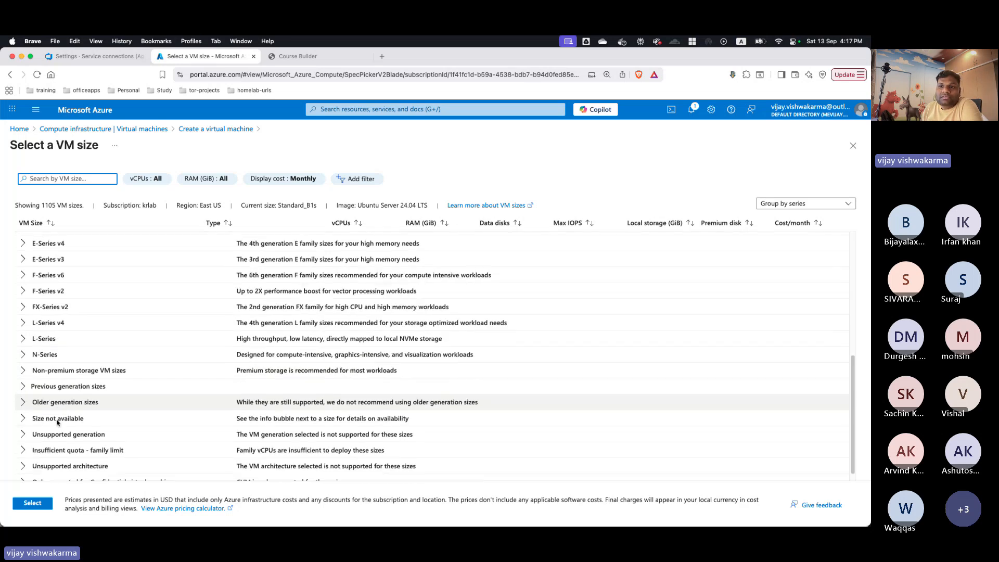
{"action": "scroll", "coordinate": [72, 409], "scroll_direction": "up", "scroll_amount": 1}
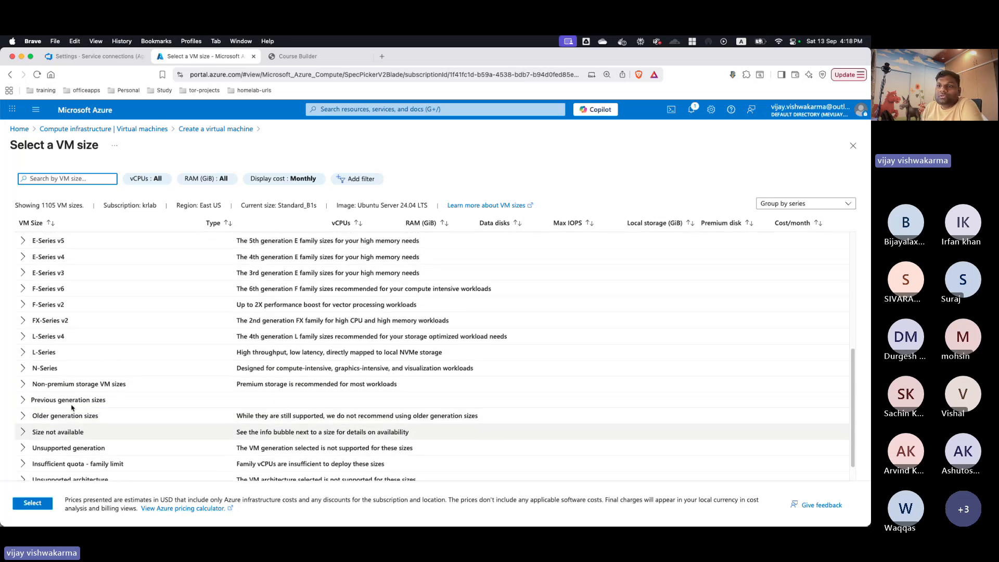
{"action": "scroll", "coordinate": [68, 411], "scroll_direction": "down", "scroll_amount": 1}
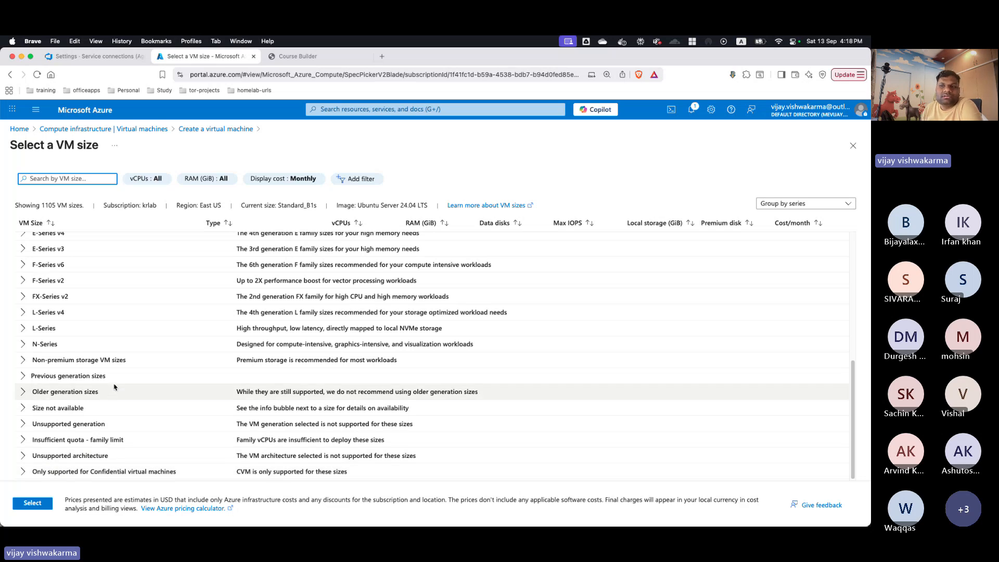
{"action": "scroll", "coordinate": [81, 368], "scroll_direction": "up", "scroll_amount": 4}
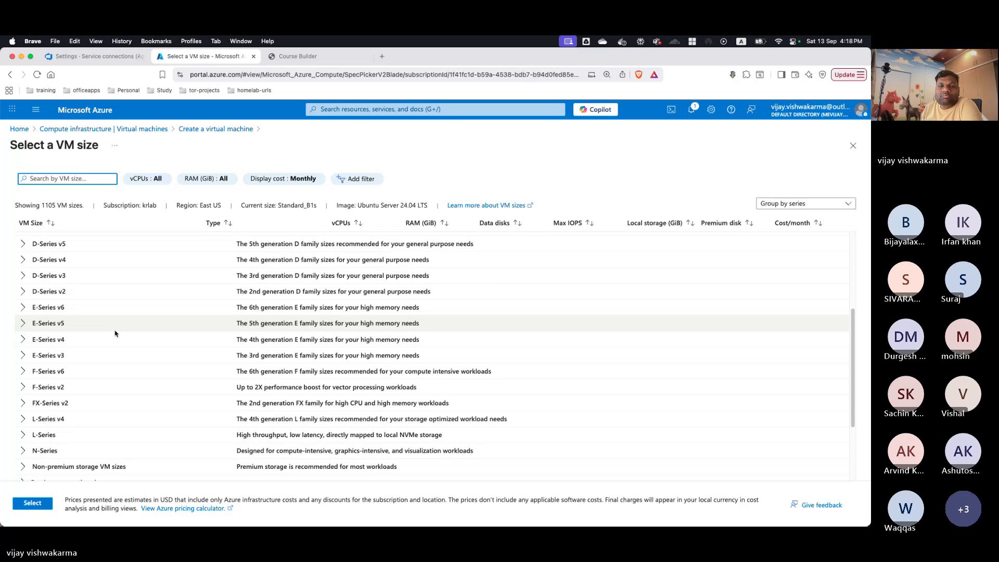
{"action": "scroll", "coordinate": [116, 334], "scroll_direction": "down", "scroll_amount": 1}
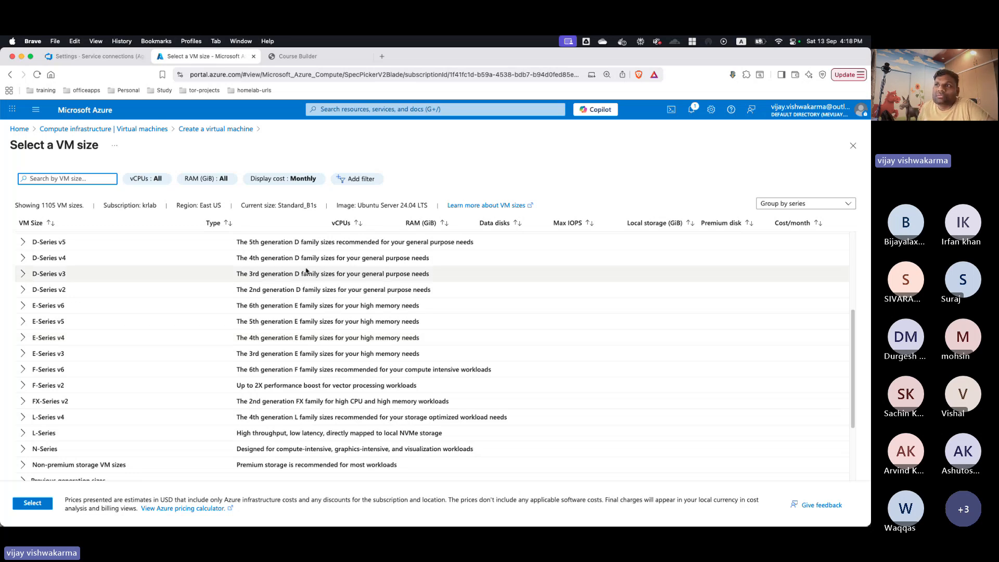
{"action": "scroll", "coordinate": [78, 291], "scroll_direction": "up", "scroll_amount": 3}
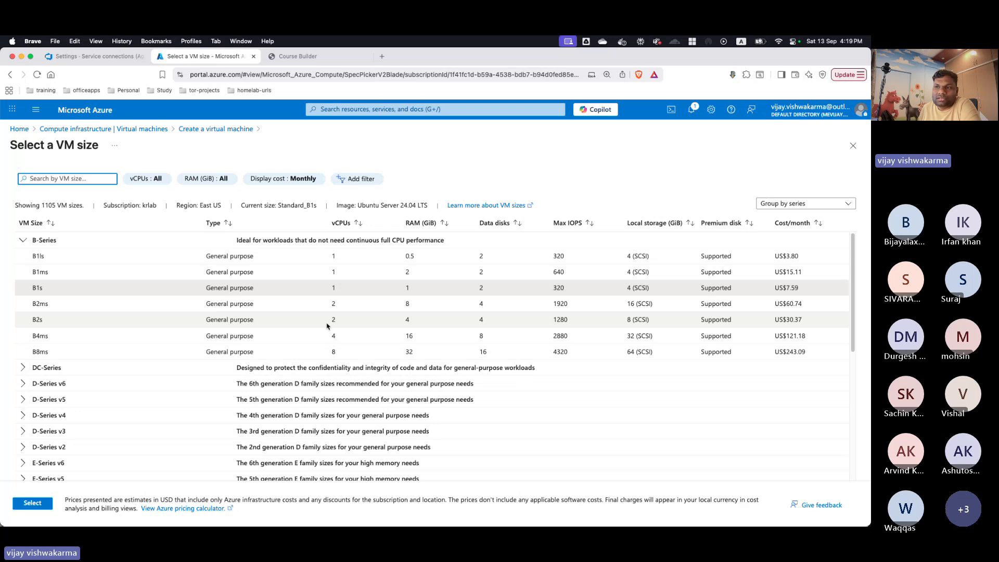
- Examine the D-Series v6 sizes, comparing their vCPUs, RAM and monthly cost with the B-Series, and collapse the D-Series v6 group
{"action": "left_click", "coordinate": [22, 385]}
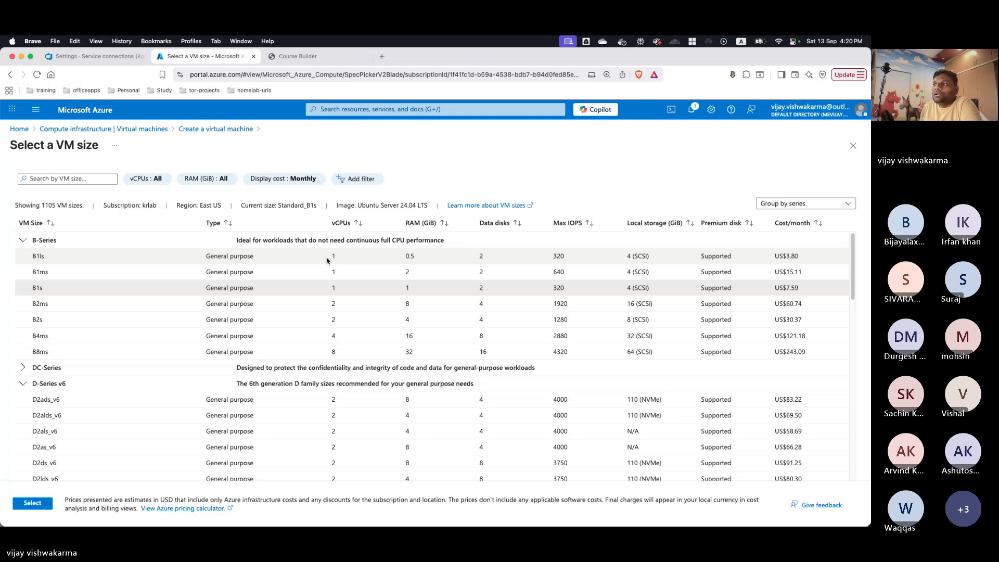
{"action": "scroll", "coordinate": [316, 296], "scroll_direction": "down", "scroll_amount": 3}
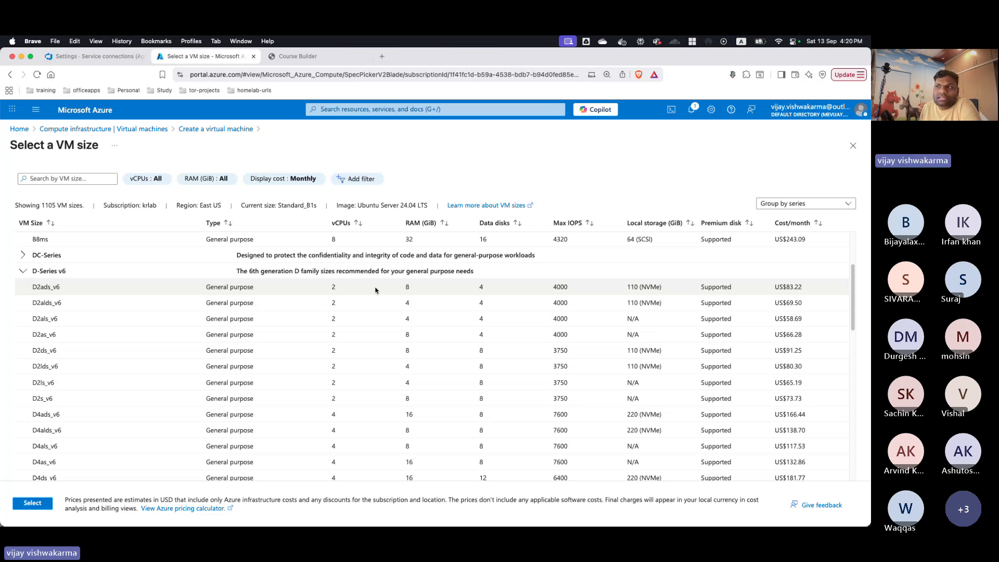
{"action": "scroll", "coordinate": [357, 288], "scroll_direction": "up", "scroll_amount": 3}
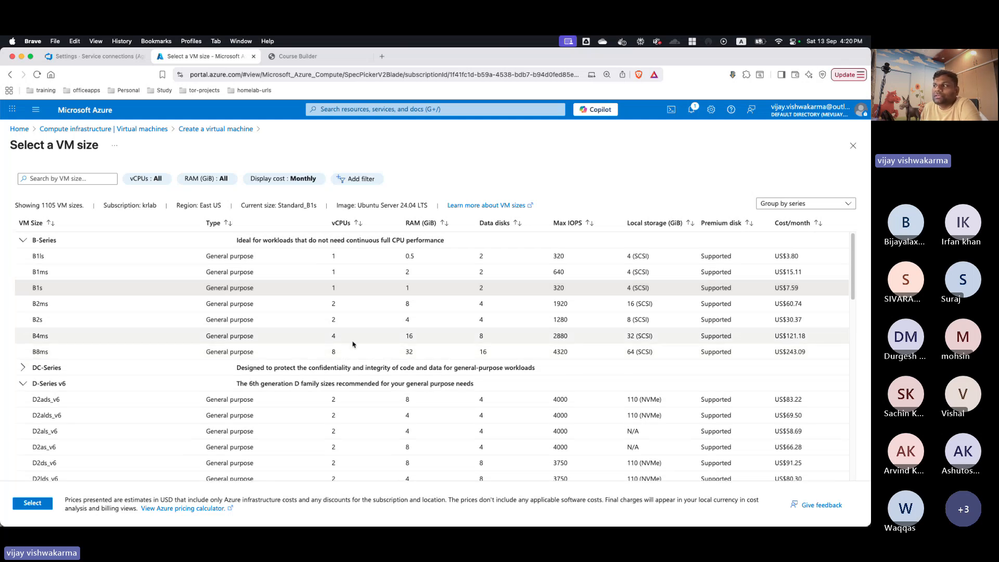
{"action": "scroll", "coordinate": [352, 344], "scroll_direction": "down", "scroll_amount": 5}
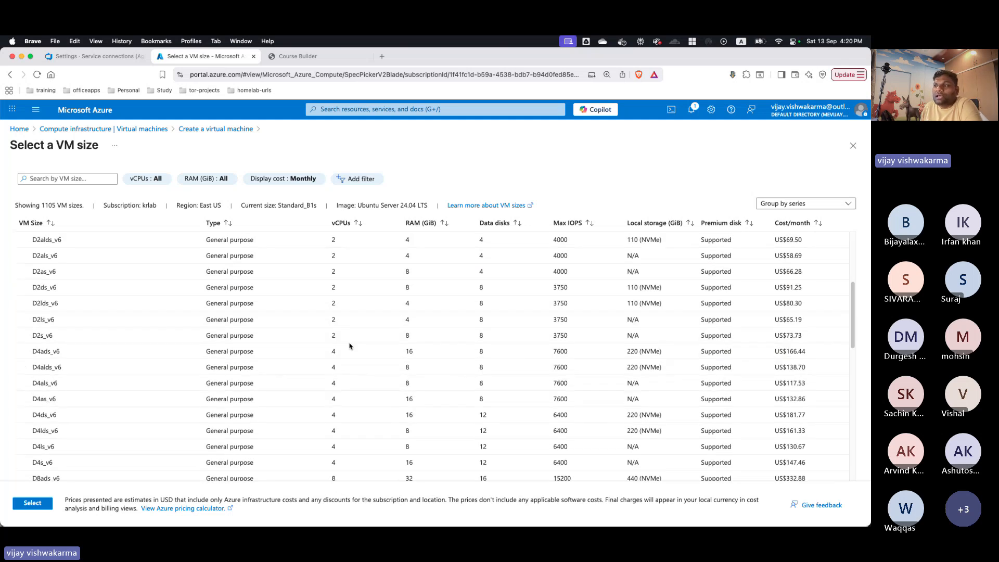
{"action": "scroll", "coordinate": [346, 394], "scroll_direction": "down", "scroll_amount": 2}
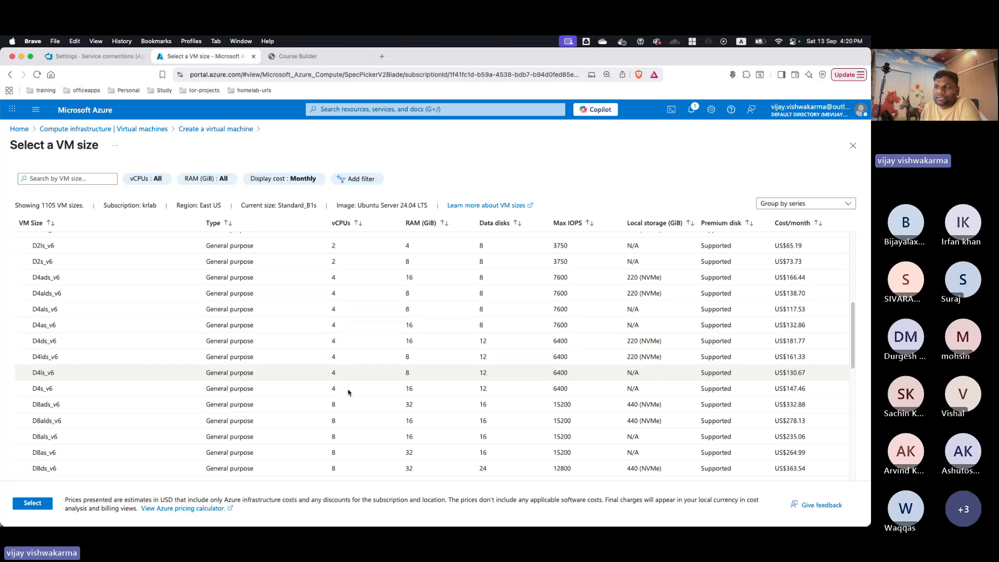
{"action": "scroll", "coordinate": [348, 393], "scroll_direction": "down", "scroll_amount": 2}
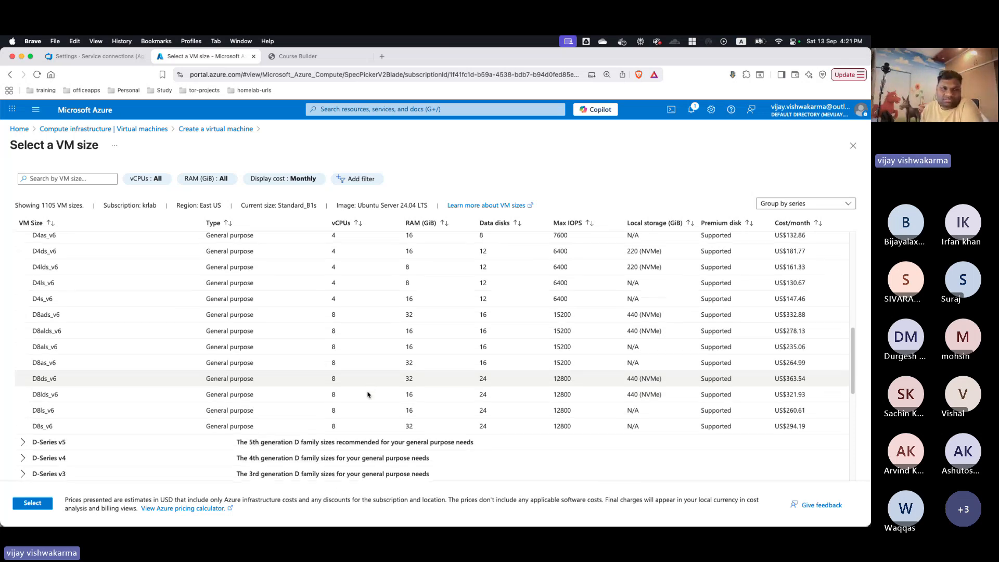
{"action": "scroll", "coordinate": [95, 335], "scroll_direction": "up", "scroll_amount": 1}
{"action": "scroll", "coordinate": [96, 335], "scroll_direction": "up", "scroll_amount": 10}
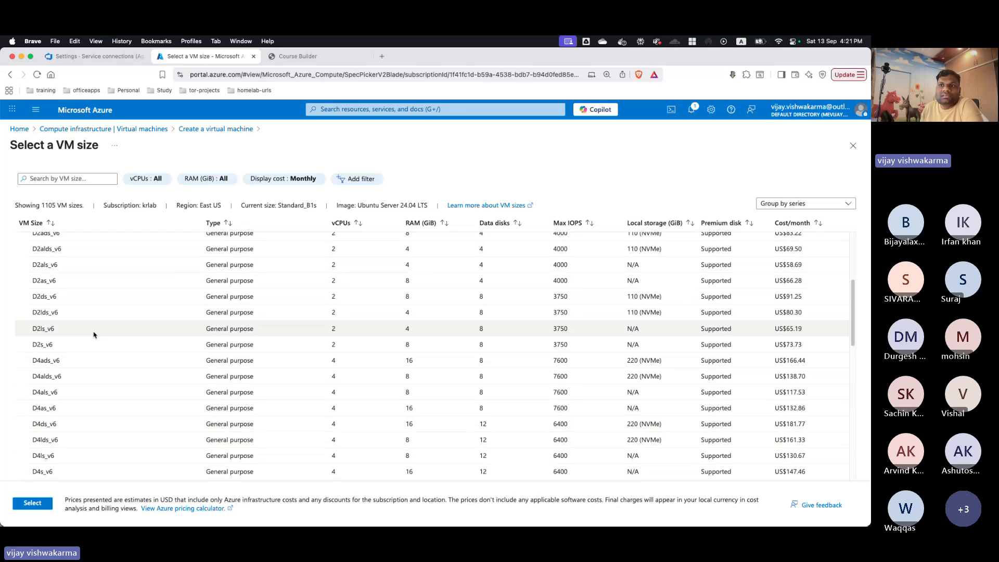
{"action": "left_click", "coordinate": [23, 386]}
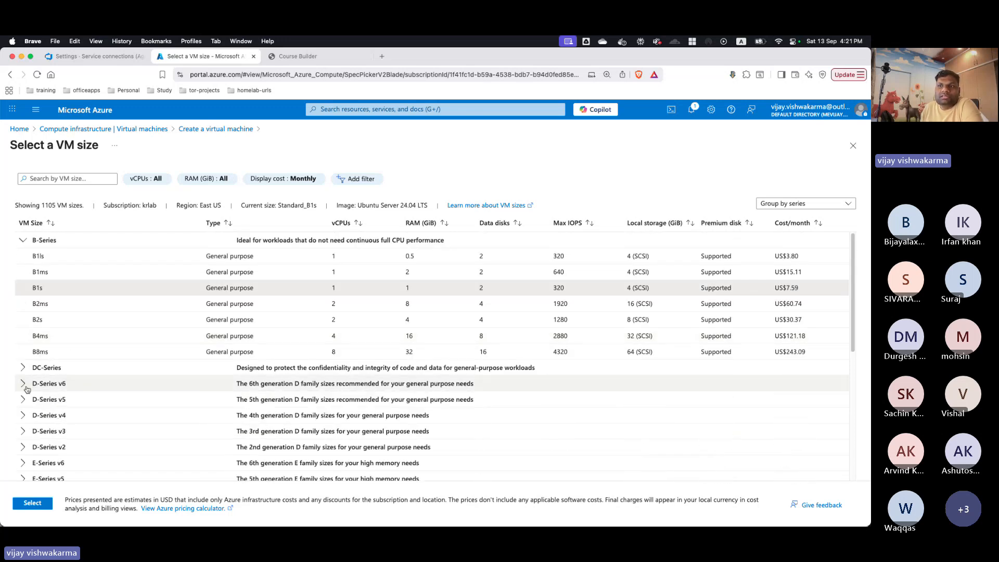
- Collapse the B-Series, look over all series groups, and examine the memory-optimized E-Series v6 sizes before collapsing that group
{"action": "left_click", "coordinate": [22, 240]}
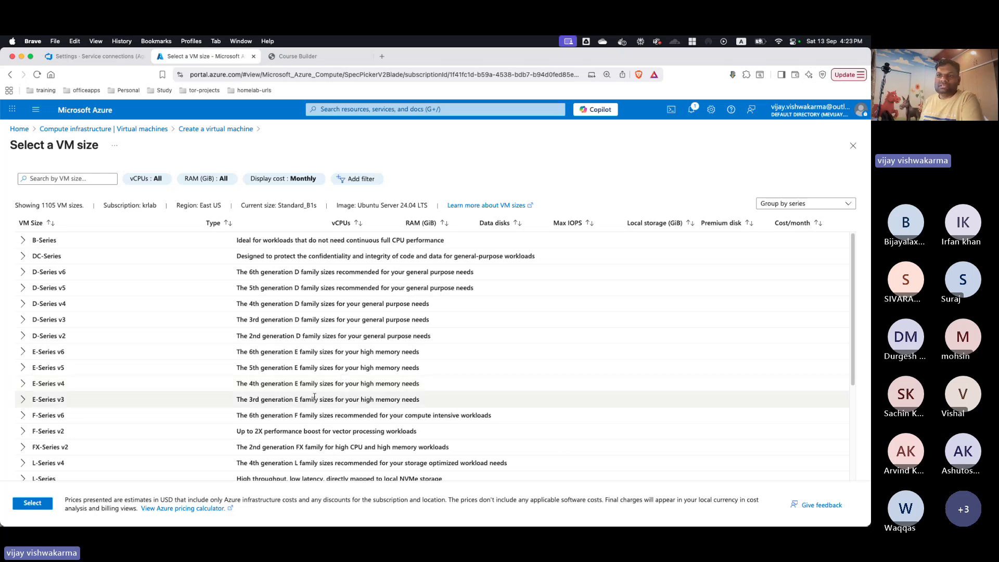
{"action": "scroll", "coordinate": [312, 395], "scroll_direction": "down", "scroll_amount": 5}
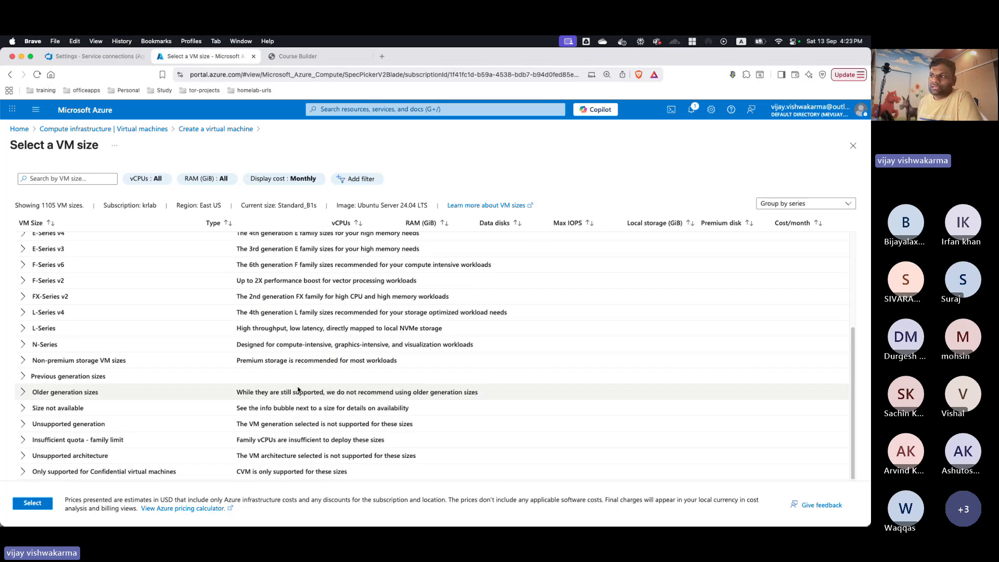
{"action": "scroll", "coordinate": [298, 389], "scroll_direction": "up", "scroll_amount": 5}
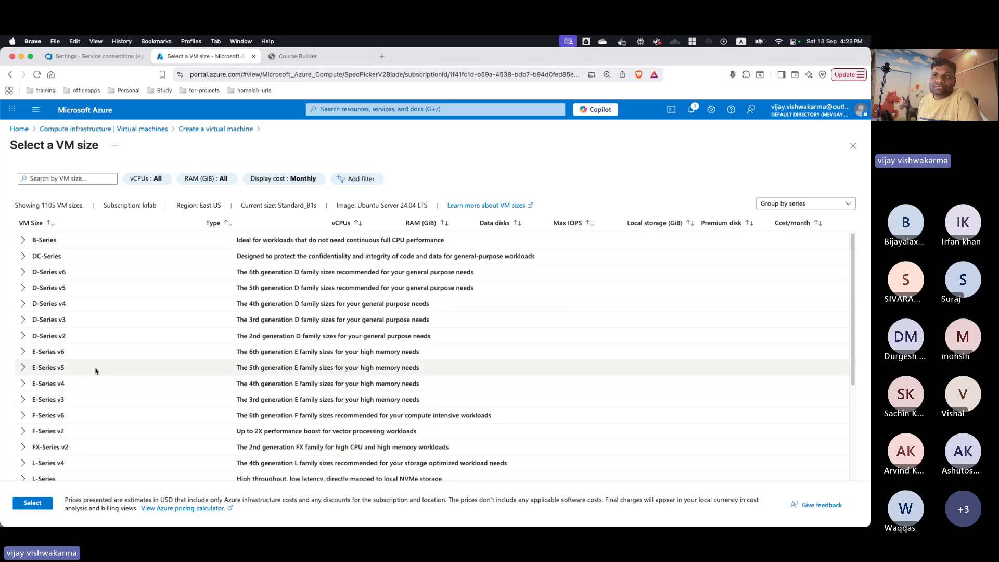
{"action": "left_click", "coordinate": [23, 352]}
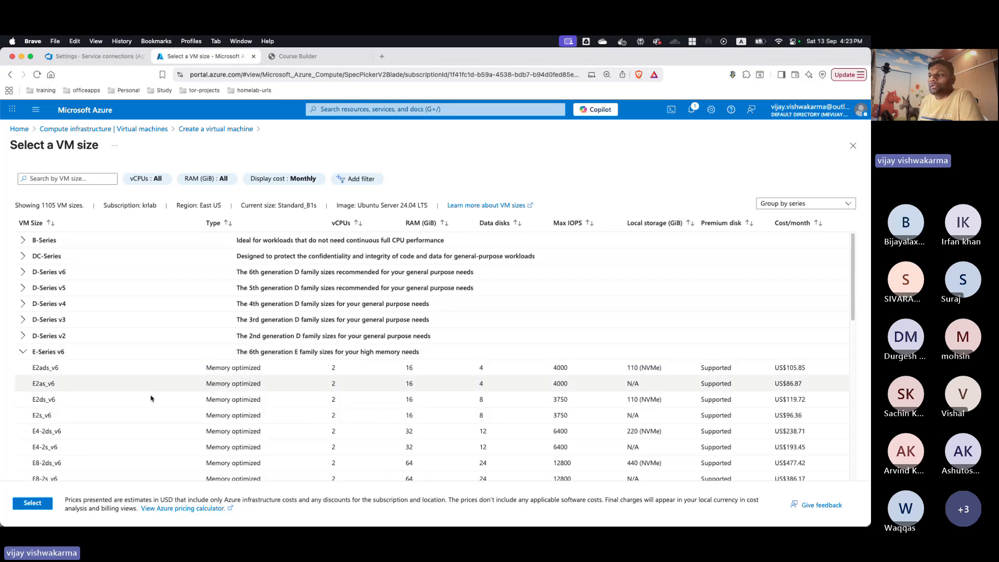
{"action": "scroll", "coordinate": [151, 399], "scroll_direction": "down", "scroll_amount": 5}
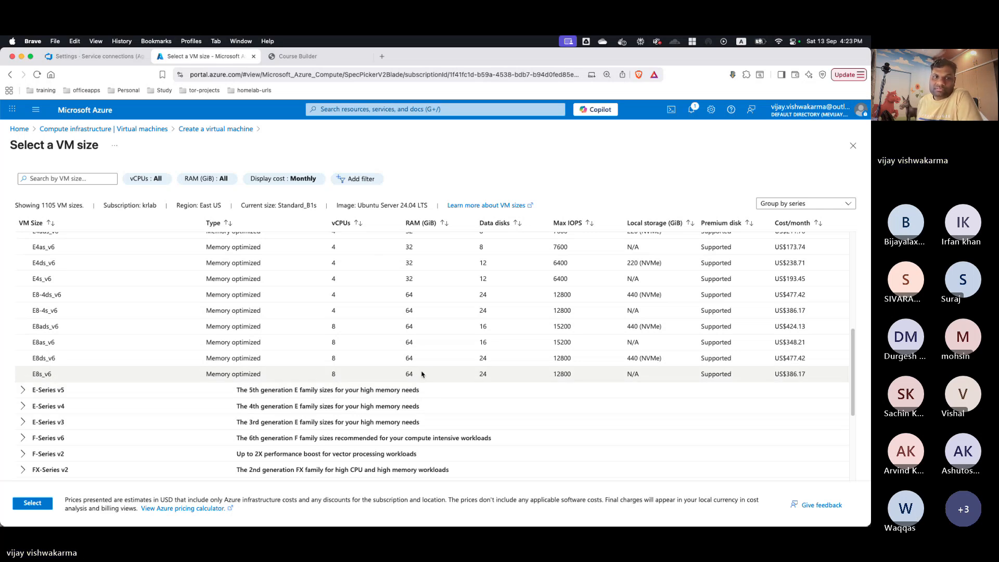
{"action": "scroll", "coordinate": [421, 374], "scroll_direction": "up", "scroll_amount": 5}
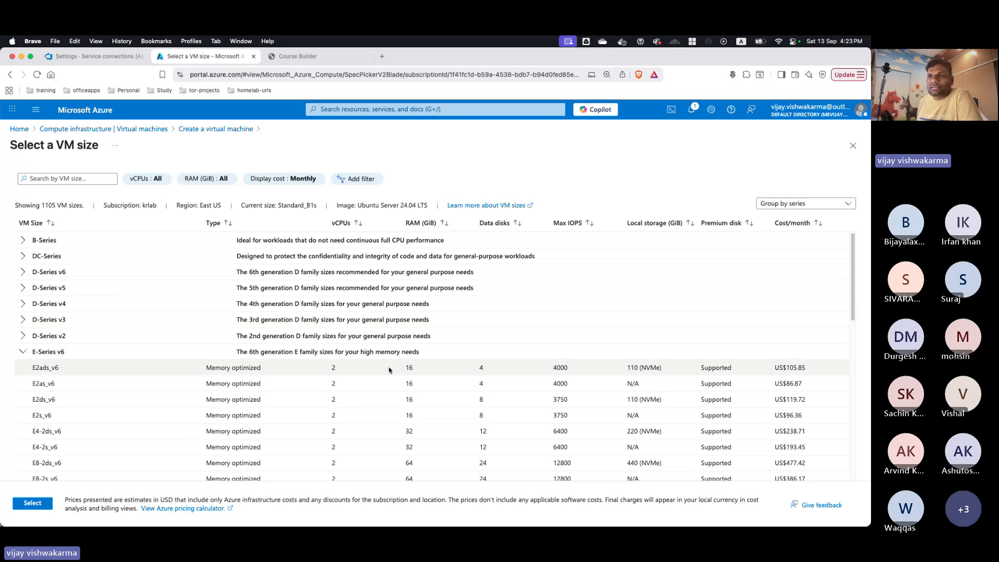
{"action": "left_click", "coordinate": [22, 352]}
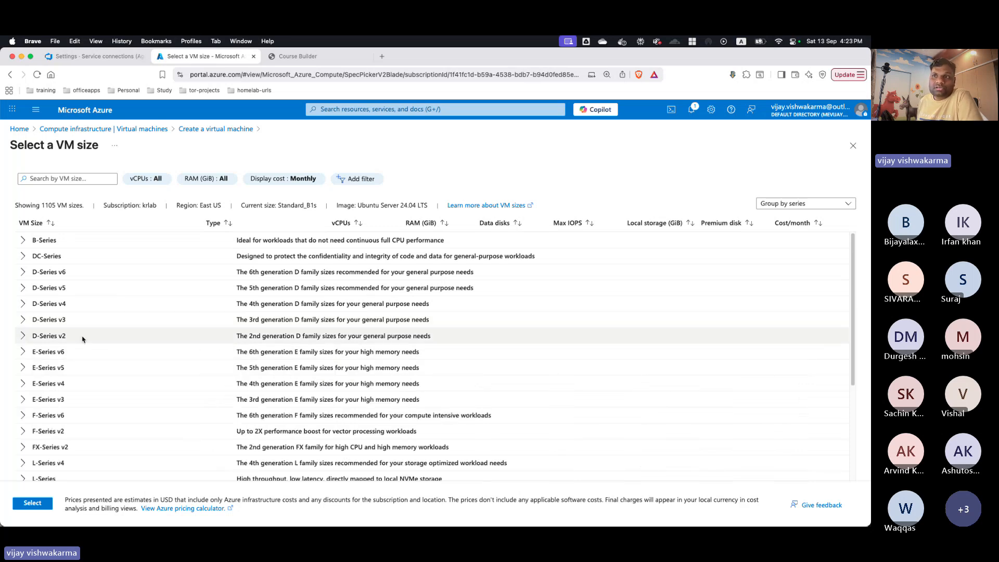
- Choose B1s from the B-Series as the virtual machine's size
{"action": "left_click", "coordinate": [26, 242]}
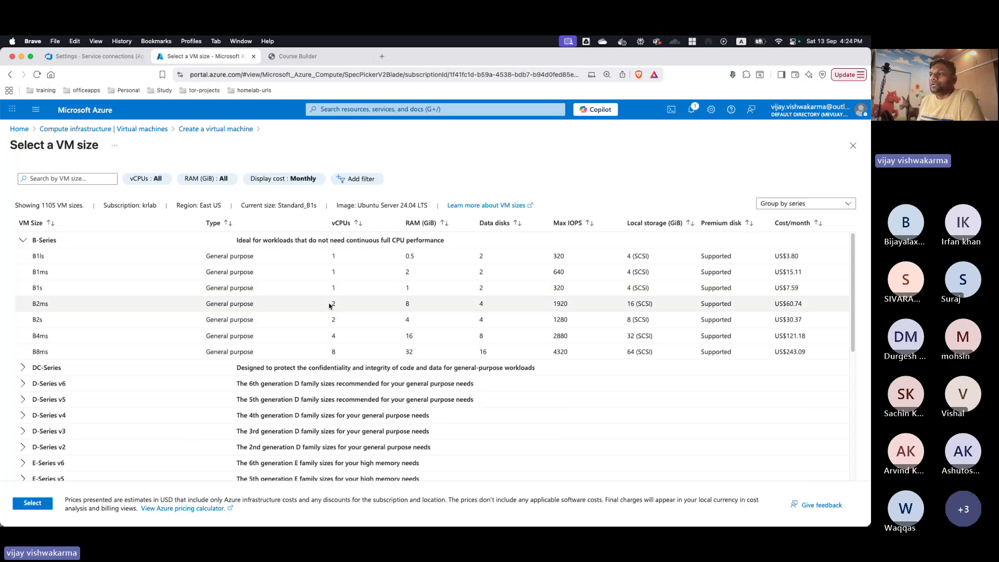
{"action": "left_click", "coordinate": [334, 284]}
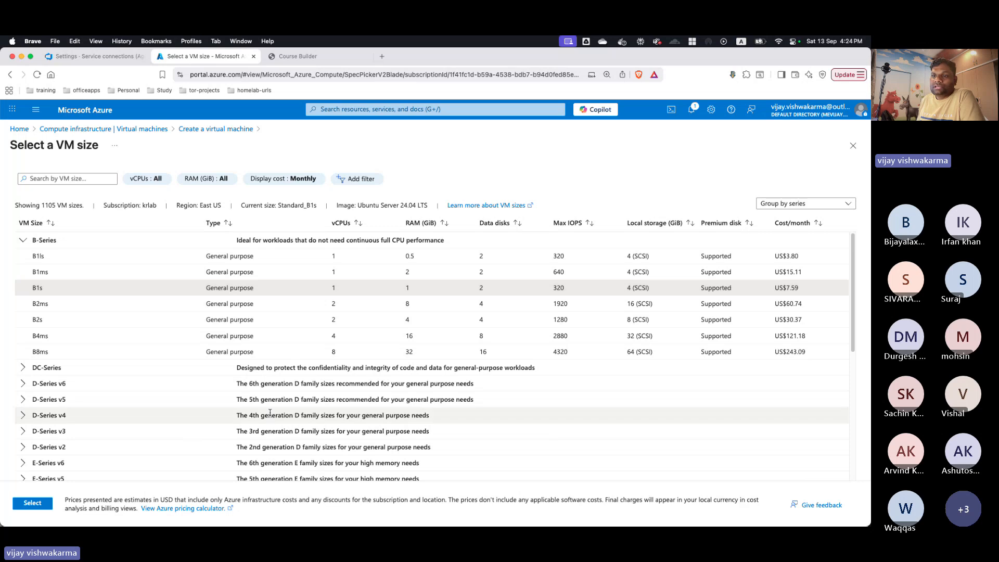
{"action": "left_click", "coordinate": [33, 503]}
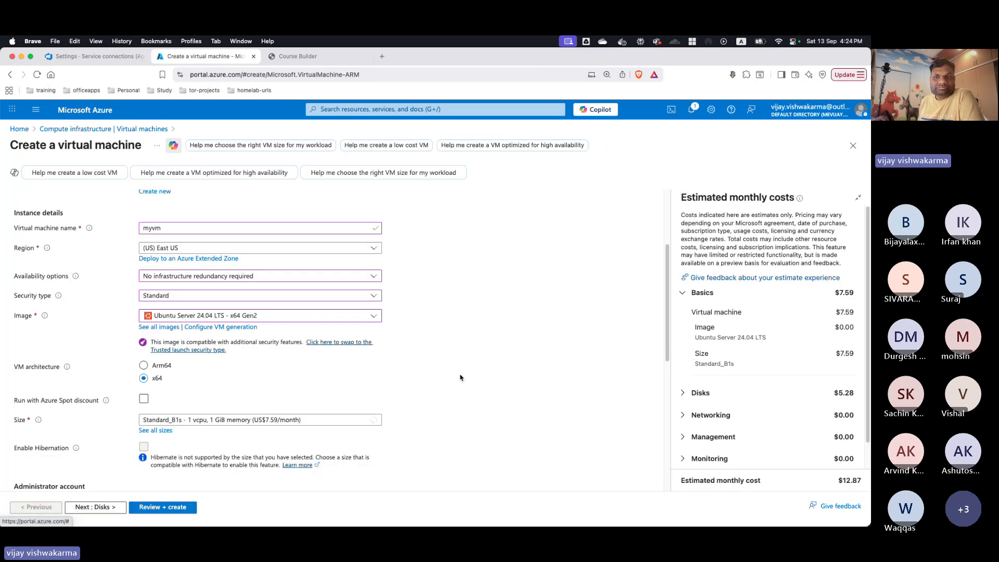
- Check the administrator account settings, switch to the Sublime Text notes, and add an "Authentication" heading below "Virtual machine", separated by blank lines
{"action": "scroll", "coordinate": [460, 376], "scroll_direction": "down", "scroll_amount": 5}
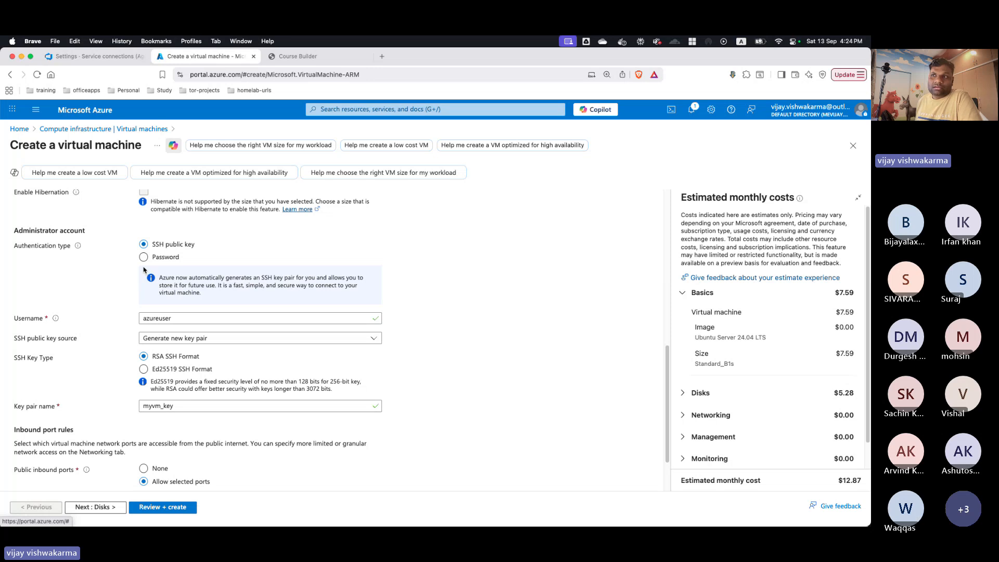
{"action": "mouse_move", "coordinate": [281, 522]}
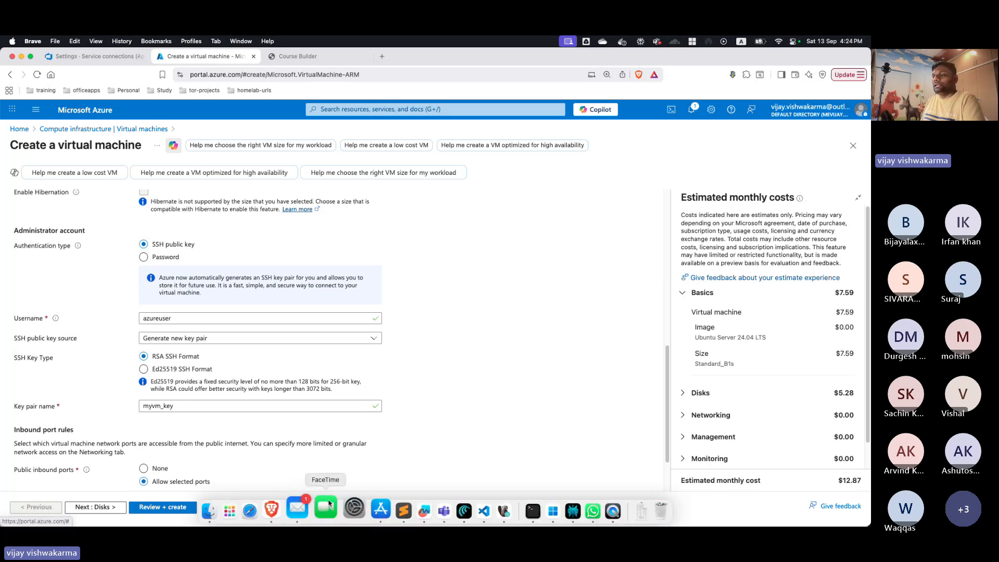
{"action": "left_click", "coordinate": [387, 510]}
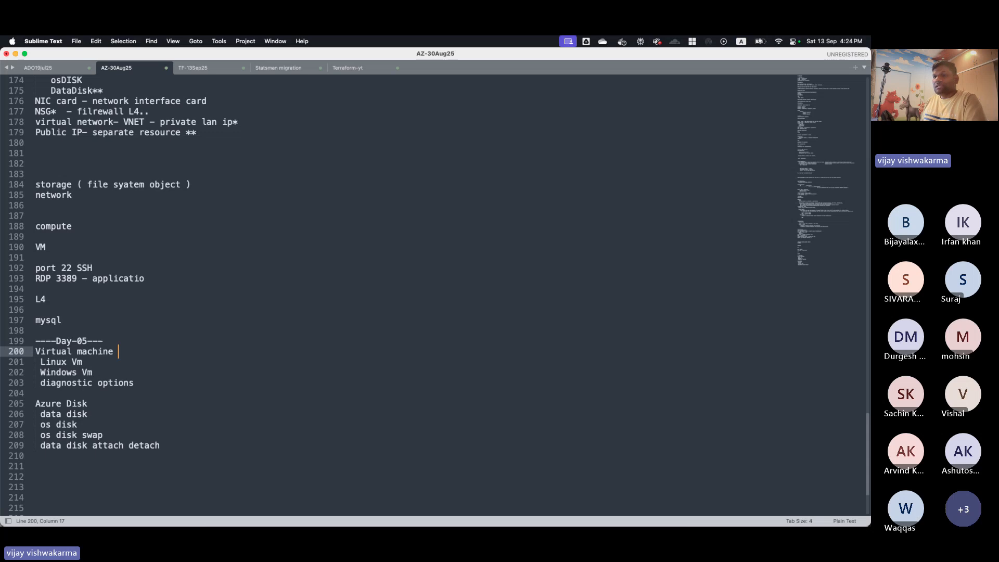
{"action": "key", "text": "Return"}
{"action": "key", "text": "Return"}
{"action": "key", "text": "Return"}
{"action": "key", "text": "Up"}
{"action": "key", "text": "Up"}
{"action": "key", "text": "Return"}
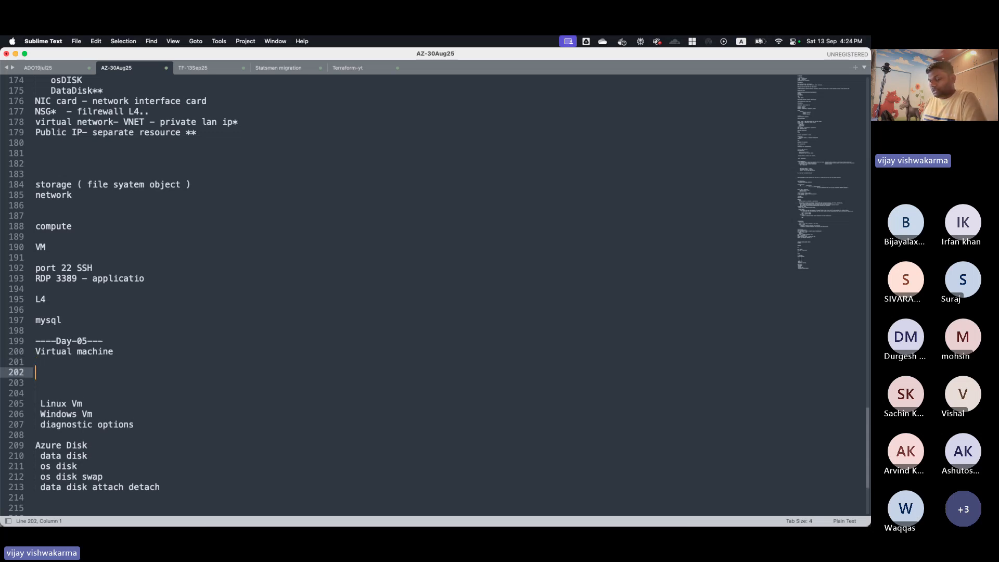
{"action": "type", "text": "Authent"}
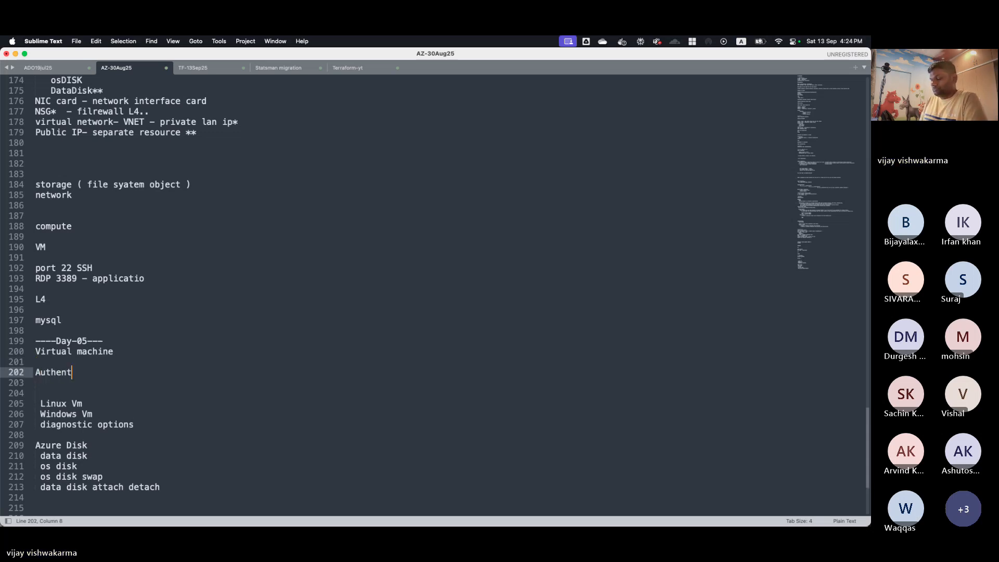
{"action": "type", "text": "ication"}
{"action": "key", "text": "Return"}
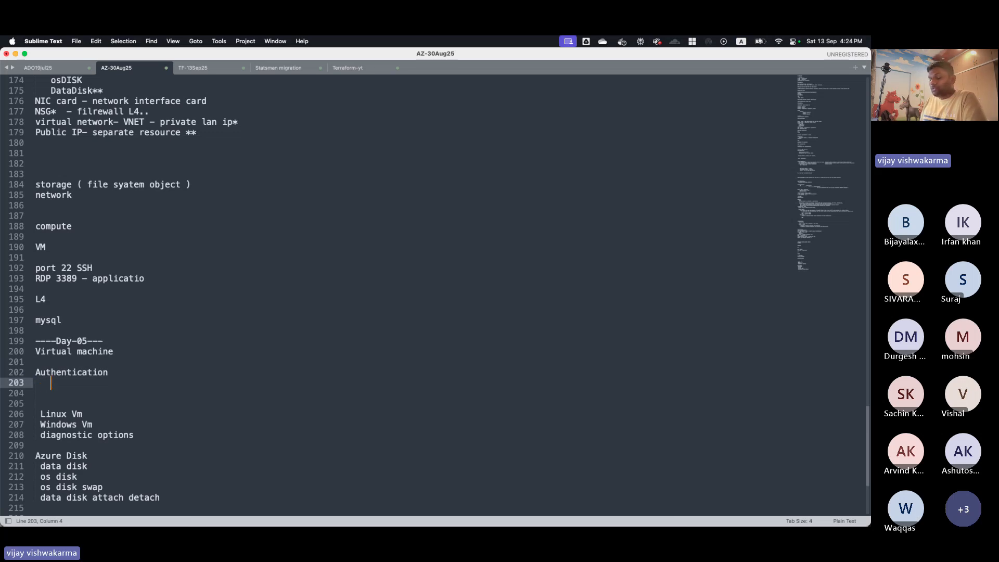
- Under the "Authentication" heading, add "password based:" with the indented line "Linux & windows os supported"
{"action": "type", "text": "passw"}
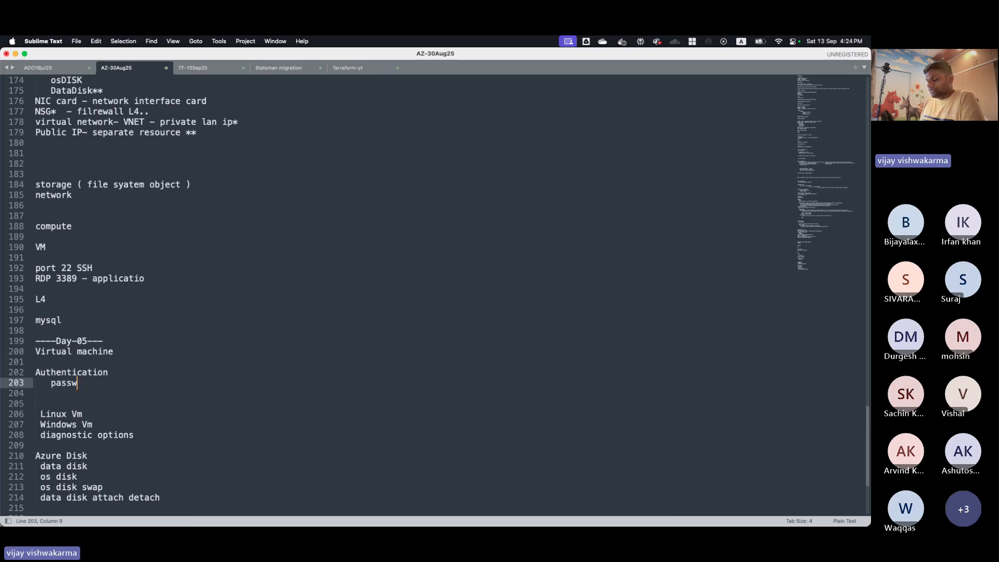
{"action": "type", "text": "ord based:"}
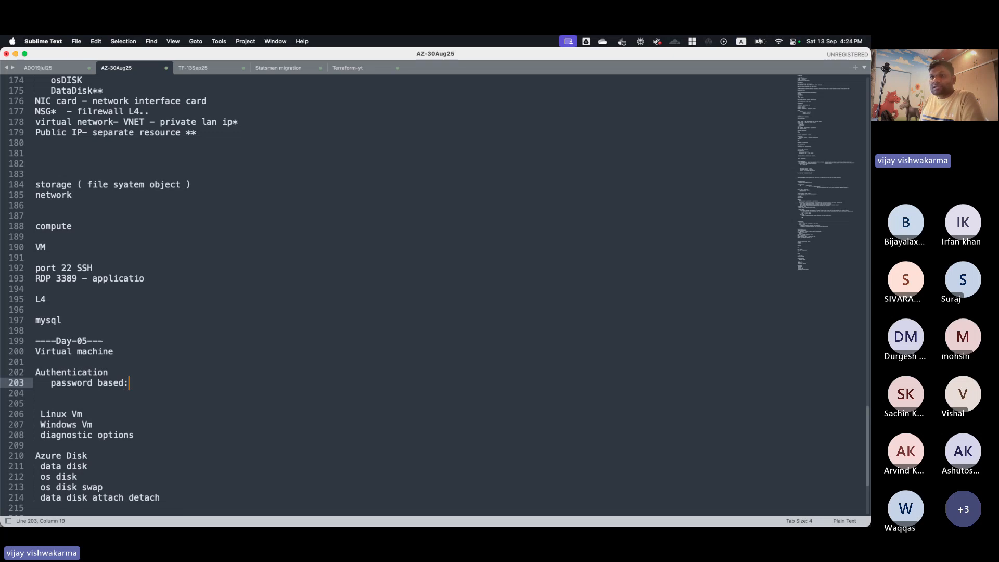
{"action": "key", "text": "Return"}
{"action": "type", "text": "Linux "}
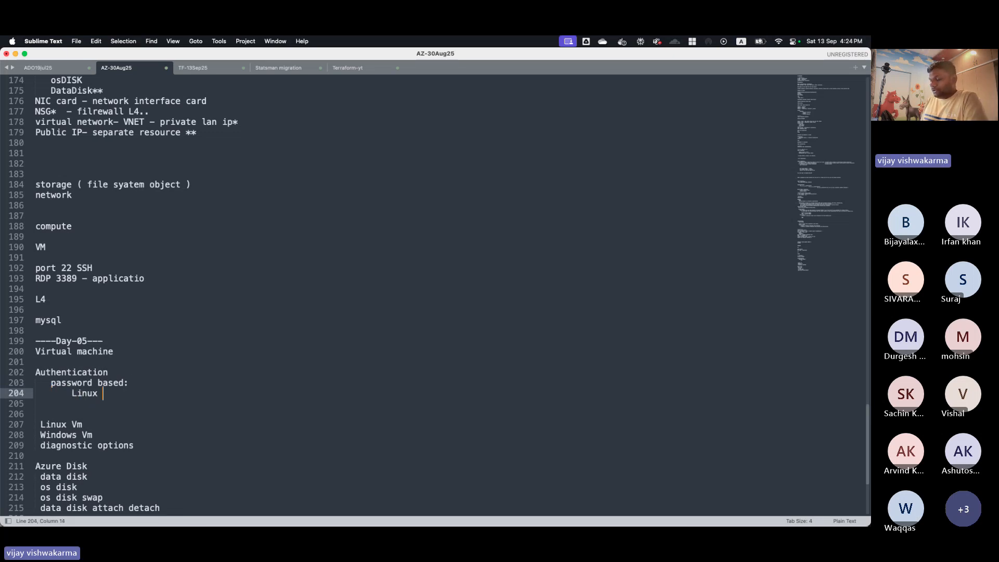
{"action": "type", "text": "& window"}
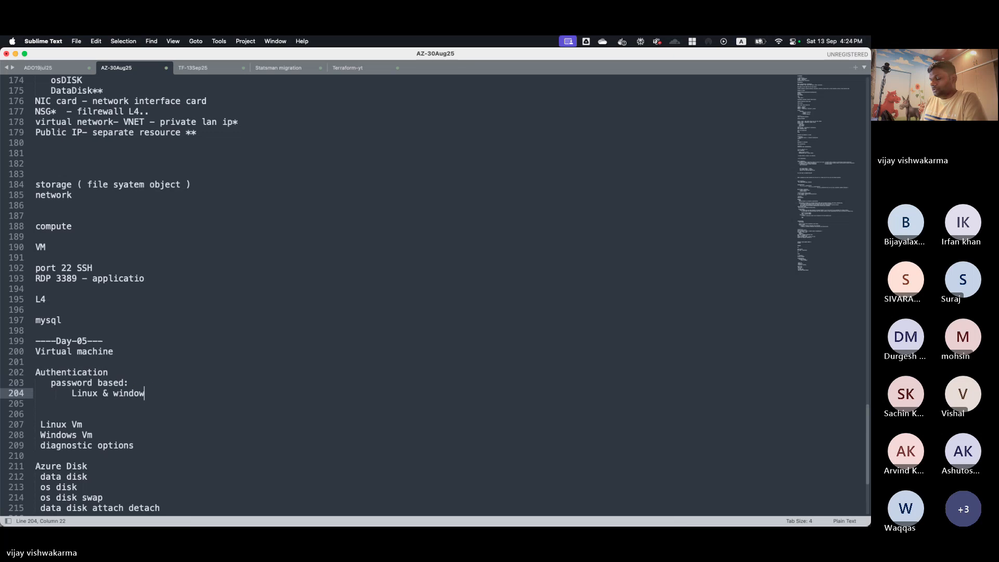
{"action": "type", "text": "s os suppo"}
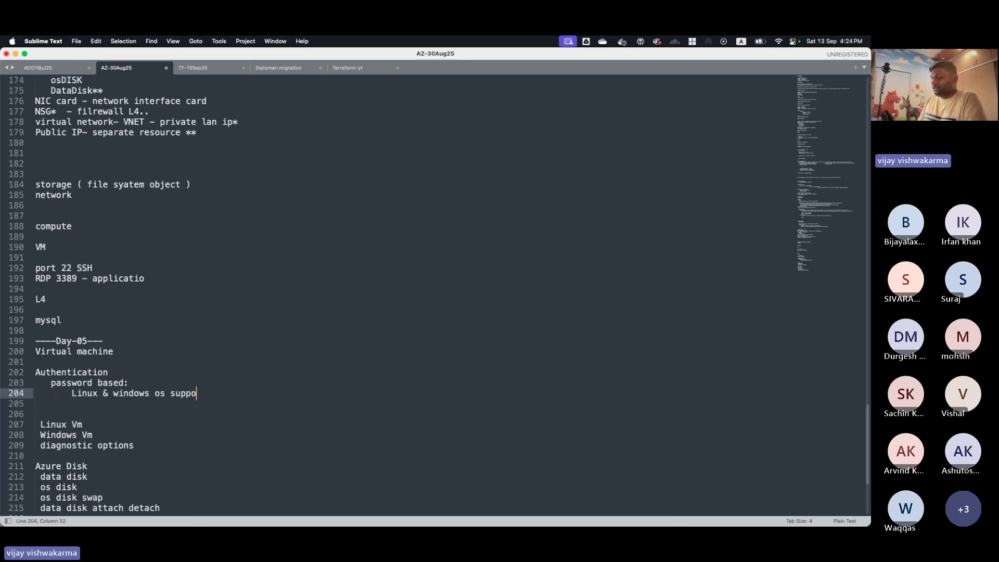
{"action": "type", "text": "rted"}
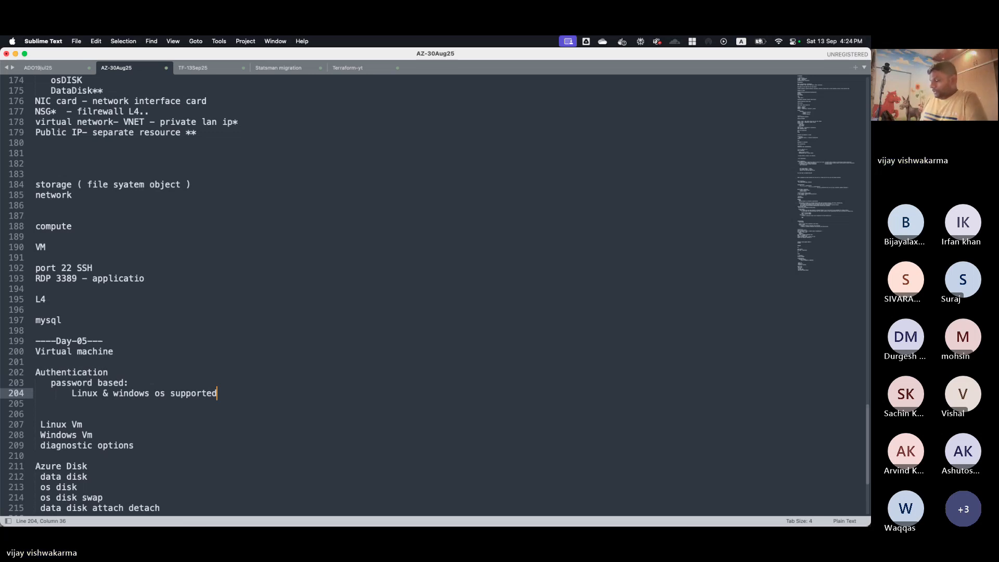
- Add a "public key based:" entry at the same level as "password based:", with the indented line "Linux os supported only."
{"action": "key", "text": "Return"}
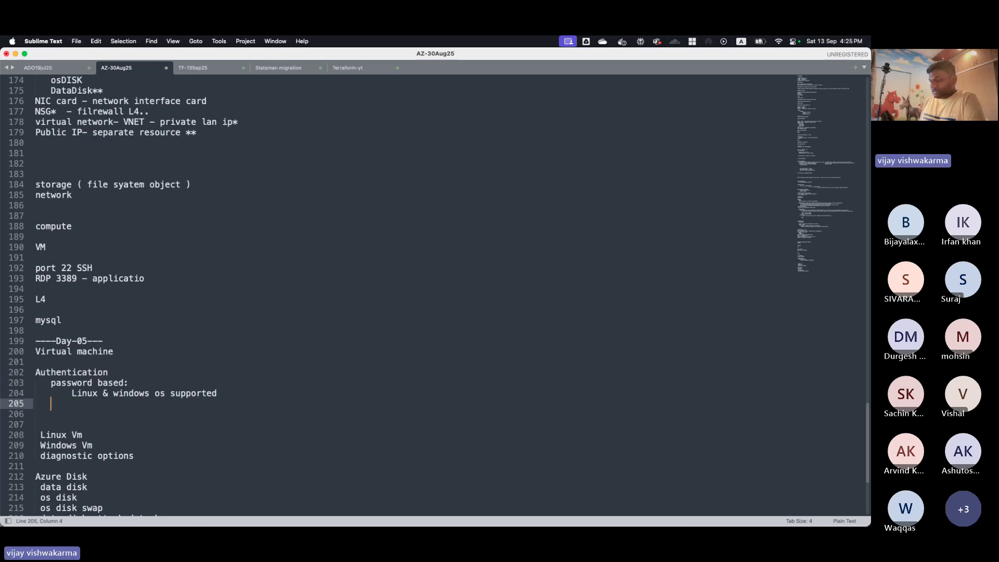
{"action": "key", "text": "BackSpace"}
{"action": "type", "text": "public"}
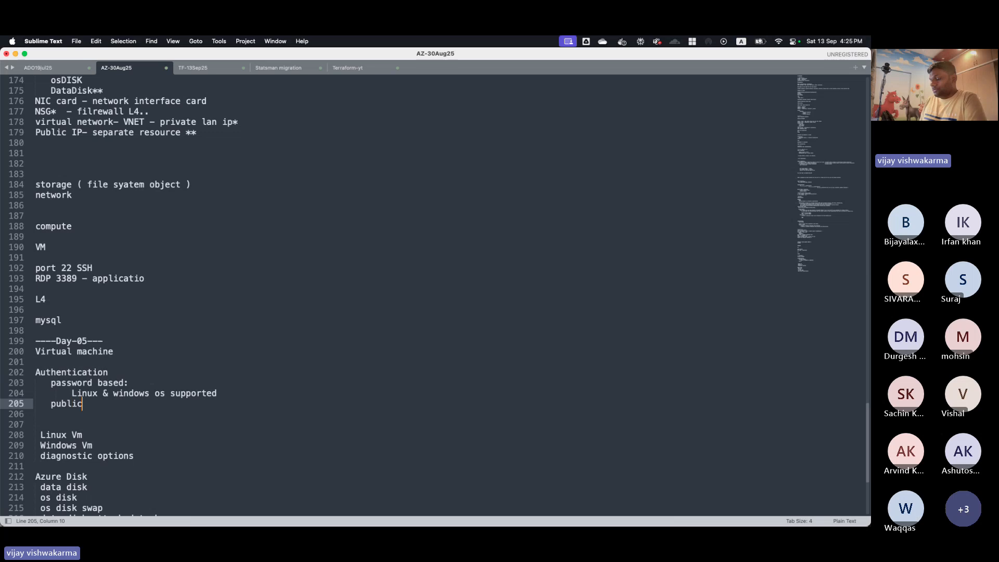
{"action": "type", "text": " key based"}
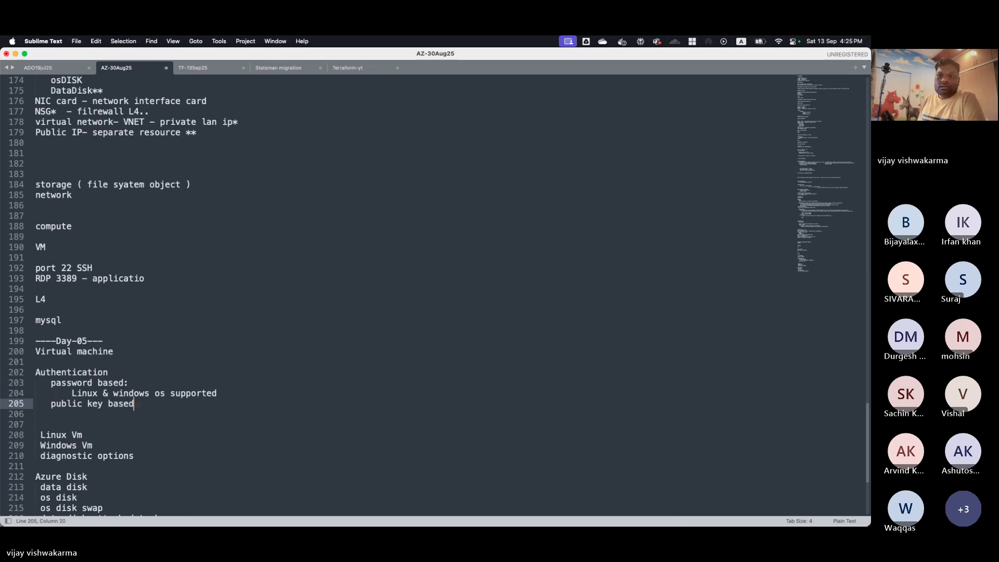
{"action": "type", "text": ":"}
{"action": "key", "text": "Return"}
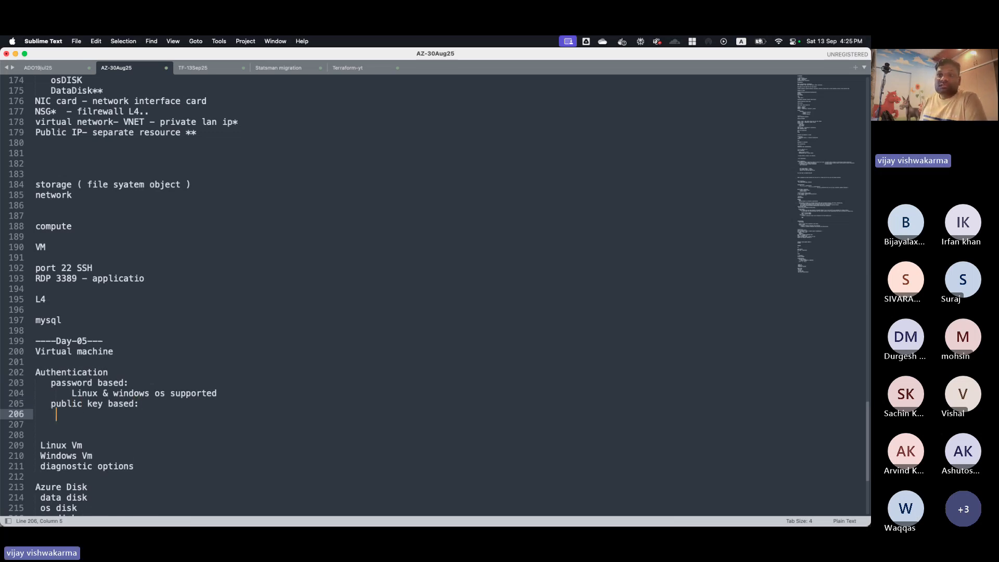
{"action": "type", "text": "Linux "}
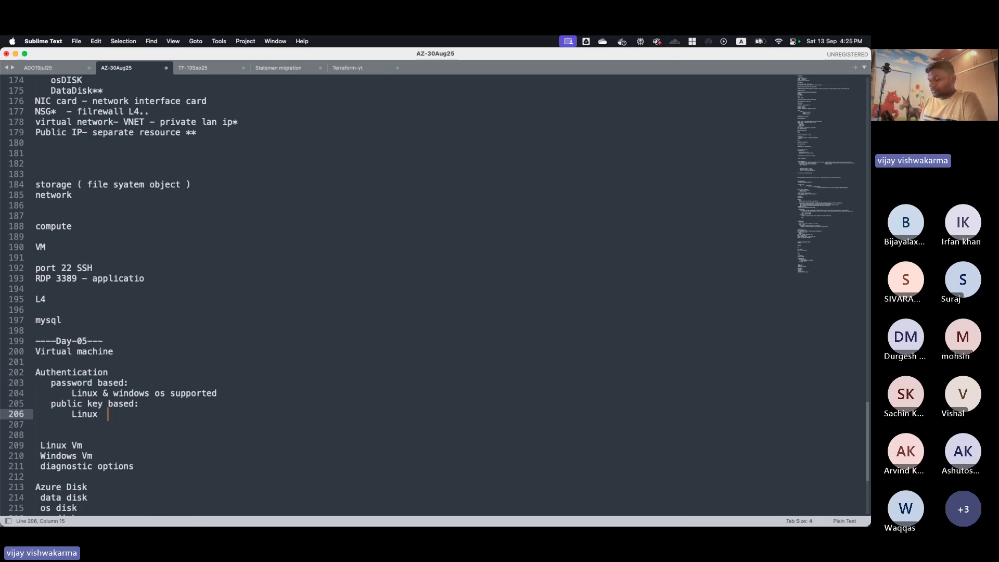
{"action": "type", "text": " os suppo"}
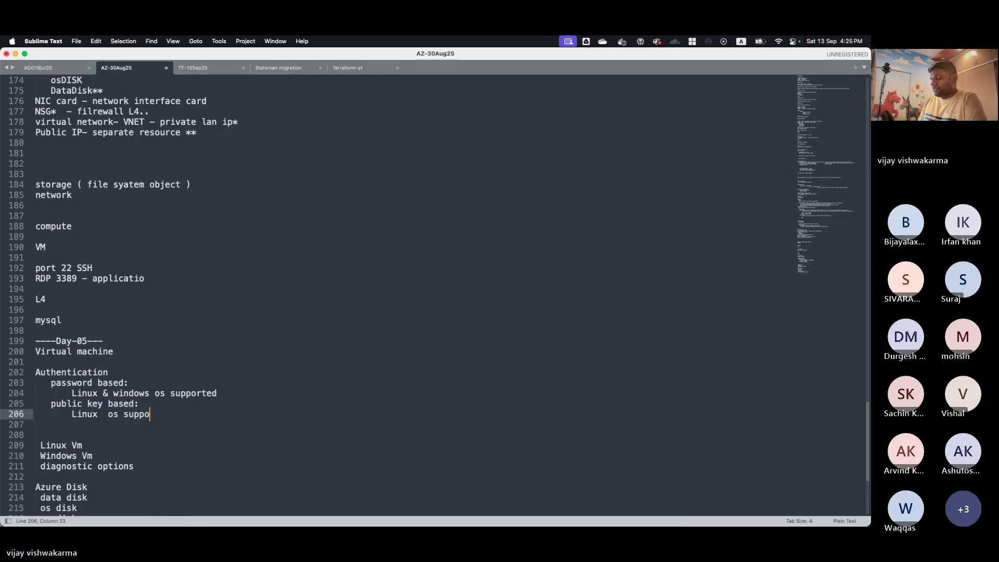
{"action": "type", "text": "rted only"}
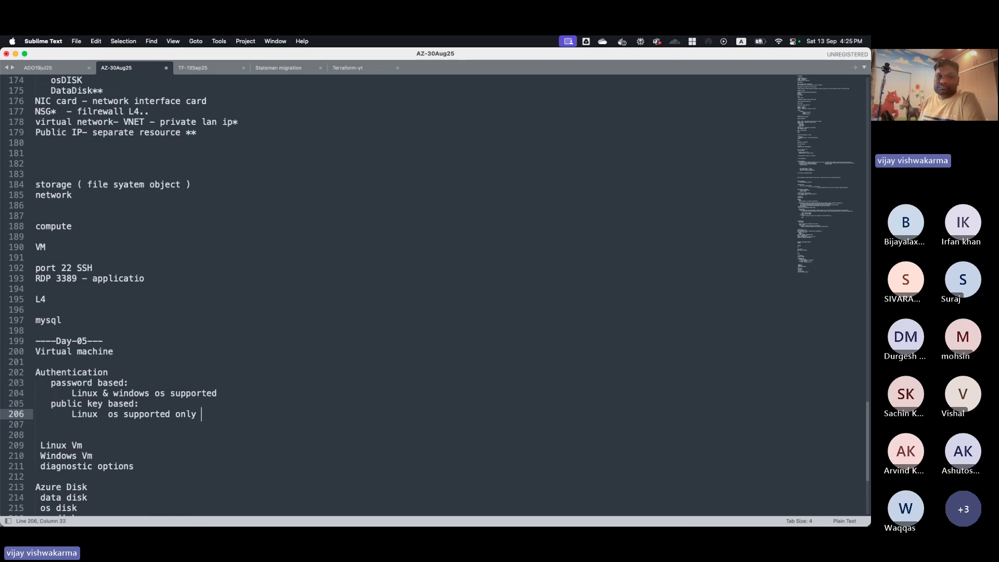
{"action": "key", "text": "BackSpace"}
{"action": "type", "text": "."}
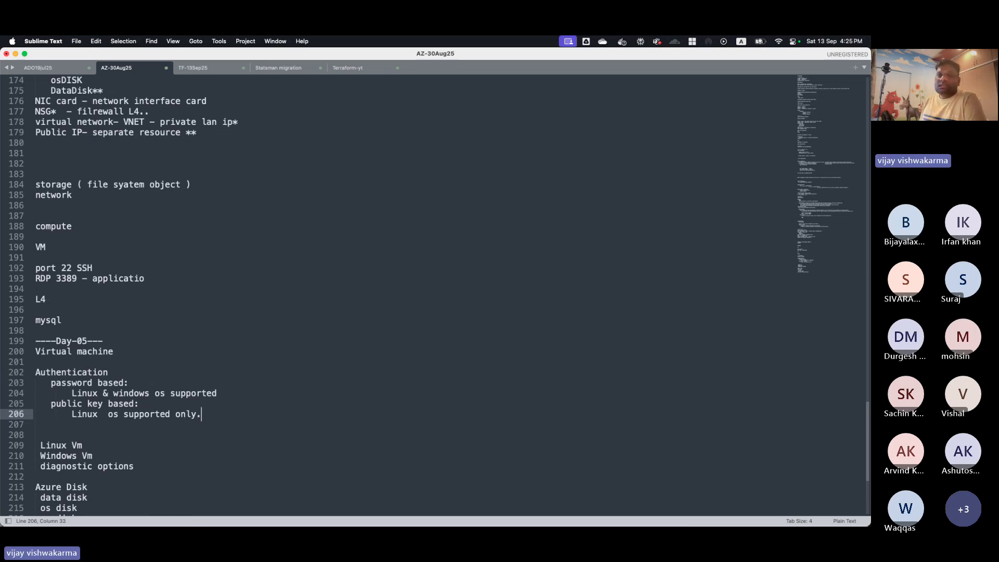
- Add the unindented question "What is SSH key" below the authentication types, with a blank line before and after it
{"action": "key", "text": "Return"}
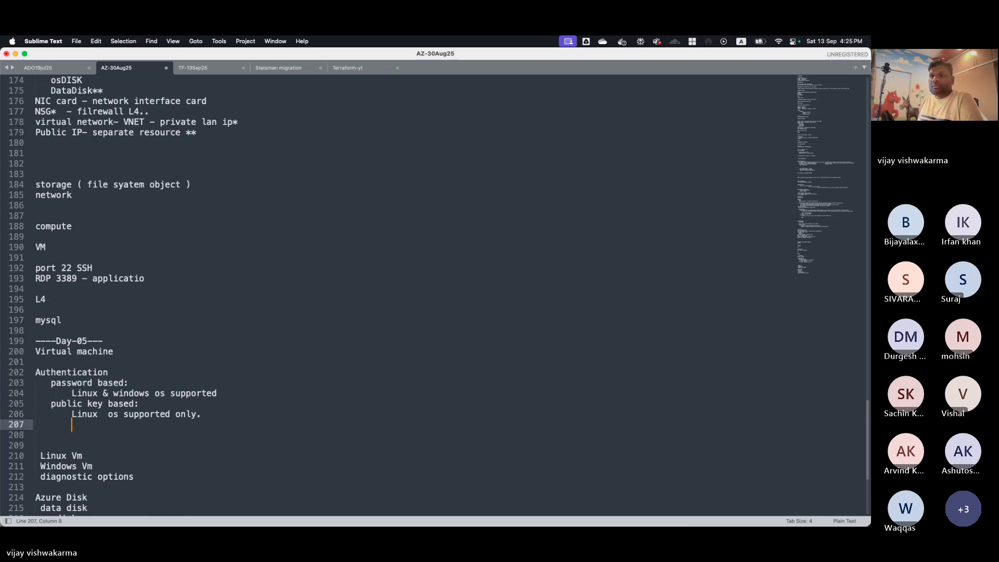
{"action": "key", "text": "Return"}
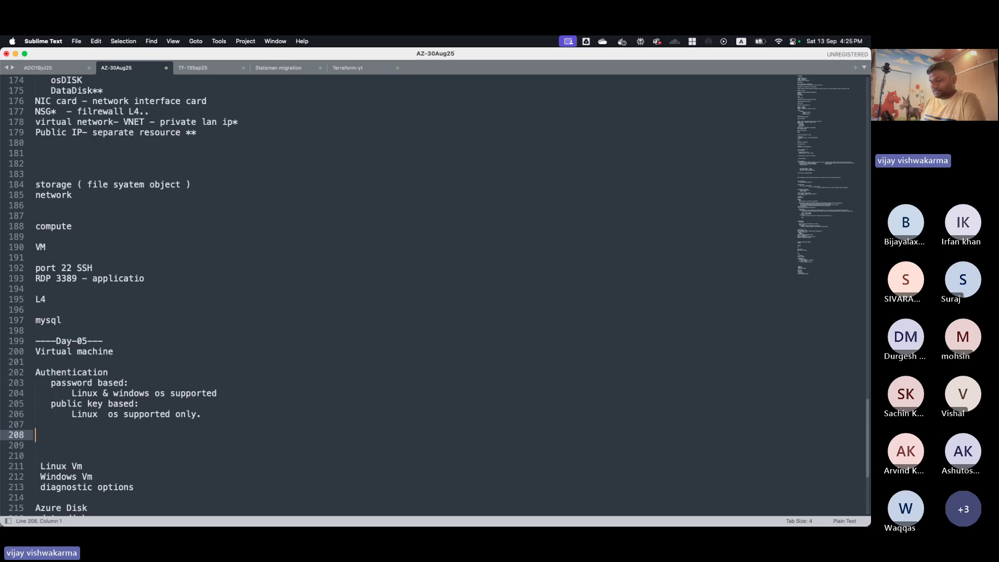
{"action": "type", "text": "What is "}
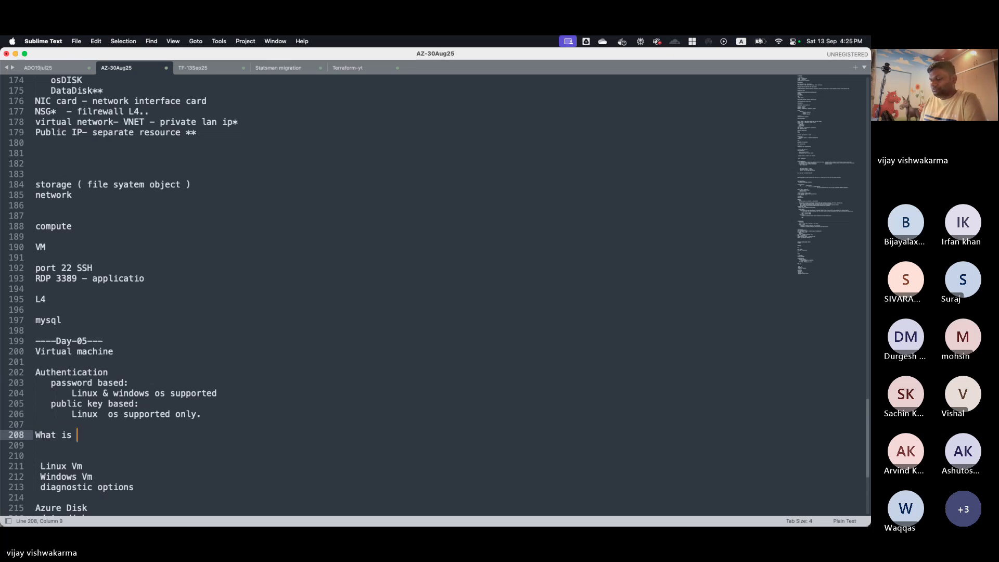
{"action": "type", "text": "SSH key"}
{"action": "key", "text": "Return"}
{"action": "key", "text": "Return"}
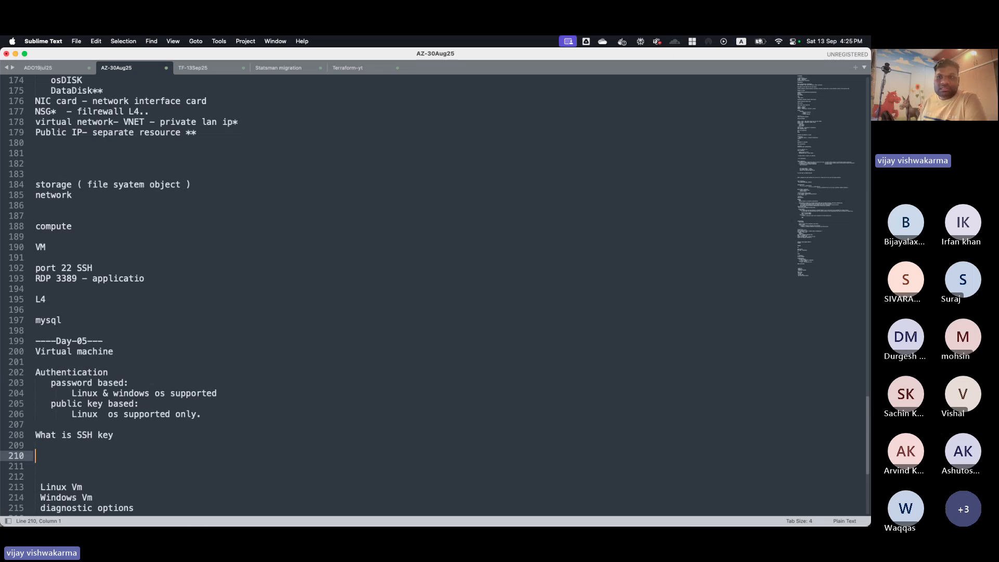
- Switch to the Freeform board and place a square in the empty area below the existing yellow and blue shapes
{"action": "mouse_move", "coordinate": [484, 523]}
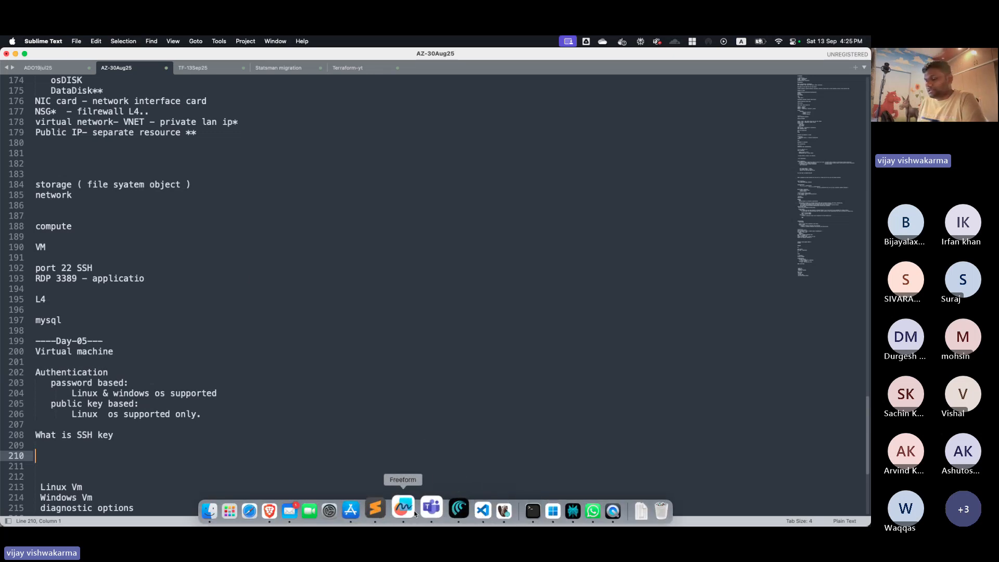
{"action": "left_click", "coordinate": [415, 513]}
{"action": "scroll", "coordinate": [474, 331], "scroll_direction": "down", "scroll_amount": 10}
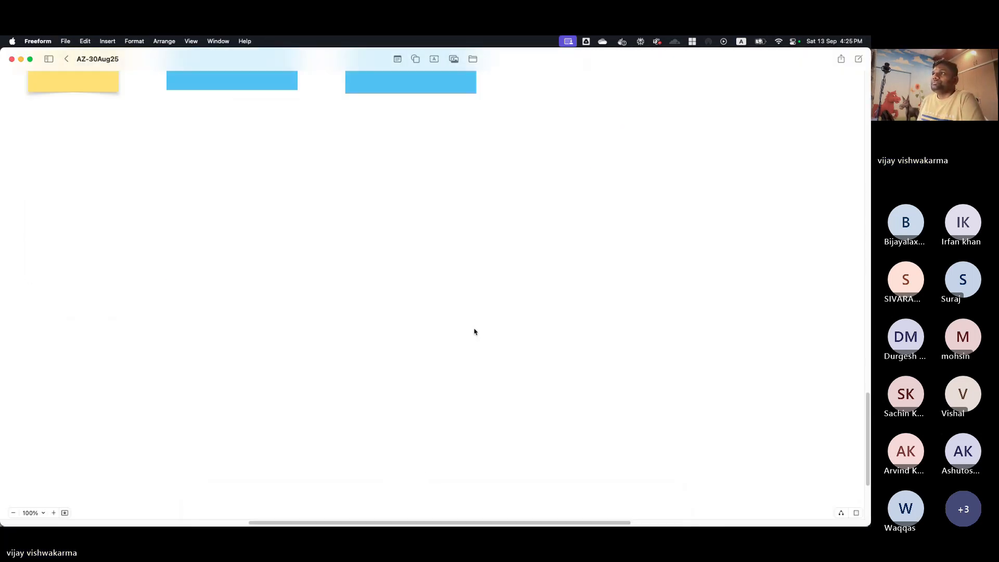
{"action": "left_click", "coordinate": [415, 59]}
{"action": "left_click", "coordinate": [410, 133]}
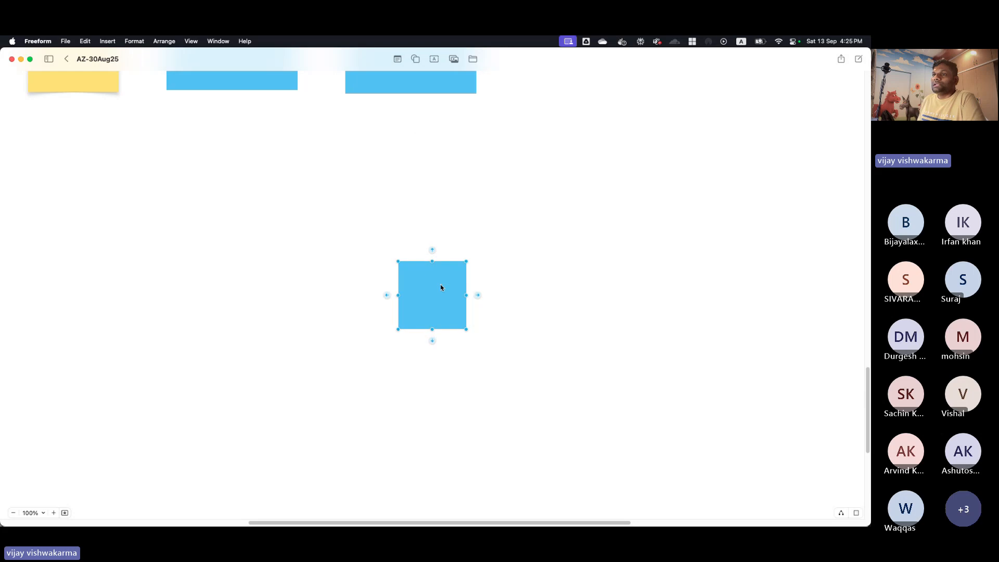
{"action": "left_click_drag", "start_coordinate": [441, 287], "coordinate": [149, 291]}
- Label the new square "Server" with "(Linux)" on a second line, and enlarge it
{"action": "double_click", "coordinate": [149, 291]}
{"action": "type", "text": "Se"}
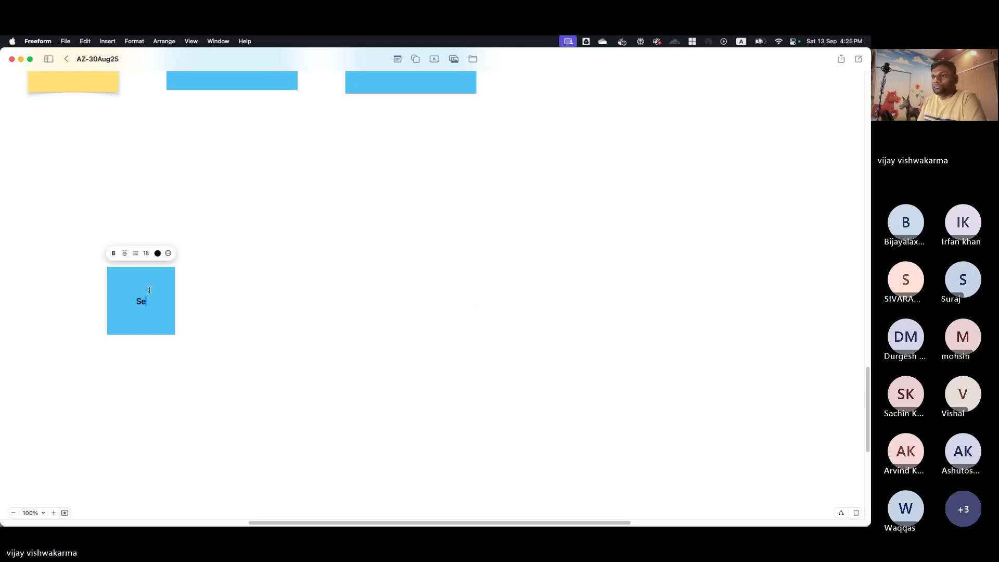
{"action": "type", "text": "rver"}
{"action": "key", "text": "Return"}
{"action": "type", "text": "("}
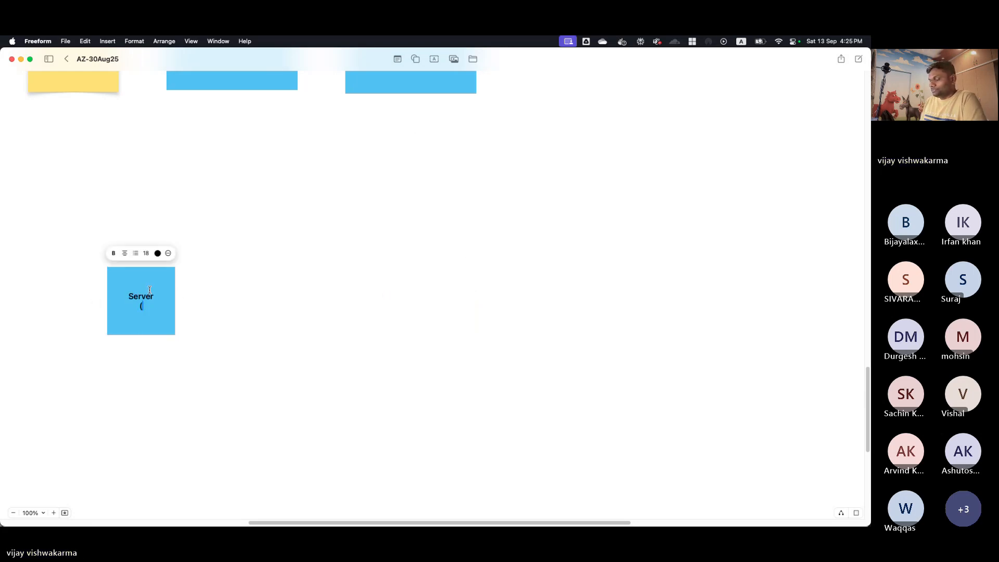
{"action": "type", "text": "Linux)"}
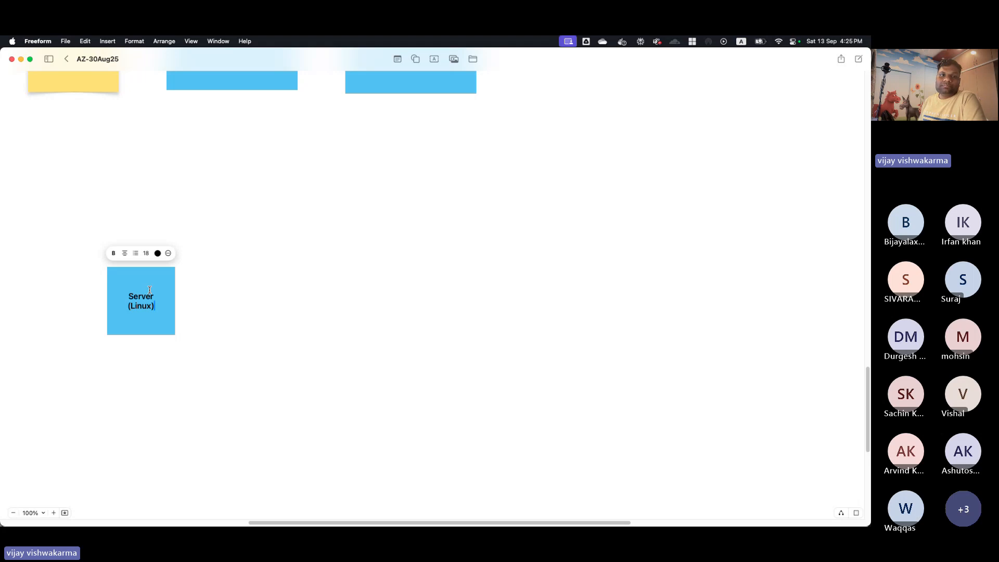
{"action": "key", "text": "Escape"}
{"action": "left_click_drag", "start_coordinate": [176, 335], "coordinate": [217, 380]}
{"action": "left_click", "coordinate": [330, 352]}
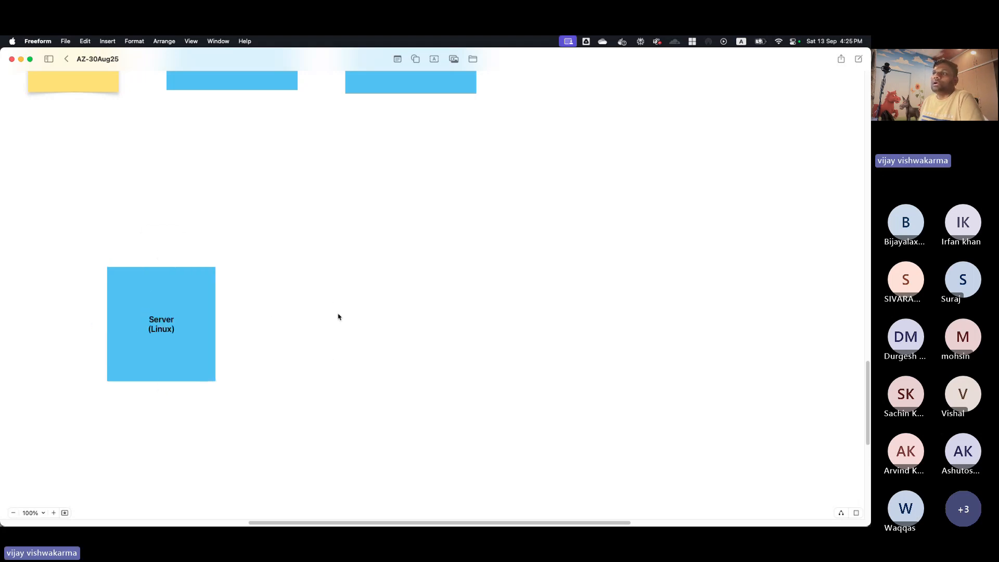
- Add a rounded rectangle labelled "Pub key" and shrink it so the label fits on a single line
{"action": "left_click", "coordinate": [415, 58]}
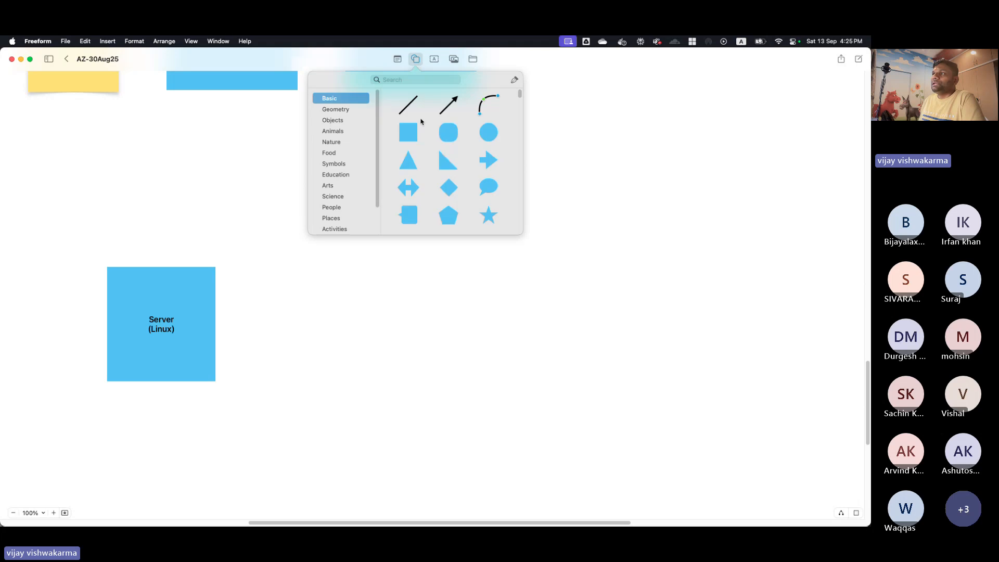
{"action": "left_click", "coordinate": [454, 137]}
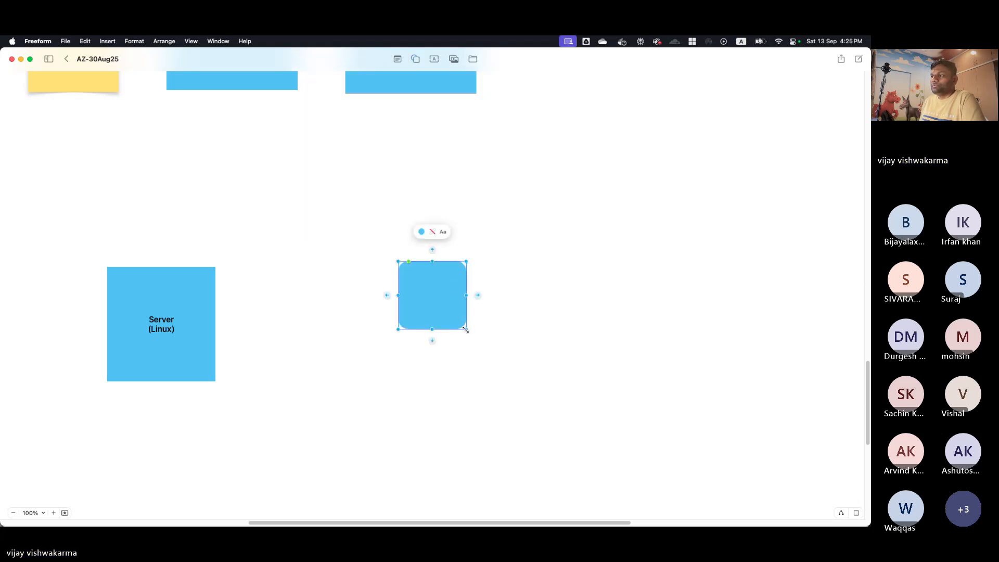
{"action": "left_click_drag", "start_coordinate": [465, 330], "coordinate": [442, 286]}
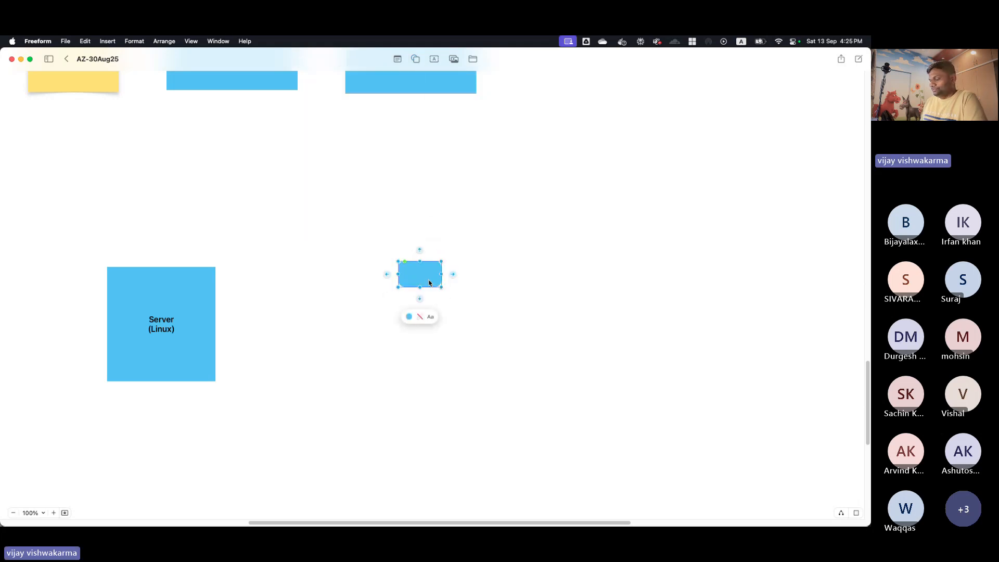
{"action": "double_click", "coordinate": [429, 283]}
{"action": "type", "text": "Pub ke"}
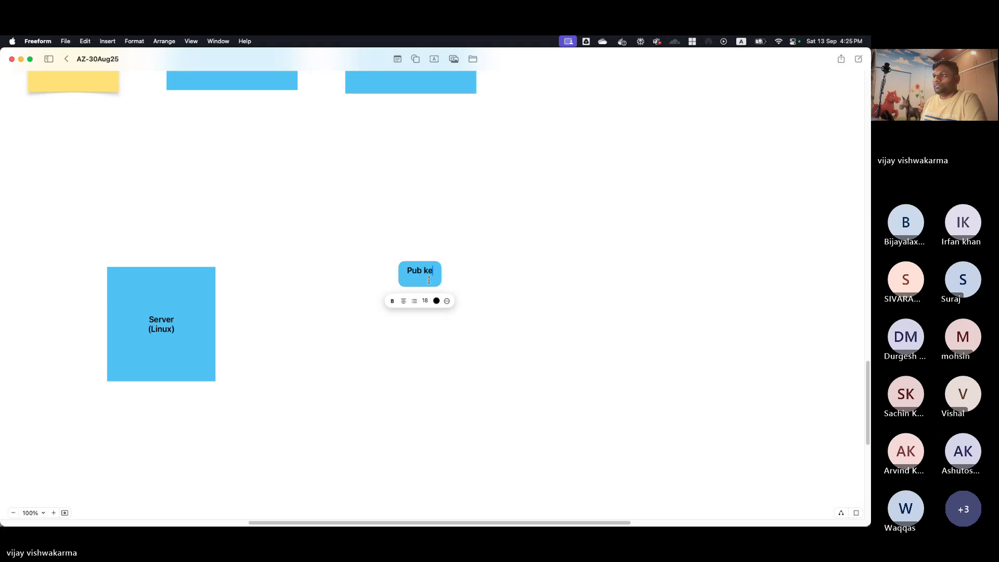
{"action": "type", "text": "y"}
{"action": "key", "text": "Escape"}
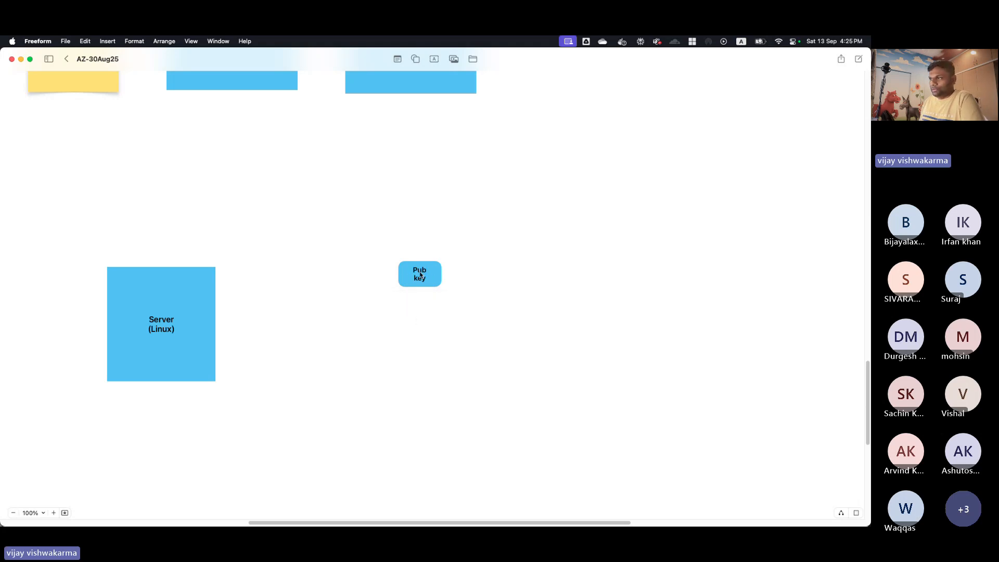
{"action": "left_click_drag", "start_coordinate": [440, 278], "coordinate": [422, 281]}
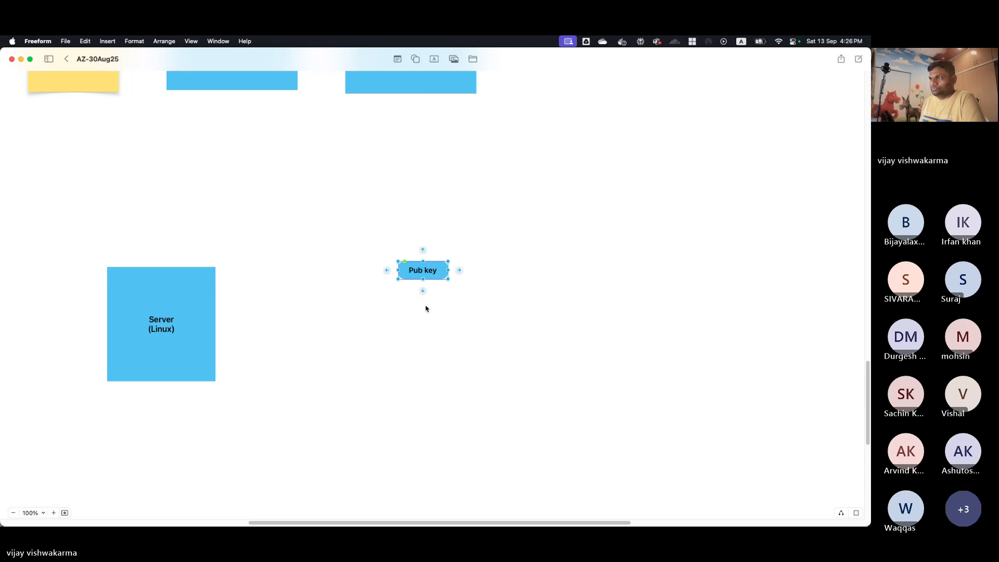
- Fill the "Pub key" shape with yellow and place it inside the Server (Linux) square's lower-right corner
{"action": "left_click", "coordinate": [411, 309]}
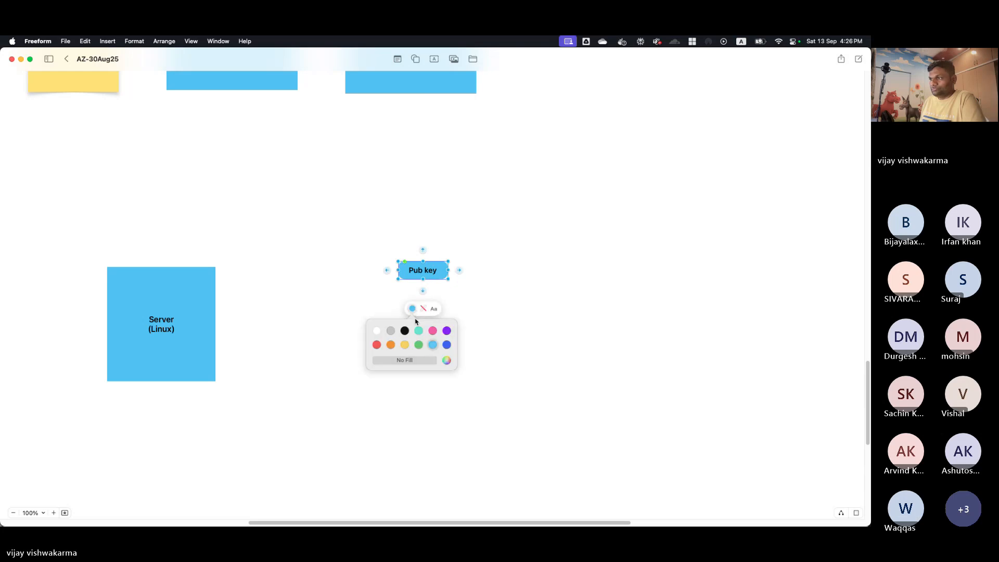
{"action": "left_click", "coordinate": [404, 346]}
{"action": "left_click_drag", "start_coordinate": [435, 271], "coordinate": [191, 365]}
{"action": "left_click", "coordinate": [265, 418]}
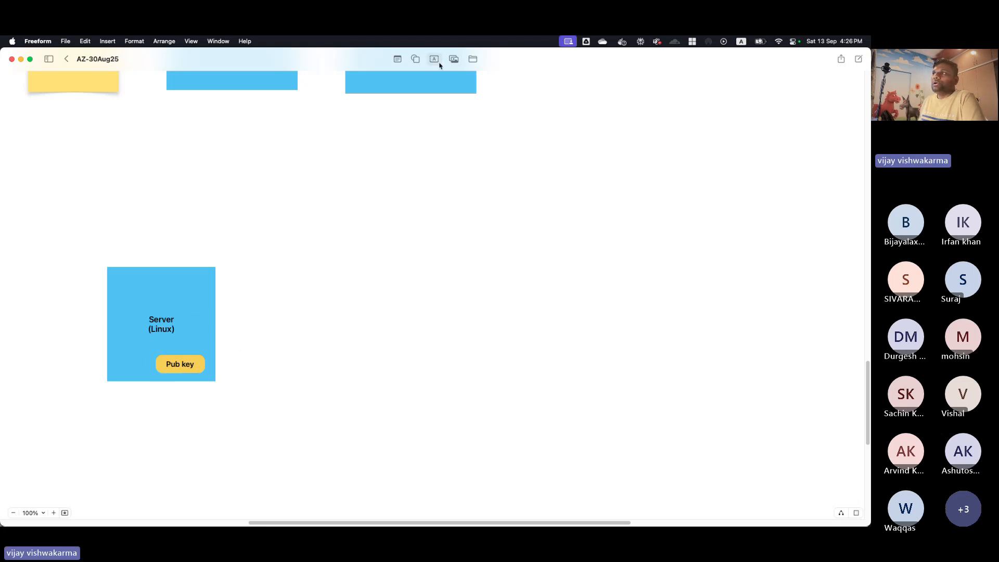
- Add a second square to the right of the Server (Linux) square and enlarge it slightly
{"action": "left_click", "coordinate": [415, 60]}
{"action": "left_click", "coordinate": [408, 132]}
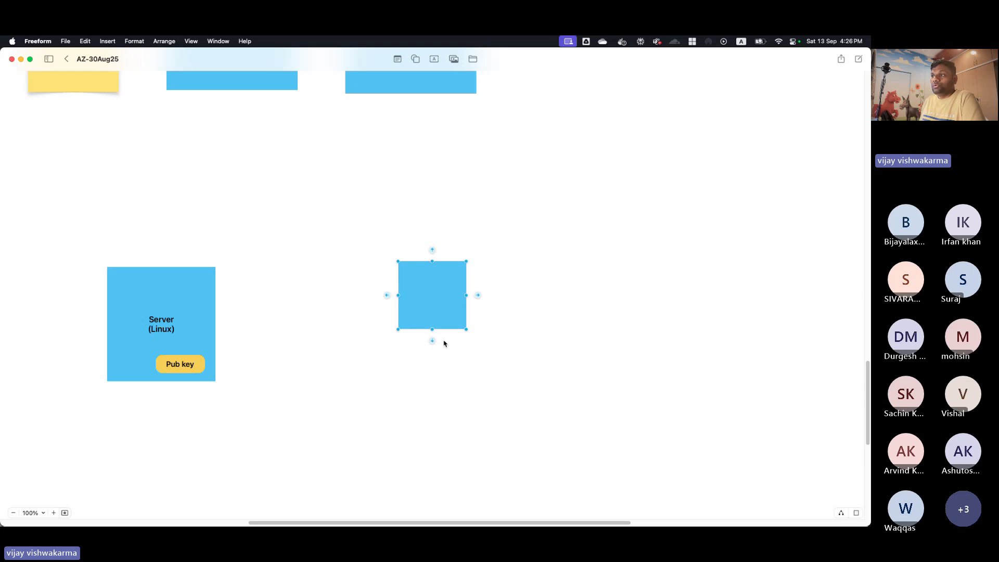
{"action": "left_click_drag", "start_coordinate": [453, 325], "coordinate": [548, 370]}
{"action": "left_click", "coordinate": [401, 198]}
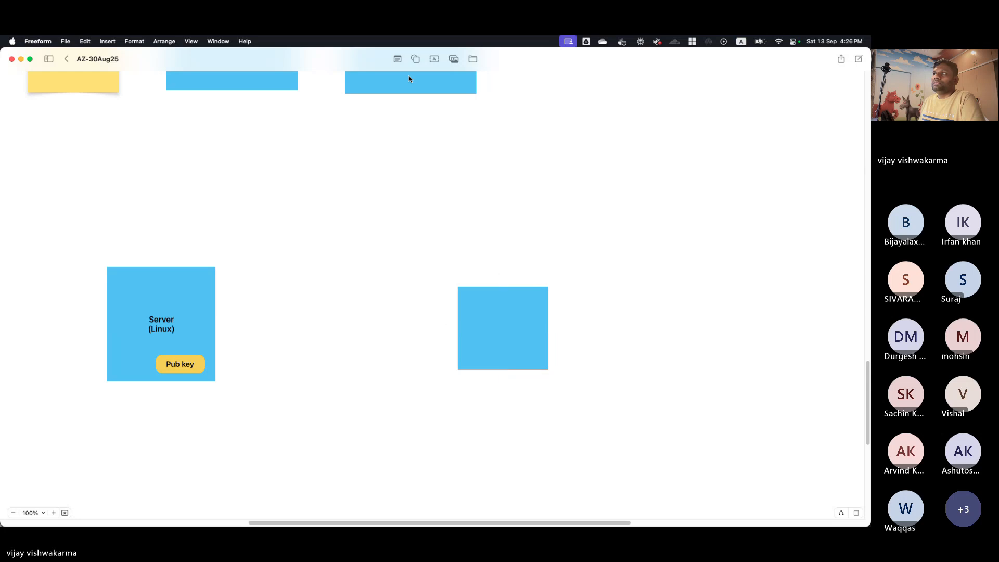
- Add a head-and-shoulders person shape from the shape library to the board
{"action": "left_click", "coordinate": [416, 60]}
{"action": "left_click", "coordinate": [413, 83]}
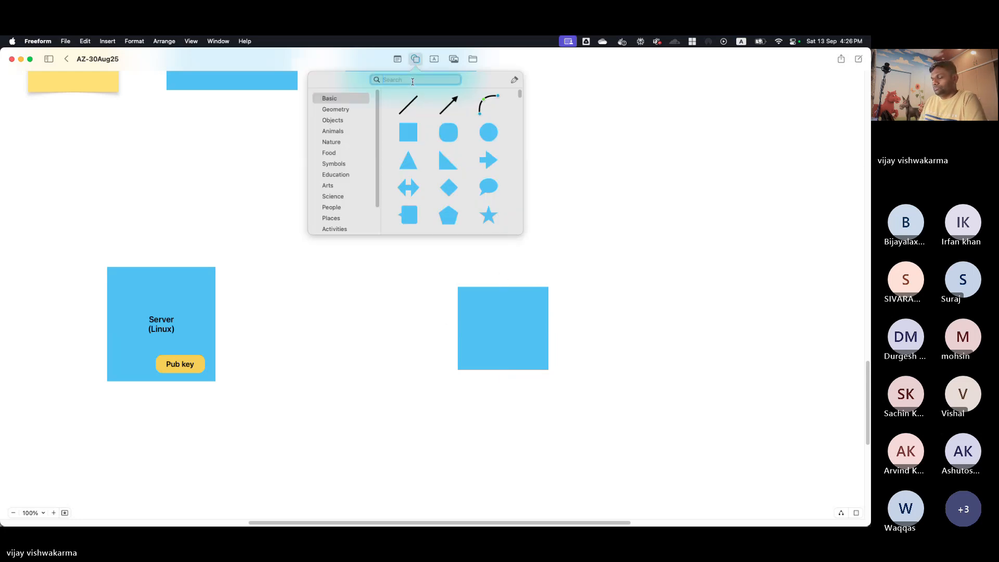
{"action": "type", "text": "perso"}
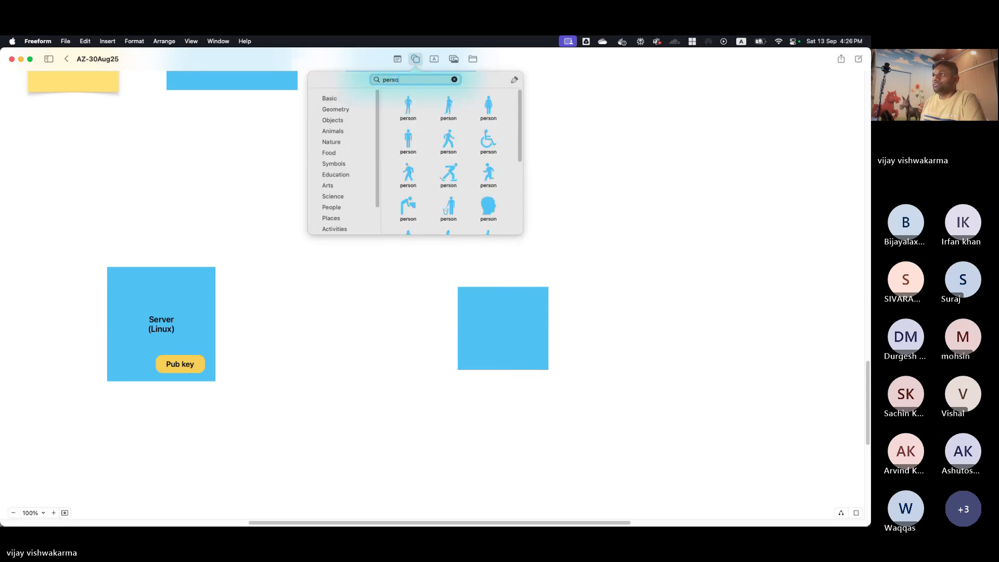
{"action": "scroll", "coordinate": [469, 181], "scroll_direction": "down", "scroll_amount": 2}
{"action": "left_click", "coordinate": [487, 167]}
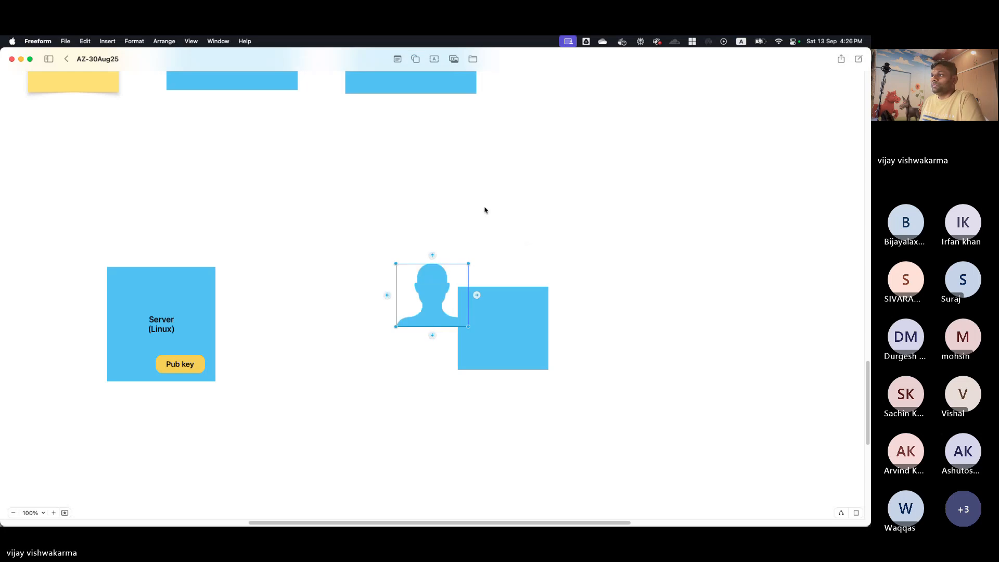
- Fill the person shape with orange and, shrunk inside the second square, connect it to the Server (Linux) square with a line
{"action": "left_click", "coordinate": [421, 234]}
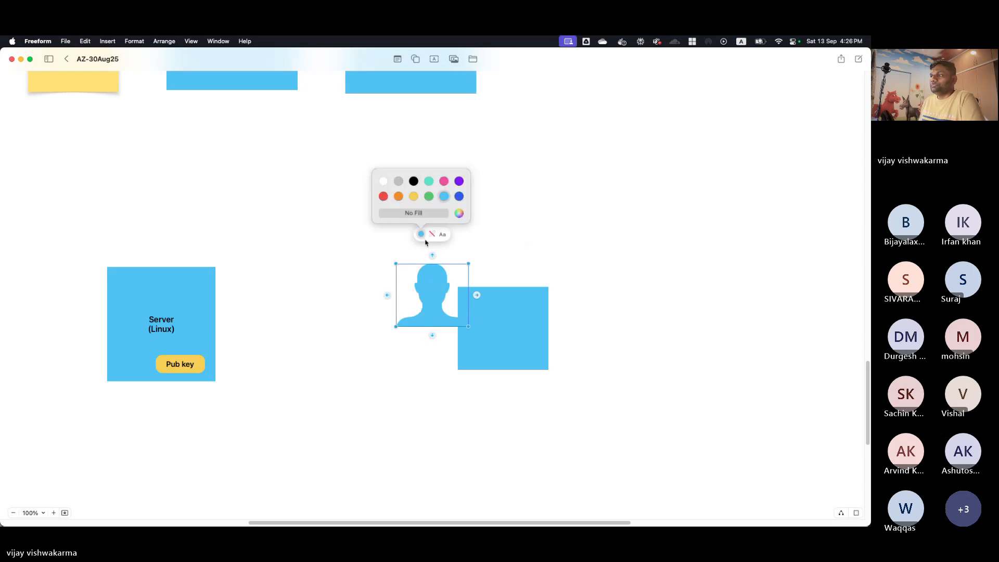
{"action": "left_click", "coordinate": [399, 197]}
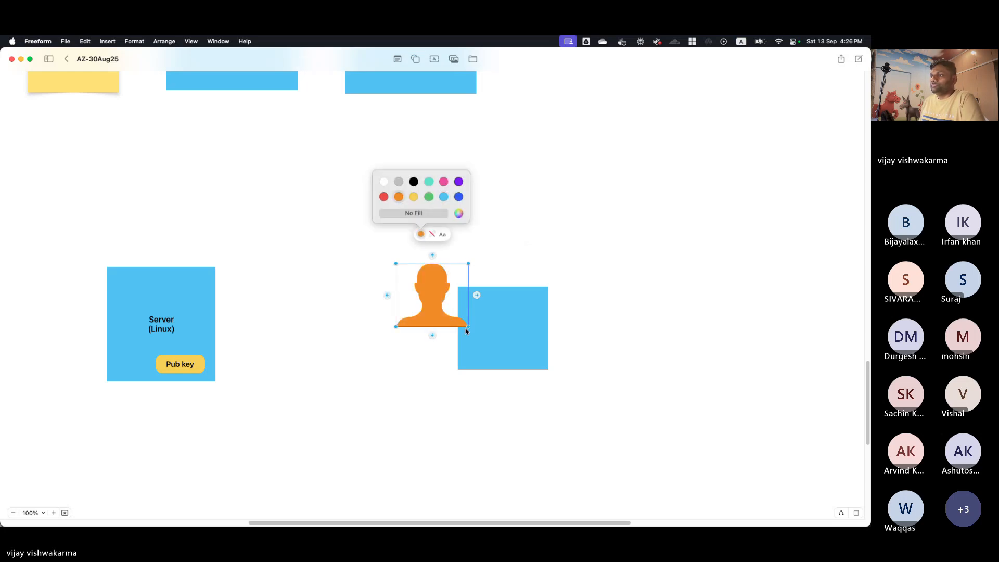
{"action": "left_click_drag", "start_coordinate": [468, 326], "coordinate": [219, 332]}
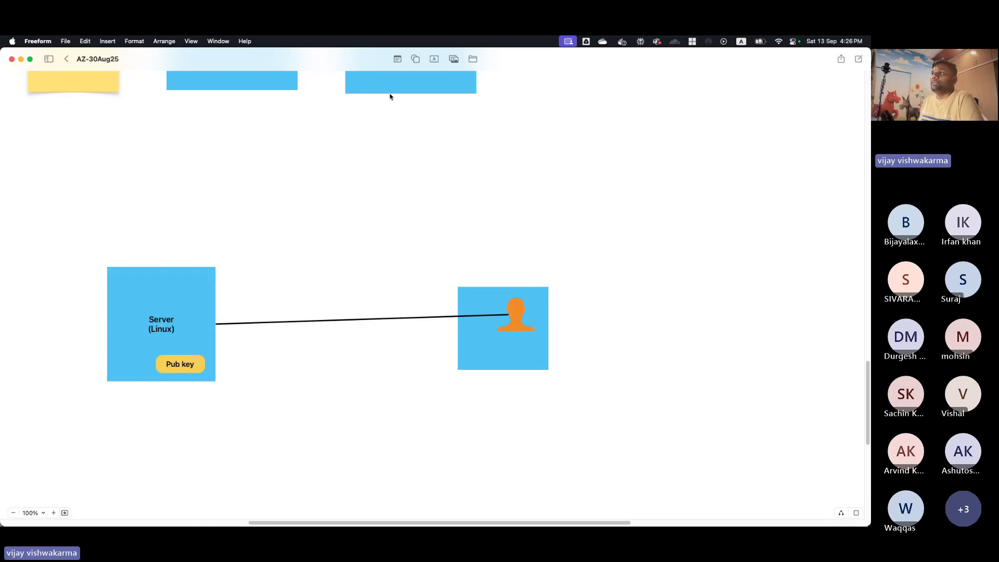
- Add the text label "SSH" above the middle of the line between the two squares
{"action": "left_click", "coordinate": [434, 58]}
{"action": "left_click_drag", "start_coordinate": [428, 292], "coordinate": [334, 307]}
{"action": "type", "text": "H"}
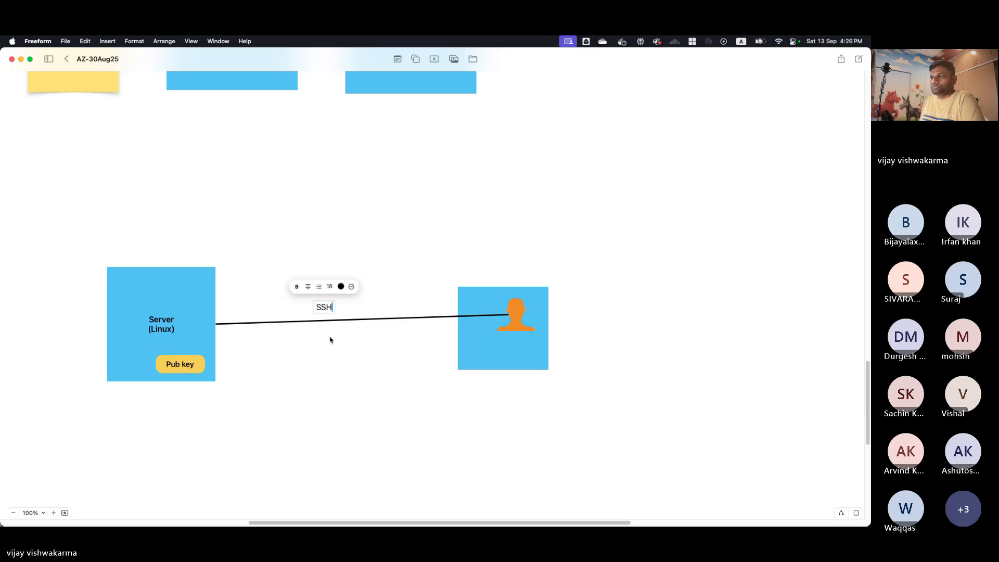
{"action": "left_click", "coordinate": [330, 340]}
- Duplicate the "SSH" label, change the copy to "22", and place it where the line meets the Server (Linux) square
{"action": "left_click", "coordinate": [324, 307]}
{"action": "left_click_drag", "start_coordinate": [324, 307], "coordinate": [229, 320]}
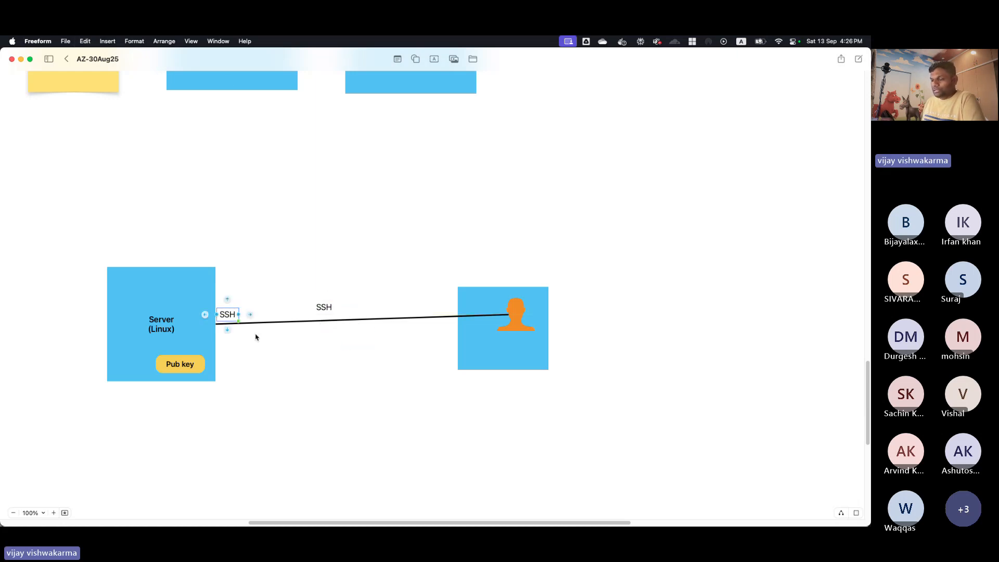
{"action": "type", "text": "22"}
{"action": "left_click", "coordinate": [255, 337]}
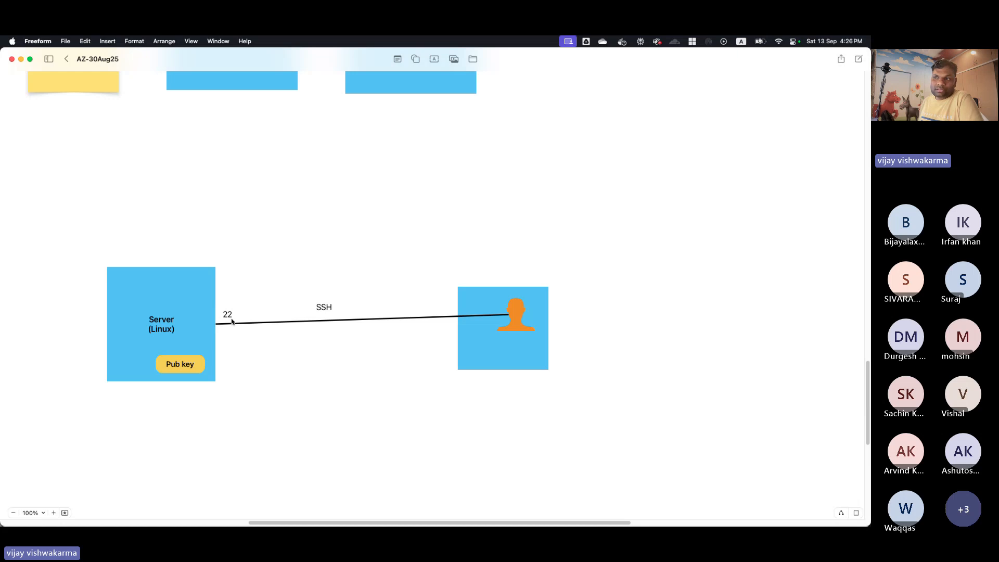
{"action": "left_click", "coordinate": [224, 316]}
{"action": "left_click", "coordinate": [361, 368]}
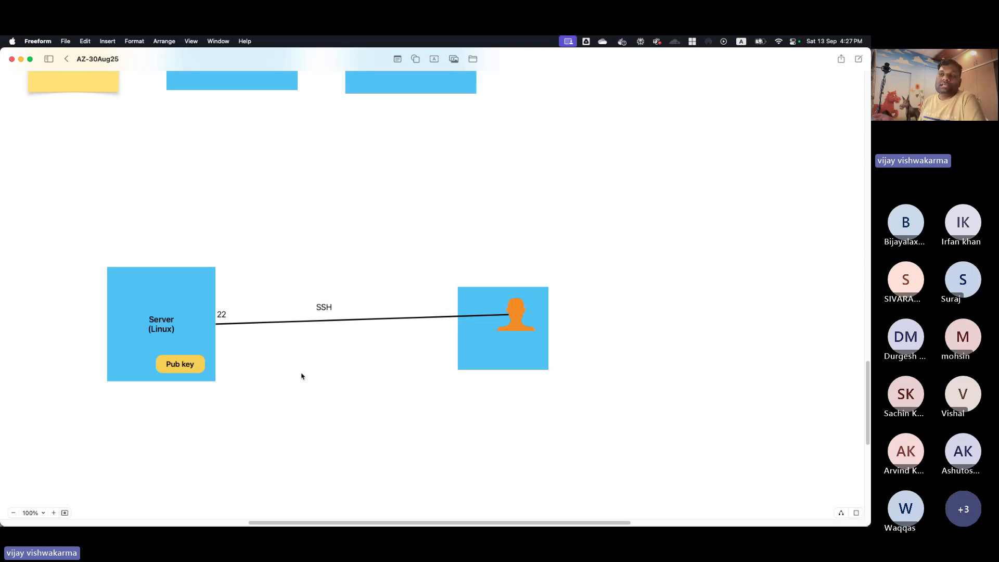
- Move the "Pub key" shape above the diagram and relabel a duplicate beside it "Priv key"
{"action": "left_click_drag", "start_coordinate": [179, 365], "coordinate": [500, 163]}
{"action": "double_click", "coordinate": [489, 164]}
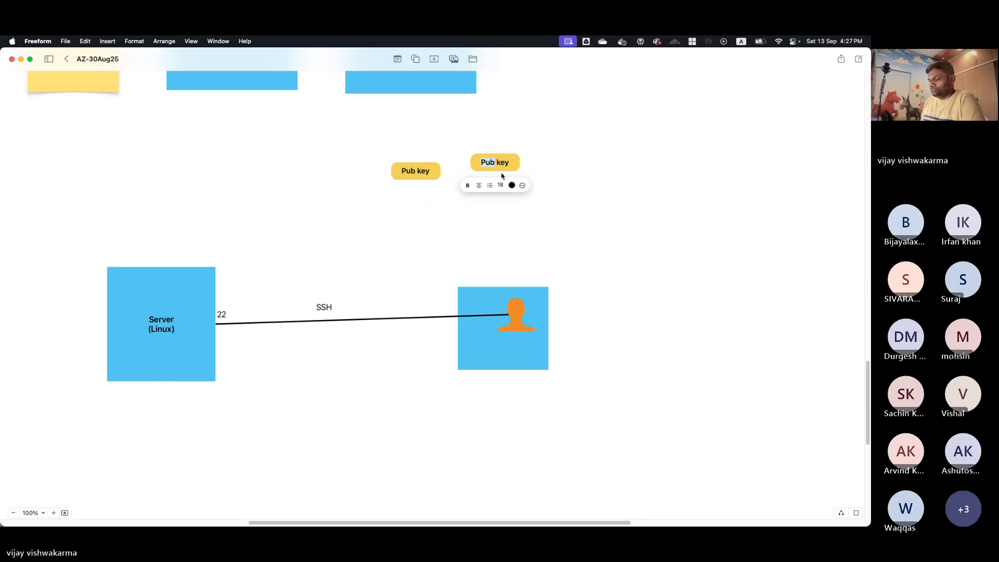
{"action": "type", "text": "Priv"}
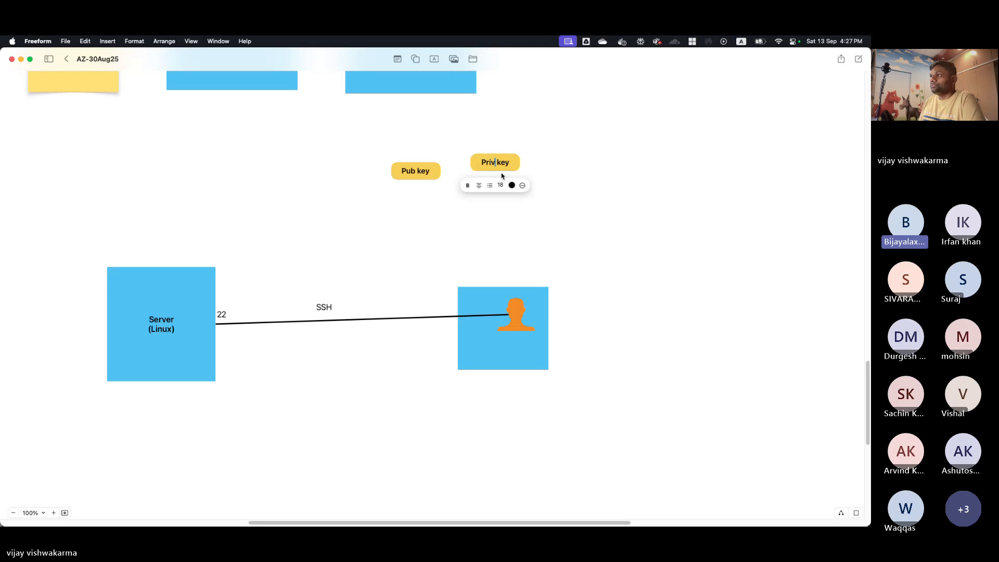
{"action": "left_click", "coordinate": [535, 234]}
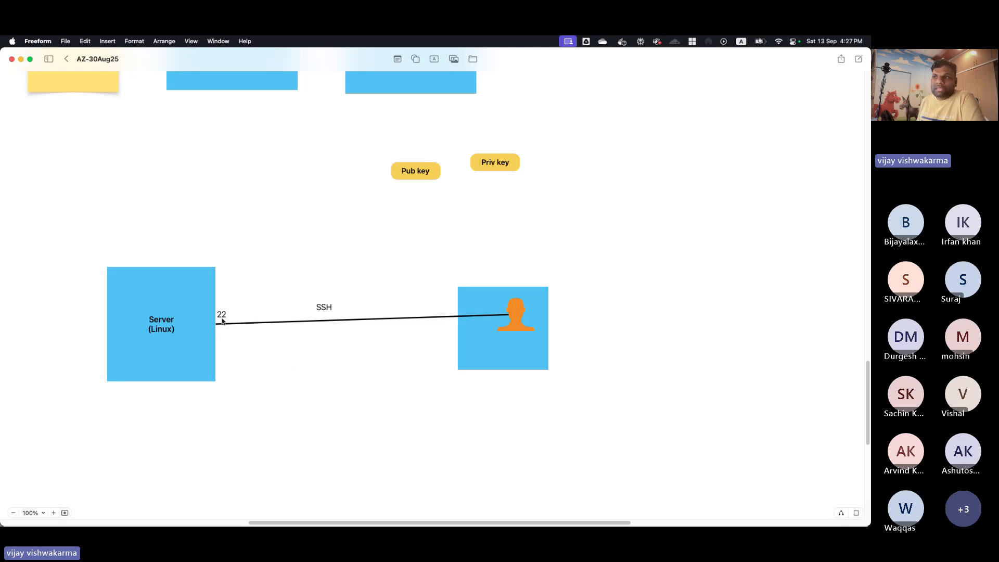
- Place a copy of the "SSH" label inside the Server (Linux) square and extend its text to "SSH server"
{"action": "left_click_drag", "start_coordinate": [326, 307], "coordinate": [175, 302]}
{"action": "key", "text": "cmd+d"}
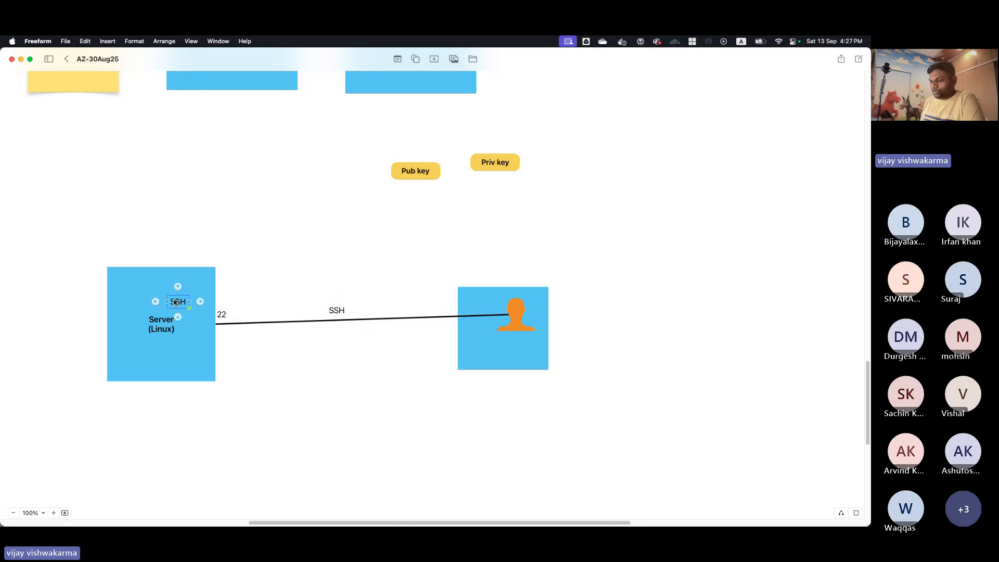
{"action": "double_click", "coordinate": [173, 302]}
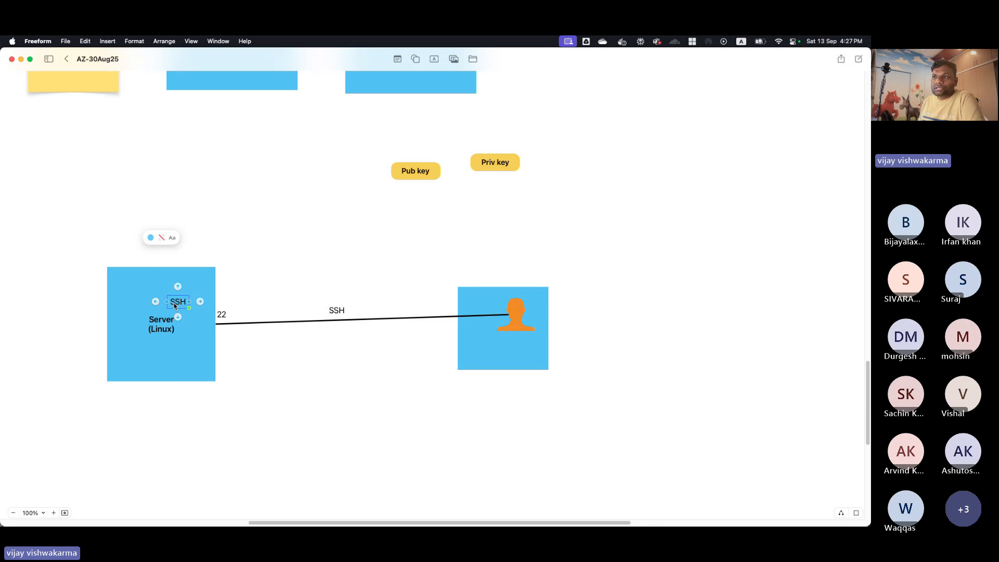
{"action": "type", "text": "server"}
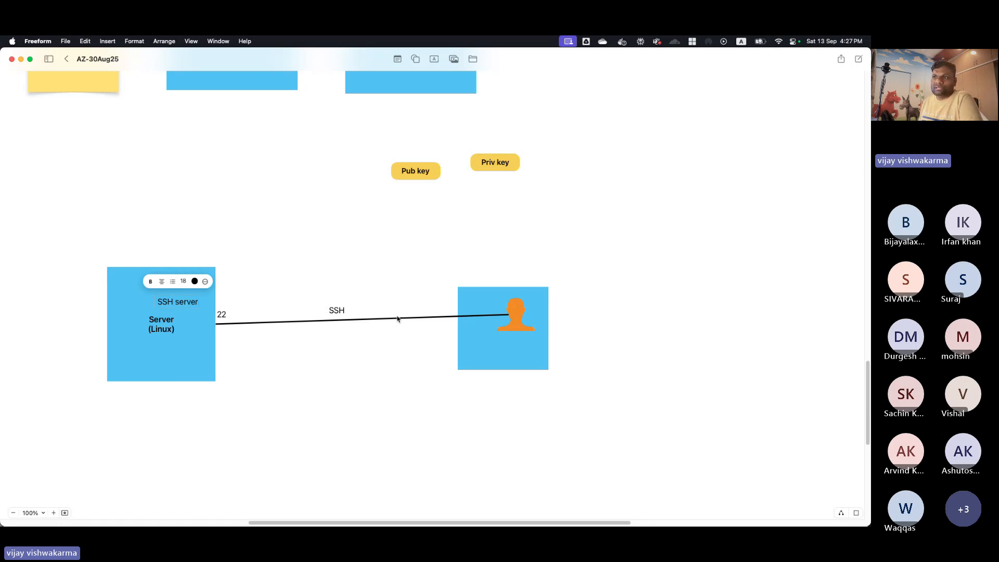
{"action": "left_click", "coordinate": [404, 423]}
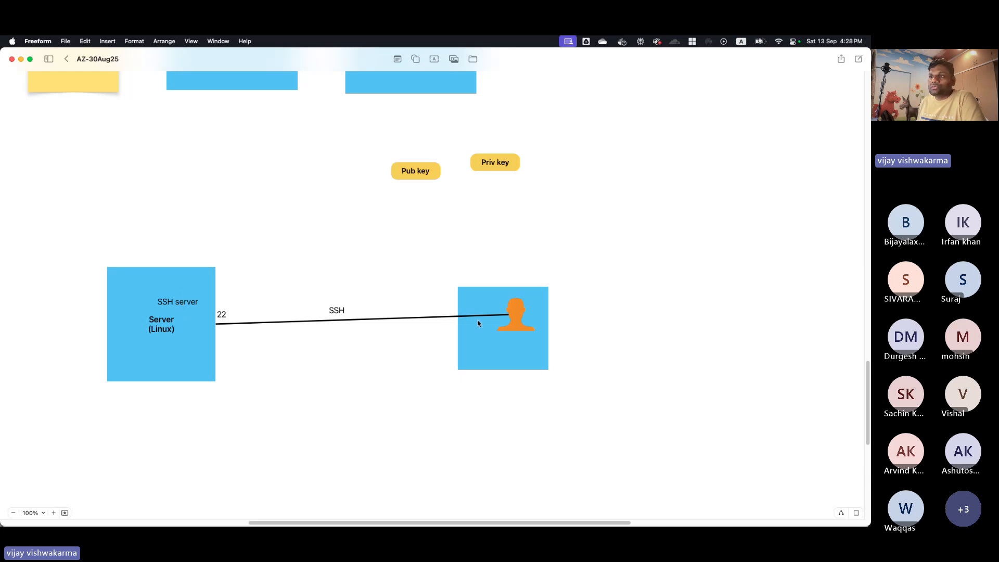
- Add a text label beside the person's square with the lines "Client software", "Putty - windows" and "terminal"
{"action": "left_click", "coordinate": [434, 59]}
{"action": "left_click_drag", "start_coordinate": [438, 296], "coordinate": [471, 330]}
{"action": "type", "text": "C"}
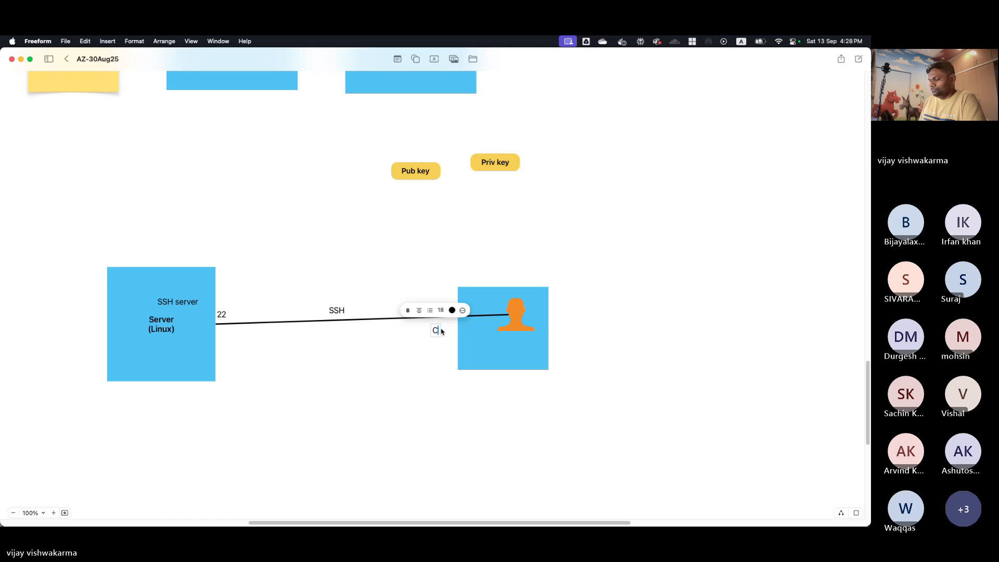
{"action": "type", "text": "lient soft"}
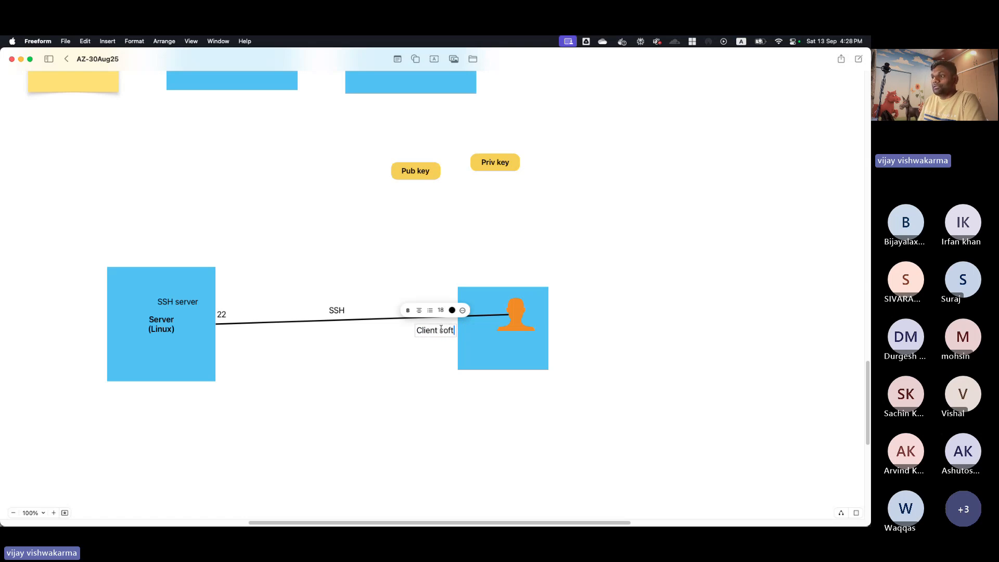
{"action": "type", "text": "ware"}
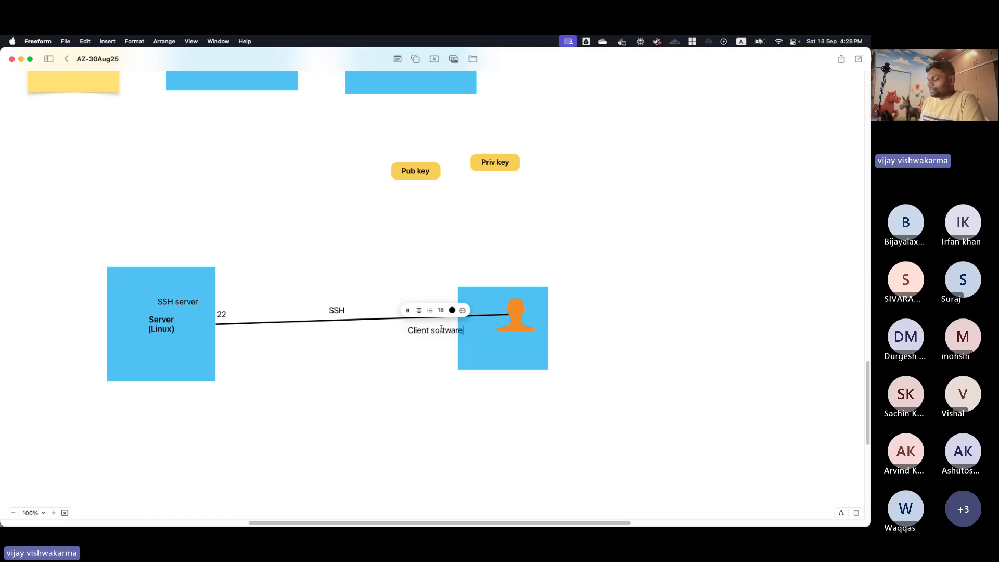
{"action": "key", "text": "Return"}
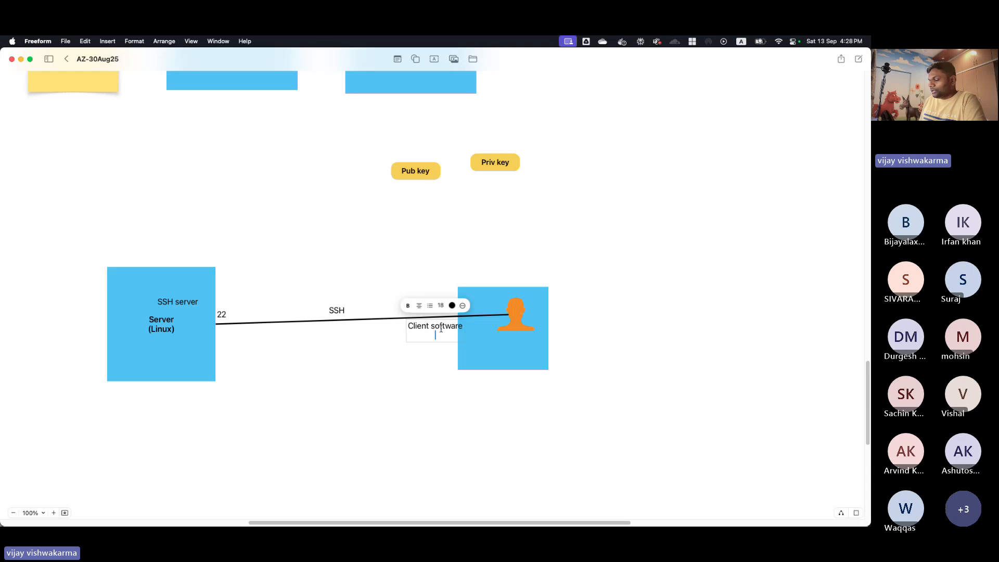
{"action": "type", "text": "putty"}
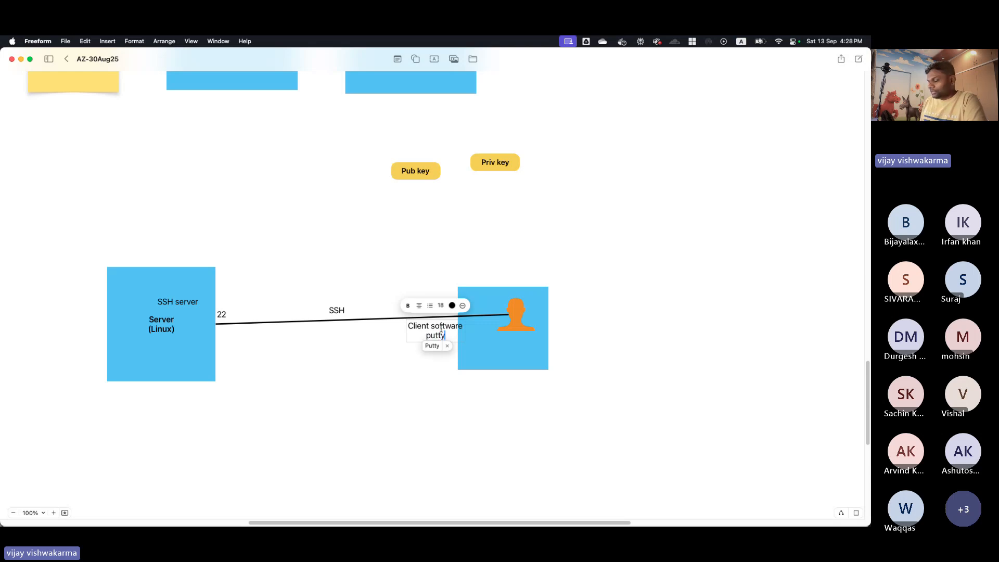
{"action": "type", "text": " - "}
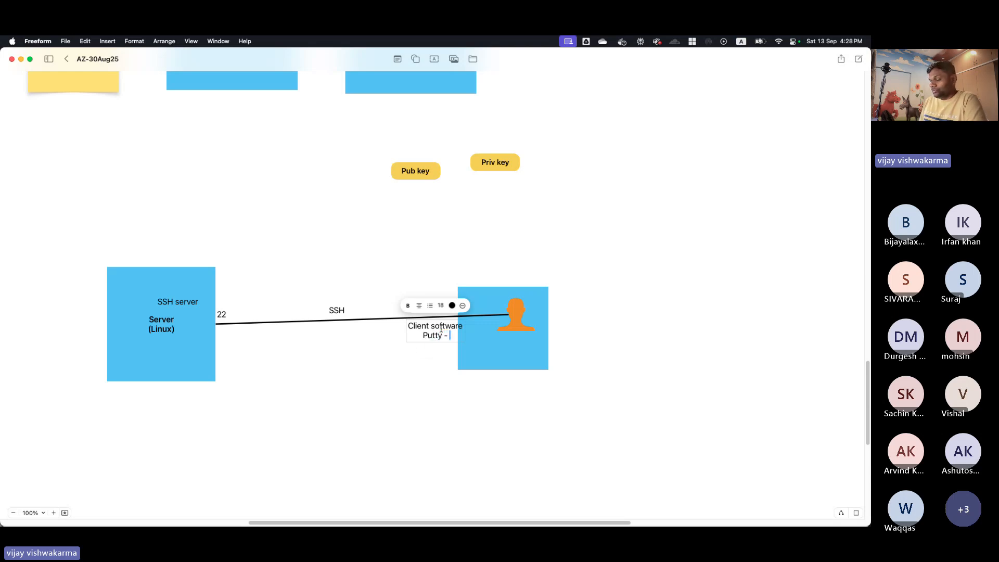
{"action": "type", "text": "windows"}
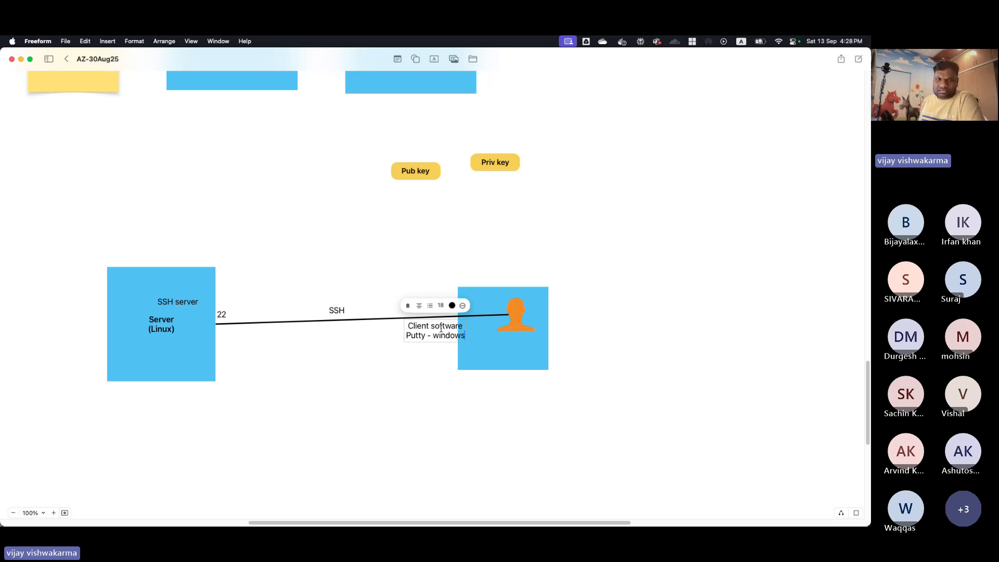
{"action": "key", "text": "Return"}
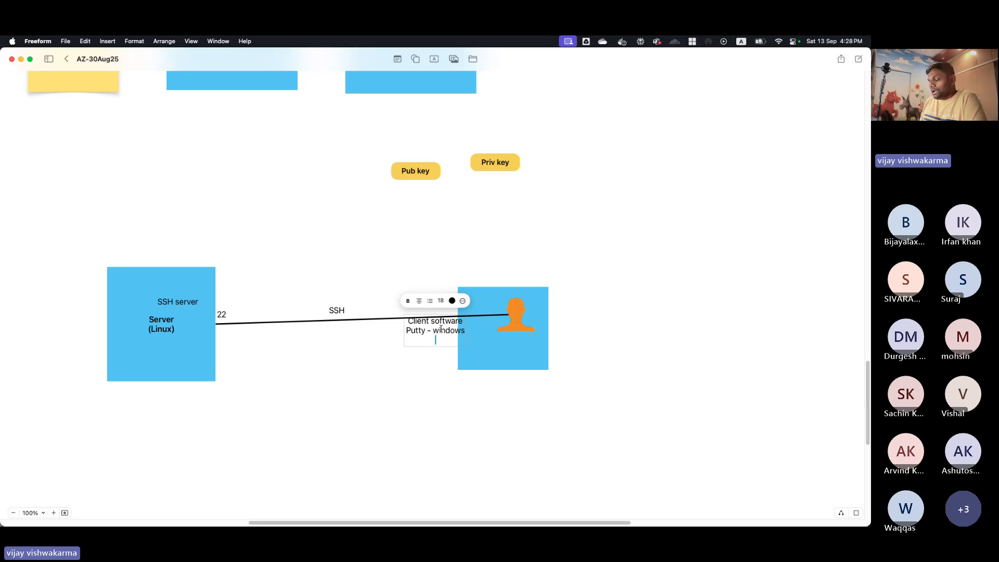
{"action": "type", "text": "termina"}
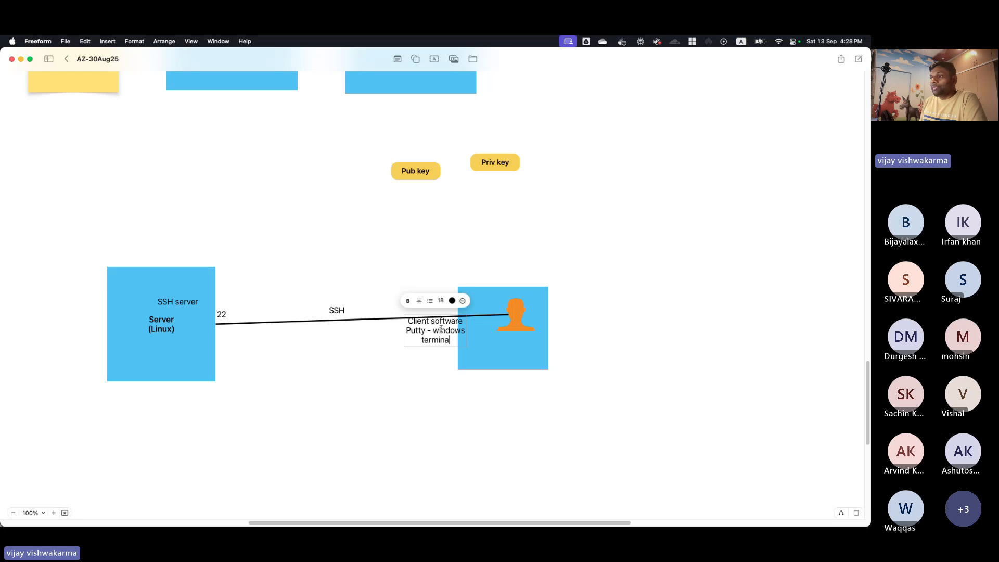
{"action": "type", "text": "l"}
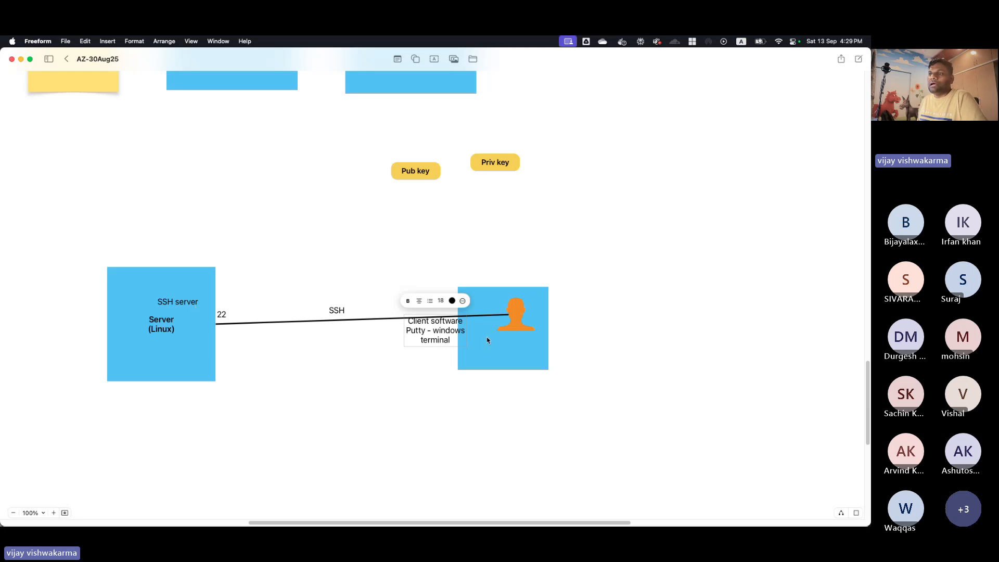
{"action": "left_click", "coordinate": [343, 350]}
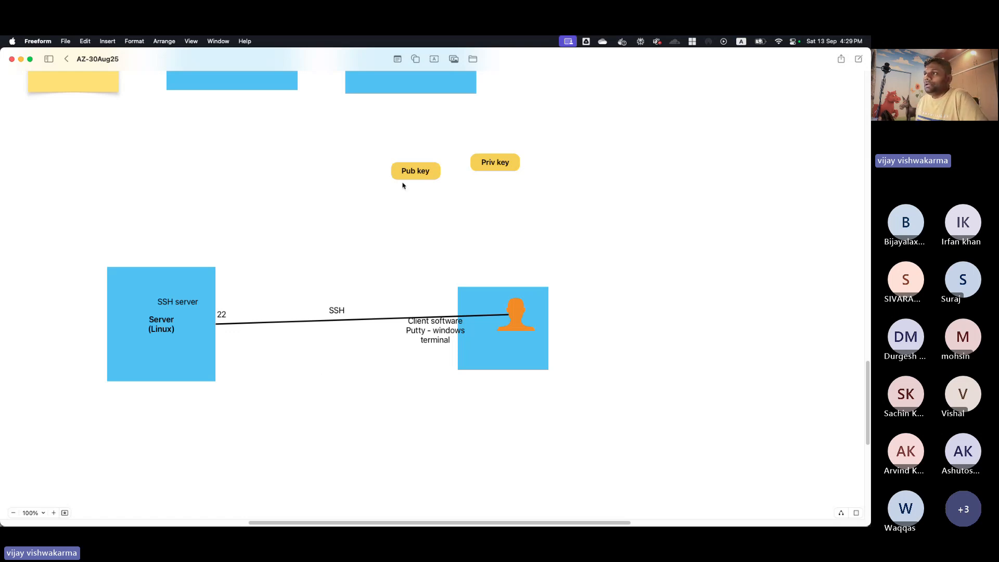
- Line up the "Priv key" and "Pub key" shapes side by side, above and to the right of the person's square
{"action": "left_click", "coordinate": [416, 170]}
{"action": "left_click_drag", "start_coordinate": [416, 170], "coordinate": [649, 166]}
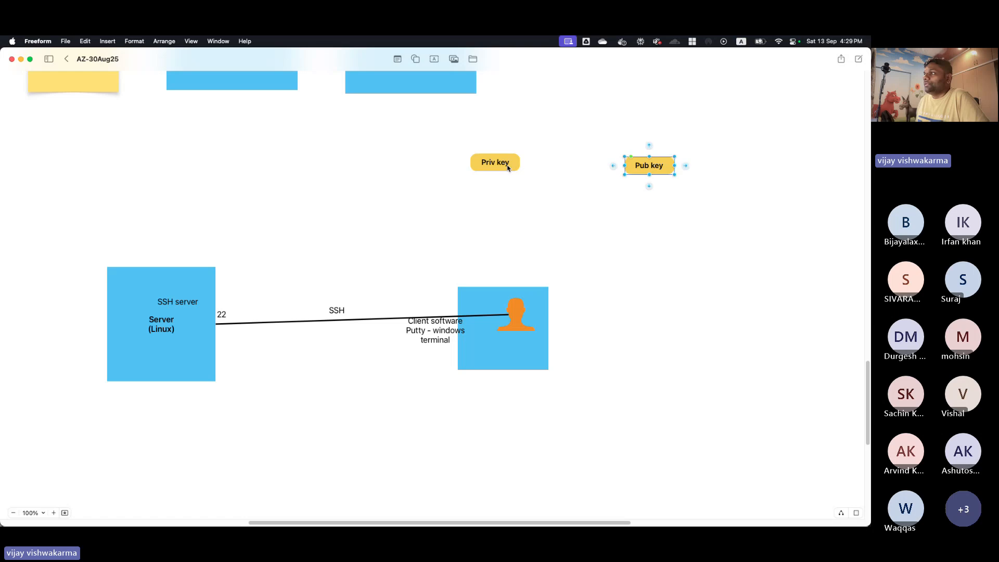
{"action": "left_click_drag", "start_coordinate": [509, 166], "coordinate": [606, 169]}
{"action": "left_click", "coordinate": [628, 270]}
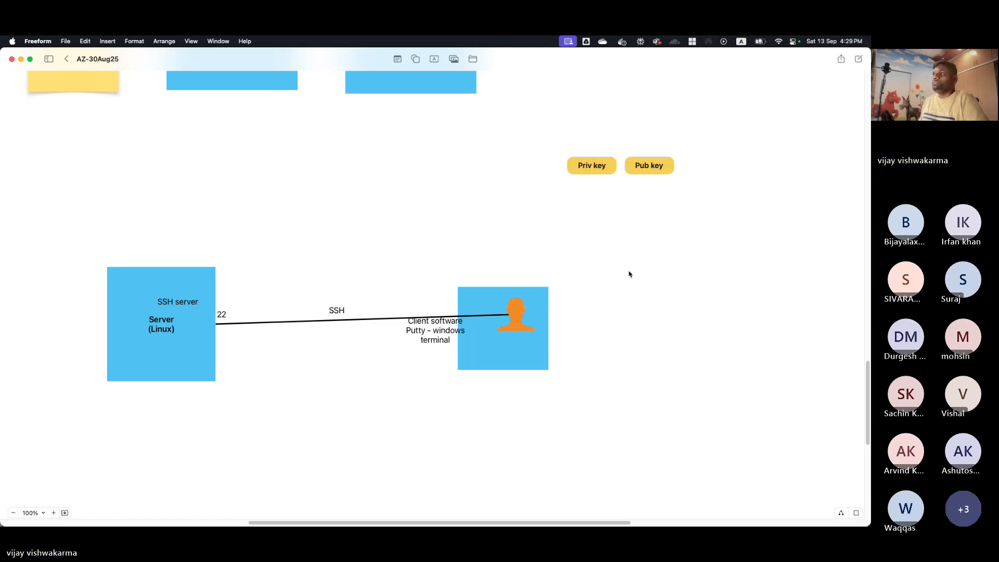
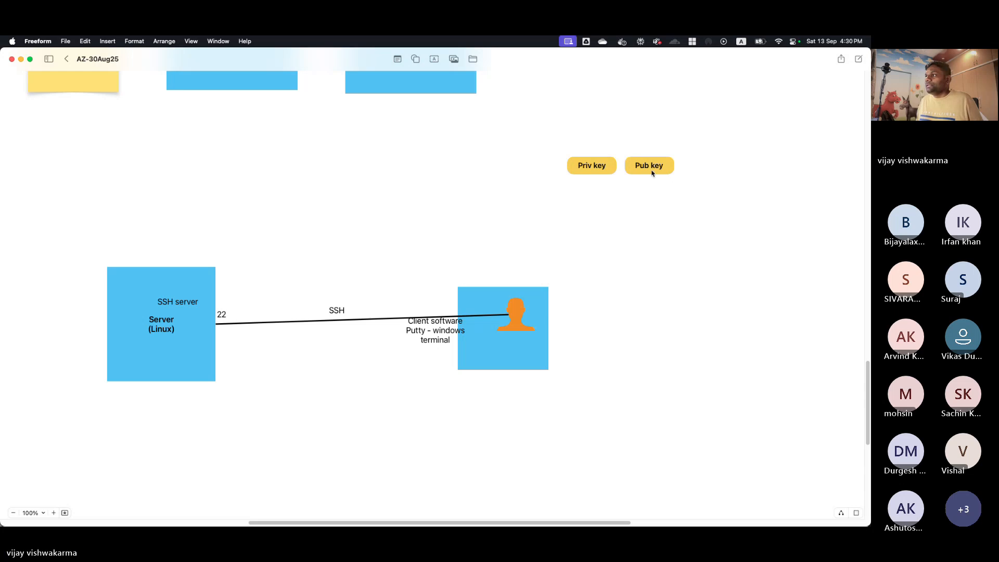
- Place the "Pub key" shape inside the Server (Linux) square and the "Priv key" shape inside the person's square
{"action": "left_click_drag", "start_coordinate": [651, 165], "coordinate": [190, 364]}
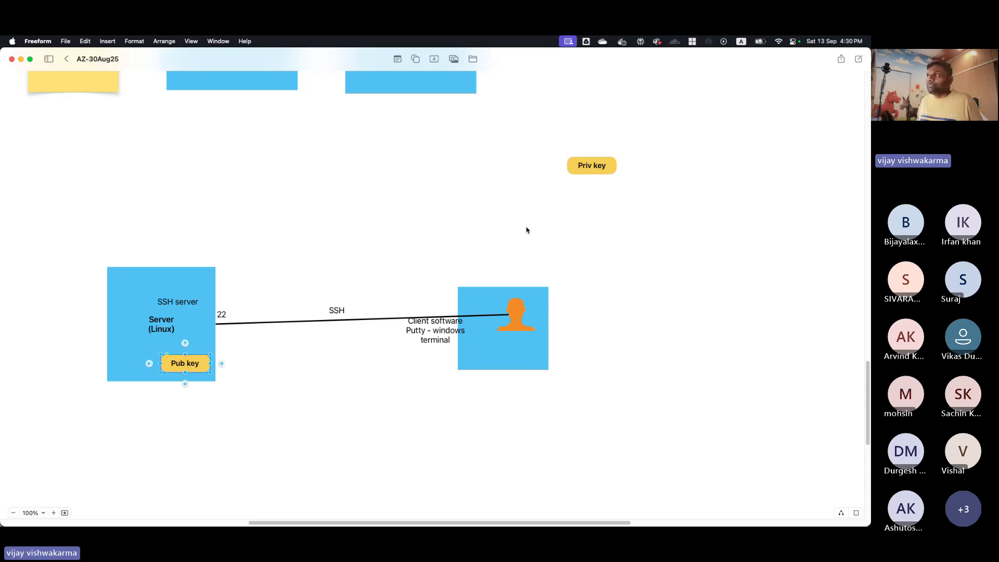
{"action": "left_click_drag", "start_coordinate": [598, 165], "coordinate": [497, 363]}
{"action": "left_click", "coordinate": [341, 405]}
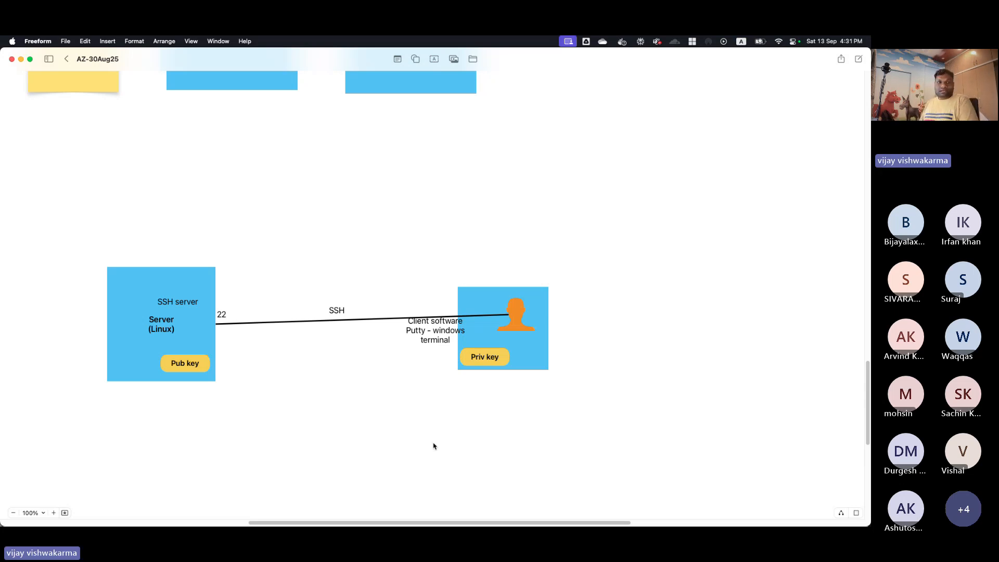
- Switch to Terminal, position its window over the middle of the board, and list the home directory's contents
{"action": "mouse_move", "coordinate": [402, 522]}
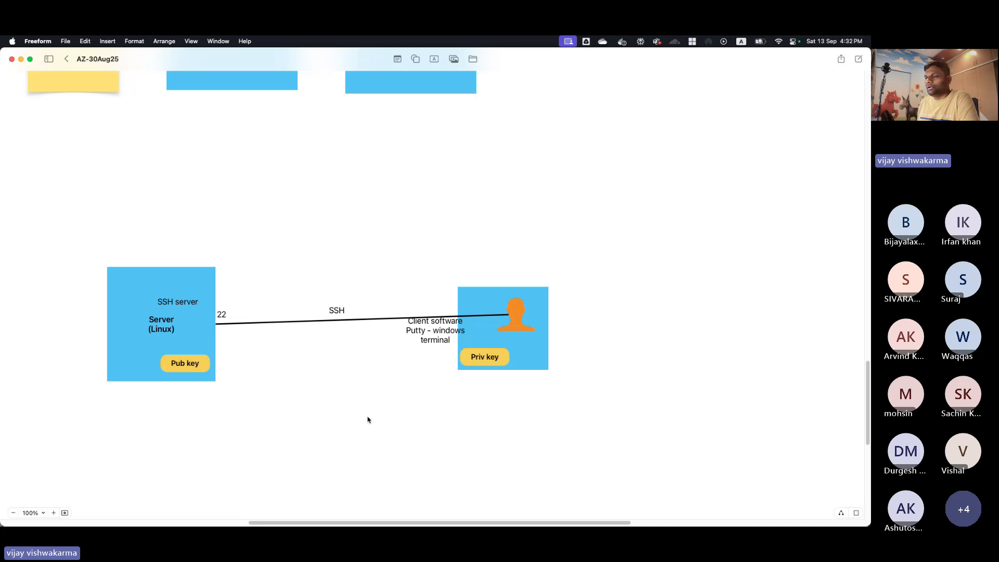
{"action": "mouse_move", "coordinate": [468, 523]}
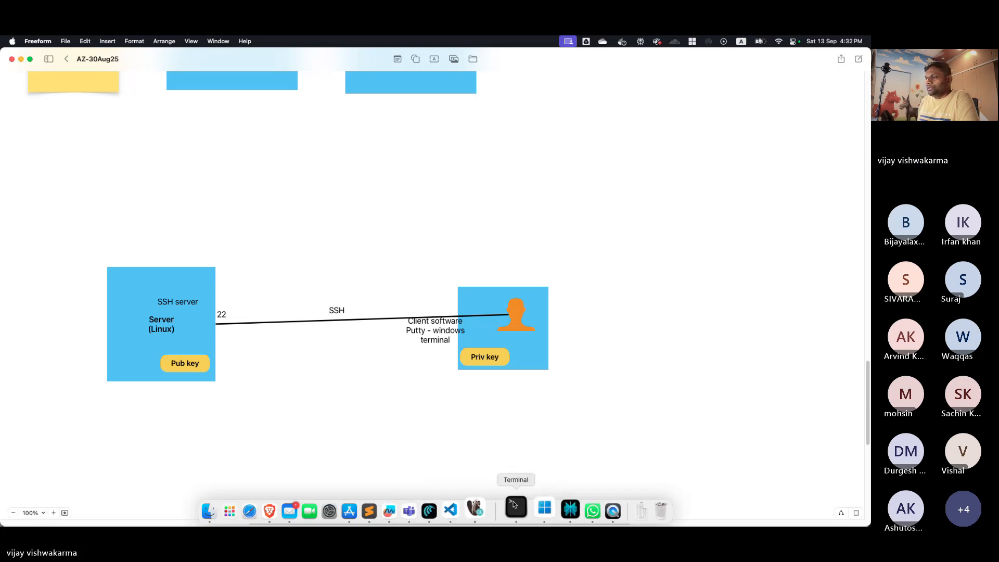
{"action": "left_click", "coordinate": [514, 505]}
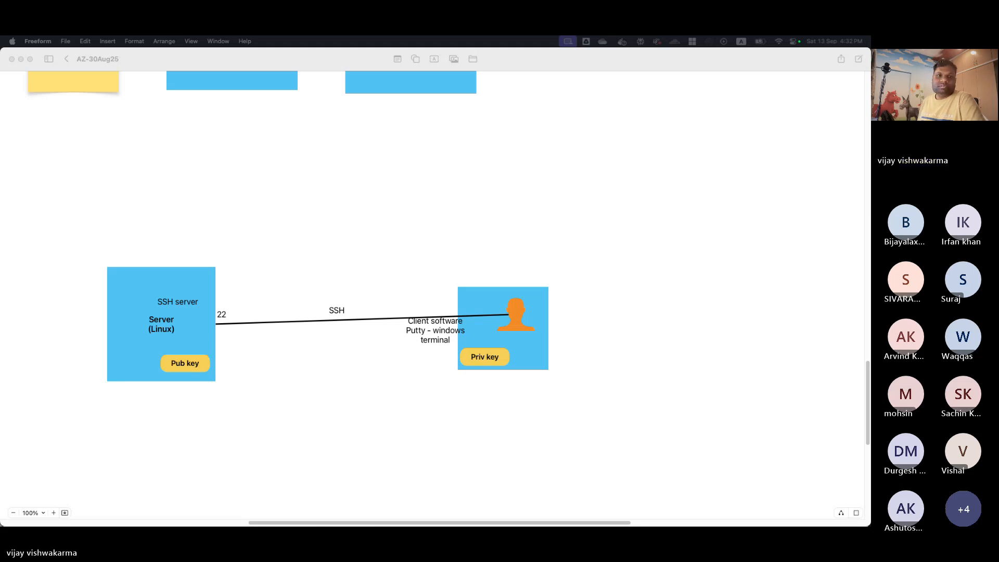
{"action": "left_click_drag", "start_coordinate": [395, 105], "coordinate": [528, 134]}
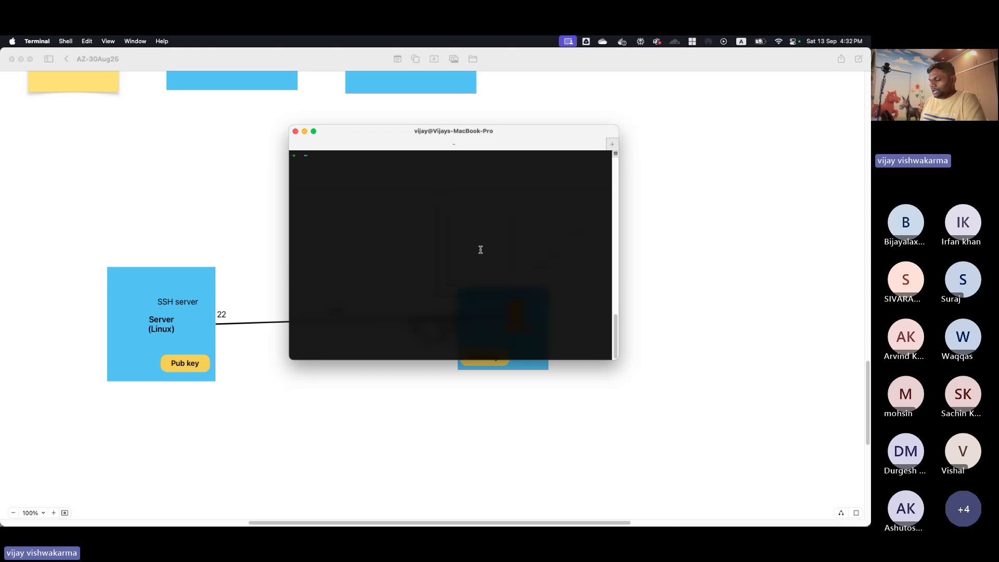
{"action": "type", "text": "ls"}
{"action": "key", "text": "Return"}
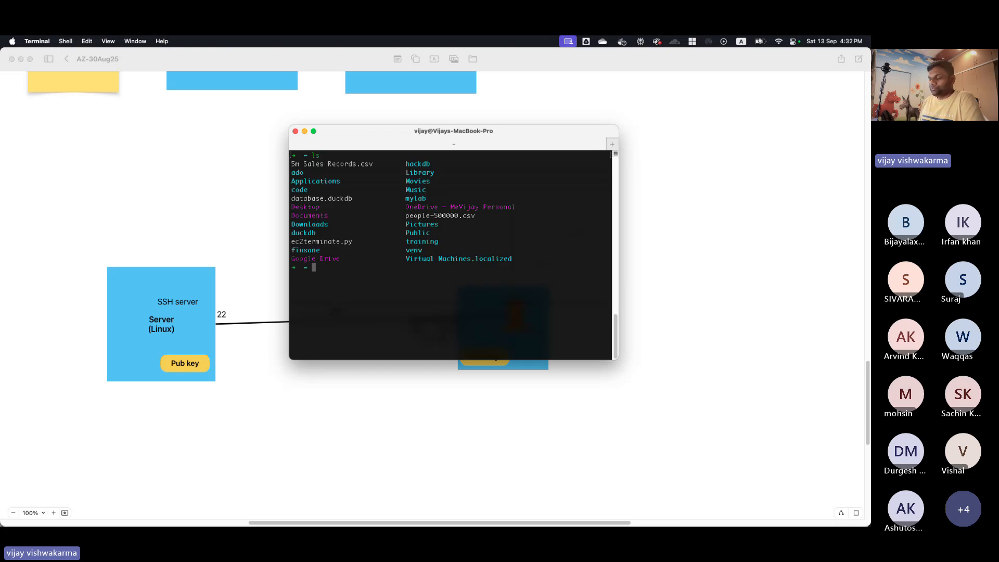
- Create a directory named "azure" in the home folder, change into it, and list its contents on a cleared screen
{"action": "type", "text": "mkdir azure"}
{"action": "key", "text": "Right"}
{"action": "key", "text": "Return"}
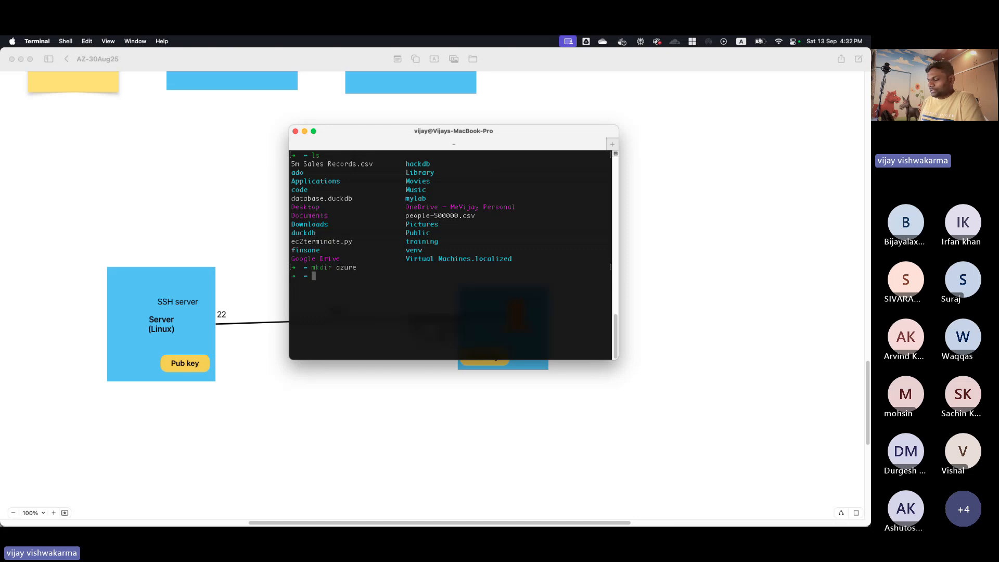
{"action": "type", "text": "cd azure/"}
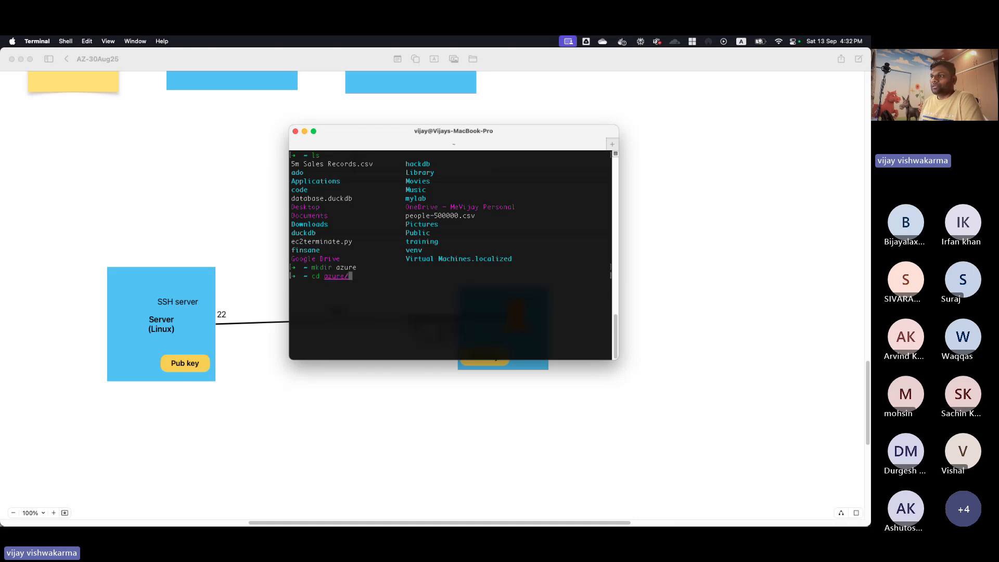
{"action": "key", "text": "Return"}
{"action": "type", "text": "ls"}
{"action": "key", "text": "Return"}
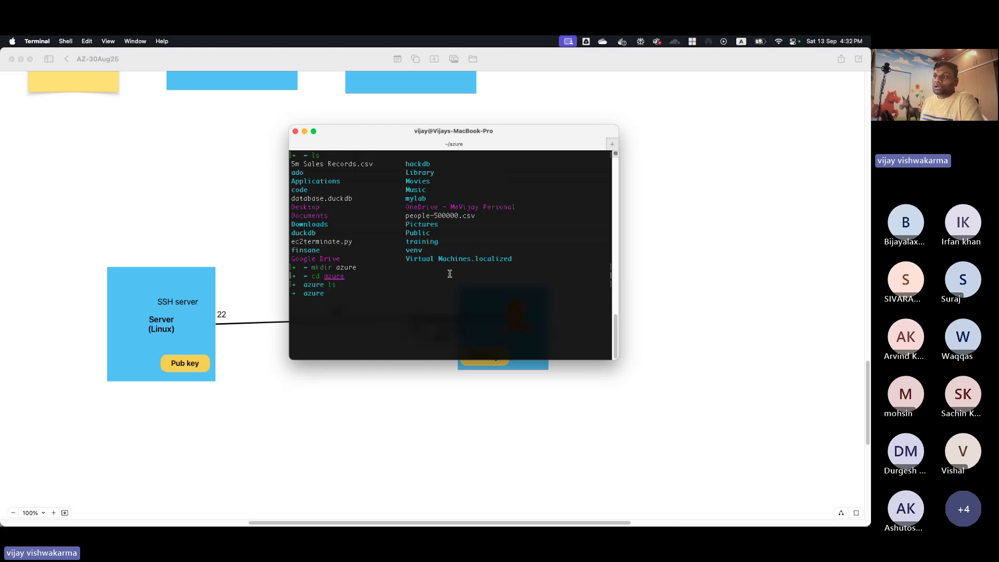
{"action": "mouse_move", "coordinate": [486, 516]}
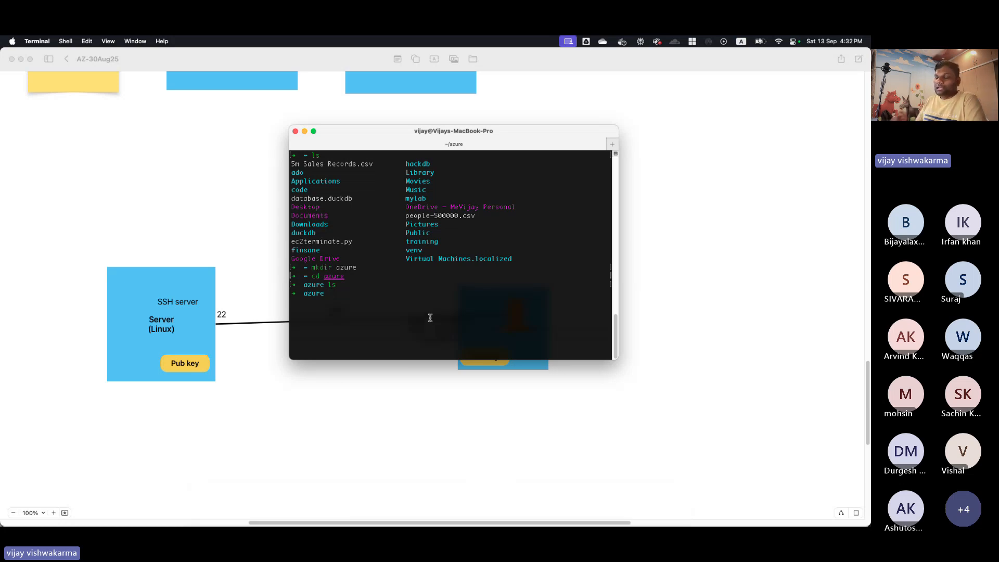
{"action": "key", "text": "super+k"}
{"action": "type", "text": "ls"}
{"action": "key", "text": "Return"}
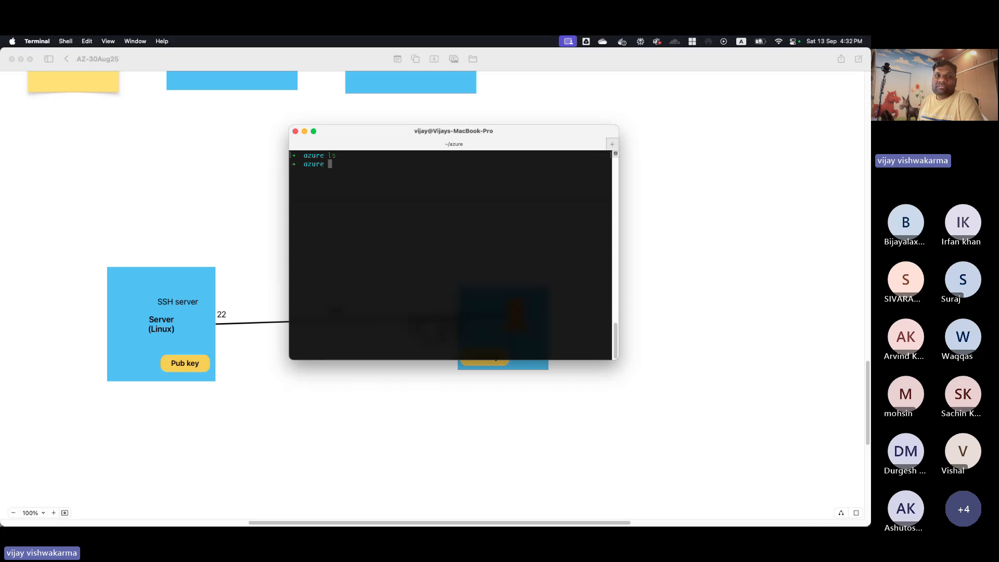
- Generate an SSH key pair with ssh-keygen -f azurekey, leaving the passphrase empty
{"action": "type", "text": "ssh"}
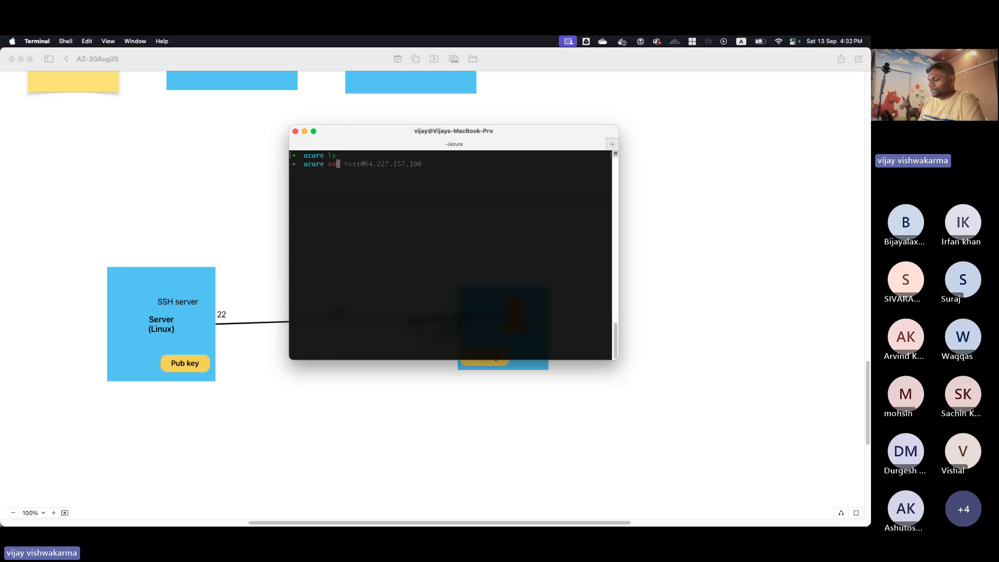
{"action": "type", "text": "-keyge"}
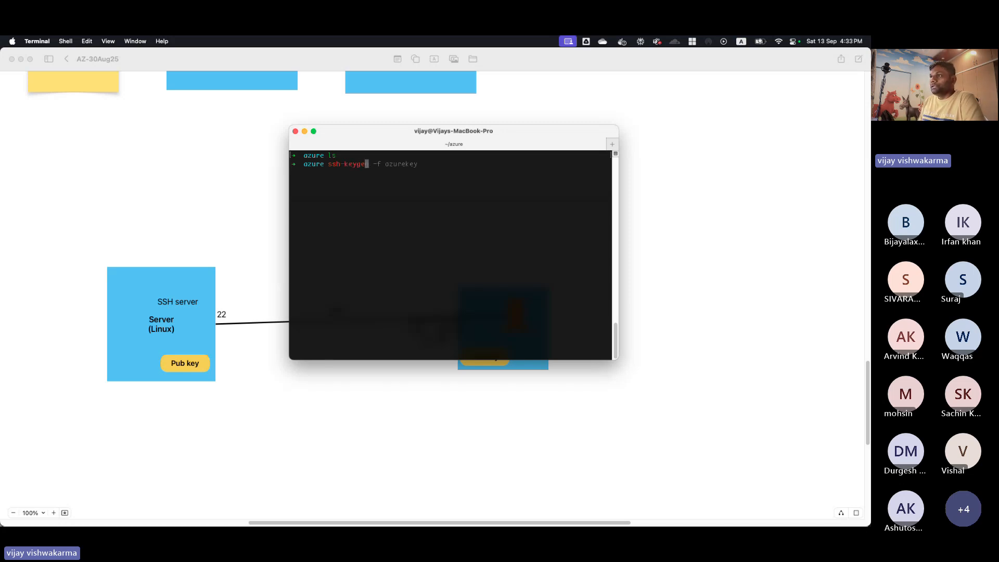
{"action": "type", "text": "n -f azurekey"}
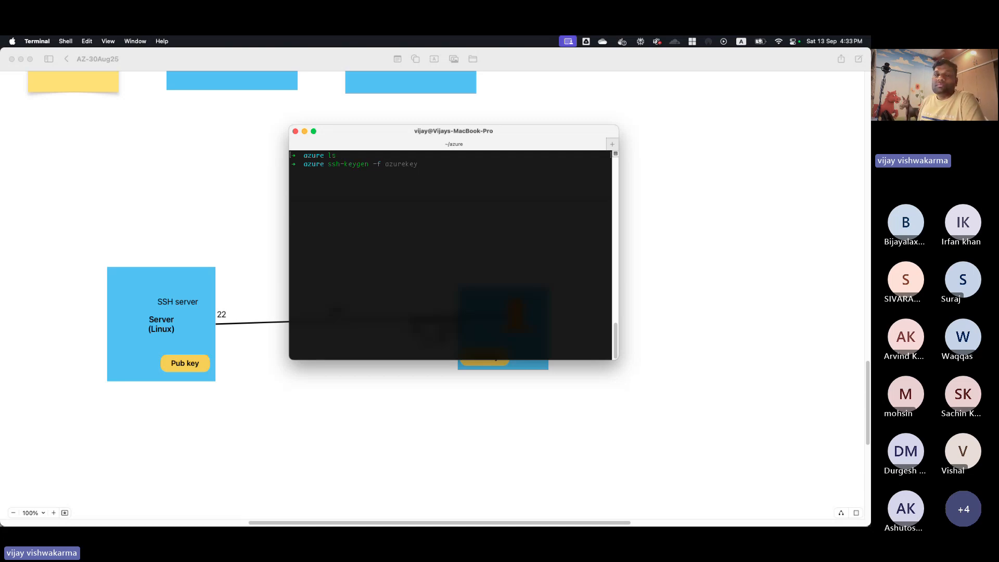
{"action": "key", "text": "Left"}
{"action": "key", "text": "Left"}
{"action": "key", "text": "Left"}
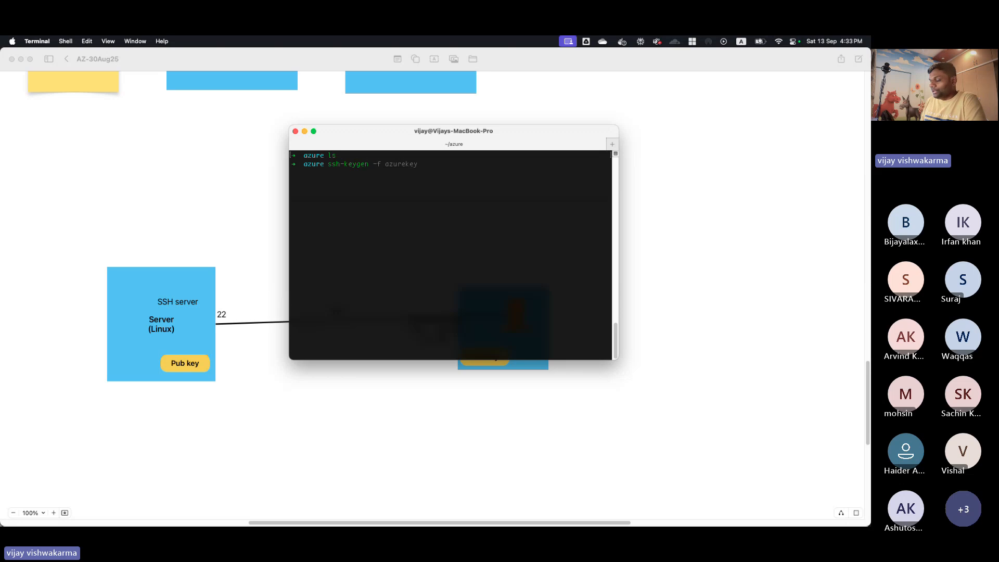
{"action": "type", "text": "-f"}
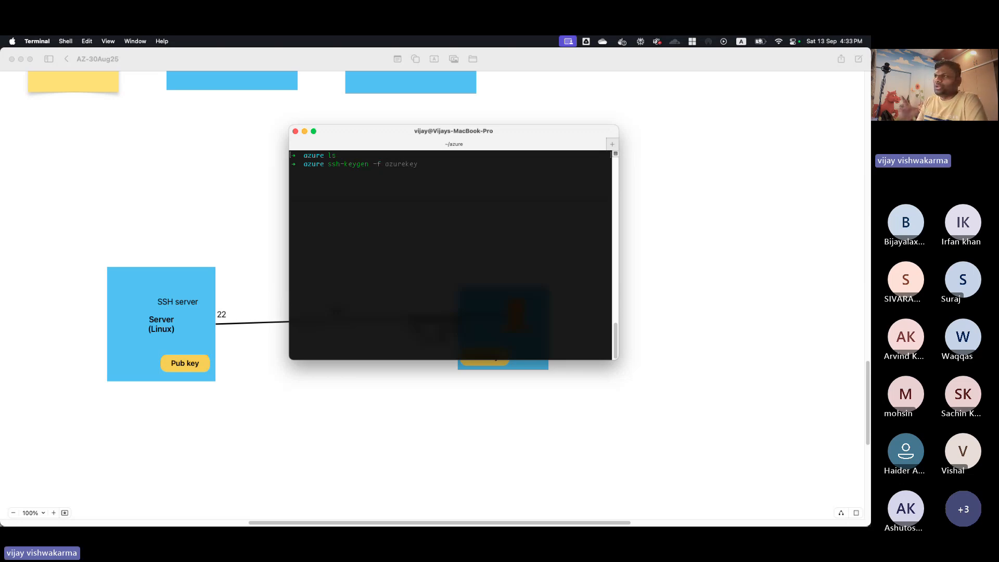
{"action": "key", "text": "Right"}
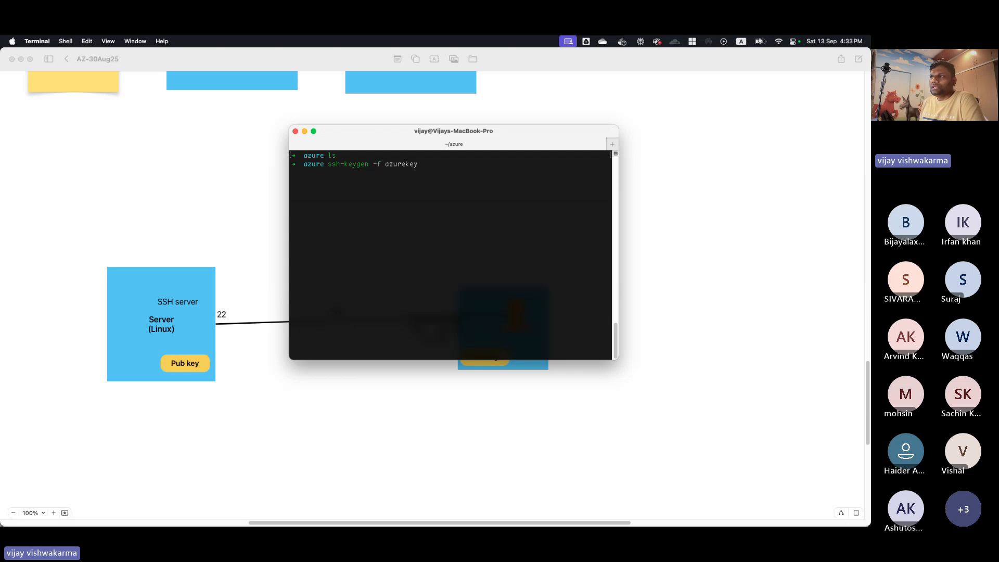
{"action": "key", "text": "Return"}
{"action": "key", "text": "Return"}
{"action": "key", "text": "Return"}
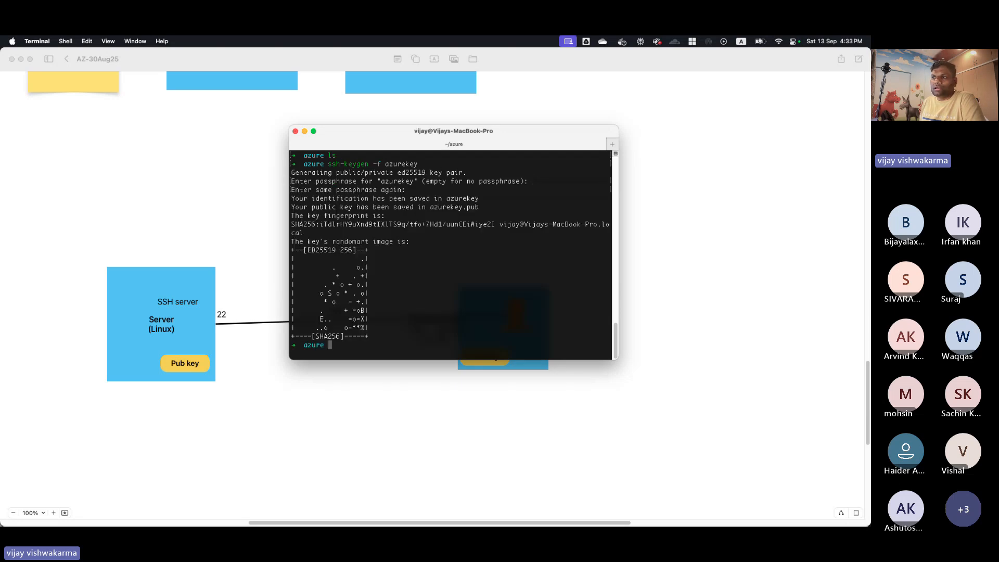
- List the azure directory's files and display the contents of the private key file azurekey
{"action": "type", "text": "ls"}
{"action": "key", "text": "Return"}
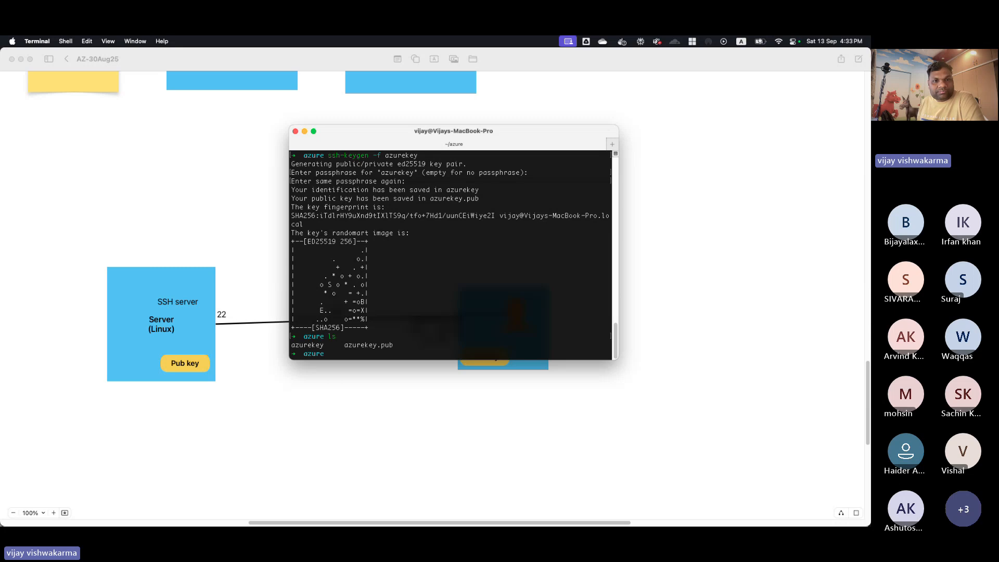
{"action": "type", "text": "cat "}
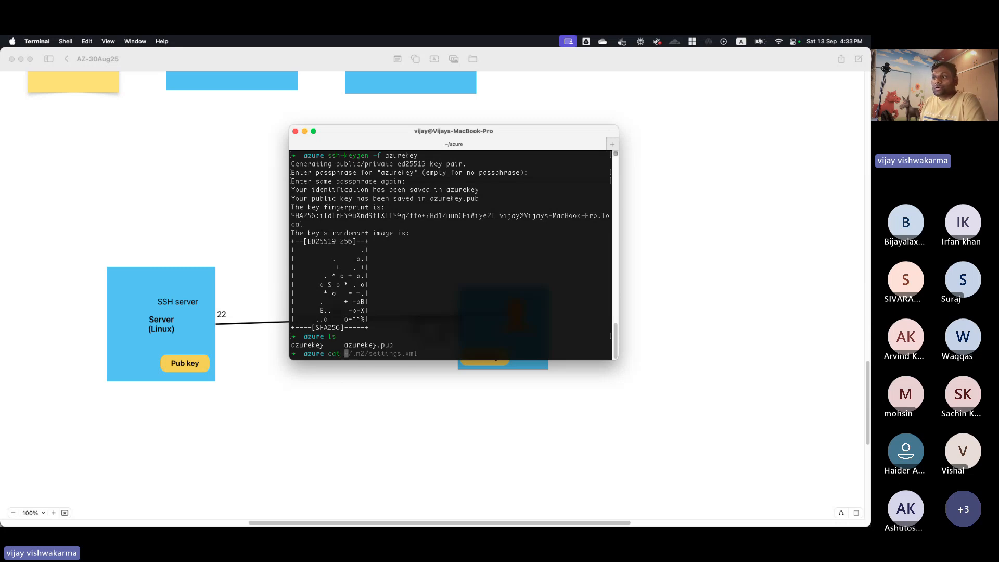
{"action": "type", "text": "azurekey"}
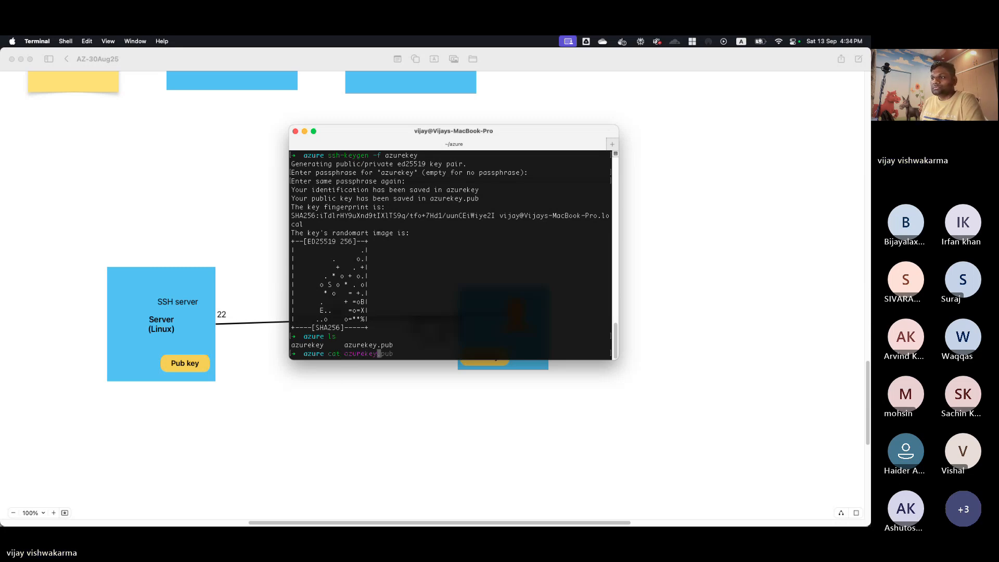
{"action": "key", "text": "Return"}
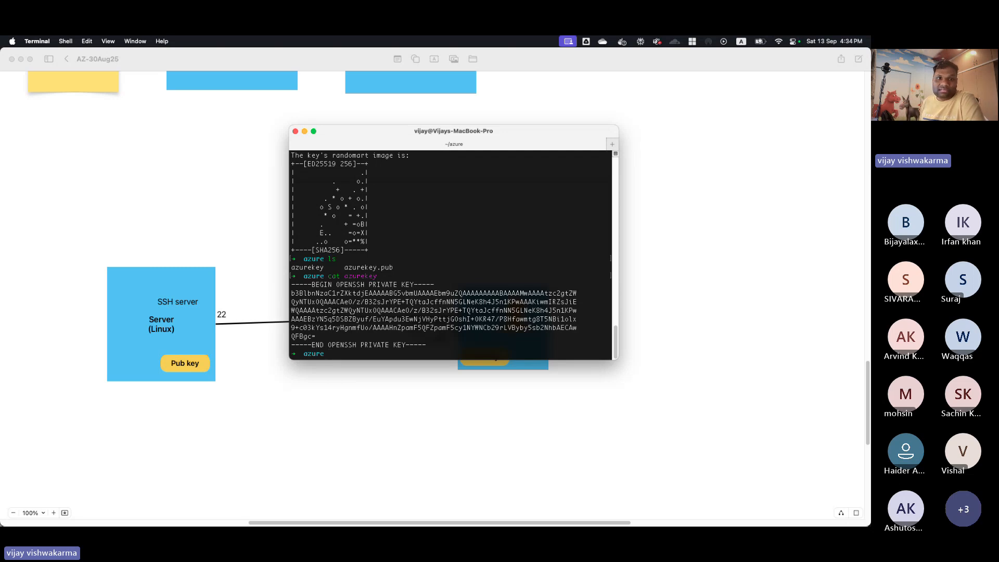
- Display the public key file azurekey.pub and highlight its algorithm name and its key string in turn
{"action": "type", "text": "cat azurekey."}
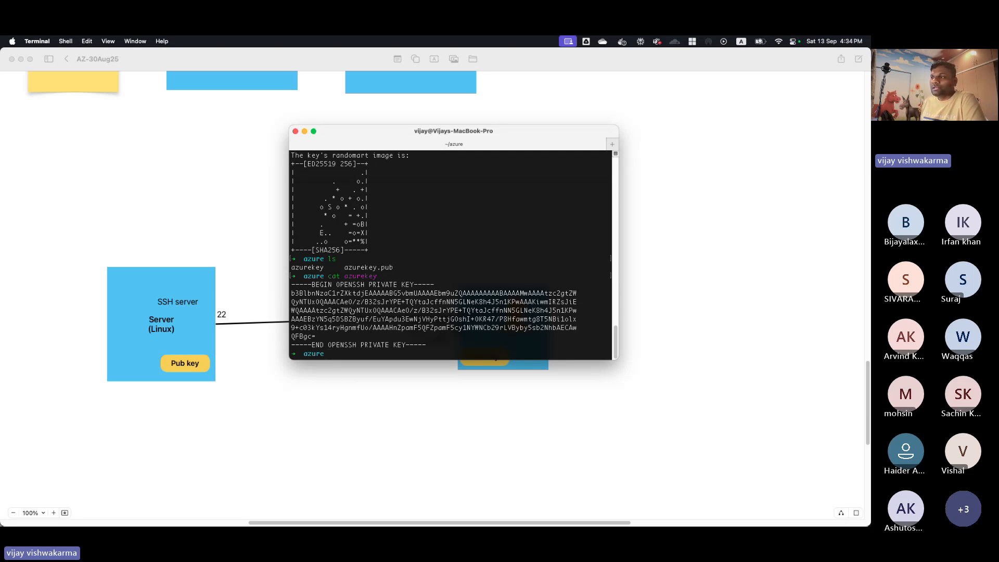
{"action": "type", "text": "pub"}
{"action": "key", "text": "Return"}
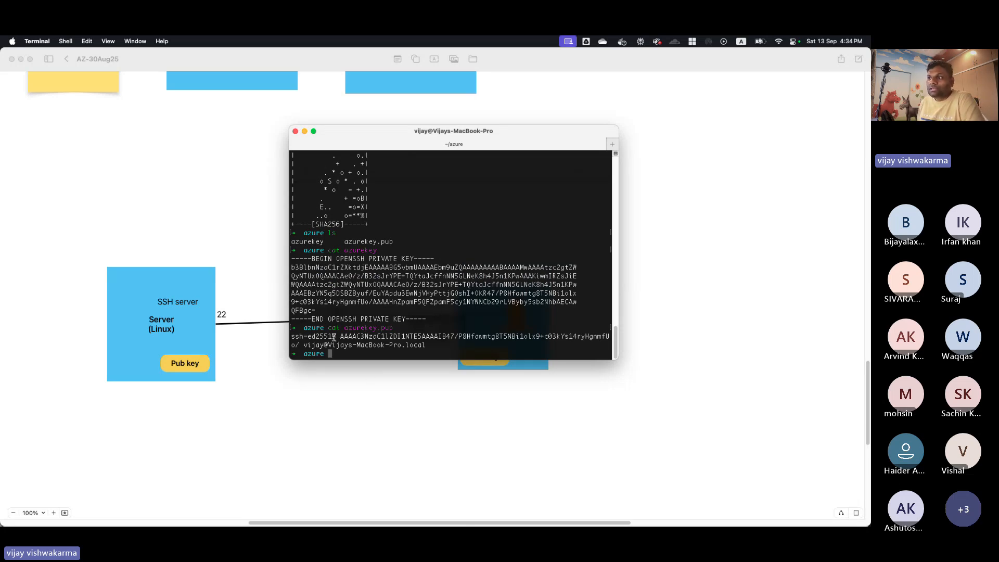
{"action": "left_click_drag", "start_coordinate": [332, 338], "coordinate": [306, 339]}
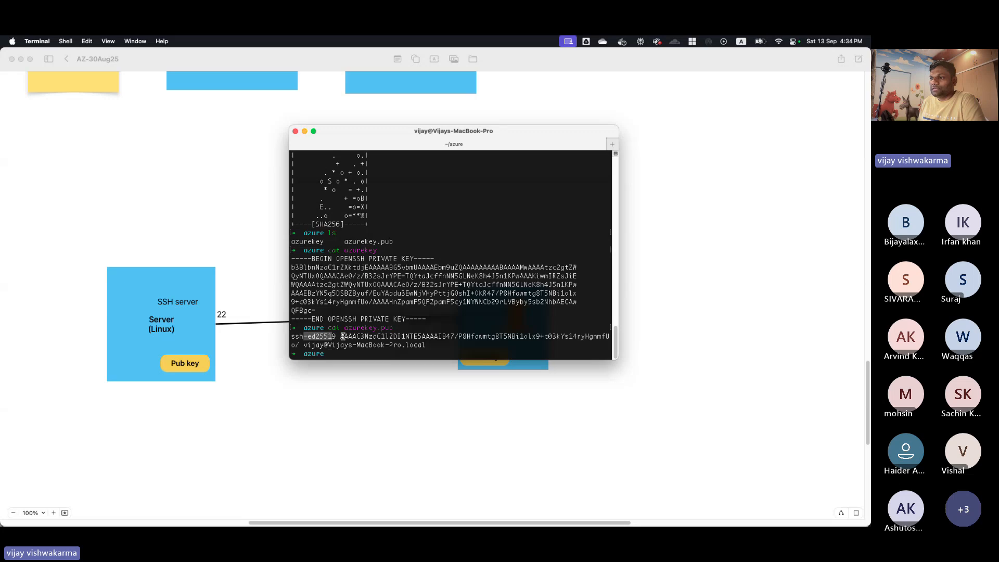
{"action": "left_click_drag", "start_coordinate": [340, 336], "coordinate": [301, 346]}
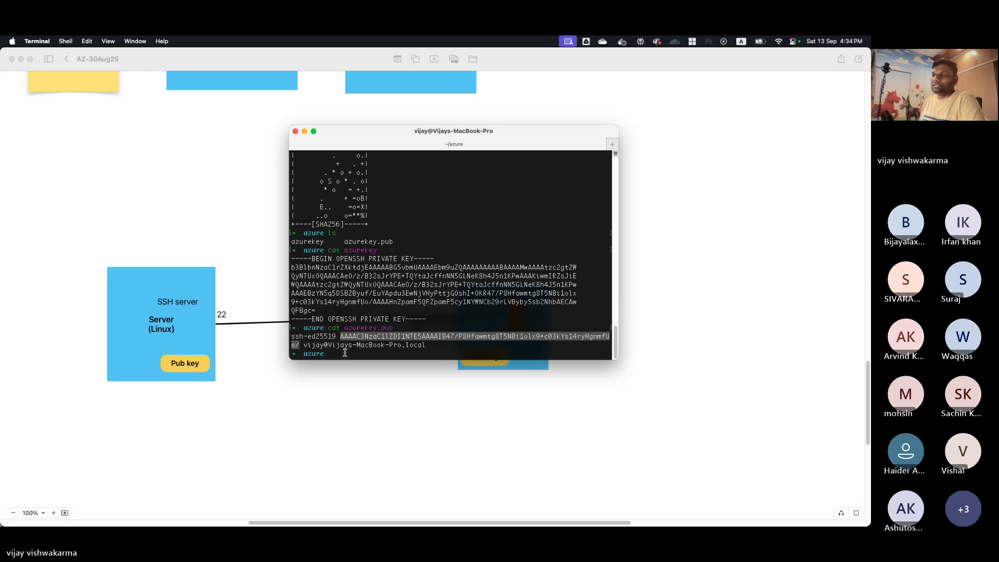
{"action": "left_click", "coordinate": [439, 326]}
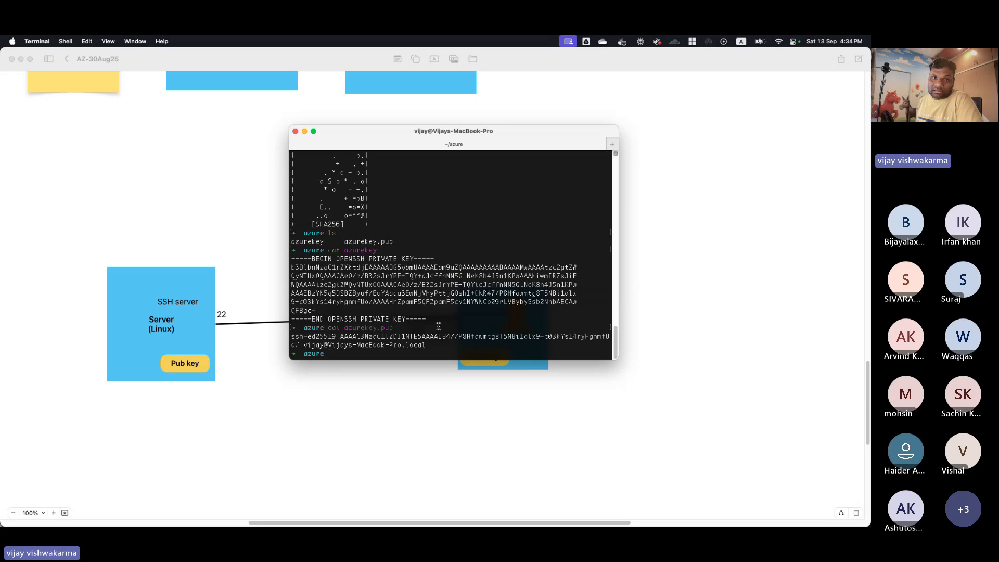
- Generate an RSA key pair by reworking the earlier command into ssh-keygen -f azurekeyrsa -t rsa, leaving the passphrase empty
{"action": "type", "text": "ls"}
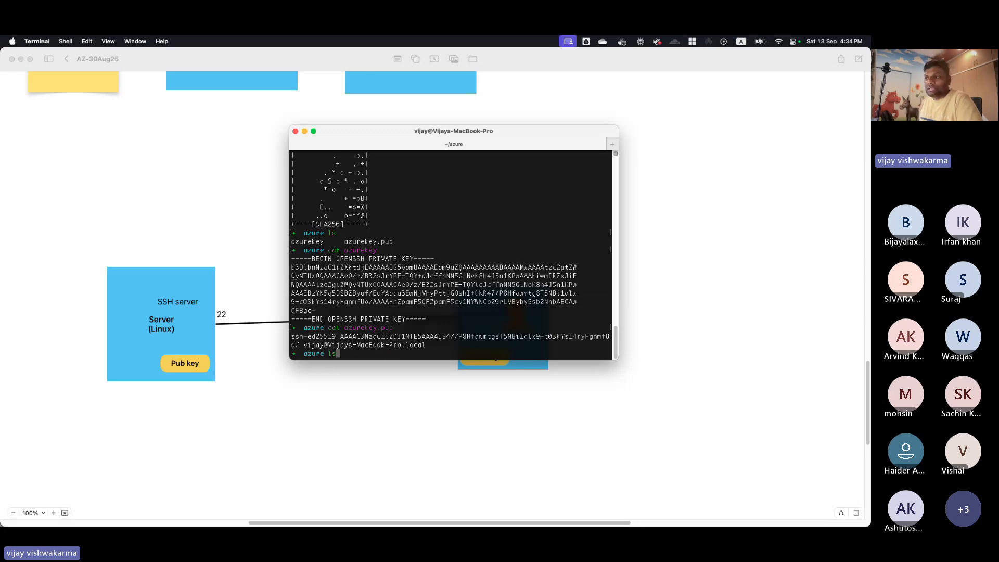
{"action": "key", "text": "Up"}
{"action": "key", "text": "Left"}
{"action": "key", "text": "Left"}
{"action": "key", "text": "Left"}
{"action": "key", "text": "Left"}
{"action": "key", "text": "Left"}
{"action": "key", "text": "Left"}
{"action": "key", "text": "Left"}
{"action": "key", "text": "Left"}
{"action": "key", "text": "Right"}
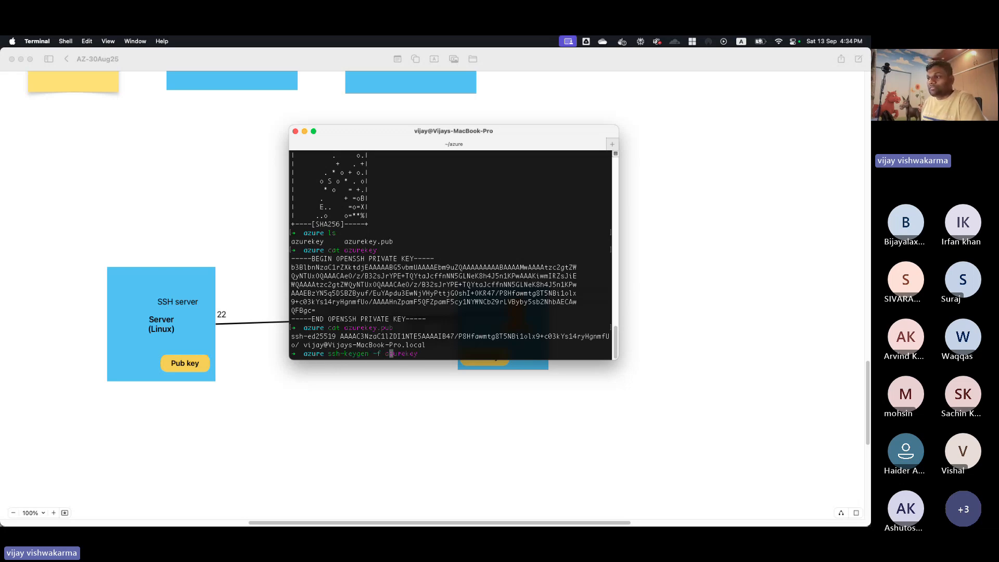
{"action": "key", "text": "Right"}
{"action": "key", "text": "Right"}
{"action": "key", "text": "Right"}
{"action": "key", "text": "Right"}
{"action": "key", "text": "Right"}
{"action": "key", "text": "Right"}
{"action": "key", "text": "Right"}
{"action": "type", "text": "-"}
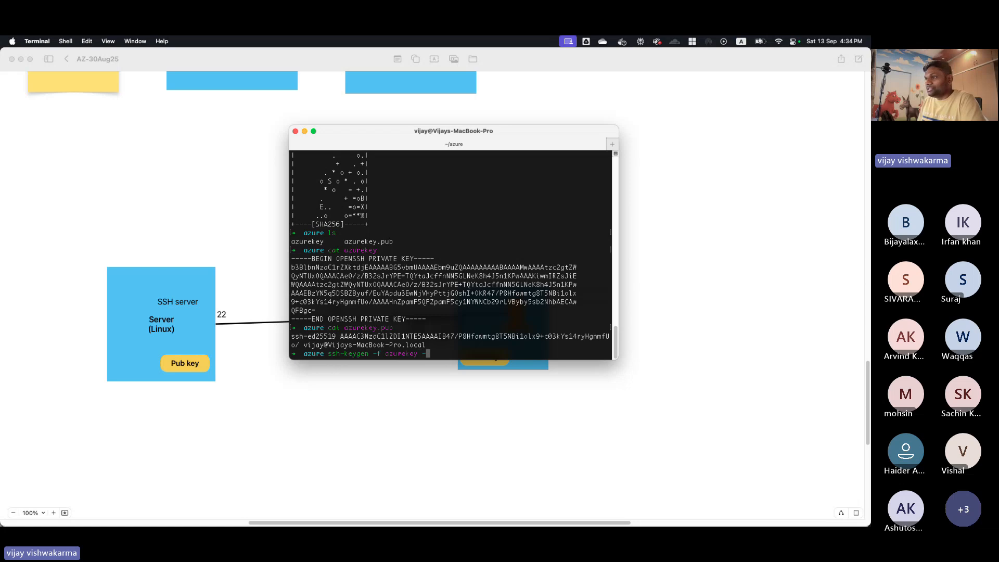
{"action": "type", "text": "t"}
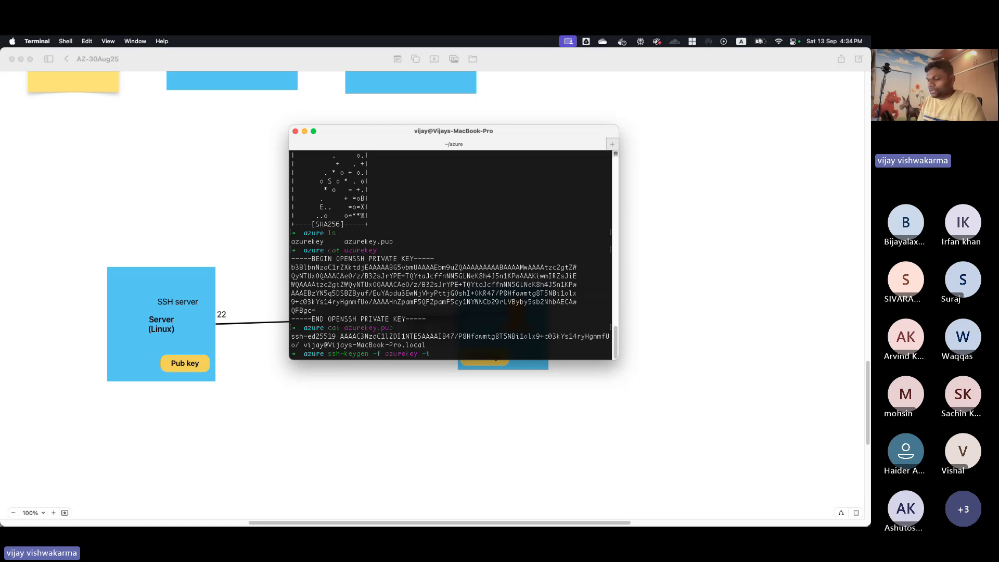
{"action": "type", "text": " rsa"}
{"action": "key", "text": "Left"}
{"action": "key", "text": "Left"}
{"action": "key", "text": "Left"}
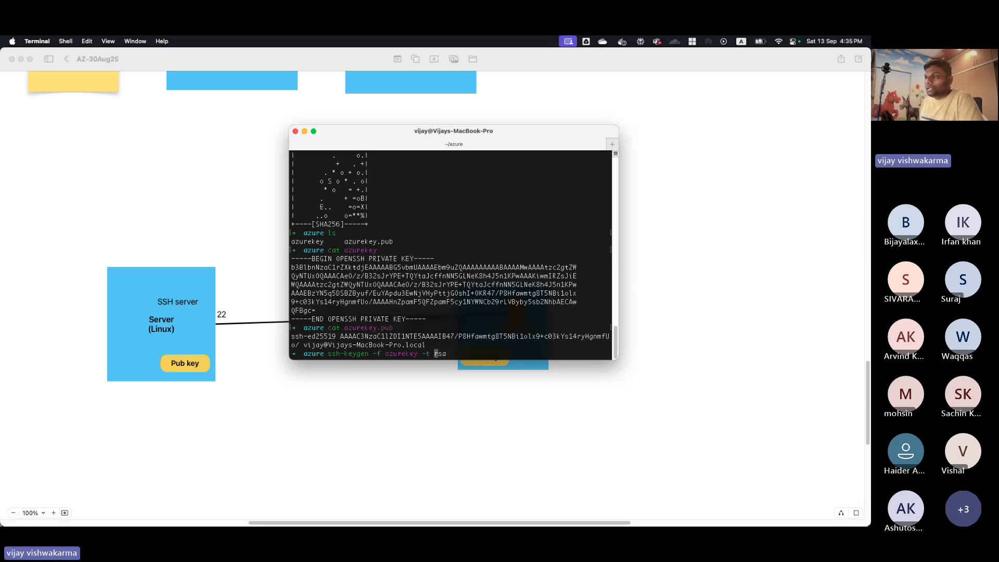
{"action": "key", "text": "Left"}
{"action": "key", "text": "Left"}
{"action": "key", "text": "Left"}
{"action": "key", "text": "Left"}
{"action": "type", "text": "rsa"}
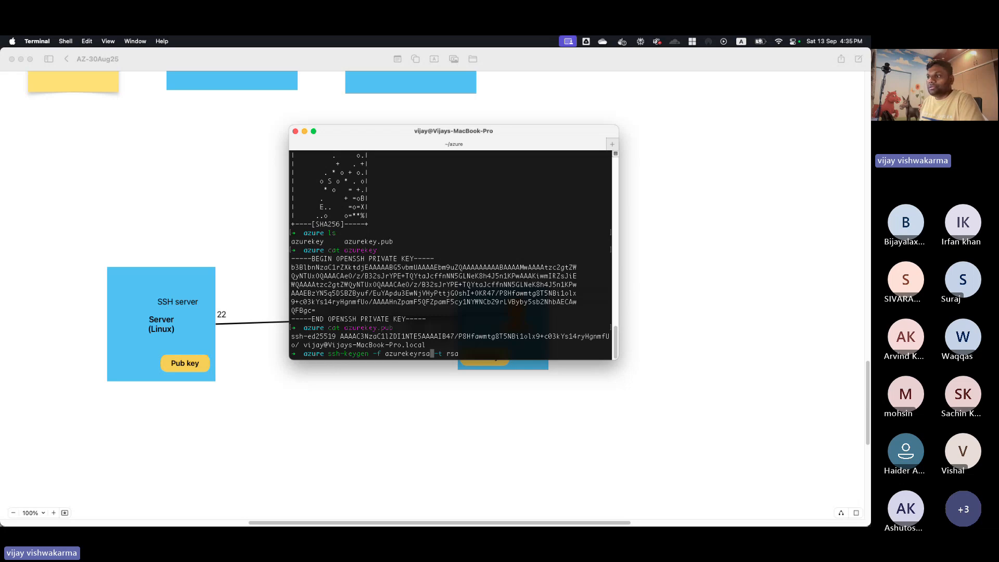
{"action": "key", "text": "Return"}
{"action": "key", "text": "Return"}
{"action": "key", "text": "Return"}
{"action": "key", "text": "Return"}
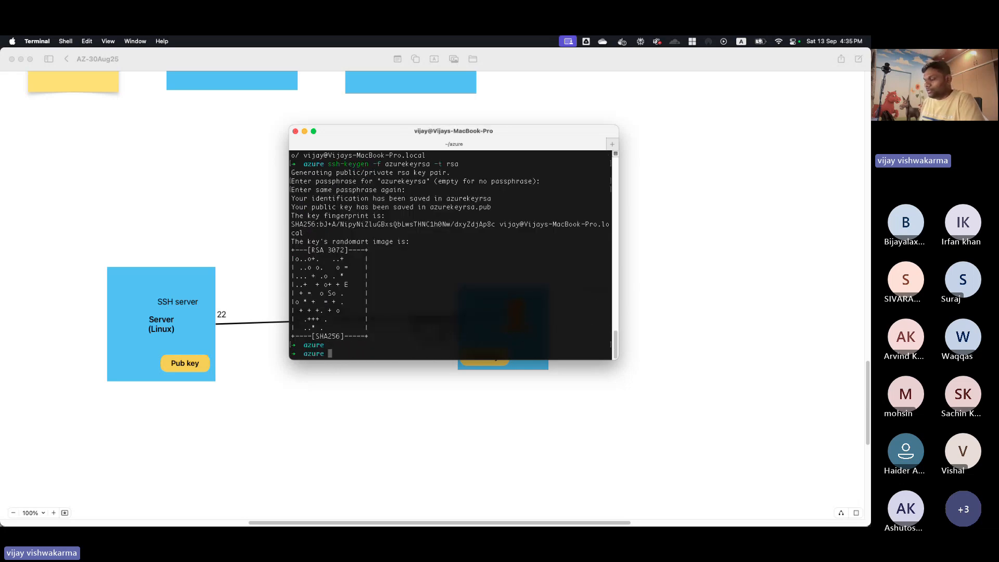
- List the azure directory's files, display the public key file azurekeyrsa.pub and highlight its key string
{"action": "type", "text": "ls"}
{"action": "key", "text": "Return"}
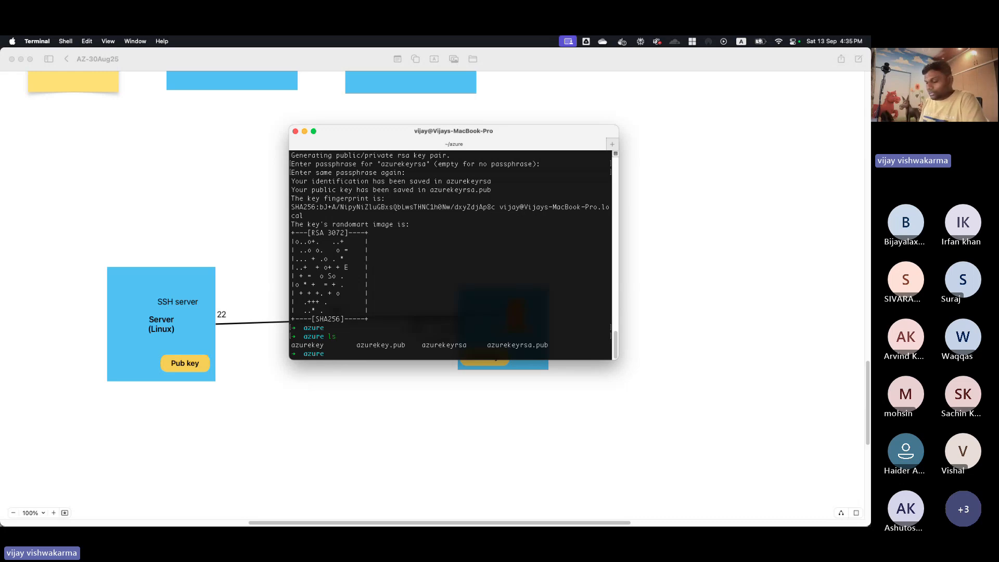
{"action": "type", "text": "cat "}
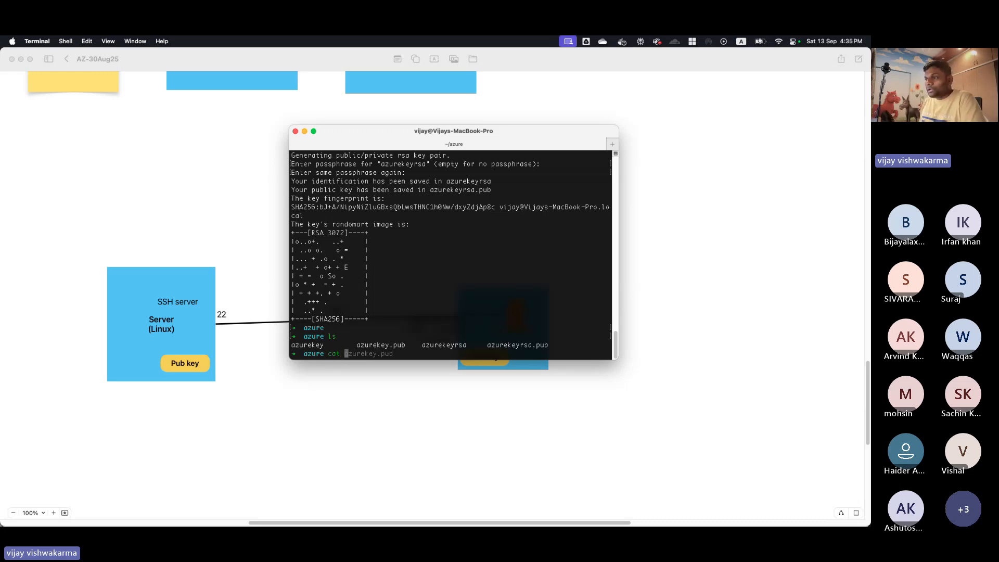
{"action": "type", "text": "azurekeyr"}
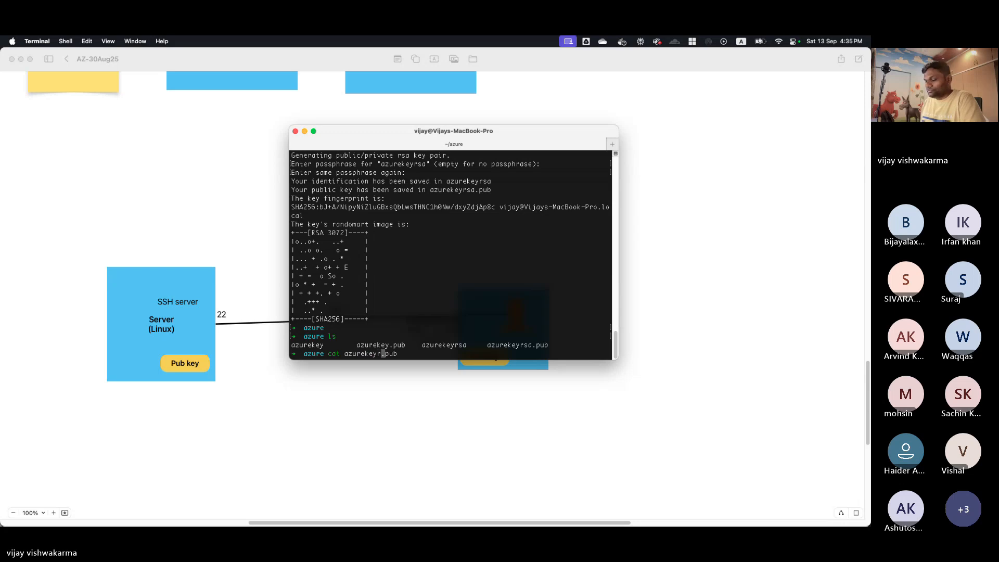
{"action": "type", "text": "sa"}
{"action": "key", "text": "Return"}
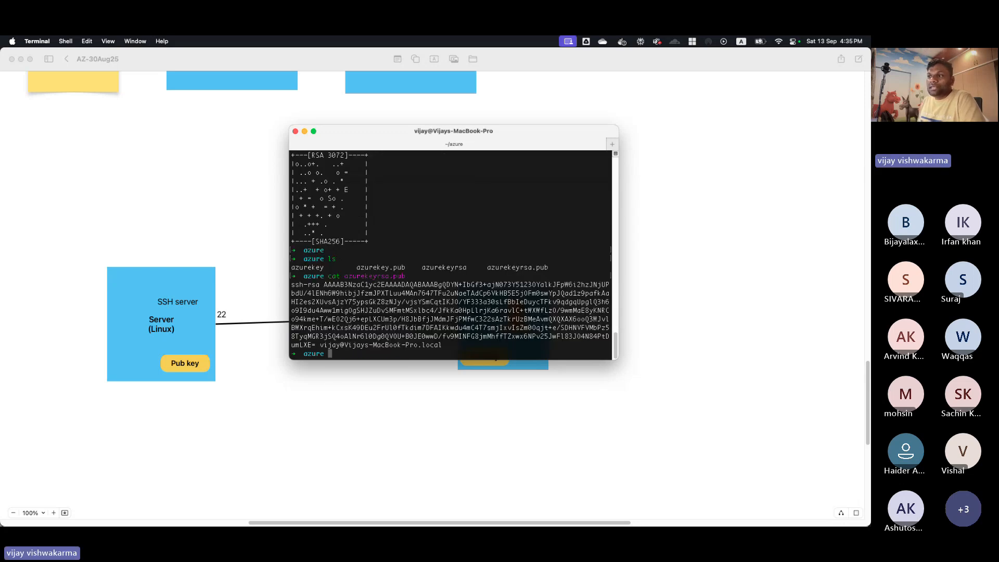
{"action": "left_click_drag", "start_coordinate": [319, 284], "coordinate": [313, 346]}
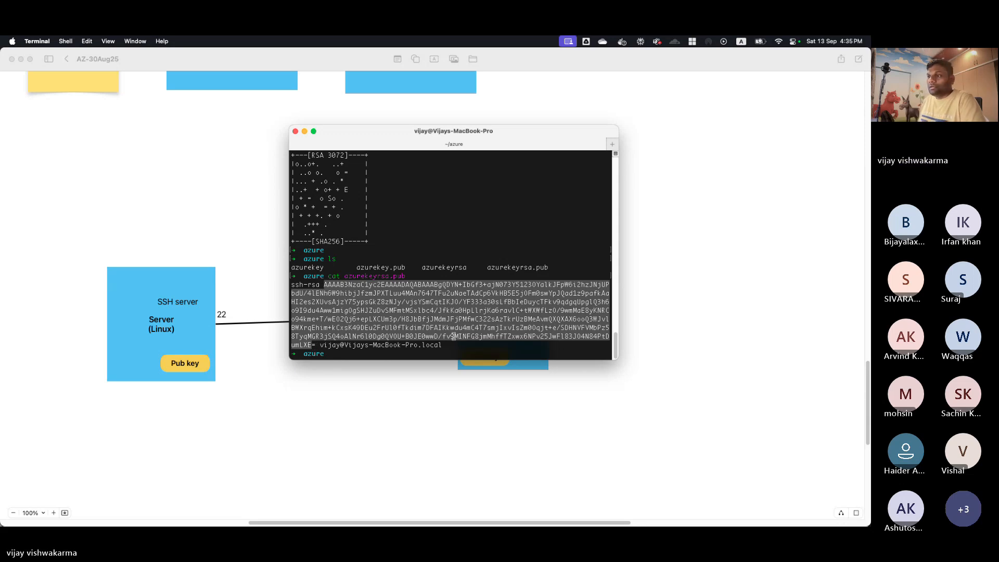
{"action": "left_click", "coordinate": [453, 336]}
- Generate a DSA key pair by reworking the earlier command into ssh-keygen -f azurekeydsa -t dsa, leaving the passphrase empty
{"action": "type", "text": "ls"}
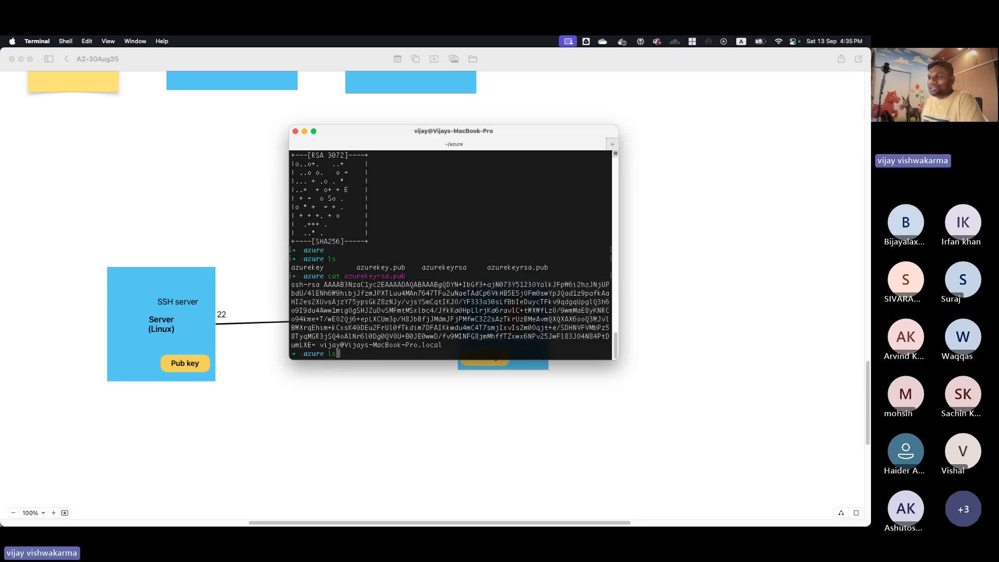
{"action": "key", "text": "Up"}
{"action": "key", "text": "Left"}
{"action": "key", "text": "Left"}
{"action": "key", "text": "Left"}
{"action": "key", "text": "Right"}
{"action": "key", "text": "Right"}
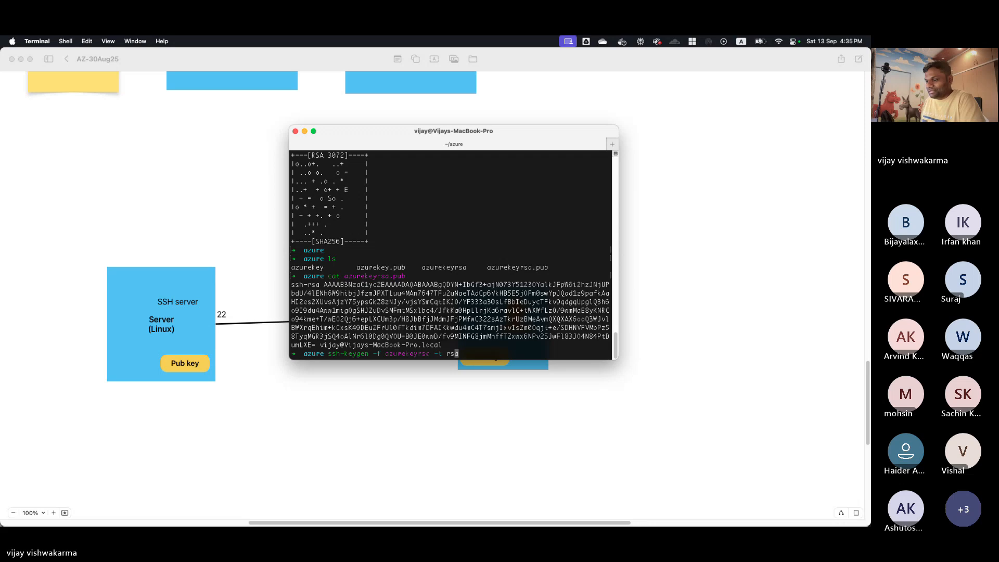
{"action": "key", "text": "Left"}
{"action": "key", "text": "BackSpace"}
{"action": "type", "text": "d"}
{"action": "key", "text": "Left"}
{"action": "key", "text": "Left"}
{"action": "key", "text": "Left"}
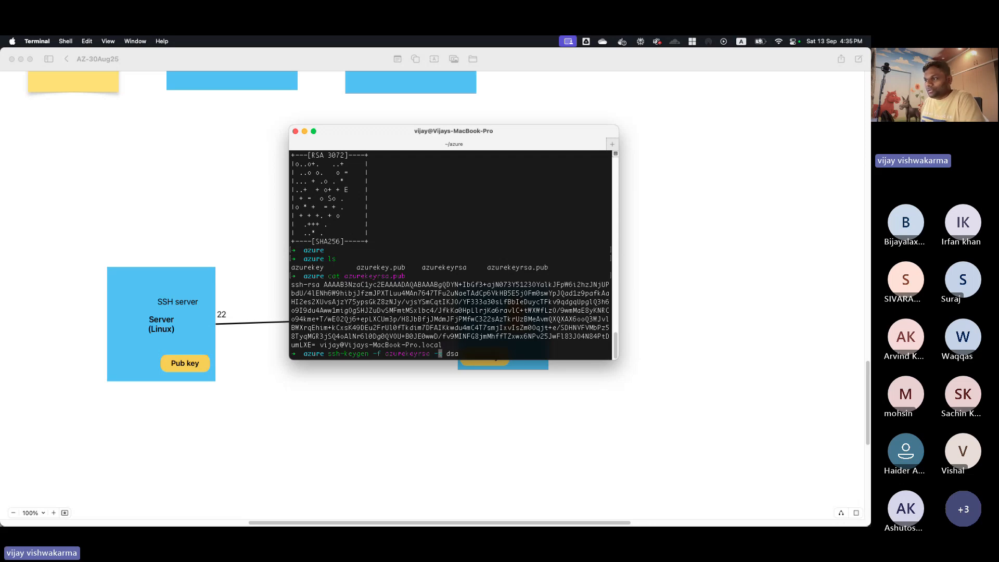
{"action": "key", "text": "Left"}
{"action": "key", "text": "Left"}
{"action": "key", "text": "Left"}
{"action": "key", "text": "Left"}
{"action": "key", "text": "BackSpace"}
{"action": "type", "text": "d"}
{"action": "key", "text": "Return"}
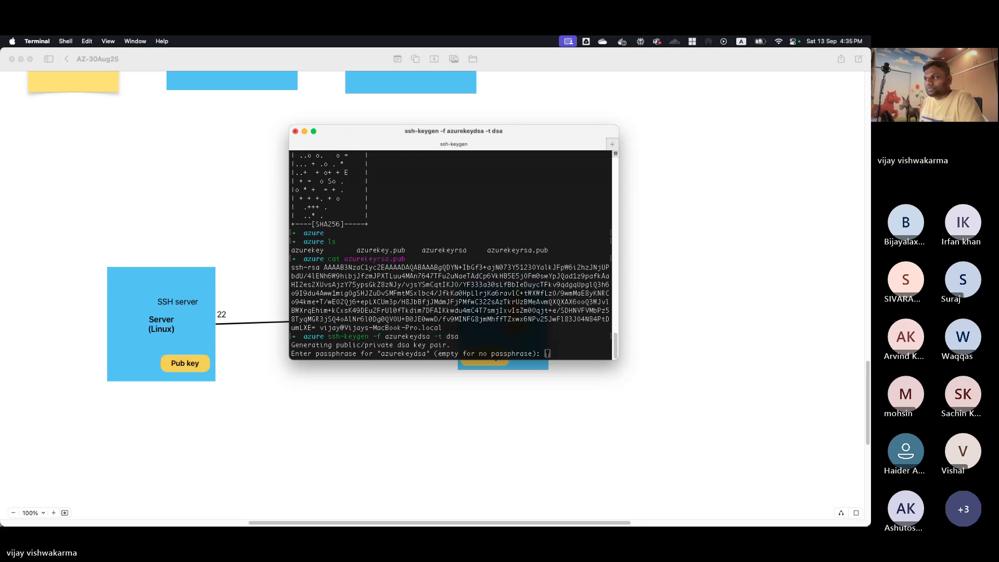
{"action": "key", "text": "Return"}
{"action": "key", "text": "Return"}
{"action": "key", "text": "Return"}
{"action": "key", "text": "Return"}
- List the azure directory's files and display the contents of the public key file azurekeydsa.pub
{"action": "type", "text": "ls"}
{"action": "key", "text": "Return"}
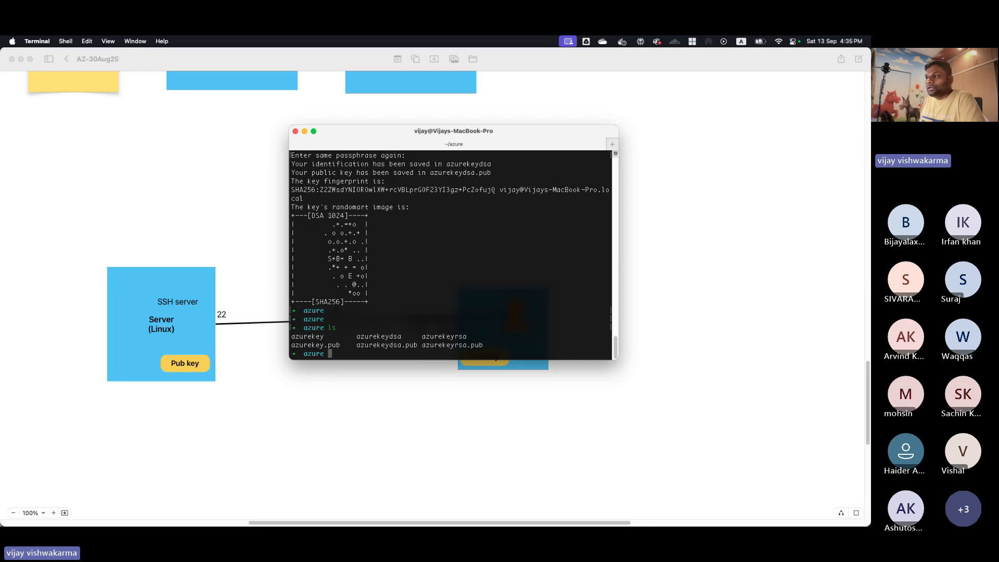
{"action": "type", "text": "ls"}
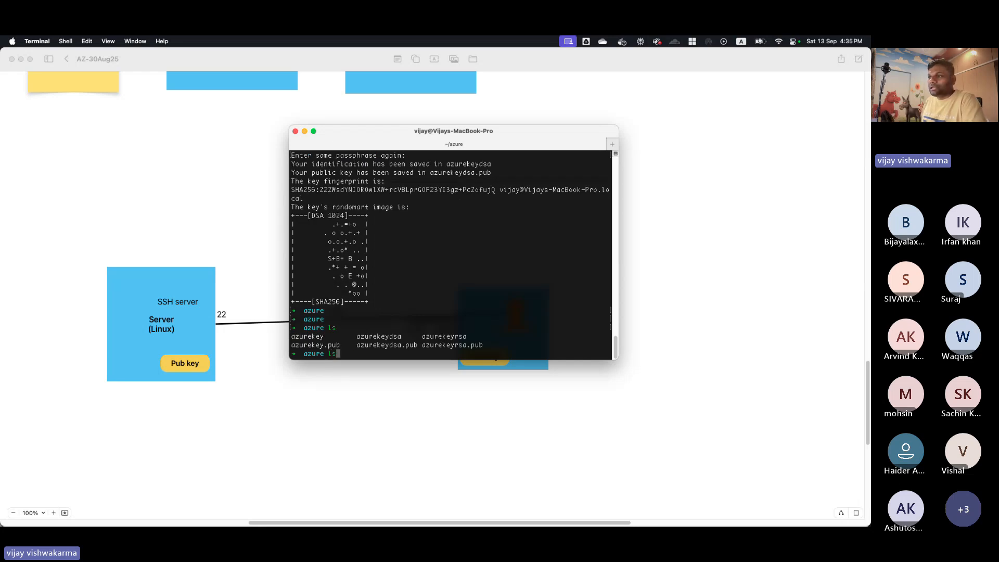
{"action": "key", "text": "Up"}
{"action": "key", "text": "Up"}
{"action": "key", "text": "Up"}
{"action": "key", "text": "Left"}
{"action": "key", "text": "Left"}
{"action": "key", "text": "Left"}
{"action": "key", "text": "Left"}
{"action": "key", "text": "Left"}
{"action": "key", "text": "Left"}
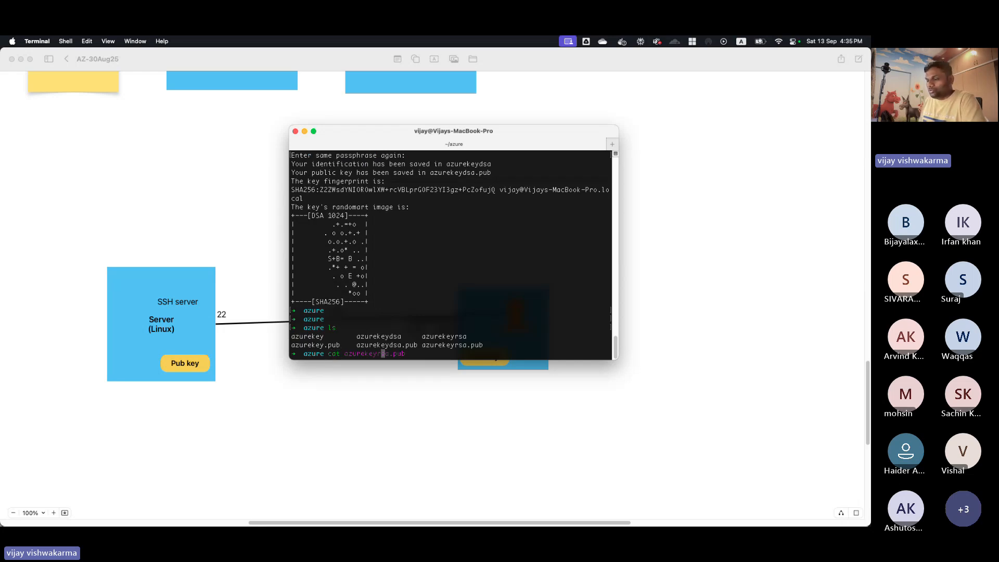
{"action": "key", "text": "BackSpace"}
{"action": "type", "text": "d"}
{"action": "key", "text": "Return"}
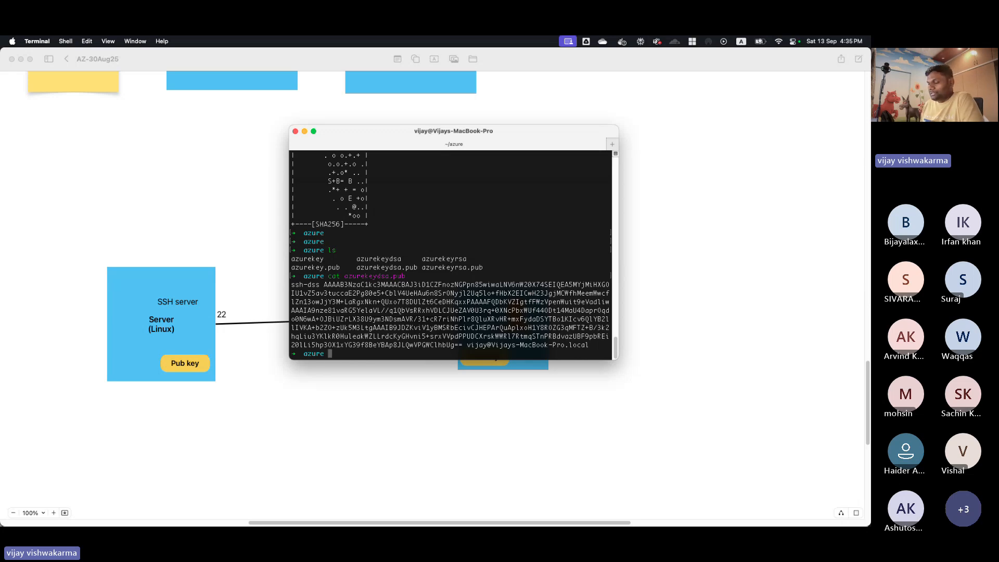
- Clear the terminal, delete all files in the azure directory with rm -rf * and list the directory
{"action": "key", "text": "ctrl+l"}
{"action": "type", "text": "rm -rf "}
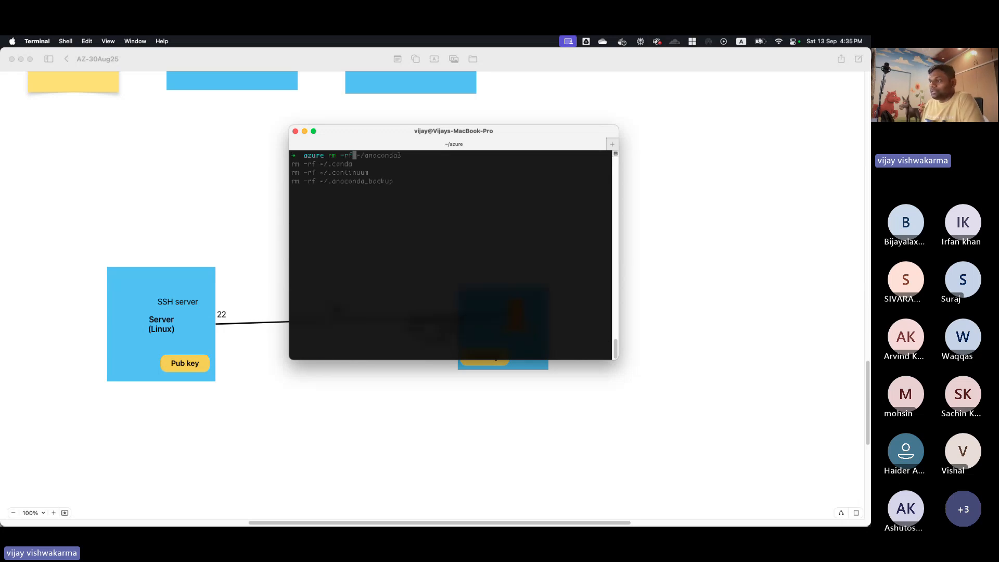
{"action": "type", "text": "*"}
{"action": "key", "text": "Return"}
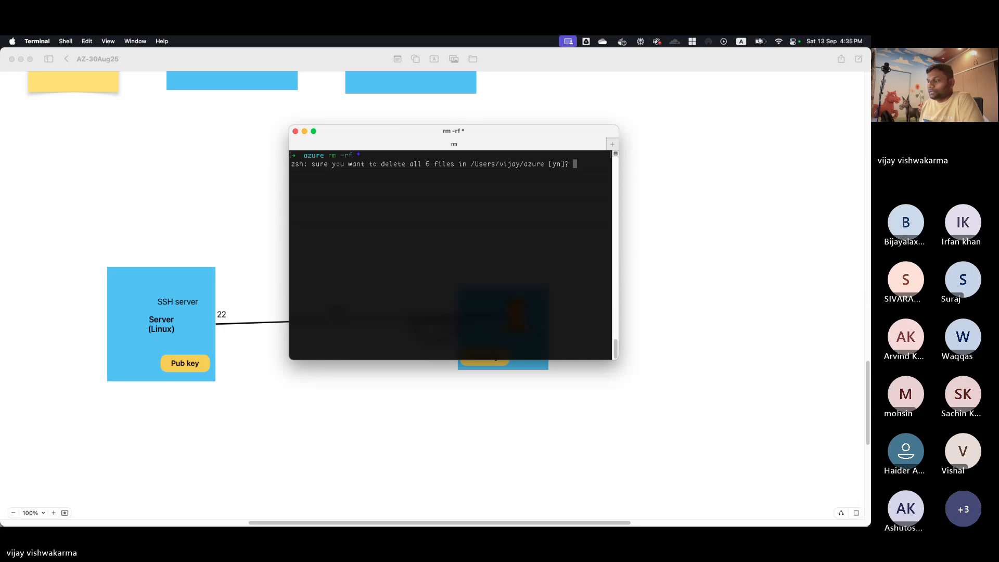
{"action": "type", "text": "y"}
{"action": "key", "text": "Return"}
{"action": "key", "text": "Return"}
{"action": "type", "text": "ls"}
{"action": "key", "text": "Return"}
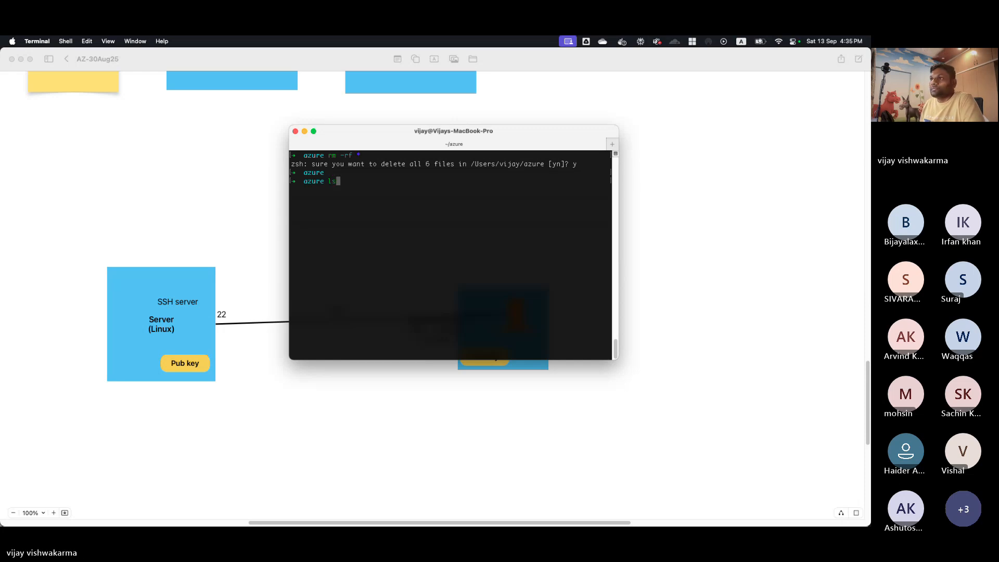
- Generate an RSA key pair with ssh-keygen -f azurekey -t rsa, leaving the passphrase empty, and list the directory's files
{"action": "type", "text": "ssh-keygen -f azurekeydsa -t dsa"}
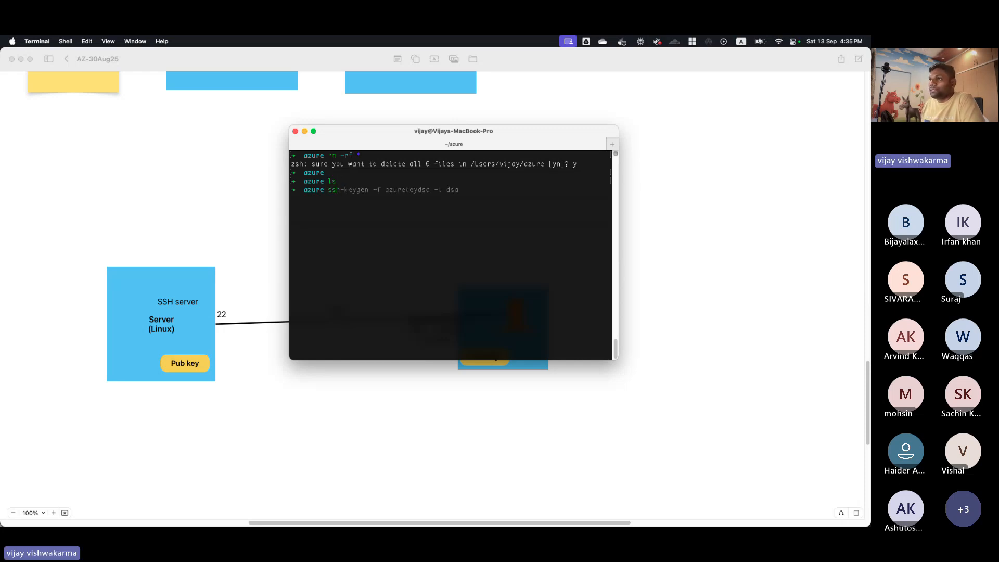
{"action": "key", "text": "Right"}
{"action": "key", "text": "Left"}
{"action": "key", "text": "Left"}
{"action": "key", "text": "BackSpace"}
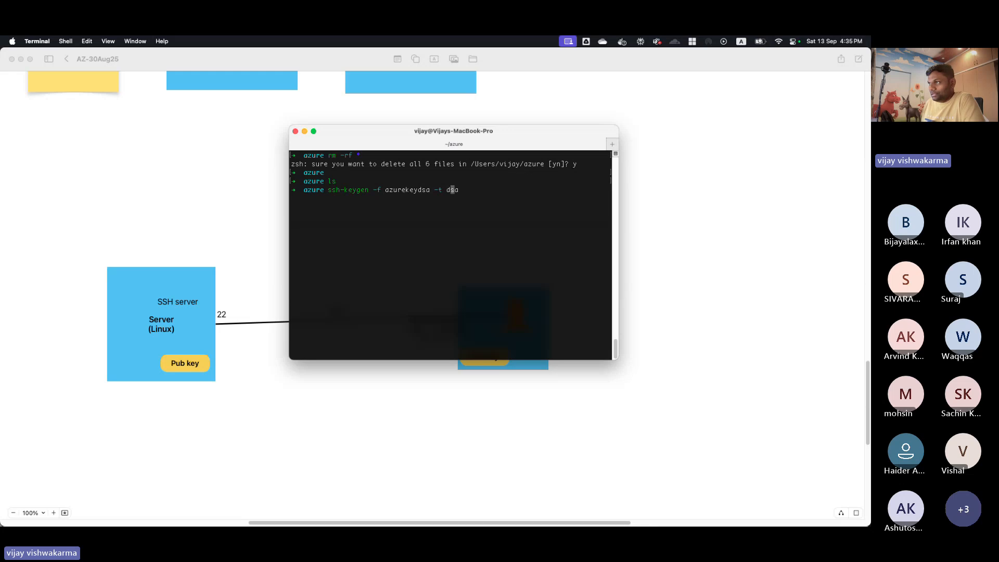
{"action": "type", "text": "r"}
{"action": "key", "text": "Left"}
{"action": "key", "text": "Left"}
{"action": "key", "text": "Left"}
{"action": "key", "text": "Left"}
{"action": "key", "text": "Left"}
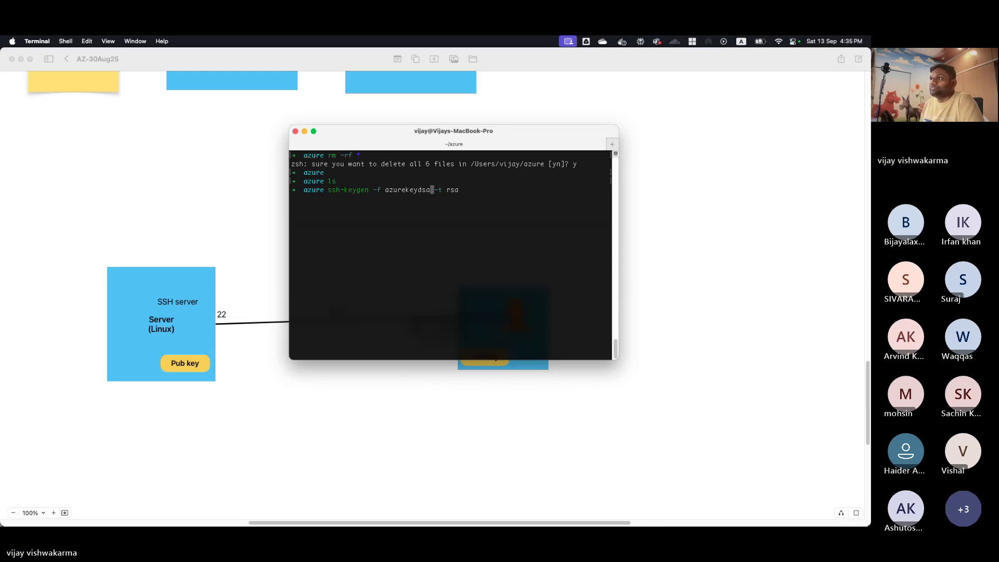
{"action": "key", "text": "BackSpace"}
{"action": "key", "text": "BackSpace"}
{"action": "key", "text": "BackSpace"}
{"action": "key", "text": "Return"}
{"action": "key", "text": "Return"}
{"action": "key", "text": "Return"}
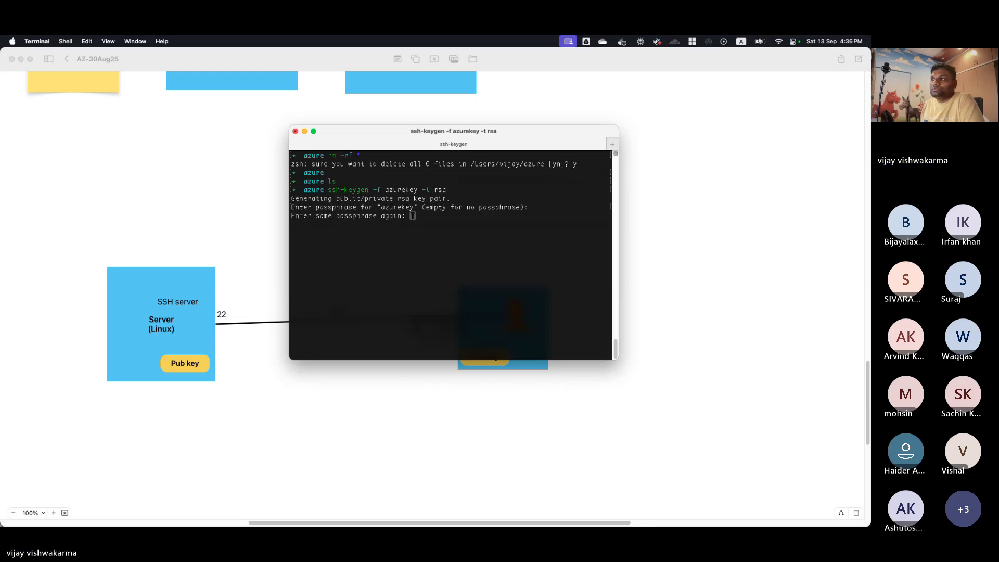
{"action": "type", "text": "ls"}
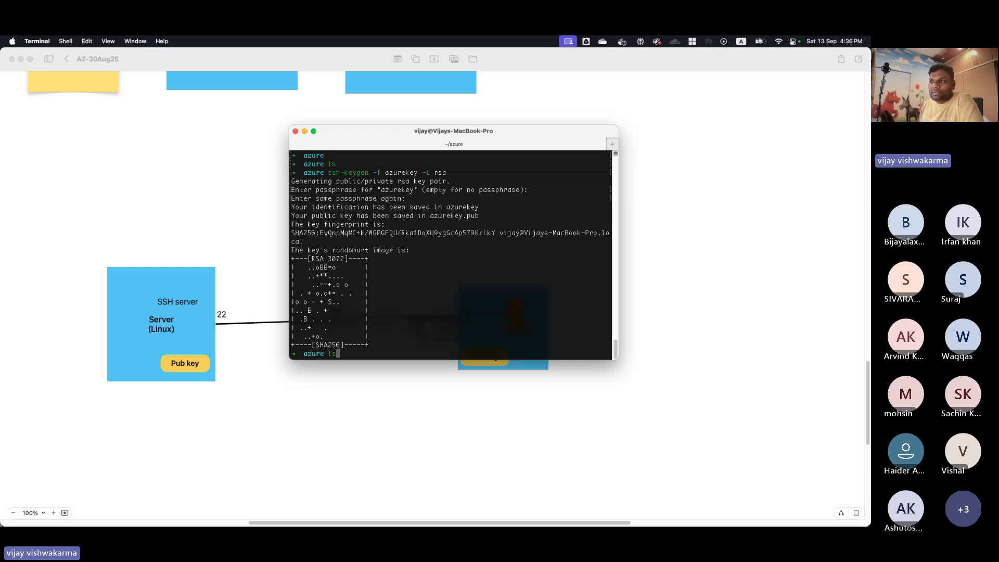
{"action": "key", "text": "Return"}
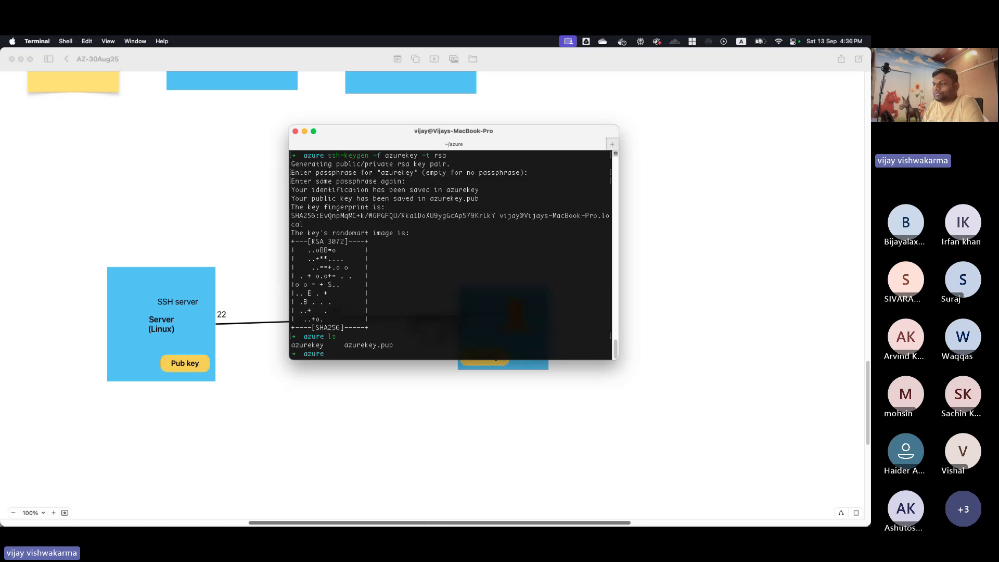
- Switch to the Sublime Text notes, add "Generating keys" indented under "What is SSH key" and start a deeper-indented line below it
{"action": "mouse_move", "coordinate": [428, 523]}
{"action": "left_click", "coordinate": [379, 509]}
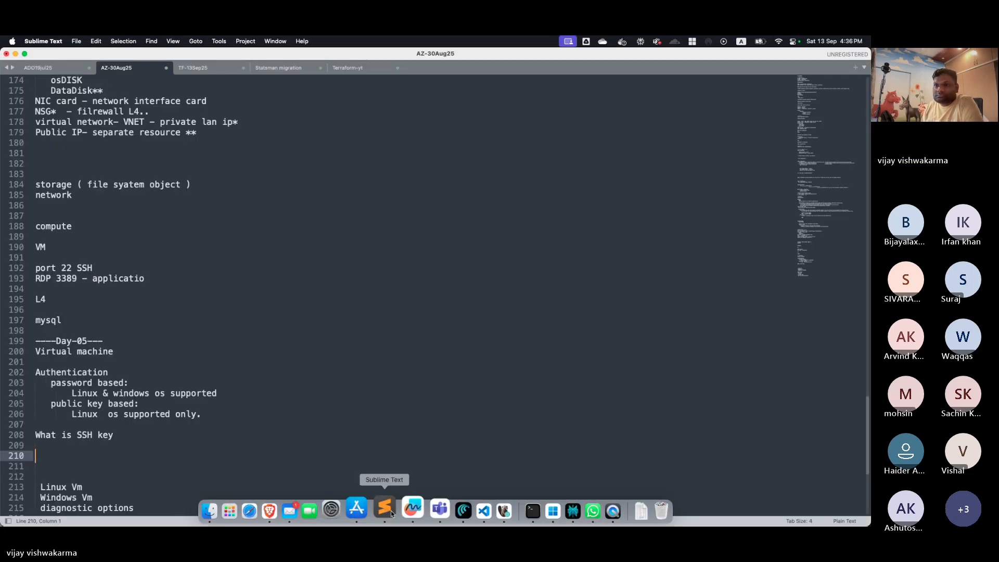
{"action": "left_click", "coordinate": [151, 434]}
{"action": "key", "text": "Return"}
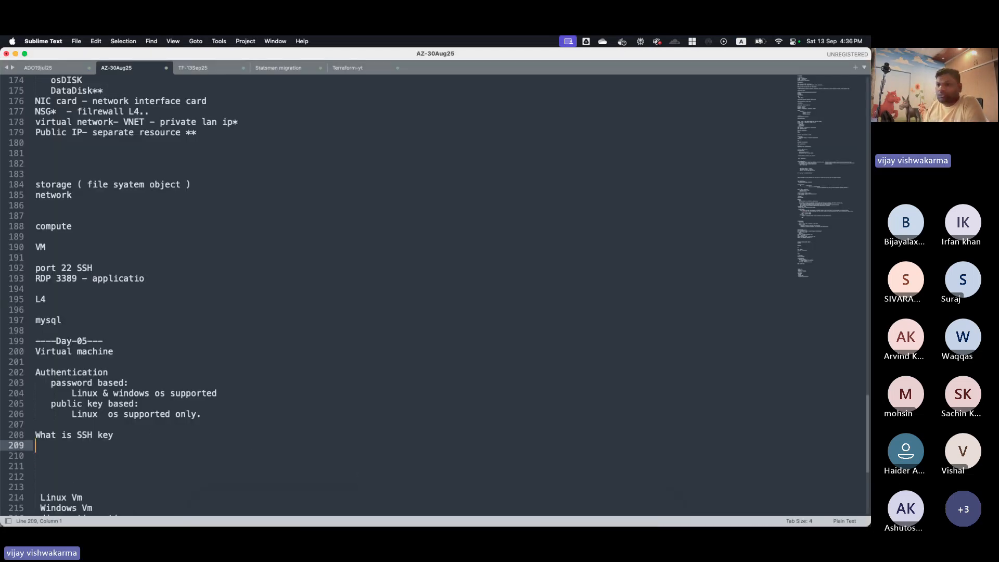
{"action": "key", "text": "Tab"}
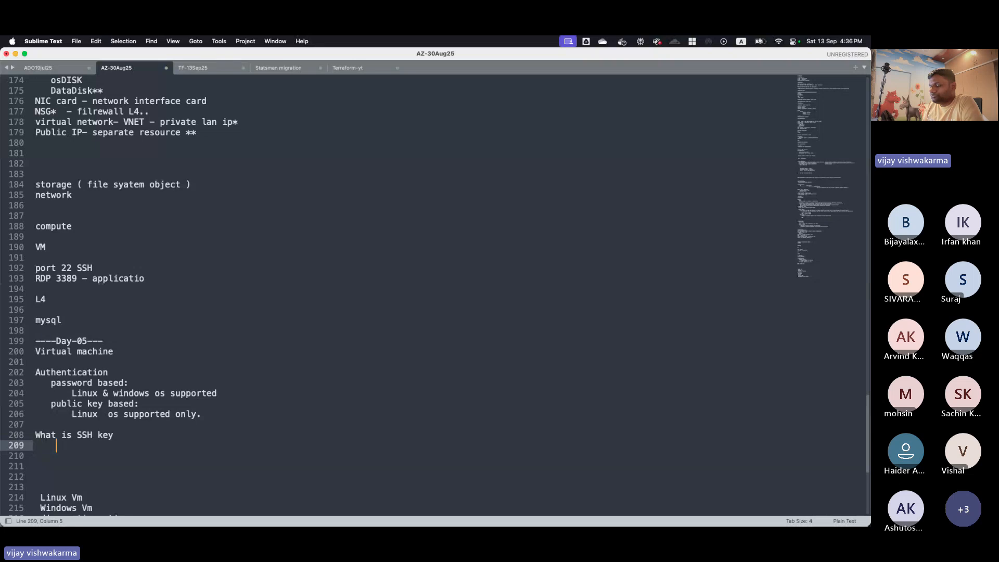
{"action": "type", "text": "Generating "}
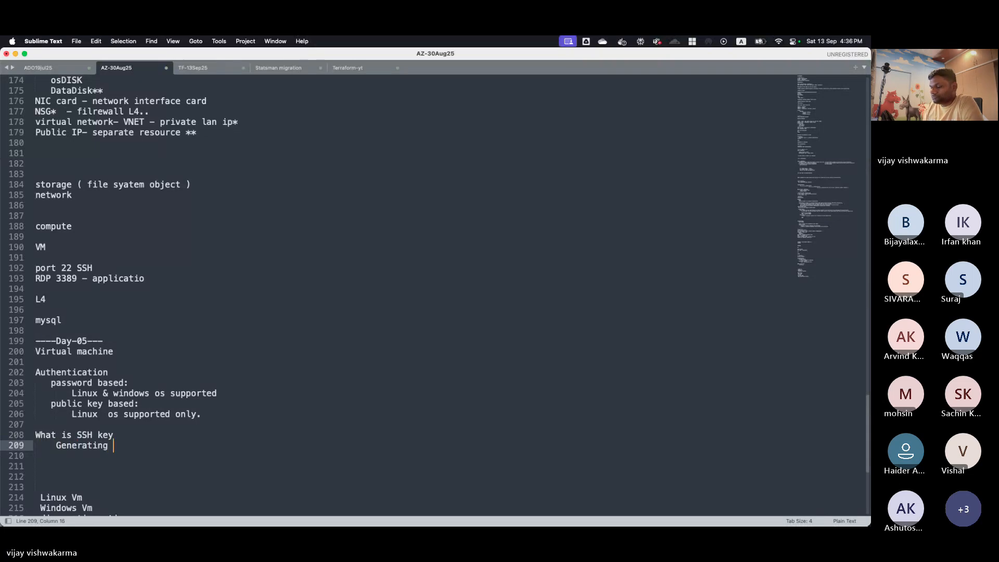
{"action": "type", "text": "keys"}
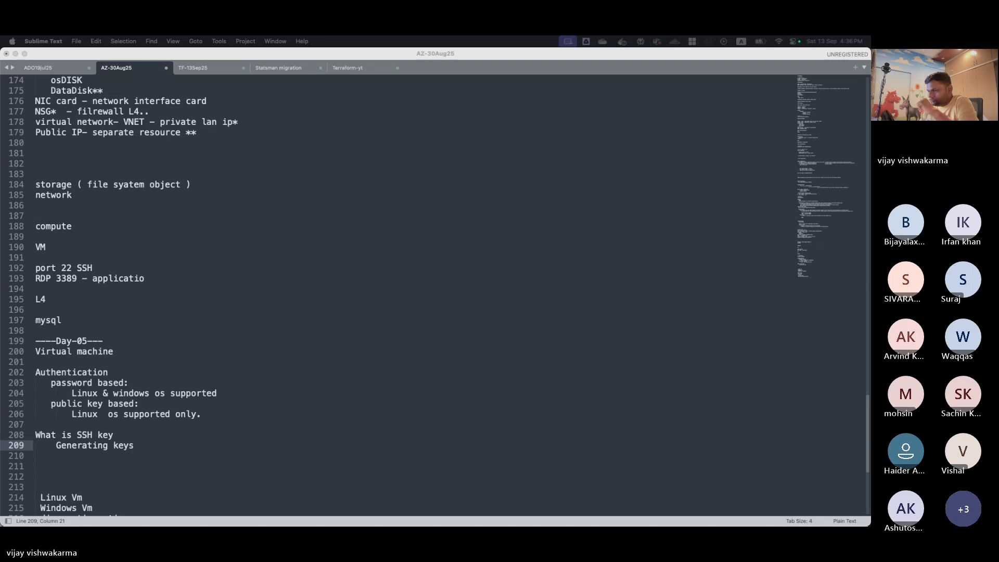
{"action": "left_click", "coordinate": [153, 446]}
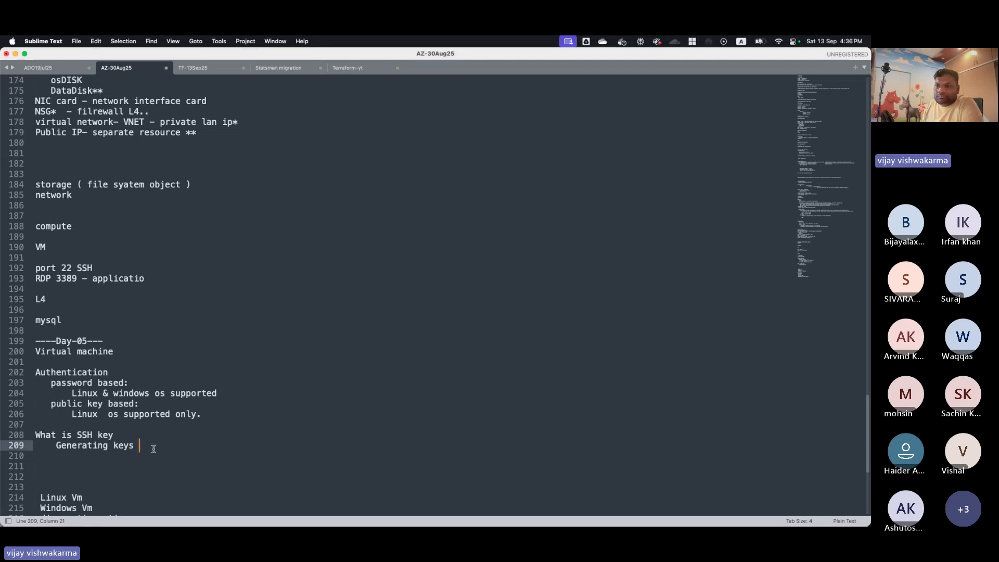
{"action": "key", "text": "Return"}
{"action": "key", "text": "Tab"}
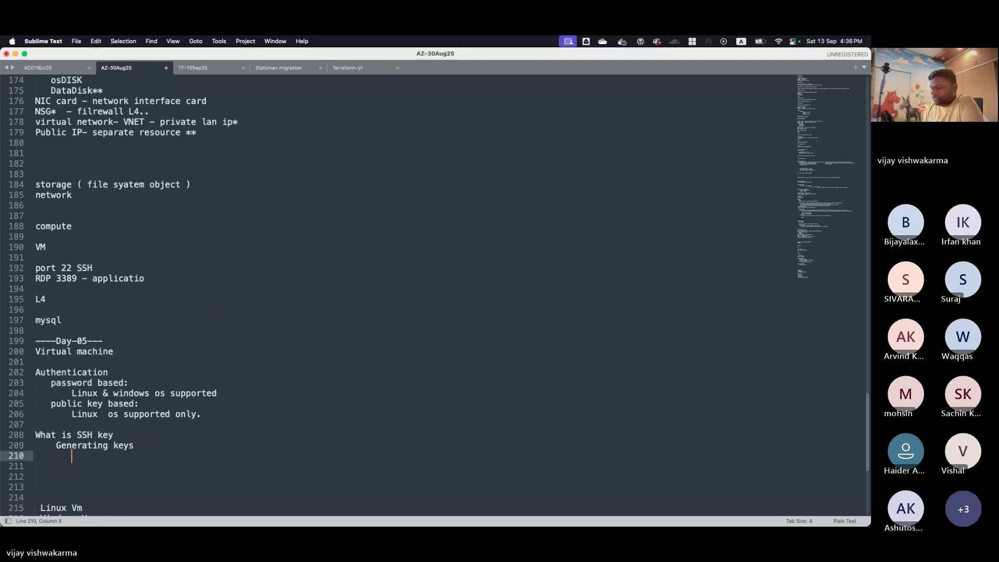
- Write the note "generate in azure and save local/in azure" on the indented line under "Generating keys"
{"action": "type", "text": "generate "}
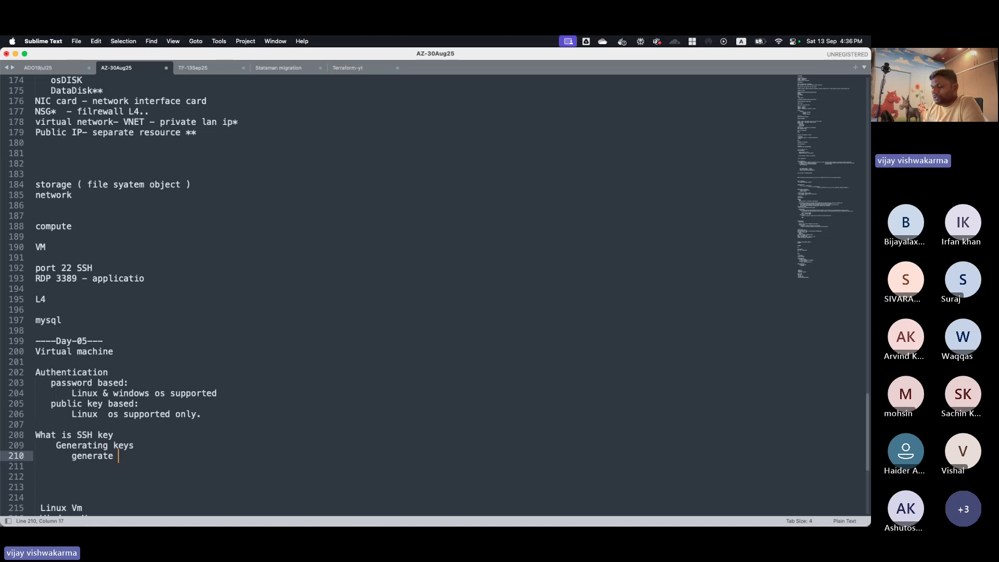
{"action": "type", "text": "in azure "}
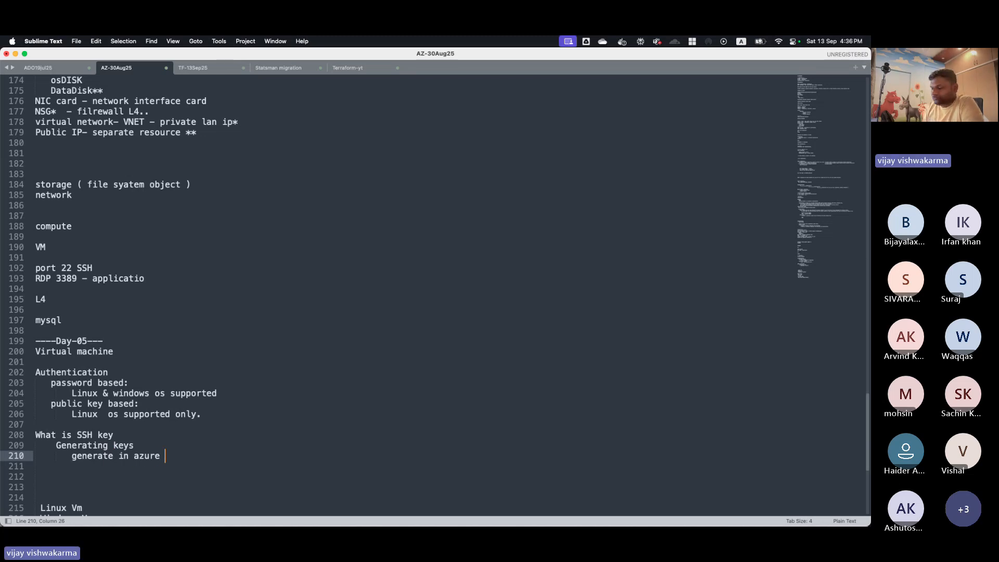
{"action": "type", "text": "and save local"}
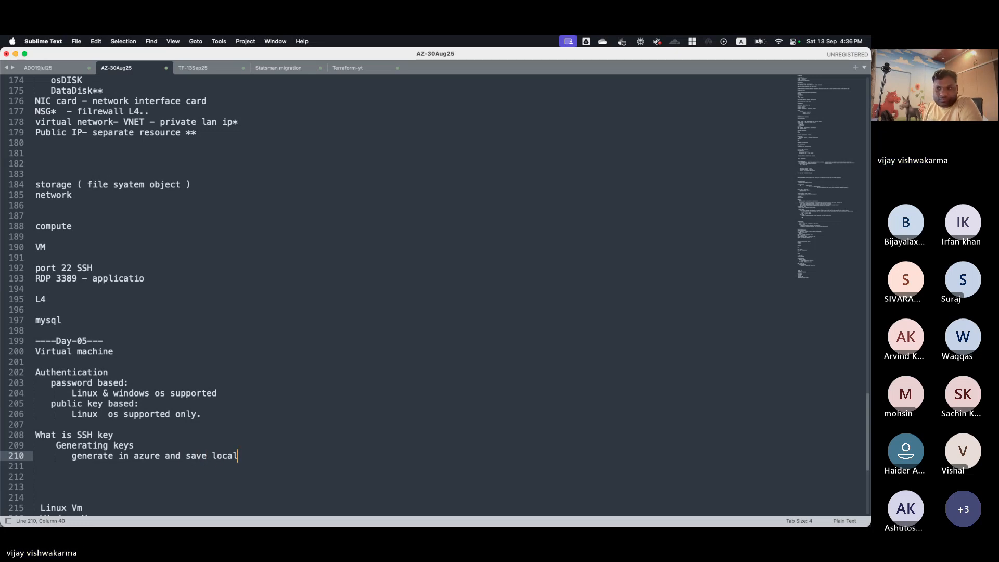
{"action": "type", "text": "/"}
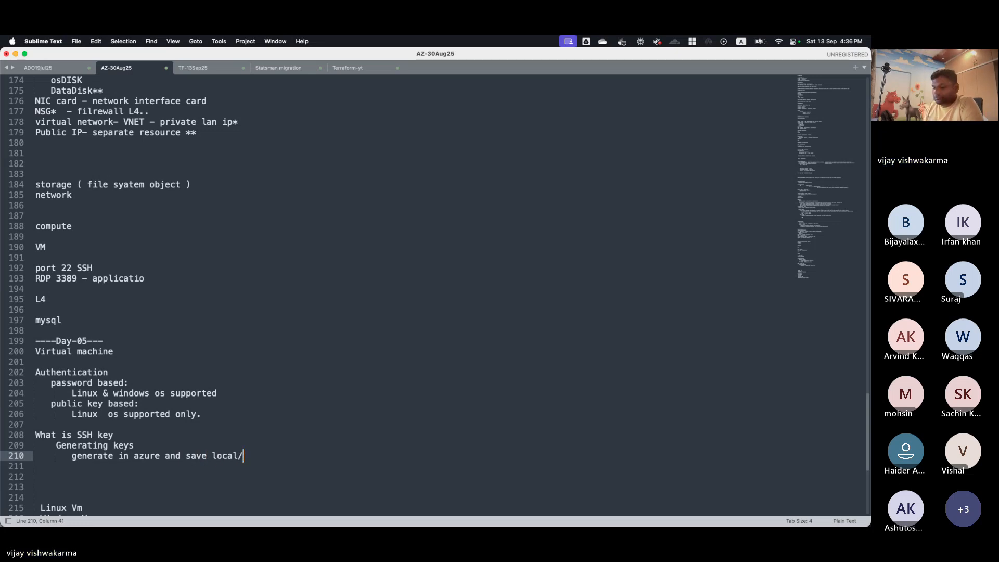
{"action": "type", "text": "in azure"}
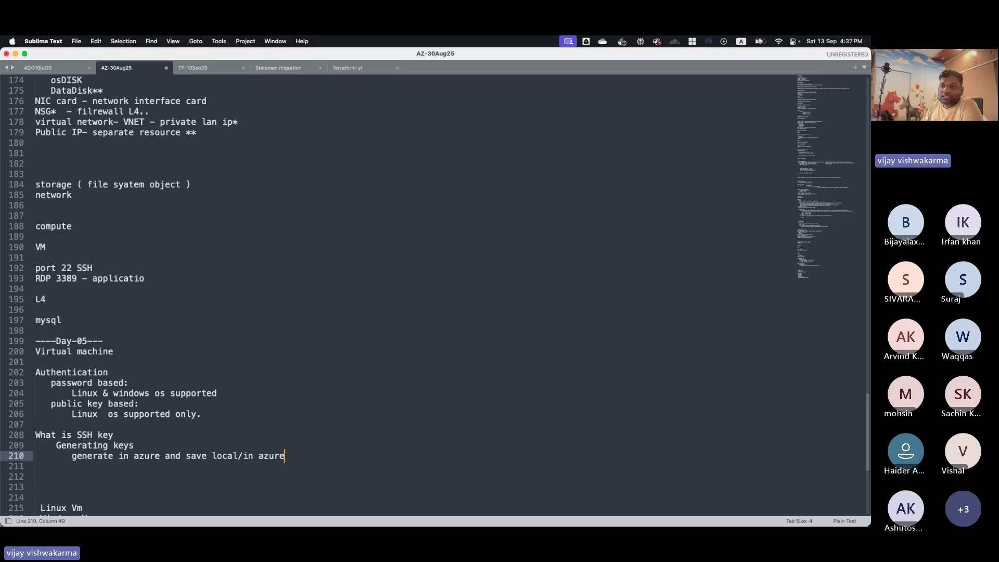
- Replace the note under "Generating keys" with "generate for a vm in azure."
{"action": "left_click_drag", "start_coordinate": [301, 454], "coordinate": [72, 458]}
{"action": "type", "text": "gen"}
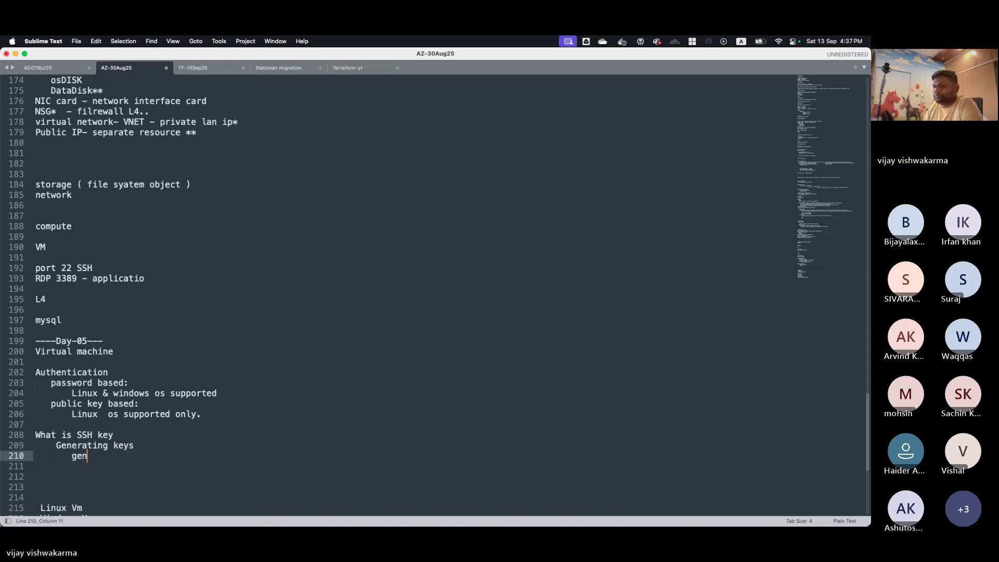
{"action": "type", "text": "erate for "}
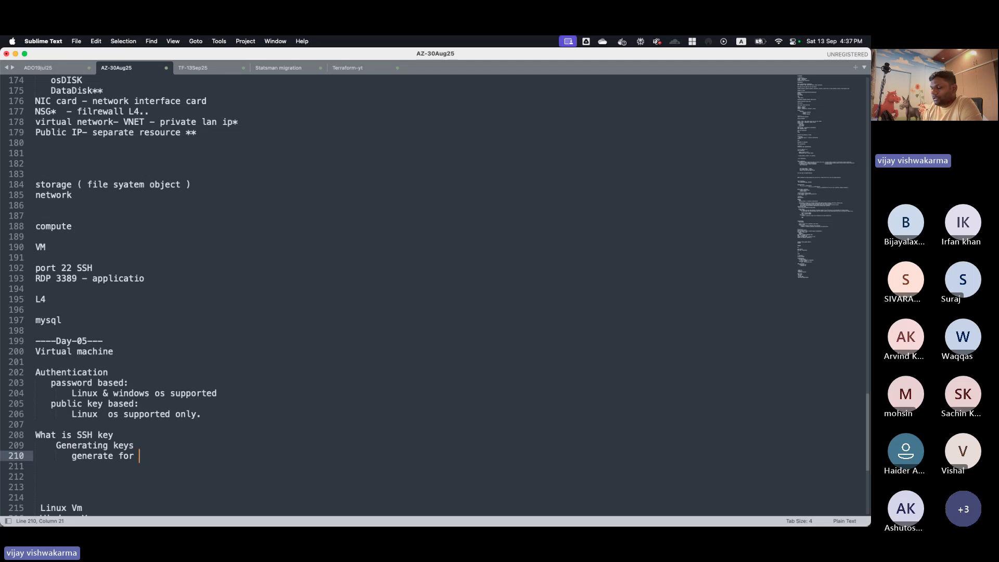
{"action": "type", "text": "a vm in azure "}
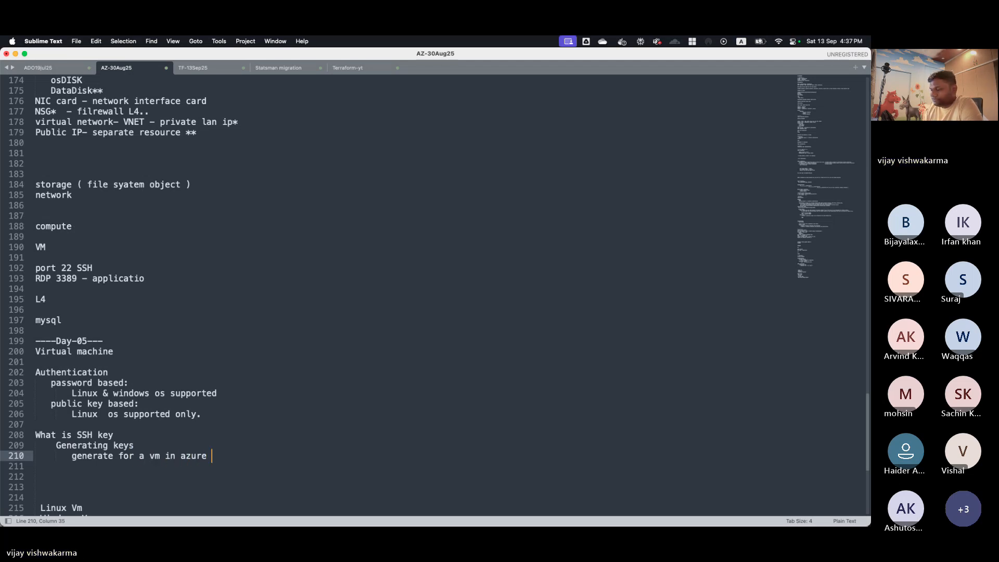
{"action": "type", "text": ". "}
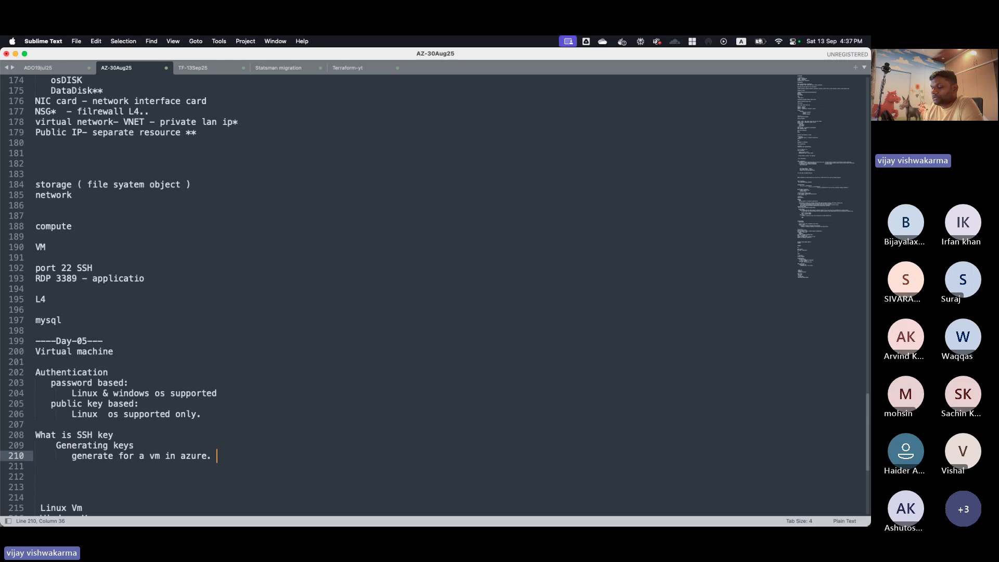
- Append "public key attached with vm and private key gets download" to the note under "Generating keys"
{"action": "type", "text": "public key att"}
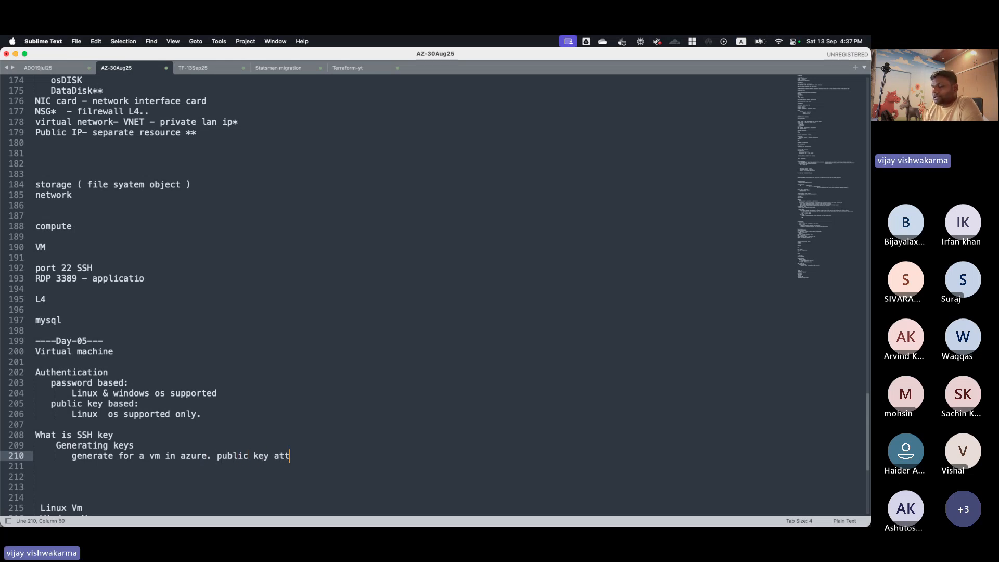
{"action": "type", "text": "ached with "}
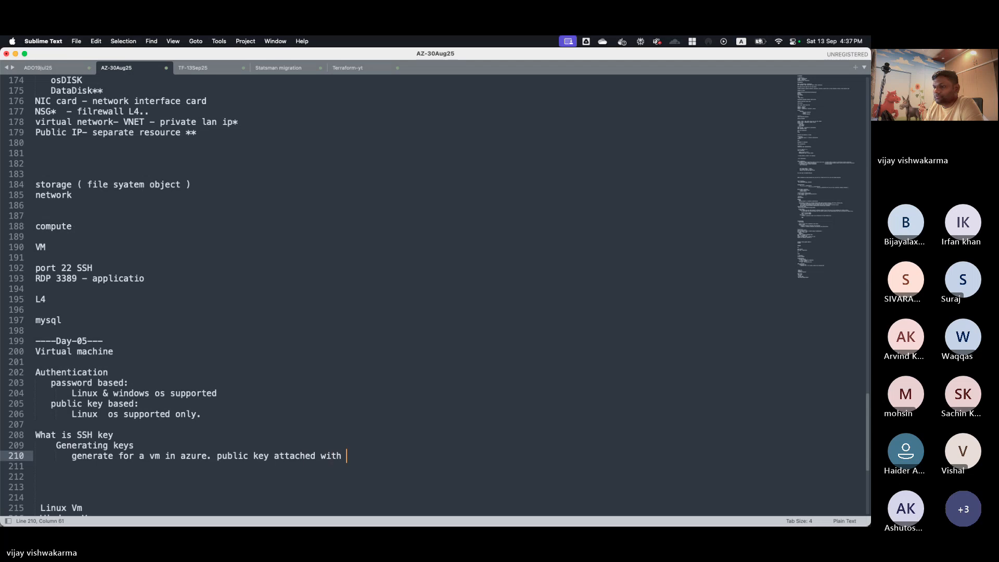
{"action": "type", "text": "vm and pr"}
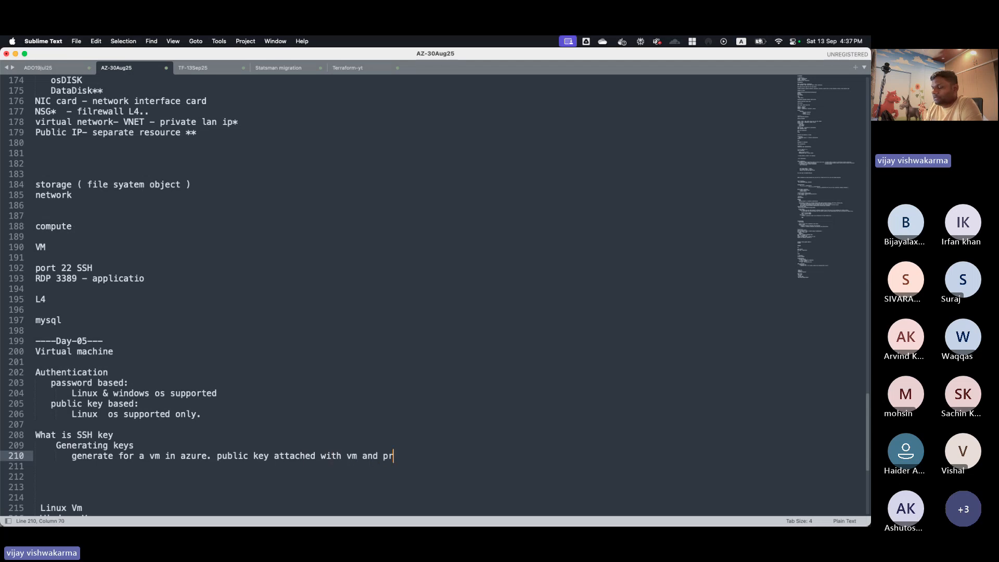
{"action": "type", "text": "ivate key "}
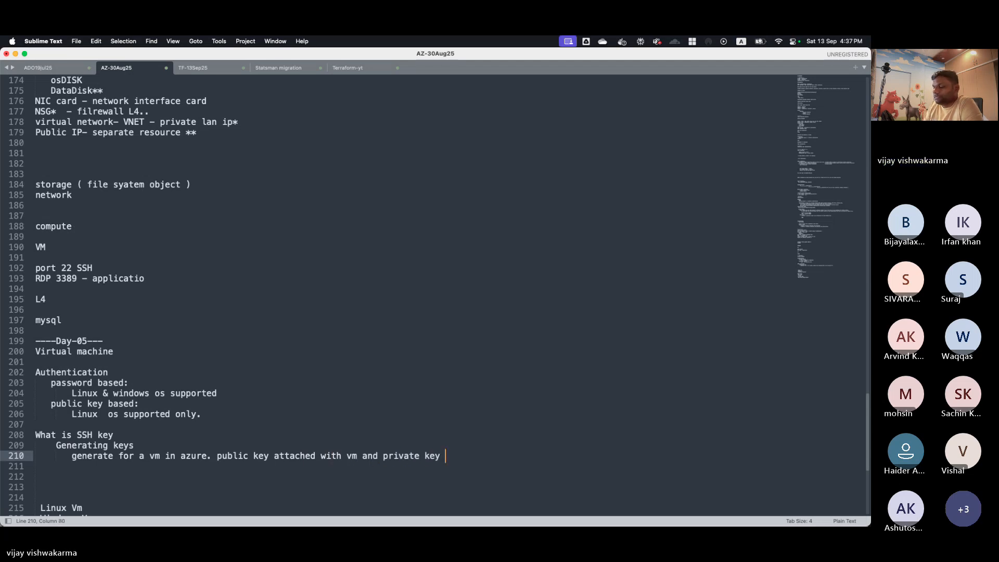
{"action": "type", "text": "gets download"}
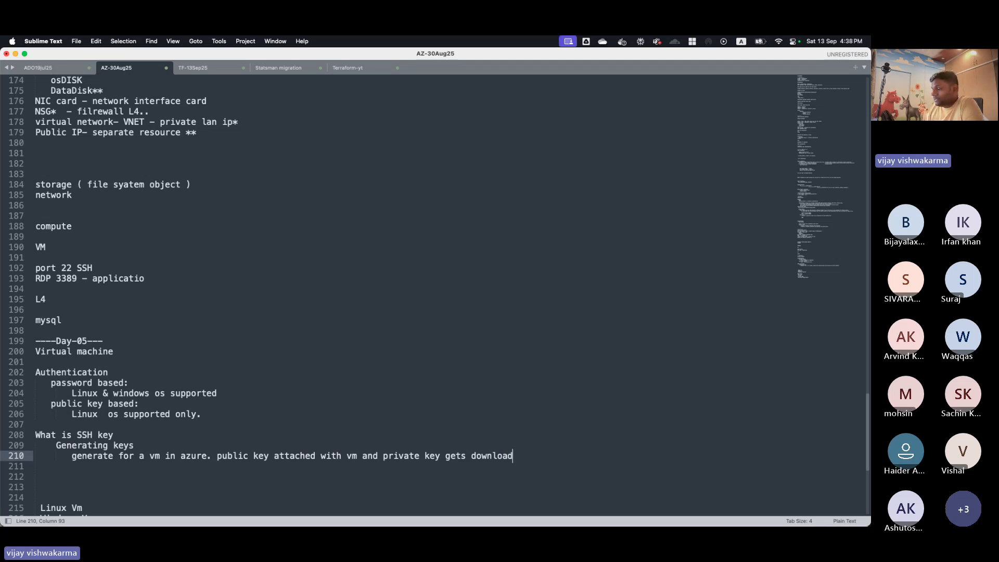
- Add the bracketed remark "[ each vm will have separate keys ]" at the end of the same note
{"action": "type", "text": " [ each v"}
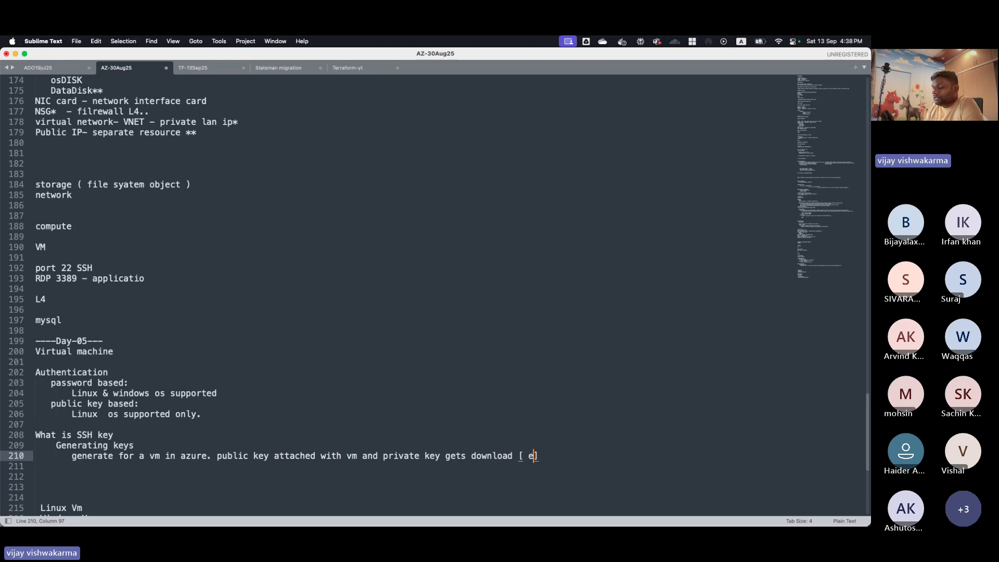
{"action": "type", "text": "m will have s"}
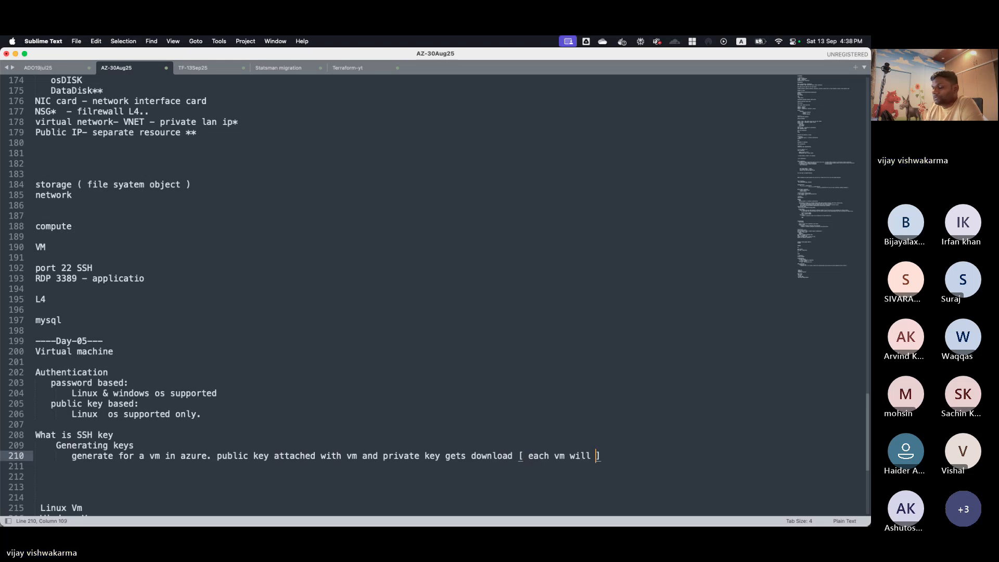
{"action": "type", "text": "eparate key"}
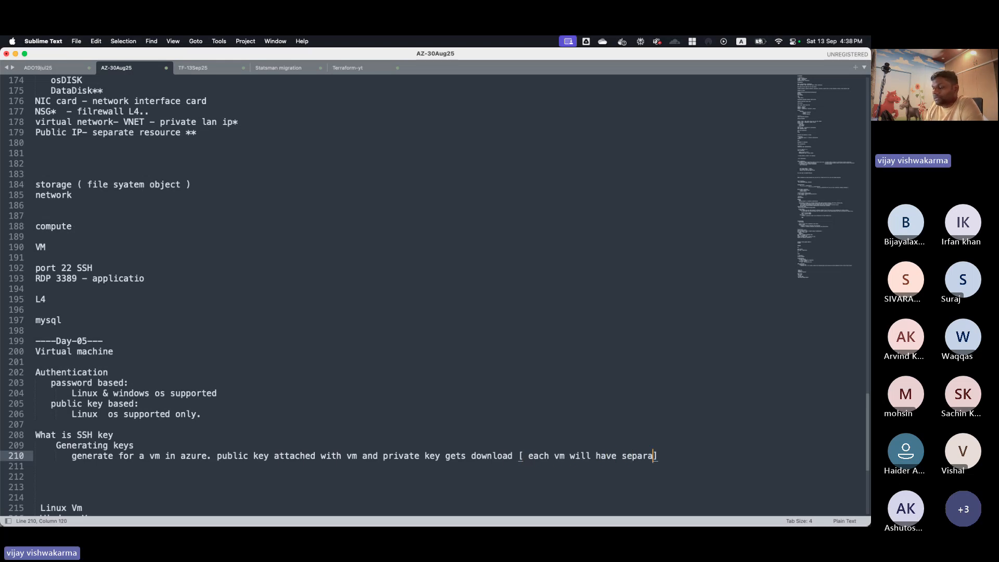
{"action": "type", "text": "s ]"}
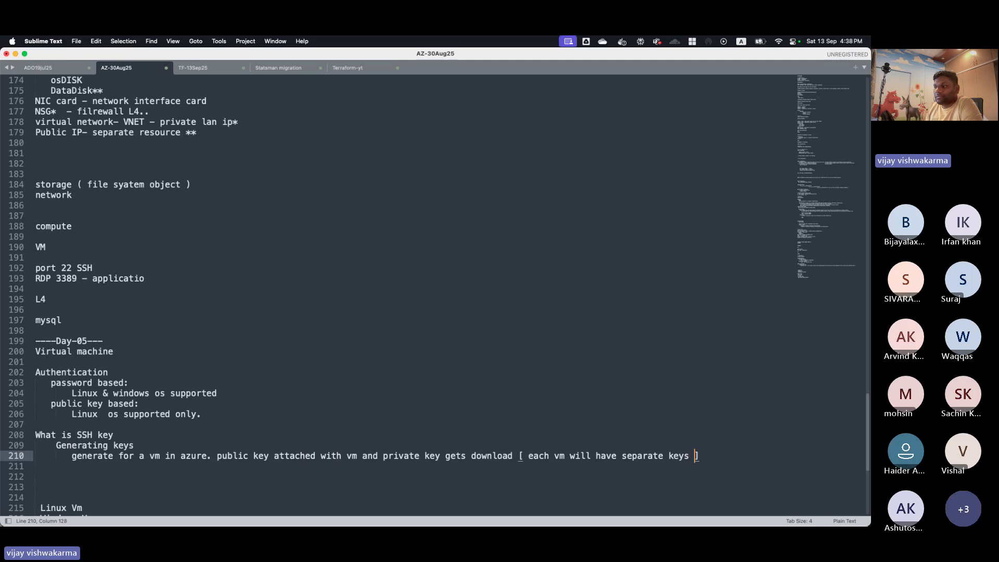
- Add a second note line below it reading "generate for a vm in azure and save public key as ssh-key resource:"
{"action": "key", "text": "Return"}
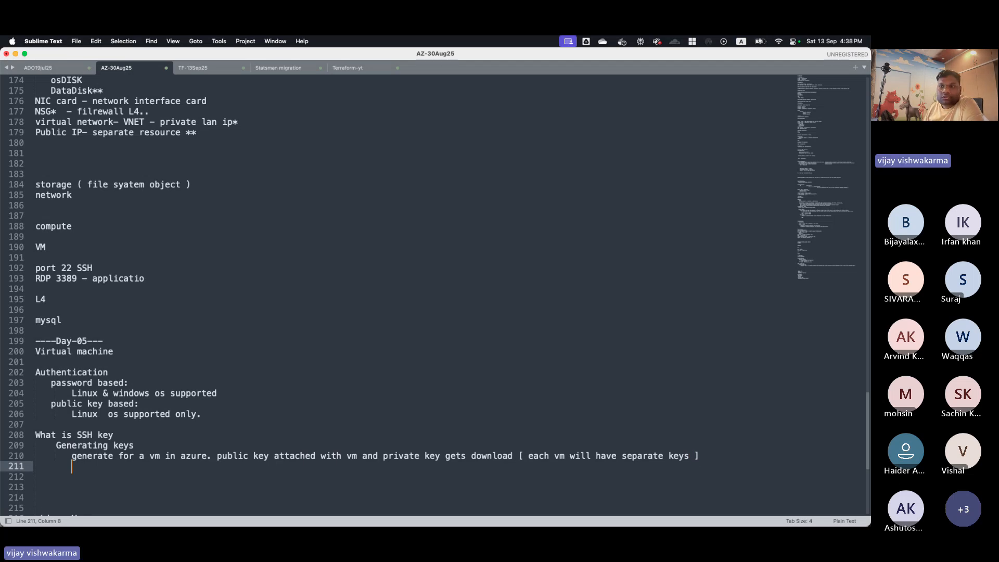
{"action": "type", "text": "gene"}
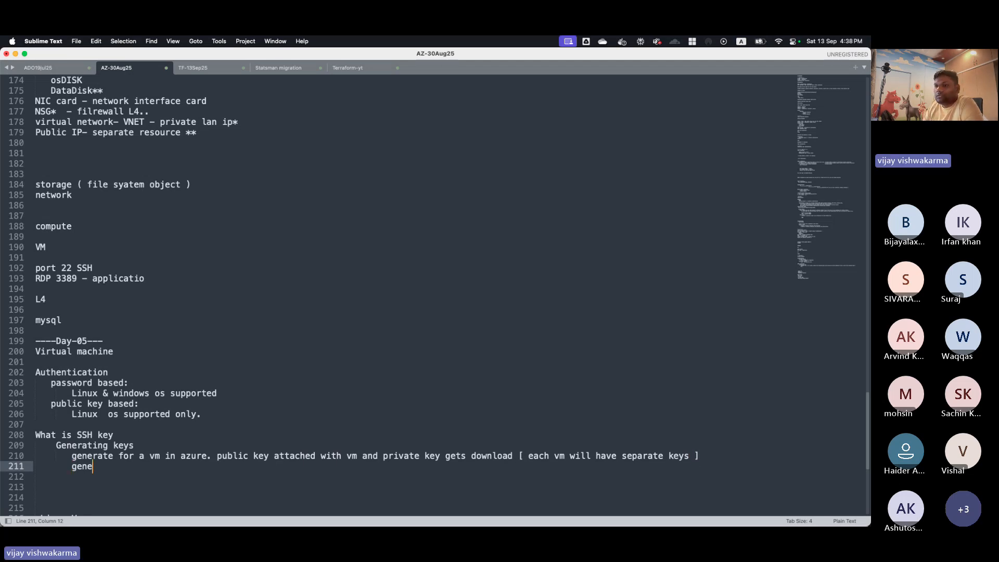
{"action": "type", "text": "rate for"}
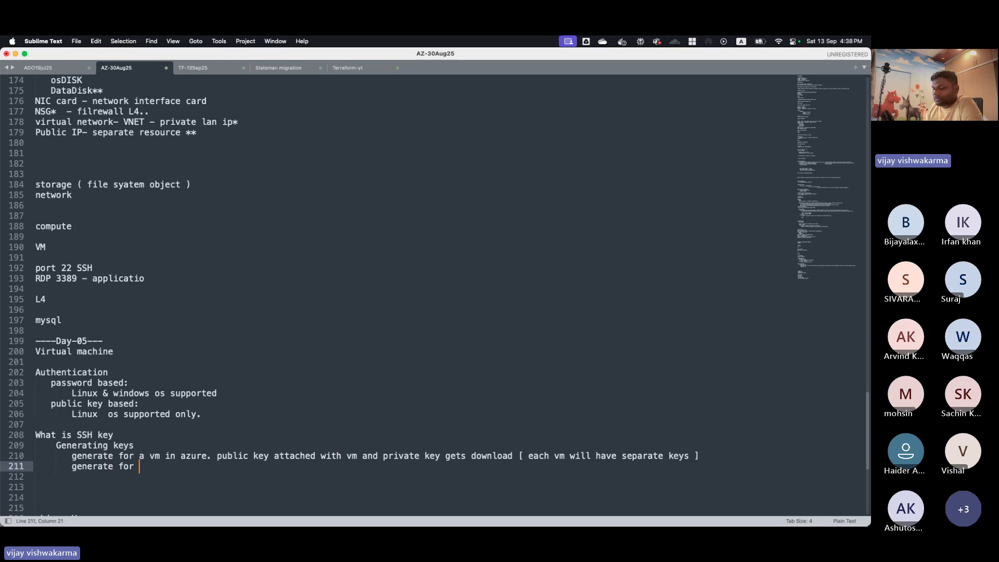
{"action": "type", "text": " a vm in"}
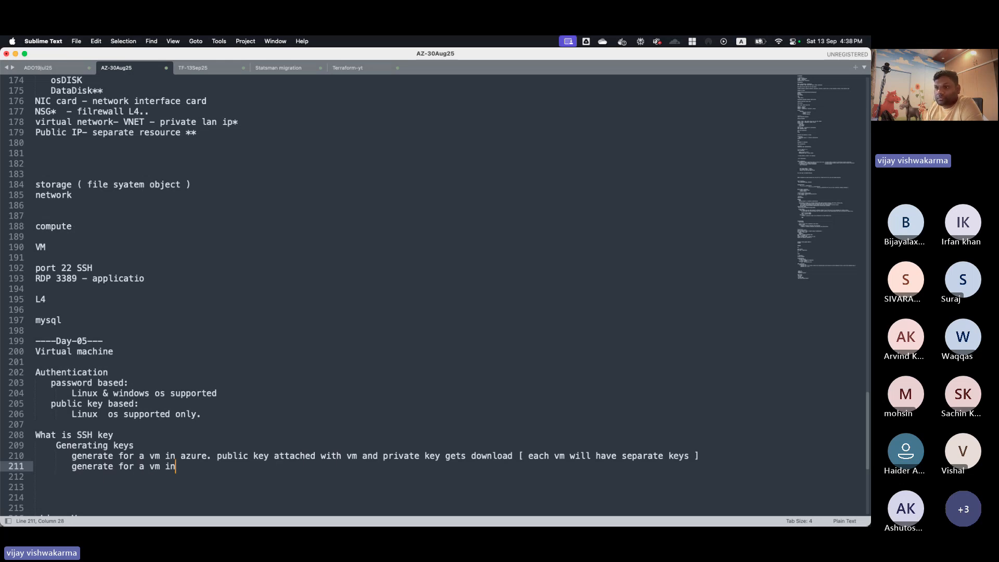
{"action": "type", "text": " azure"}
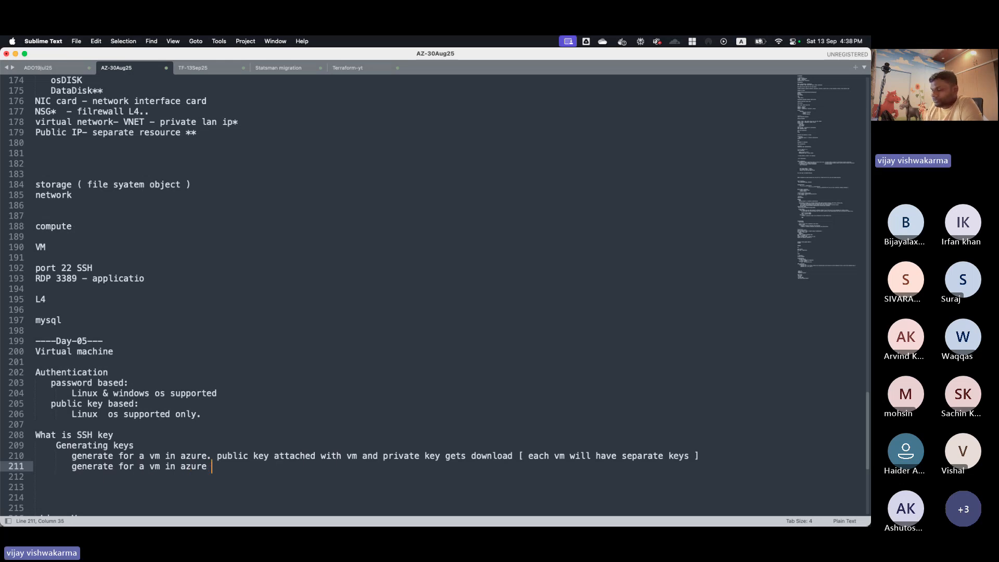
{"action": "type", "text": "."}
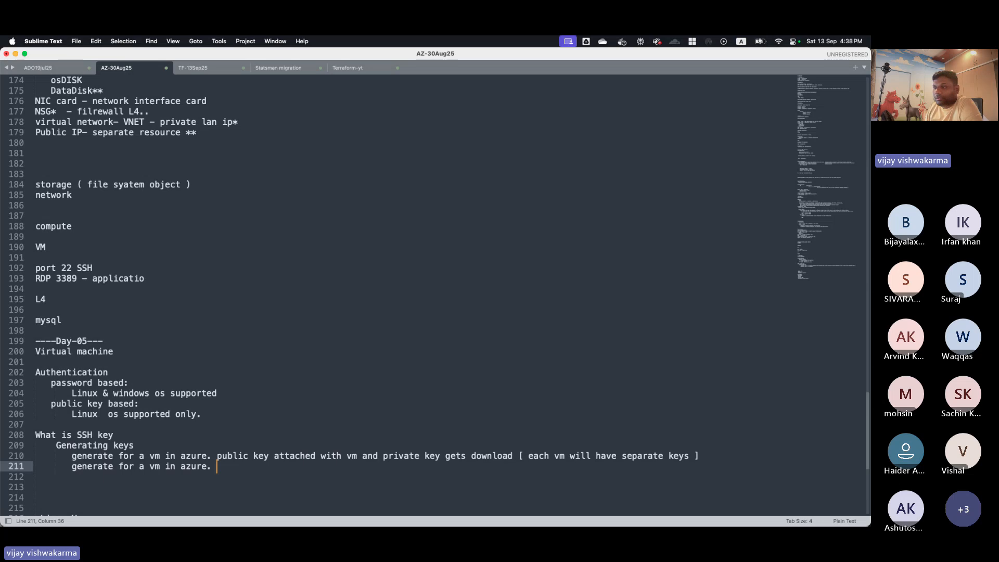
{"action": "key", "text": "BackSpace"}
{"action": "key", "text": "BackSpace"}
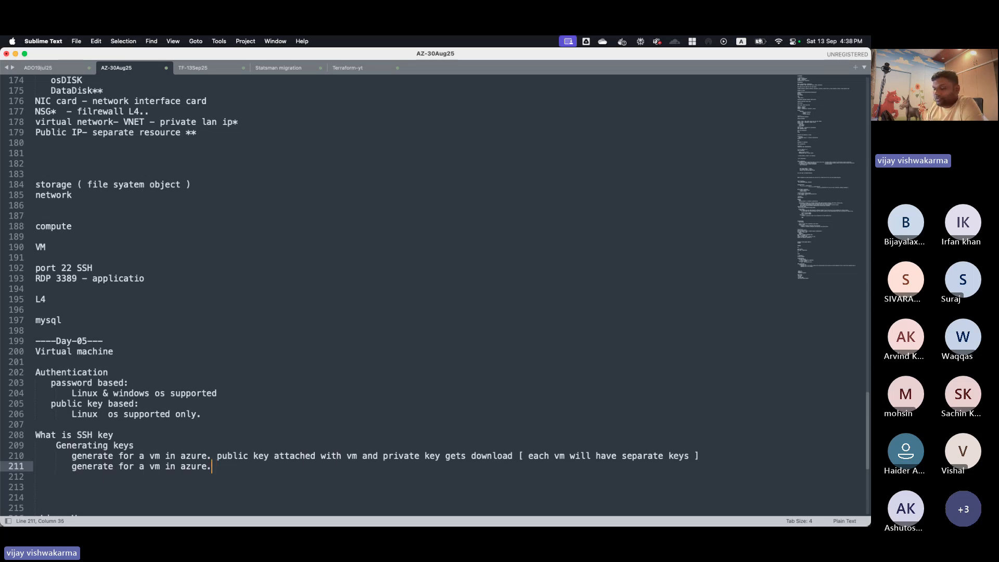
{"action": "type", "text": "and sav"}
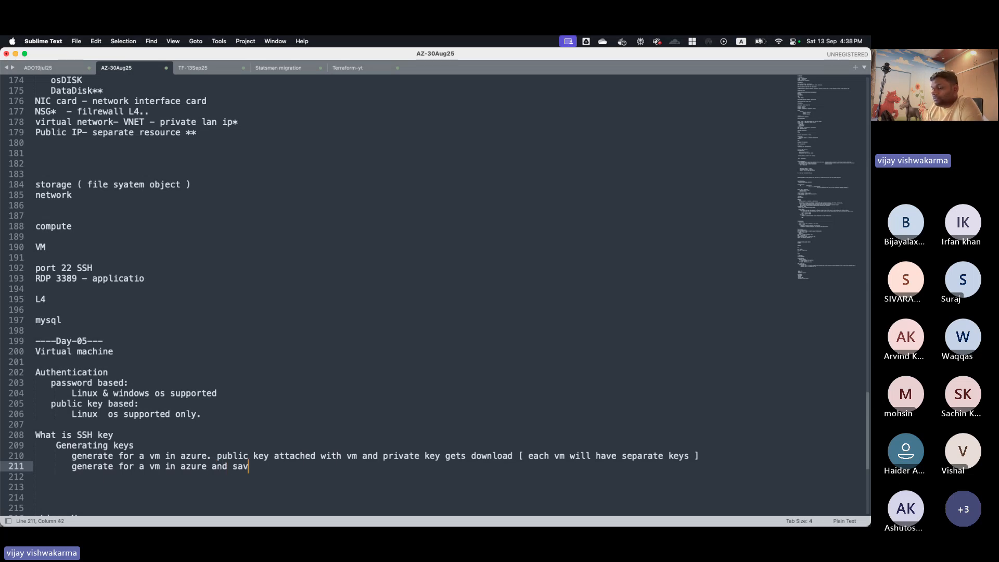
{"action": "type", "text": "e public key "}
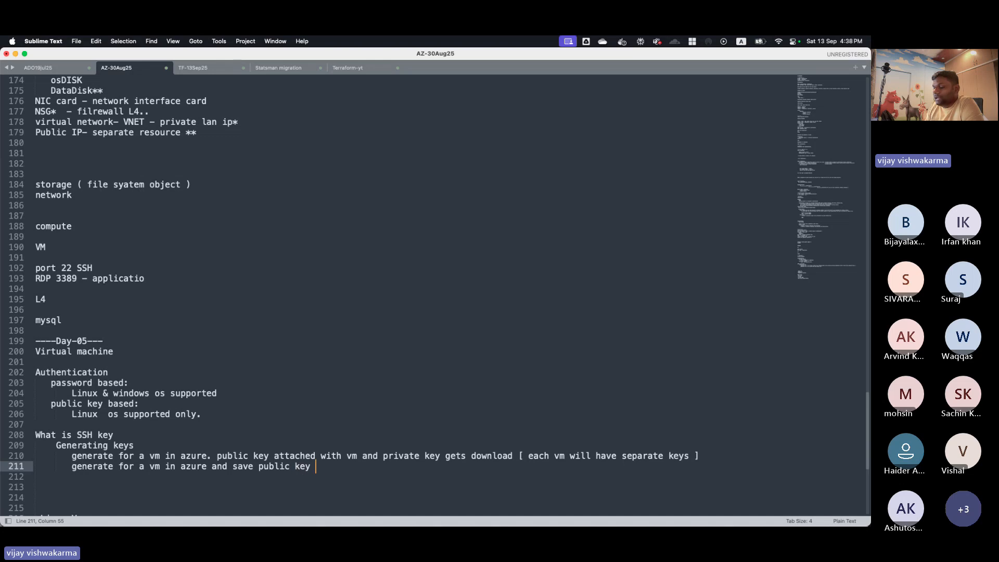
{"action": "type", "text": "as ssh-key "}
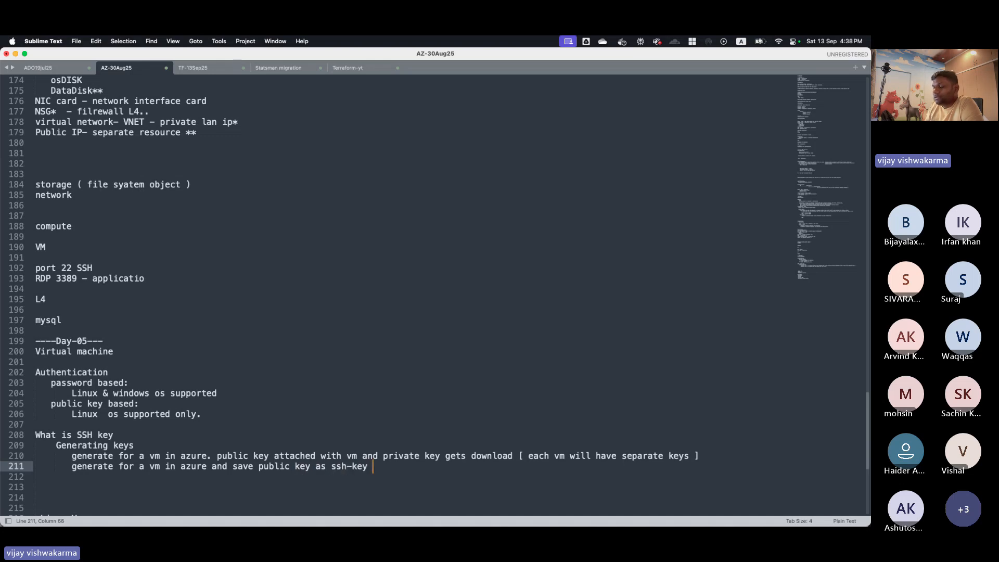
{"action": "type", "text": "resource: "}
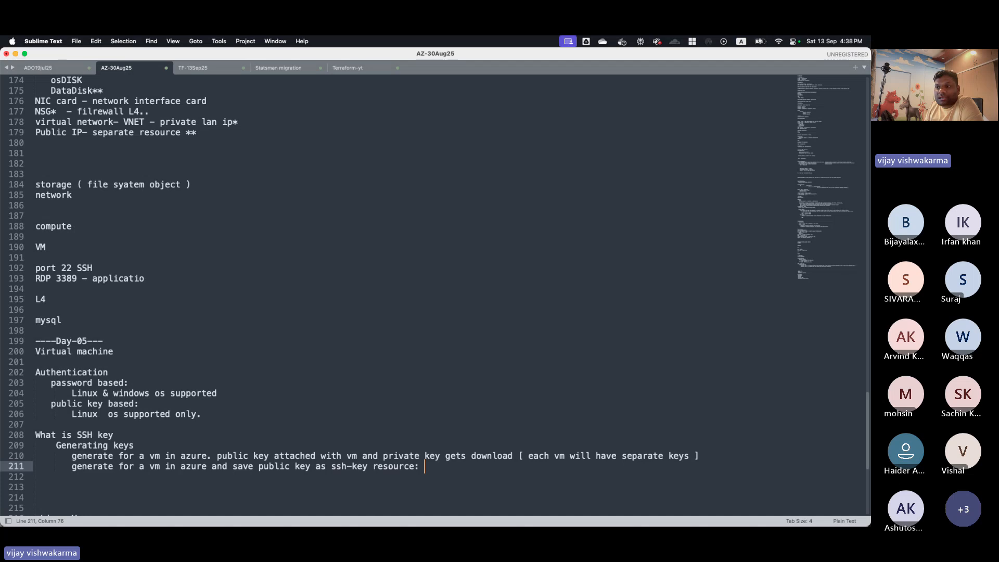
- Complete the second note with "public key stores as a ssh key resource in azure. private key downloads"
{"action": "type", "text": "public key "}
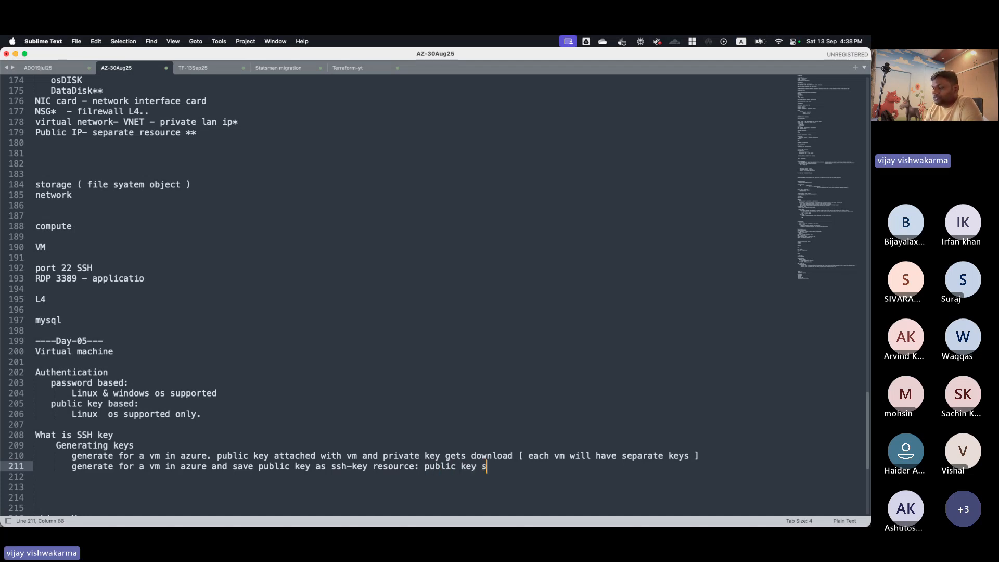
{"action": "type", "text": "stores as a ssh key resource "}
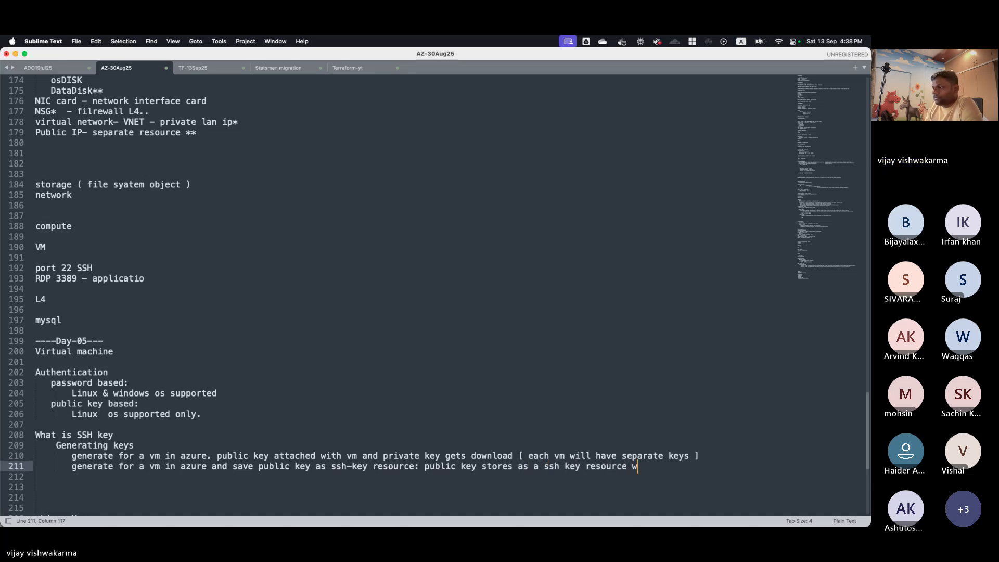
{"action": "type", "text": "in azure."}
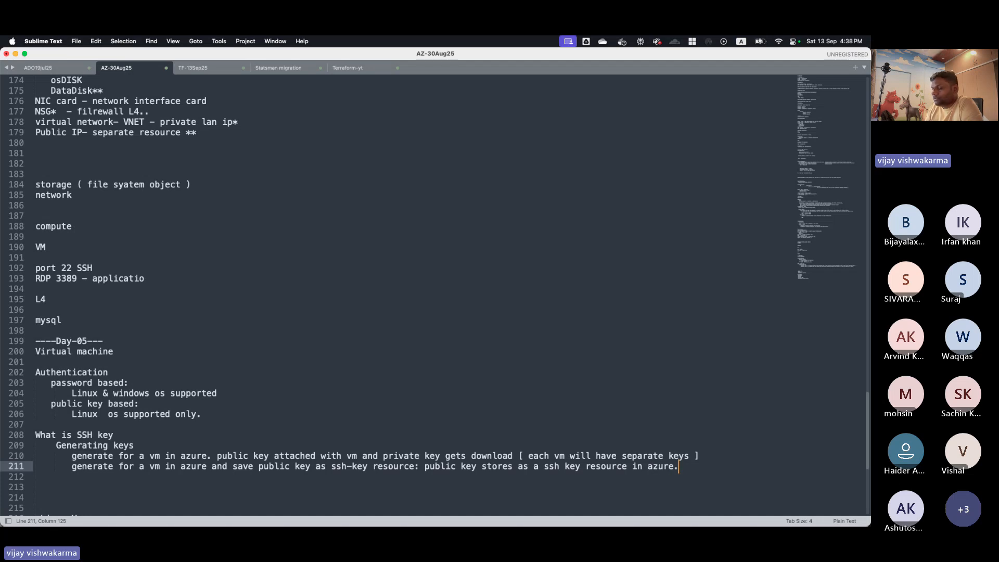
{"action": "type", "text": " private"}
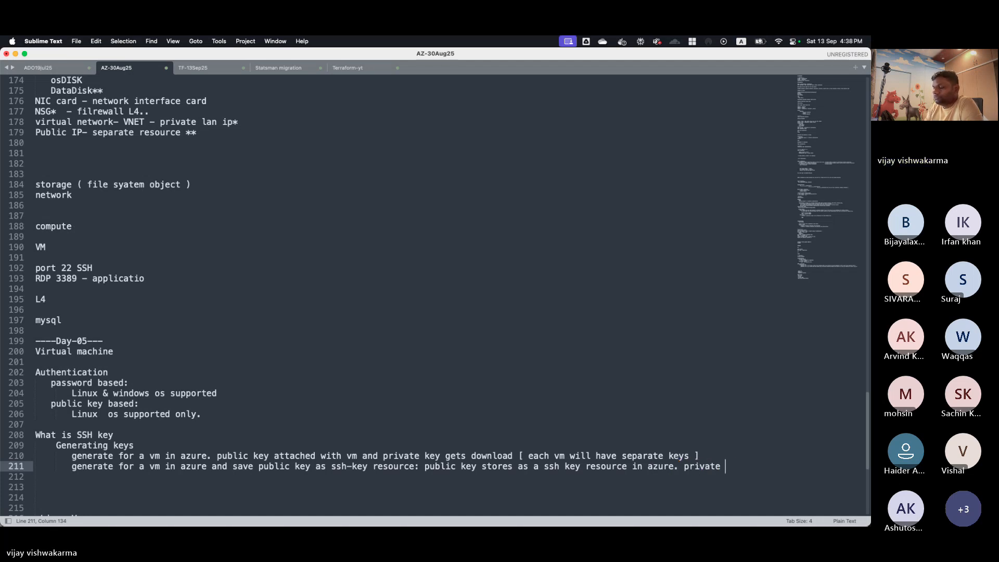
{"action": "type", "text": " key downloads"}
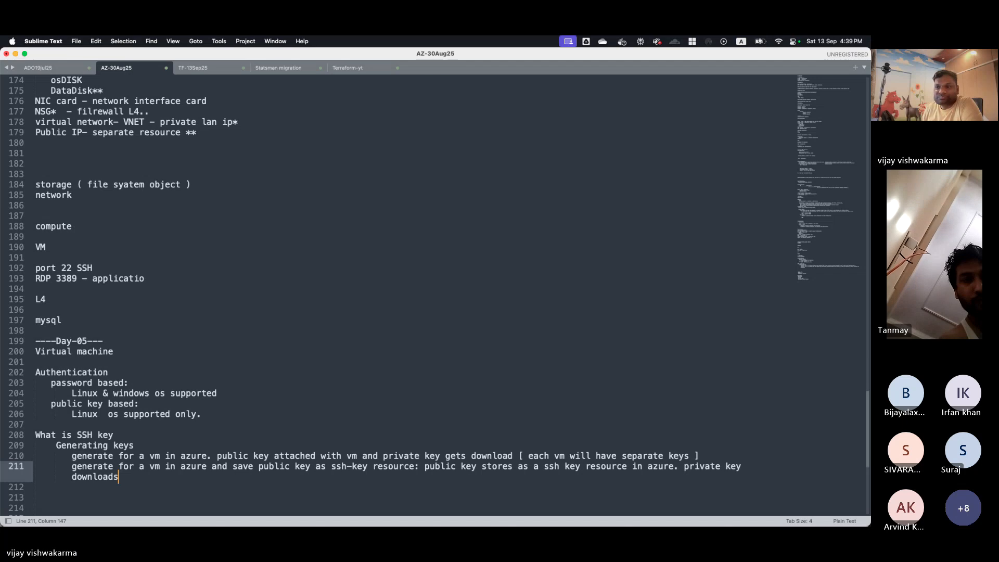
- Leave a blank line below the second note and start another note at the same indent with "generate local"
{"action": "key", "text": "Return"}
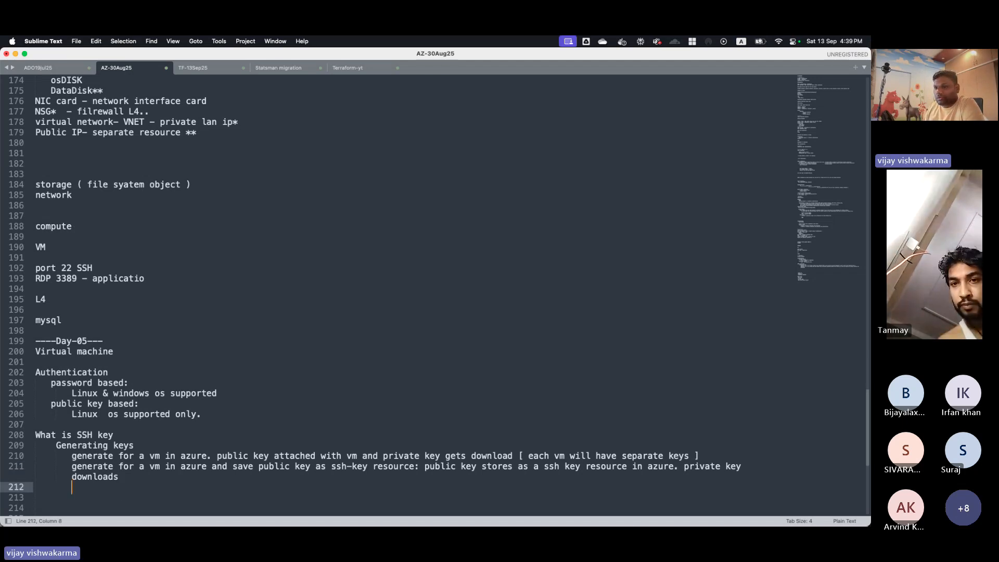
{"action": "key", "text": "Return"}
{"action": "type", "text": "gene"}
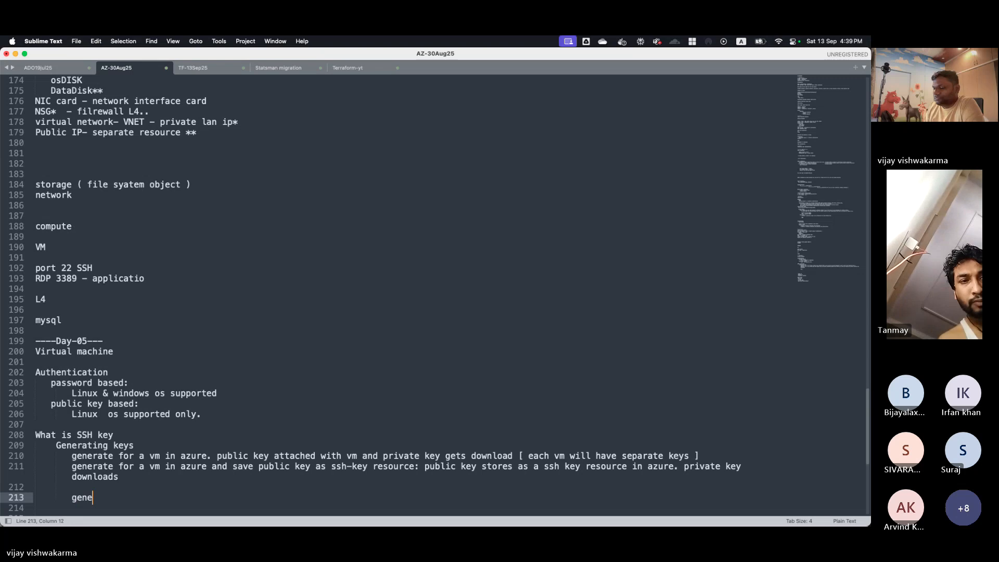
{"action": "type", "text": "rate local"}
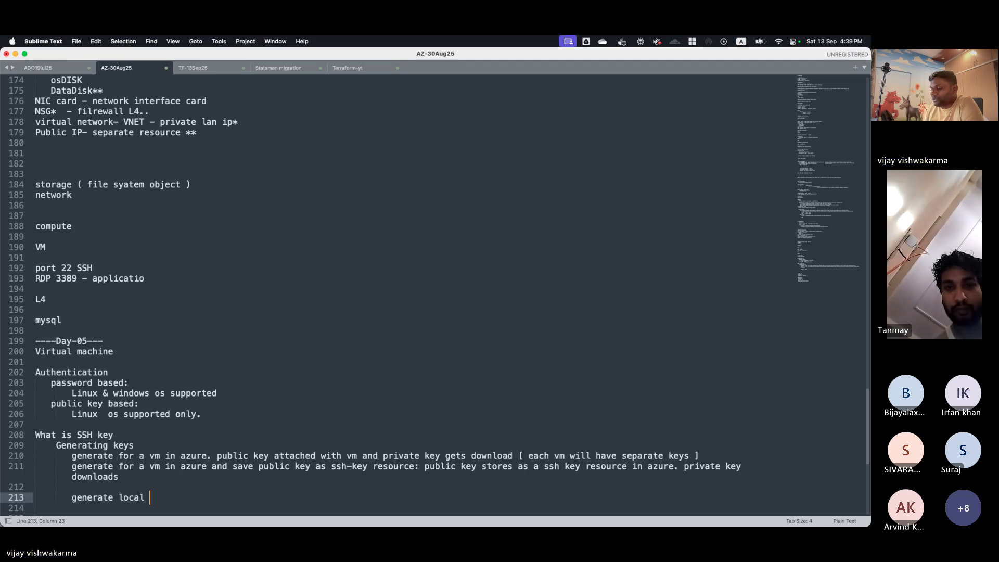
{"action": "type", "text": "save public"}
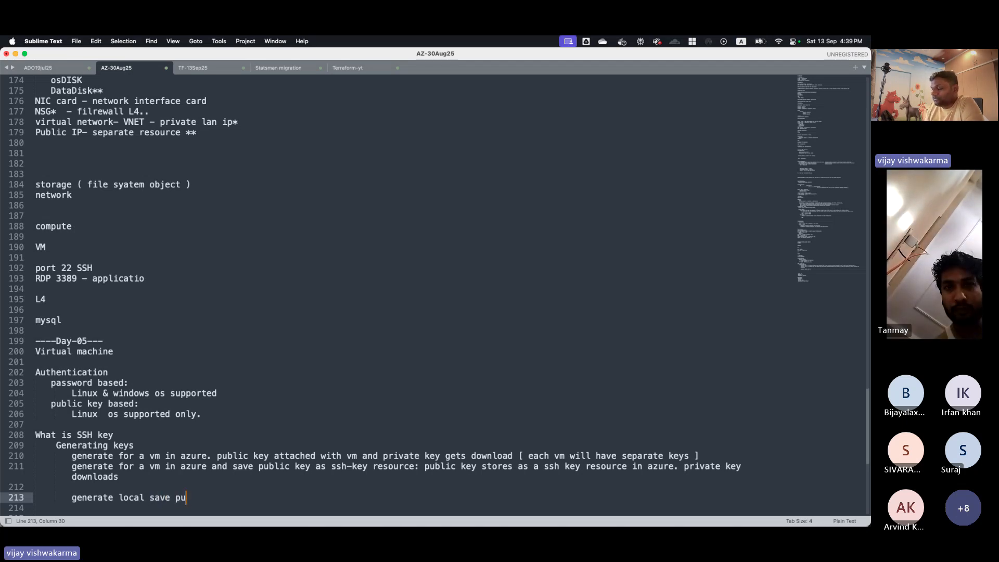
{"action": "key", "text": "BackSpace"}
{"action": "key", "text": "BackSpace"}
{"action": "key", "text": "BackSpace"}
{"action": "key", "text": "BackSpace"}
{"action": "key", "text": "BackSpace"}
{"action": "key", "text": "BackSpace"}
{"action": "key", "text": "BackSpace"}
{"action": "key", "text": "BackSpace"}
{"action": "key", "text": "BackSpace"}
{"action": "key", "text": "BackSpace"}
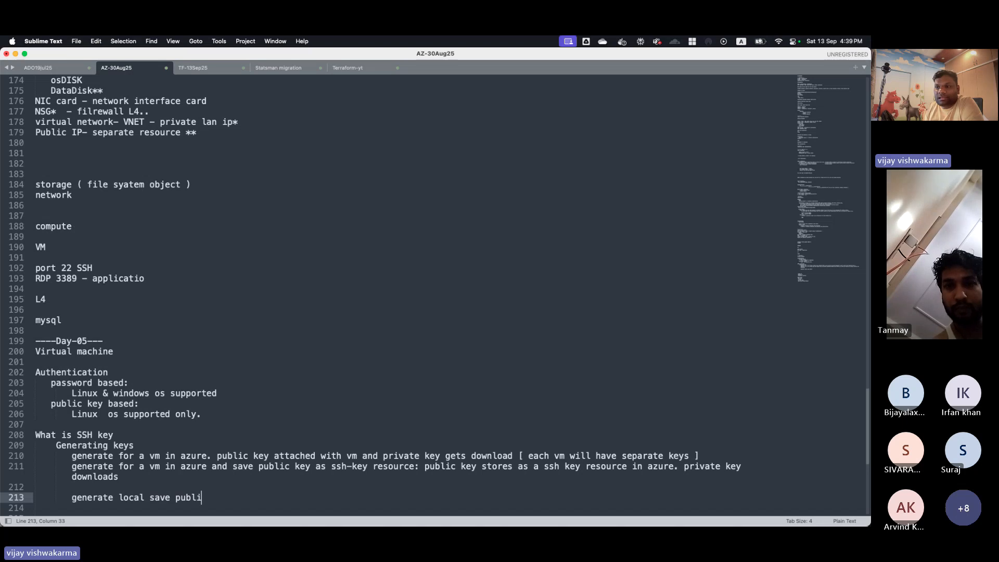
{"action": "key", "text": "BackSpace"}
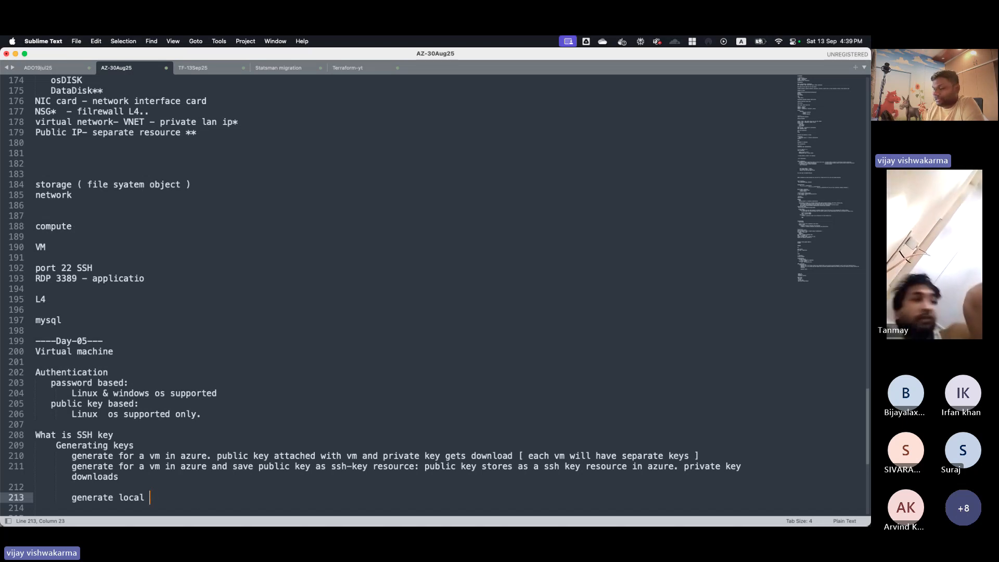
- Complete the third note so it reads "generate local apply public key in vm"
{"action": "type", "text": "apply "}
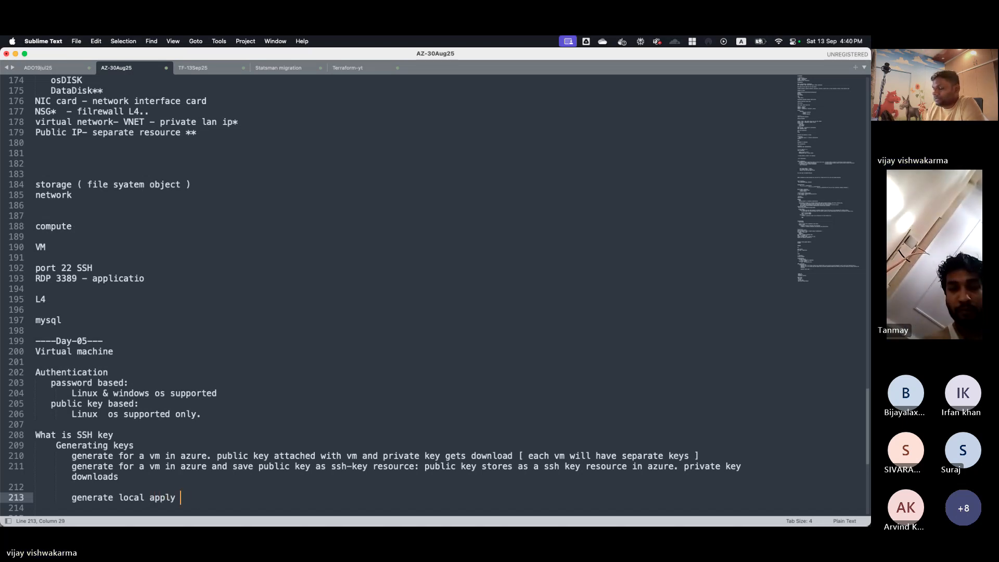
{"action": "type", "text": "public key in vm"}
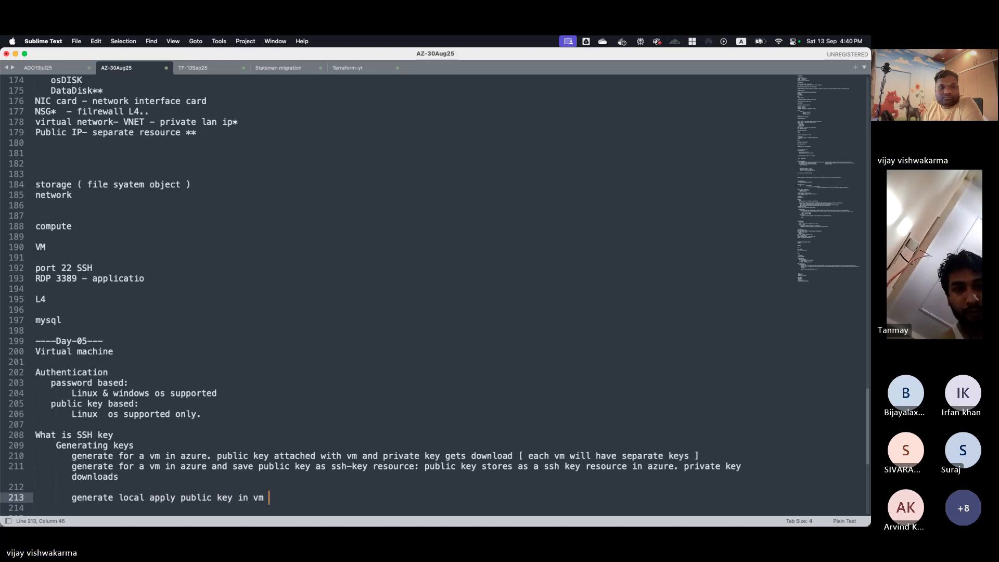
{"action": "key", "text": "BackSpace"}
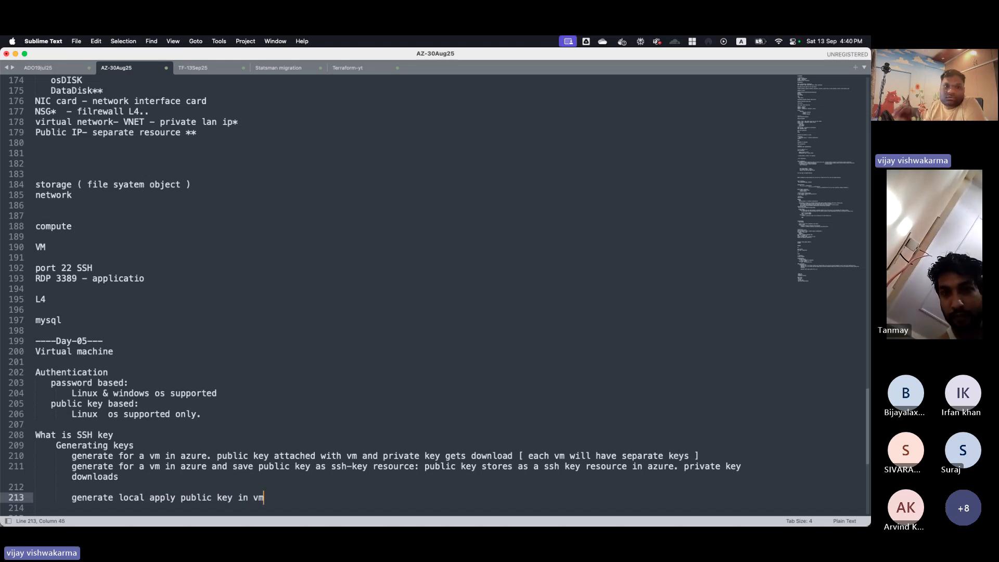
{"action": "type", "text": ":"}
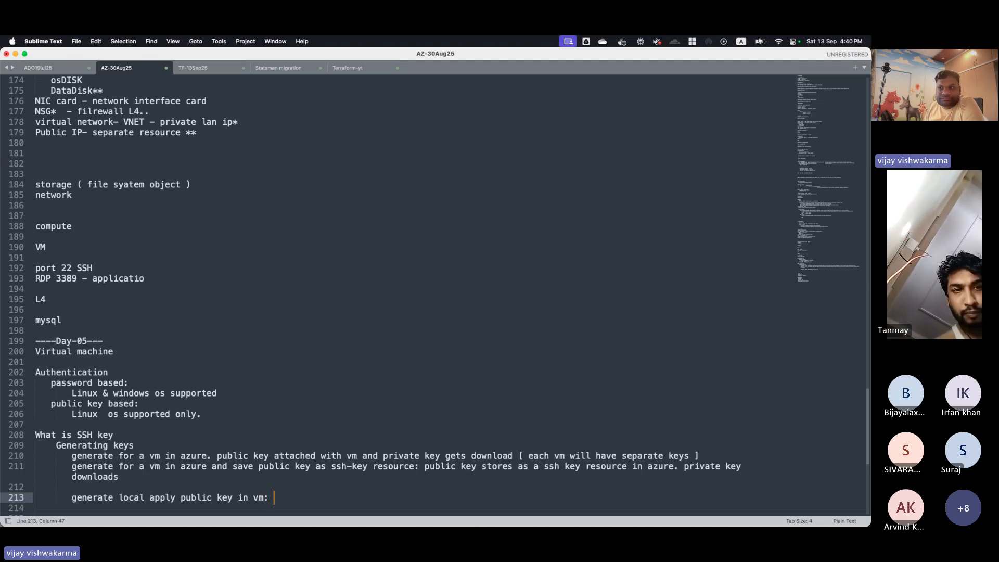
{"action": "key", "text": "BackSpace"}
{"action": "key", "text": "BackSpace"}
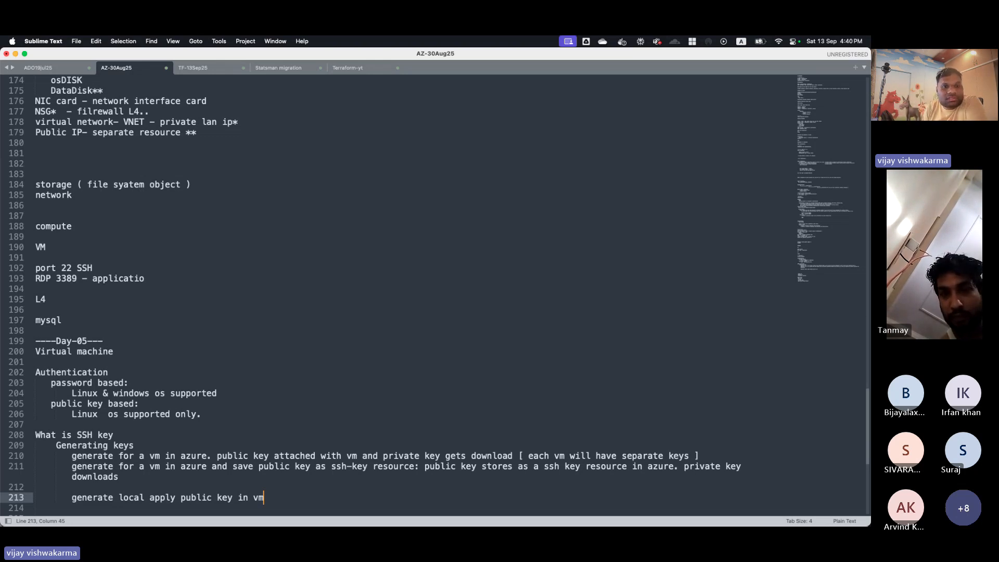
- Add a note line below it reading "generate local and upload public key as ssh key esource in azure."
{"action": "key", "text": "Return"}
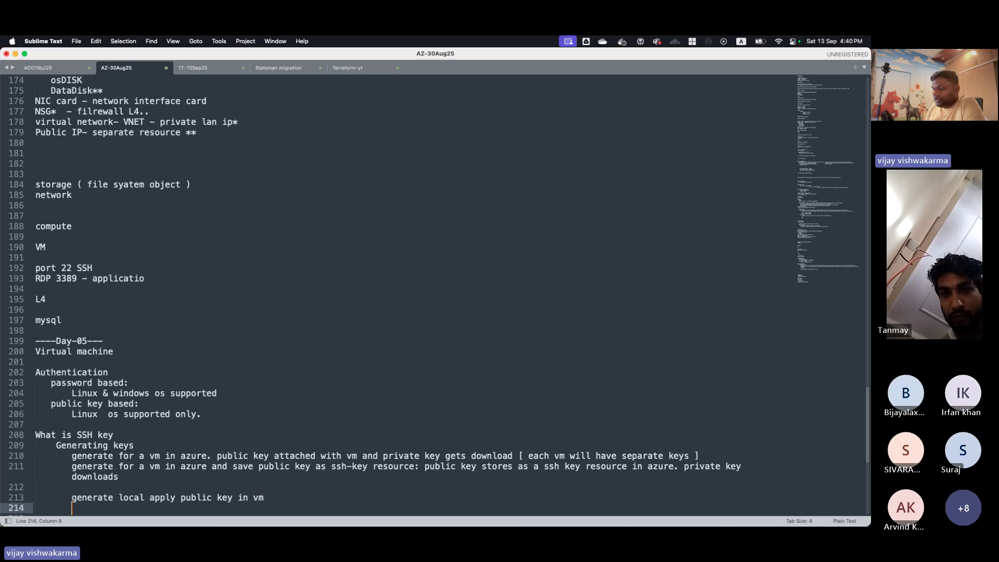
{"action": "type", "text": "generate "}
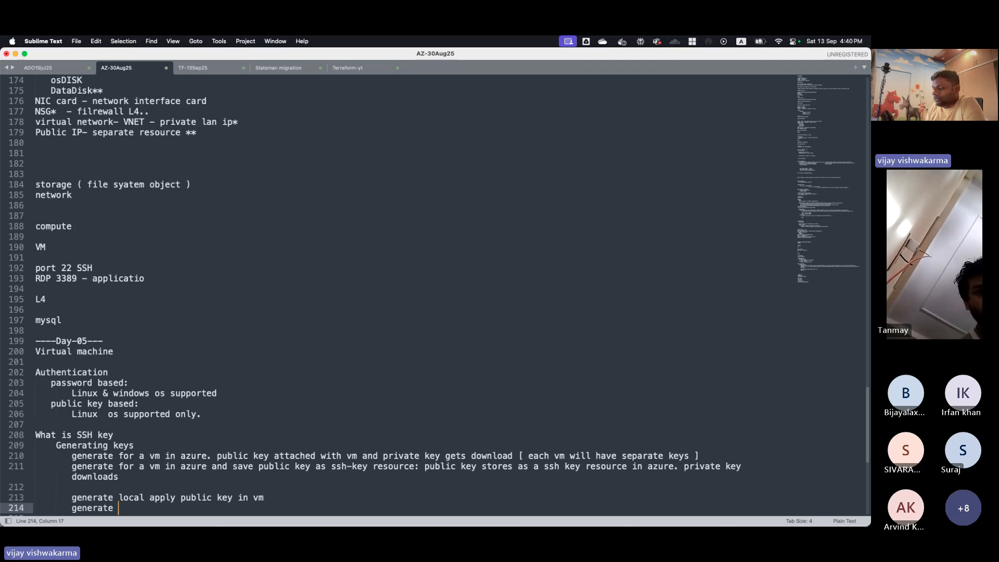
{"action": "type", "text": "local and "}
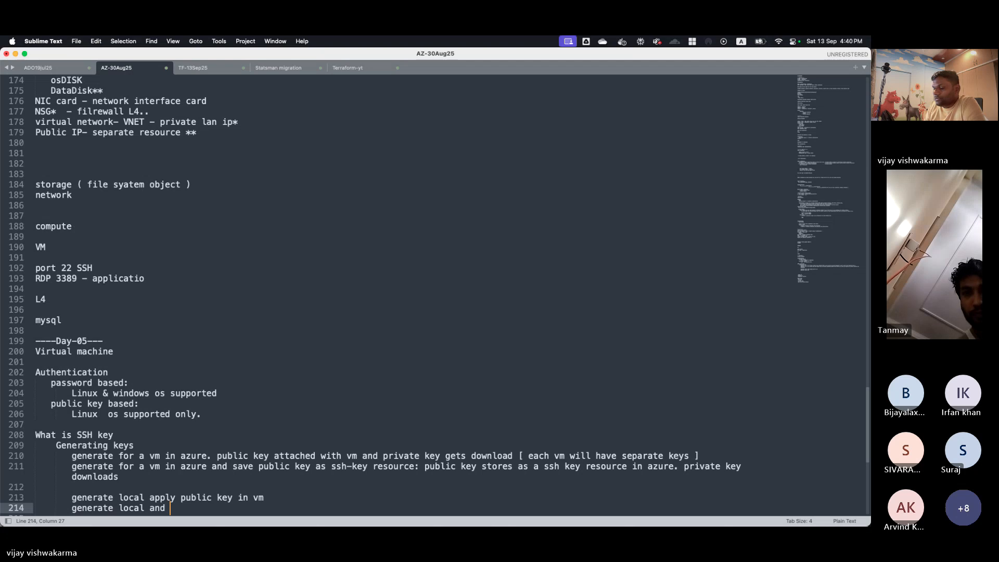
{"action": "type", "text": "uploa"}
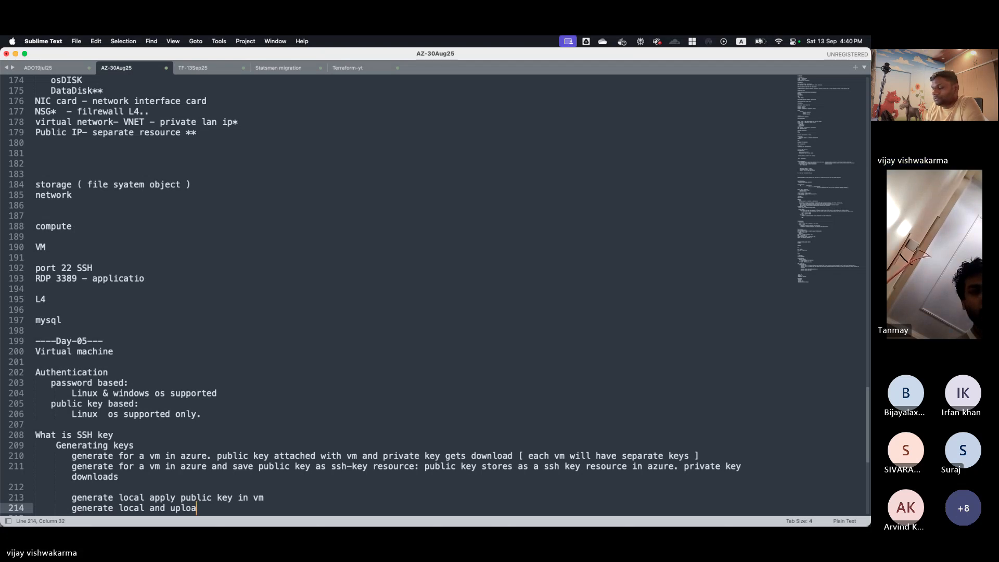
{"action": "type", "text": "d public k"}
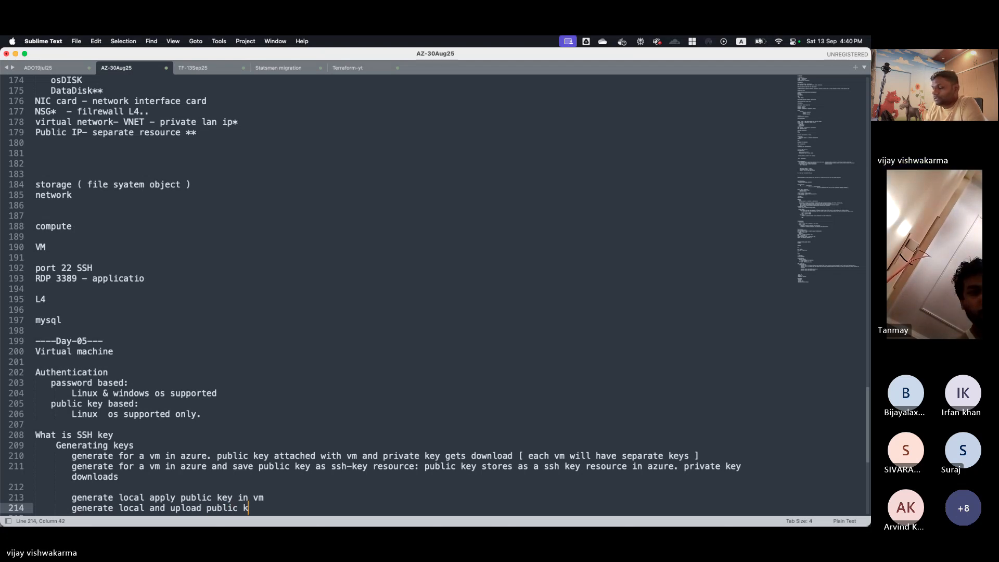
{"action": "type", "text": "ey as ssh"}
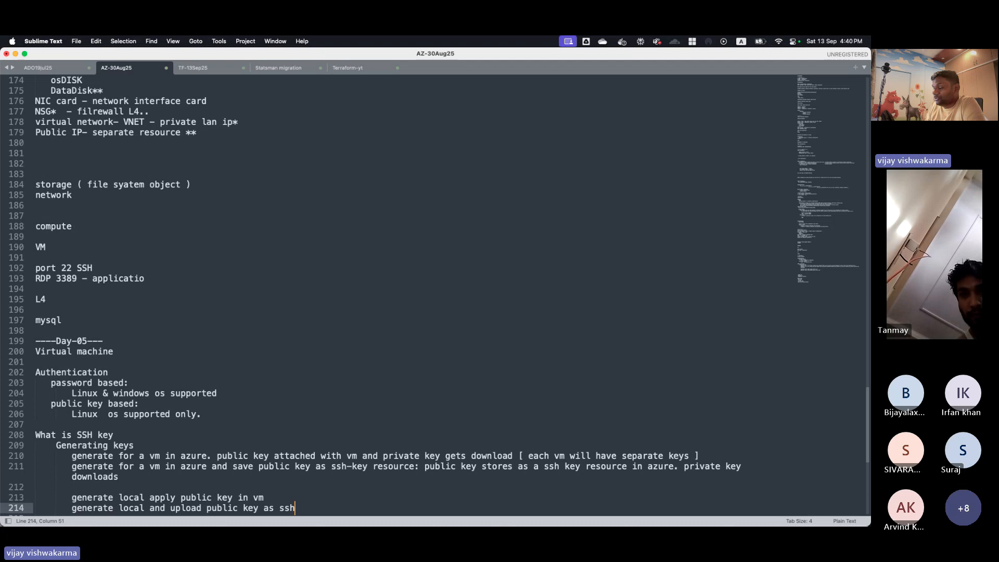
{"action": "type", "text": " key esourc"}
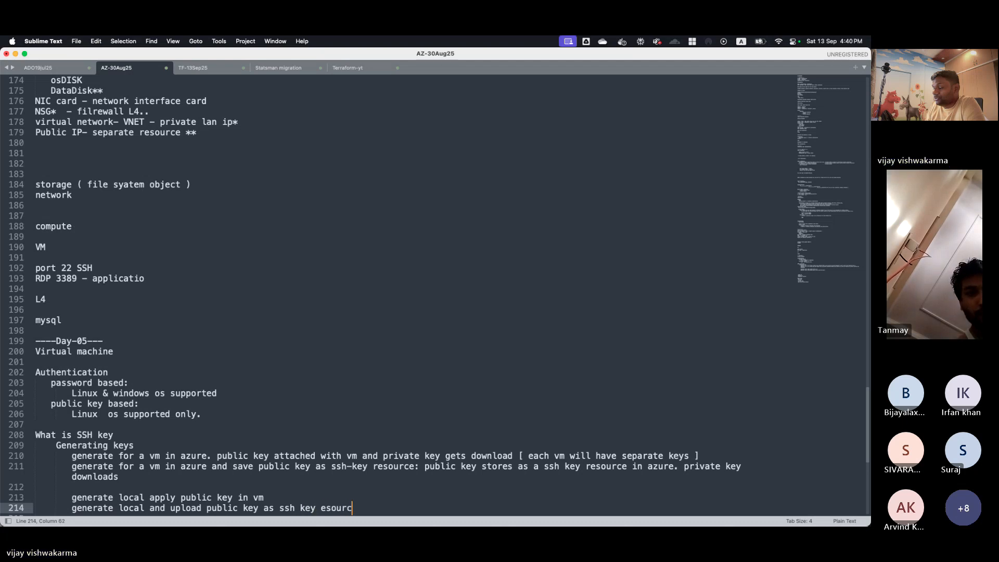
{"action": "type", "text": "e"}
{"action": "left_click_drag", "start_coordinate": [242, 466], "coordinate": [415, 465]}
{"action": "left_click", "coordinate": [384, 502]}
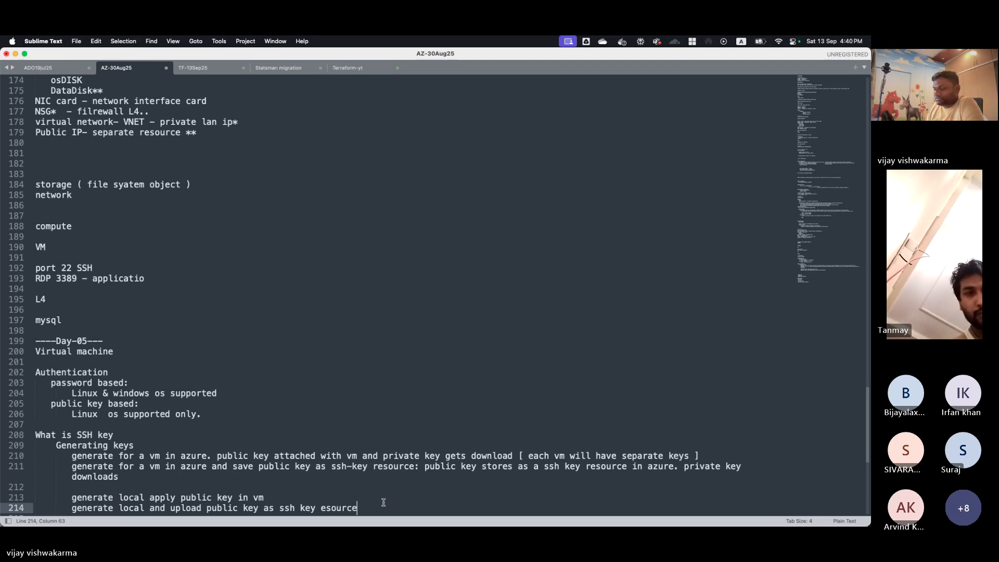
{"action": "type", "text": "in azure"}
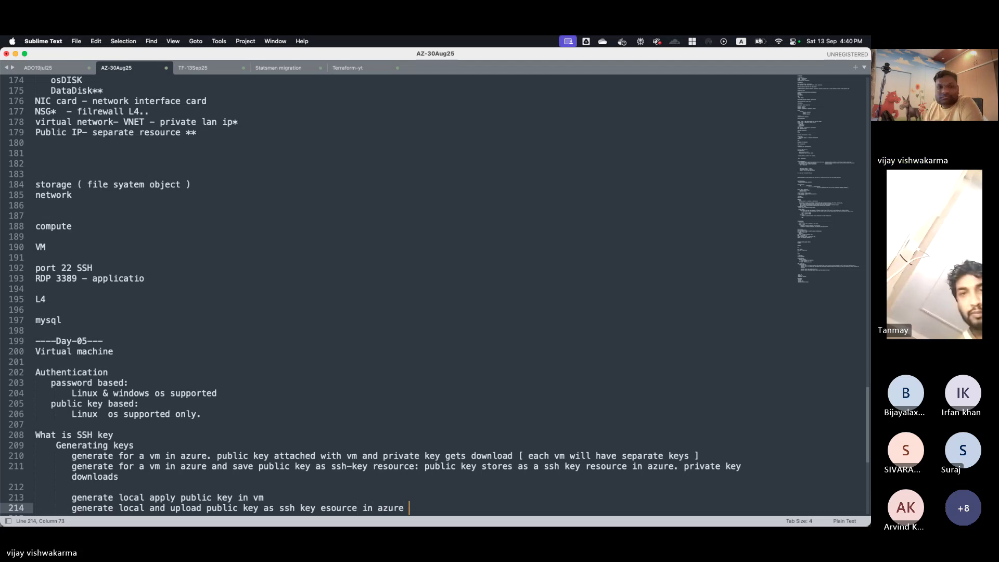
{"action": "key", "text": "BackSpace"}
{"action": "type", "text": "."}
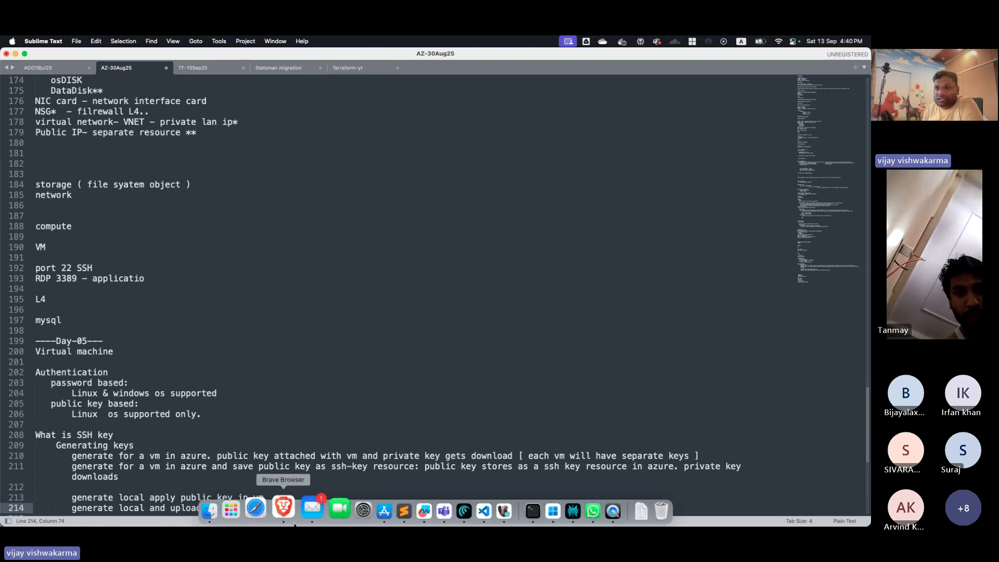
- Switch to the Brave browser and replace the VM's administrator username with the administrator's first name
{"action": "mouse_move", "coordinate": [446, 522]}
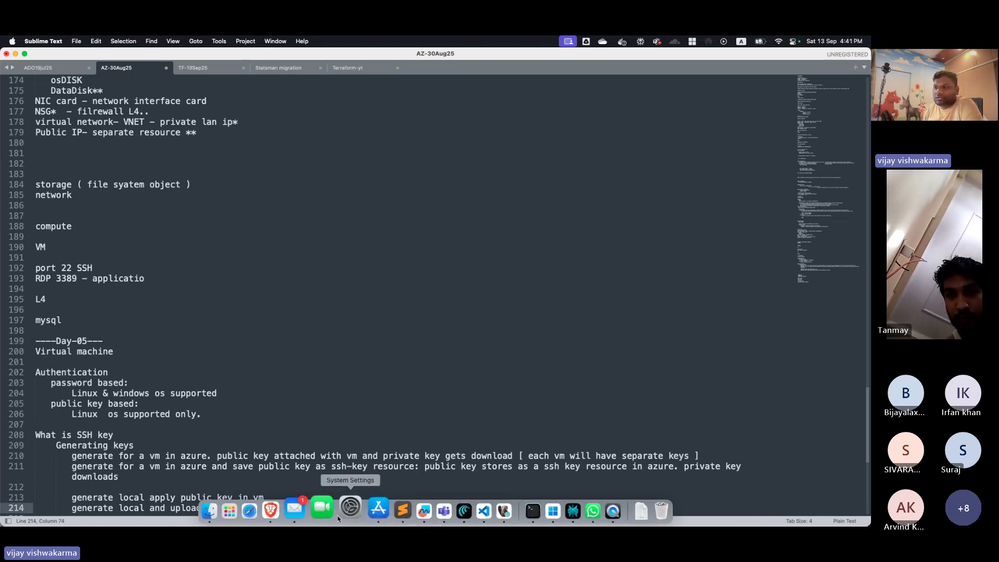
{"action": "left_click", "coordinate": [287, 510]}
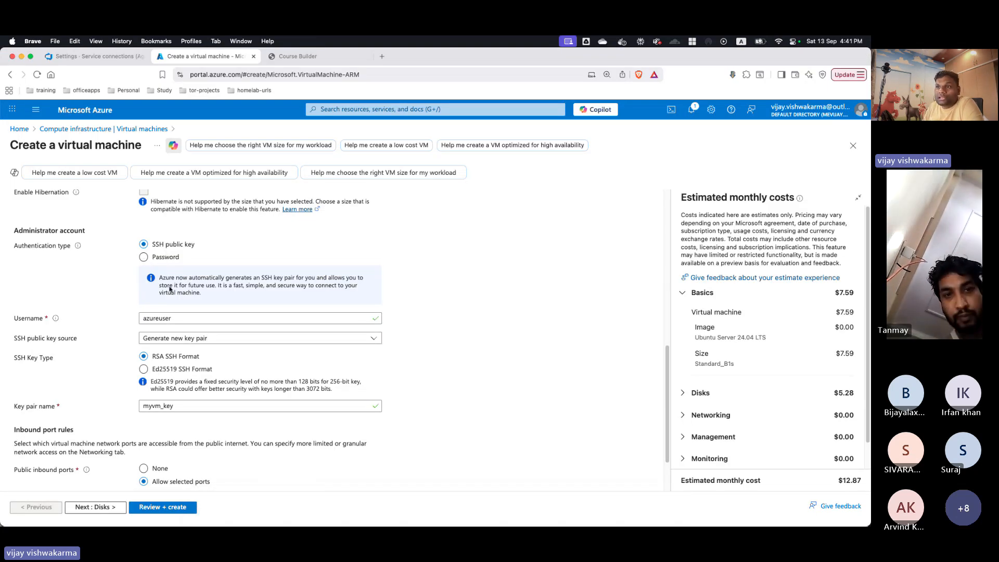
{"action": "double_click", "coordinate": [172, 318]}
{"action": "type", "text": "vijay"}
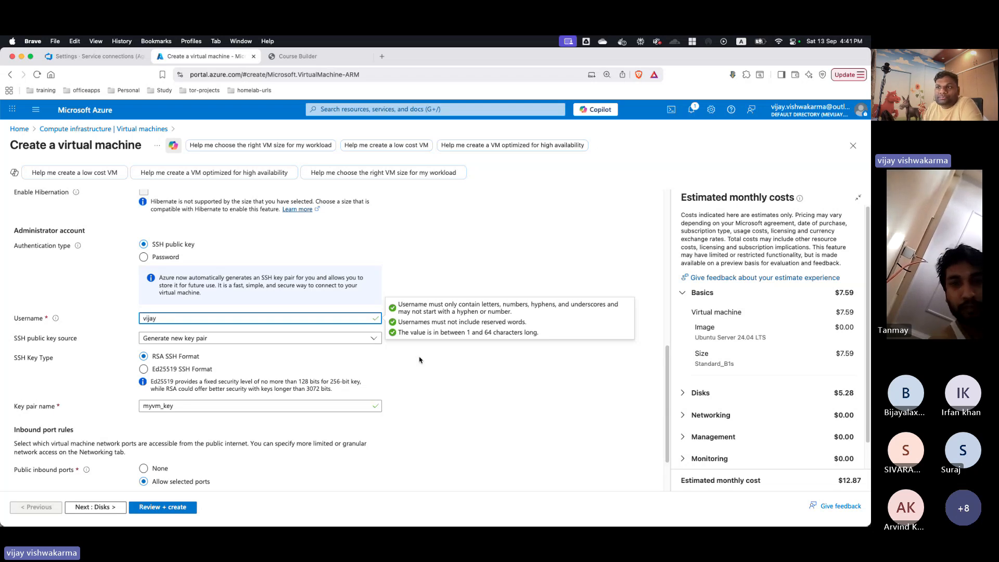
{"action": "left_click", "coordinate": [395, 361]}
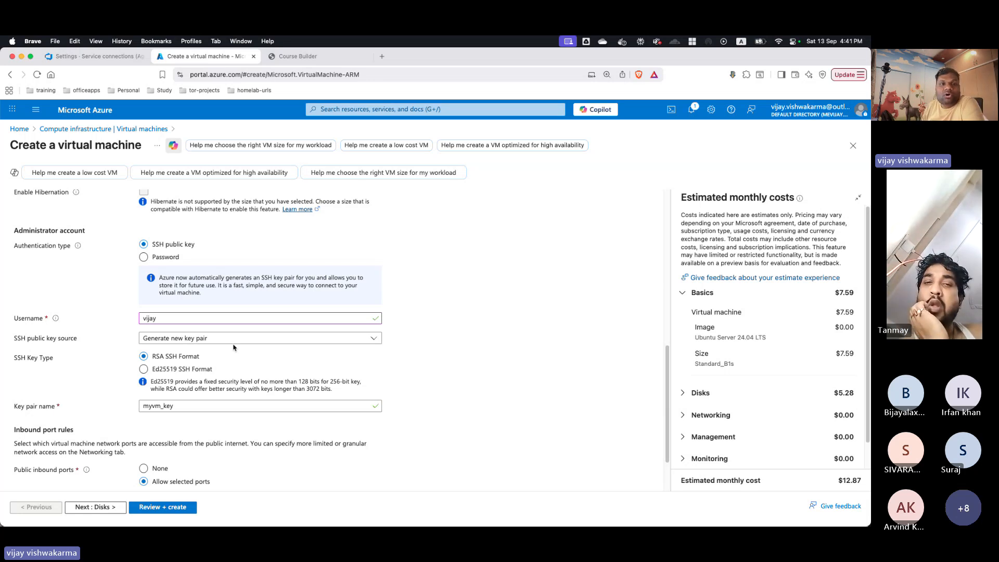
- Name the key pair azure and choose Ed25519 SSH Format as its SSH key type
{"action": "double_click", "coordinate": [190, 405]}
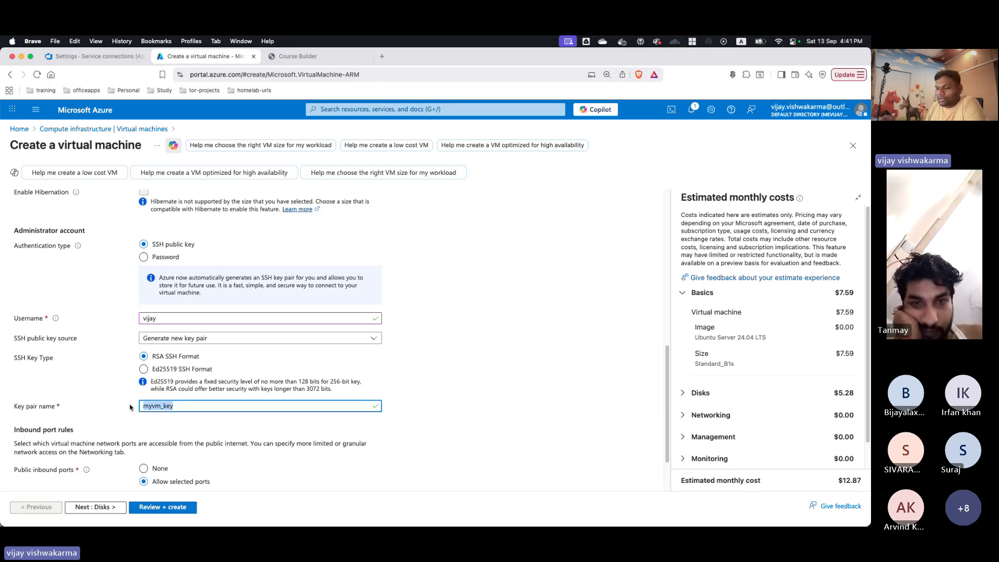
{"action": "type", "text": "azure"}
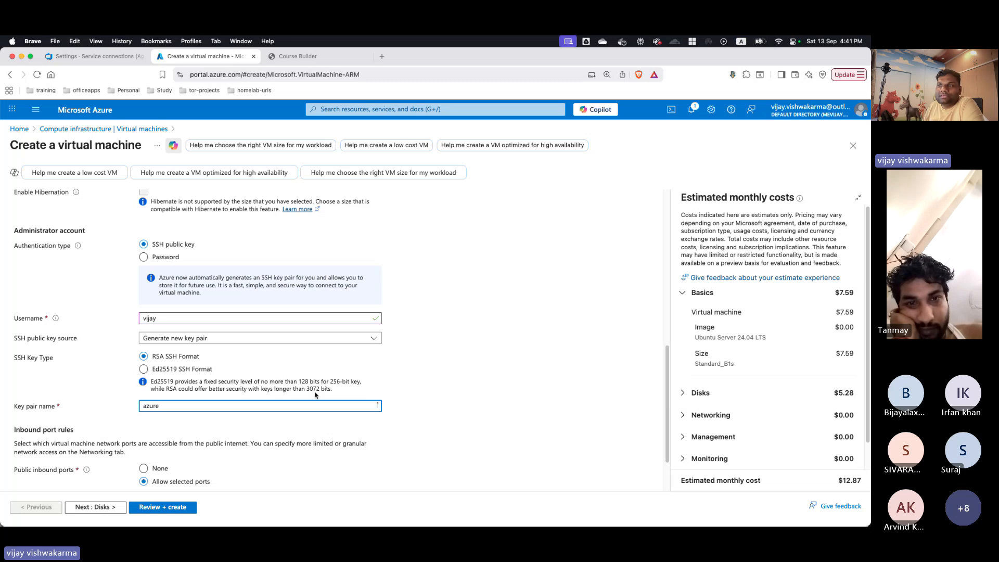
{"action": "left_click", "coordinate": [479, 380]}
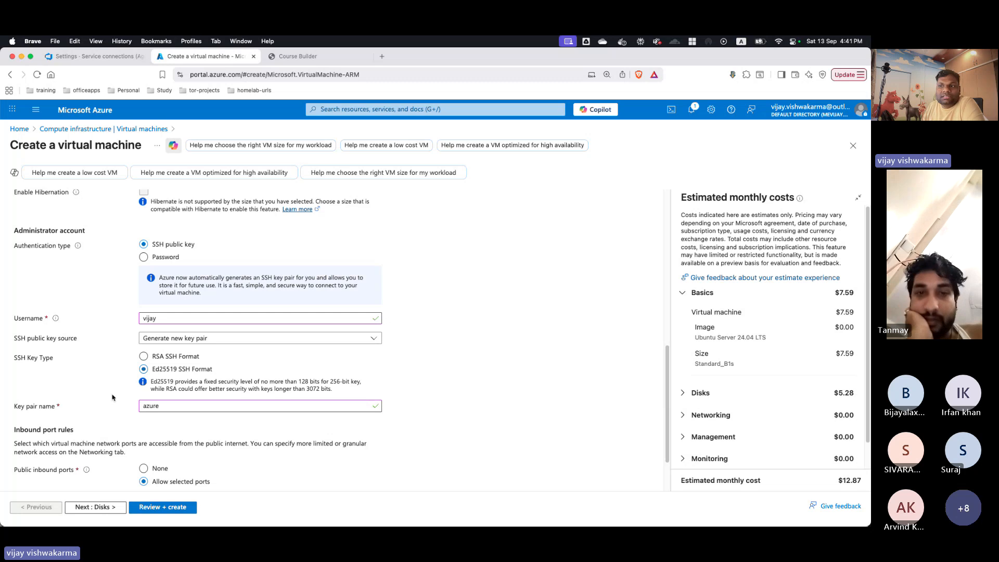
{"action": "left_click", "coordinate": [144, 370]}
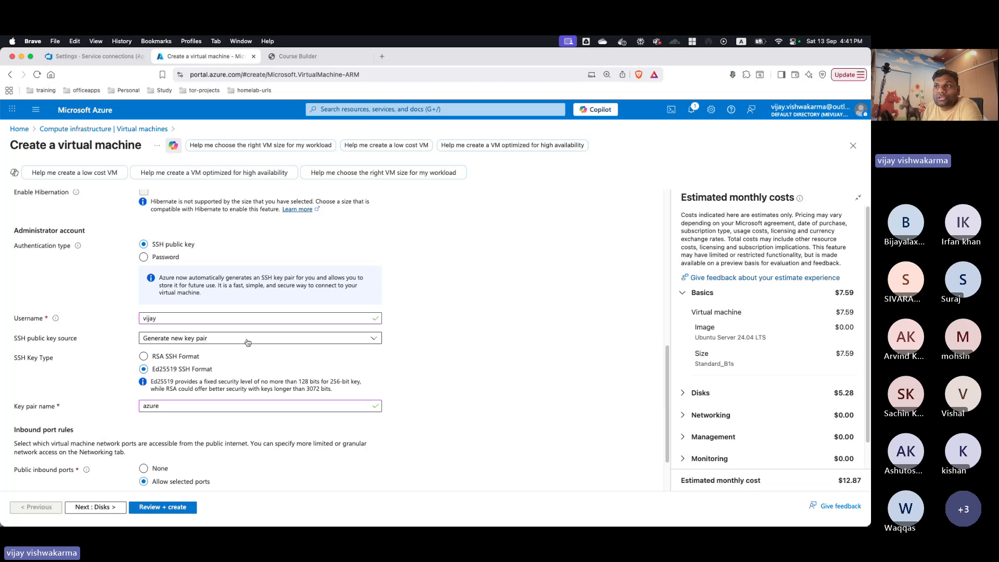
- Set the SSH public key source to Use existing key stored in Azure and look through the stored keys
{"action": "left_click", "coordinate": [272, 339]}
{"action": "left_click", "coordinate": [437, 338]}
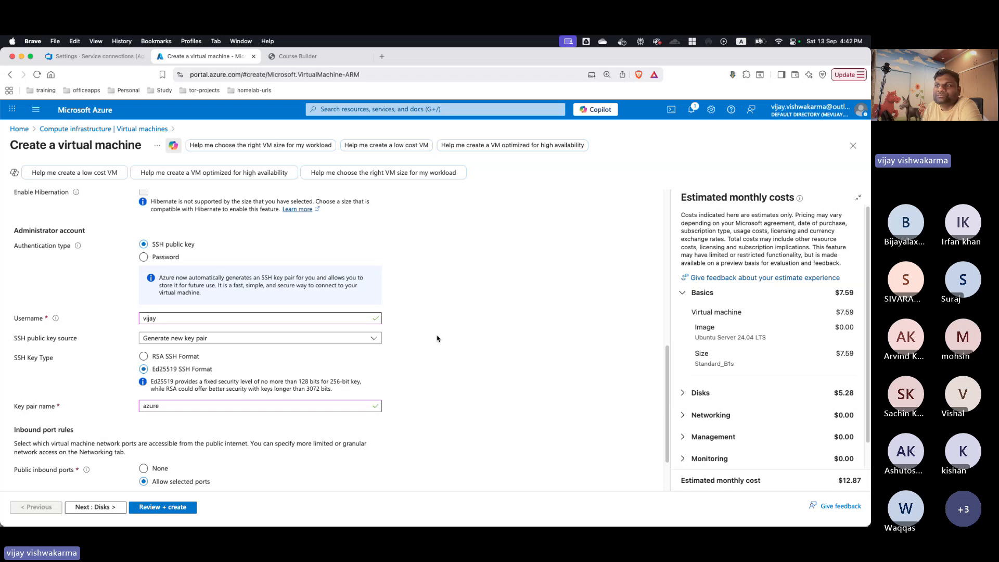
{"action": "left_click", "coordinate": [356, 338]}
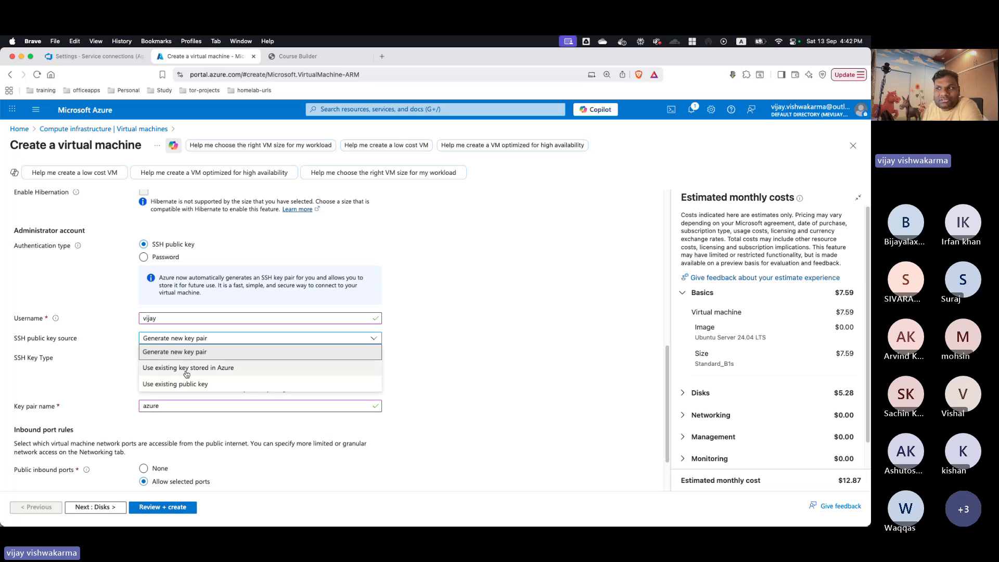
{"action": "left_click", "coordinate": [185, 369]}
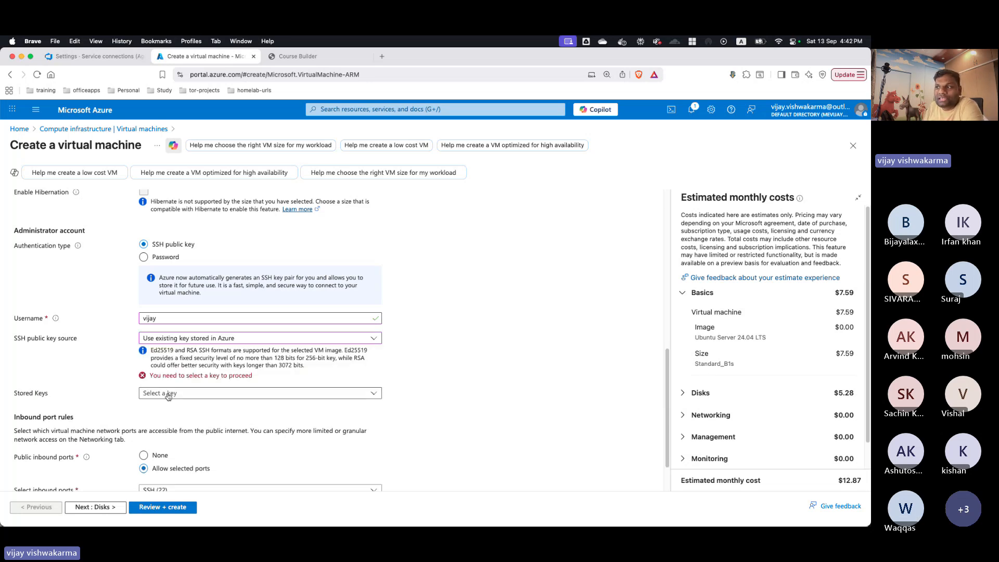
{"action": "left_click", "coordinate": [370, 393]}
{"action": "left_click", "coordinate": [492, 398]}
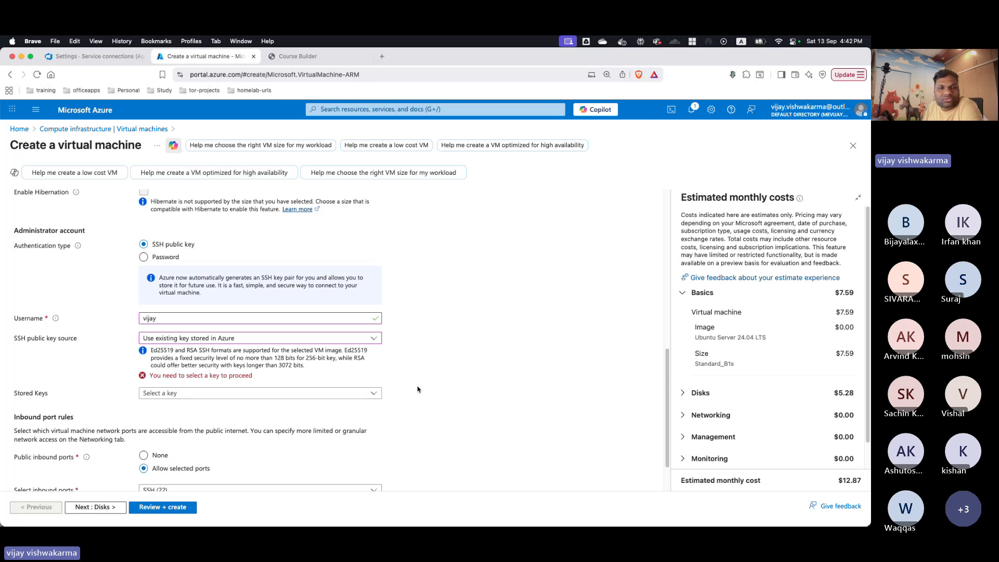
- Set the SSH public key source to Use existing public key
{"action": "left_click", "coordinate": [320, 338]}
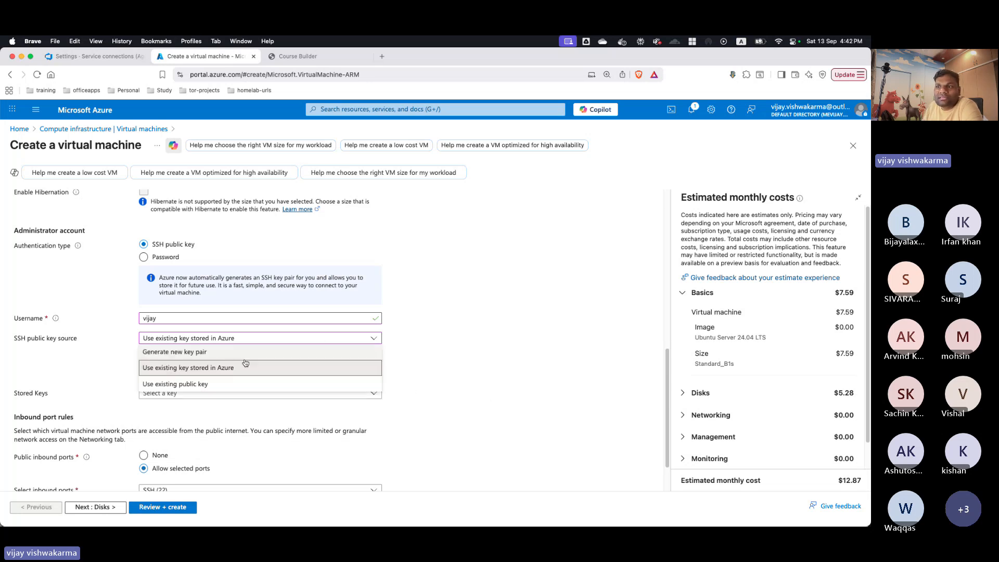
{"action": "left_click", "coordinate": [195, 383]}
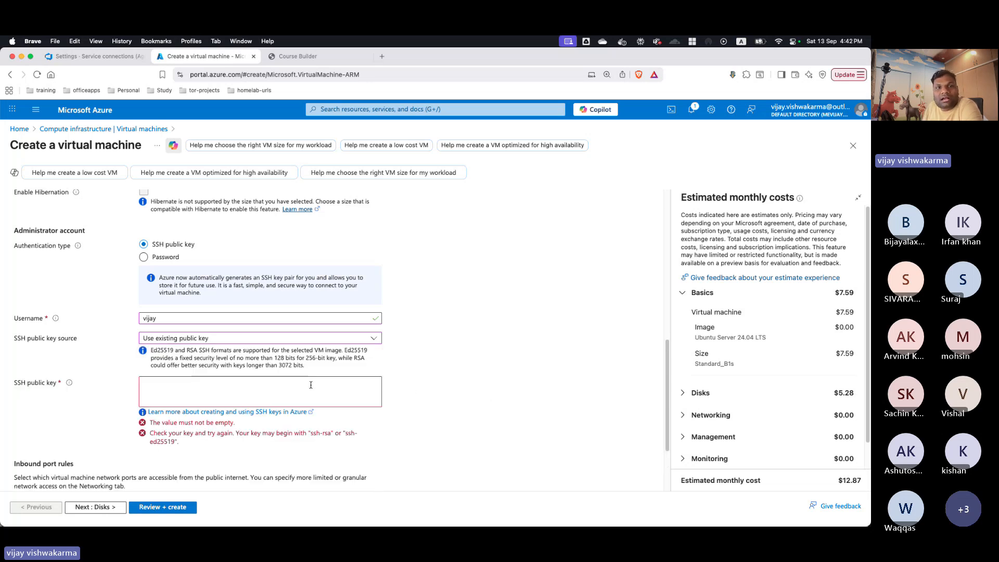
{"action": "left_click", "coordinate": [277, 384]}
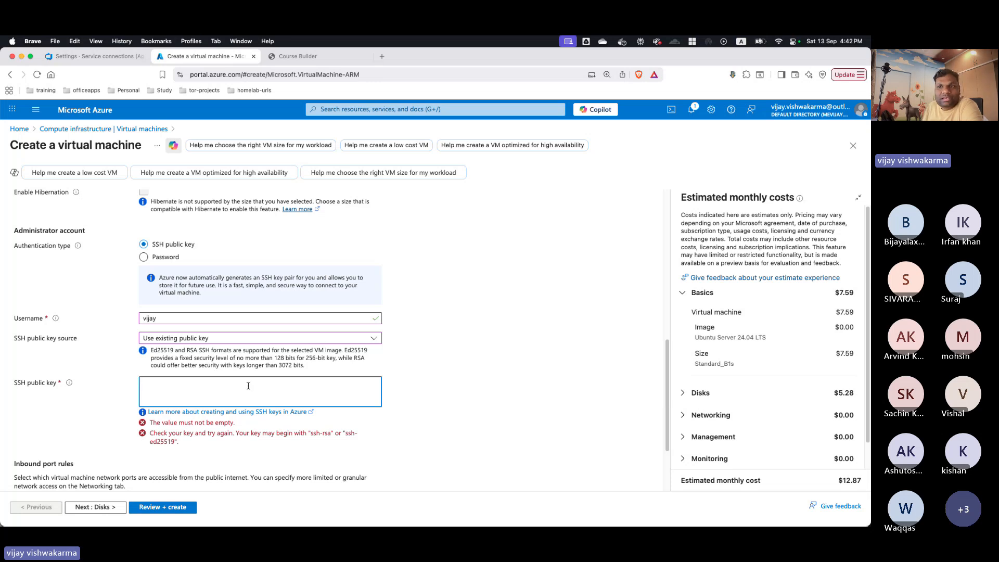
{"action": "left_click", "coordinate": [488, 384]}
- Switch to Terminal, list the files in the azure folder and print the contents of azurekey.pub
{"action": "mouse_move", "coordinate": [427, 524]}
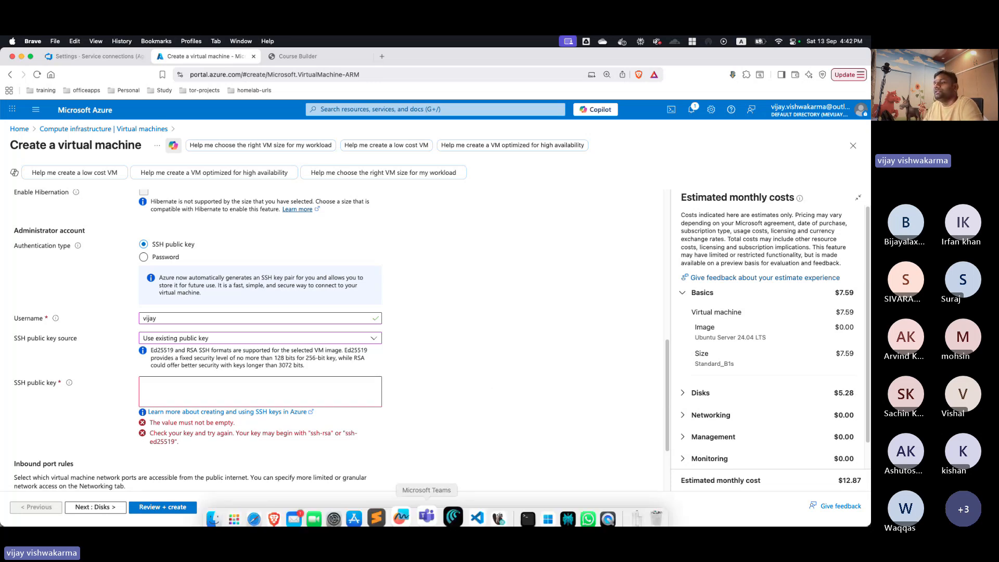
{"action": "left_click", "coordinate": [528, 518]}
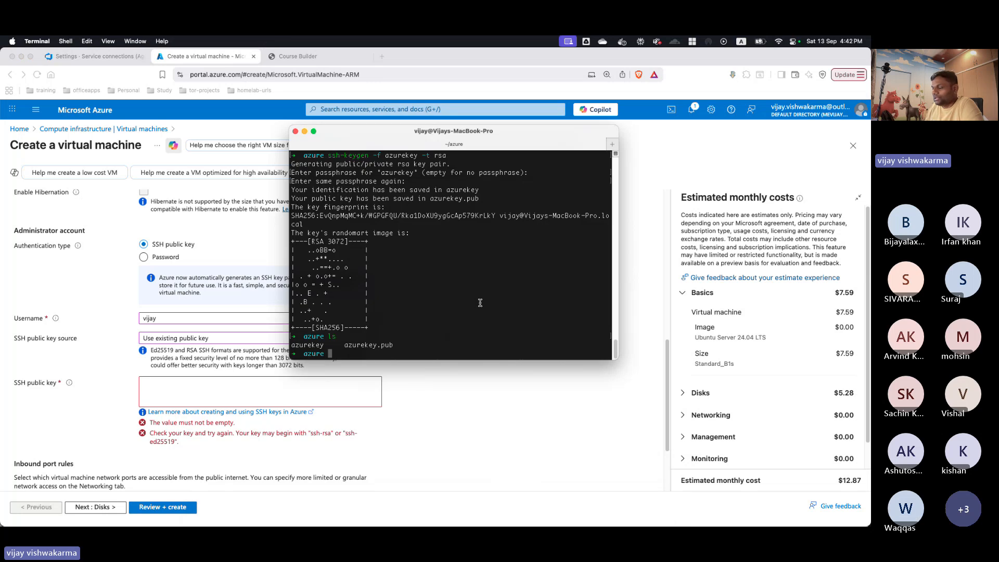
{"action": "type", "text": "ls"}
{"action": "key", "text": "Return"}
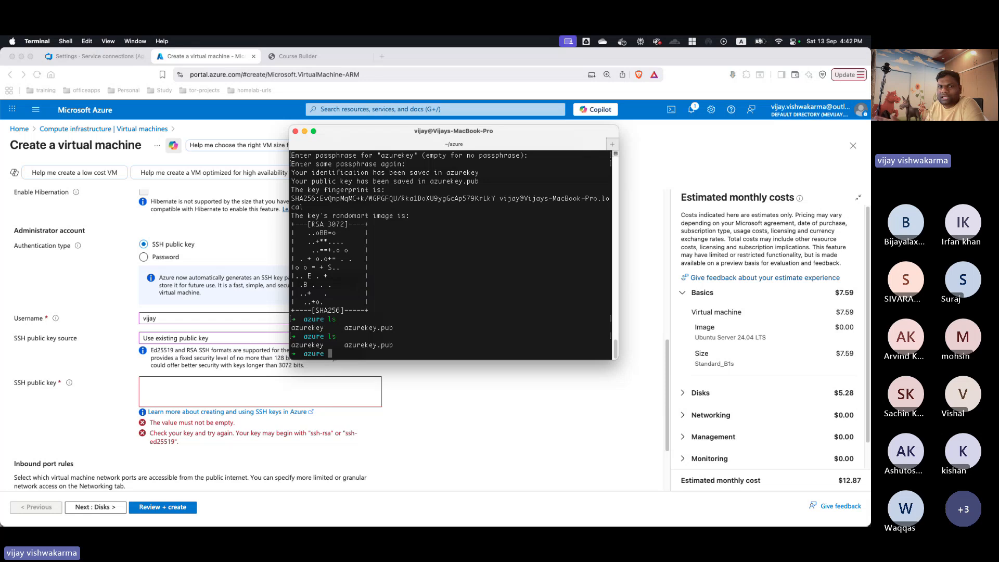
{"action": "type", "text": "cat azure"}
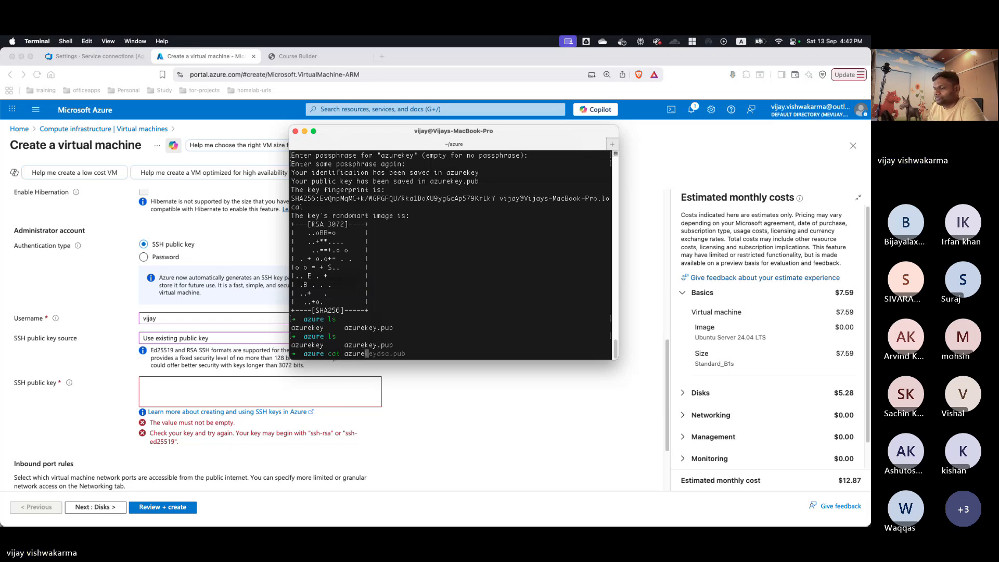
{"action": "type", "text": "key.pub"}
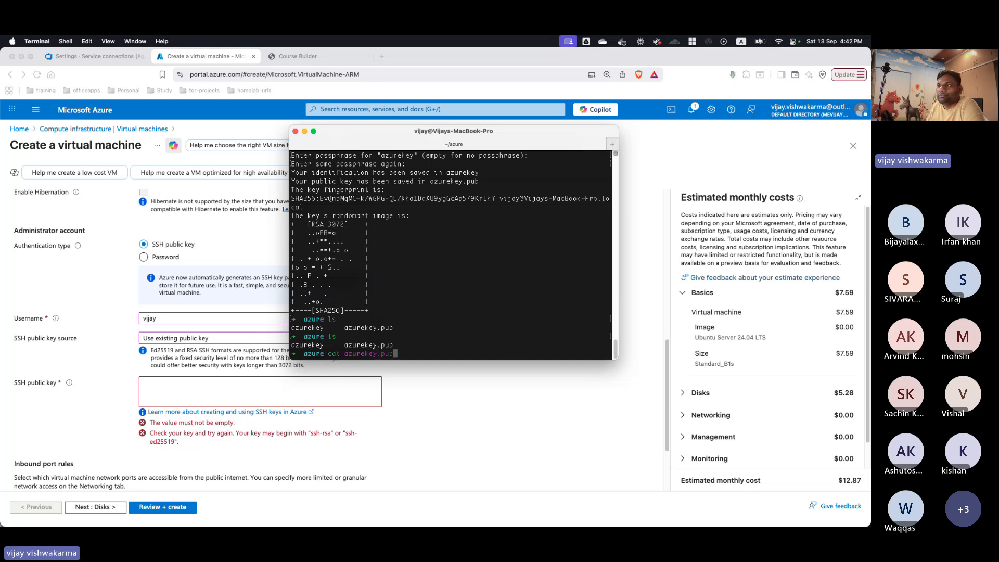
{"action": "key", "text": "Return"}
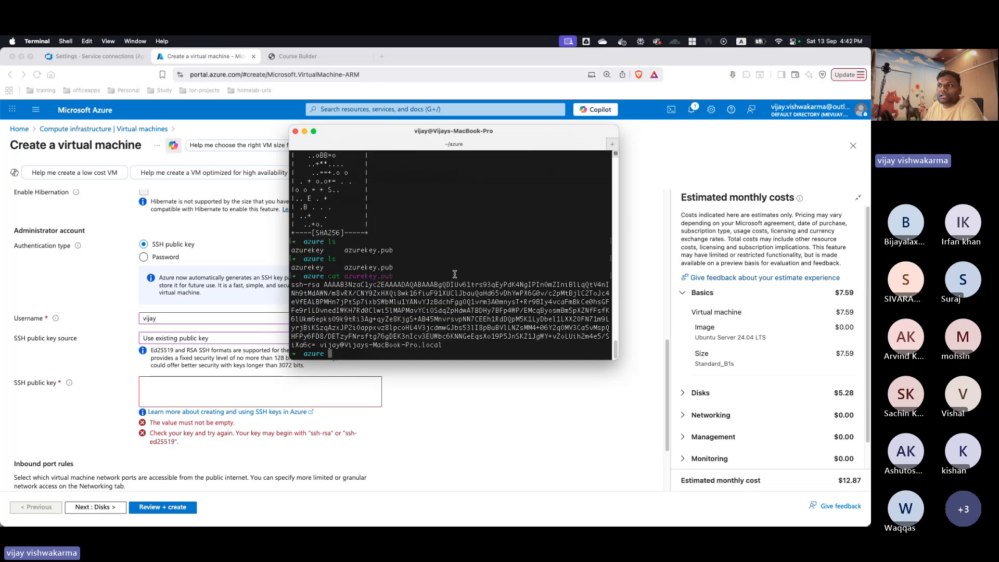
- Copy the complete printed public key and paste it as the VM's SSH public key in the Brave browser
{"action": "left_click_drag", "start_coordinate": [290, 285], "coordinate": [446, 344]}
{"action": "right_click", "coordinate": [436, 318]}
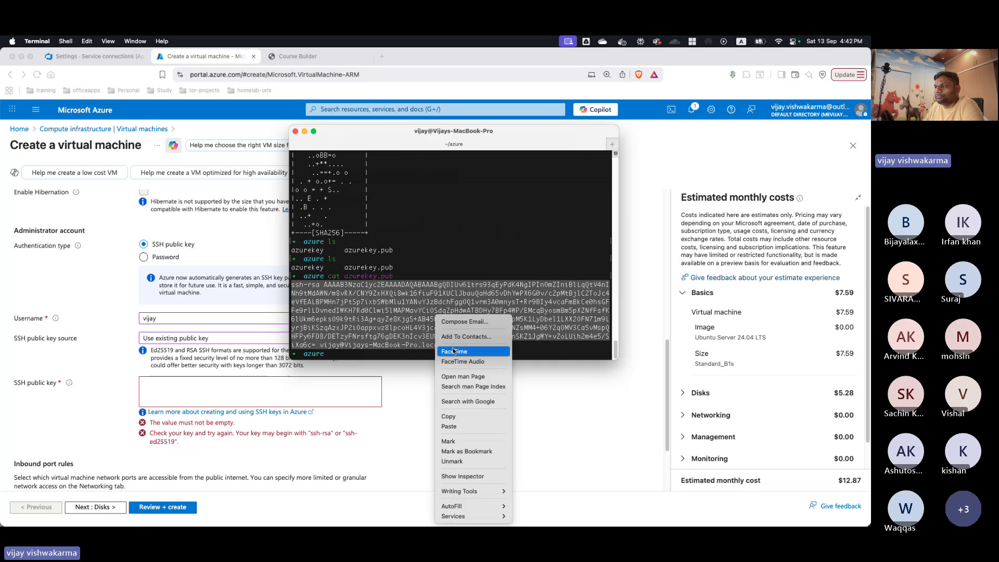
{"action": "left_click", "coordinate": [458, 416]}
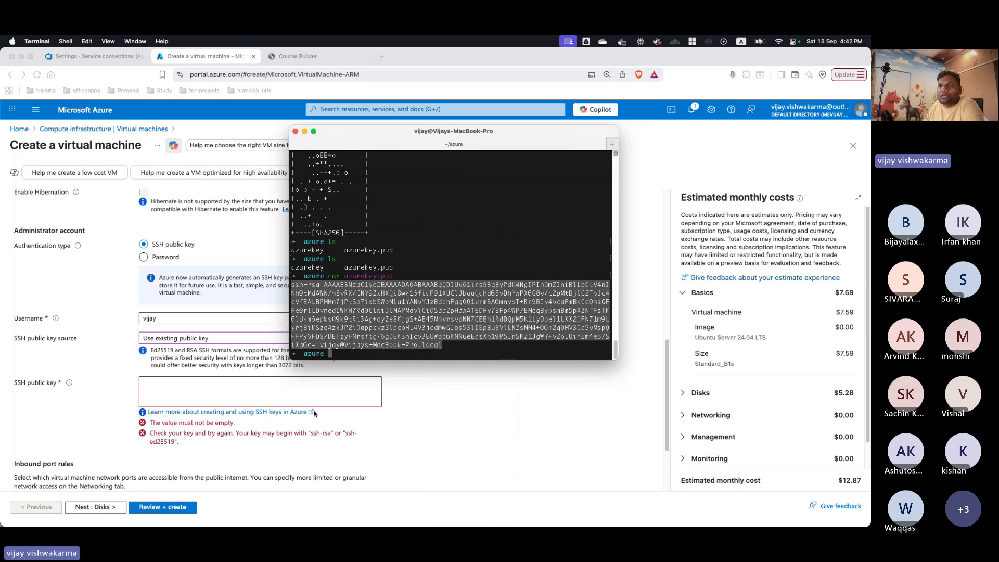
{"action": "left_click", "coordinate": [165, 385]}
{"action": "key", "text": "super+v"}
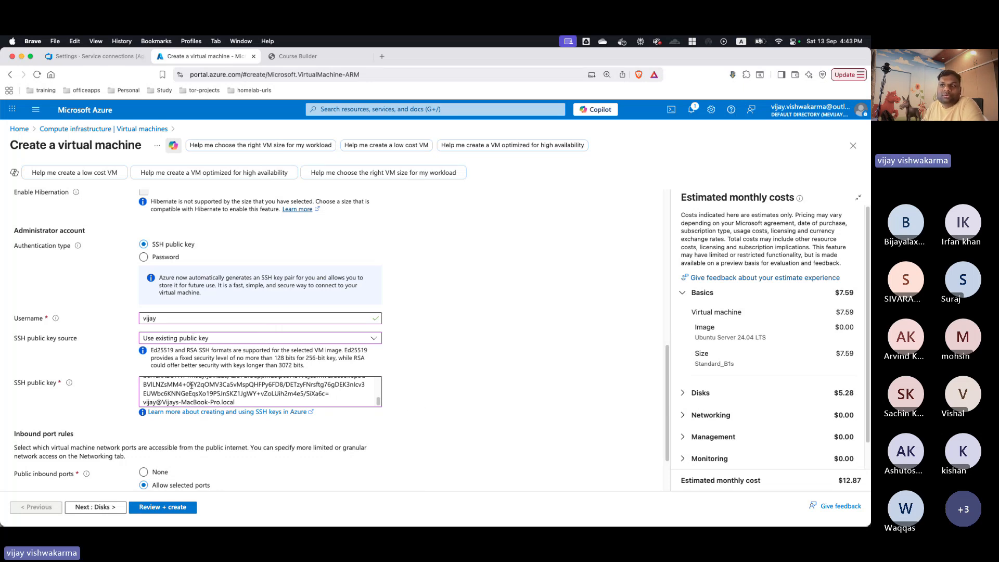
- Look over the SSH public key source options, keep Use existing public key, and proceed to the VM's Disks settings
{"action": "left_click", "coordinate": [217, 339]}
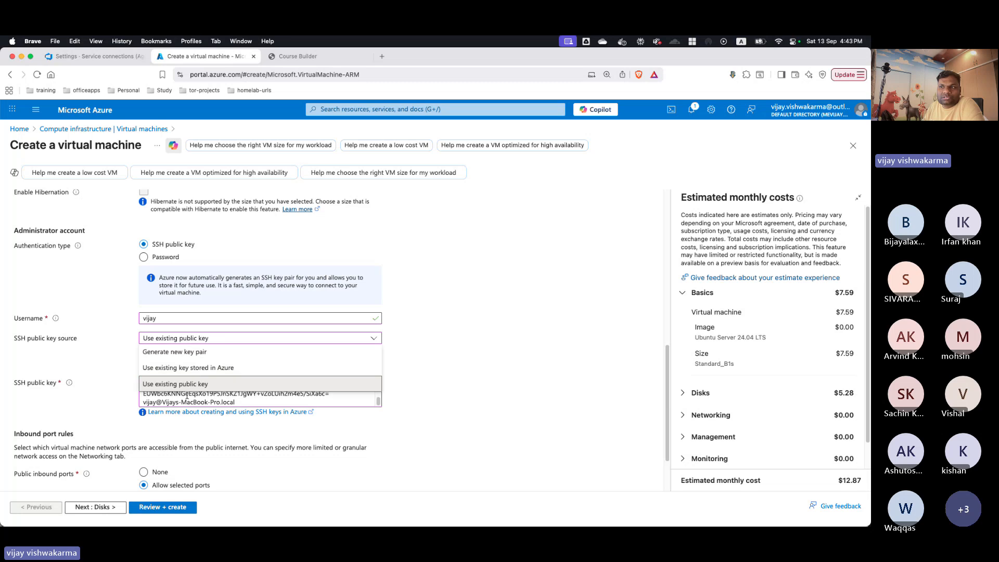
{"action": "left_click", "coordinate": [401, 387]}
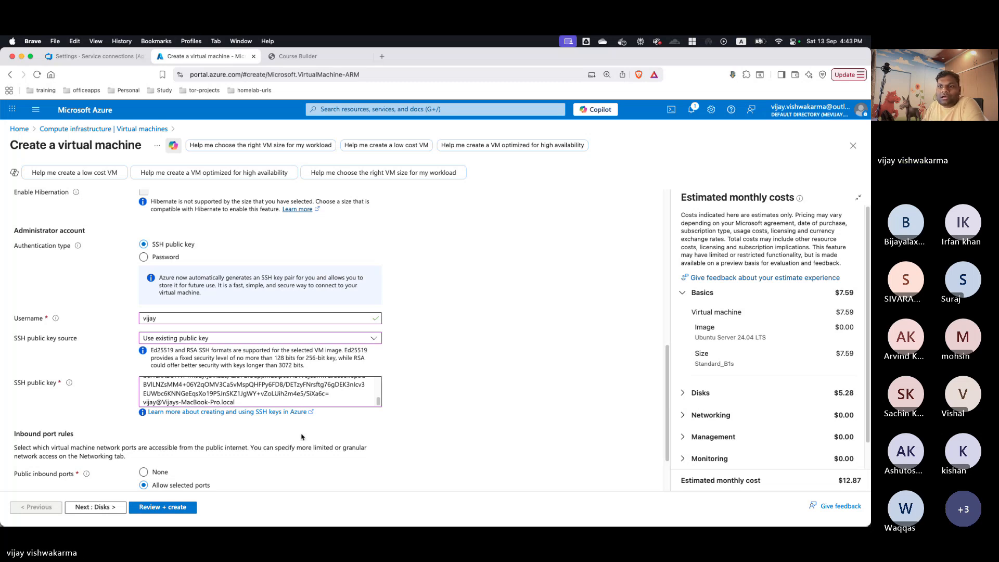
{"action": "scroll", "coordinate": [296, 431], "scroll_direction": "down", "scroll_amount": 3}
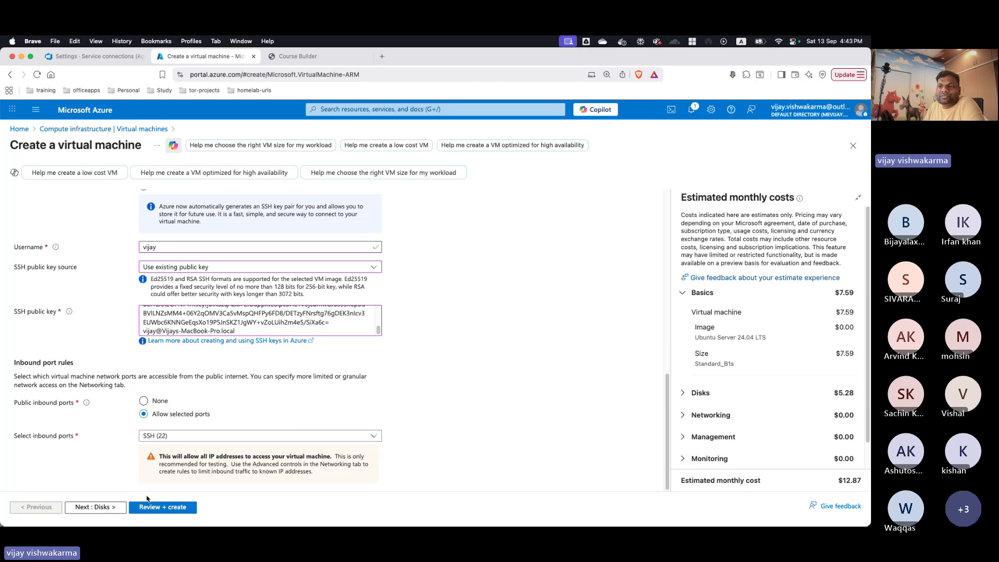
{"action": "left_click", "coordinate": [103, 507]}
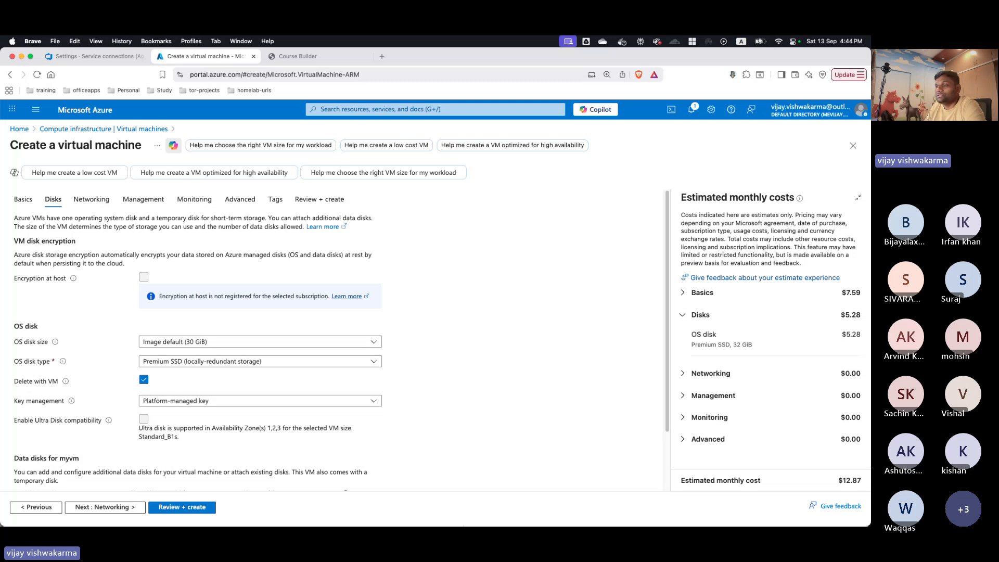
- Switch to Sublime Text and add the line "OS disk will have os image selected during vm creation deployed" below the SSH key notes
{"action": "left_click", "coordinate": [373, 509]}
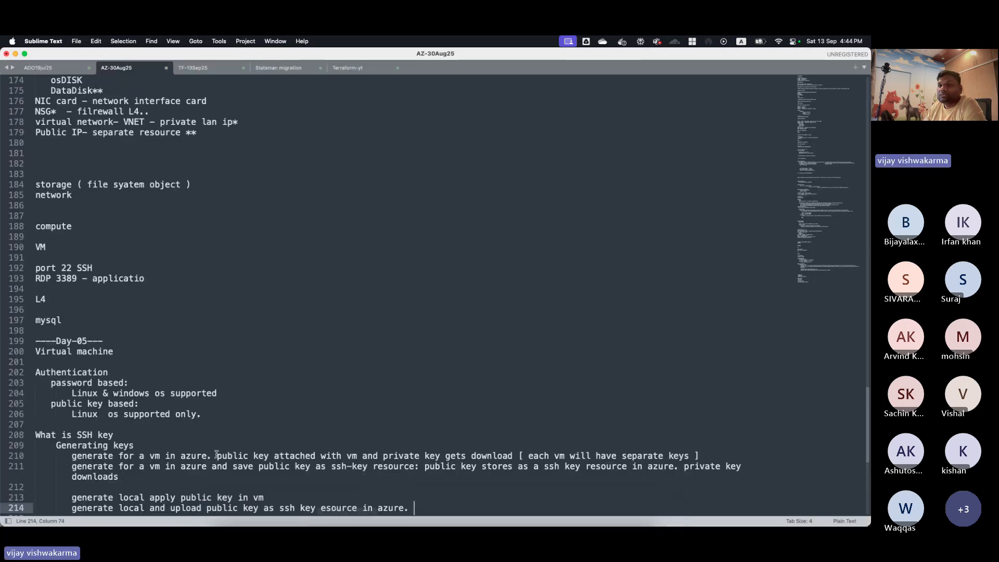
{"action": "scroll", "coordinate": [217, 454], "scroll_direction": "down", "scroll_amount": 5}
{"action": "left_click", "coordinate": [299, 379]}
{"action": "type", "text": "O"}
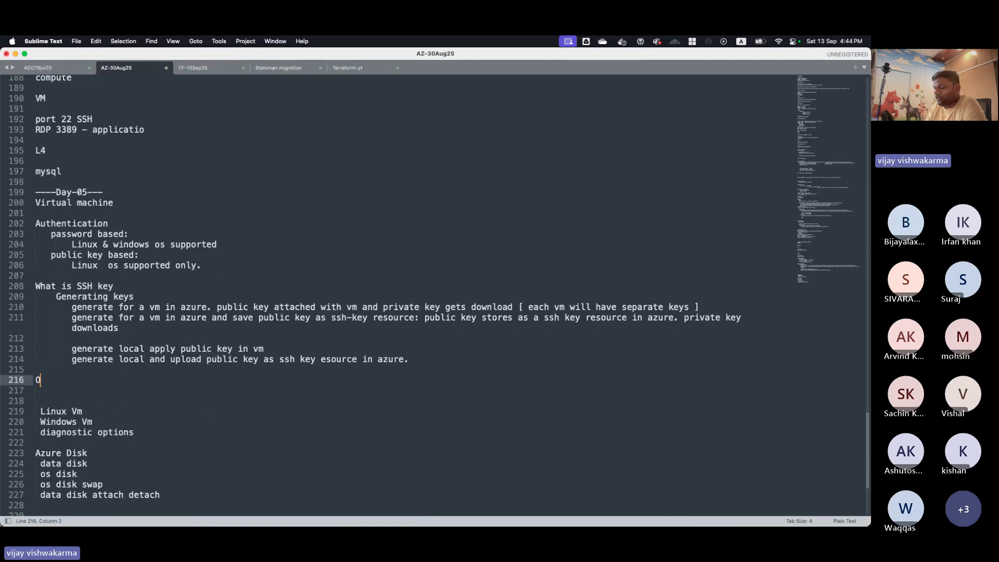
{"action": "type", "text": "S disk "}
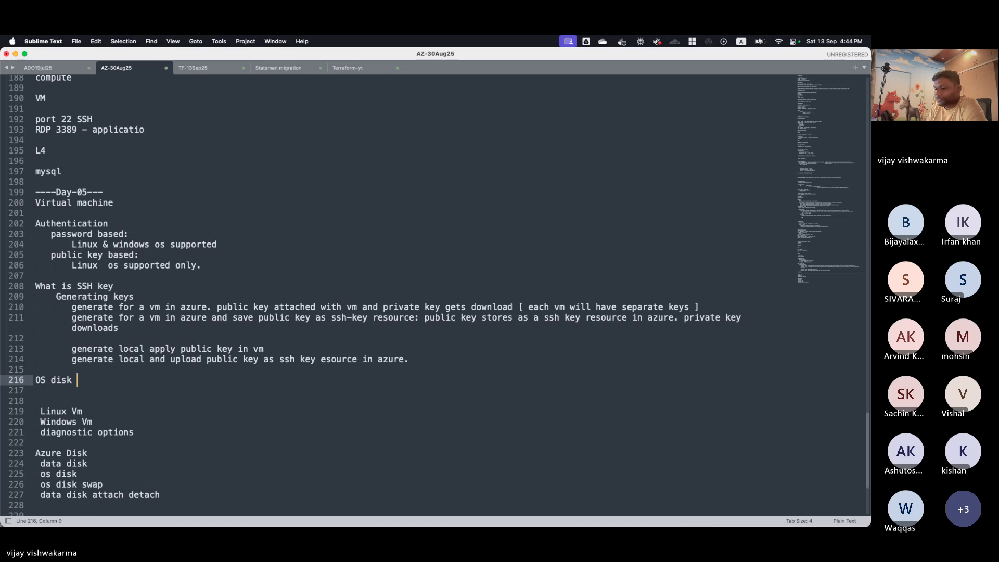
{"action": "type", "text": "will have "}
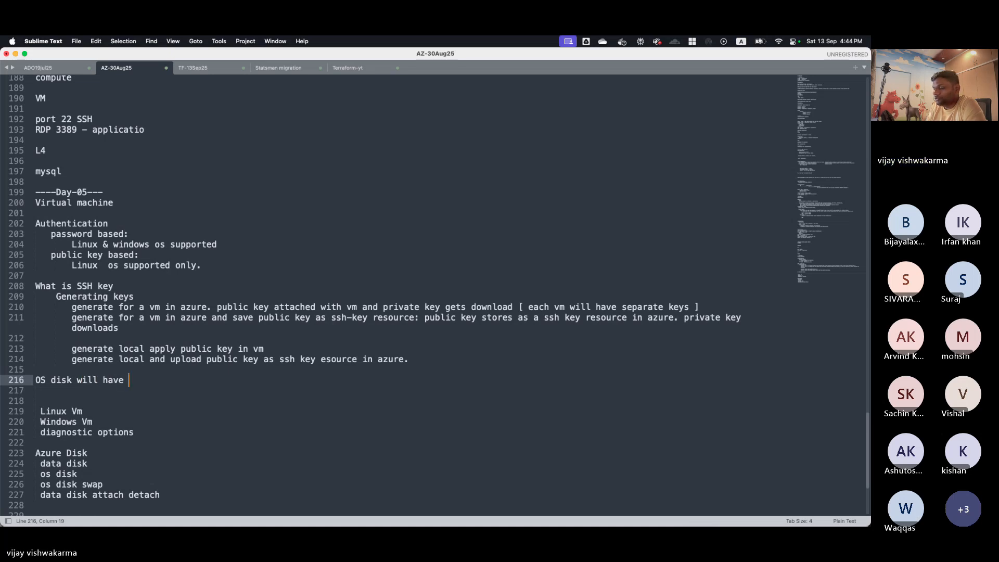
{"action": "type", "text": "os image selected d"}
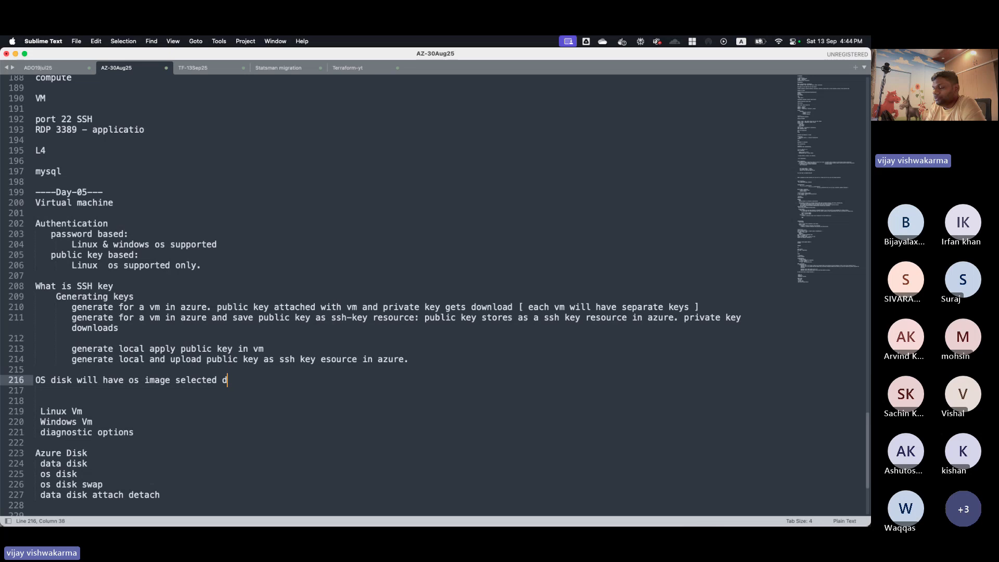
{"action": "type", "text": "uring vm"}
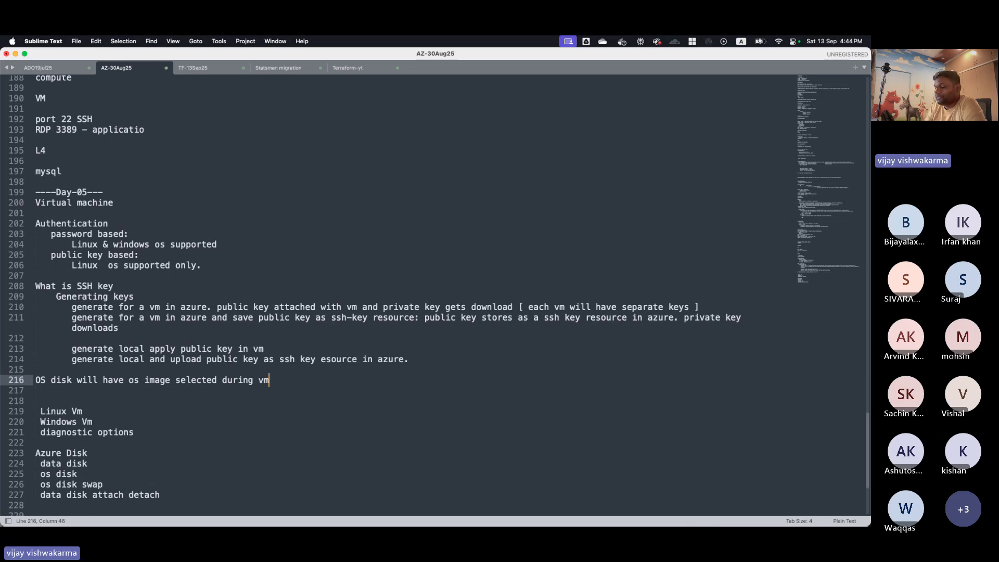
{"action": "type", "text": " creation deployed"}
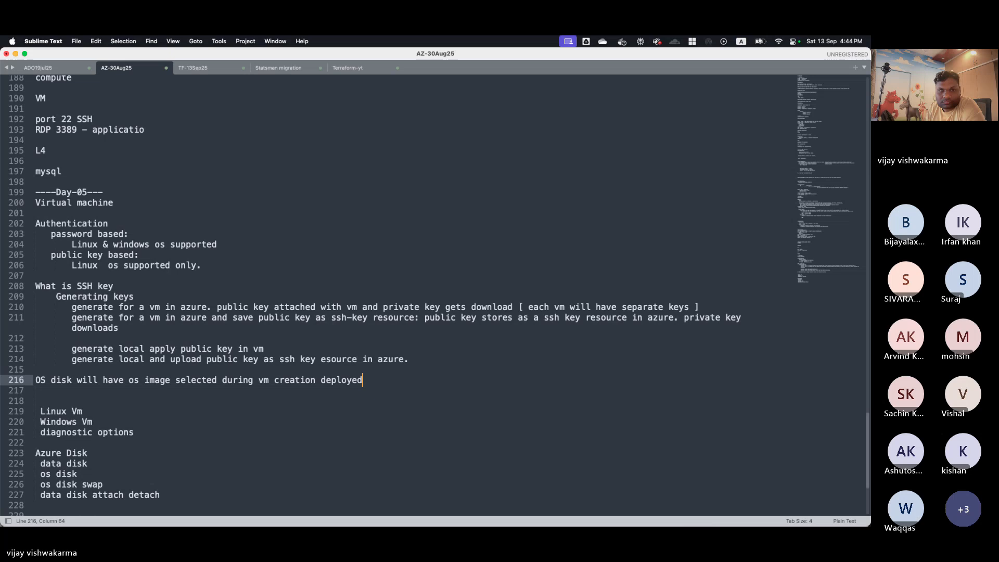
{"action": "key", "text": "Return"}
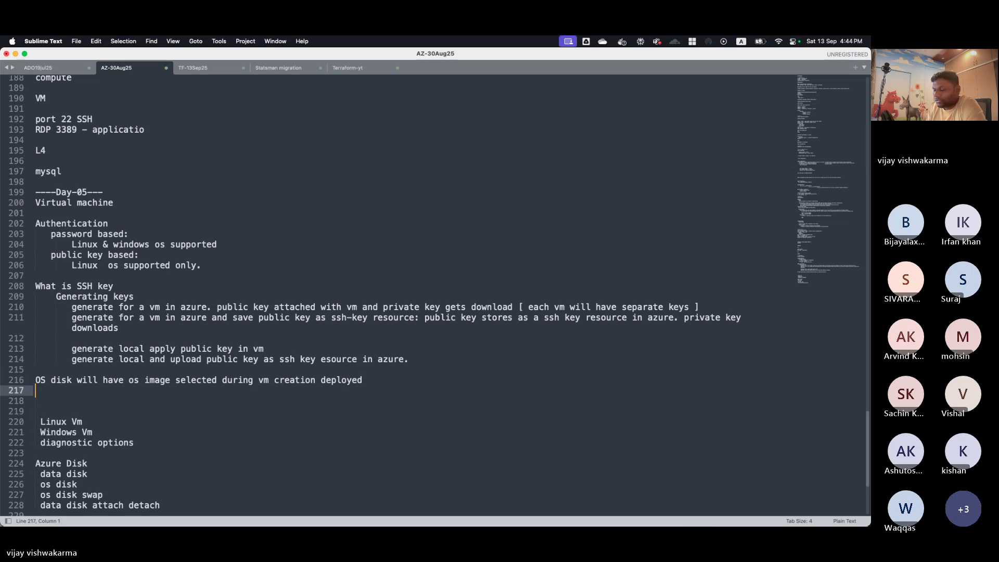
- Write "data disk: extra disk we can attach apart from os disk for storage" under the OS disk line
{"action": "type", "text": "data disk"}
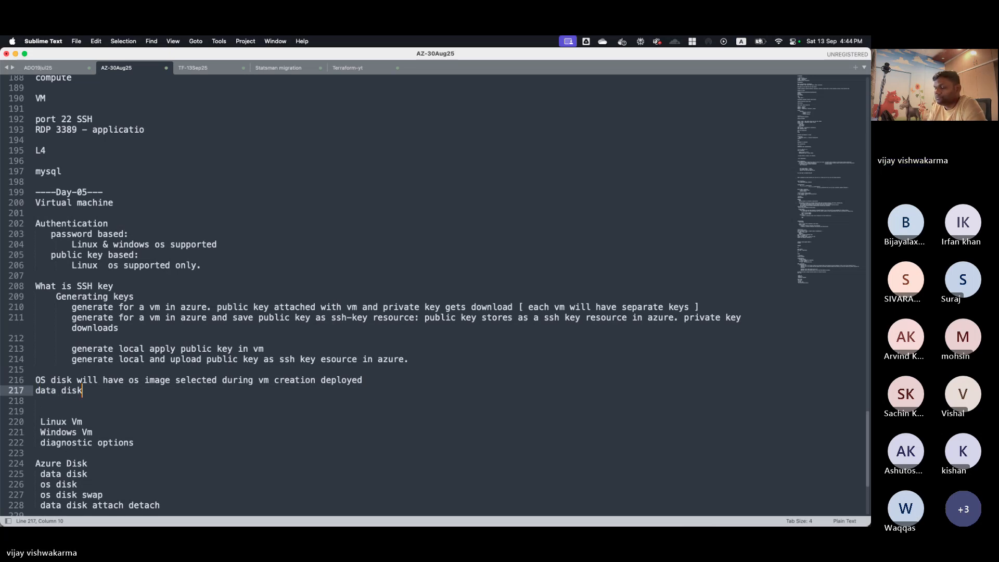
{"action": "type", "text": ": extra d"}
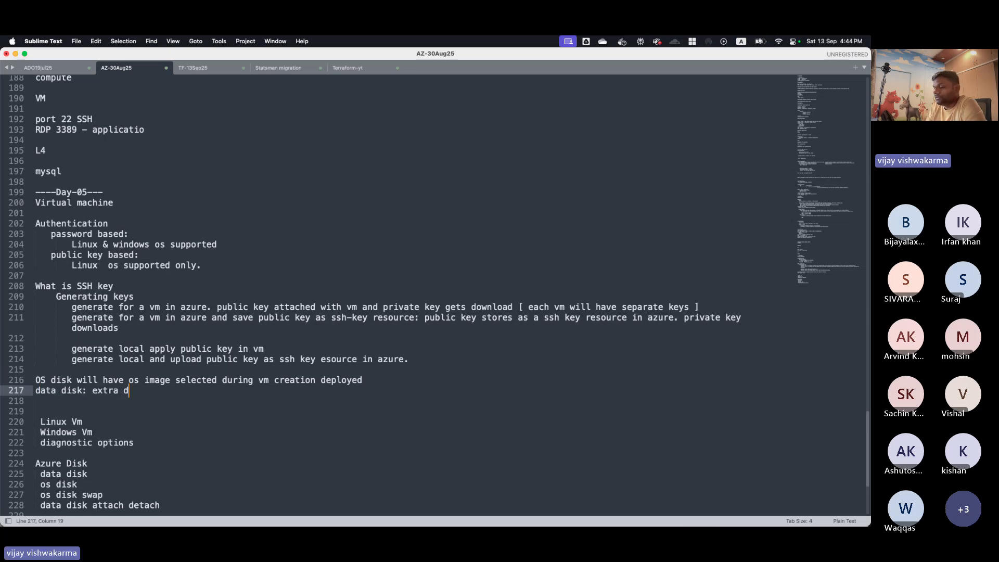
{"action": "type", "text": "isk we can a"}
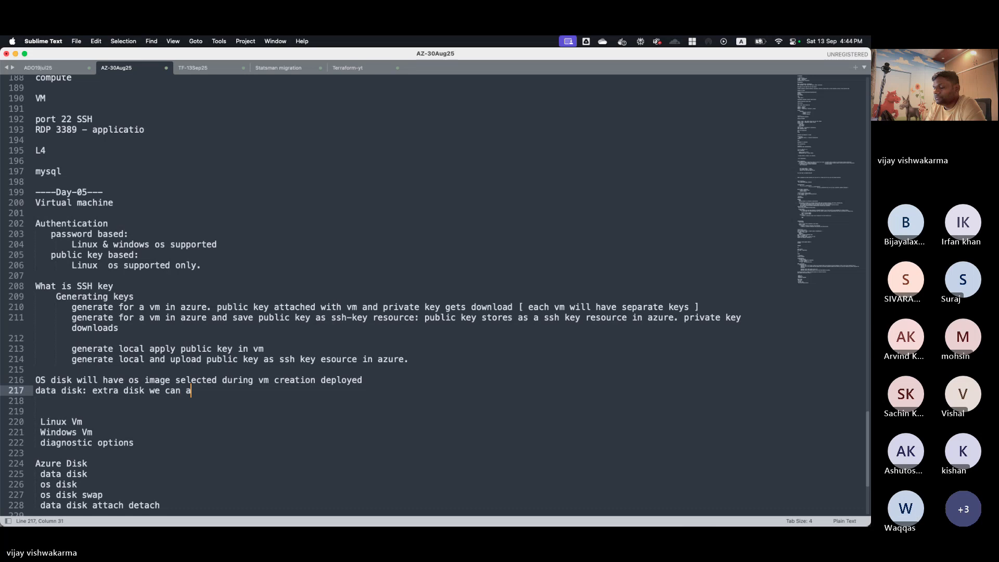
{"action": "type", "text": "ttach apar"}
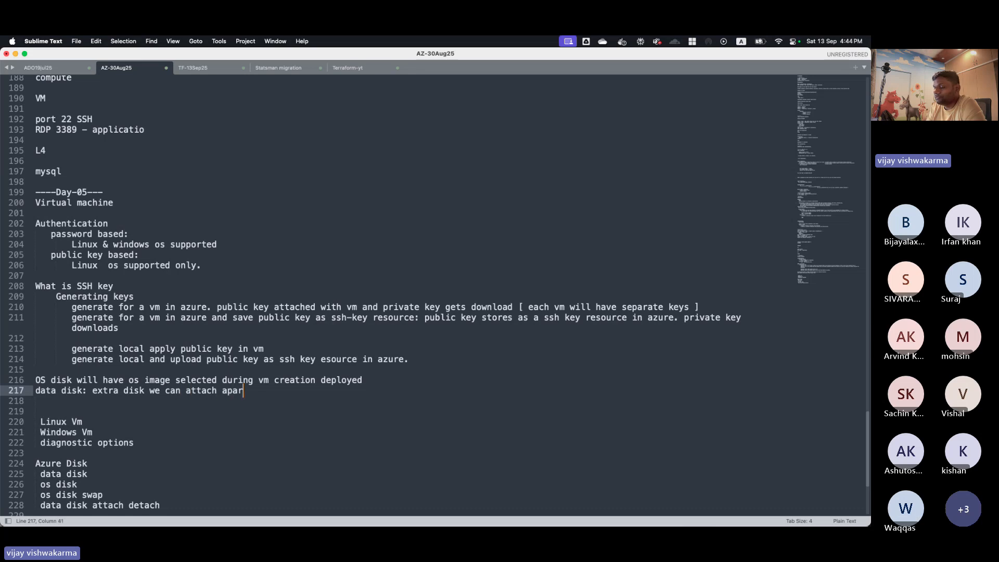
{"action": "type", "text": "t from os d"}
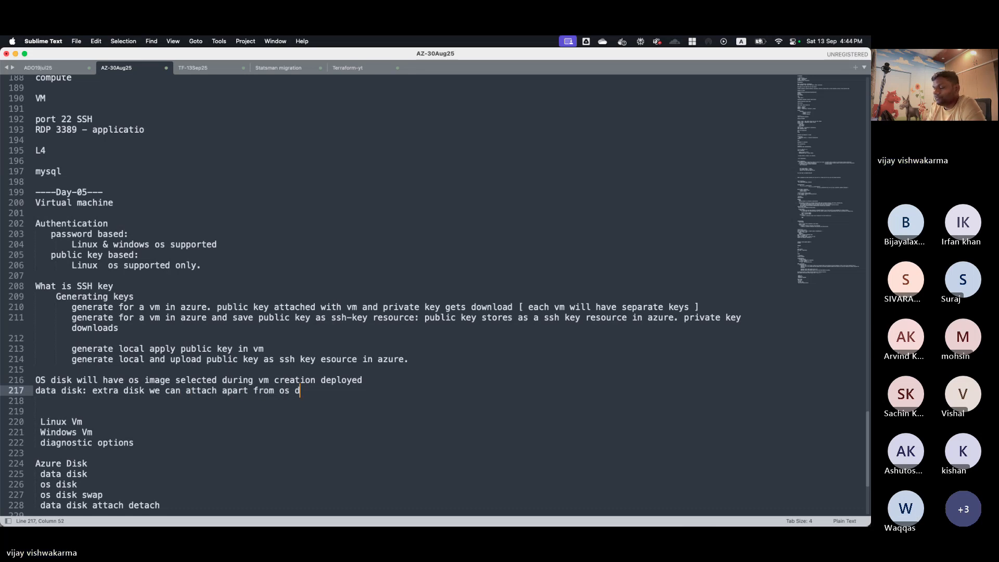
{"action": "type", "text": "isk for storage"}
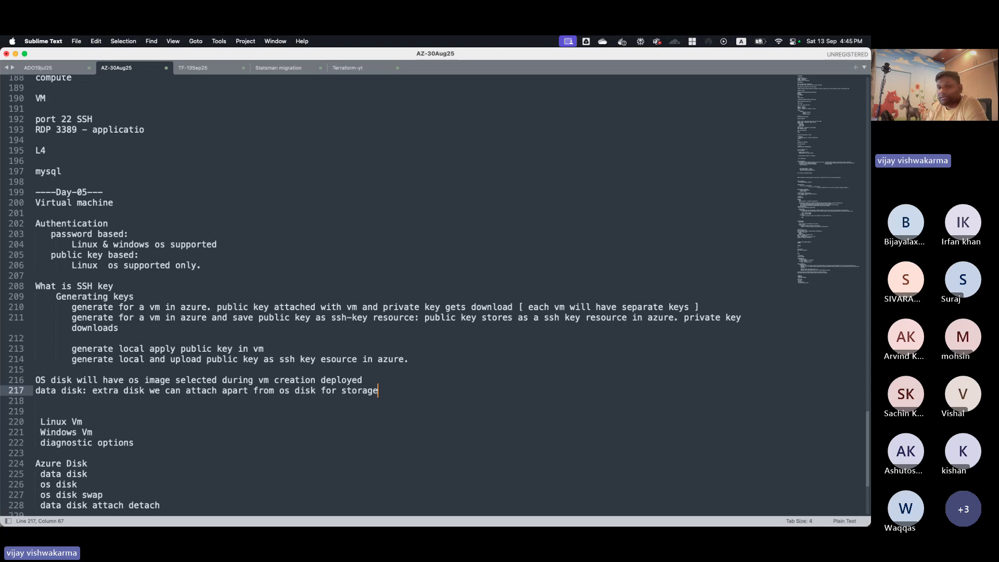
- Extend the data disk line with ". Note: data disk number for attachment is dependent on vm size."
{"action": "type", "text": ". No"}
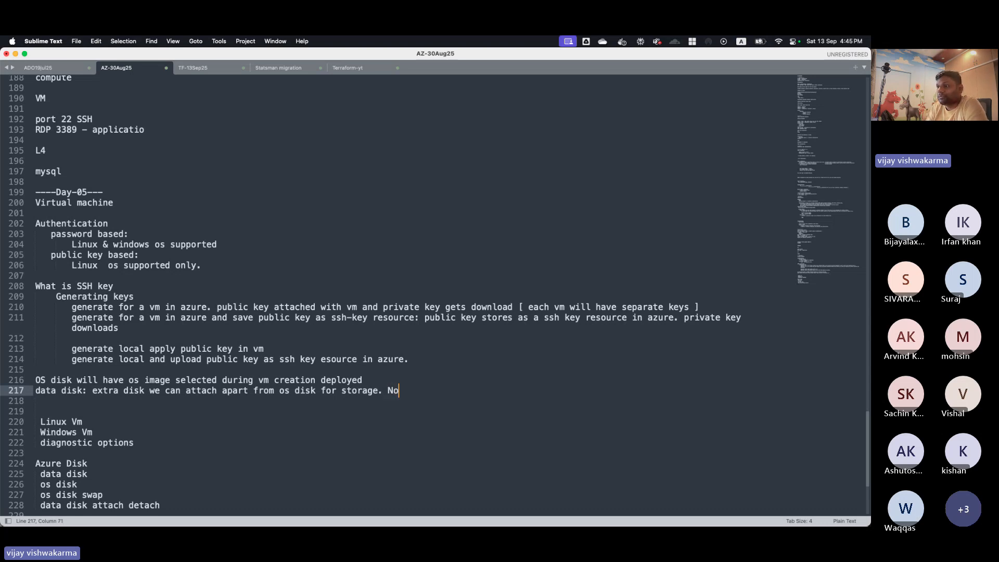
{"action": "type", "text": "te: data"}
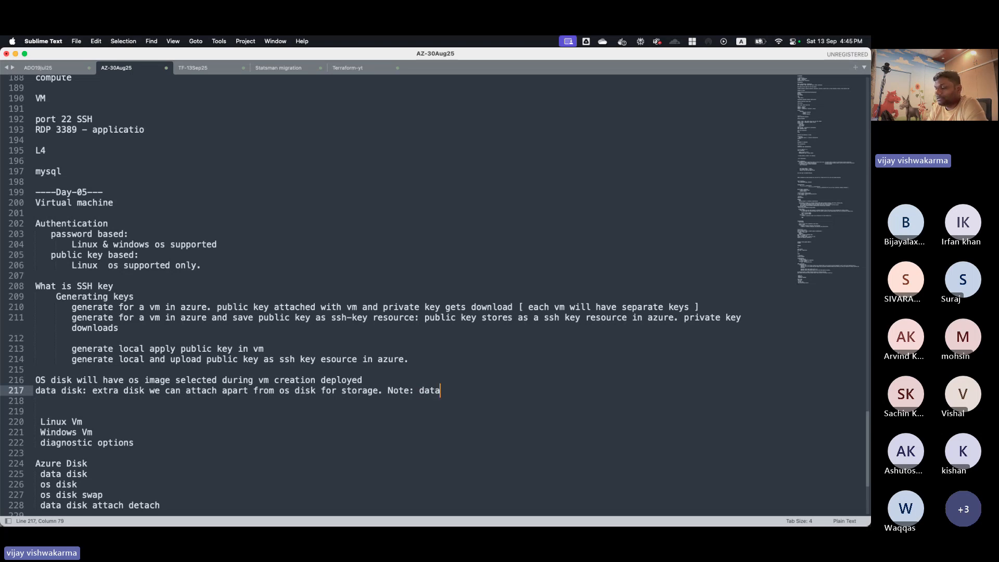
{"action": "type", "text": " disk number"}
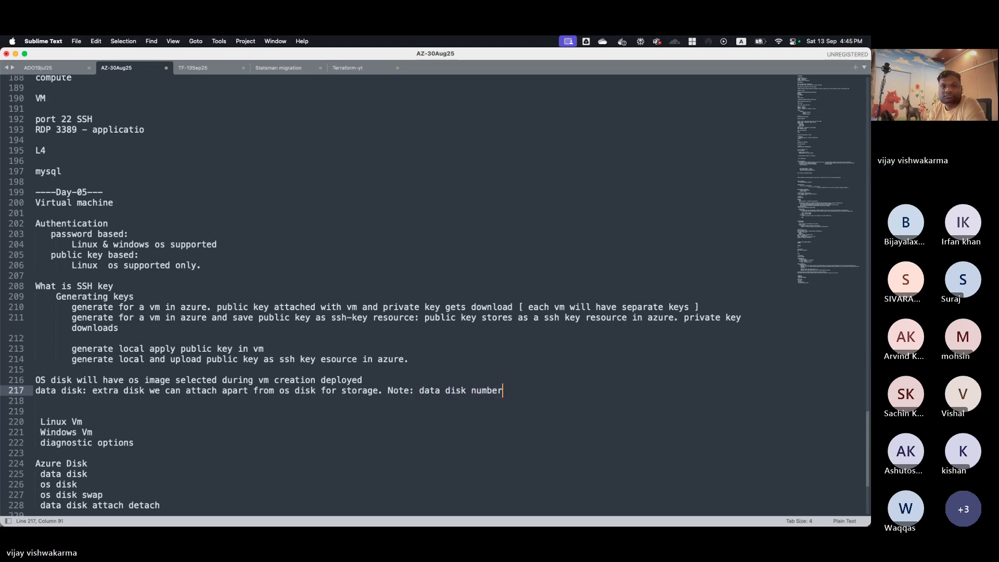
{"action": "type", "text": " fo"}
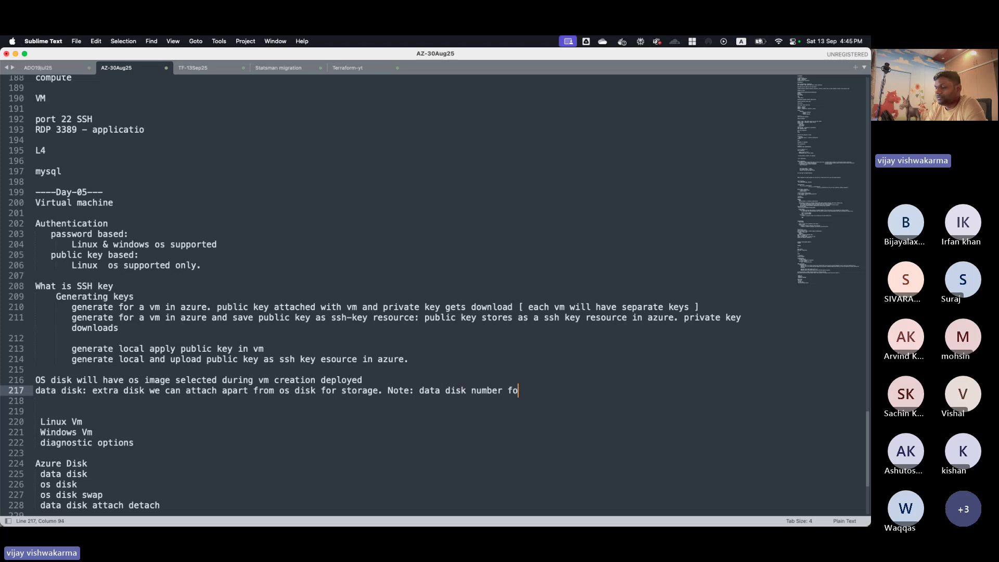
{"action": "type", "text": "r attachment is"}
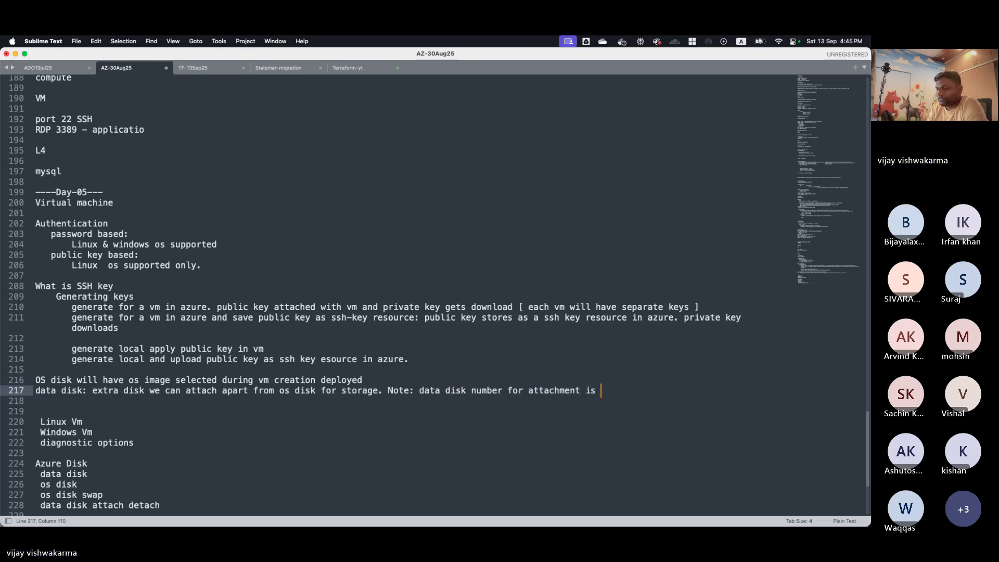
{"action": "type", "text": " depend"}
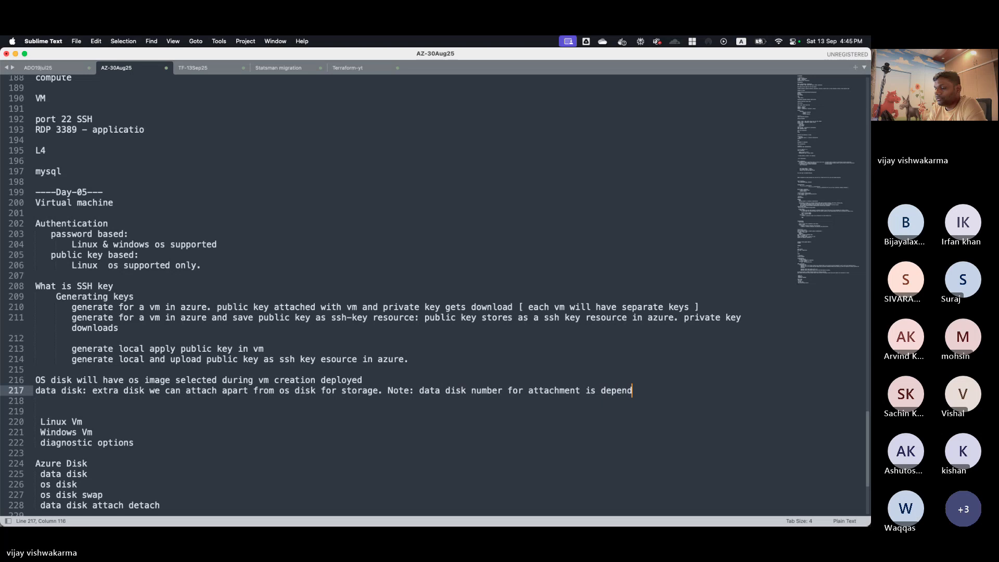
{"action": "type", "text": "ent on "}
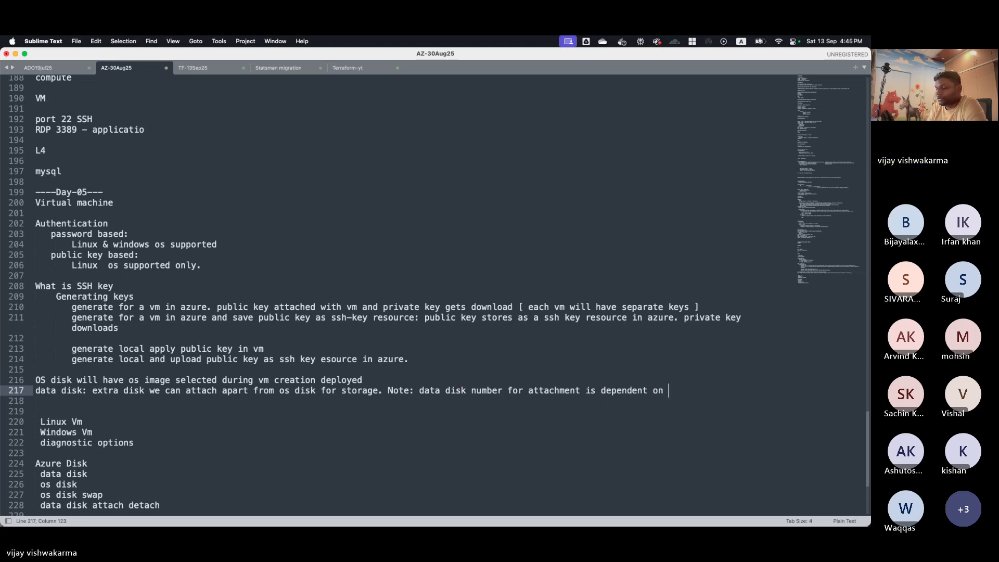
{"action": "type", "text": "vm size."}
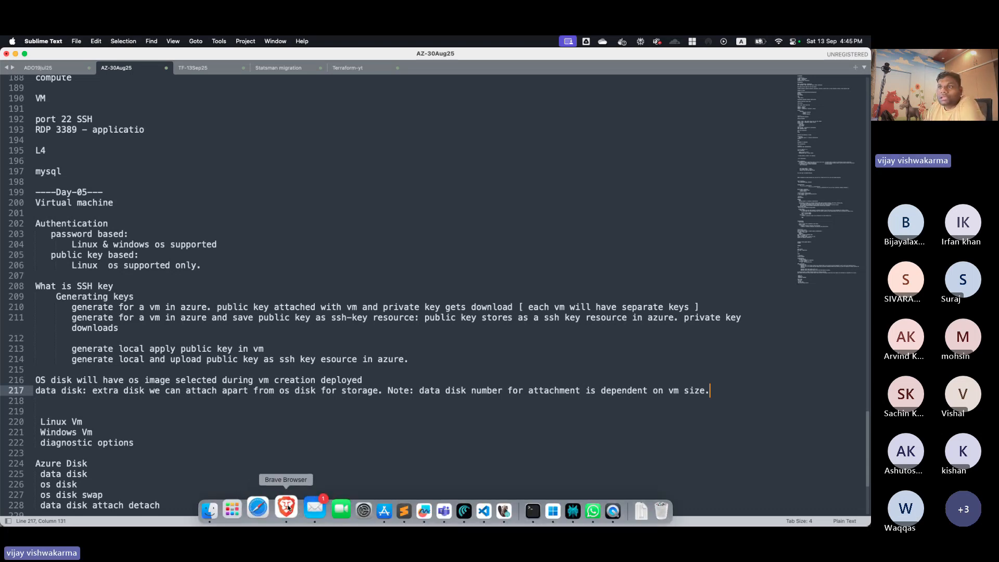
- Switch to the Brave browser and look over the OS disk sizes available, keeping Image default (30 GiB)
{"action": "left_click", "coordinate": [281, 508]}
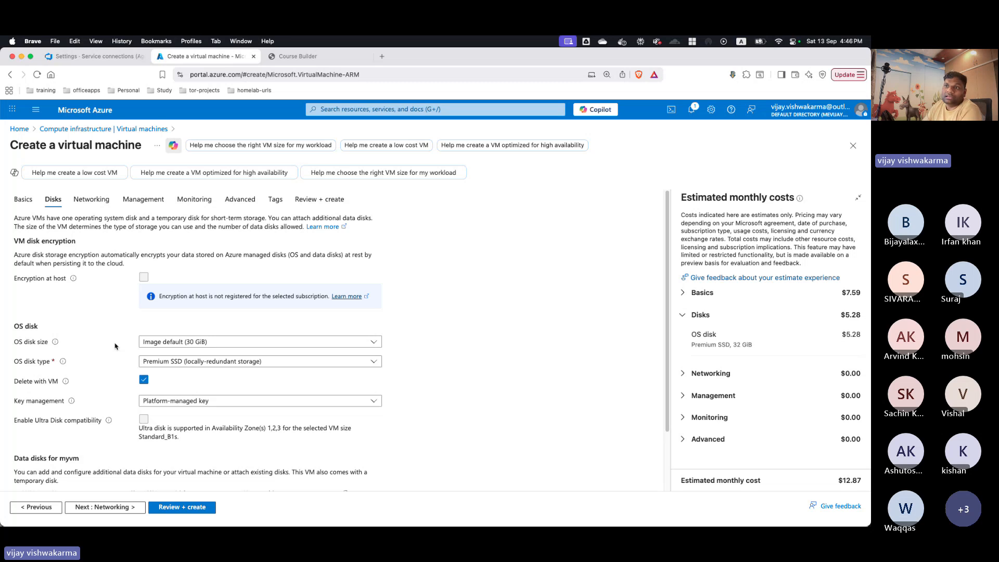
{"action": "left_click", "coordinate": [189, 343]}
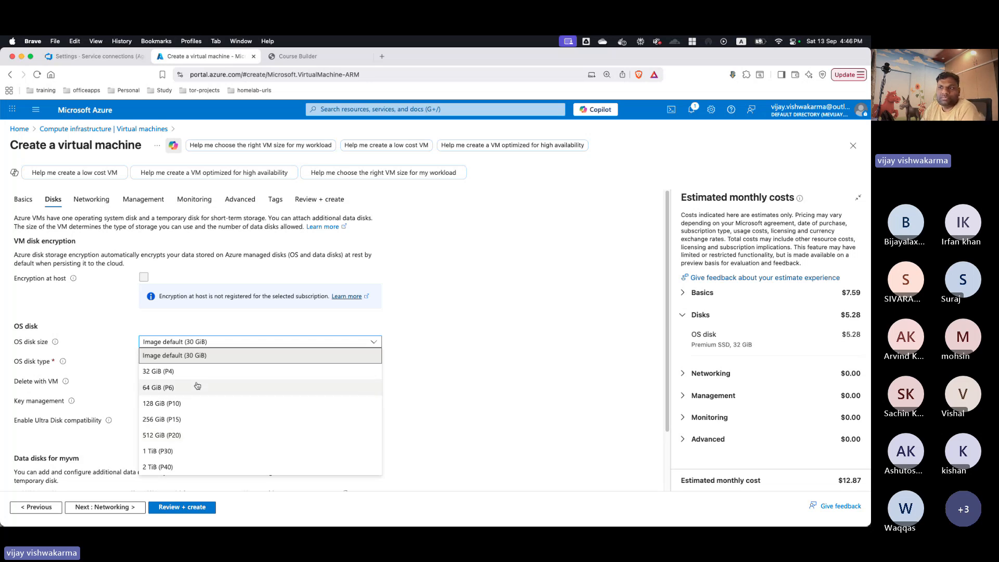
{"action": "left_click", "coordinate": [441, 346]}
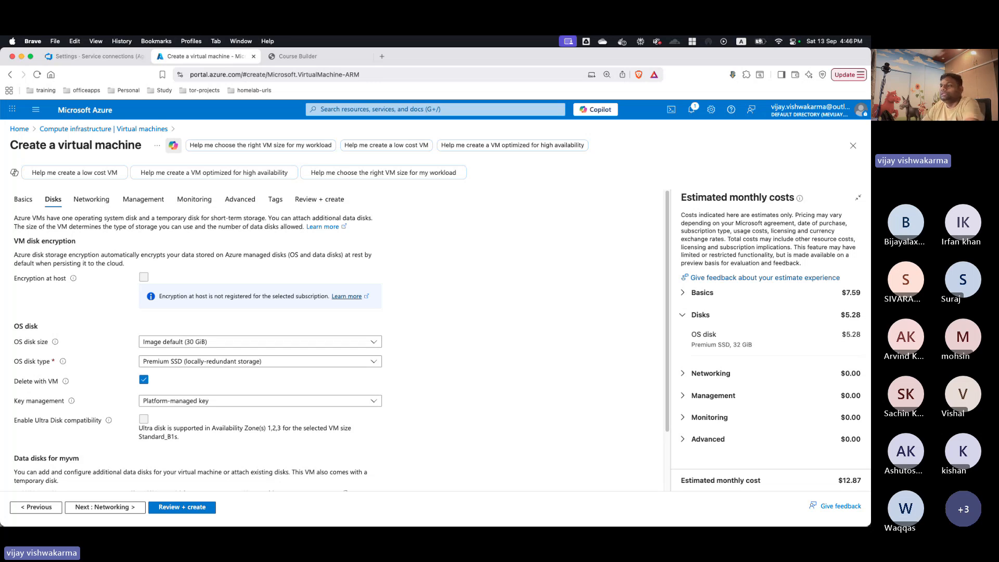
- Switch to Sublime Text and add an indented "Type:" line directly under the "Azure Disk" heading
{"action": "mouse_move", "coordinate": [426, 513]}
{"action": "left_click", "coordinate": [372, 510]}
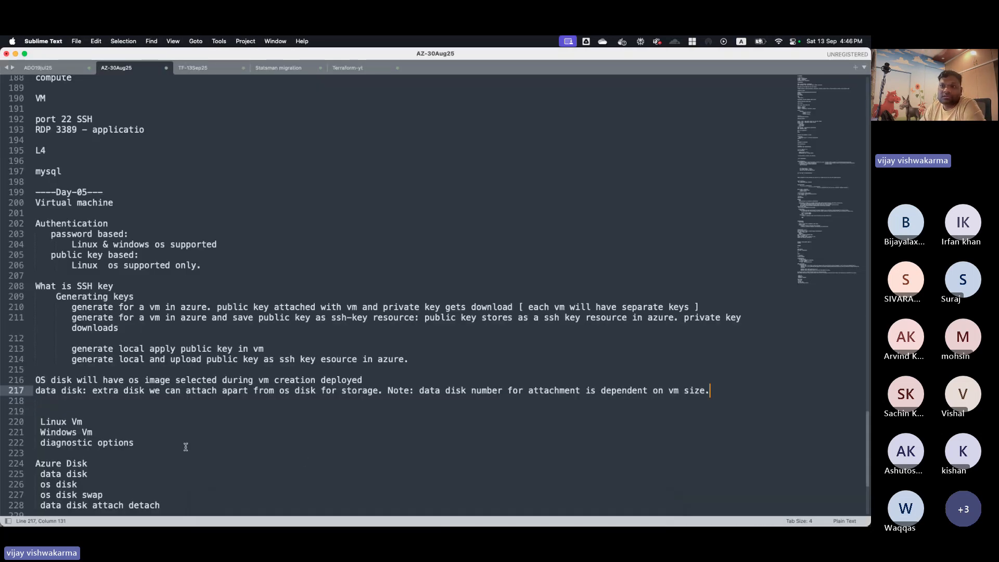
{"action": "scroll", "coordinate": [184, 447], "scroll_direction": "down", "scroll_amount": 2}
{"action": "left_click", "coordinate": [104, 422]}
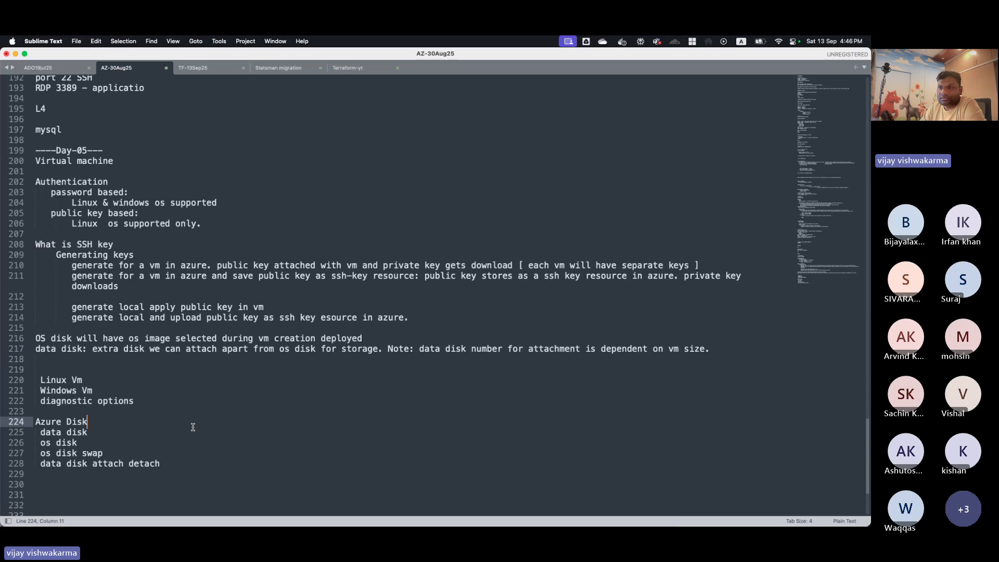
{"action": "key", "text": "Return"}
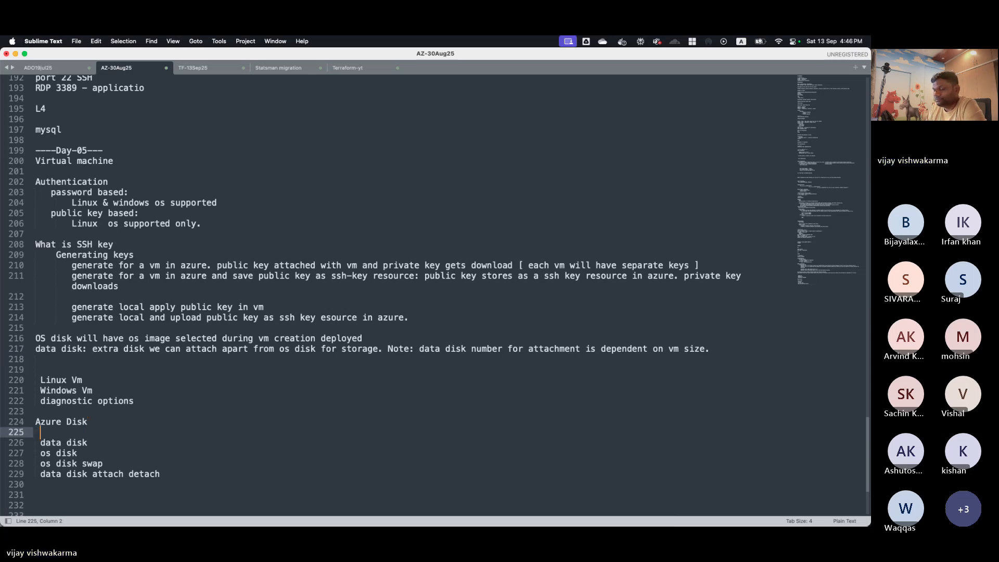
{"action": "type", "text": "Type:"}
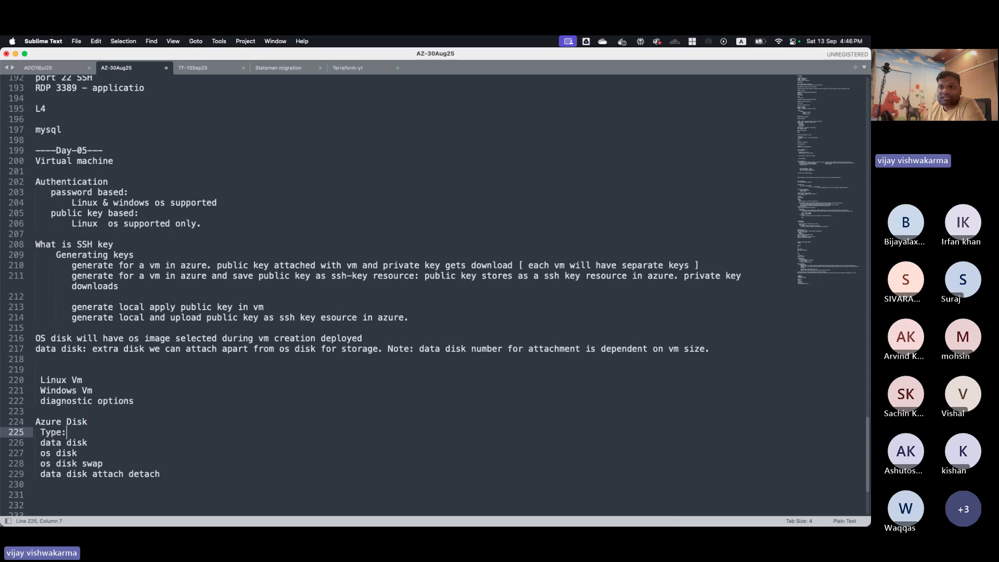
{"action": "key", "text": "Return"}
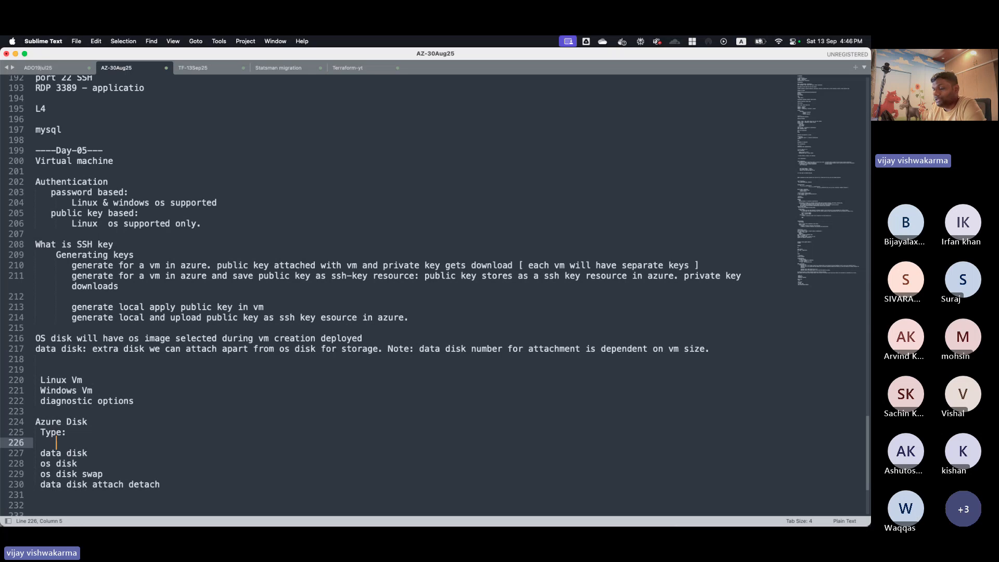
- List "HDD", "SSD standard" and "SSD premium" on separate lines under the "Type:" line
{"action": "type", "text": "HDD"}
{"action": "key", "text": "Return"}
{"action": "type", "text": "SD"}
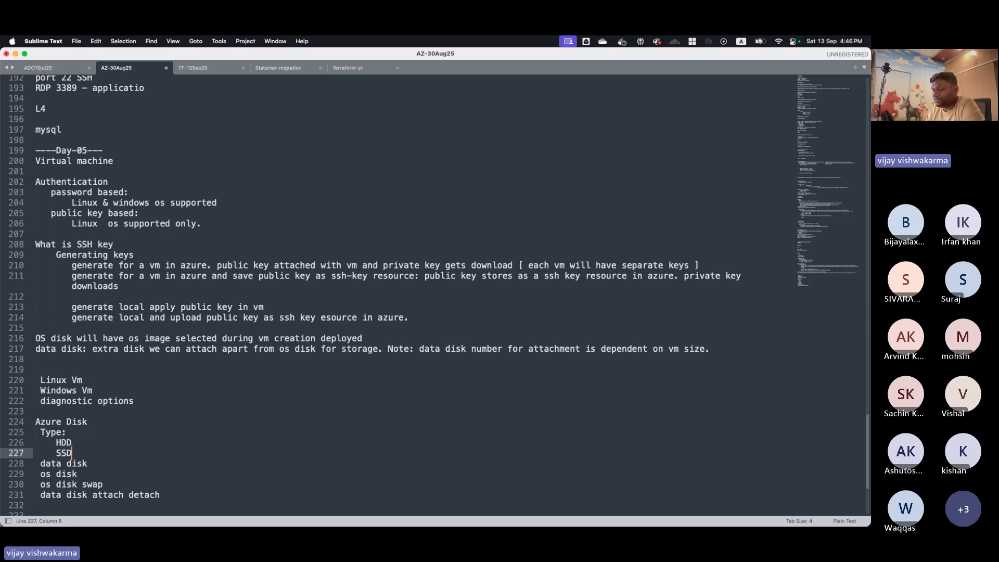
{"action": "type", "text": " standard"}
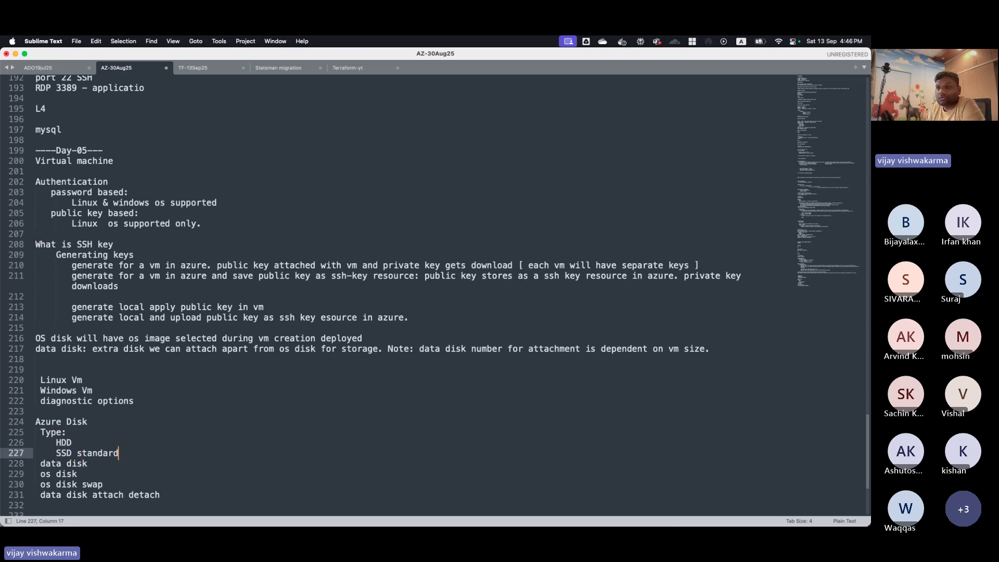
{"action": "key", "text": "Return"}
{"action": "type", "text": "SSD "}
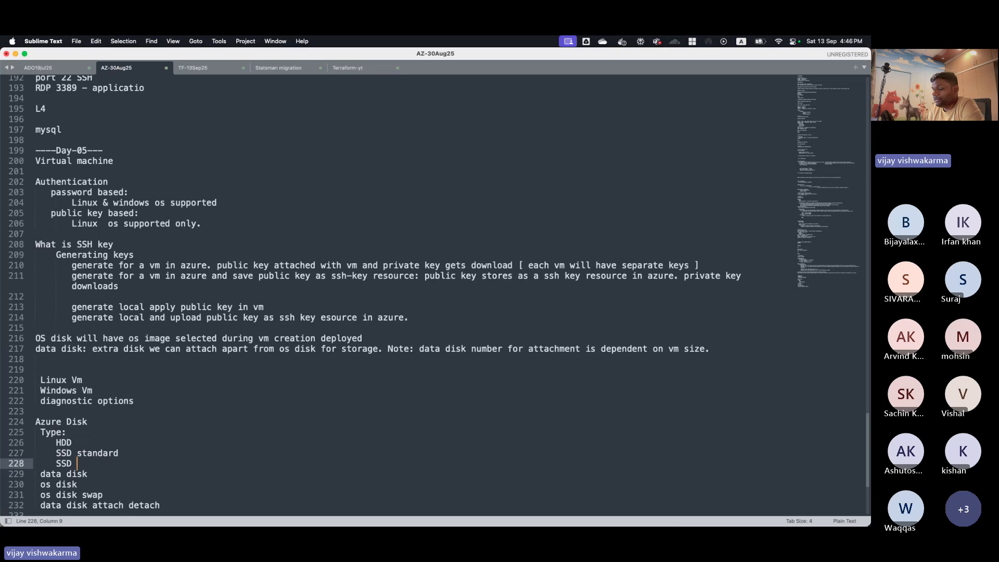
{"action": "type", "text": "premi"}
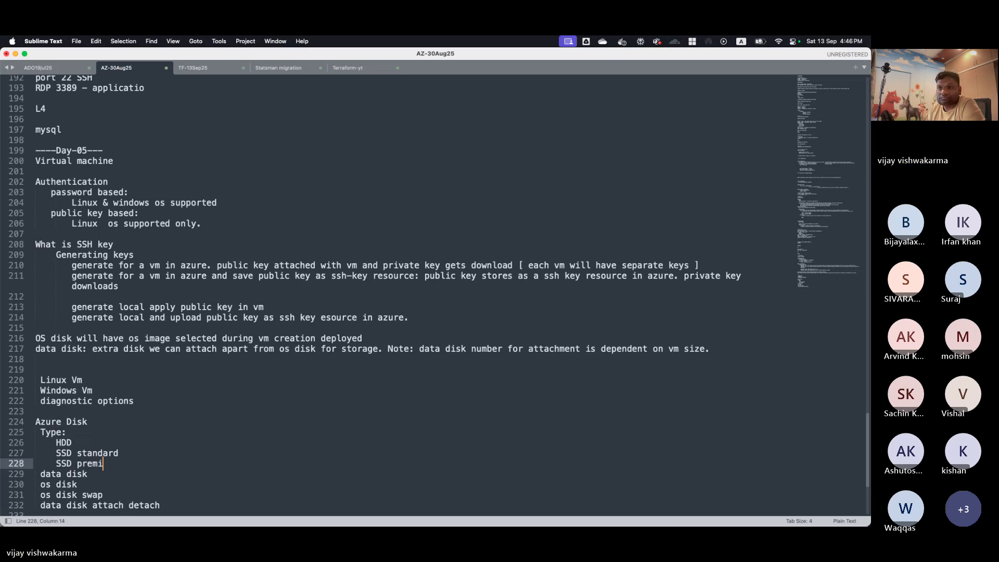
{"action": "type", "text": "um"}
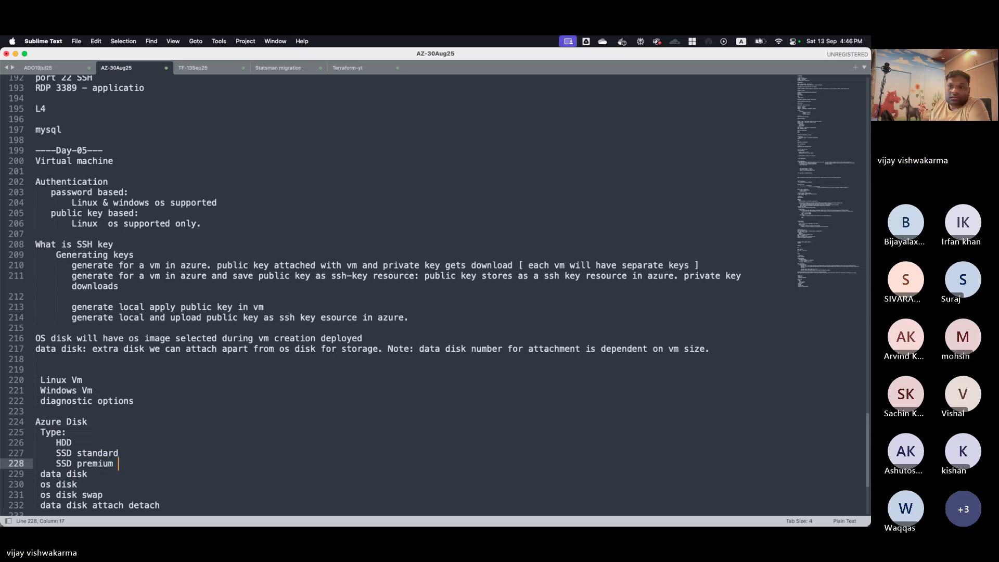
{"action": "key", "text": "Up"}
{"action": "key", "text": "Up"}
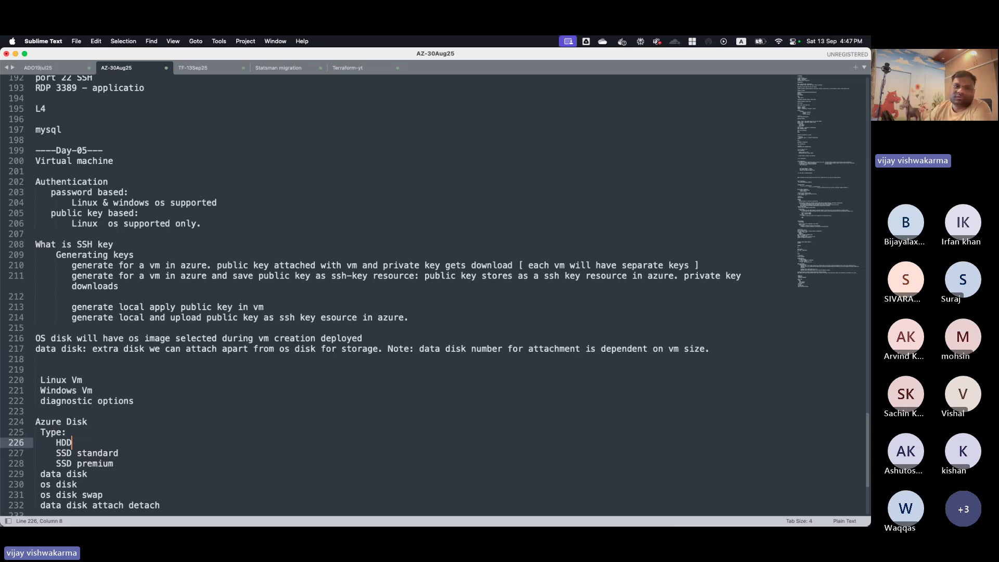
- Switch to the Brave browser and set the VM's OS disk type to Standard SSD with locally-redundant storage
{"action": "mouse_move", "coordinate": [322, 522]}
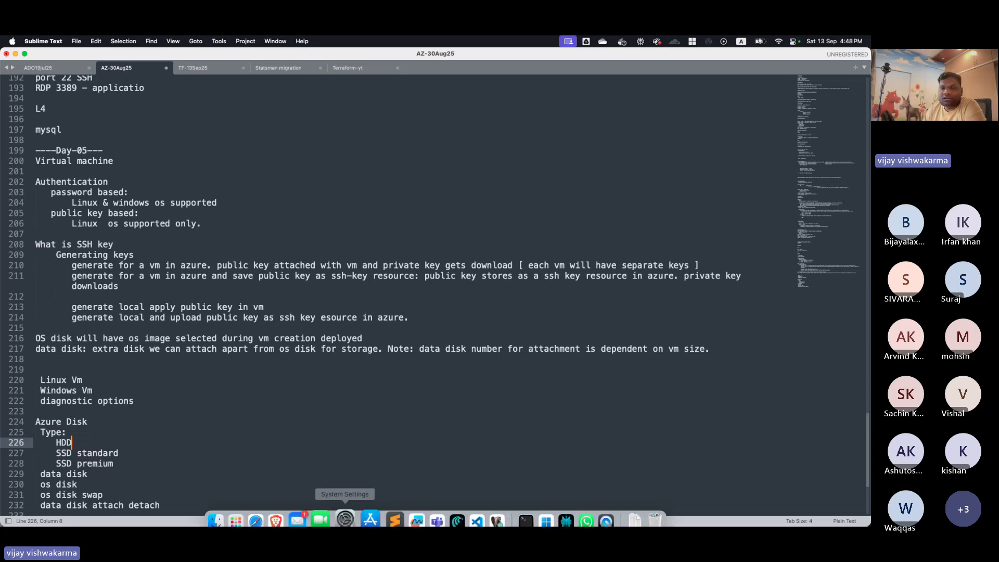
{"action": "left_click", "coordinate": [286, 509]}
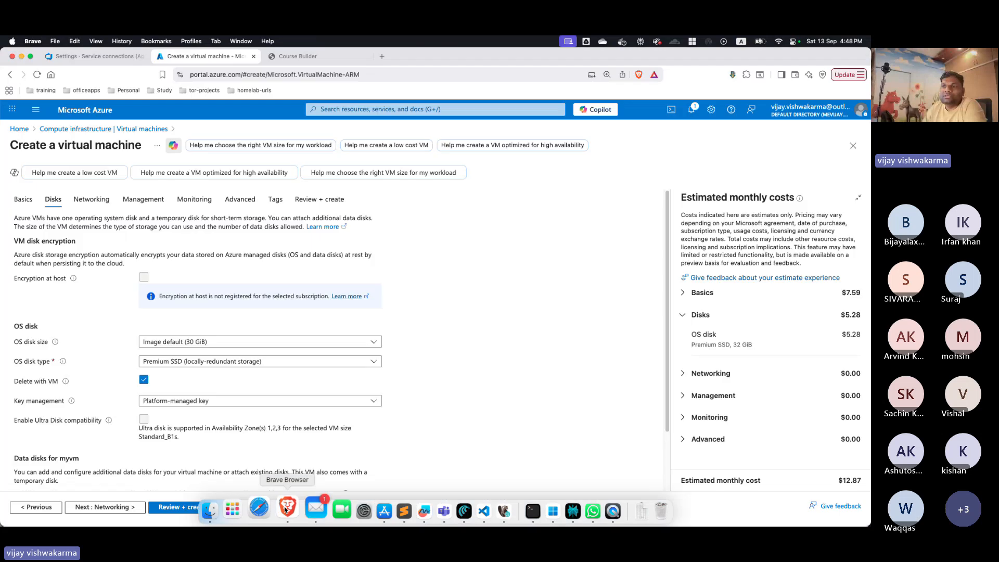
{"action": "left_click", "coordinate": [223, 361]}
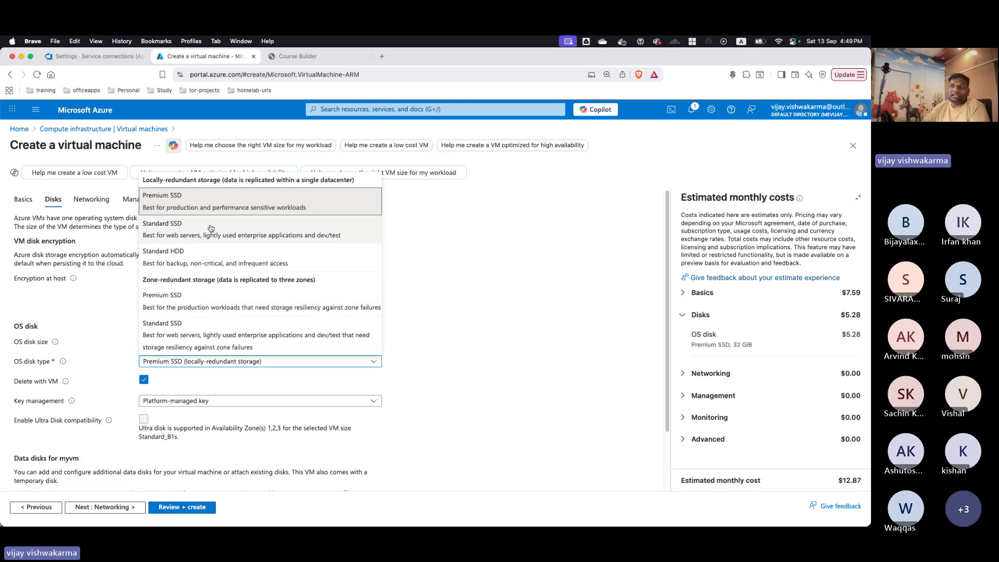
{"action": "left_click", "coordinate": [208, 231]}
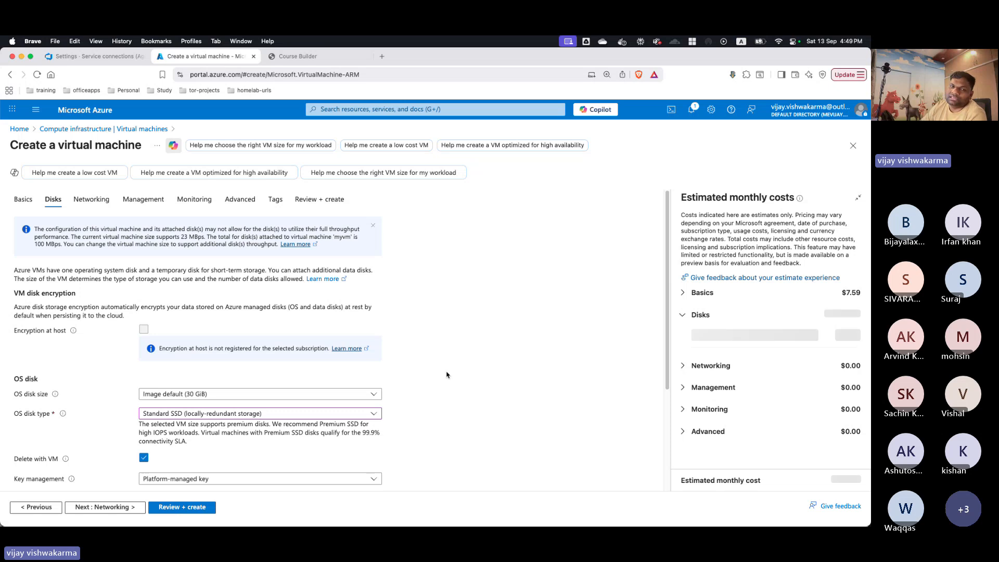
- Create and attach a new empty Premium SSD data disk to the VM with a size of 4 GiB (P1)
{"action": "scroll", "coordinate": [446, 376], "scroll_direction": "down", "scroll_amount": 3}
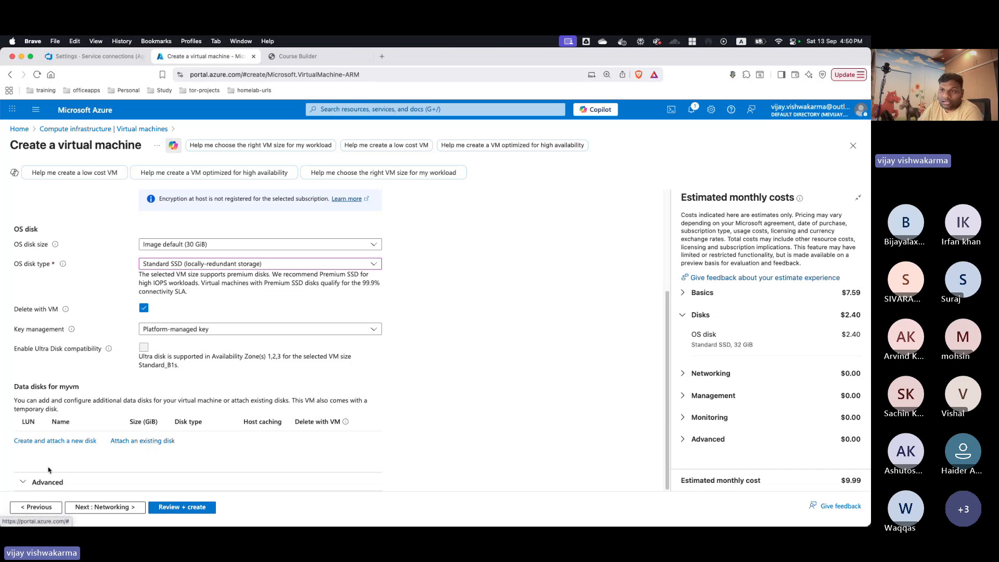
{"action": "left_click", "coordinate": [42, 444]}
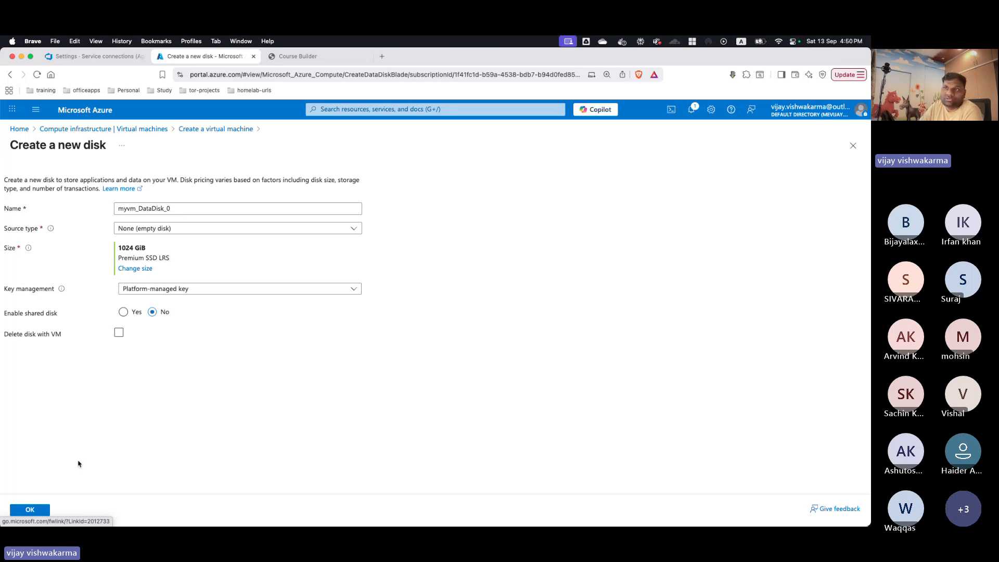
{"action": "left_click", "coordinate": [144, 269]}
{"action": "left_click", "coordinate": [146, 241]}
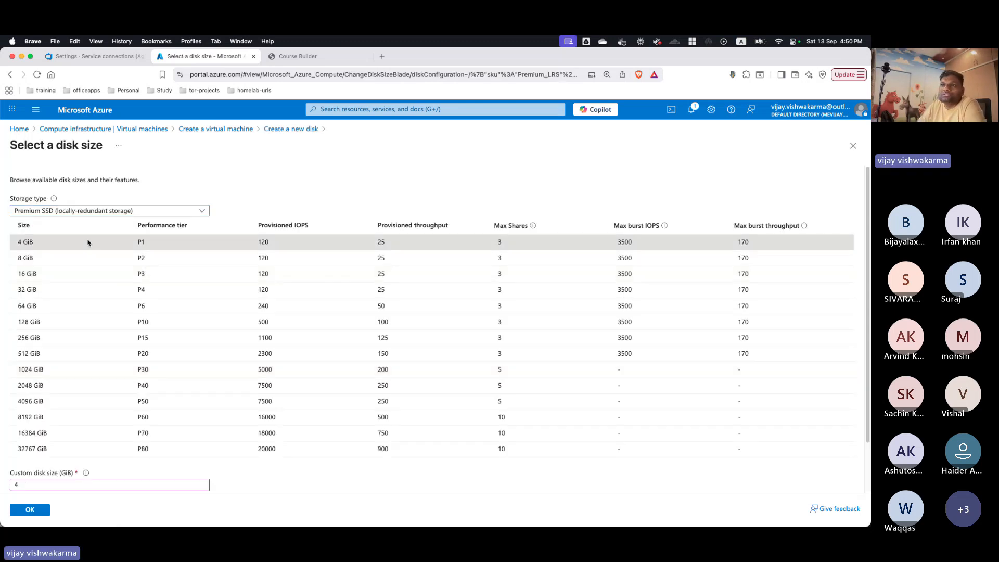
{"action": "left_click", "coordinate": [31, 509]}
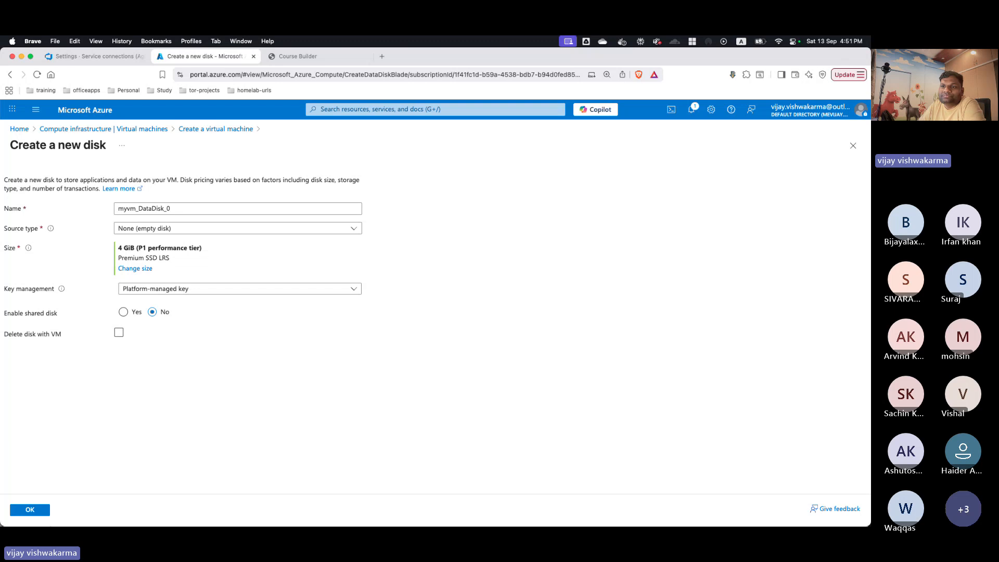
{"action": "left_click", "coordinate": [28, 510]}
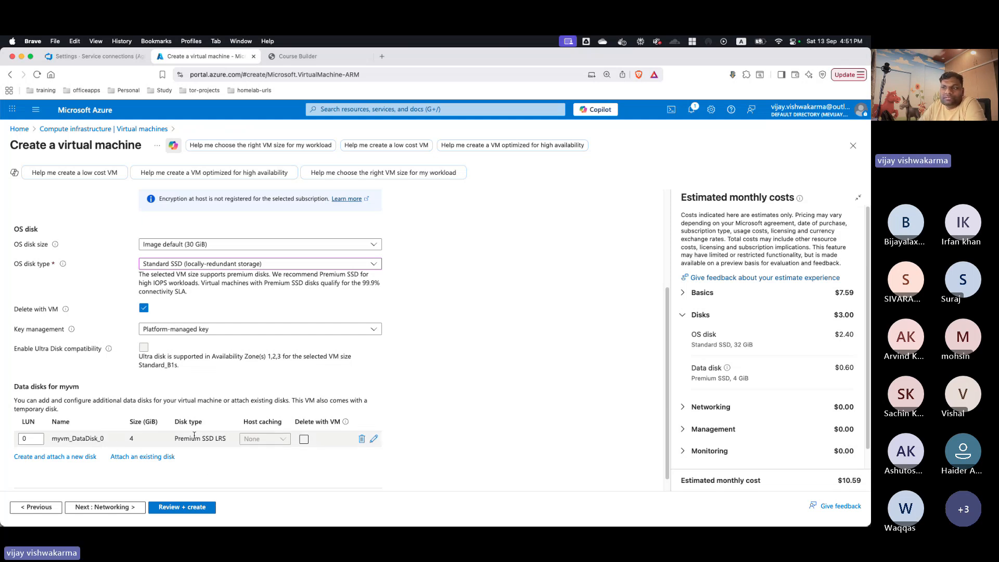
- Validate the VM configuration, review its Basics and Disks summary, and create the virtual machine
{"action": "left_click", "coordinate": [182, 507]}
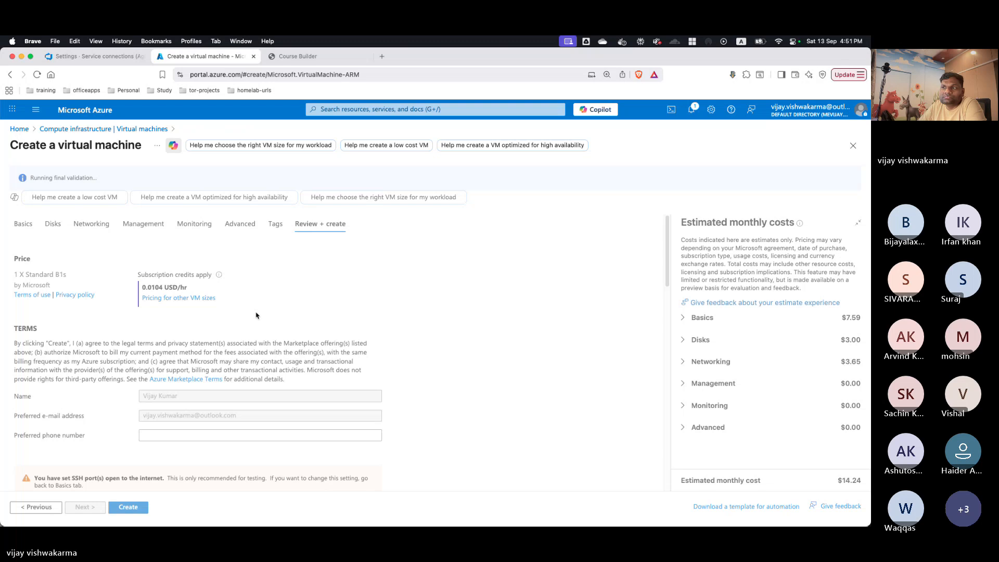
{"action": "scroll", "coordinate": [256, 316], "scroll_direction": "down", "scroll_amount": 10}
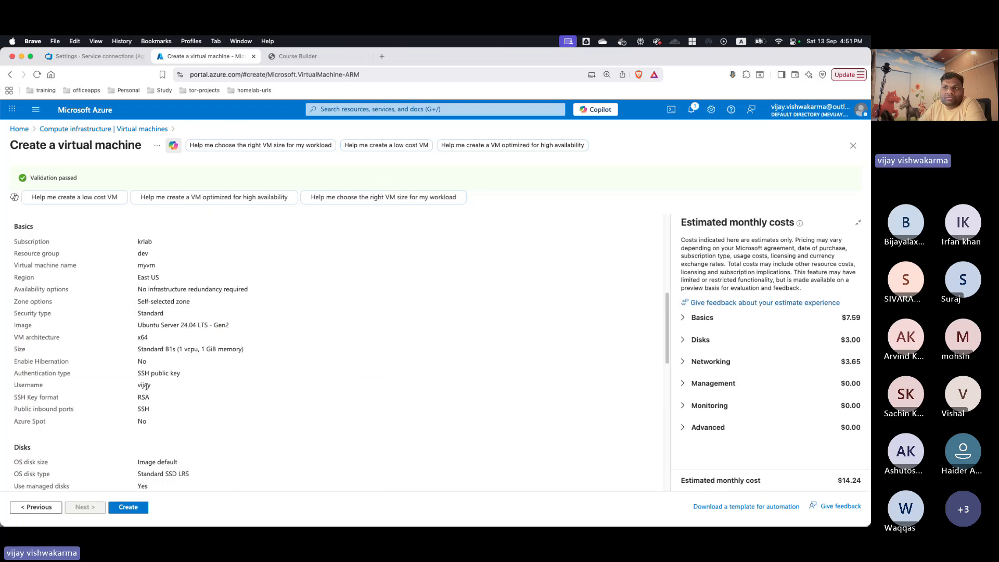
{"action": "scroll", "coordinate": [141, 449], "scroll_direction": "down", "scroll_amount": 1}
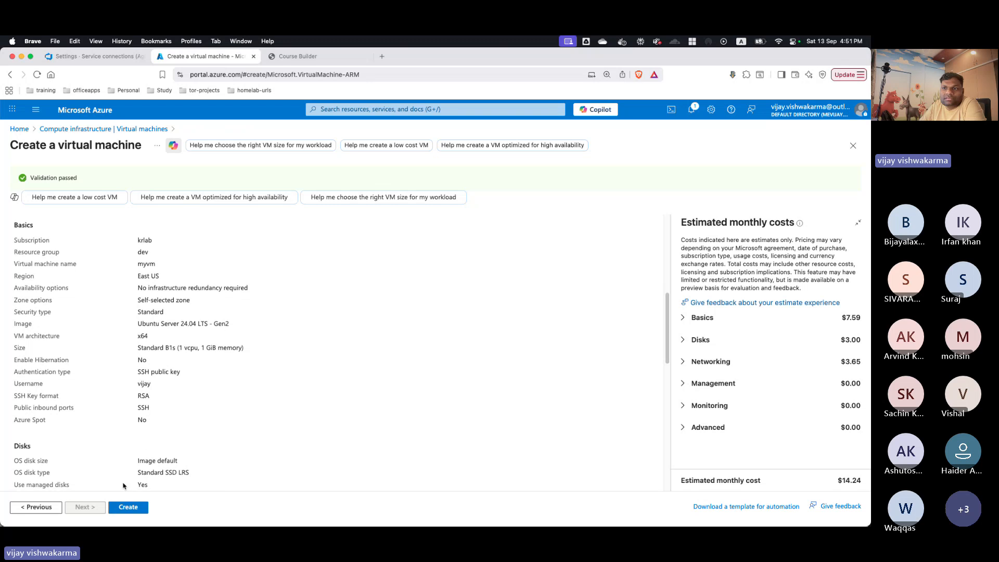
{"action": "left_click", "coordinate": [125, 508]}
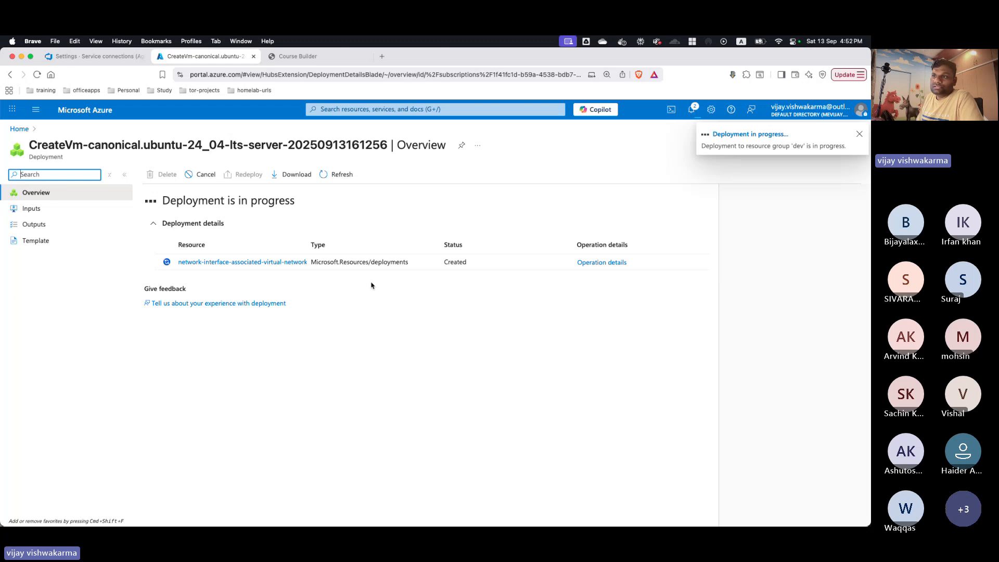
- Start another virtual machine creation form from the Virtual machines list and bring up all available VM sizes
{"action": "left_click", "coordinate": [365, 110]}
{"action": "left_click", "coordinate": [338, 264]}
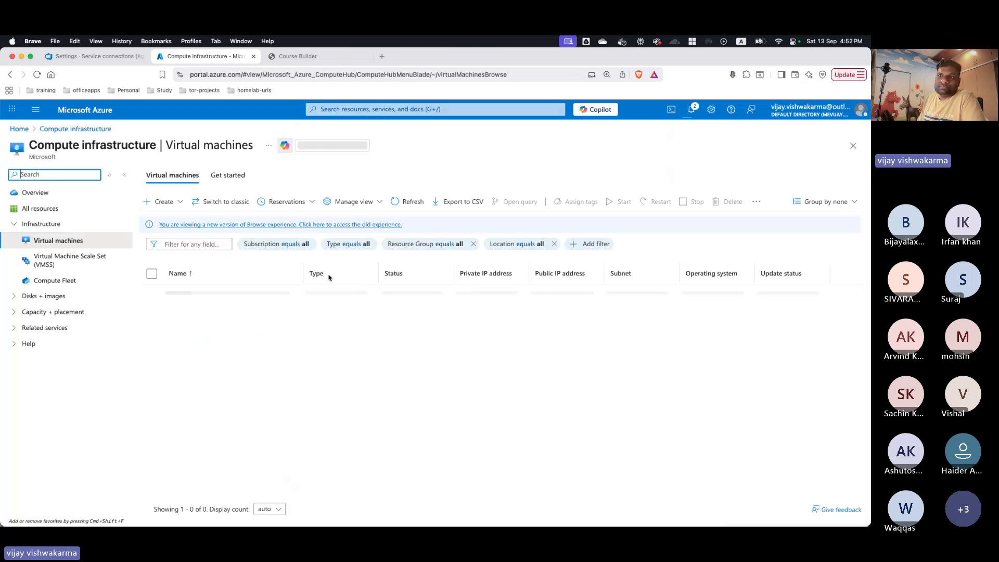
{"action": "left_click", "coordinate": [501, 416]}
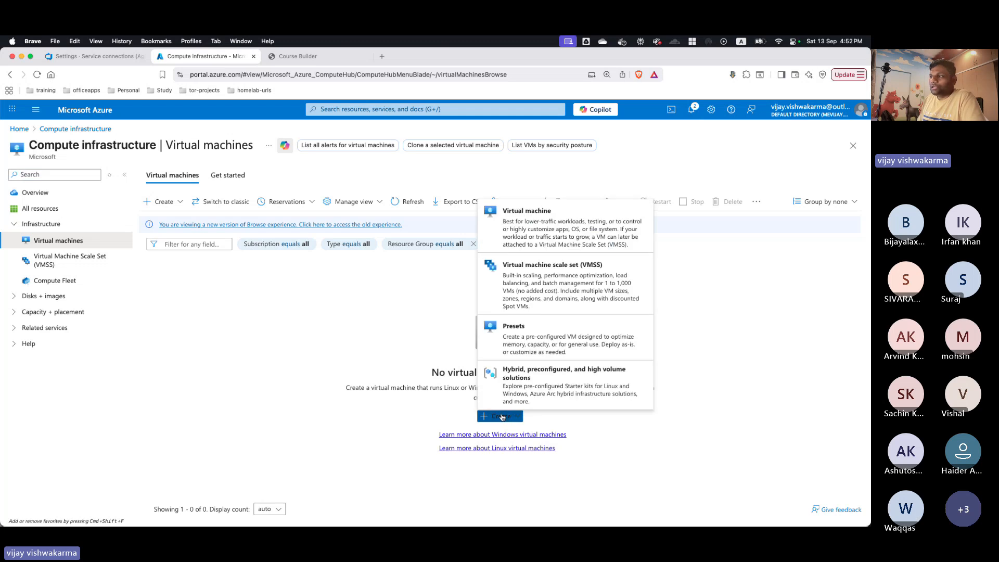
{"action": "left_click", "coordinate": [532, 240]}
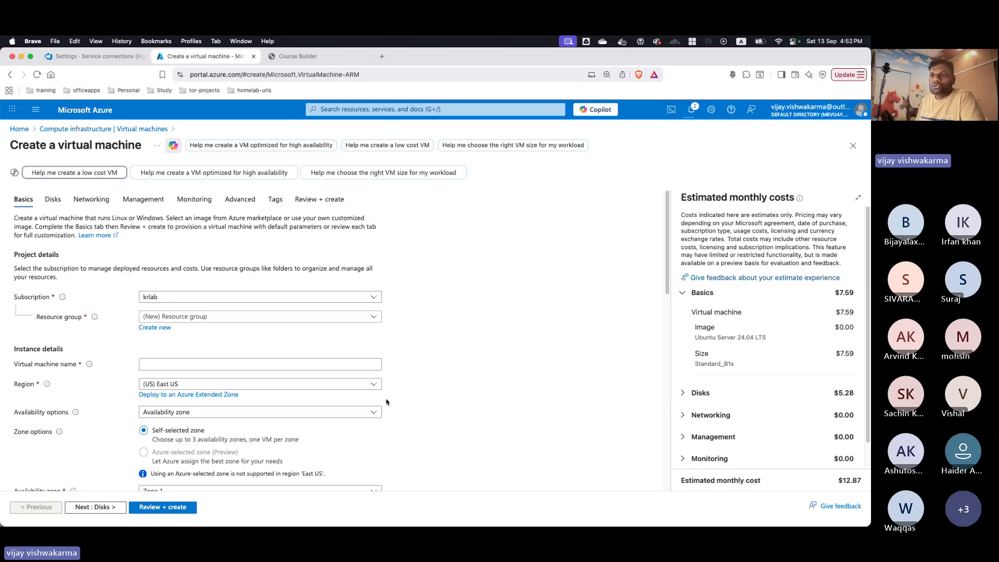
{"action": "scroll", "coordinate": [338, 397], "scroll_direction": "down", "scroll_amount": 5}
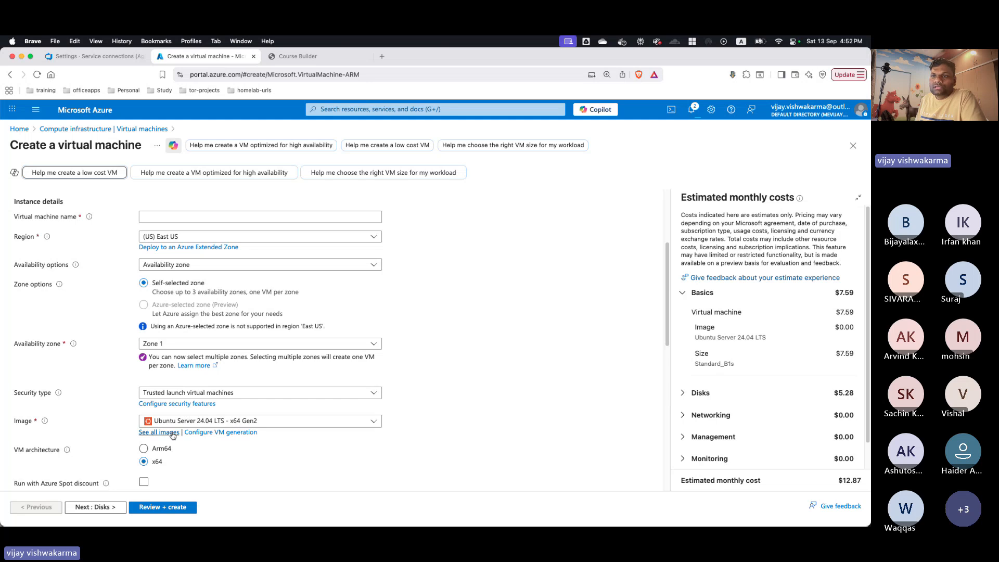
{"action": "scroll", "coordinate": [179, 420], "scroll_direction": "down", "scroll_amount": 3}
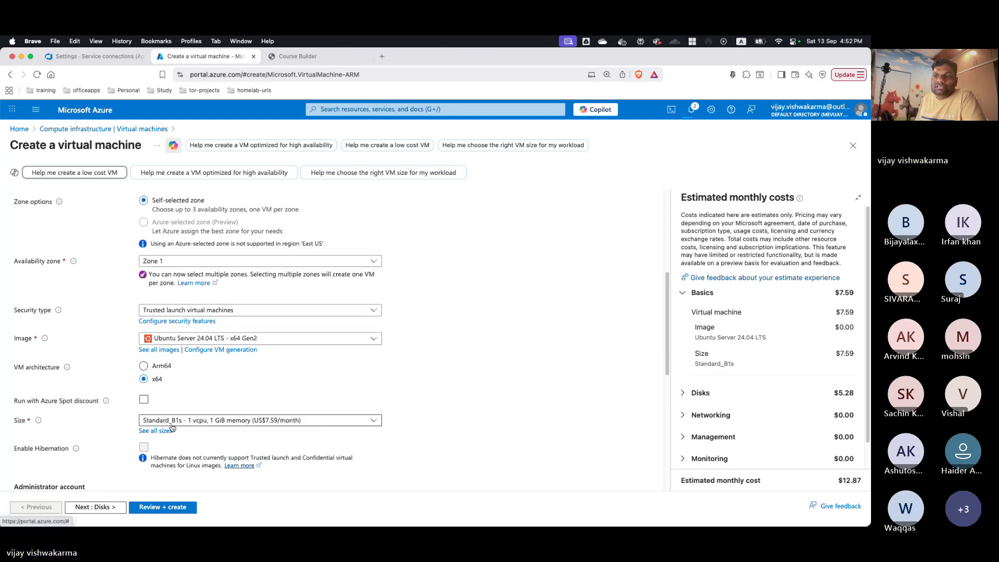
{"action": "left_click", "coordinate": [171, 430]}
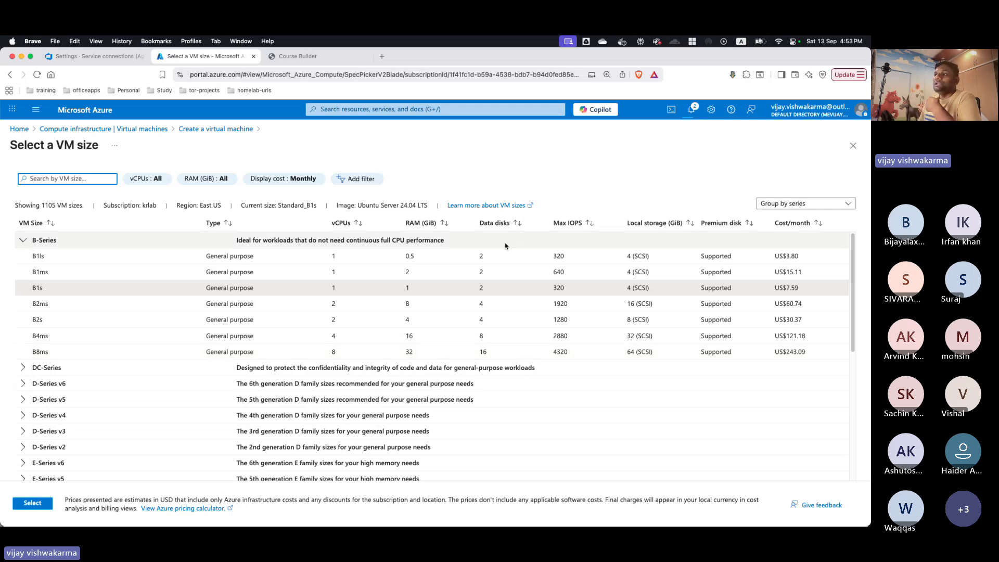
- Examine the data disk limits of the D-Series v4 and E-Series v5 sizes, then collapse both and look through the remaining series
{"action": "left_click", "coordinate": [23, 415]}
{"action": "scroll", "coordinate": [450, 441], "scroll_direction": "down", "scroll_amount": 7}
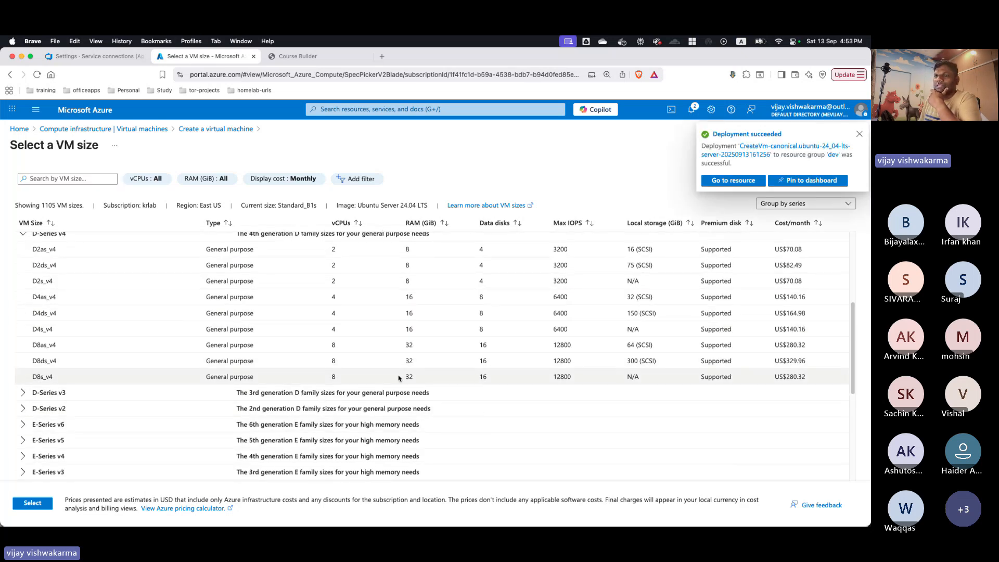
{"action": "scroll", "coordinate": [23, 426], "scroll_direction": "down", "scroll_amount": 1}
{"action": "left_click", "coordinate": [23, 422]}
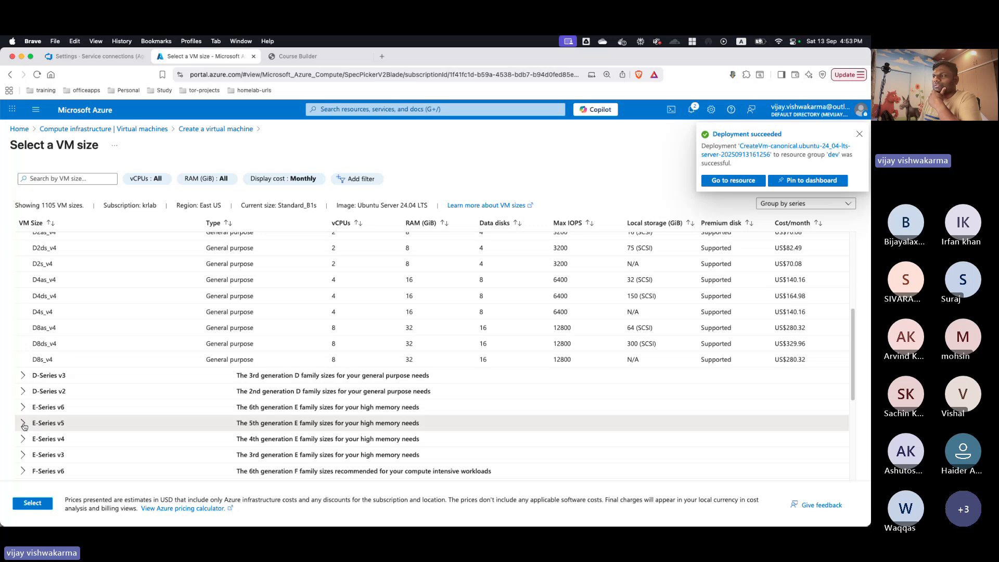
{"action": "scroll", "coordinate": [484, 434], "scroll_direction": "down", "scroll_amount": 4}
{"action": "scroll", "coordinate": [481, 427], "scroll_direction": "down", "scroll_amount": 3}
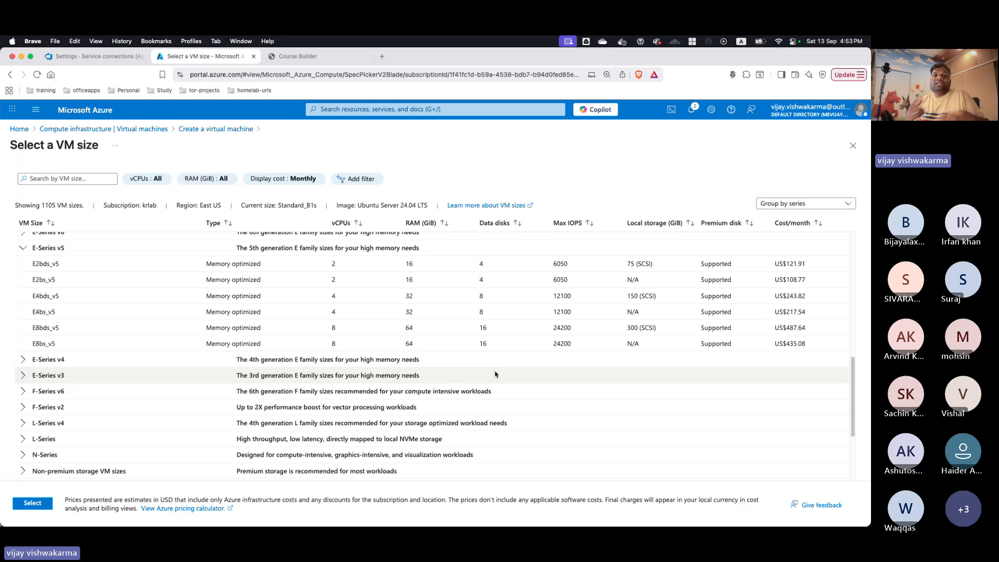
{"action": "scroll", "coordinate": [494, 374], "scroll_direction": "up", "scroll_amount": 15}
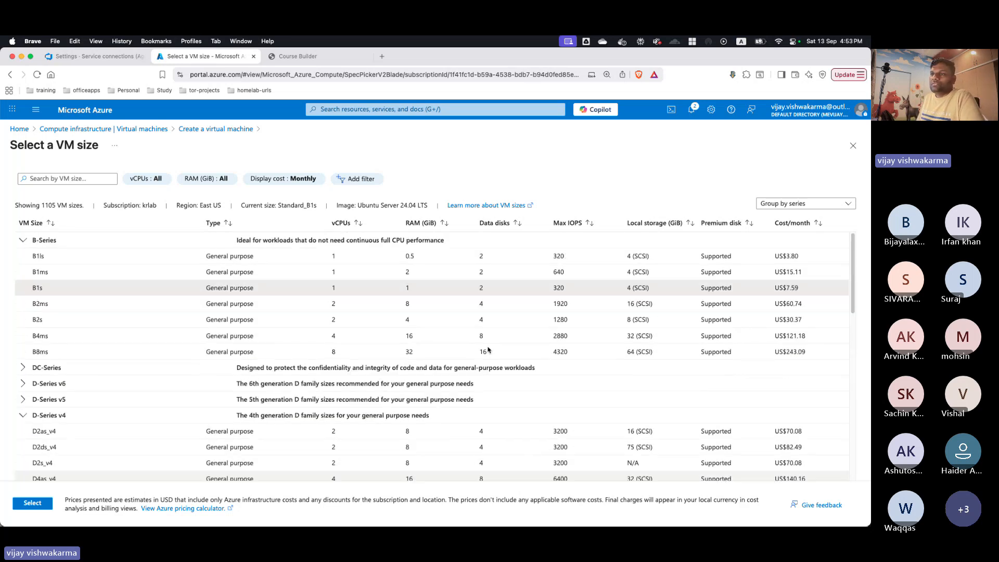
{"action": "left_click", "coordinate": [22, 415]}
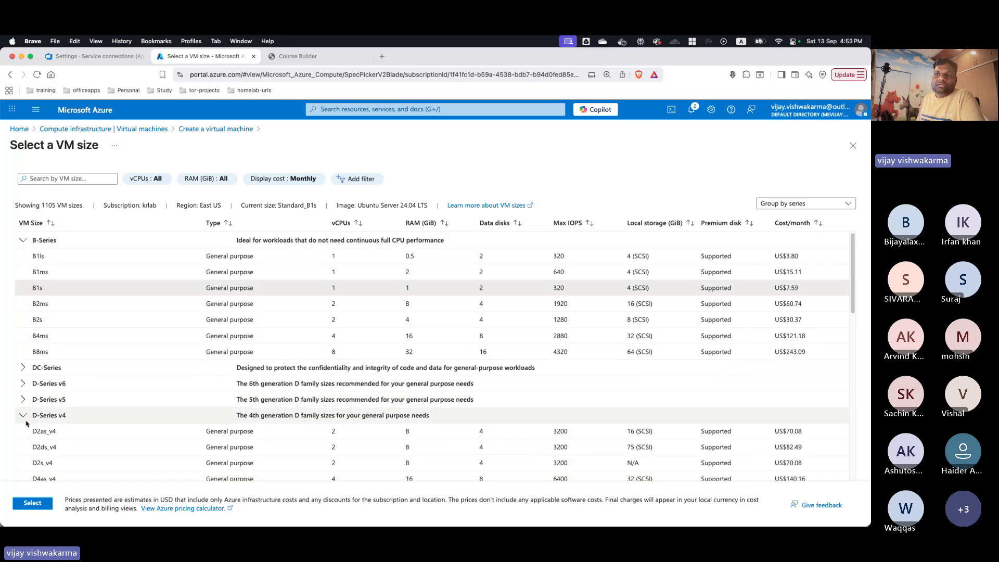
{"action": "scroll", "coordinate": [29, 453], "scroll_direction": "down", "scroll_amount": 1}
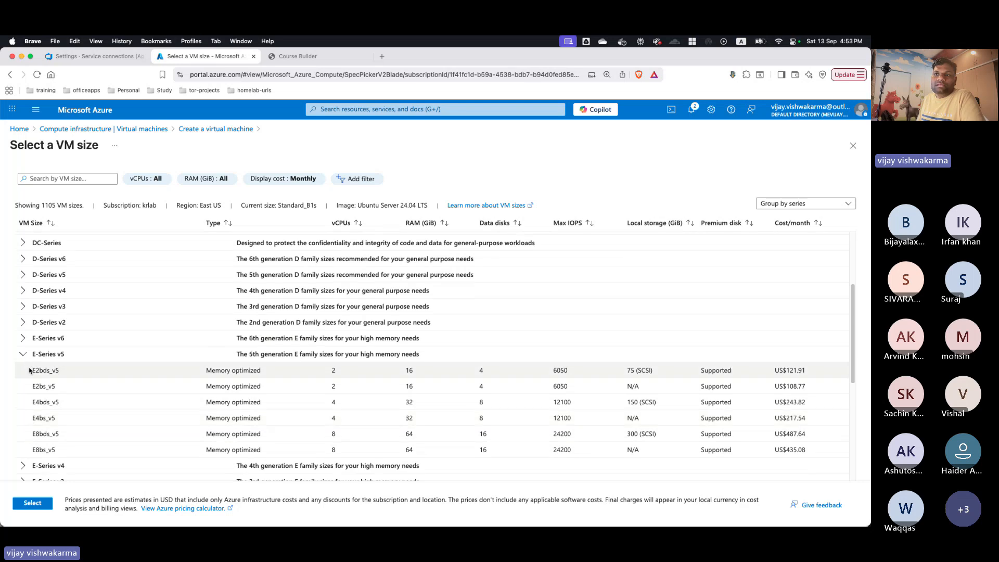
{"action": "left_click", "coordinate": [25, 354]}
{"action": "scroll", "coordinate": [75, 406], "scroll_direction": "down", "scroll_amount": 5}
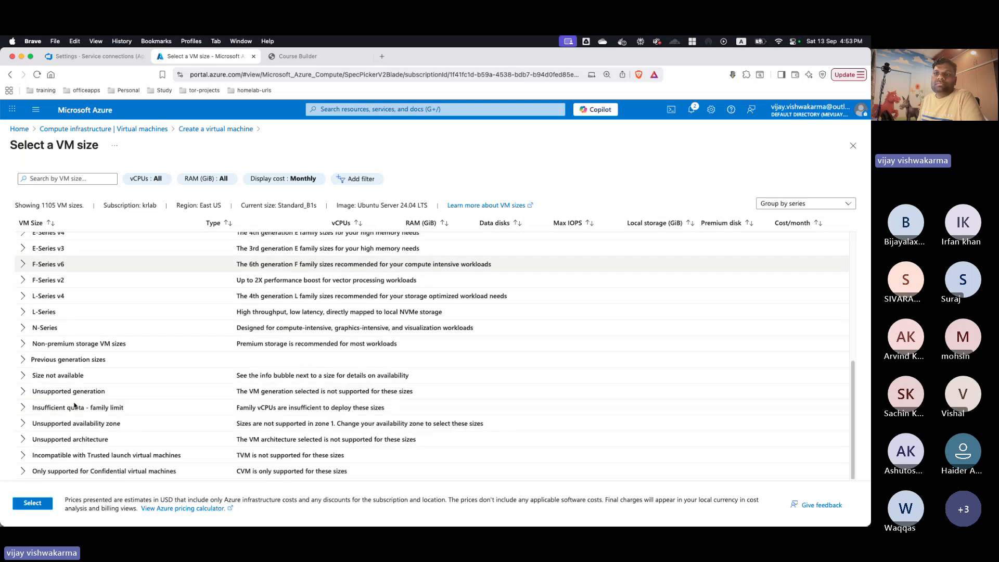
- Compare the D-Series v4, v5 and v6 virtual machine sizes by vCPUs, RAM, storage and monthly cost
{"action": "scroll", "coordinate": [74, 407], "scroll_direction": "up", "scroll_amount": 10}
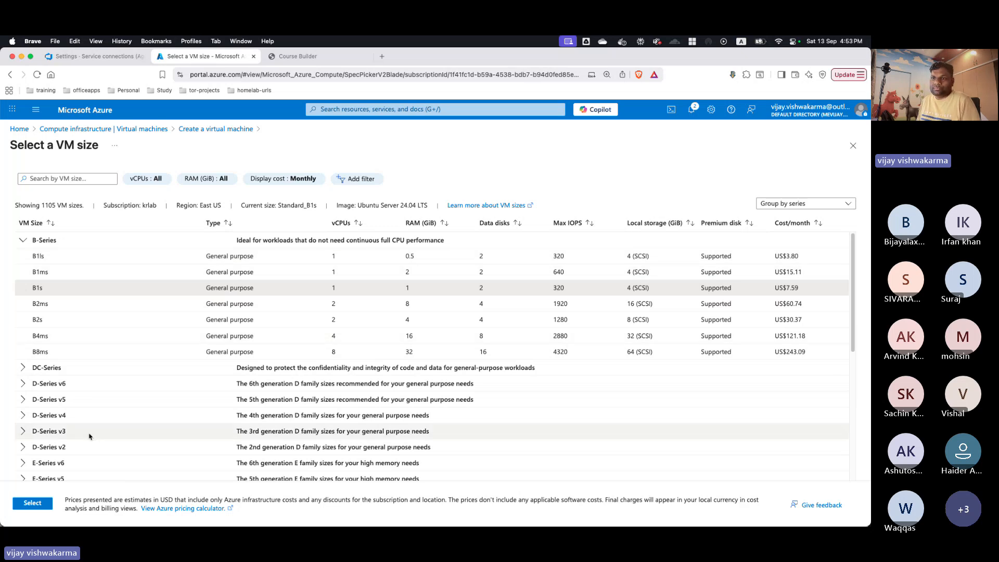
{"action": "scroll", "coordinate": [47, 414], "scroll_direction": "down", "scroll_amount": 1}
{"action": "left_click", "coordinate": [24, 415]}
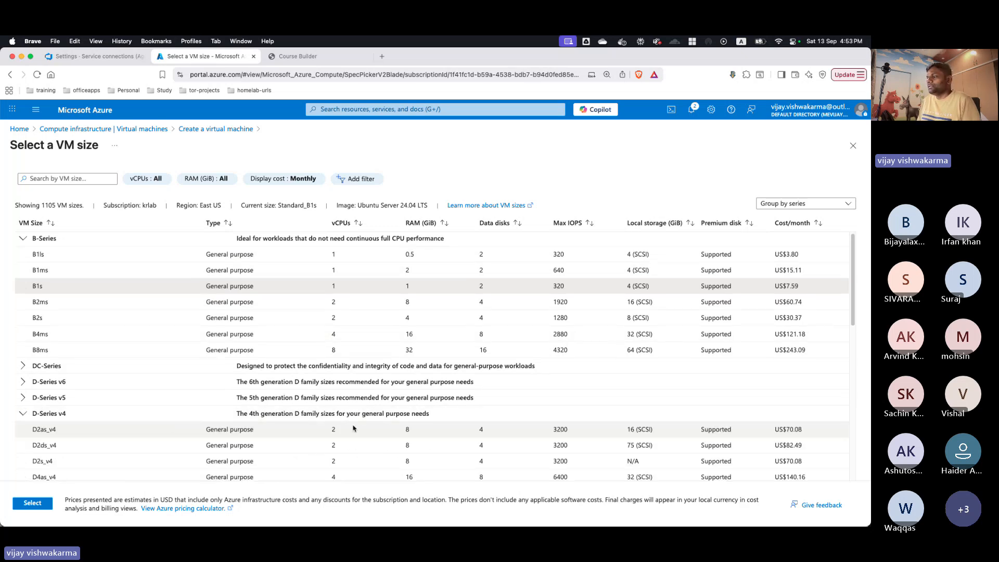
{"action": "scroll", "coordinate": [628, 417], "scroll_direction": "down", "scroll_amount": 3}
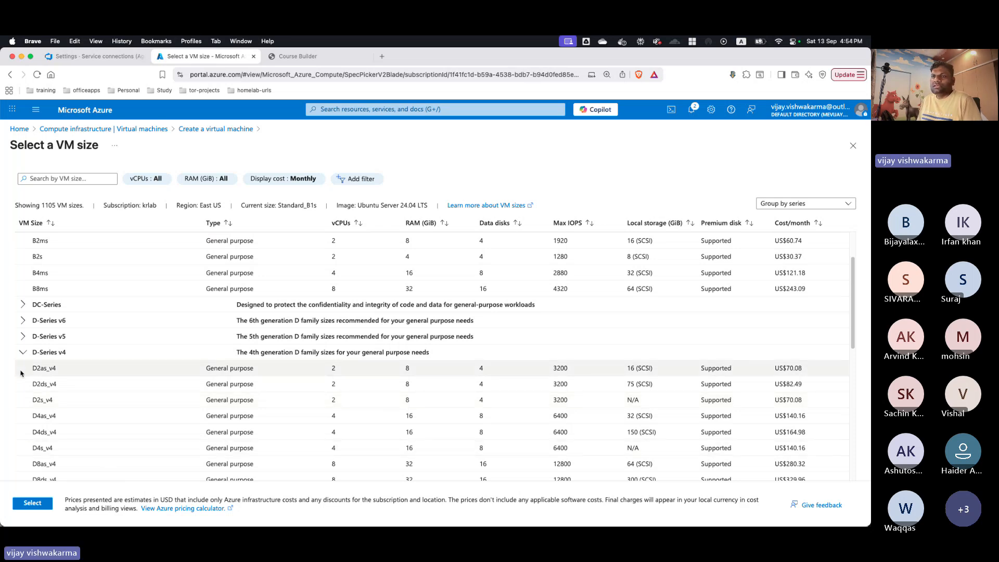
{"action": "left_click", "coordinate": [22, 352]}
{"action": "left_click", "coordinate": [23, 336]}
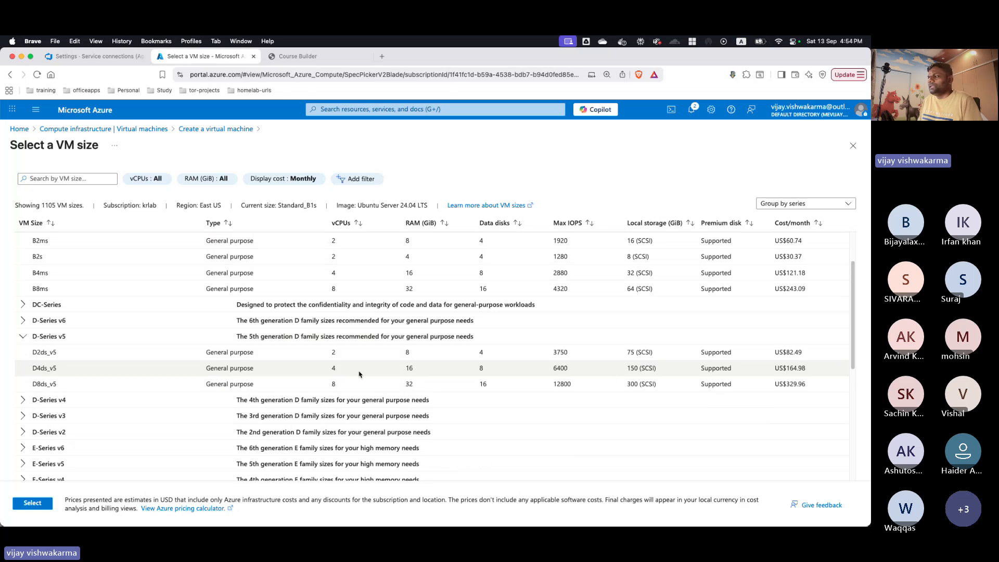
{"action": "left_click", "coordinate": [22, 320]}
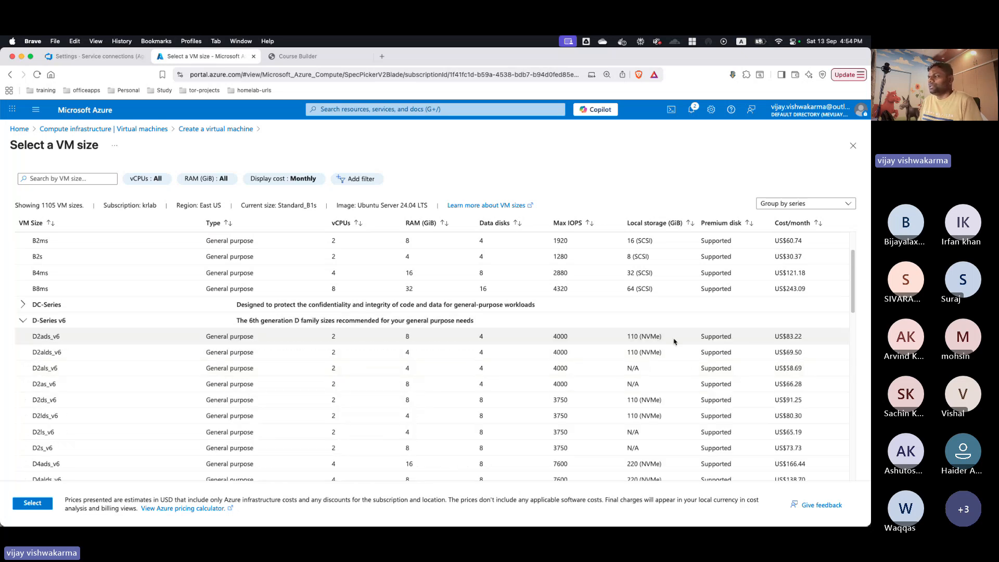
- Expand the DC-Series sizes and review their specifications and prices against the D-Series v6 and B-Series
{"action": "left_click", "coordinate": [29, 307]}
{"action": "scroll", "coordinate": [507, 424], "scroll_direction": "down", "scroll_amount": 10}
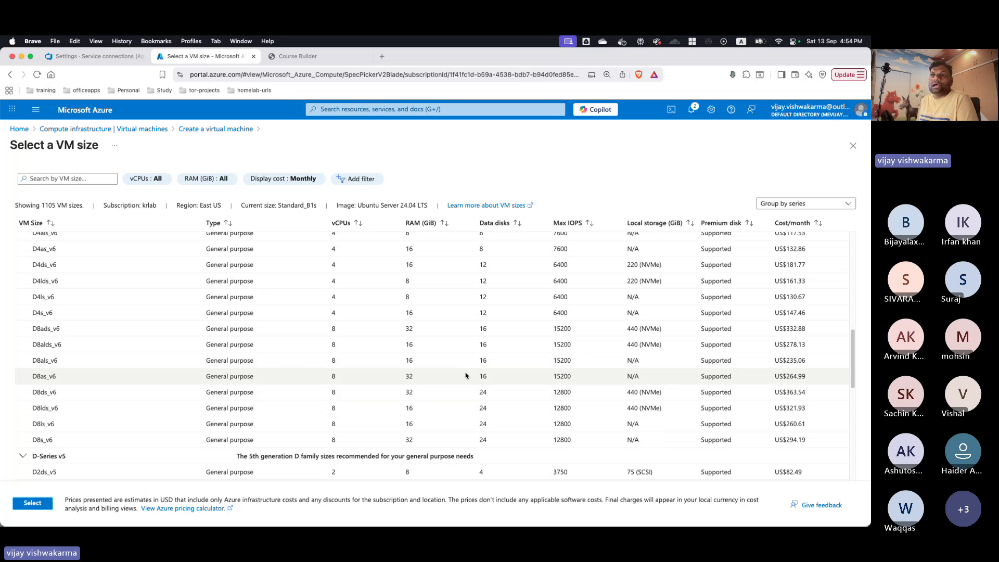
{"action": "scroll", "coordinate": [96, 359], "scroll_direction": "up", "scroll_amount": 8}
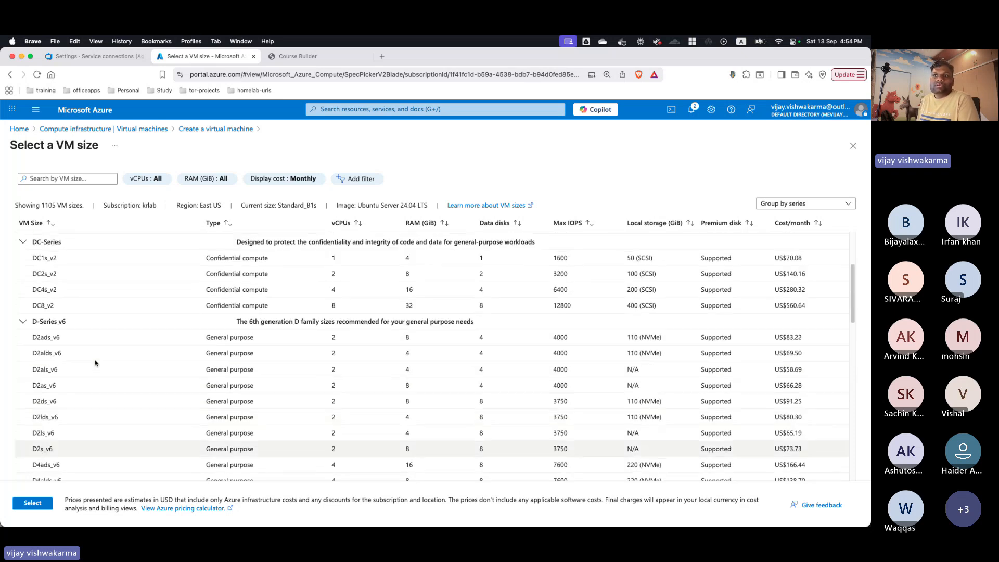
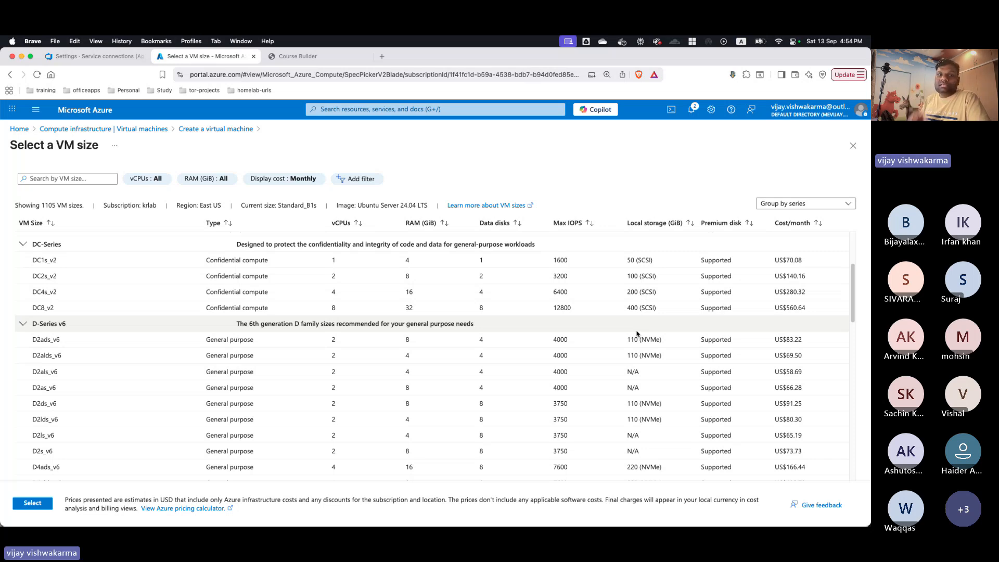
{"action": "scroll", "coordinate": [637, 333], "scroll_direction": "up", "scroll_amount": 3}
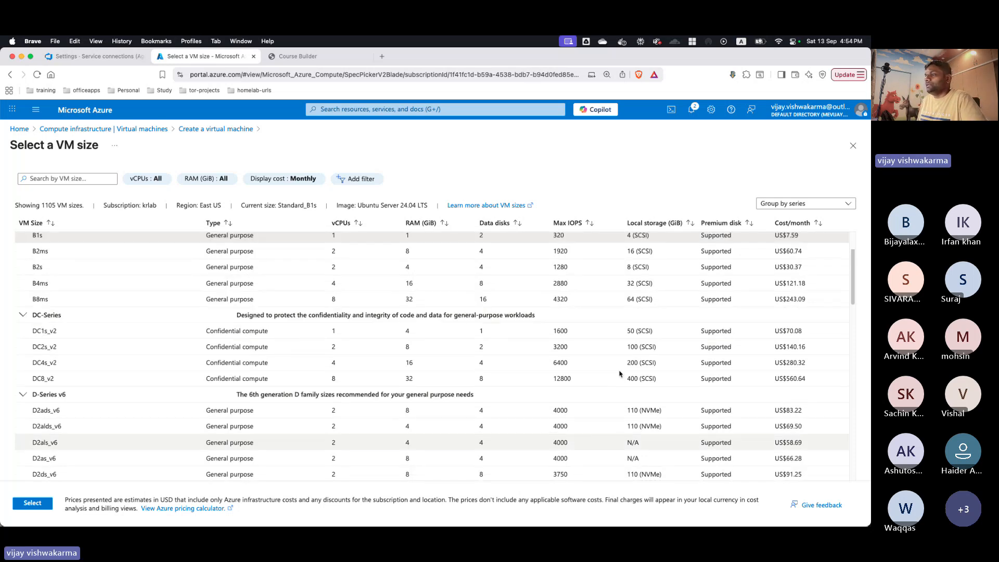
{"action": "scroll", "coordinate": [619, 373], "scroll_direction": "up", "scroll_amount": 2}
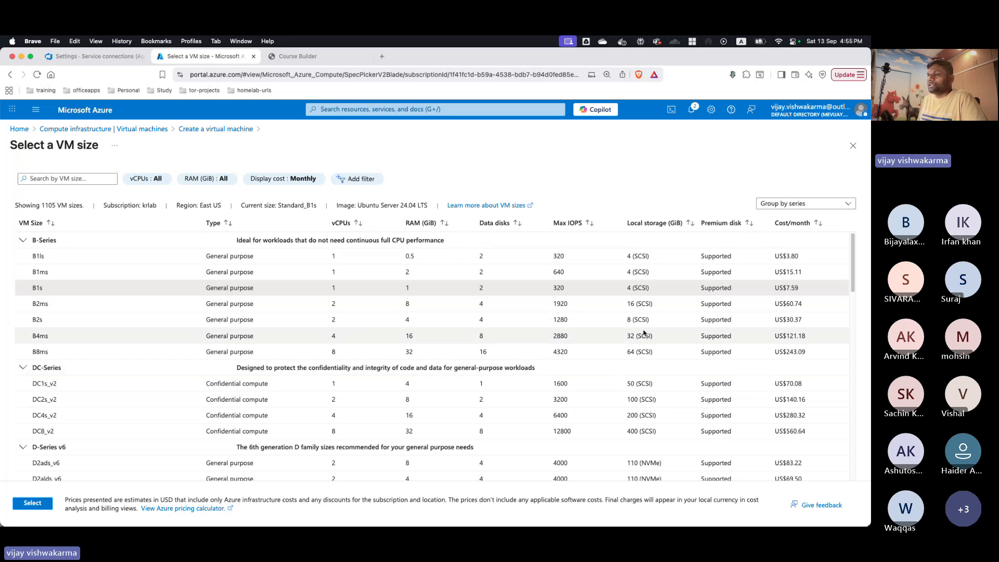
- Leave the size selection for the virtual machines list and copy the public IP address of myvm
{"action": "left_click", "coordinate": [92, 111]}
{"action": "left_click", "coordinate": [245, 169]}
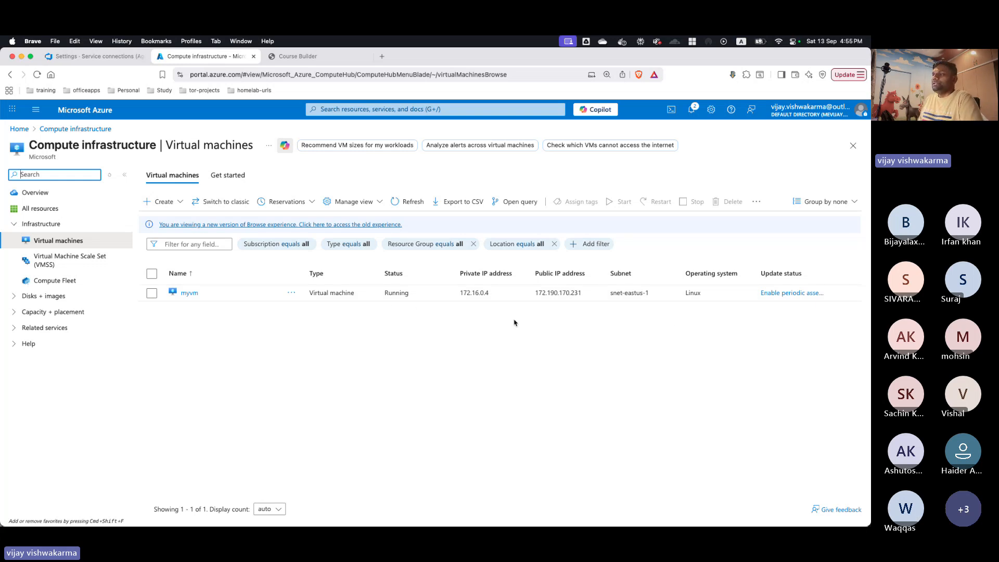
{"action": "left_click", "coordinate": [534, 293]}
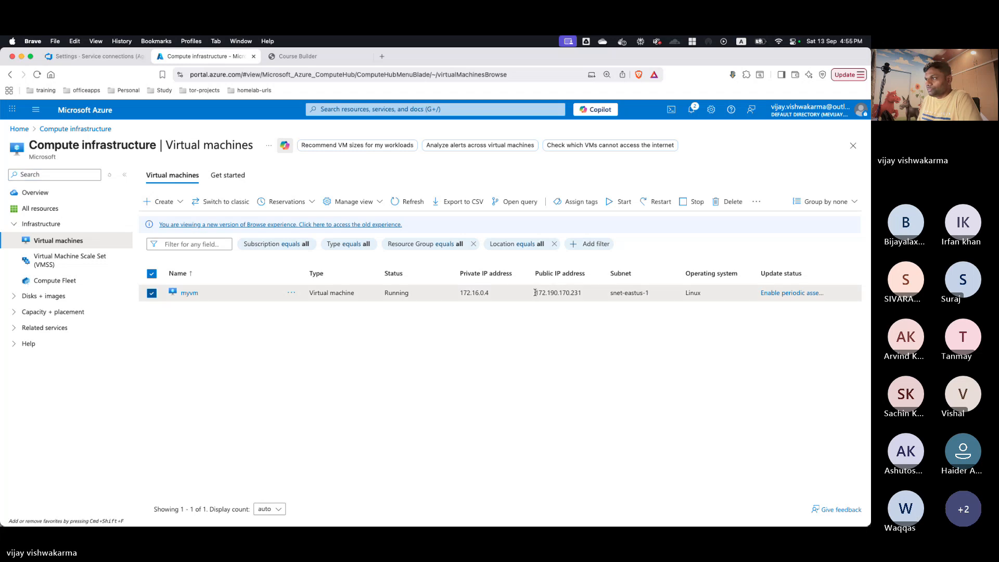
{"action": "left_click_drag", "start_coordinate": [534, 292], "coordinate": [590, 307]}
{"action": "left_click", "coordinate": [550, 330]}
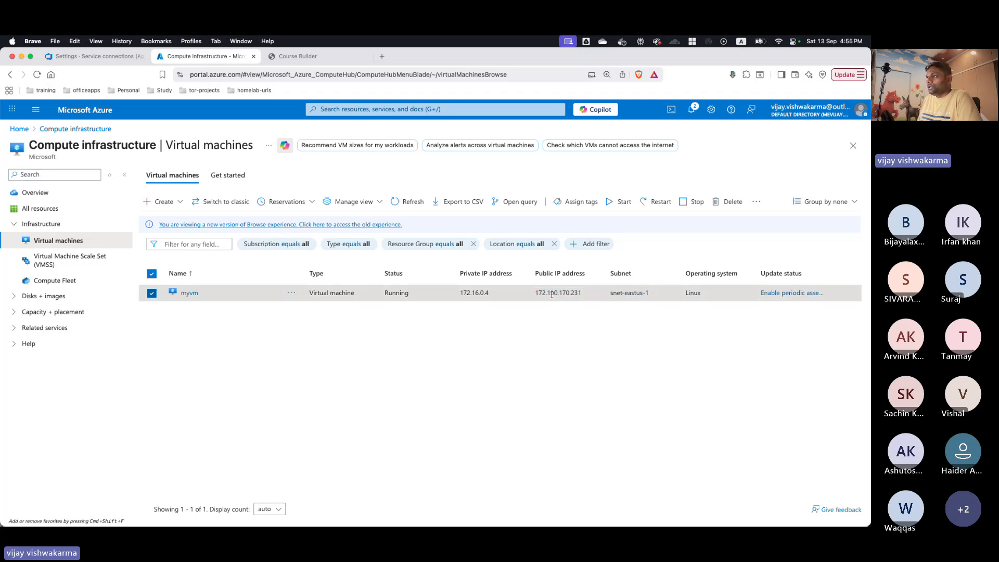
{"action": "double_click", "coordinate": [552, 295]}
{"action": "key", "text": "super+c"}
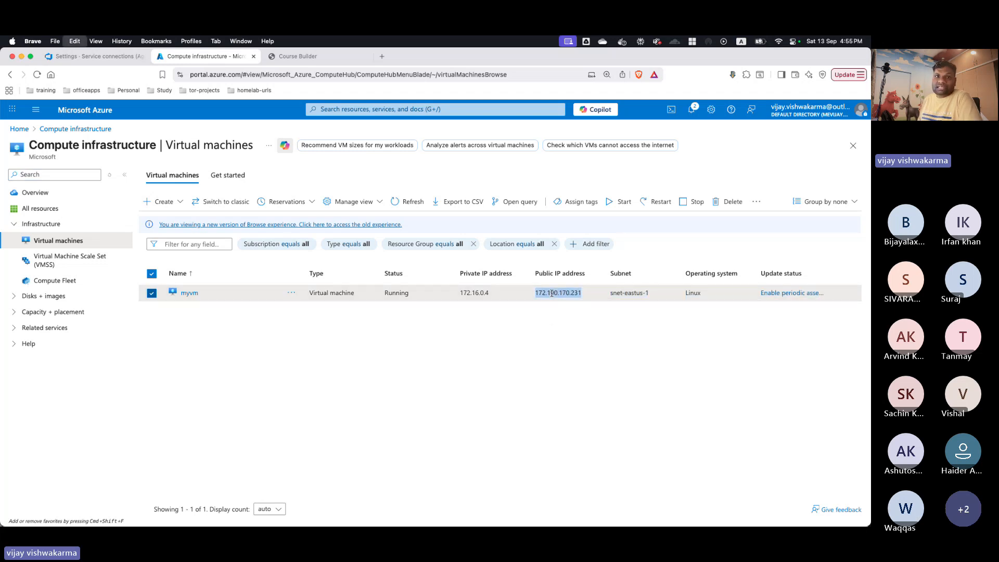
- Switch to Terminal, clear its output and list the files in the azure folder
{"action": "mouse_move", "coordinate": [411, 518]}
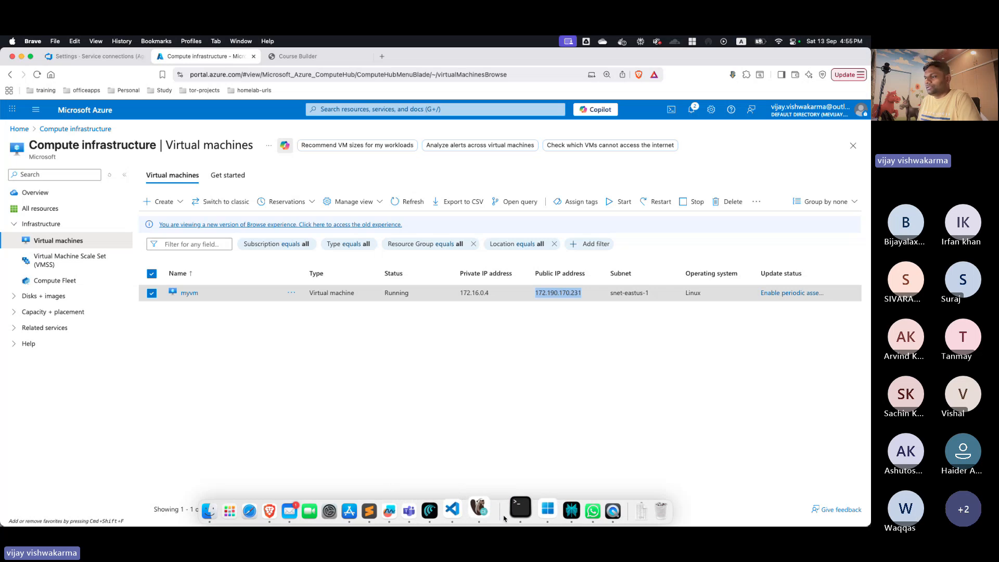
{"action": "left_click", "coordinate": [520, 508]}
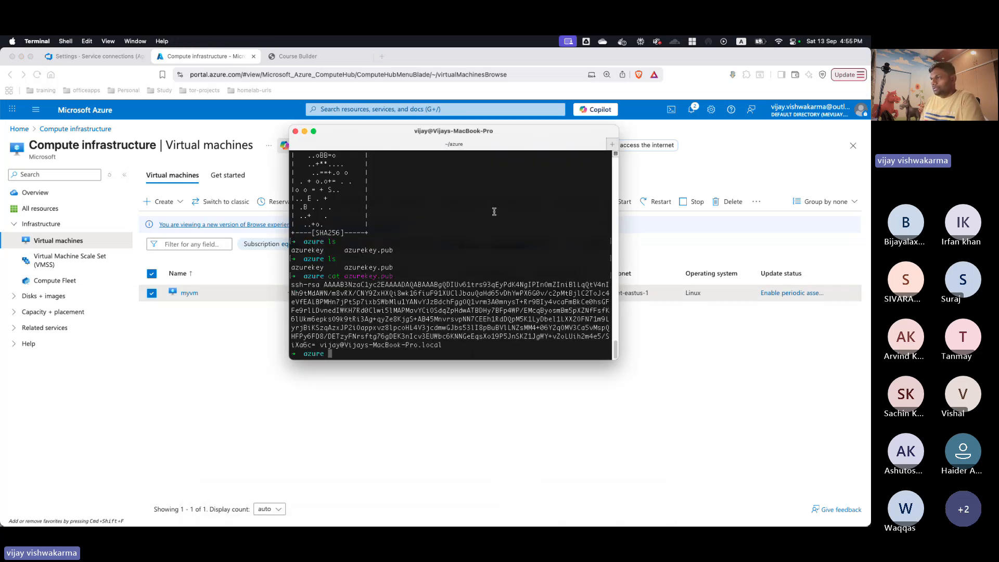
{"action": "key", "text": "super+k"}
{"action": "type", "text": "ls"}
{"action": "key", "text": "Return"}
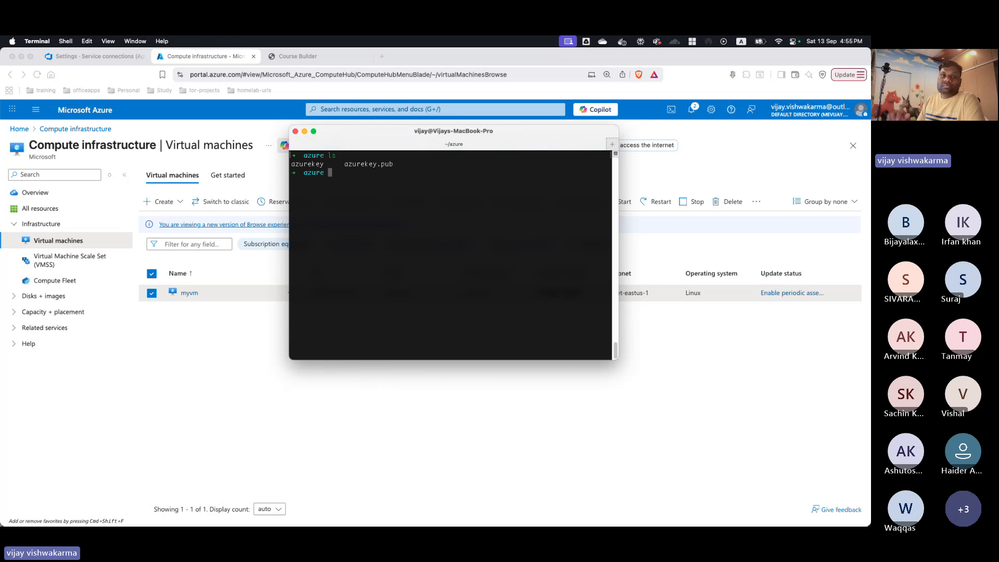
- Try to connect over SSH to 172.190.170.231 with the VM's username and no key file, accepting the host's authenticity
{"action": "type", "text": "ssh "}
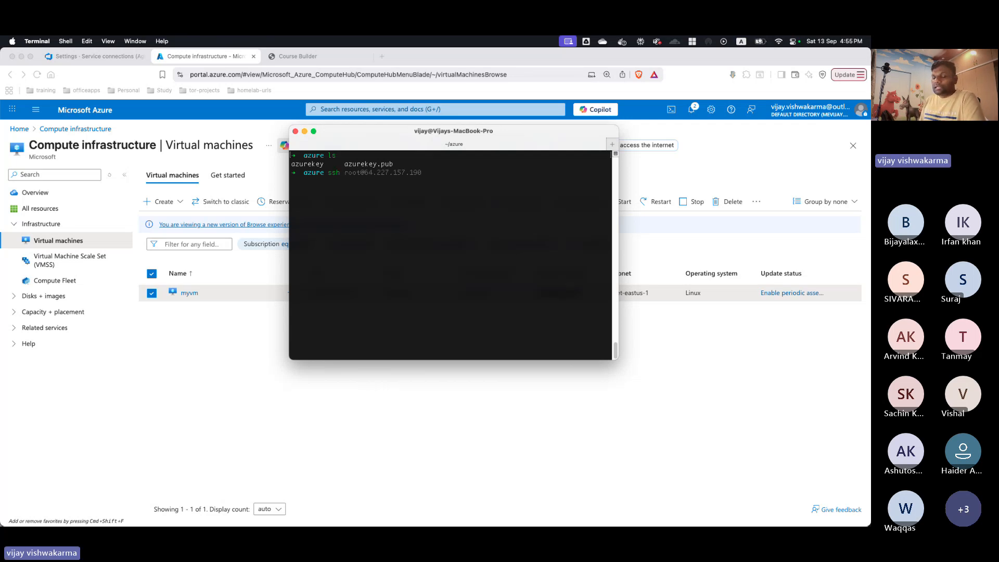
{"action": "type", "text": "vijay"}
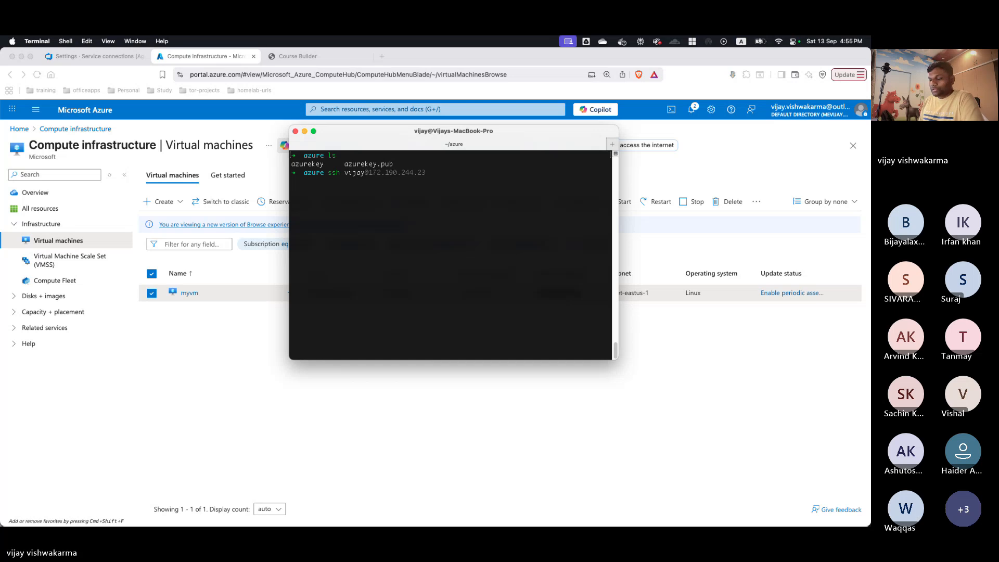
{"action": "type", "text": "@"}
{"action": "key", "text": "super+v"}
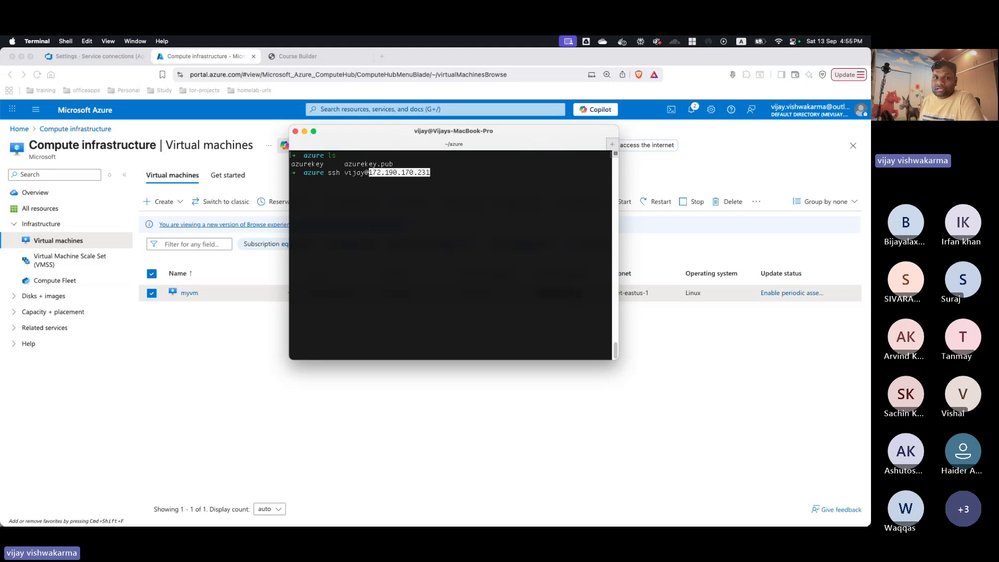
{"action": "key", "text": "Return"}
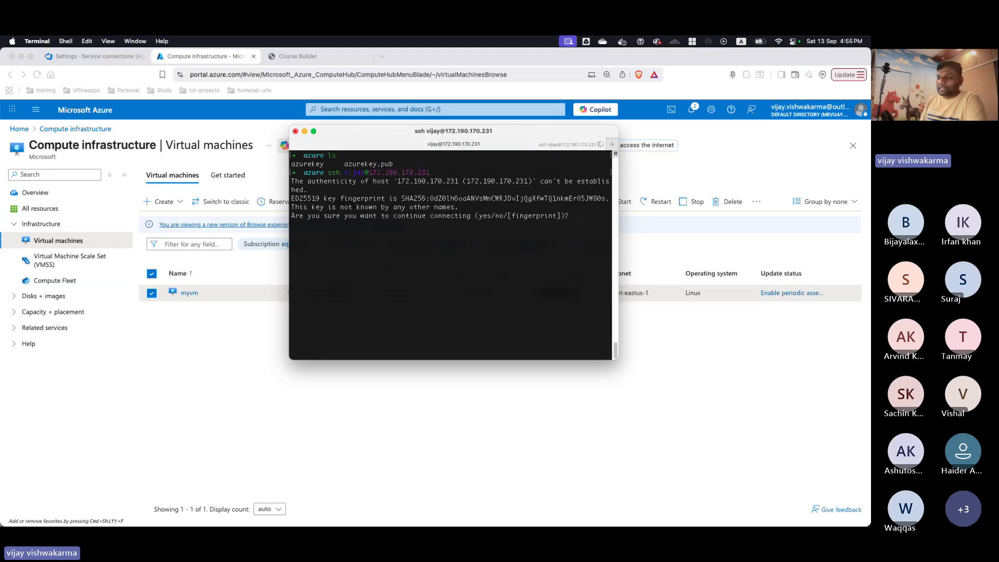
{"action": "type", "text": "yes"}
{"action": "key", "text": "Return"}
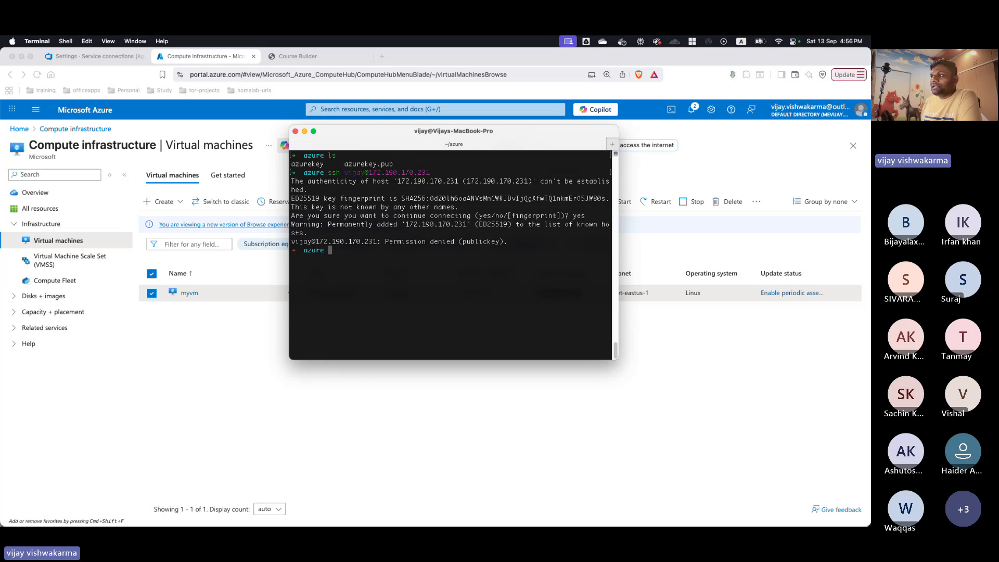
{"action": "key", "text": "Up"}
{"action": "key", "text": "Return"}
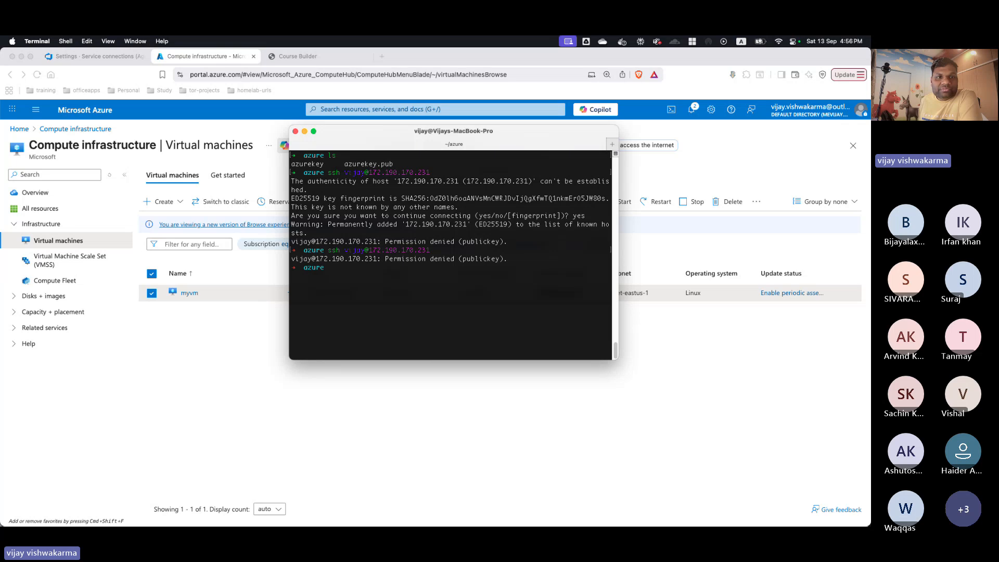
- Connect to the VM at 172.190.170.231 over SSH using the azurekey identity file with the -i option
{"action": "key", "text": "Up"}
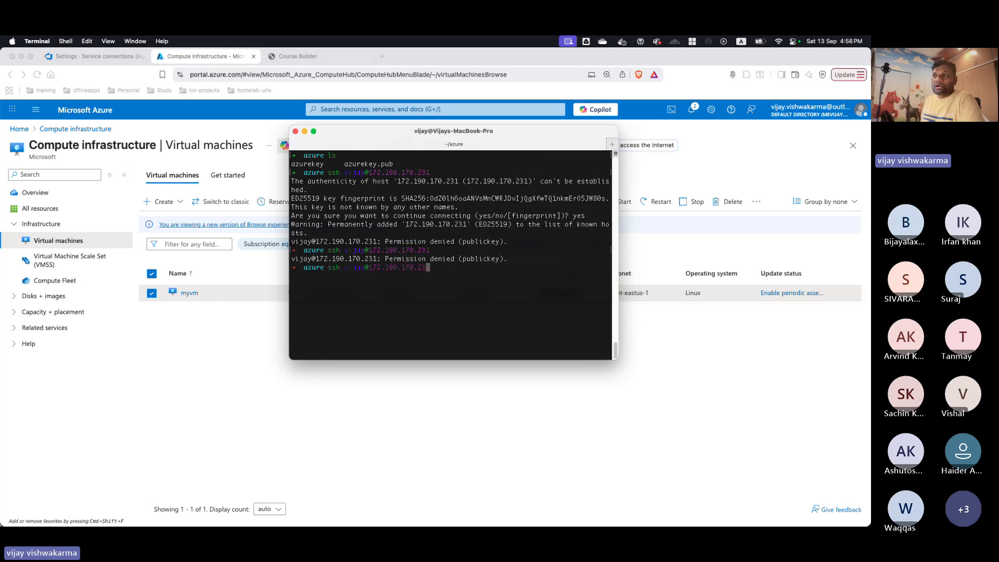
{"action": "key", "text": "Left"}
{"action": "key", "text": "Left"}
{"action": "key", "text": "Left"}
{"action": "key", "text": "Left"}
{"action": "key", "text": "Left"}
{"action": "key", "text": "Left"}
{"action": "key", "text": "Left"}
{"action": "key", "text": "Left"}
{"action": "key", "text": "Left"}
{"action": "key", "text": "Left"}
{"action": "key", "text": "Left"}
{"action": "key", "text": "Left"}
{"action": "key", "text": "Left"}
{"action": "key", "text": "Left"}
{"action": "key", "text": "Left"}
{"action": "key", "text": "Left"}
{"action": "key", "text": "Left"}
{"action": "key", "text": "Left"}
{"action": "key", "text": "Left"}
{"action": "key", "text": "Left"}
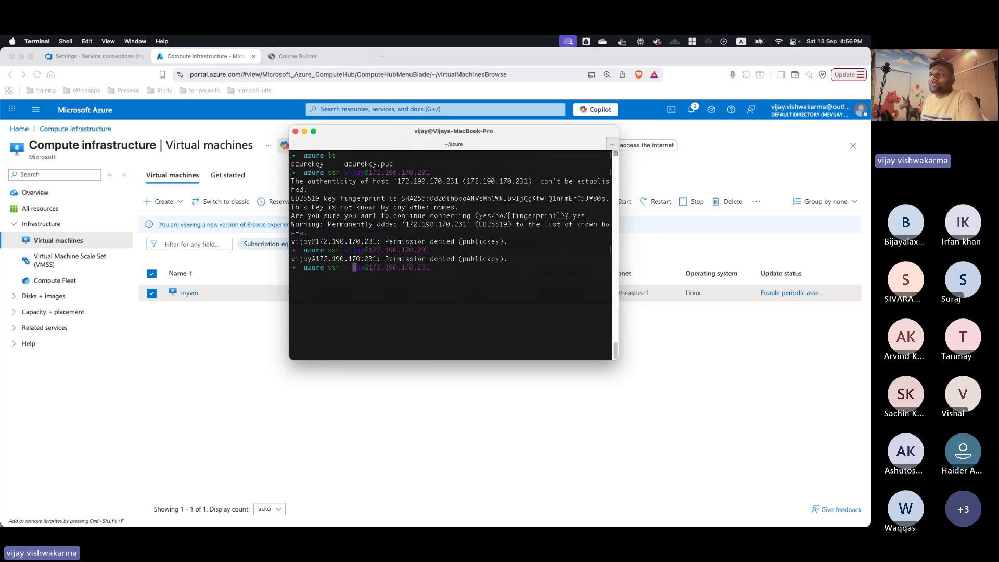
{"action": "type", "text": "-i "}
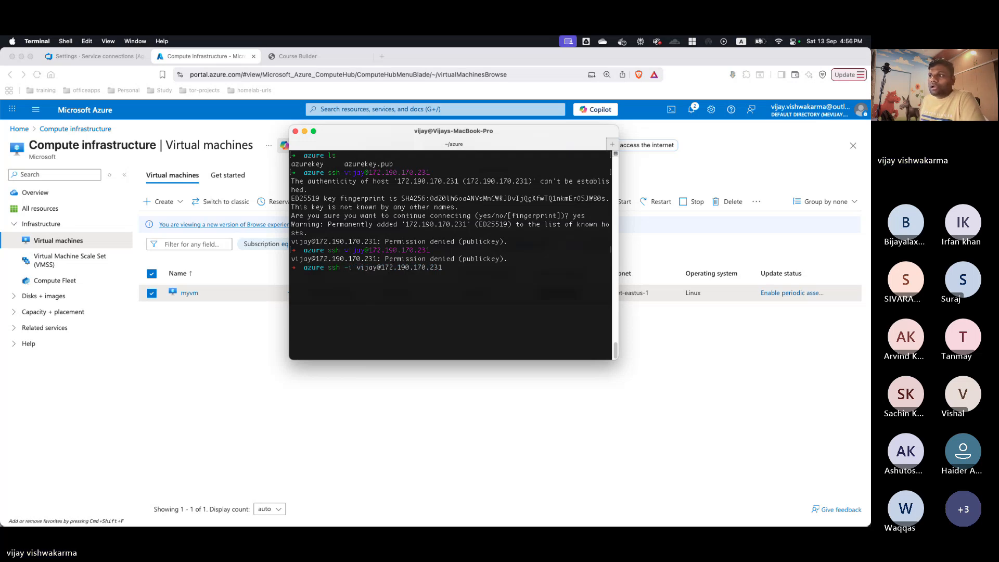
{"action": "type", "text": "azure"}
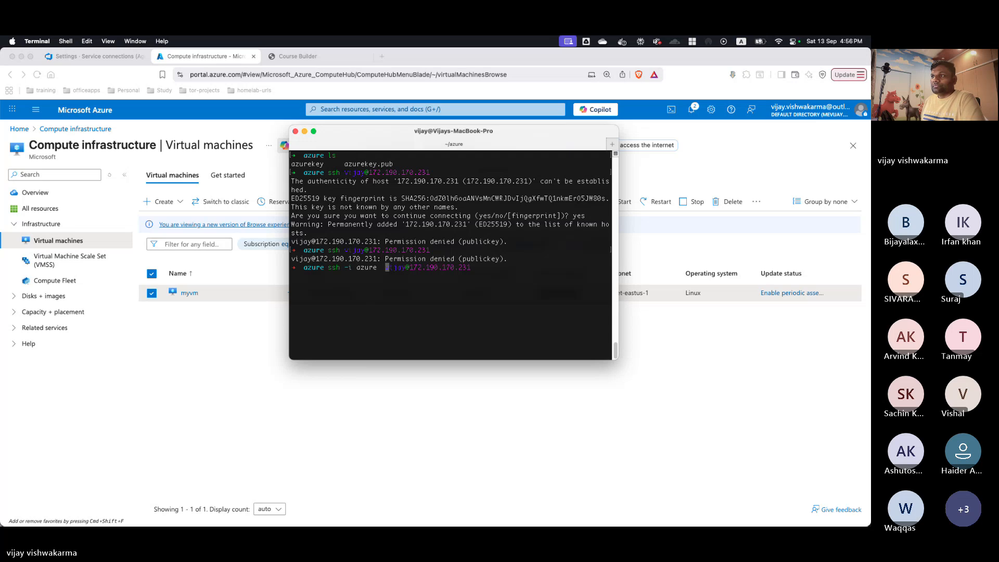
{"action": "type", "text": " key"}
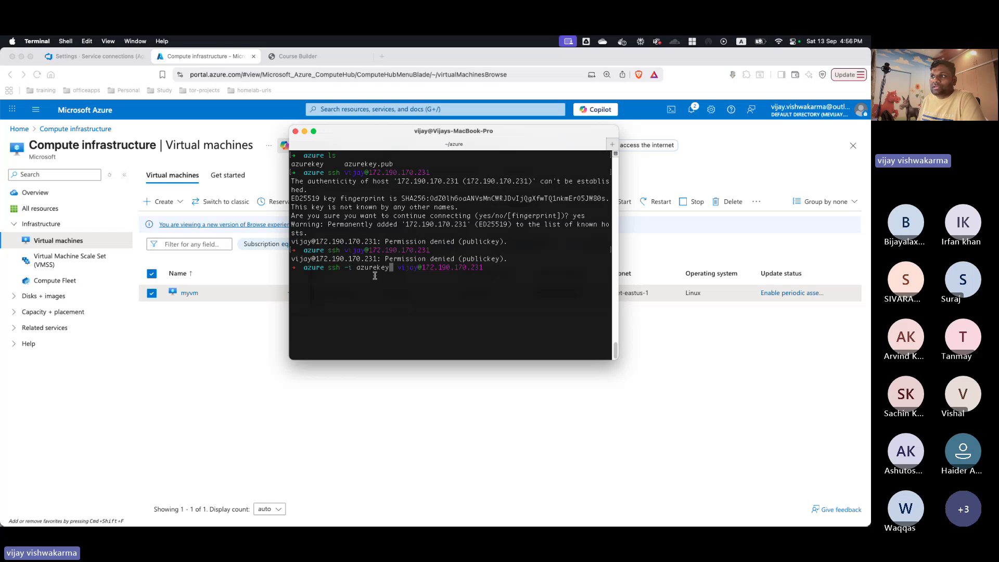
{"action": "key", "text": "Return"}
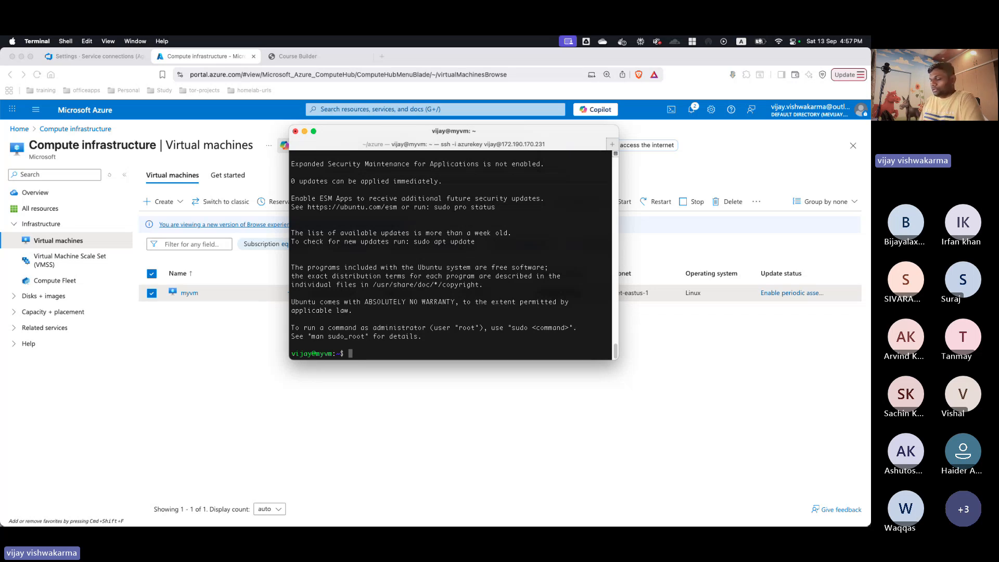
- Exit the SSH session, switch back to the Azure portal in Brave and deselect myvm
{"action": "type", "text": "exit"}
{"action": "key", "text": "Return"}
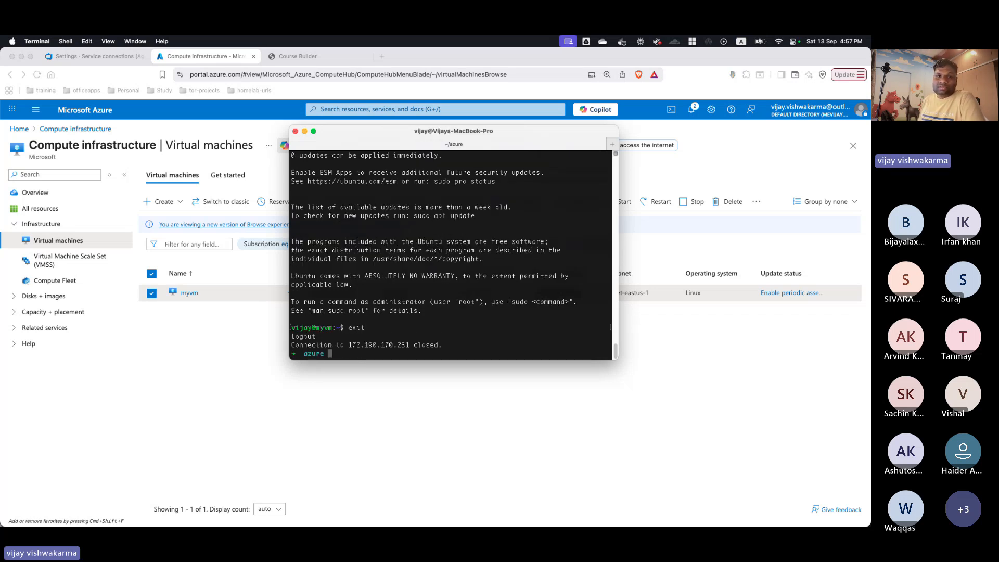
{"action": "left_click", "coordinate": [210, 368]}
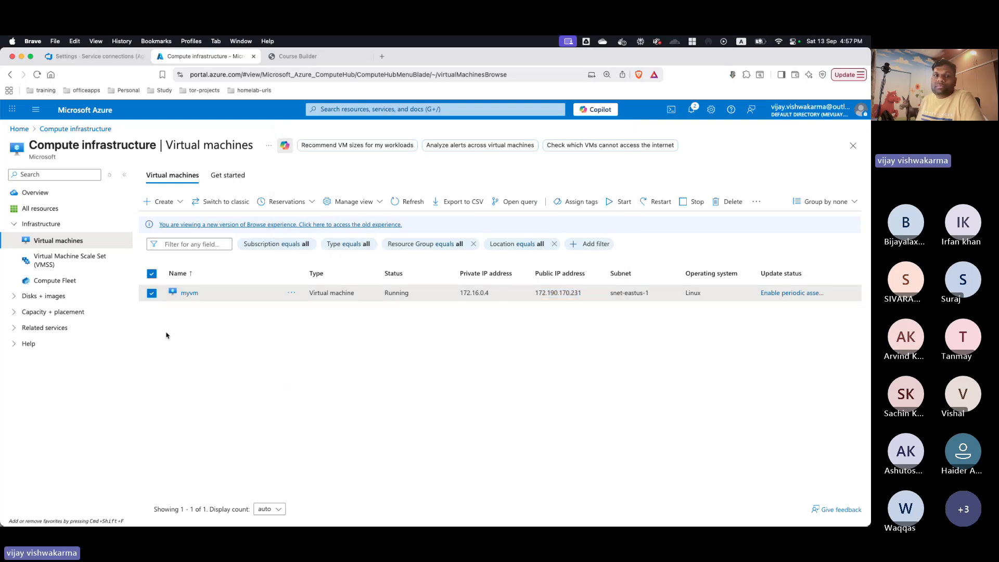
{"action": "left_click", "coordinate": [152, 293]}
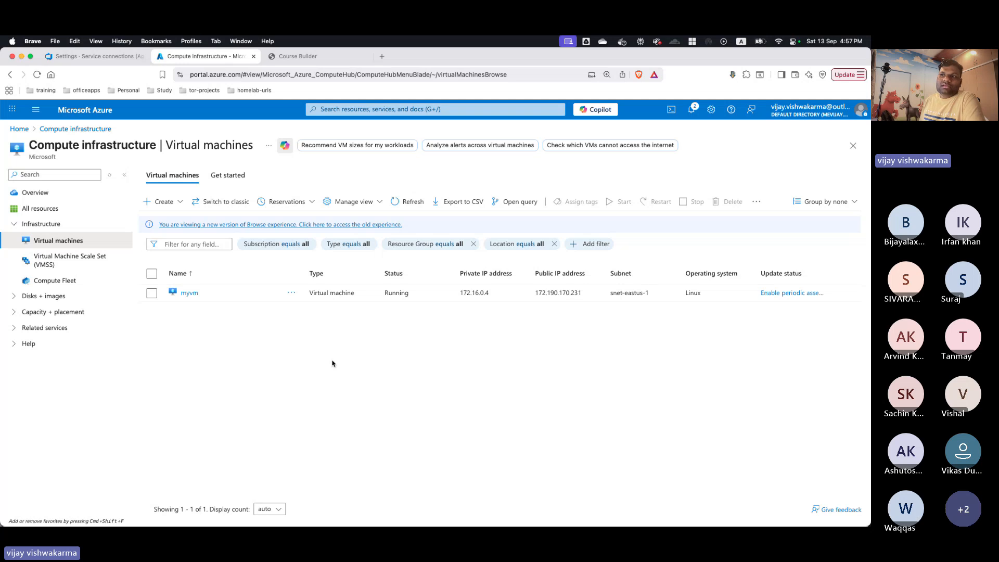
- Open Google Images in a new browser tab and search for "remote desktop"
{"action": "left_click", "coordinate": [381, 57]}
{"action": "type", "text": "images"}
{"action": "key", "text": "Return"}
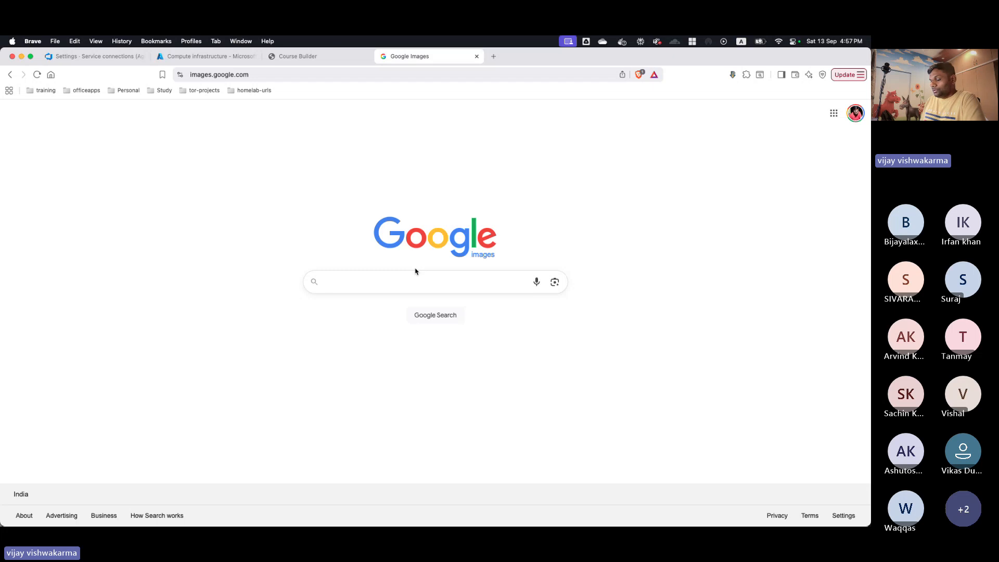
{"action": "type", "text": "remote desk"}
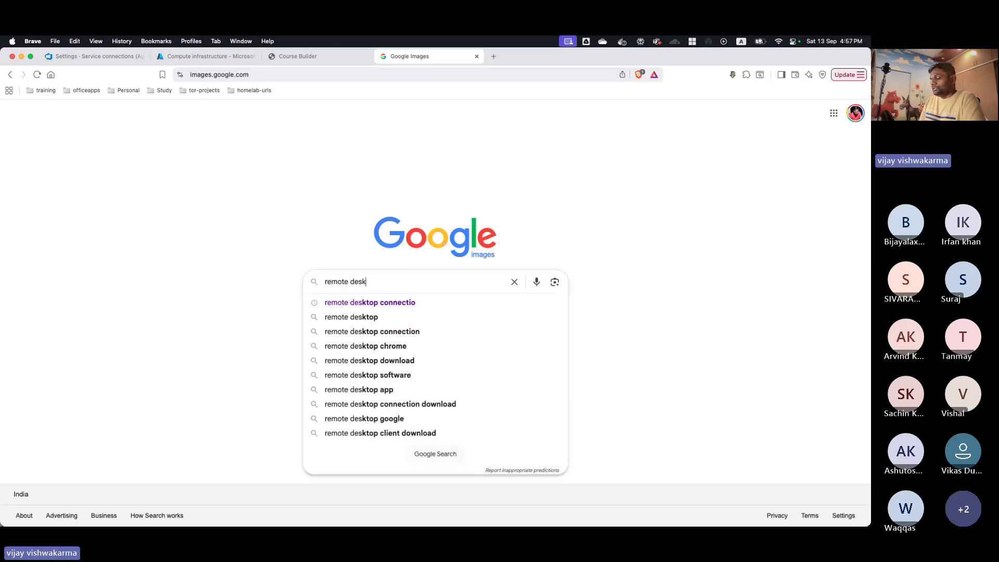
{"action": "type", "text": "top"}
{"action": "key", "text": "Return"}
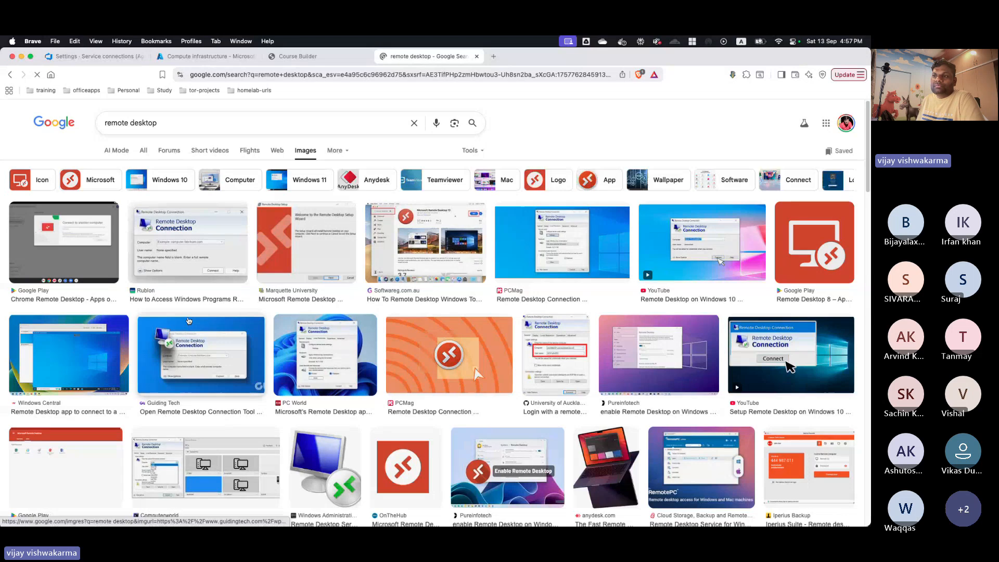
- Preview the Guiding Tech, PCMag, PC World and YouTube image results showing the Remote Desktop Connection window
{"action": "left_click", "coordinate": [189, 356]}
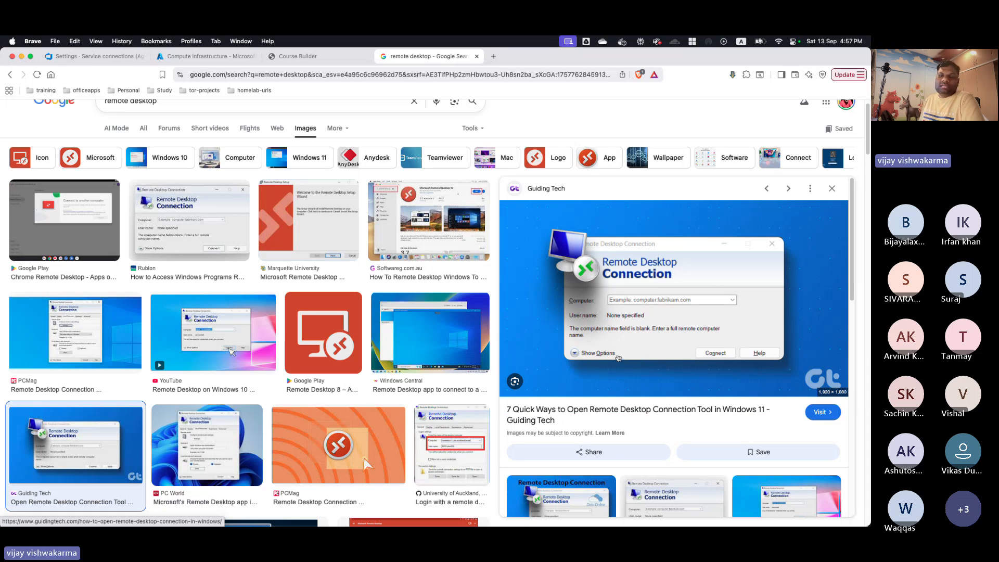
{"action": "left_click", "coordinate": [75, 333]}
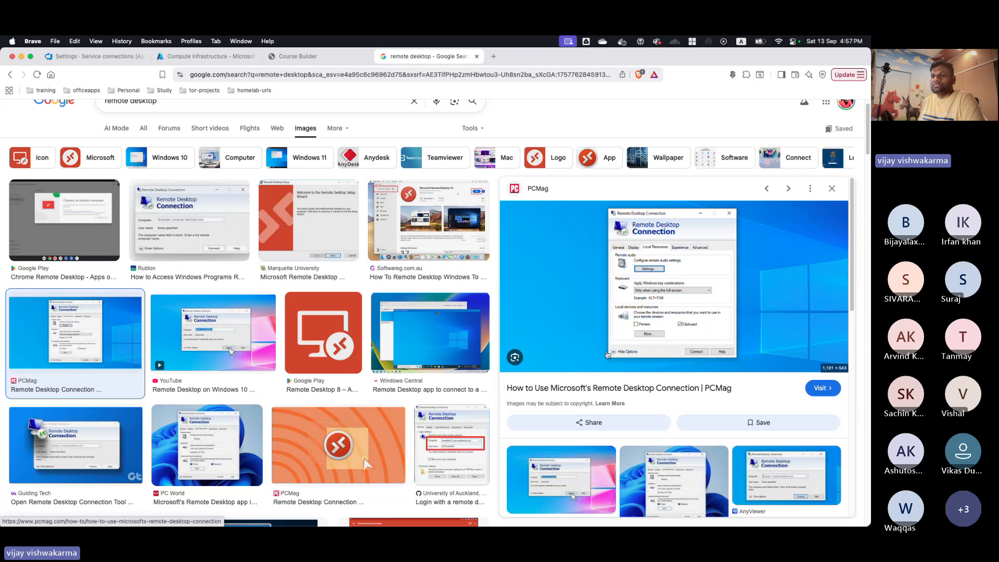
{"action": "left_click", "coordinate": [199, 448]}
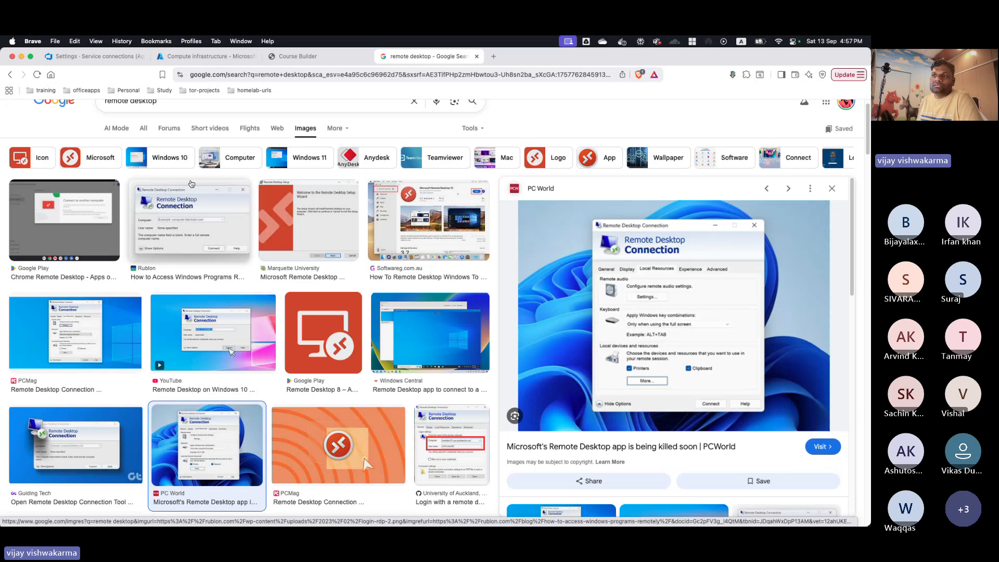
{"action": "left_click", "coordinate": [218, 323]}
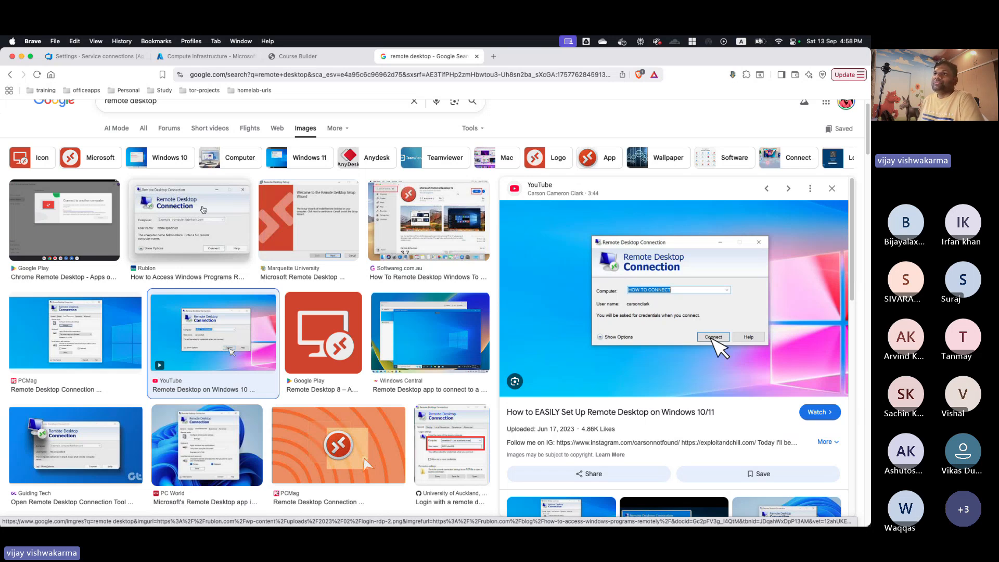
- Search Google Images for "remmina desktop" and preview the Flathub result "Install Remmina on Linux"
{"action": "scroll", "coordinate": [172, 136], "scroll_direction": "up", "scroll_amount": 1}
{"action": "triple_click", "coordinate": [163, 123]}
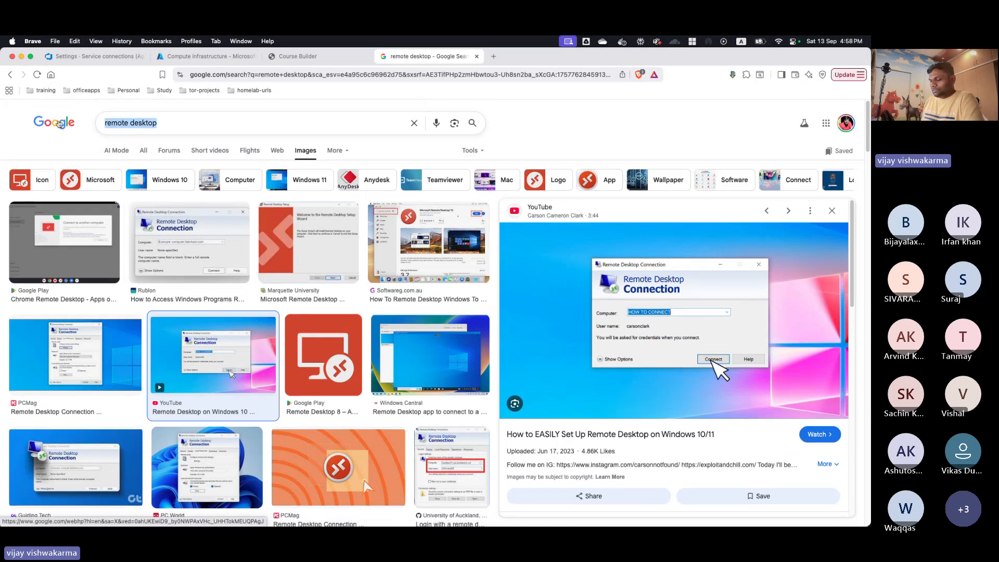
{"action": "type", "text": "remmina"}
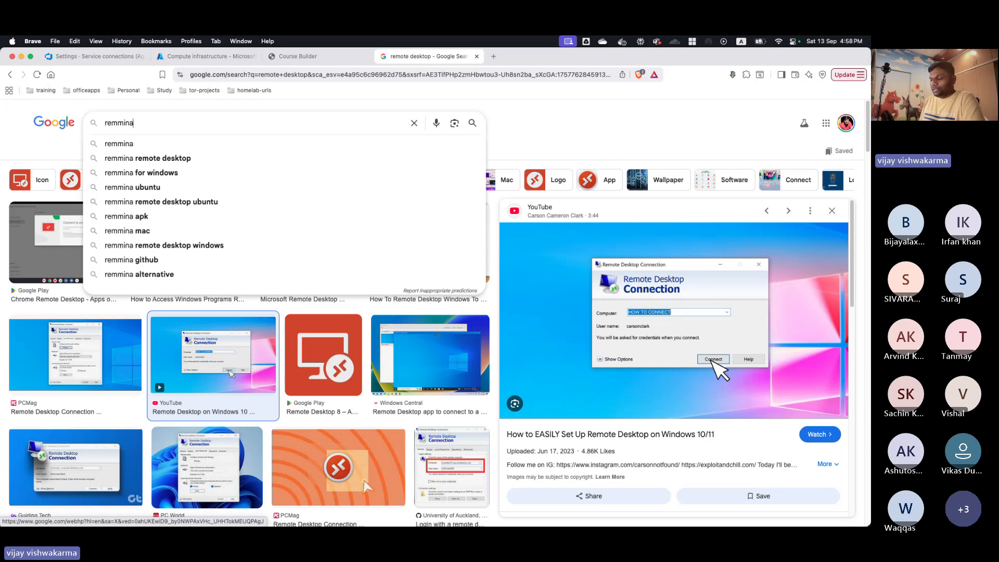
{"action": "type", "text": " desktop"}
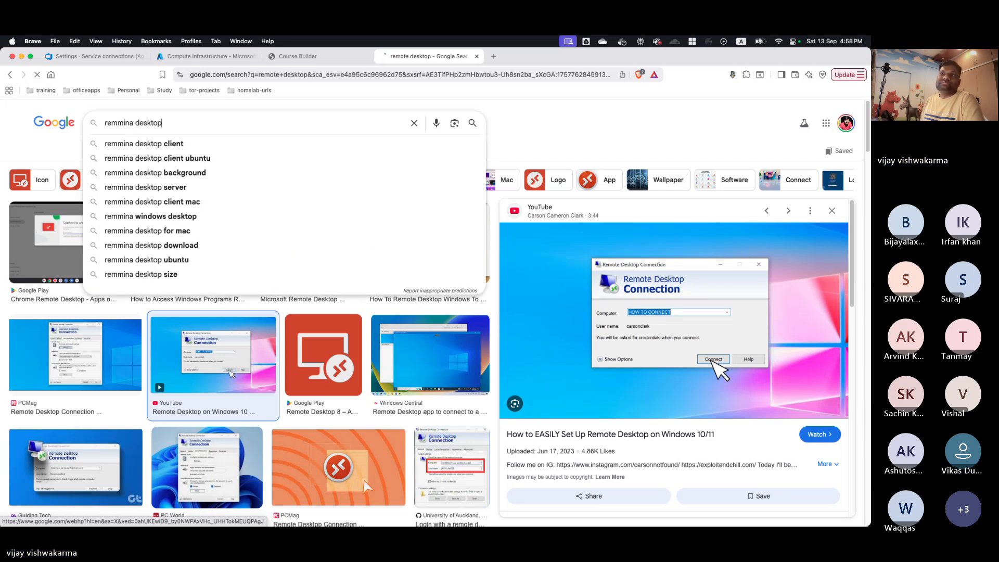
{"action": "key", "text": "Return"}
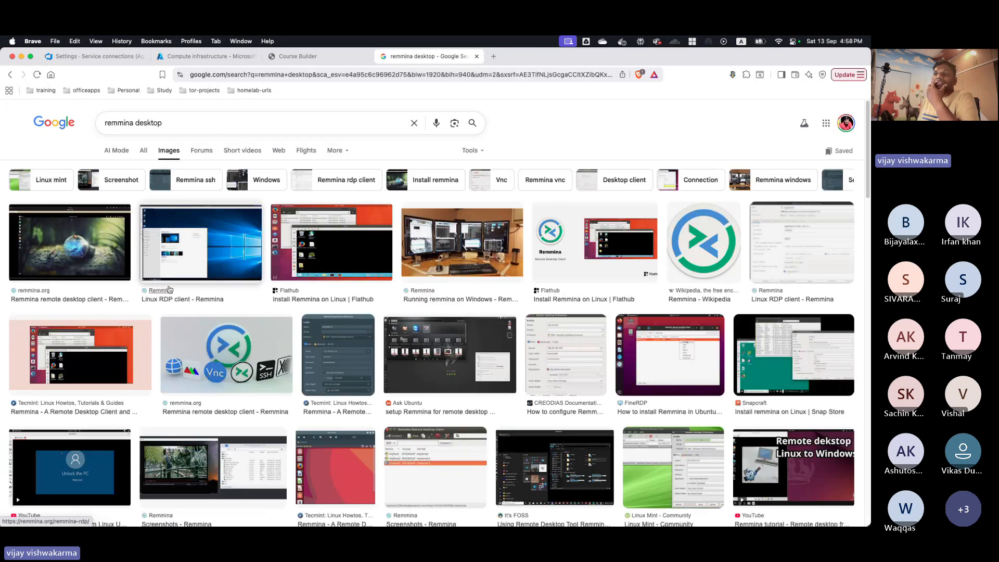
{"action": "left_click", "coordinate": [310, 255]}
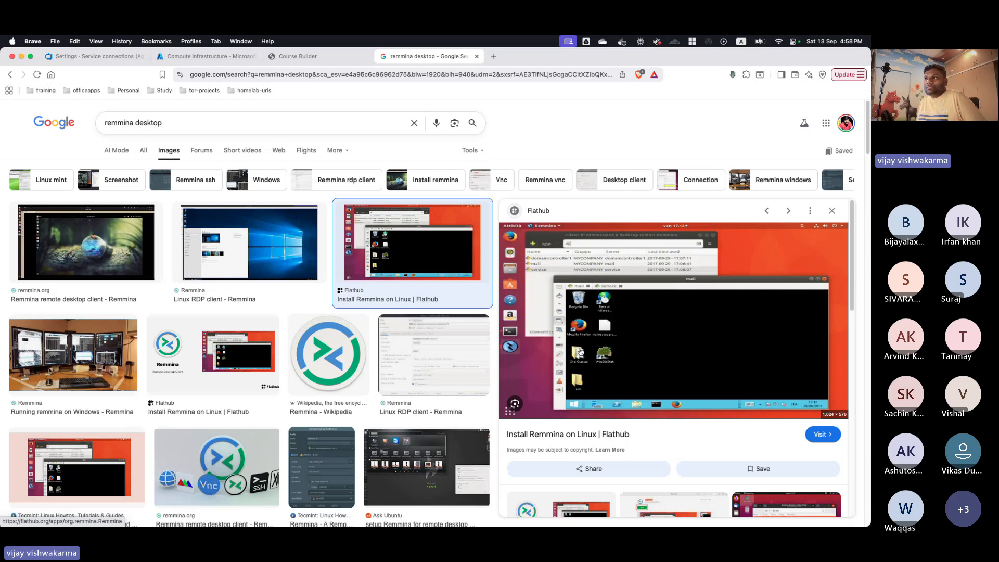
- Search Google Images for "windows app for mac" and preview the first Microsoft Learn result
{"action": "left_click_drag", "start_coordinate": [171, 122], "coordinate": [66, 118]}
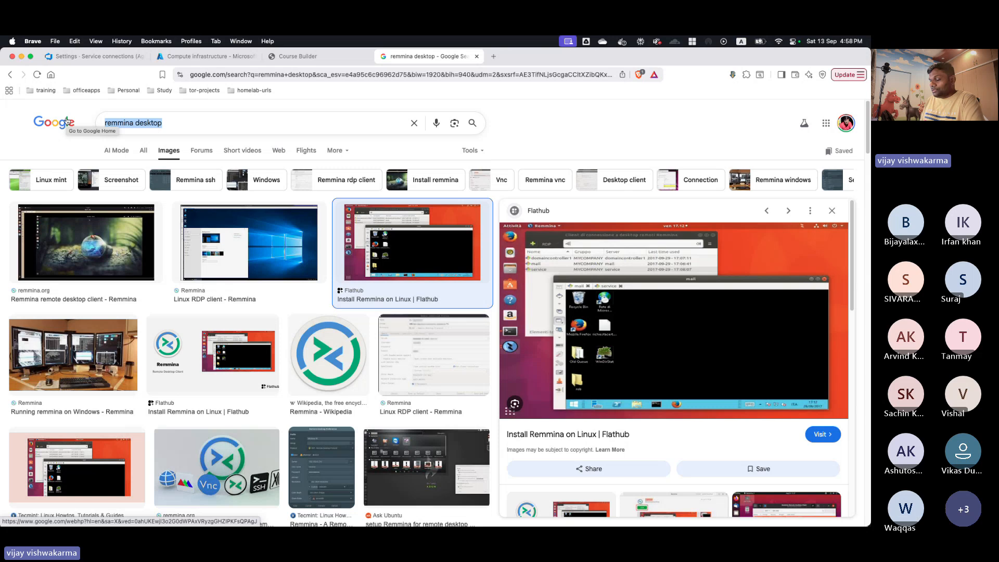
{"action": "type", "text": "windows"}
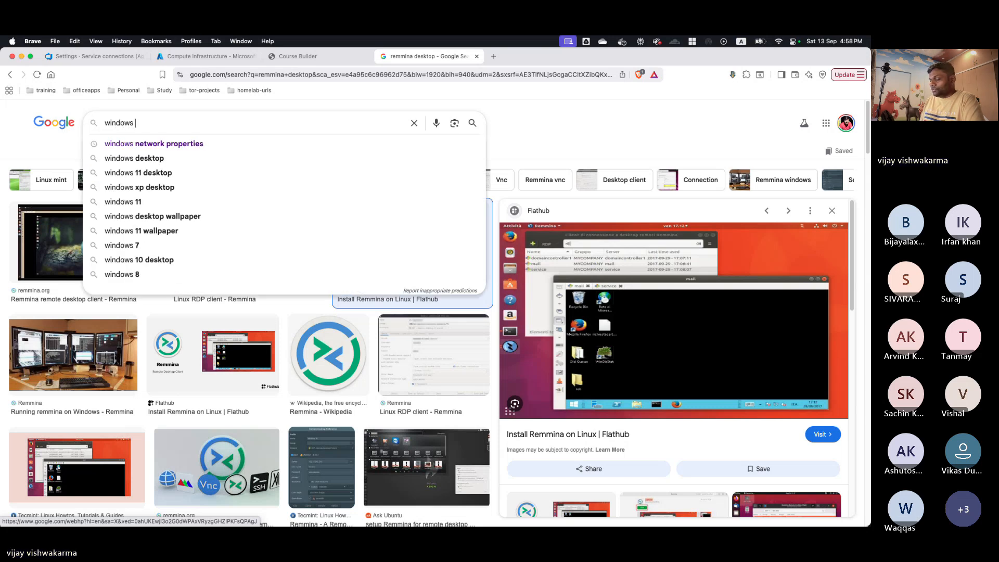
{"action": "type", "text": " app for ma"}
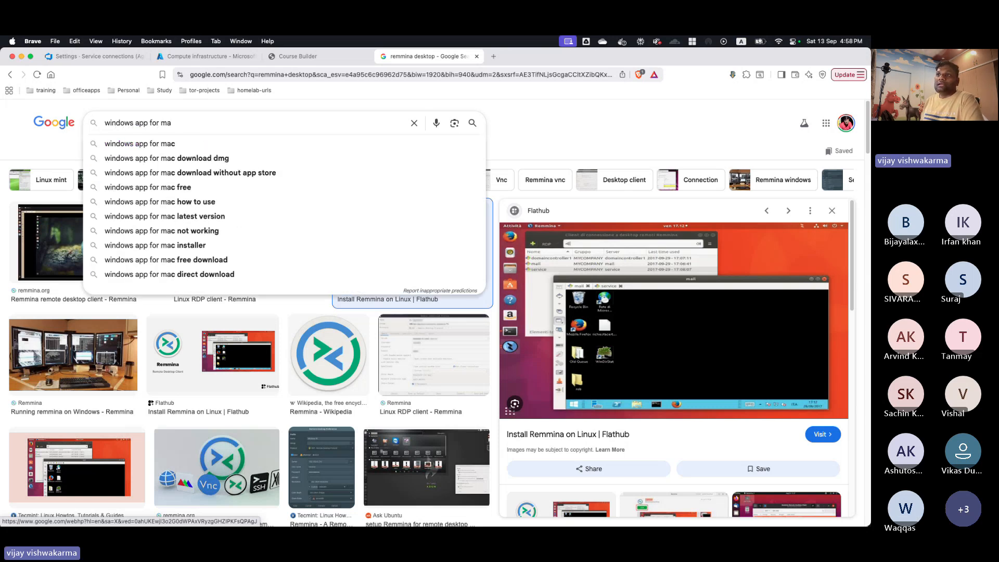
{"action": "type", "text": "c"}
{"action": "key", "text": "Return"}
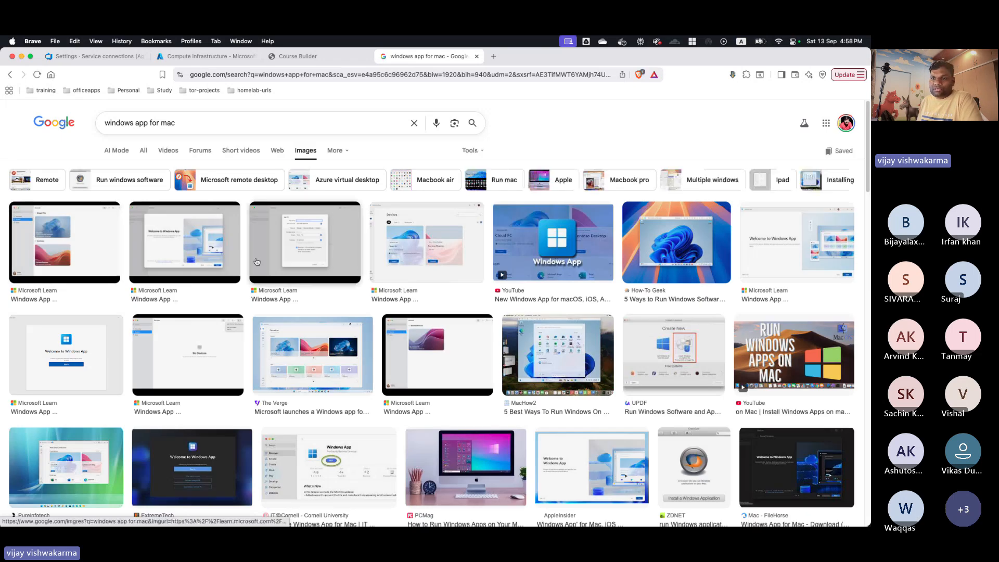
{"action": "left_click", "coordinate": [103, 255]}
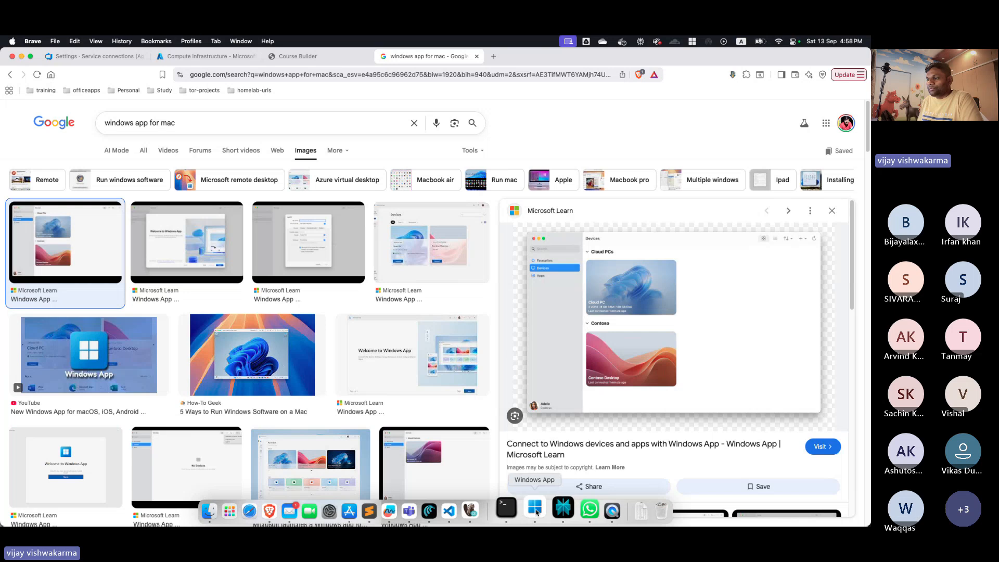
- Switch to Windows App, view the Add PC form and cancel it without adding a PC
{"action": "left_click", "coordinate": [534, 509]}
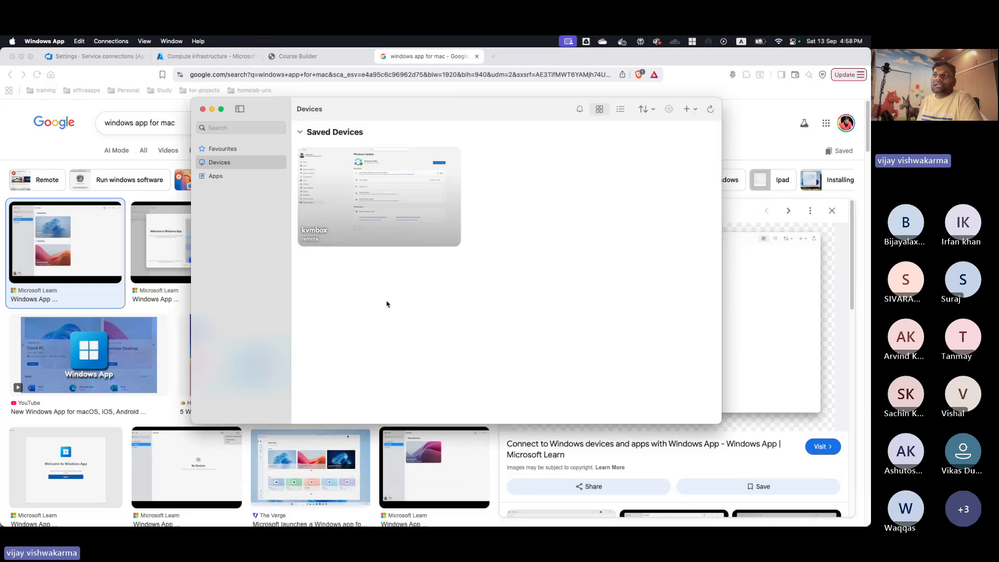
{"action": "mouse_move", "coordinate": [336, 230]}
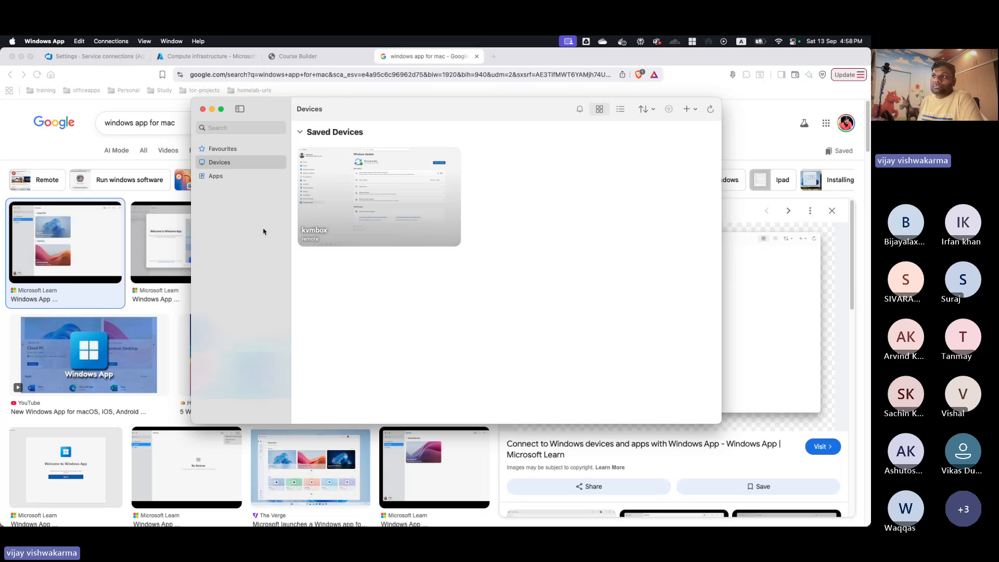
{"action": "mouse_move", "coordinate": [399, 216]}
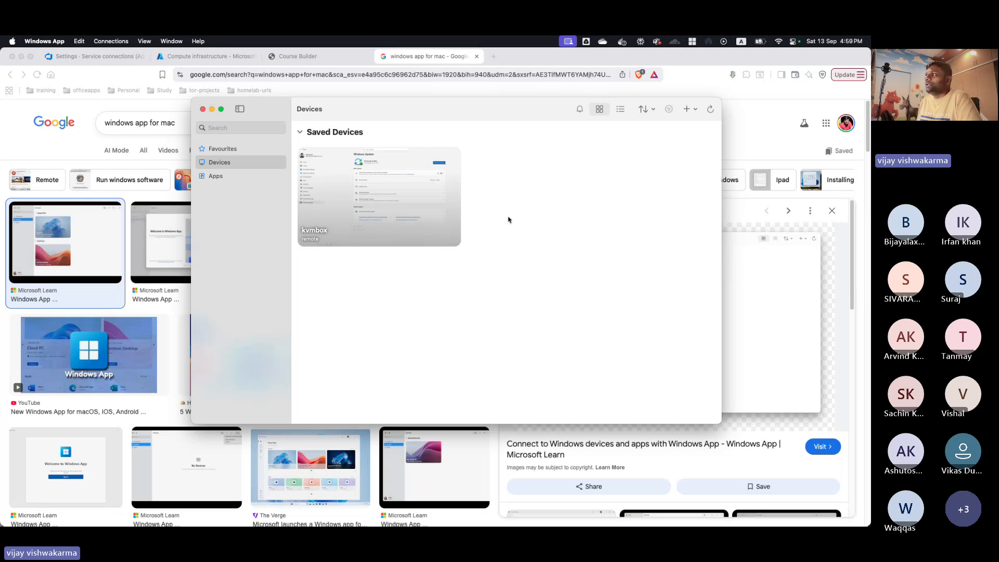
{"action": "left_click", "coordinate": [699, 111]}
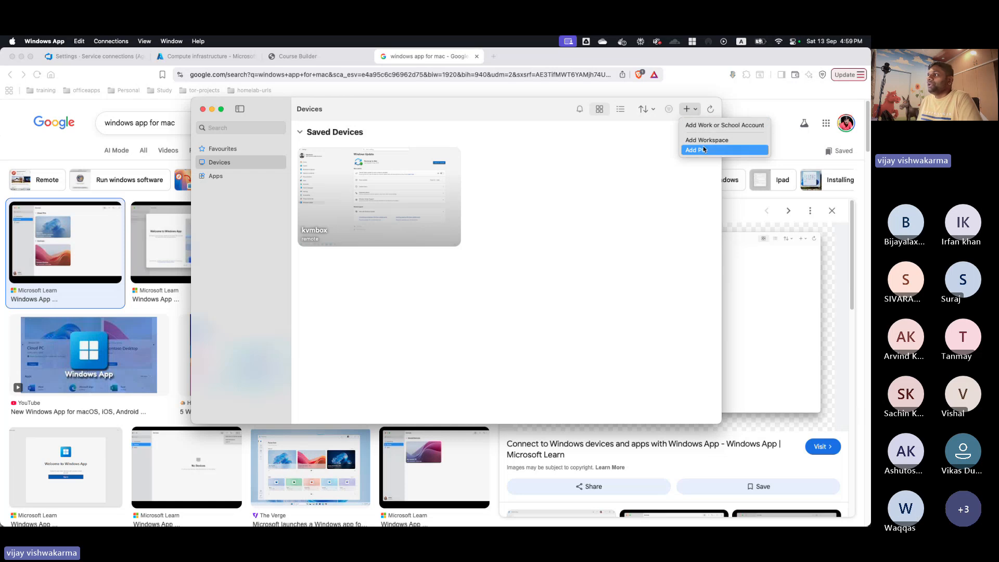
{"action": "left_click", "coordinate": [699, 149]}
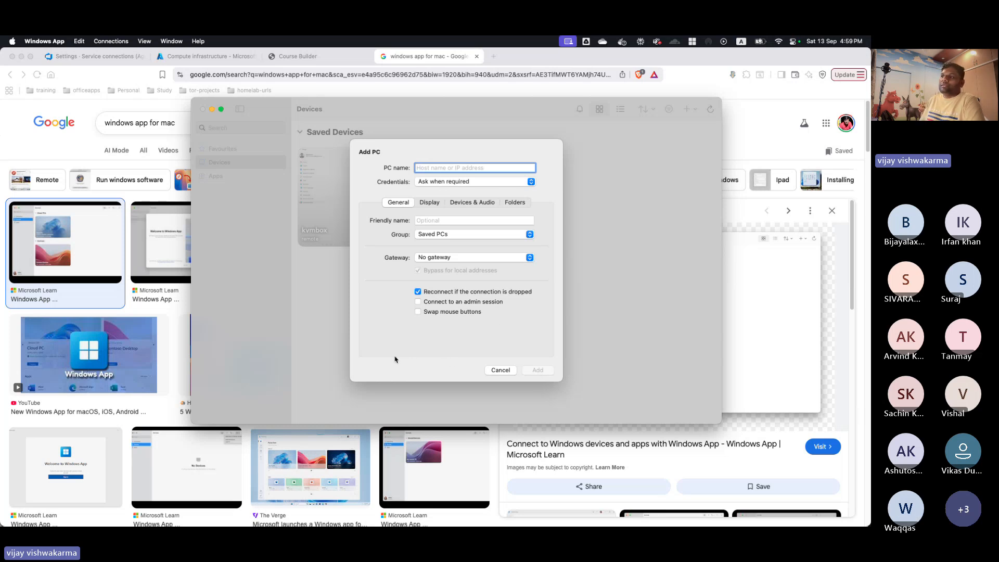
{"action": "left_click", "coordinate": [500, 370]}
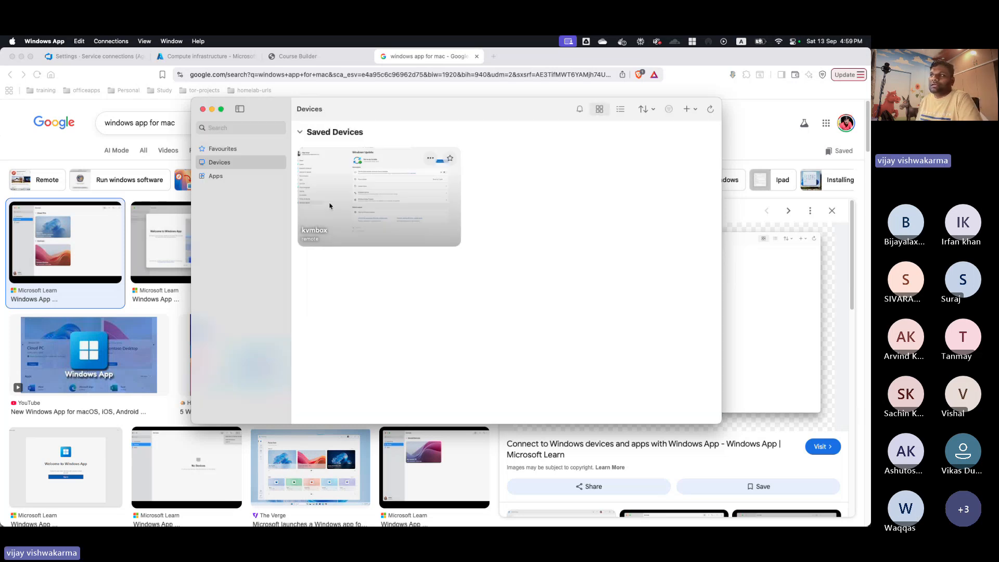
- Connect to the saved device kvmbox, continue past the unverified certificate and close the remote session
{"action": "double_click", "coordinate": [330, 206]}
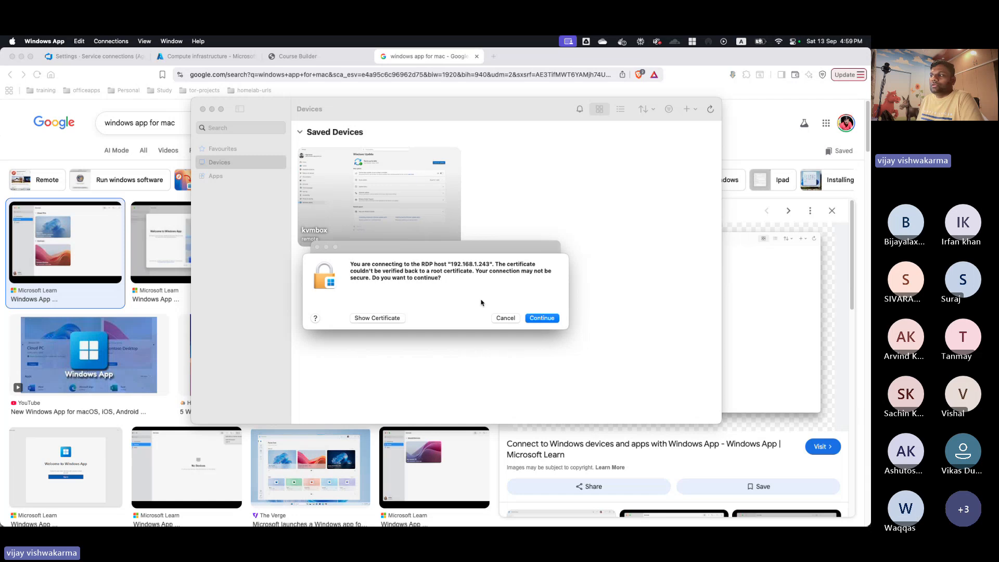
{"action": "left_click", "coordinate": [540, 318]}
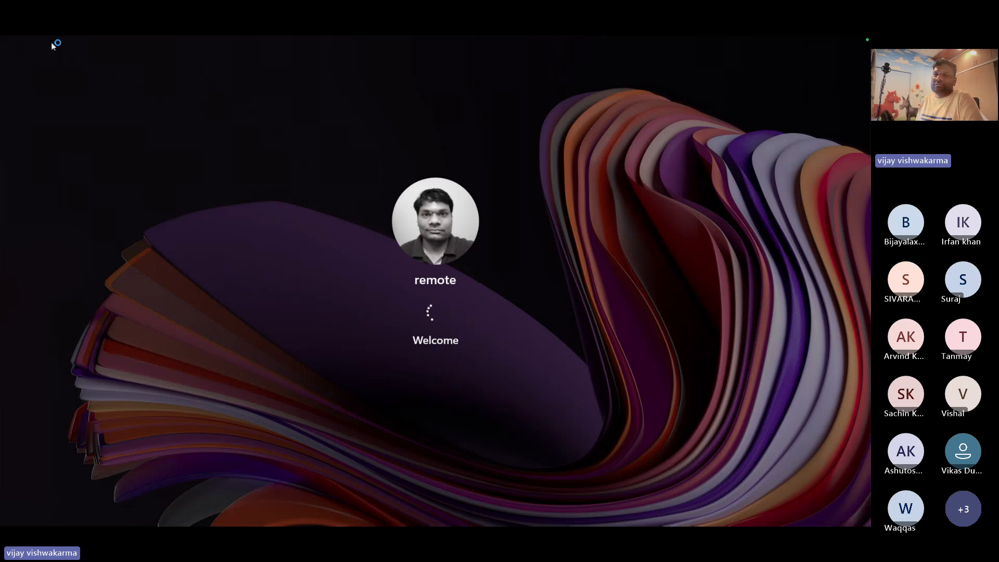
{"action": "mouse_move", "coordinate": [39, 52]}
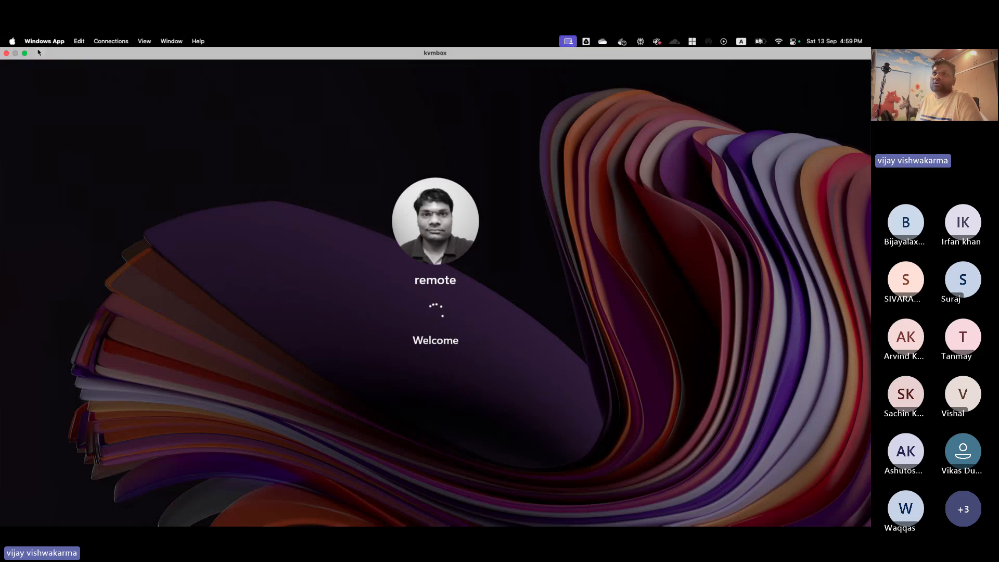
{"action": "left_click", "coordinate": [6, 53]}
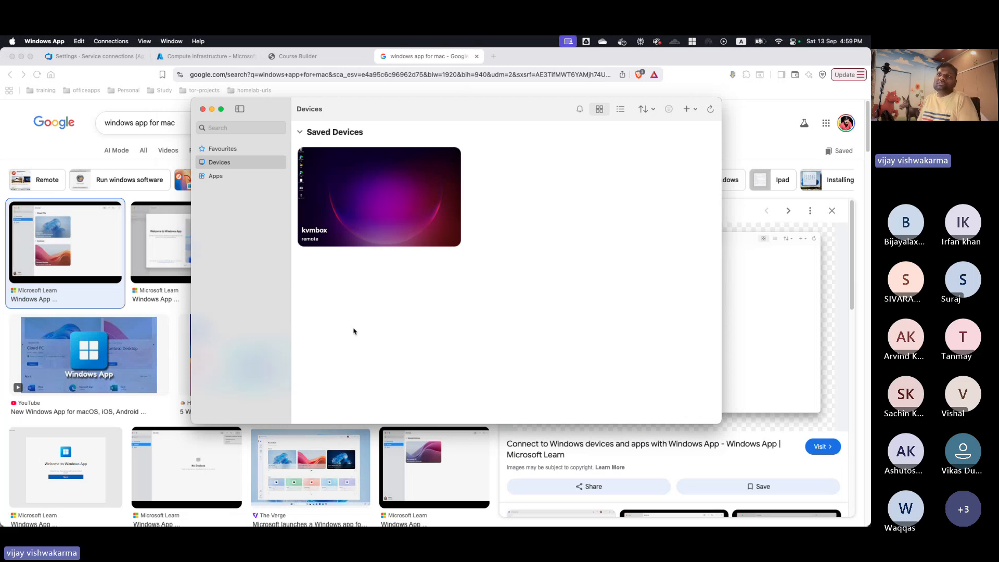
- Return to Brave, close the Google Images tab and start creating a new virtual machine in the Azure portal
{"action": "left_click", "coordinate": [57, 148]}
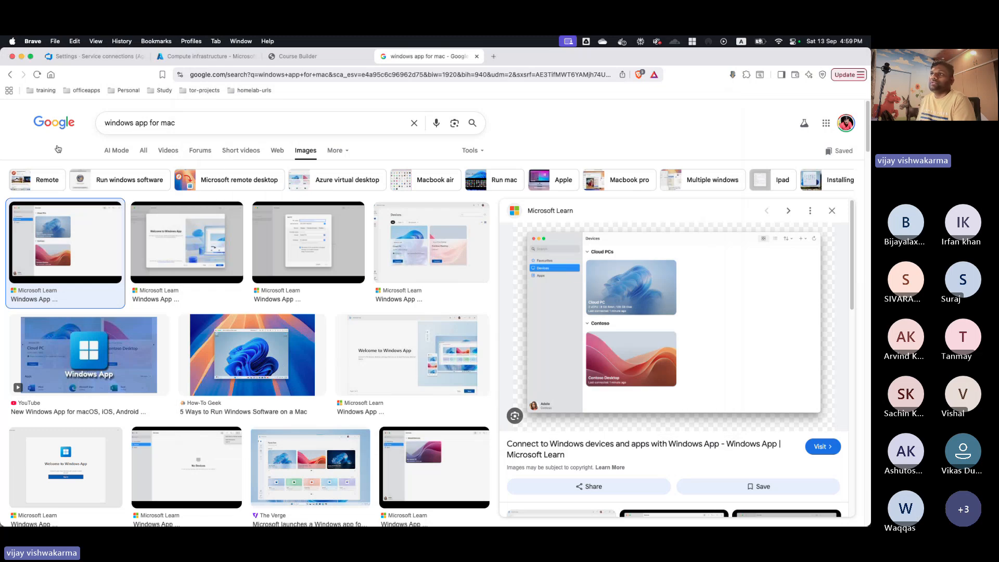
{"action": "left_click", "coordinate": [475, 56]}
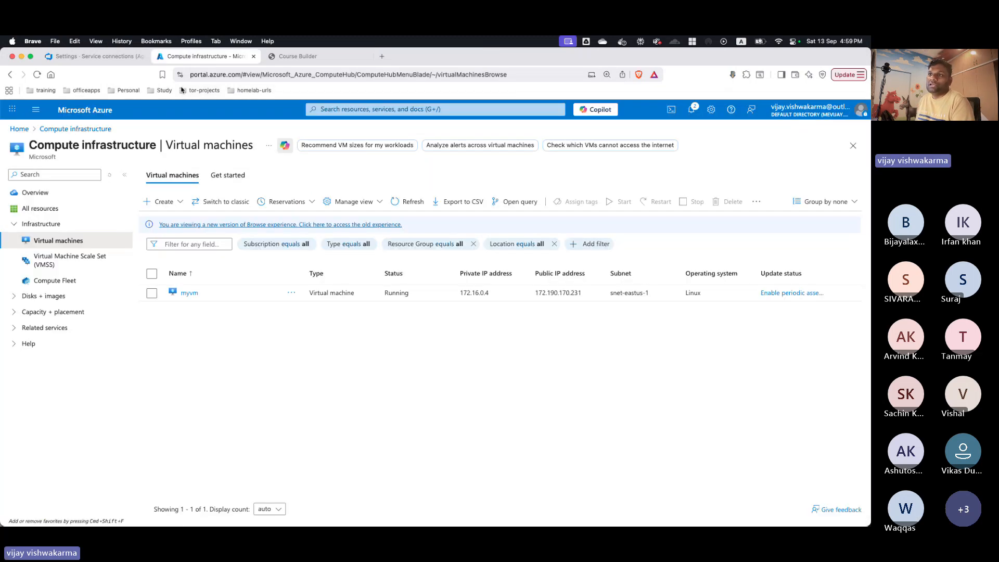
{"action": "left_click", "coordinate": [170, 206]}
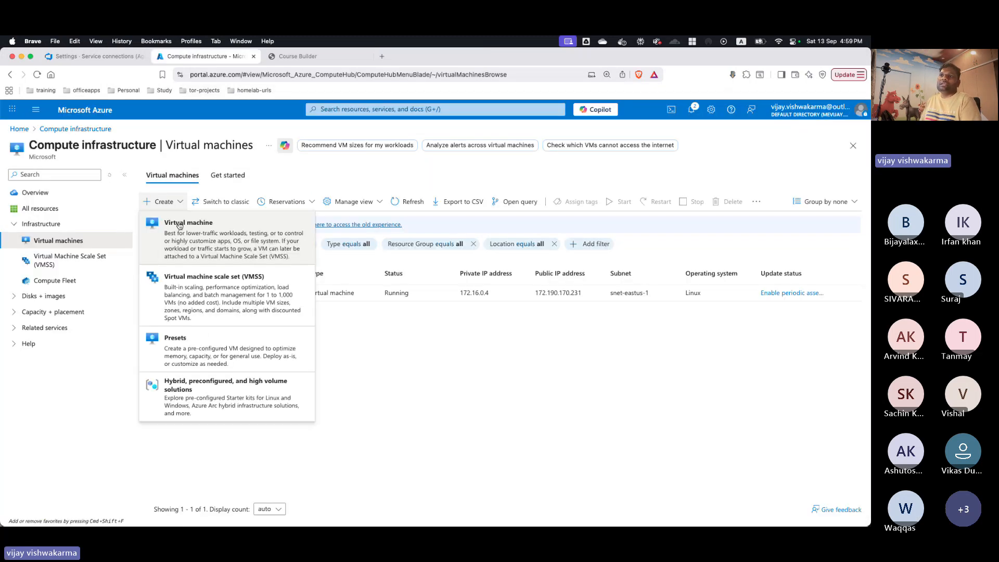
{"action": "left_click", "coordinate": [180, 226]}
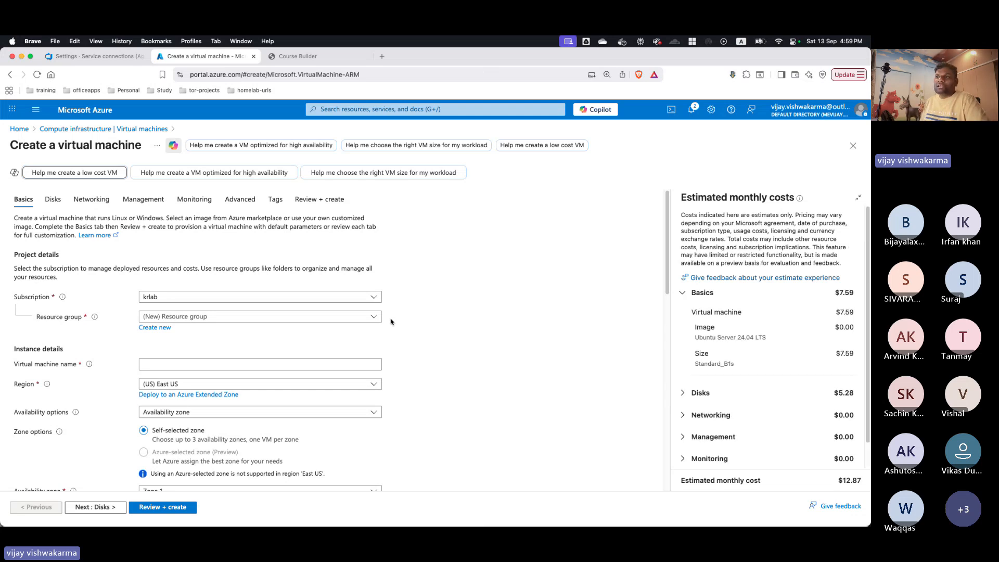
- Assign the new VM to the dev resource group and name it mywinbox
{"action": "left_click", "coordinate": [237, 316]}
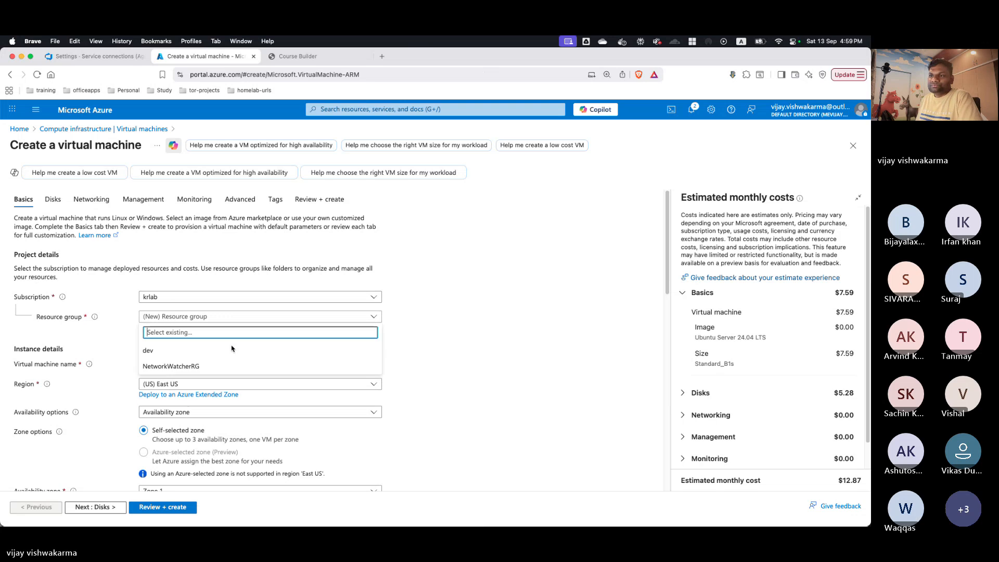
{"action": "left_click", "coordinate": [232, 350]}
{"action": "left_click", "coordinate": [281, 363]}
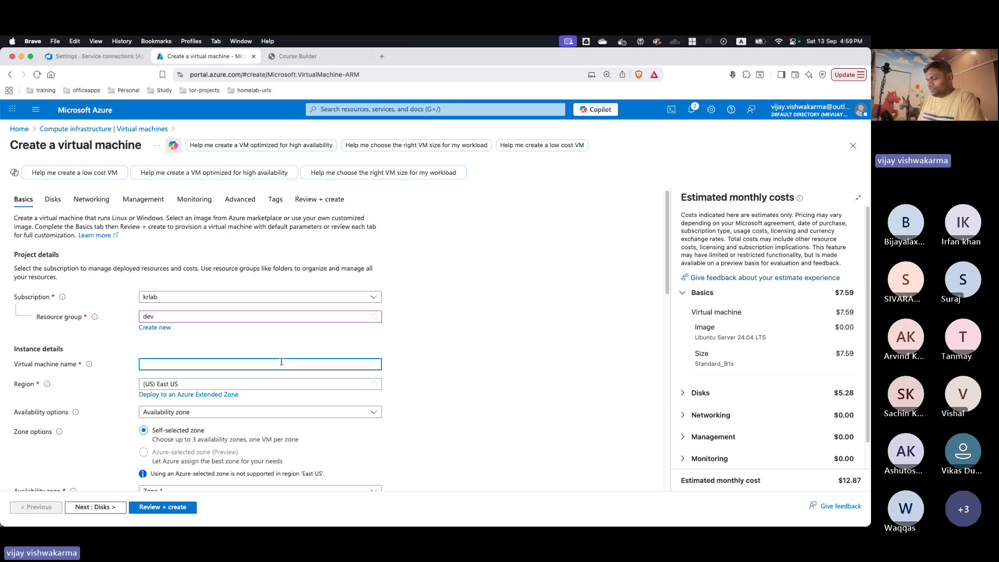
{"action": "type", "text": "mywinbox"}
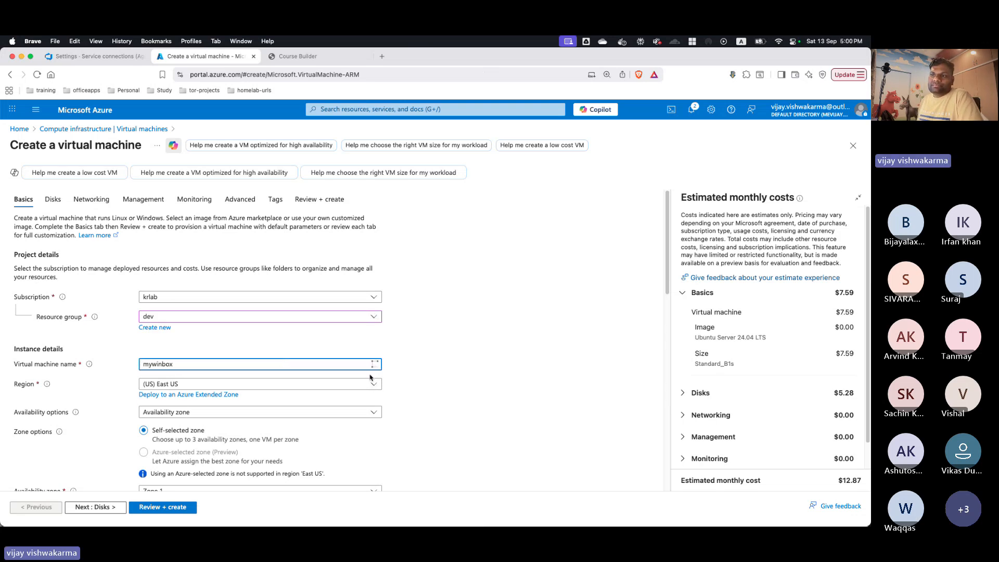
- Choose the VM's availability option and select the Windows 10 Pro, version 22H2 - x64 Gen2 image
{"action": "scroll", "coordinate": [370, 377], "scroll_direction": "down", "scroll_amount": 3}
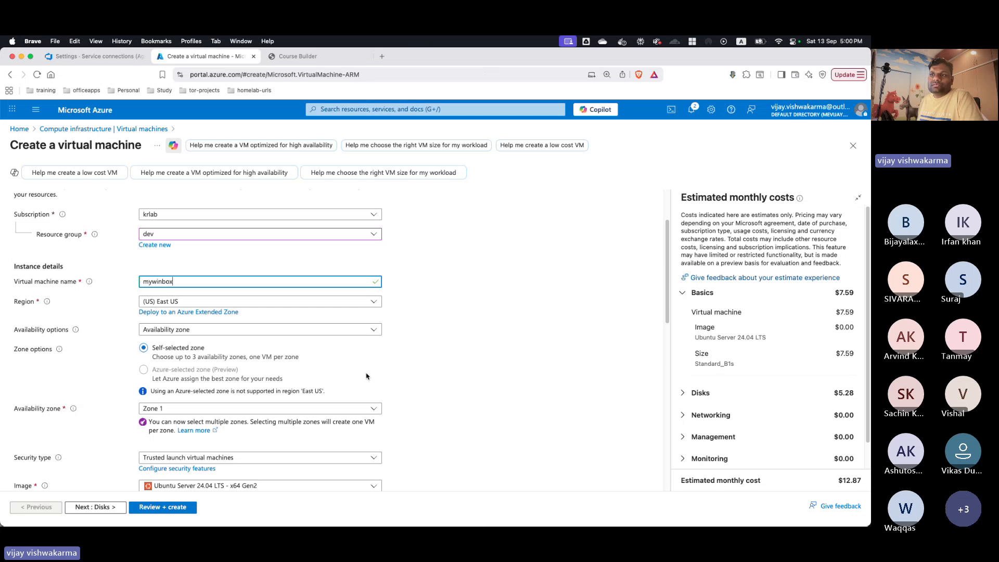
{"action": "left_click", "coordinate": [312, 329]}
{"action": "left_click", "coordinate": [260, 339]}
{"action": "scroll", "coordinate": [245, 224], "scroll_direction": "down", "scroll_amount": 5}
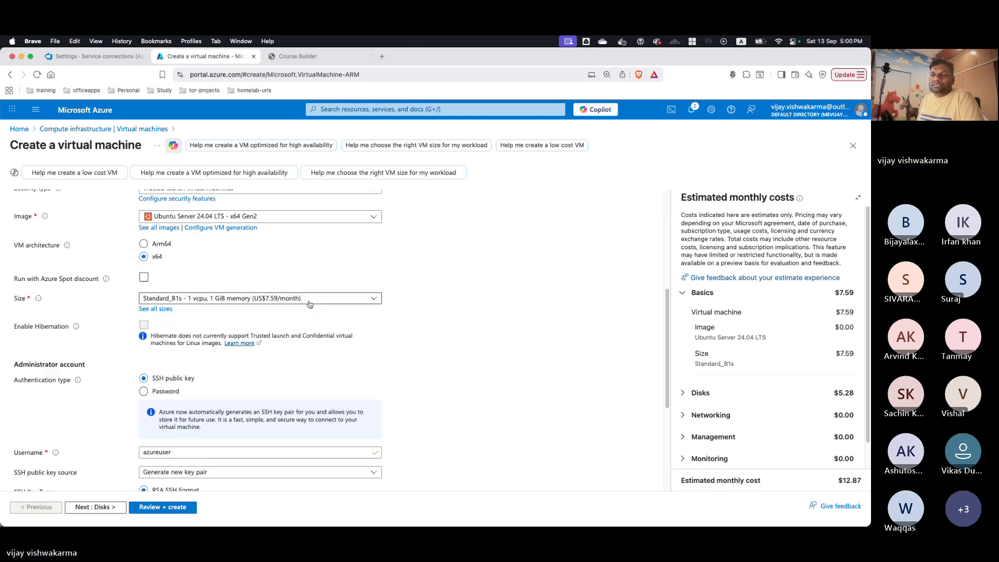
{"action": "left_click", "coordinate": [244, 220]}
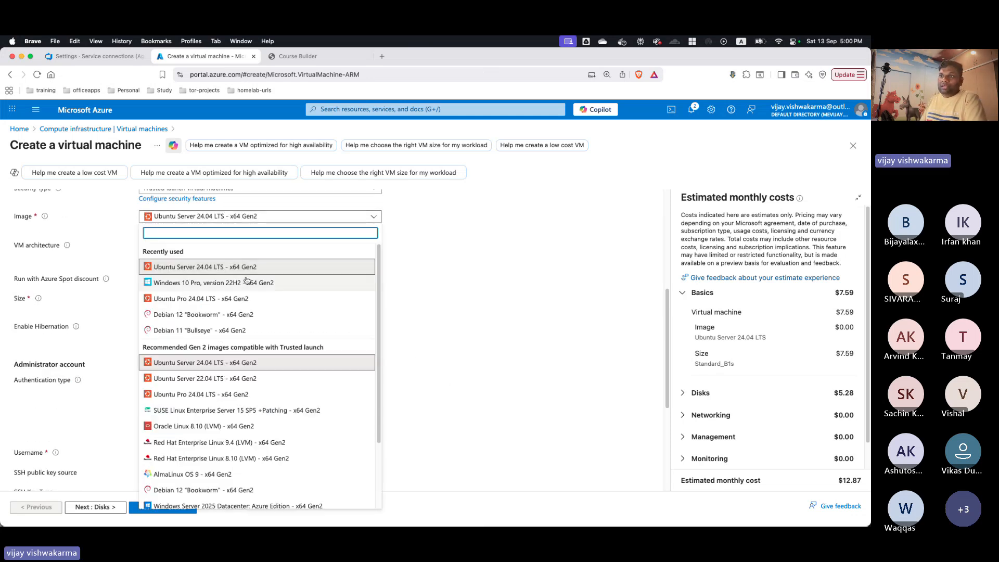
{"action": "left_click", "coordinate": [246, 282]}
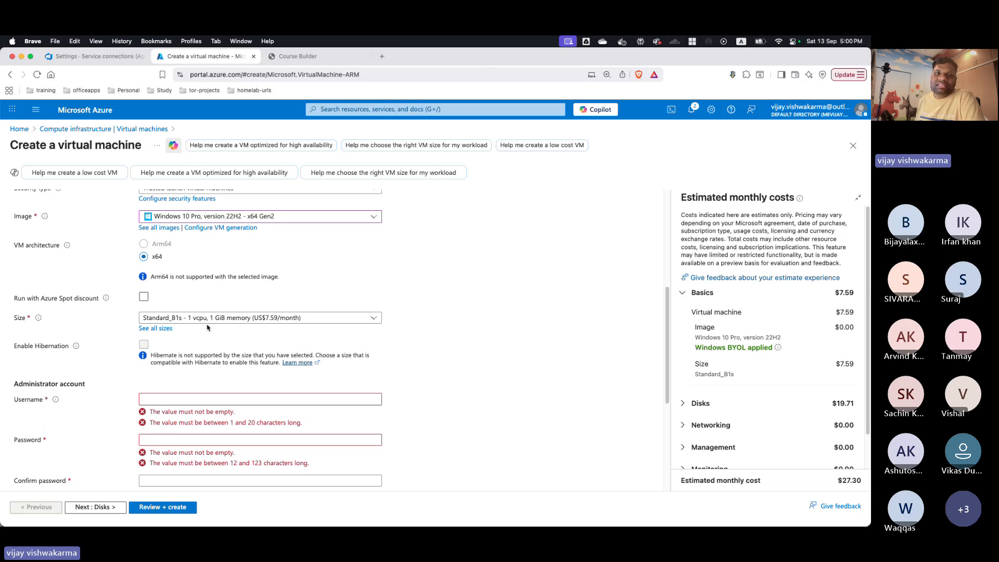
- Set the virtual machine's size to Standard_D2s_v3 with 2 vcpus and 8 GiB memory
{"action": "left_click", "coordinate": [374, 318]}
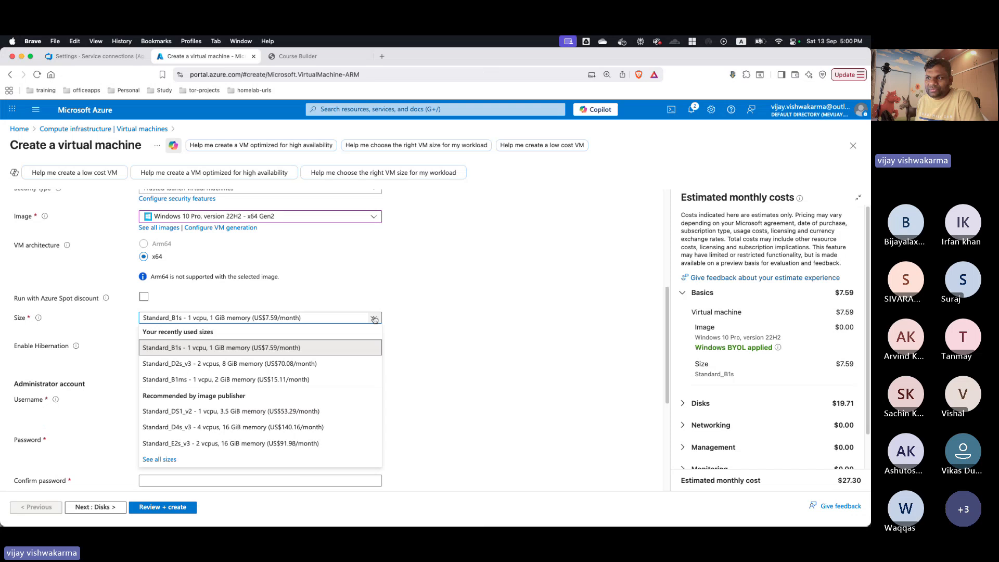
{"action": "left_click", "coordinate": [290, 363]}
- Fill in the administrator account's username, then enter and confirm its password
{"action": "scroll", "coordinate": [412, 353], "scroll_direction": "down", "scroll_amount": 3}
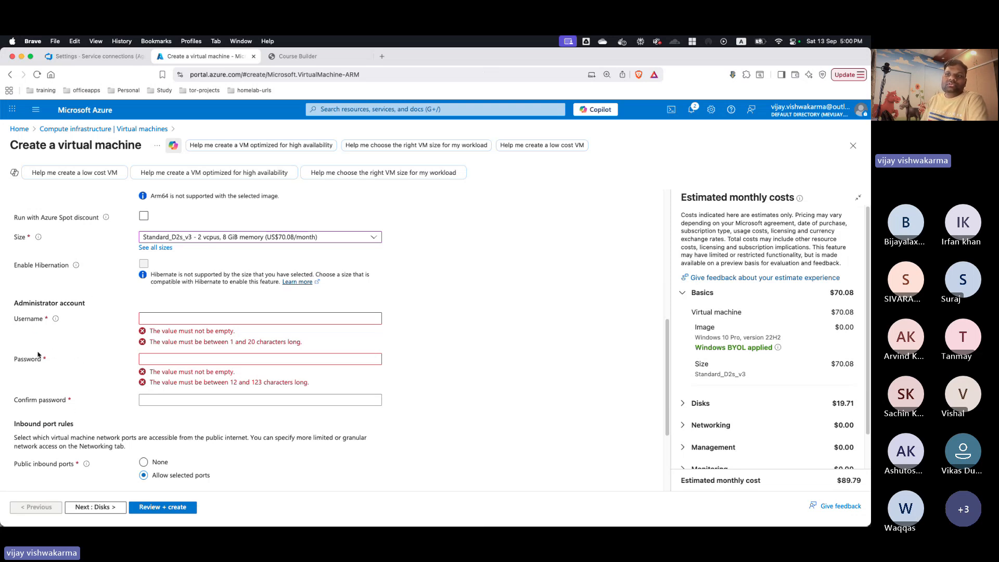
{"action": "left_click", "coordinate": [182, 318]}
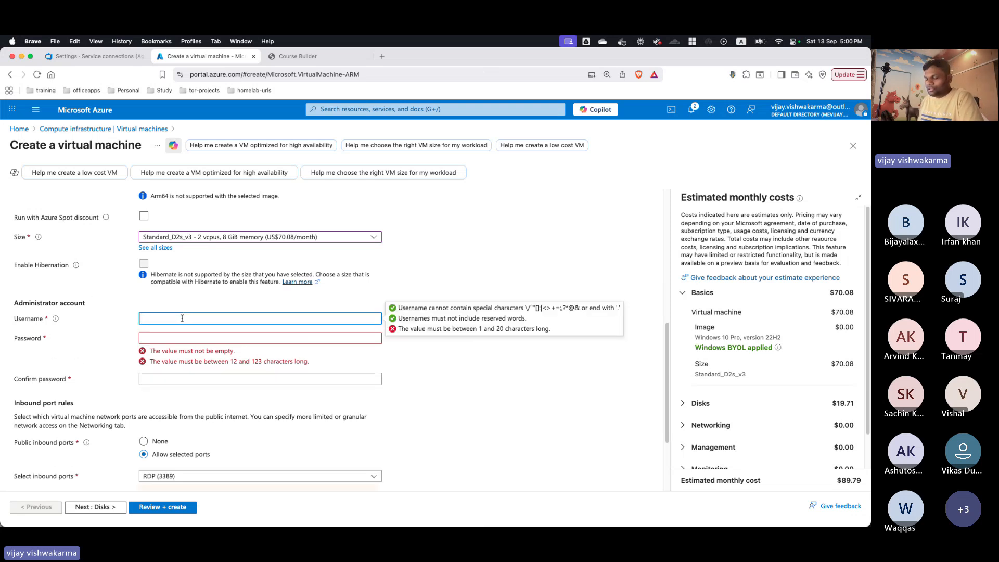
{"action": "type", "text": "vijay"}
{"action": "key", "text": "Tab"}
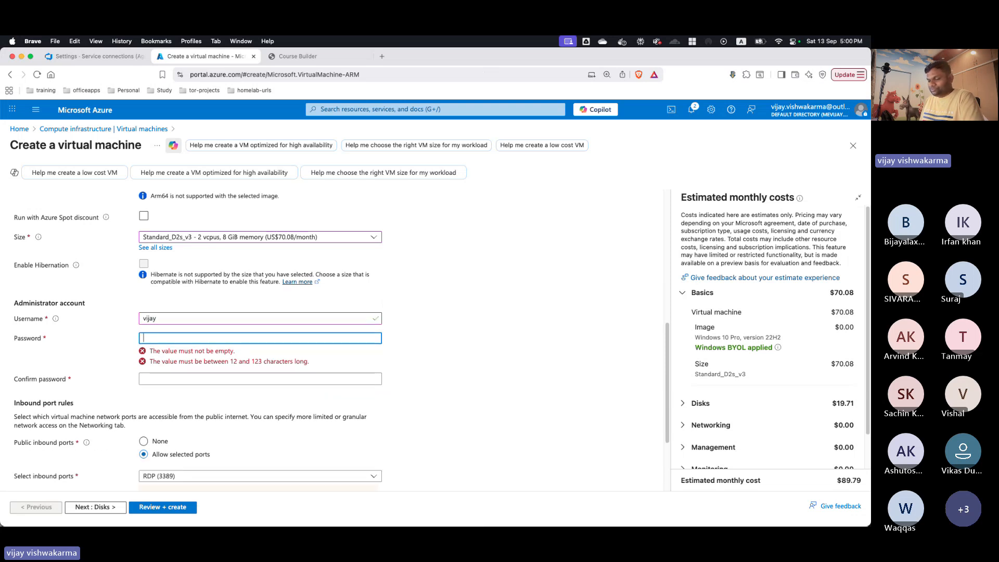
{"action": "type", "text": "••••"}
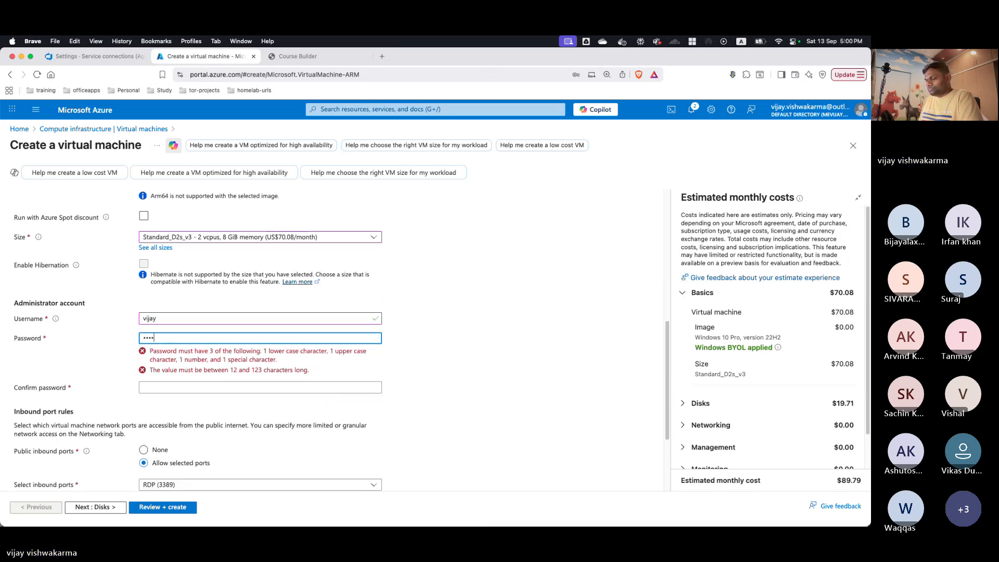
{"action": "type", "text": "••••••••"}
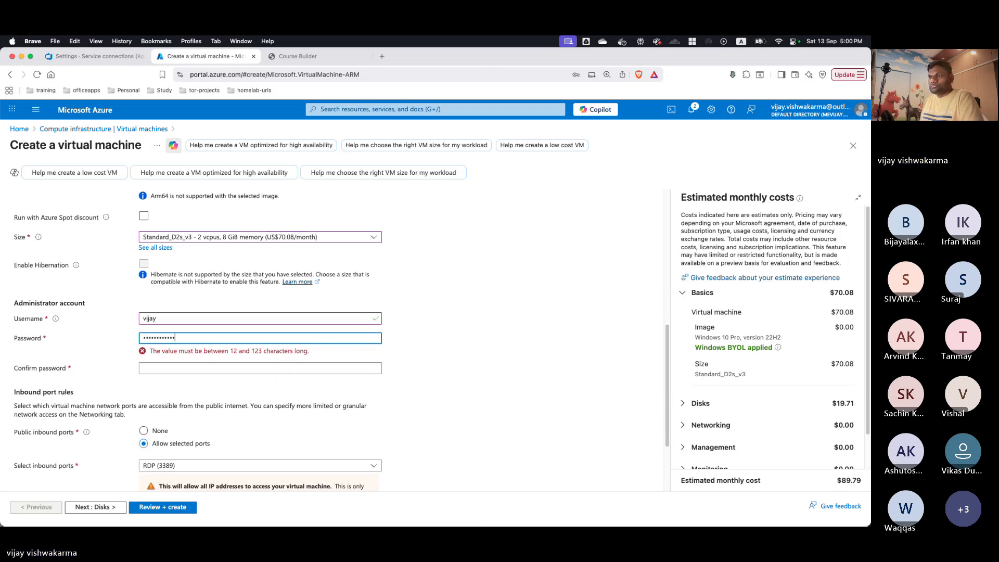
{"action": "key", "text": "Tab"}
{"action": "type", "text": "••••••••"}
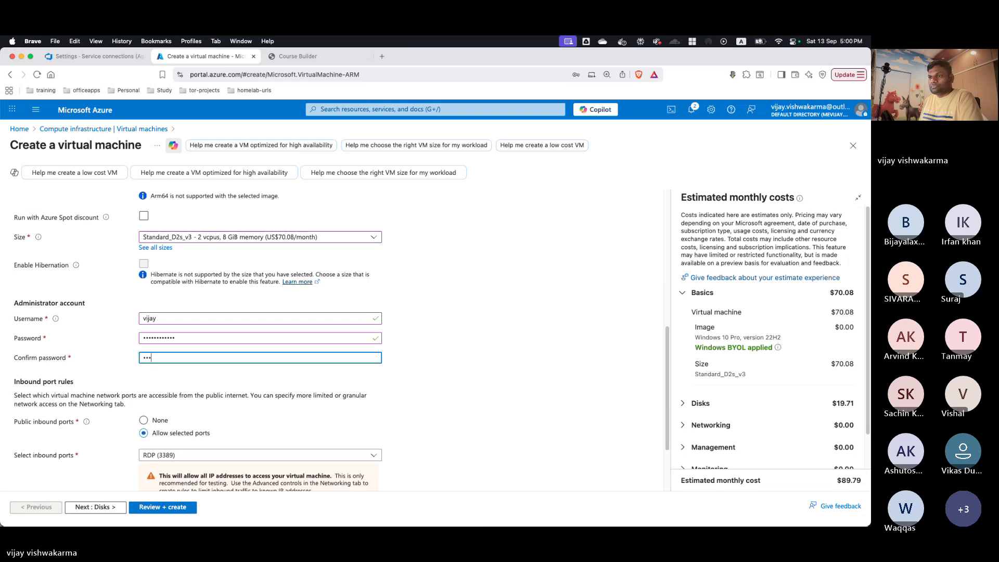
{"action": "type", "text": "••••"}
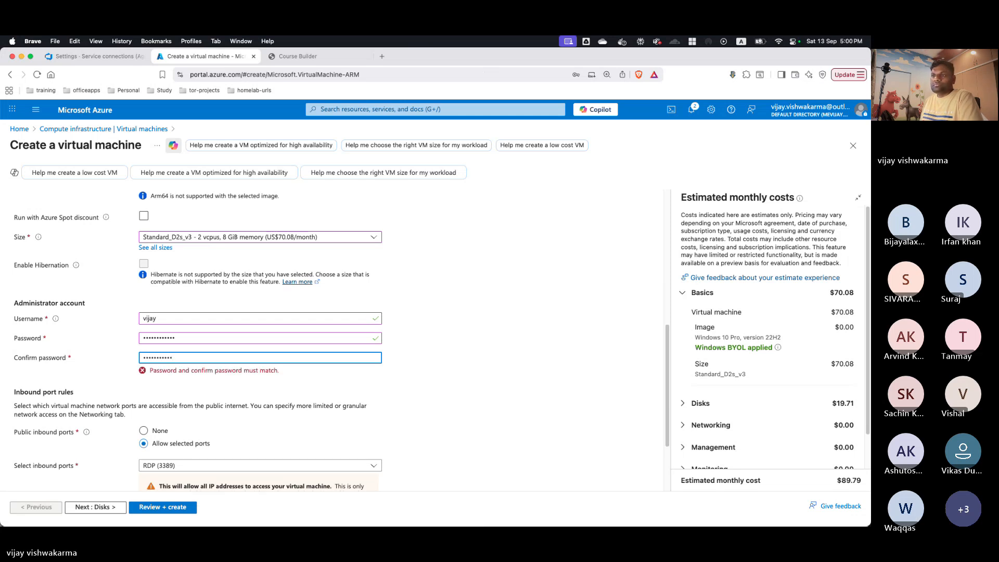
{"action": "left_click", "coordinate": [423, 373]}
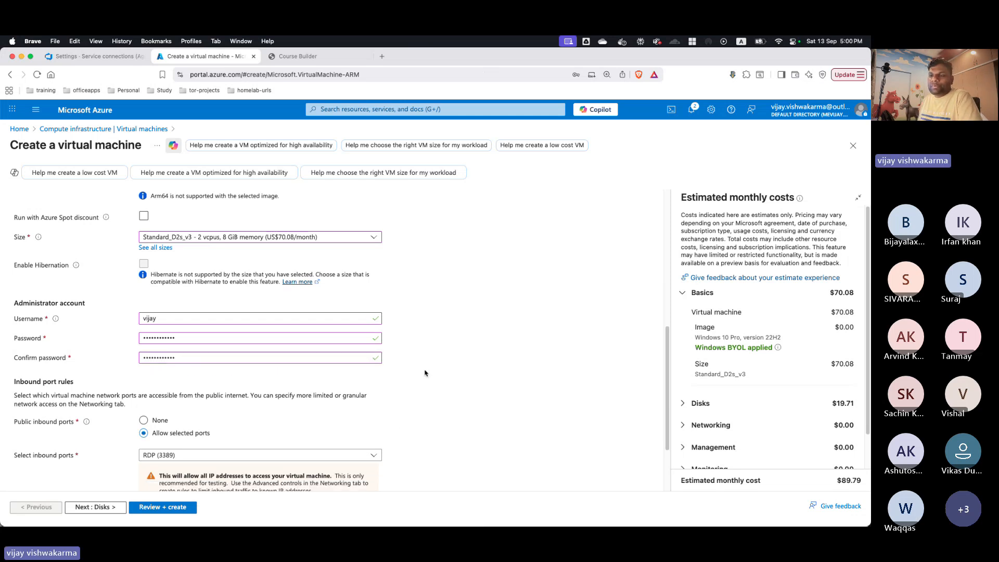
- Confirm the eligible Windows 10/11 license with multi-tenant hosting rights and continue to the disk settings
{"action": "scroll", "coordinate": [422, 373], "scroll_direction": "down", "scroll_amount": 3}
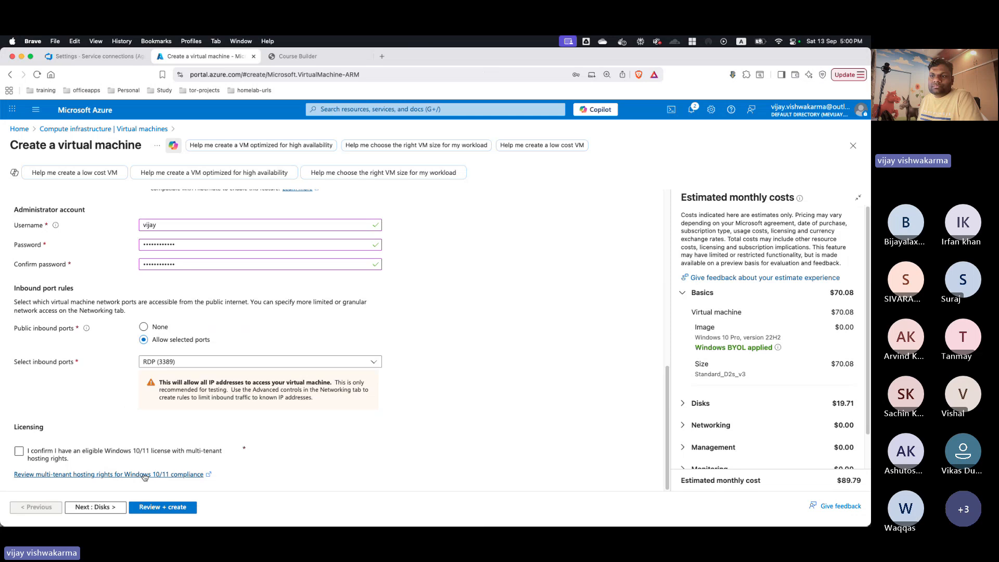
{"action": "left_click", "coordinate": [19, 451]}
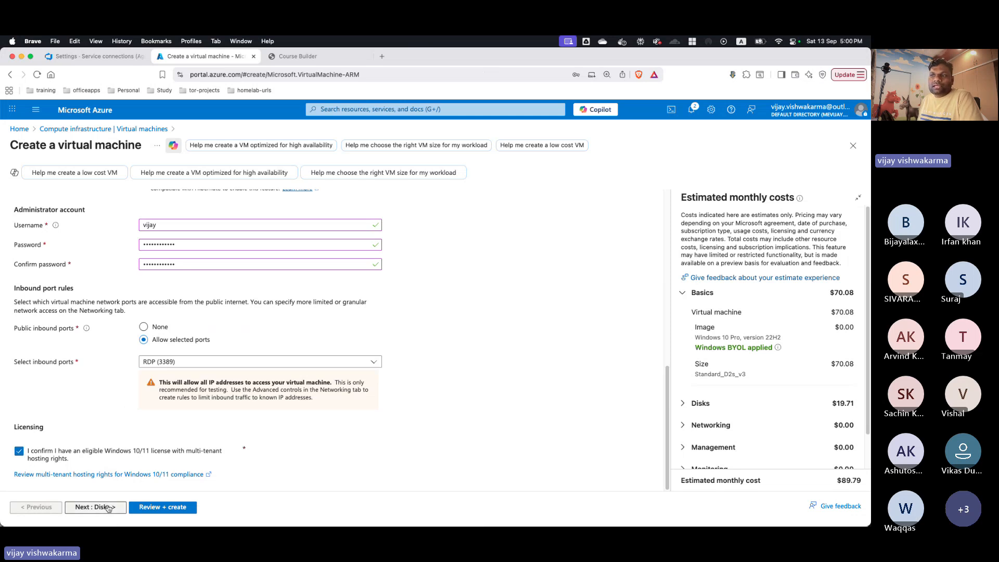
{"action": "left_click", "coordinate": [107, 506]}
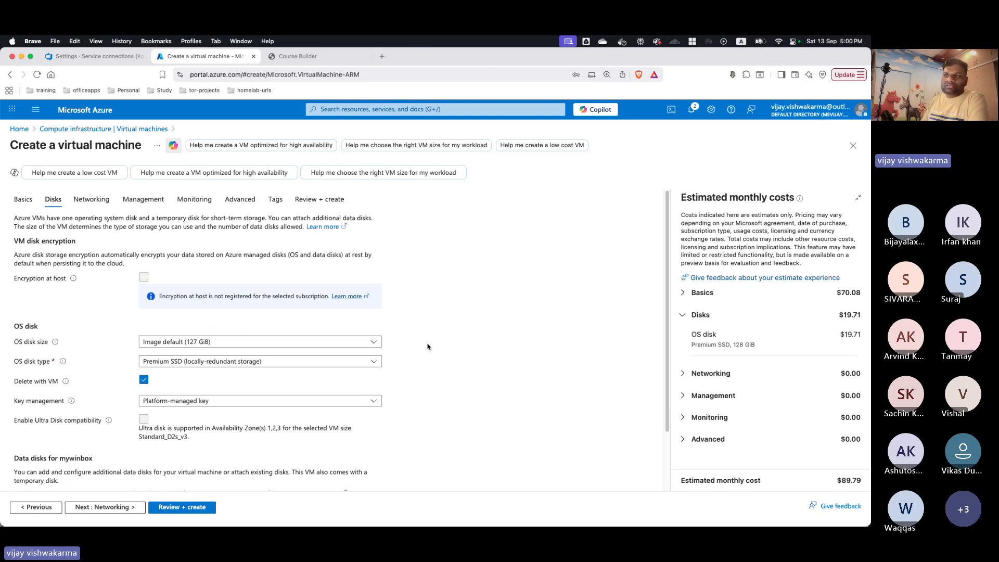
- Check the OS disk size options, keep the image default (127 GiB), and review and create the virtual machine
{"action": "left_click", "coordinate": [199, 346]}
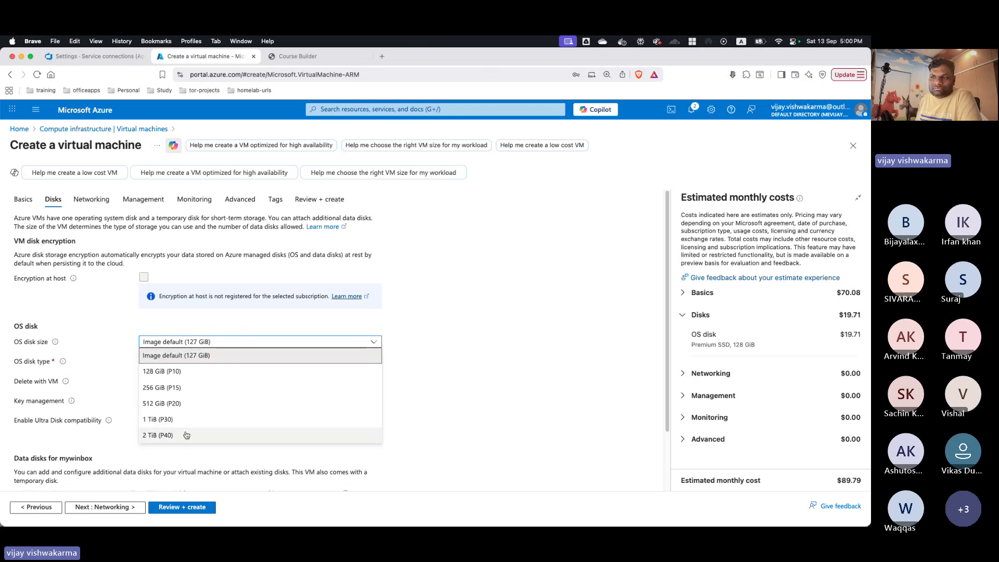
{"action": "left_click", "coordinate": [488, 370]}
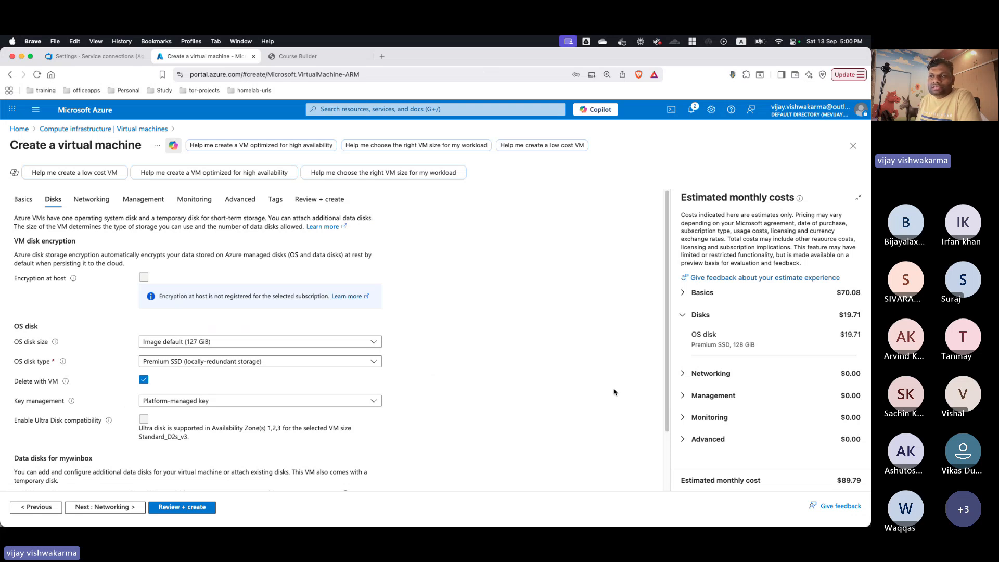
{"action": "left_click", "coordinate": [185, 508]}
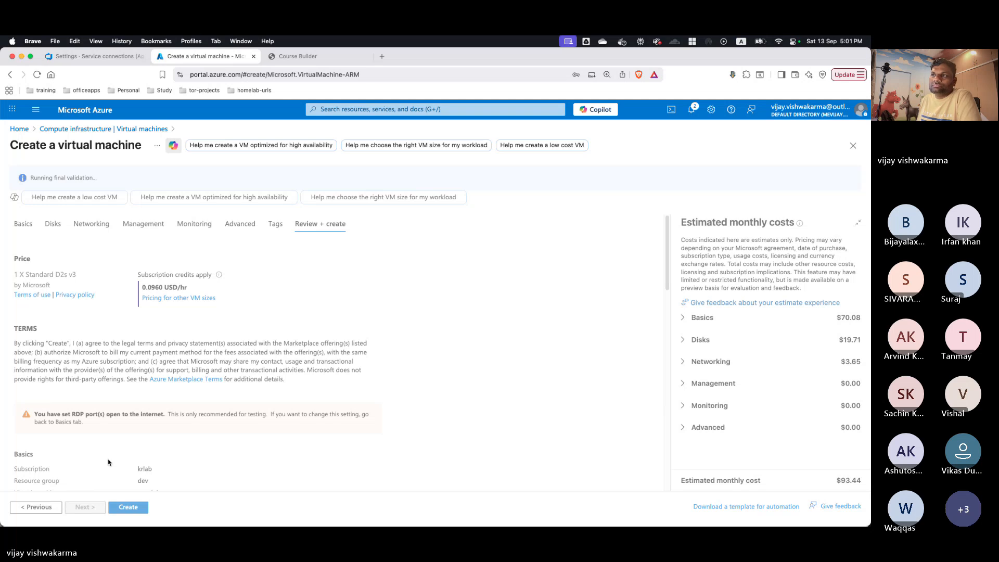
{"action": "left_click", "coordinate": [127, 508]}
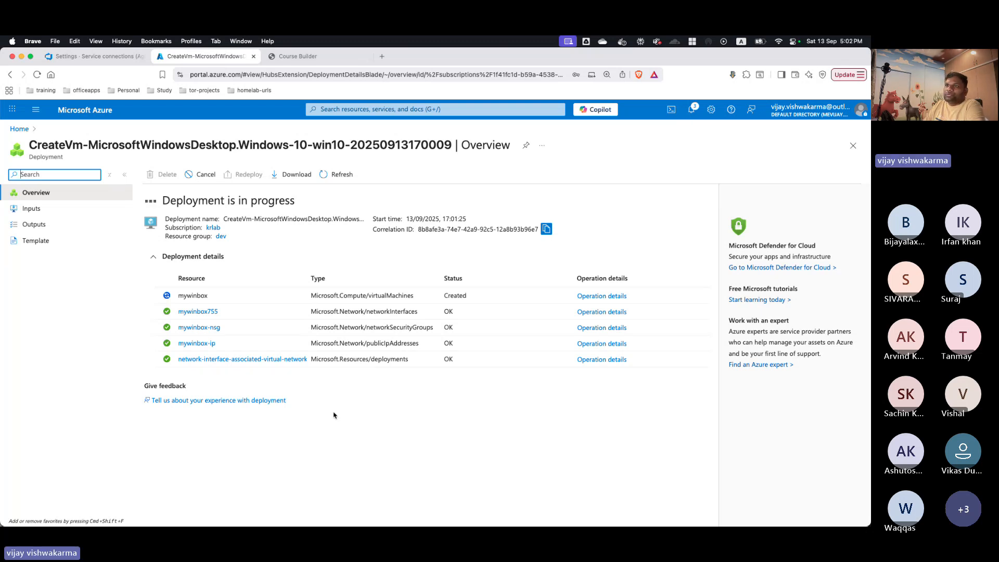
- Return to the portal's virtual machines list and copy mywinbox's public IP address
{"action": "left_click", "coordinate": [81, 111]}
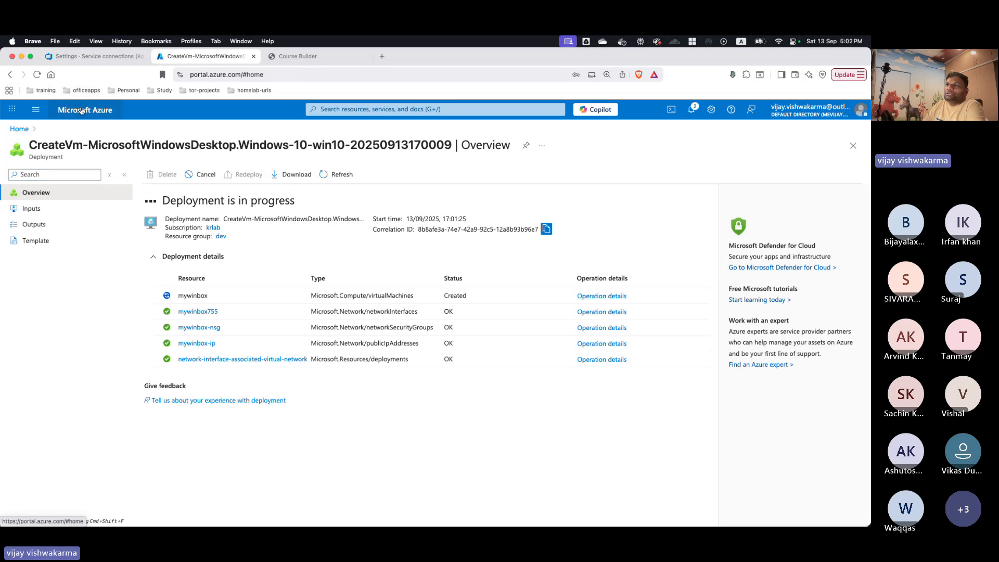
{"action": "left_click", "coordinate": [243, 183]}
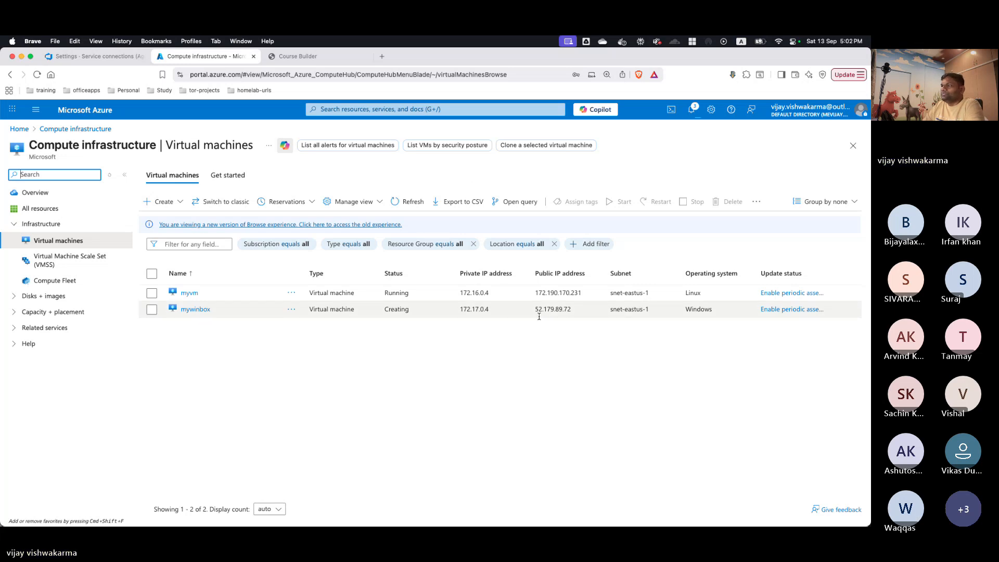
{"action": "left_click_drag", "start_coordinate": [535, 309], "coordinate": [575, 309]}
{"action": "key", "text": "super+c"}
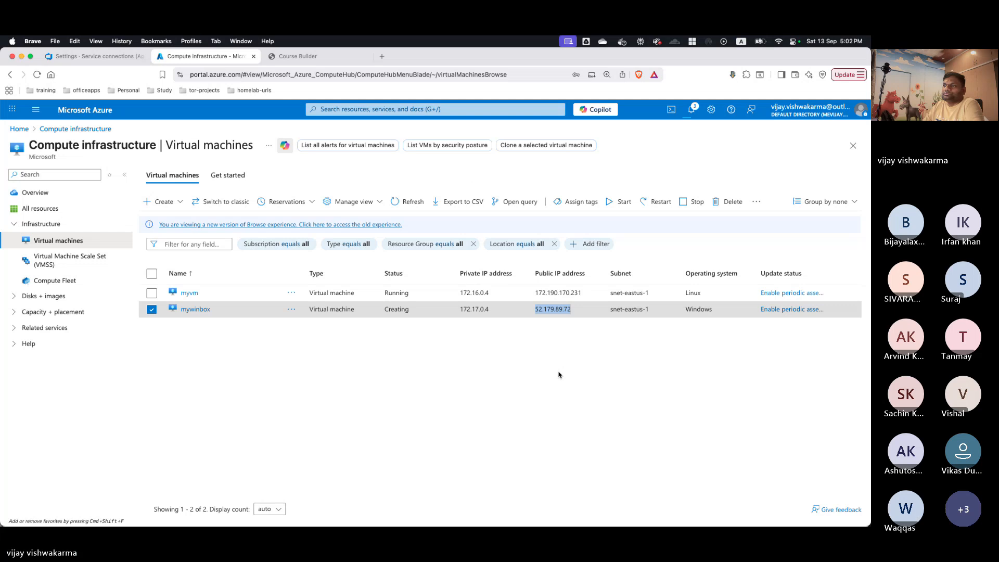
- Switch to Windows App and add a PC for 52.179.89.72 with the friendly name azurerdp
{"action": "mouse_move", "coordinate": [446, 522]}
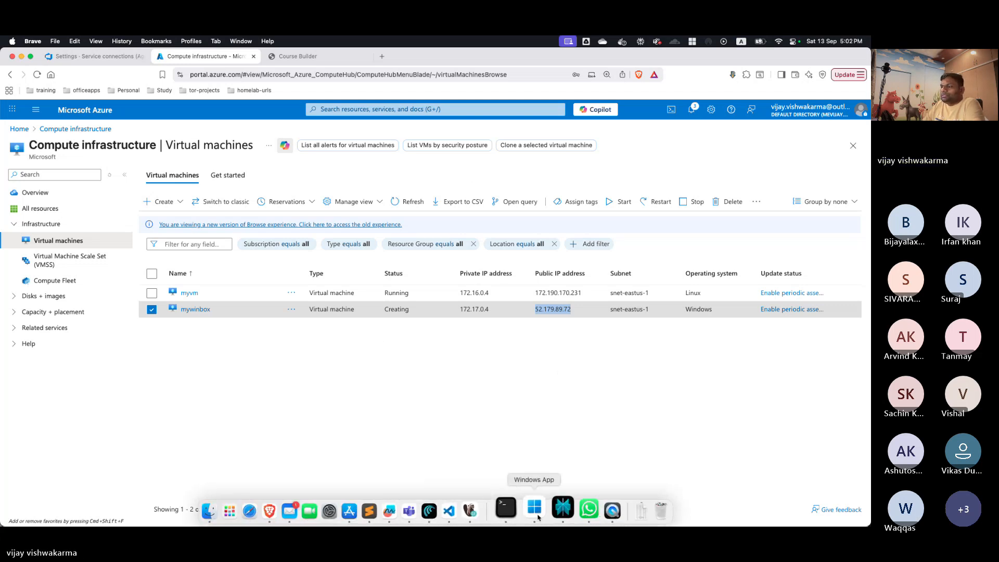
{"action": "left_click", "coordinate": [541, 512]}
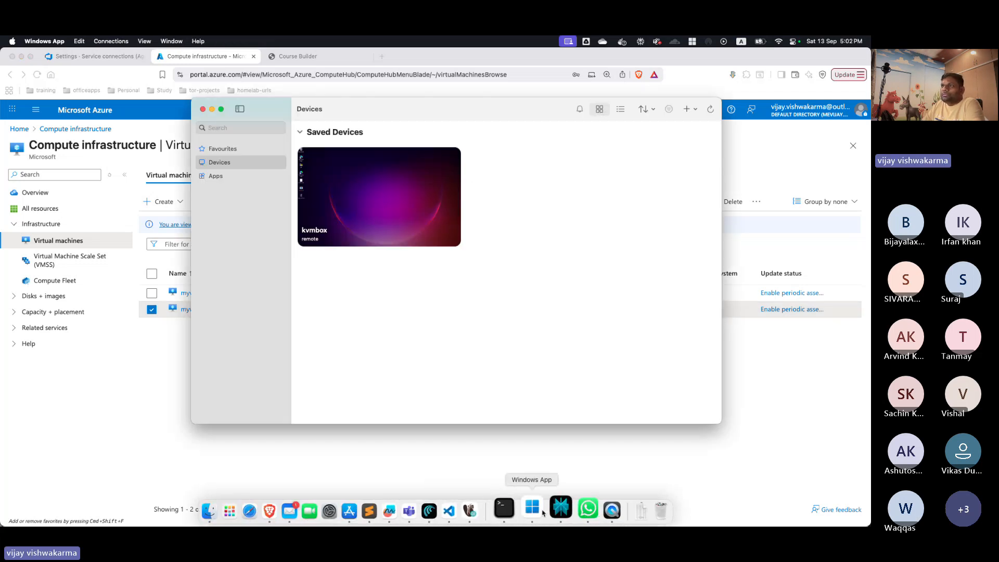
{"action": "left_click", "coordinate": [697, 109]}
{"action": "left_click", "coordinate": [708, 150]}
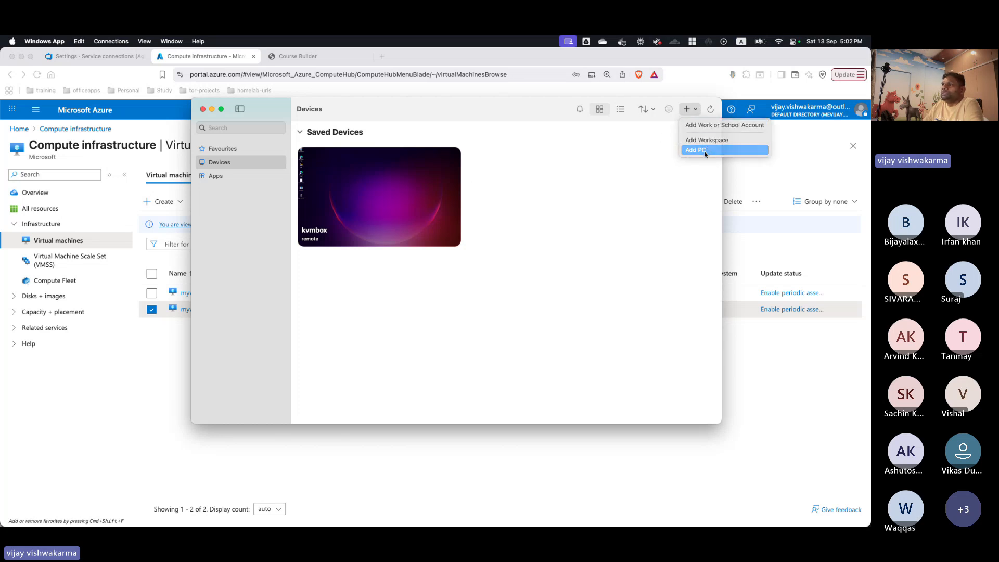
{"action": "key", "text": "super+v"}
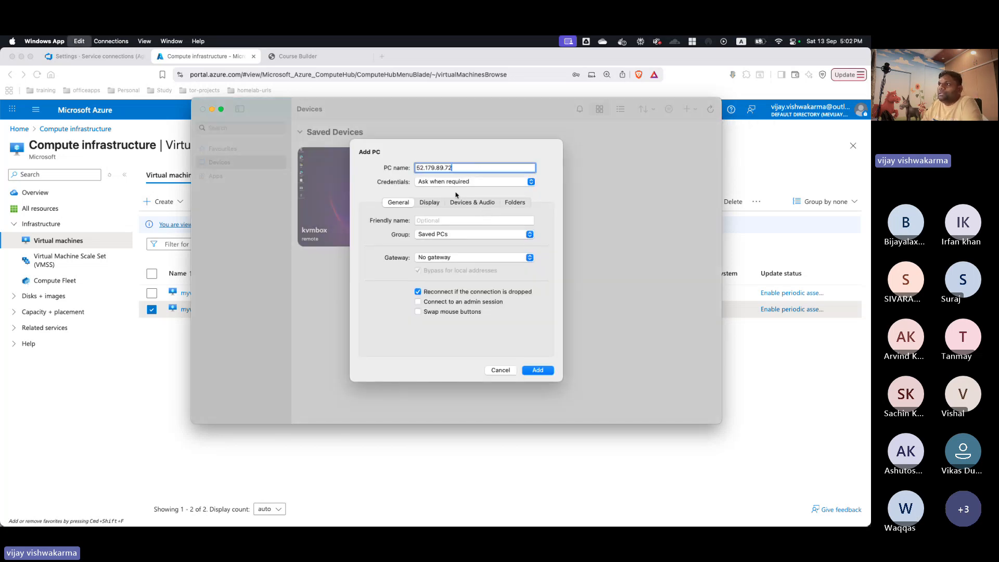
{"action": "left_click", "coordinate": [447, 220]}
{"action": "type", "text": "az"}
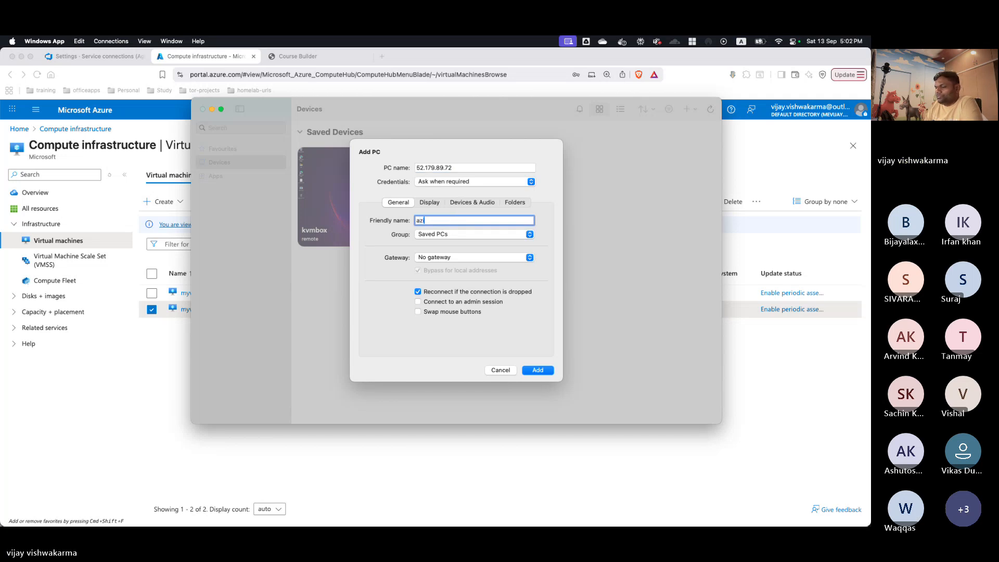
{"action": "type", "text": "urerdp"}
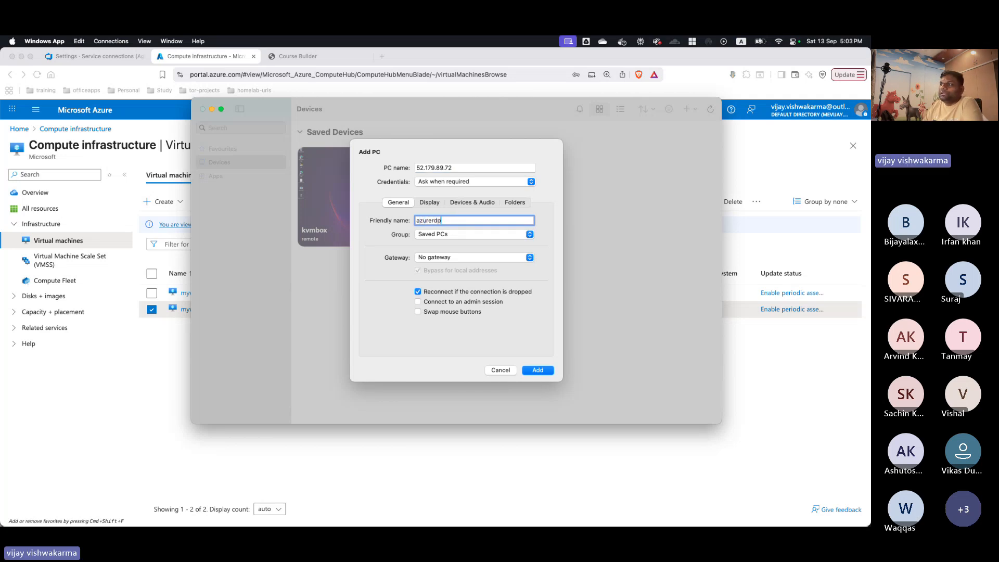
{"action": "left_click", "coordinate": [533, 370]}
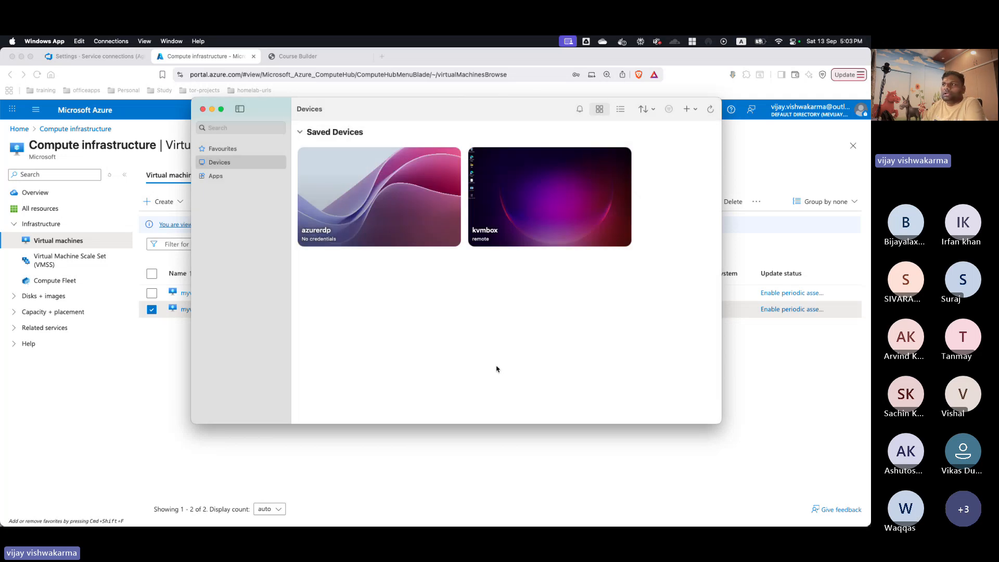
- Move the Windows App window clear of the portal's notifications, try to connect to azurerdp and cancel the attempt
{"action": "mouse_move", "coordinate": [339, 186]}
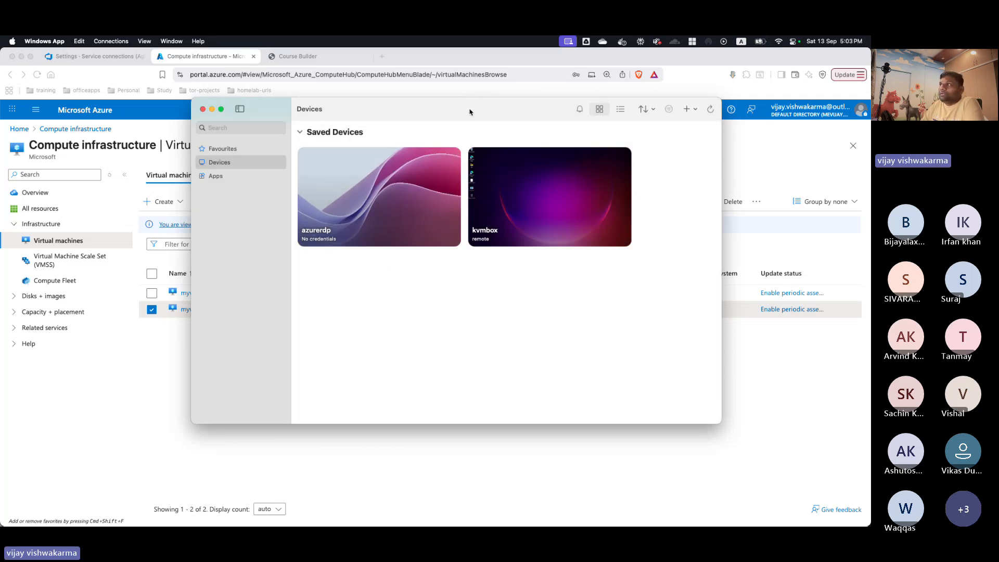
{"action": "left_click_drag", "start_coordinate": [467, 108], "coordinate": [567, 210]}
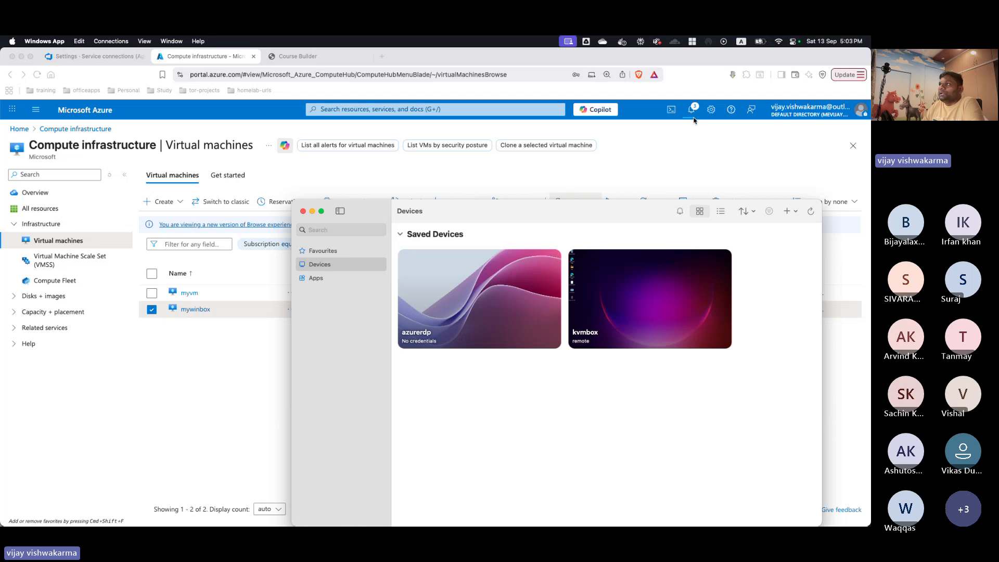
{"action": "mouse_move", "coordinate": [476, 308]}
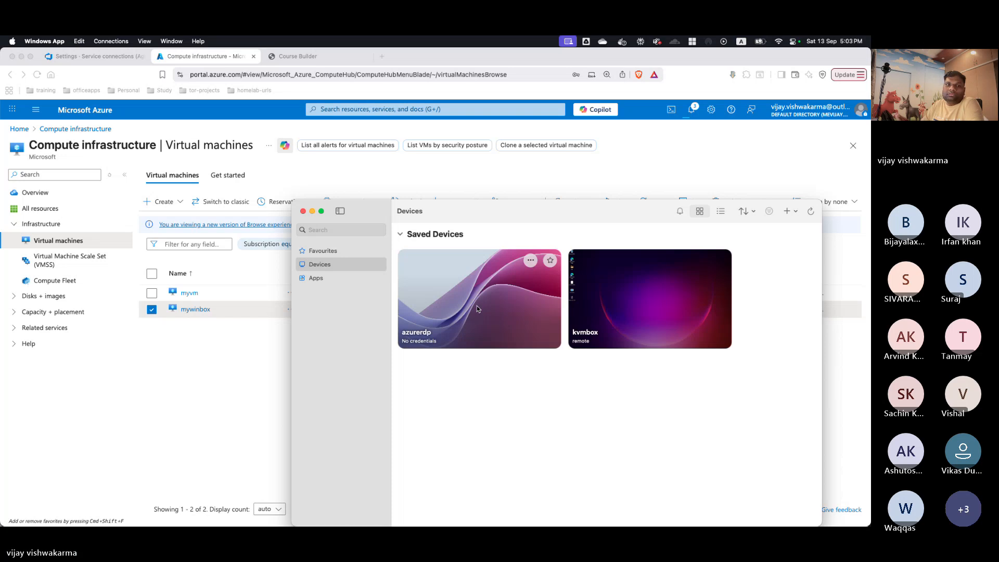
{"action": "double_click", "coordinate": [476, 309]}
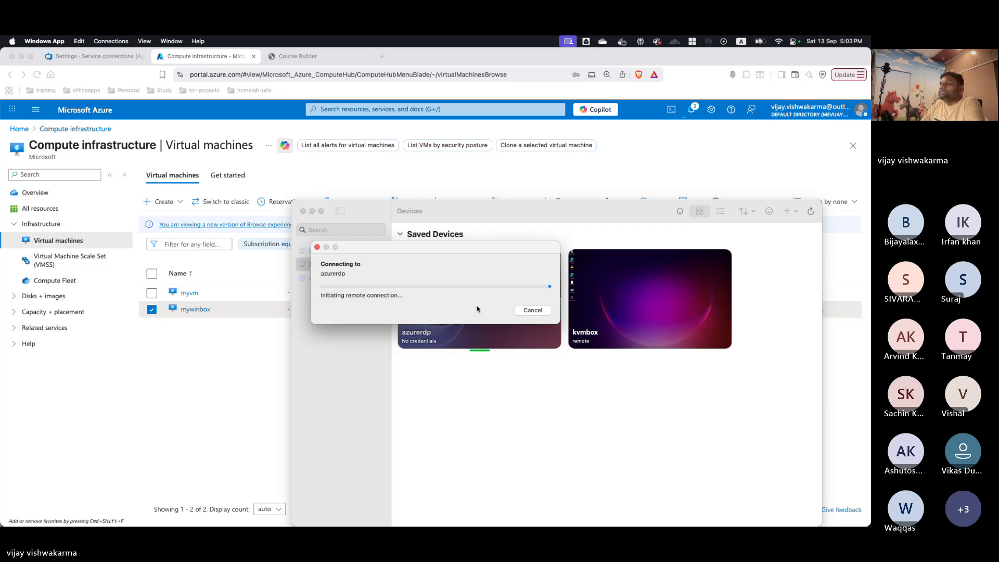
{"action": "left_click", "coordinate": [535, 311]}
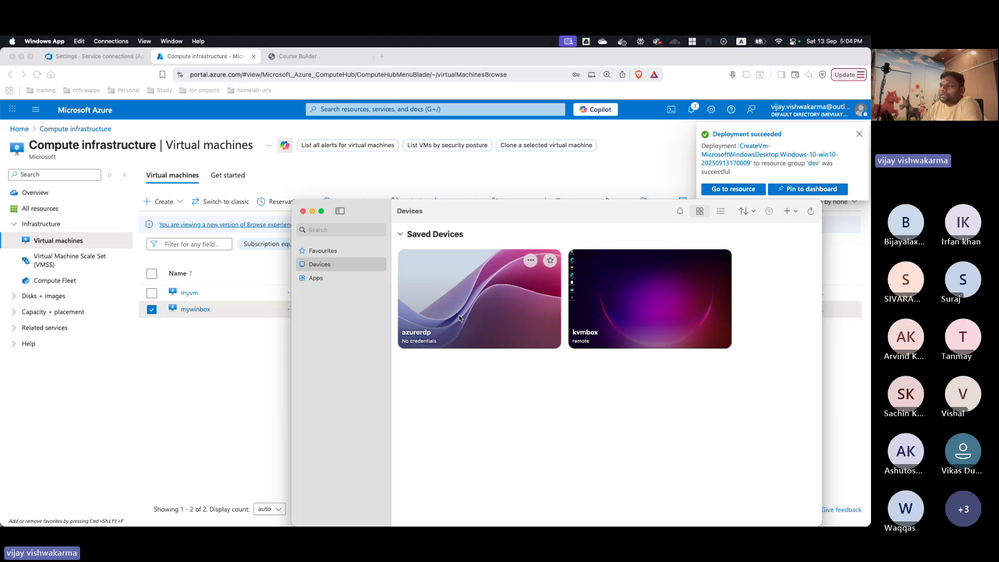
- Try to connect to azurerdp with the VM account's username and password, continuing past the unverified certificate, and dismiss the connection dialog
{"action": "double_click", "coordinate": [466, 306]}
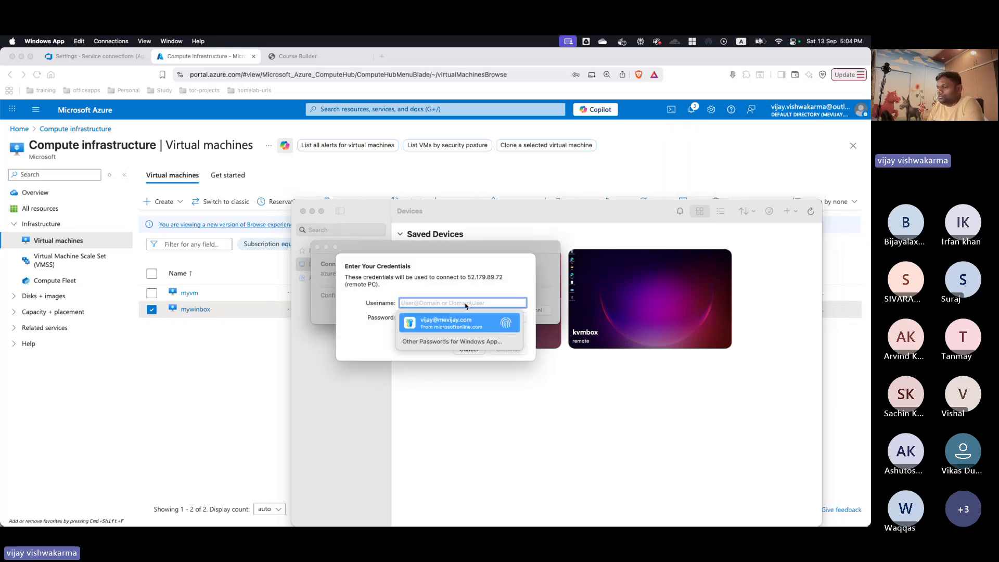
{"action": "type", "text": "vijay"}
{"action": "key", "text": "Tab"}
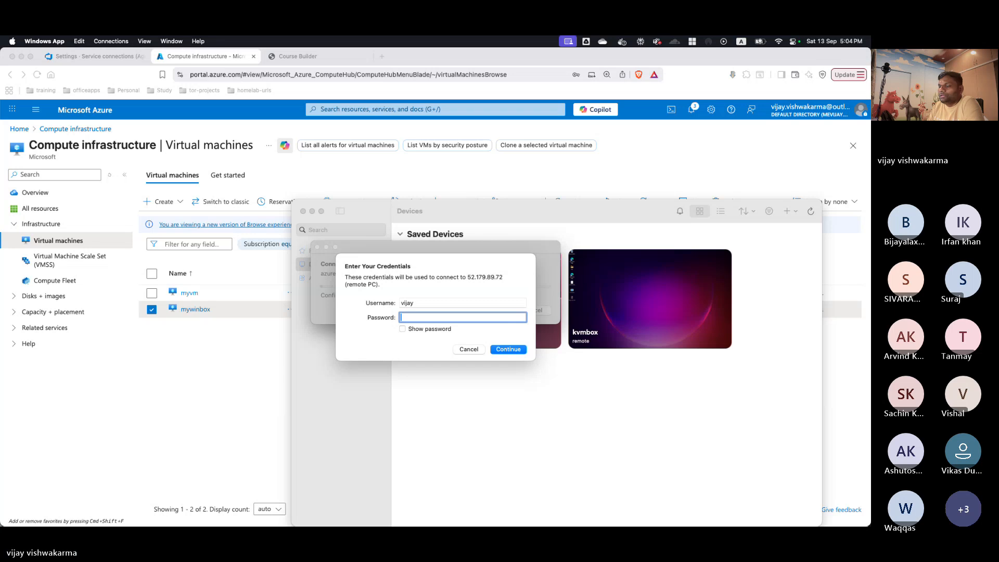
{"action": "type", "text": "••••••••"}
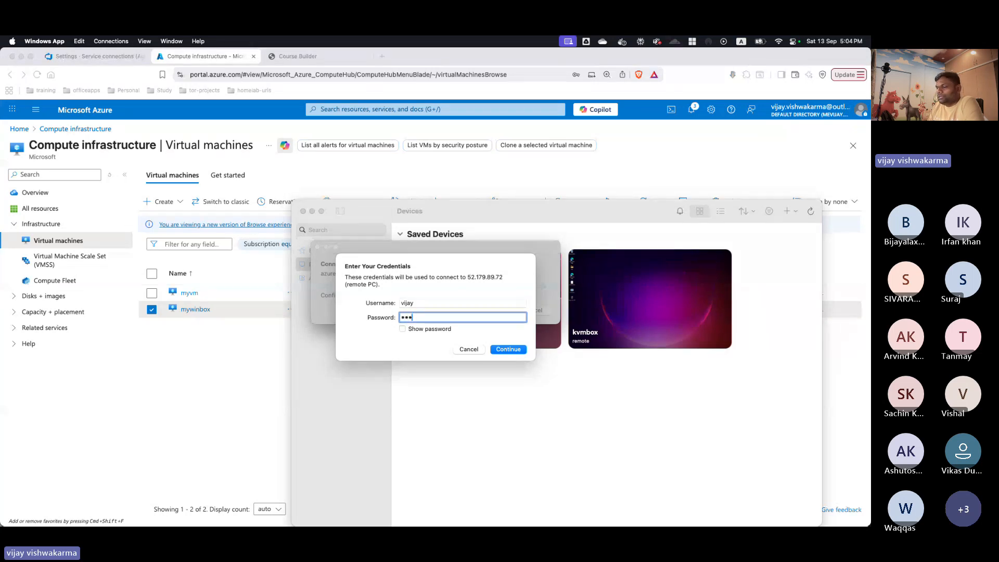
{"action": "type", "text": "••••"}
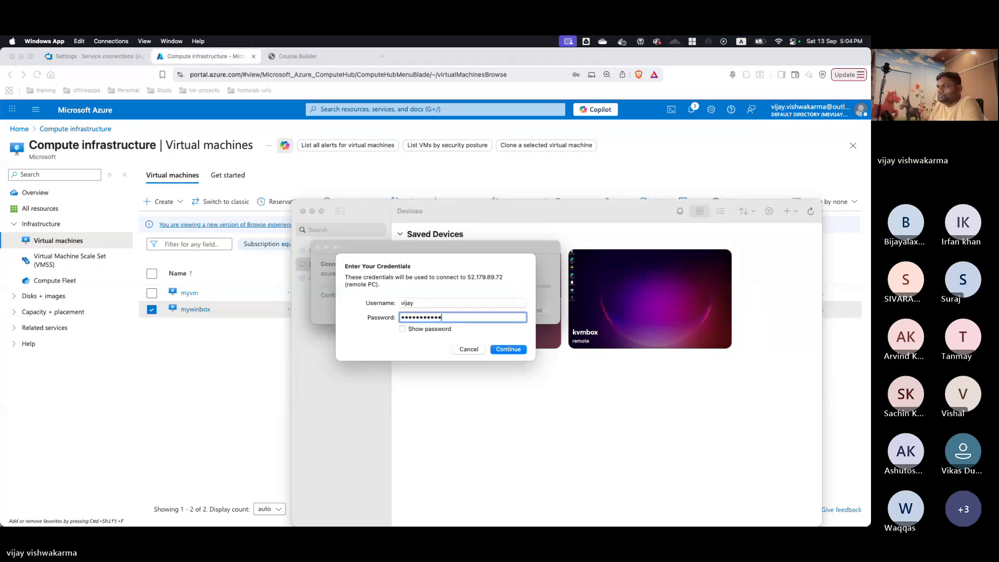
{"action": "left_click", "coordinate": [514, 351]}
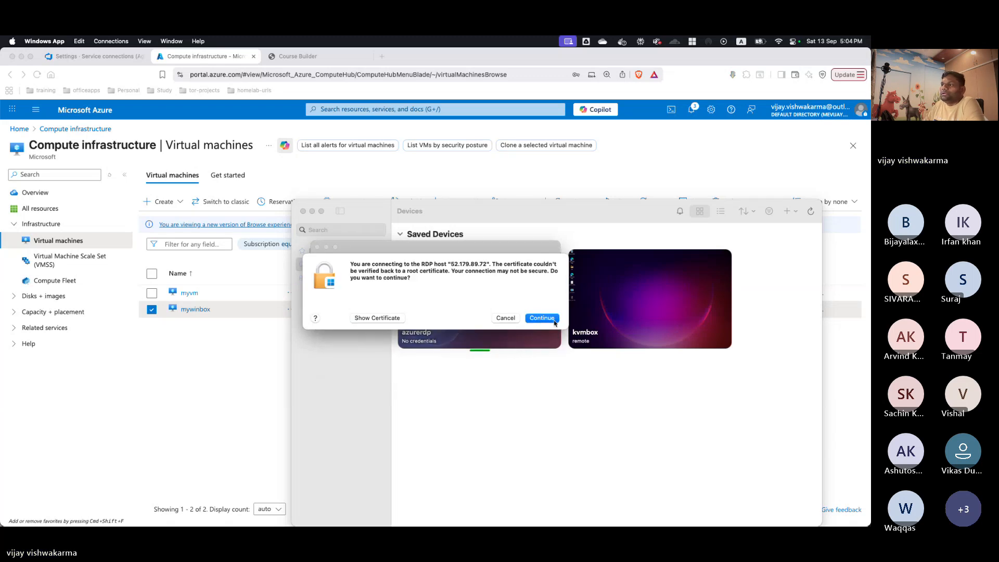
{"action": "left_click", "coordinate": [553, 322]}
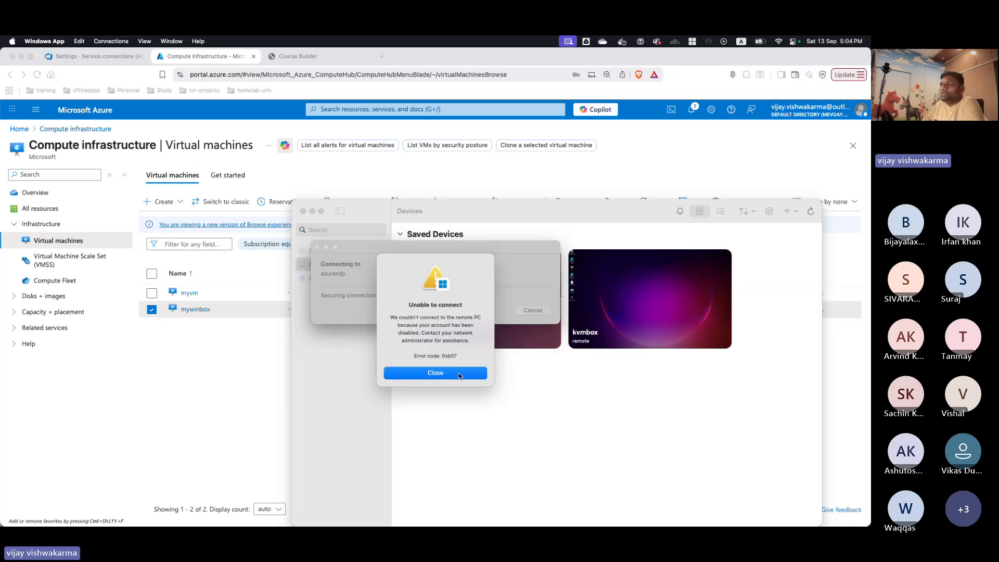
{"action": "left_click", "coordinate": [460, 370]}
- Connect to azurerdp again, entering the VM account's username and password and accepting the unverified certificate
{"action": "double_click", "coordinate": [457, 305]}
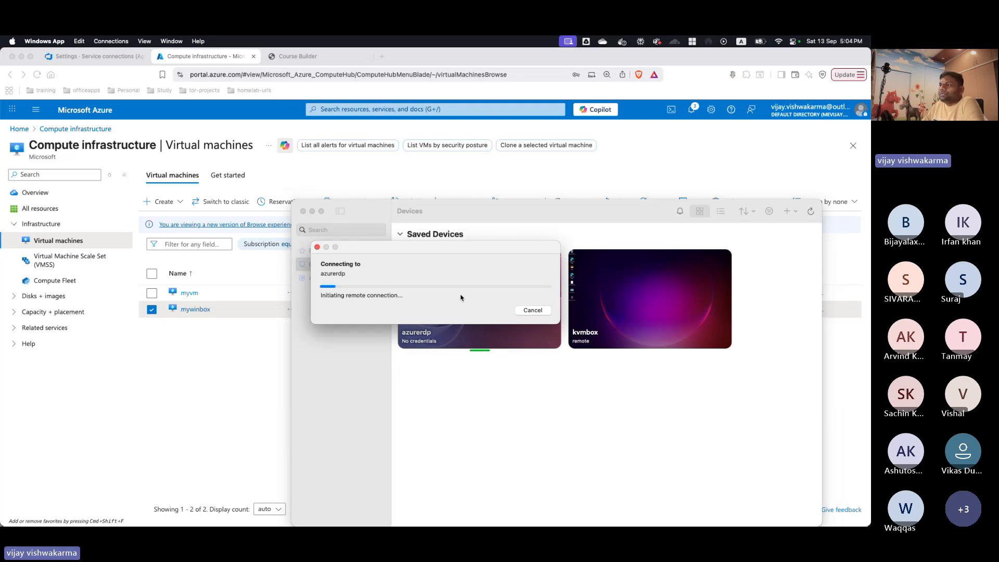
{"action": "type", "text": "vija"}
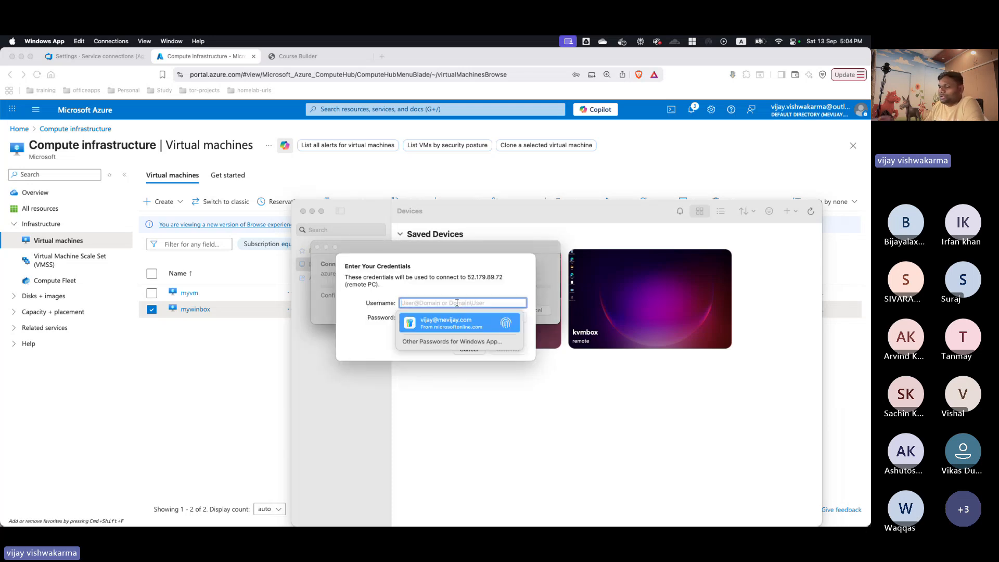
{"action": "type", "text": "y"}
{"action": "key", "text": "Escape"}
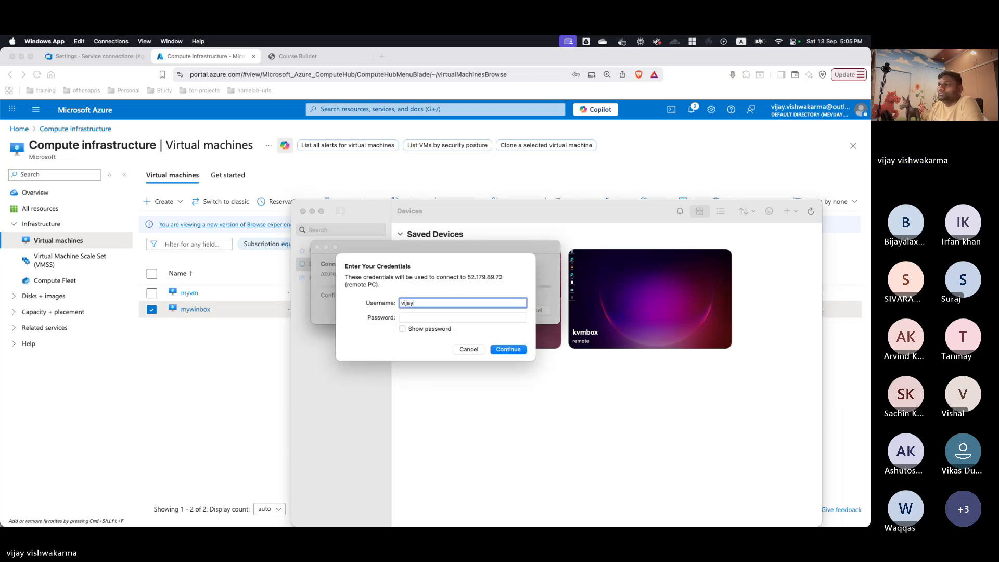
{"action": "key", "text": "Tab"}
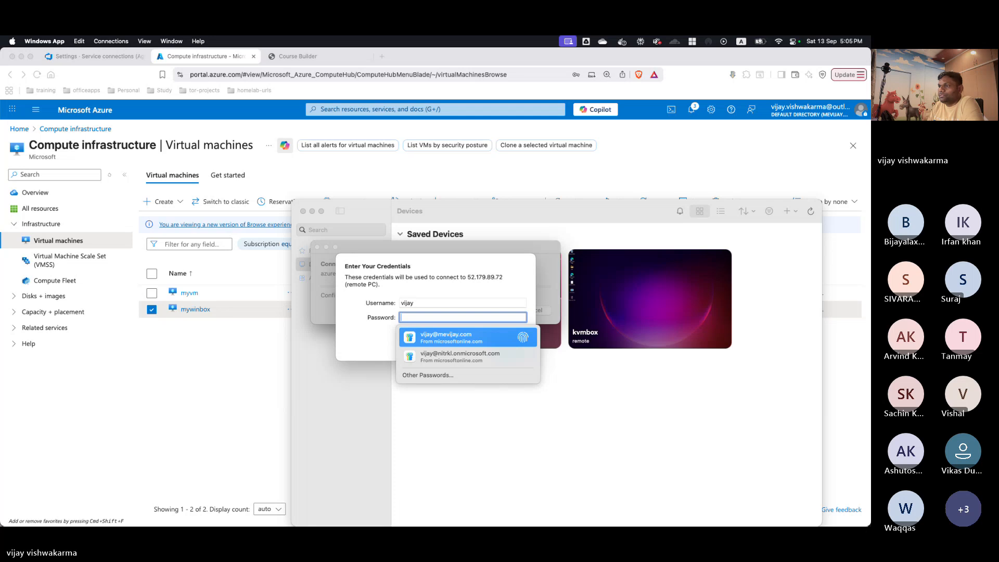
{"action": "type", "text": "•••••••••••"}
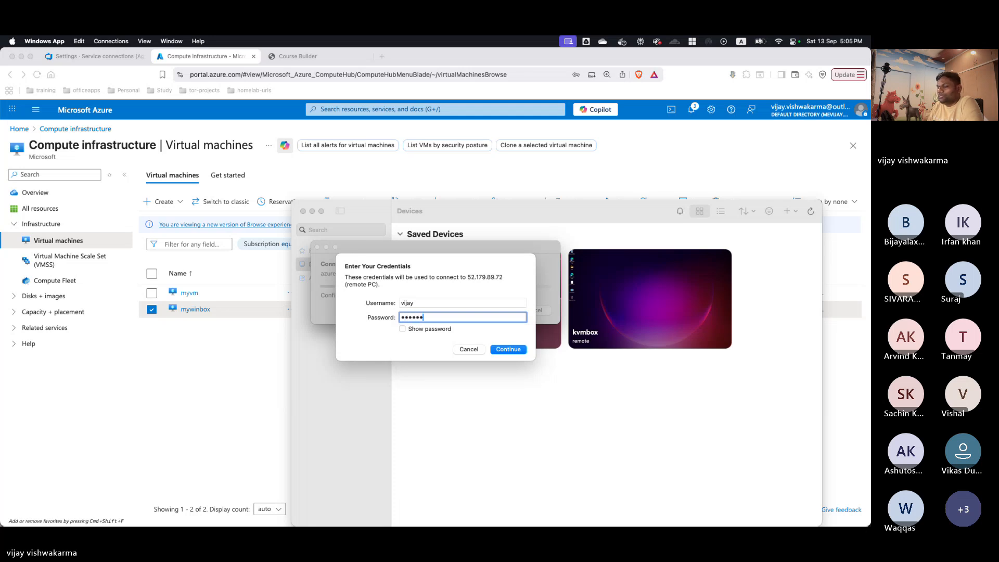
{"action": "type", "text": "•"}
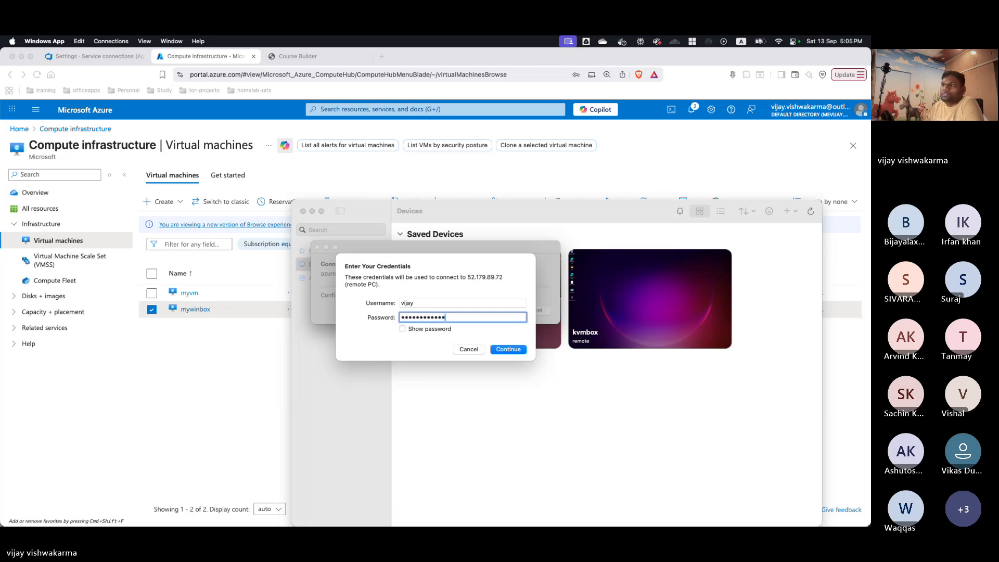
{"action": "left_click", "coordinate": [519, 349]}
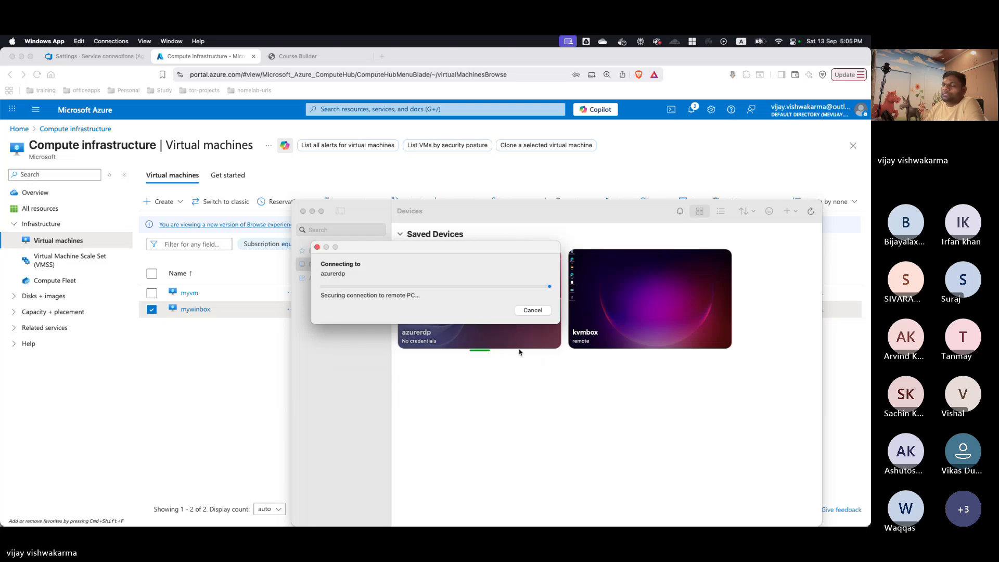
{"action": "left_click", "coordinate": [540, 320]}
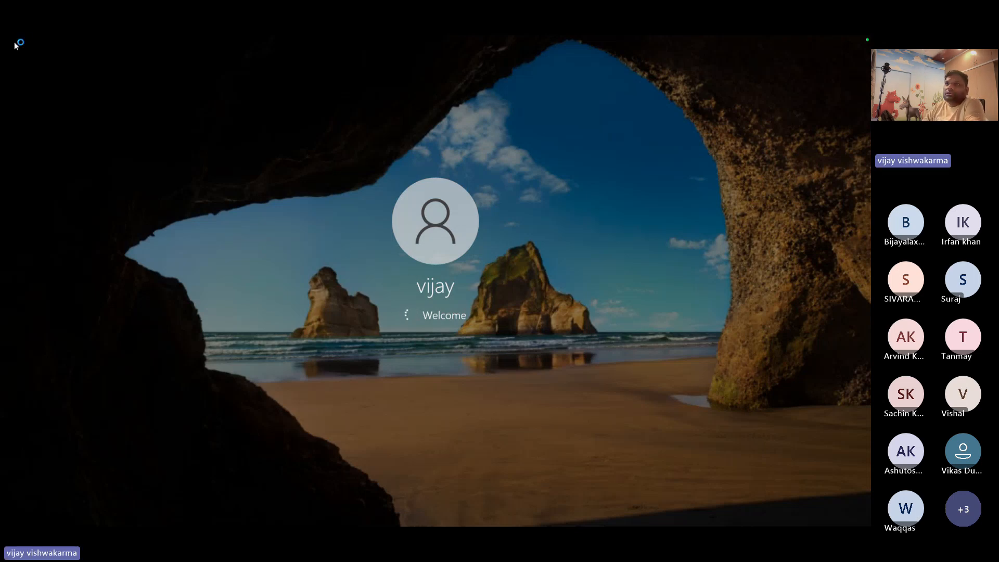
- Take the azurerdp session out of full screen and switch back to the Azure portal in the browser
{"action": "mouse_move", "coordinate": [21, 38]}
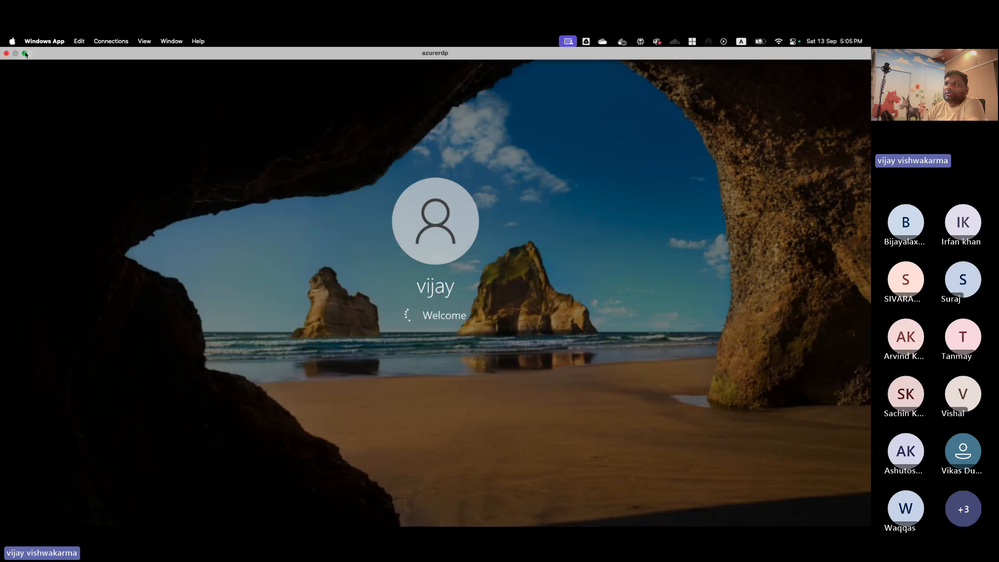
{"action": "left_click", "coordinate": [25, 54]}
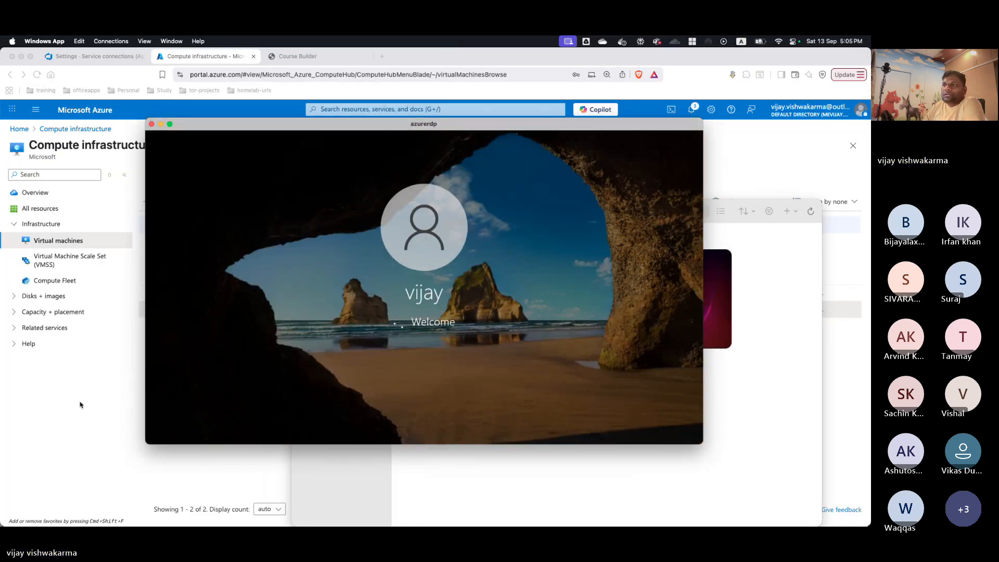
{"action": "left_click", "coordinate": [80, 404]}
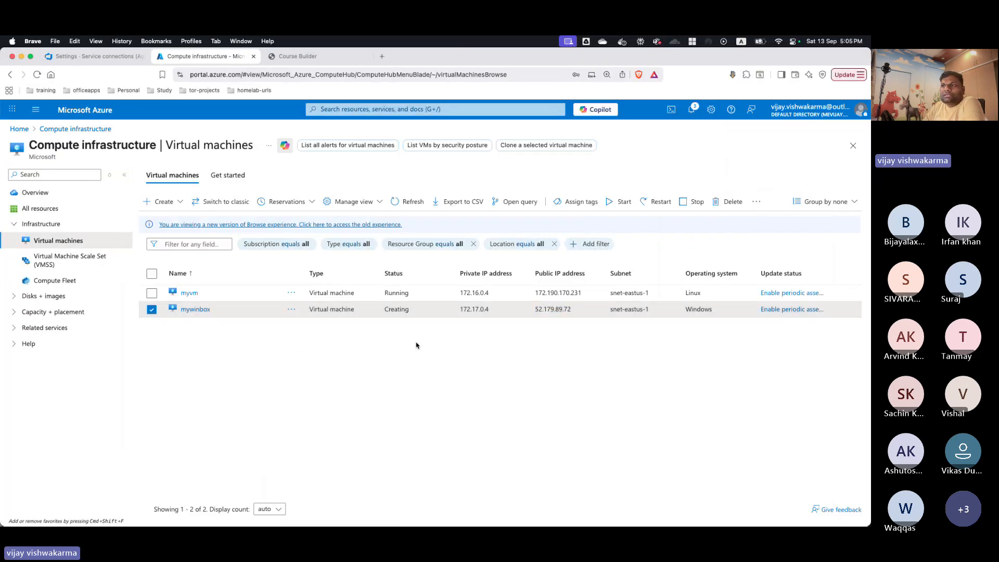
- Search the portal for ssh and open the SSH keys service
{"action": "left_click", "coordinate": [370, 109]}
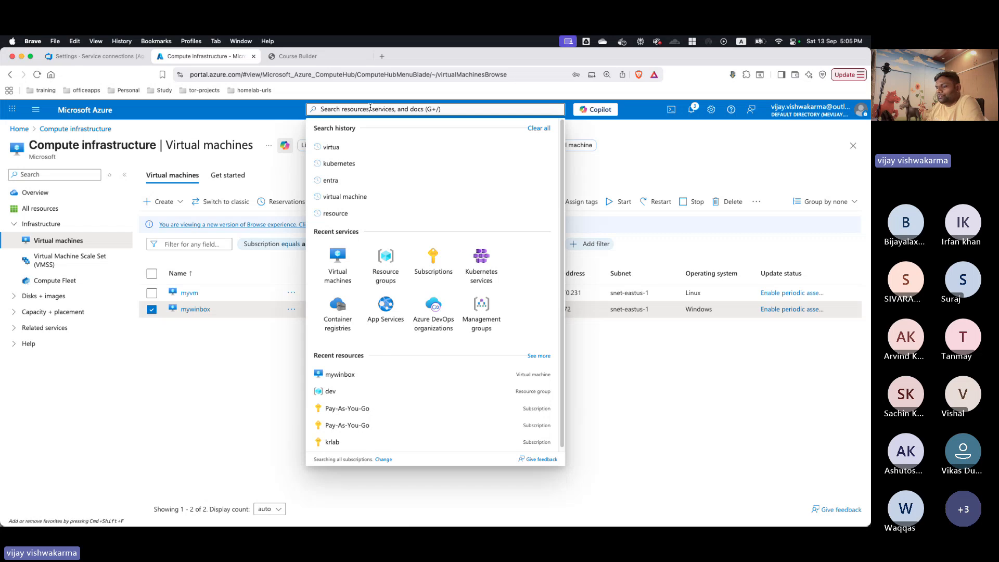
{"action": "type", "text": "ssh"}
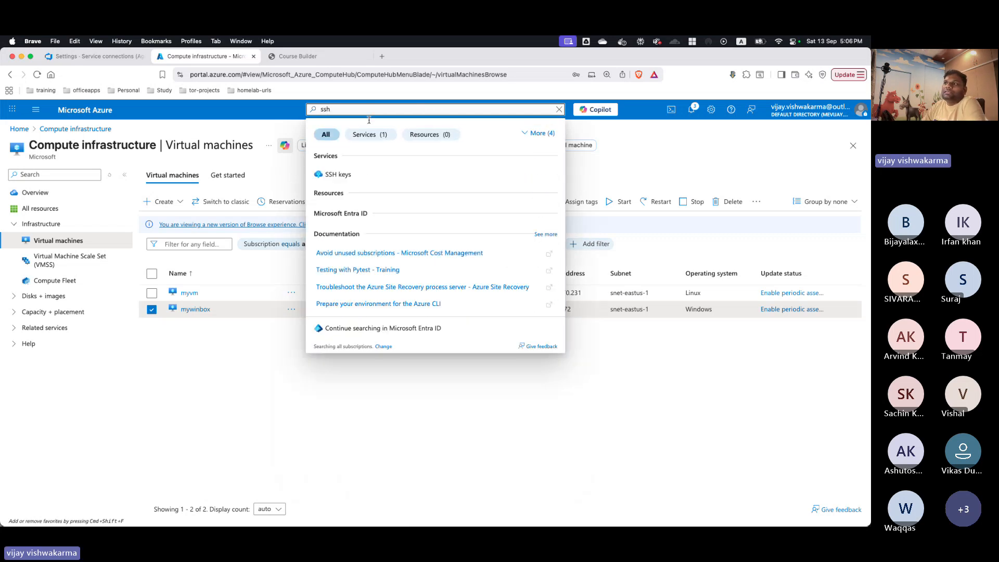
{"action": "left_click", "coordinate": [346, 173]}
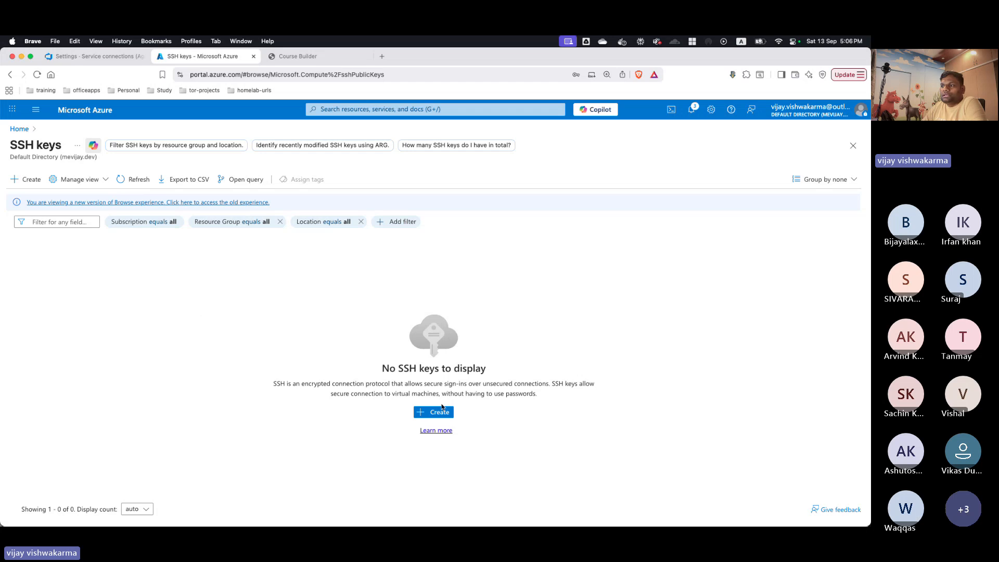
- Start a new SSH key in the dev resource group with the key pair name mymackey
{"action": "left_click", "coordinate": [436, 413]}
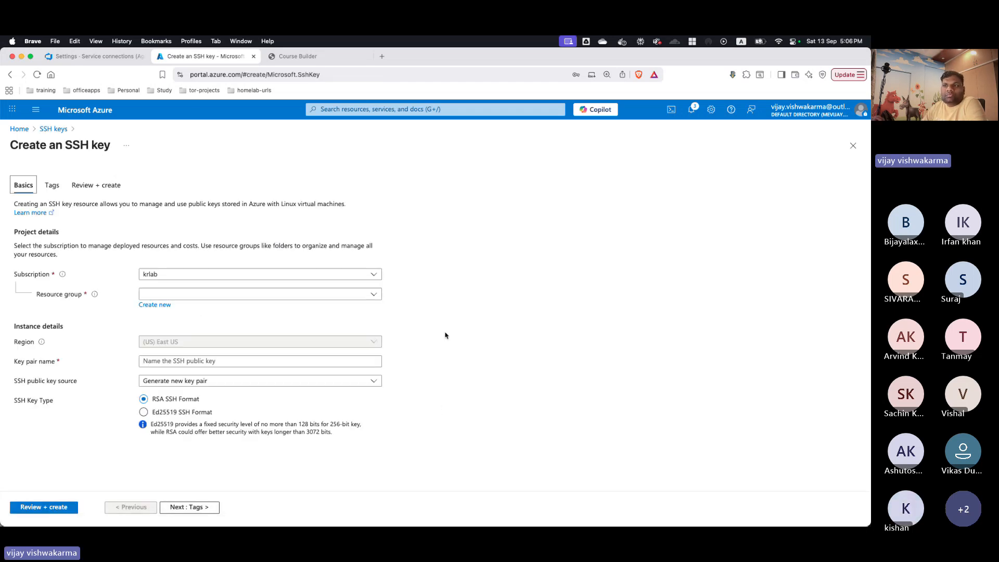
{"action": "left_click", "coordinate": [375, 295]}
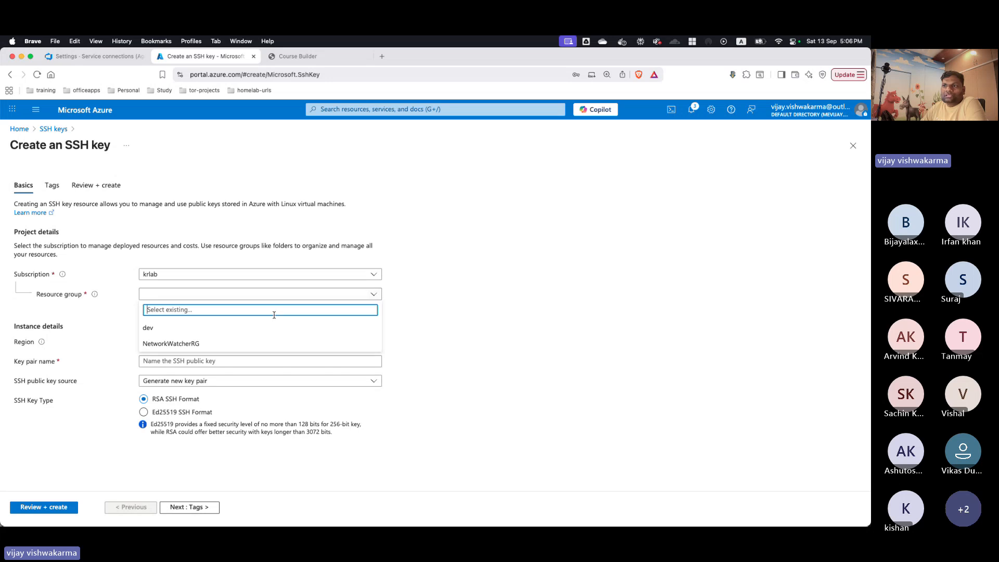
{"action": "left_click", "coordinate": [158, 328]}
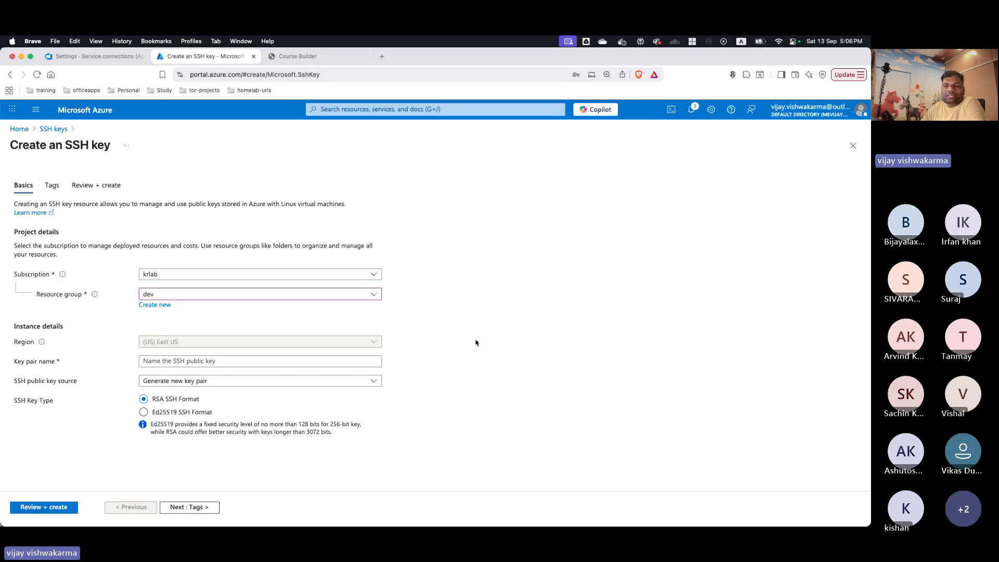
{"action": "left_click", "coordinate": [219, 360]}
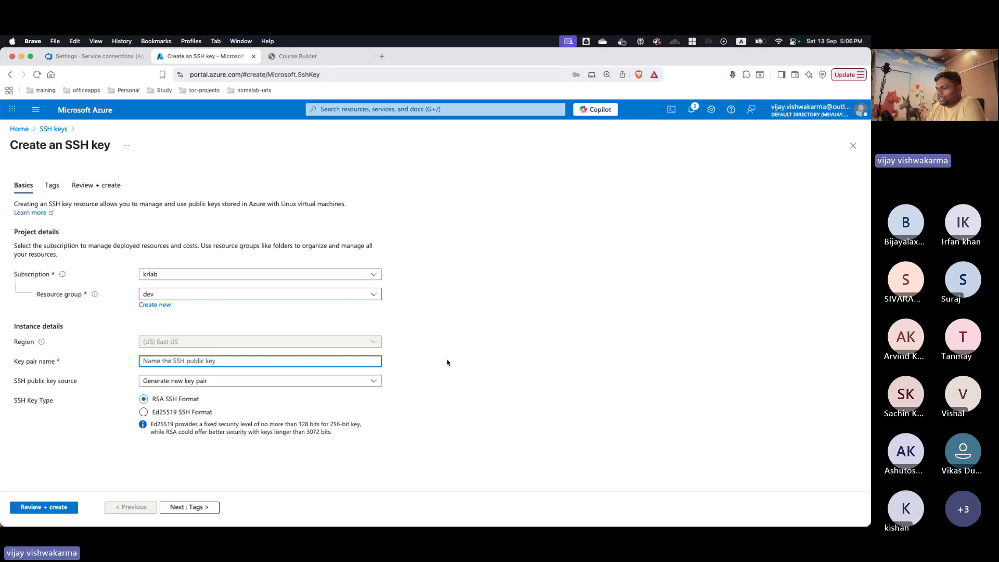
{"action": "type", "text": "mymac"}
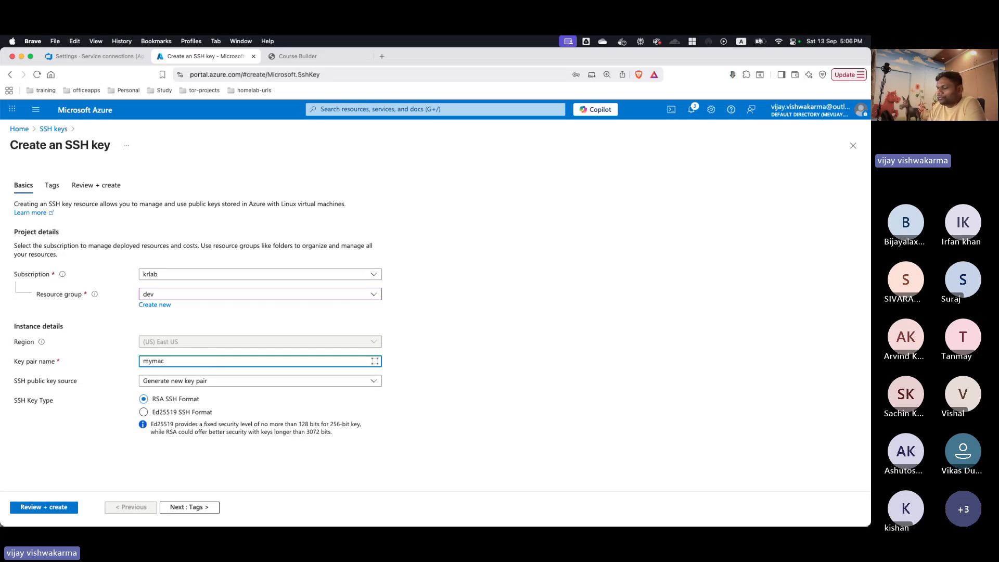
{"action": "type", "text": "key"}
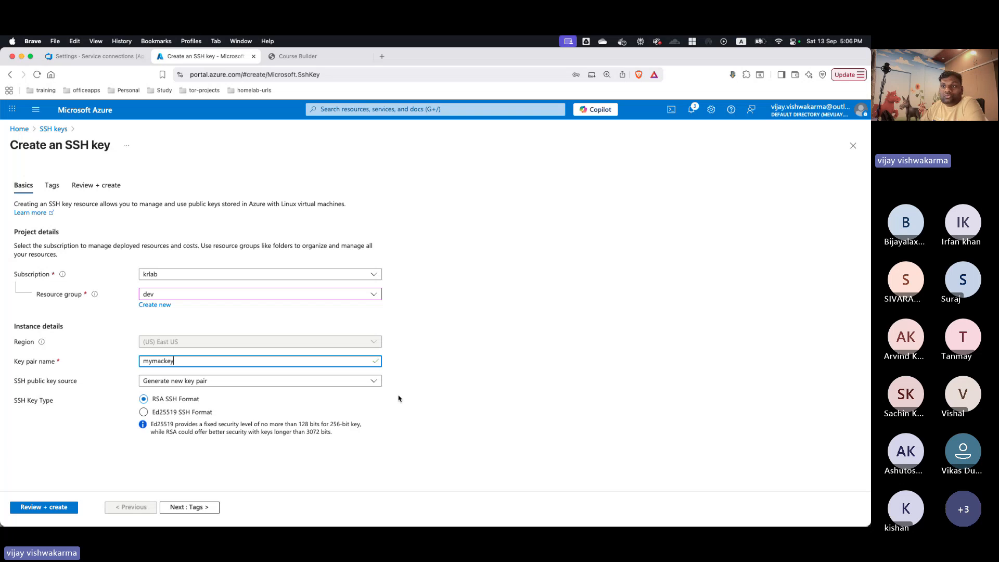
- Try Upload existing public key as the SSH public key source, and return it to Generate new key pair
{"action": "left_click", "coordinate": [288, 385]}
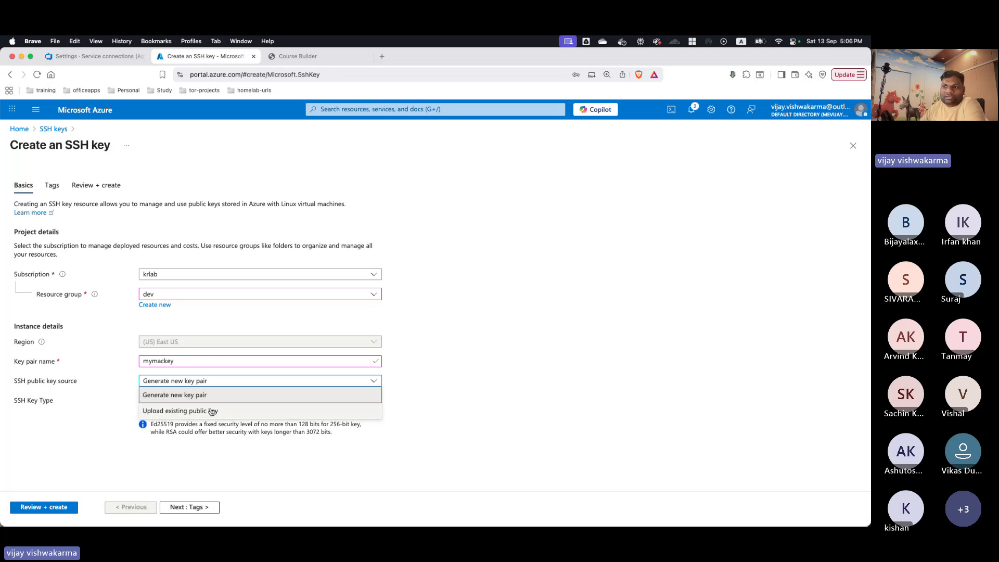
{"action": "left_click", "coordinate": [212, 411]}
{"action": "left_click", "coordinate": [214, 427]}
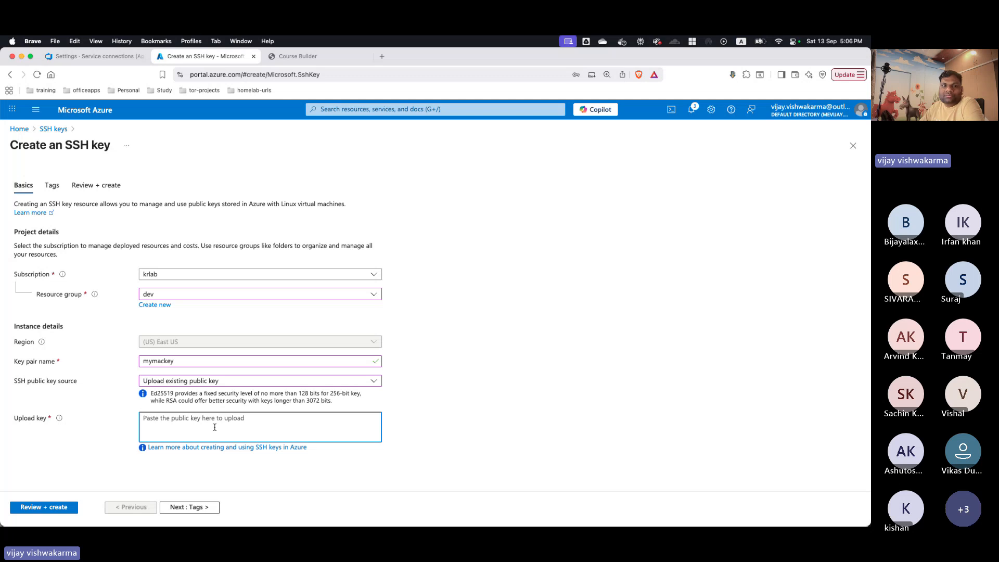
{"action": "left_click", "coordinate": [223, 381]}
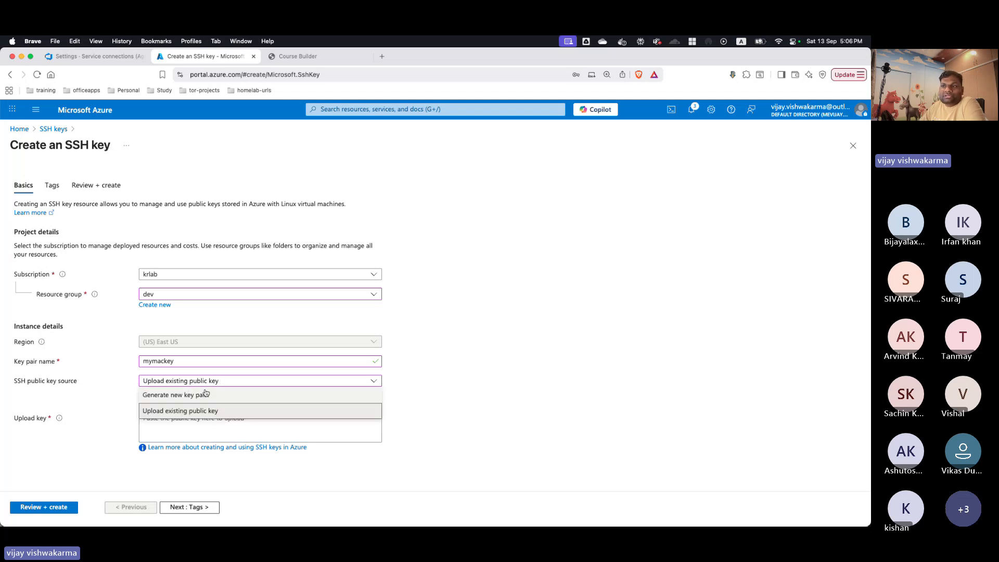
{"action": "left_click", "coordinate": [203, 395]}
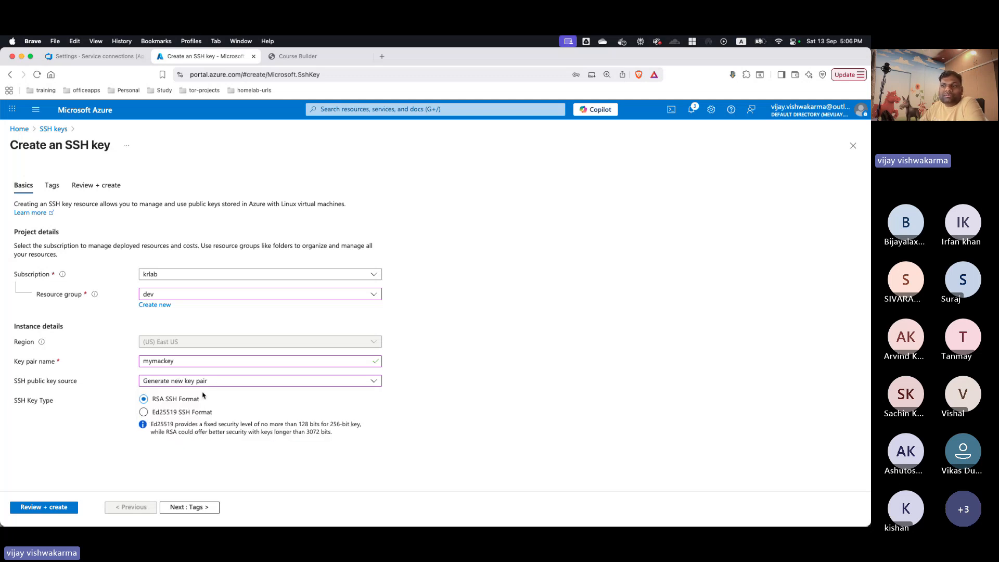
- Choose the Ed25519 SSH format, review the settings, and create the key resource with a private key download
{"action": "left_click", "coordinate": [167, 412]}
{"action": "left_click", "coordinate": [67, 507]}
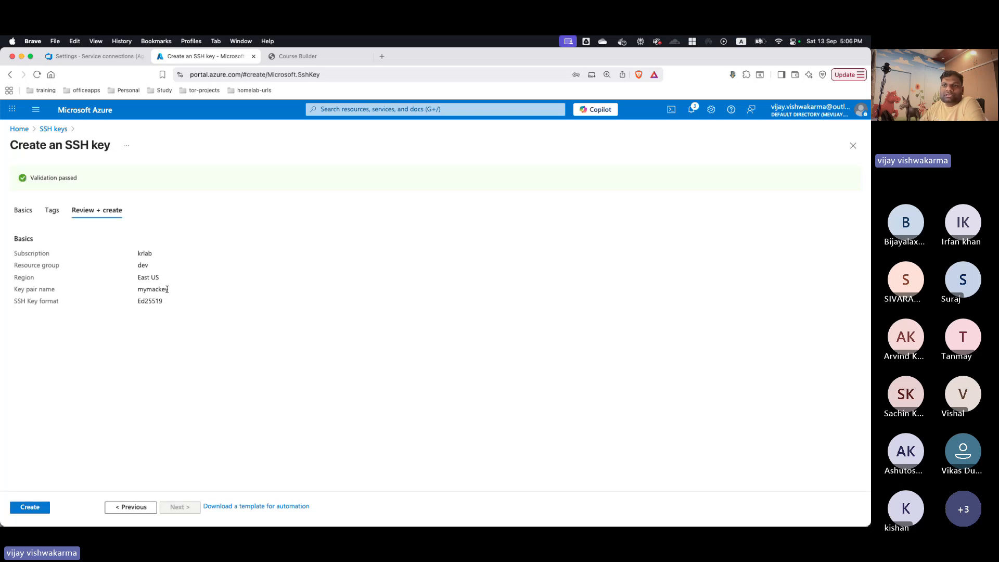
{"action": "left_click", "coordinate": [27, 507]}
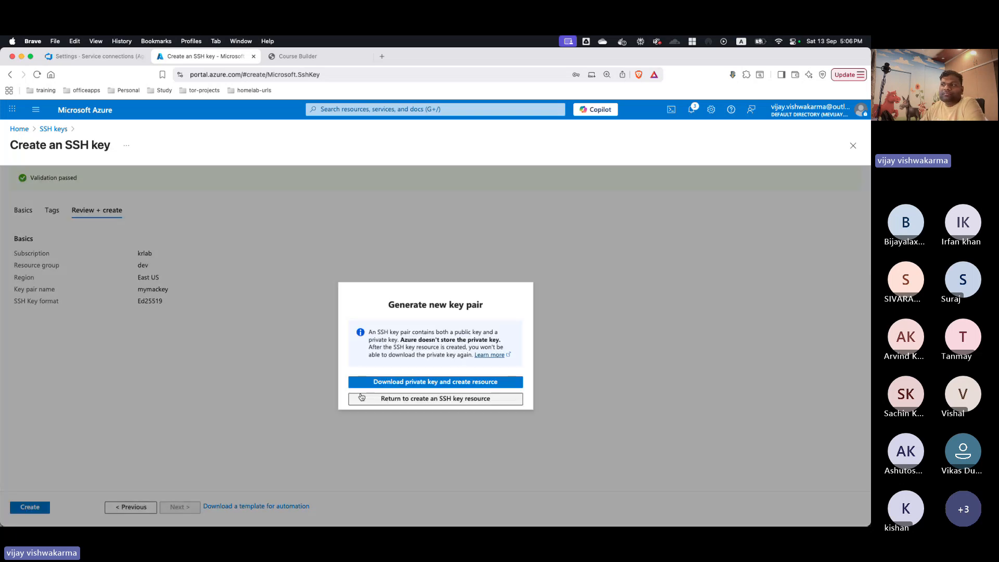
{"action": "left_click", "coordinate": [425, 383]}
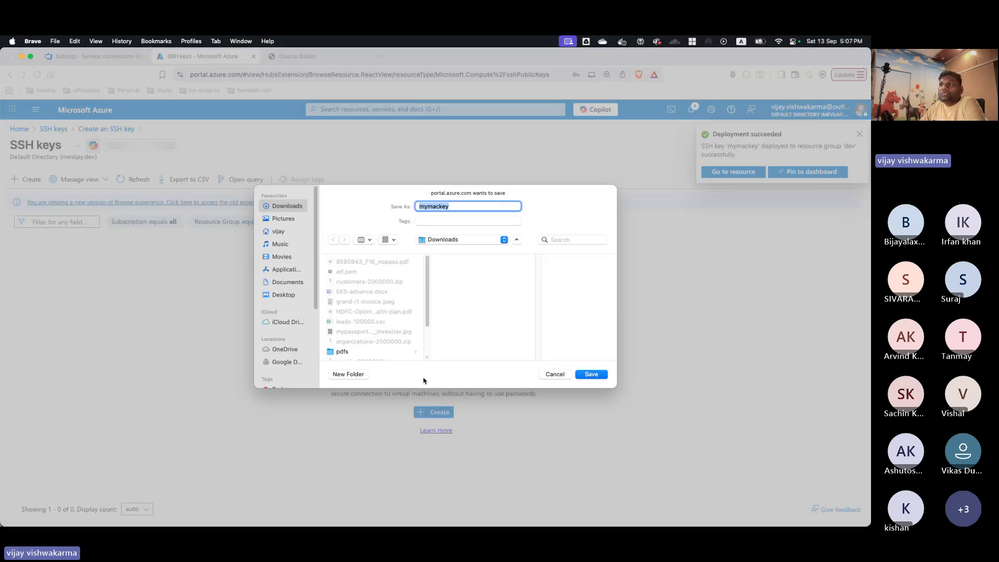
- Save the downloaded private key as mymackey in the azure folder of the home directory
{"action": "left_click", "coordinate": [279, 232]}
{"action": "left_click", "coordinate": [352, 292]}
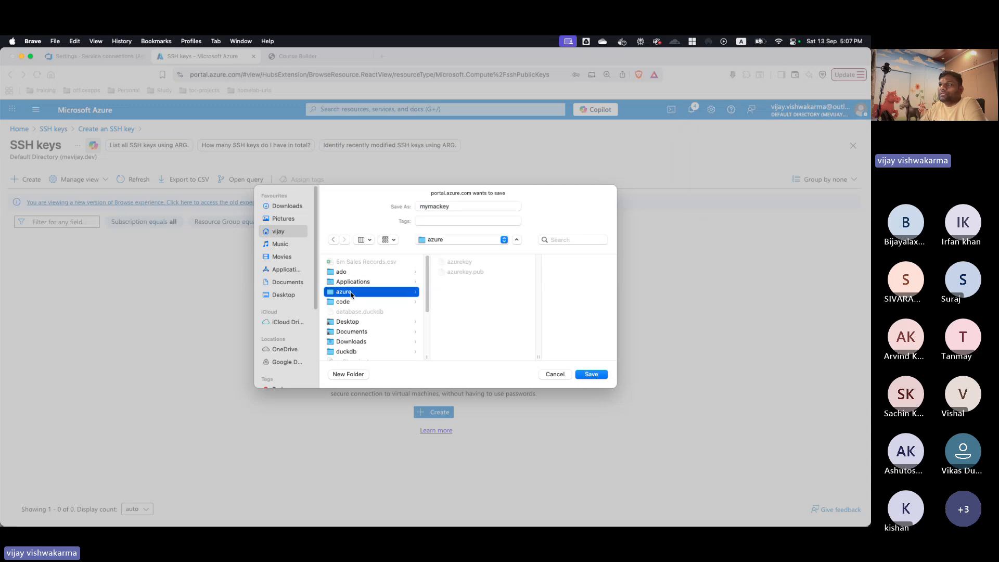
{"action": "left_click", "coordinate": [587, 375]}
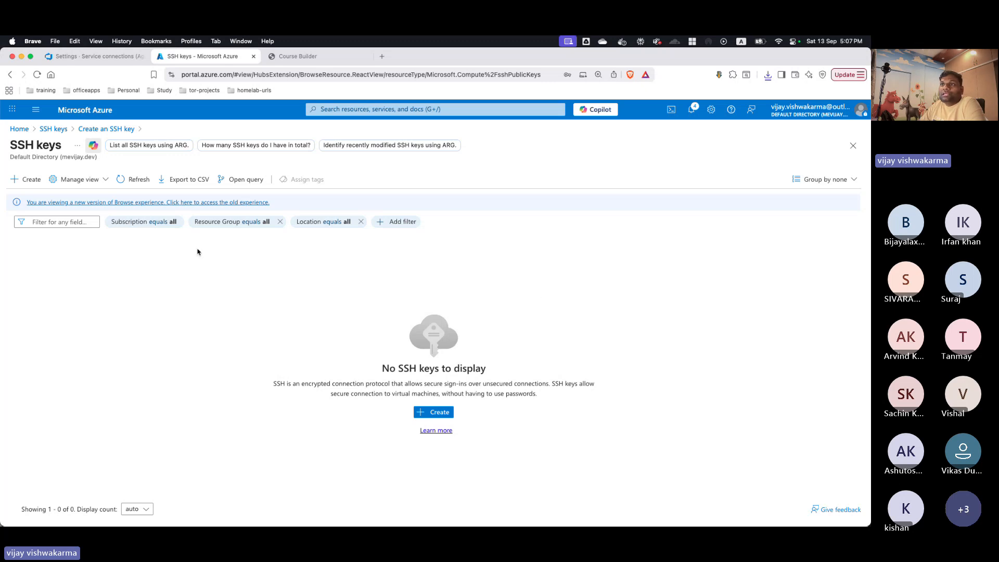
- Refresh the SSH keys list, and start creating a new virtual machine, discarding the leftover unsaved edits
{"action": "left_click", "coordinate": [131, 186]}
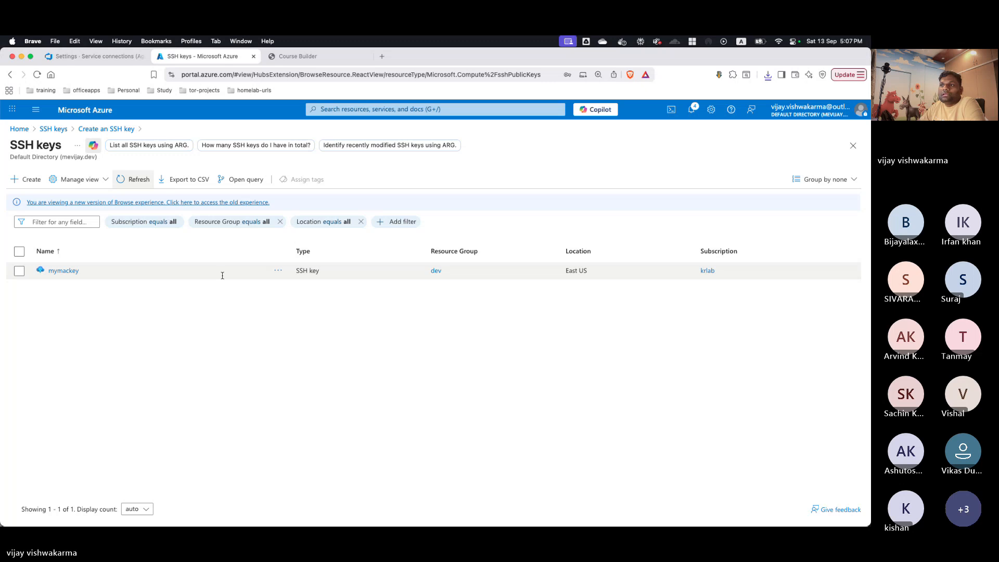
{"action": "left_click", "coordinate": [334, 107]}
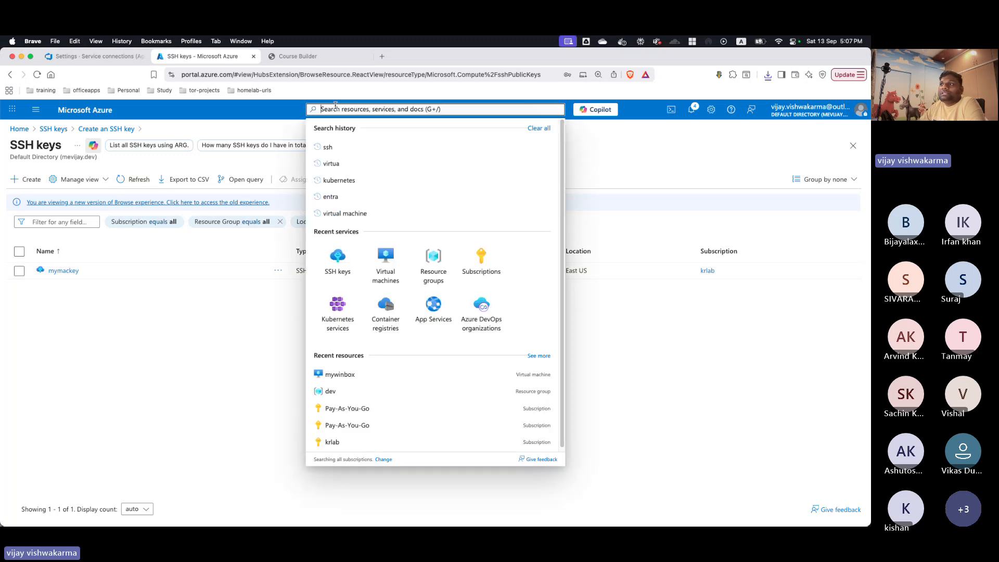
{"action": "left_click", "coordinate": [385, 258]}
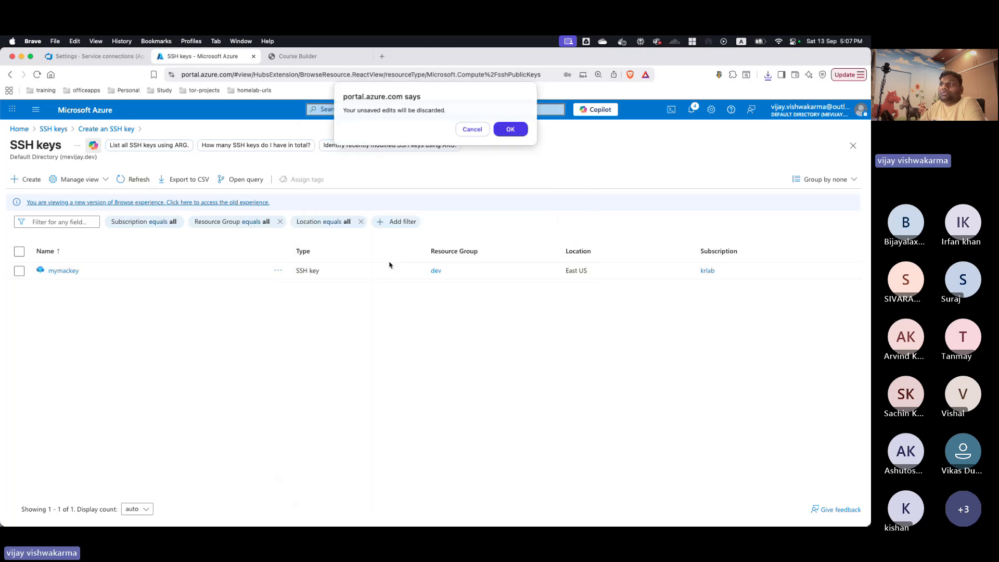
{"action": "left_click", "coordinate": [509, 129]}
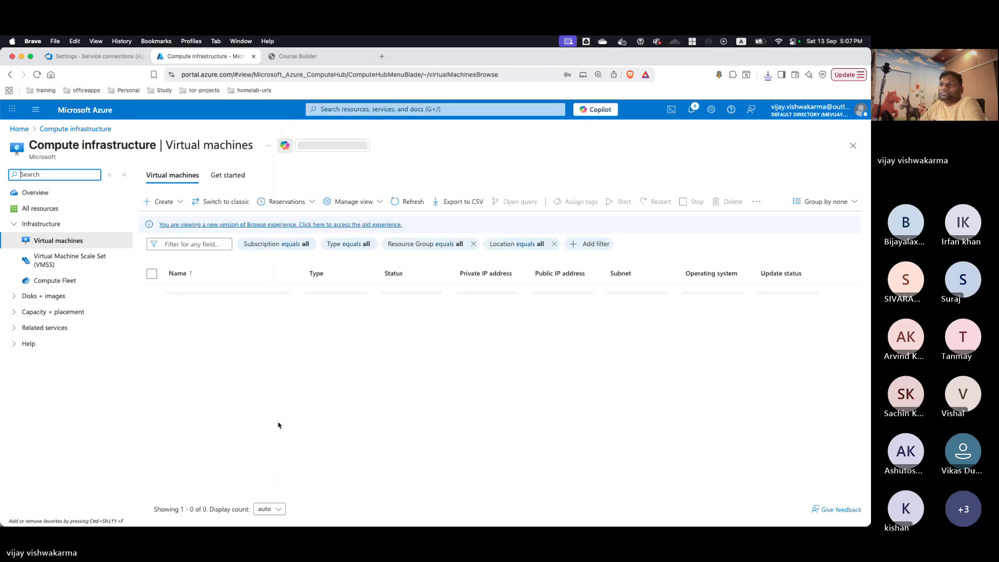
{"action": "left_click", "coordinate": [163, 202]}
{"action": "left_click", "coordinate": [174, 230]}
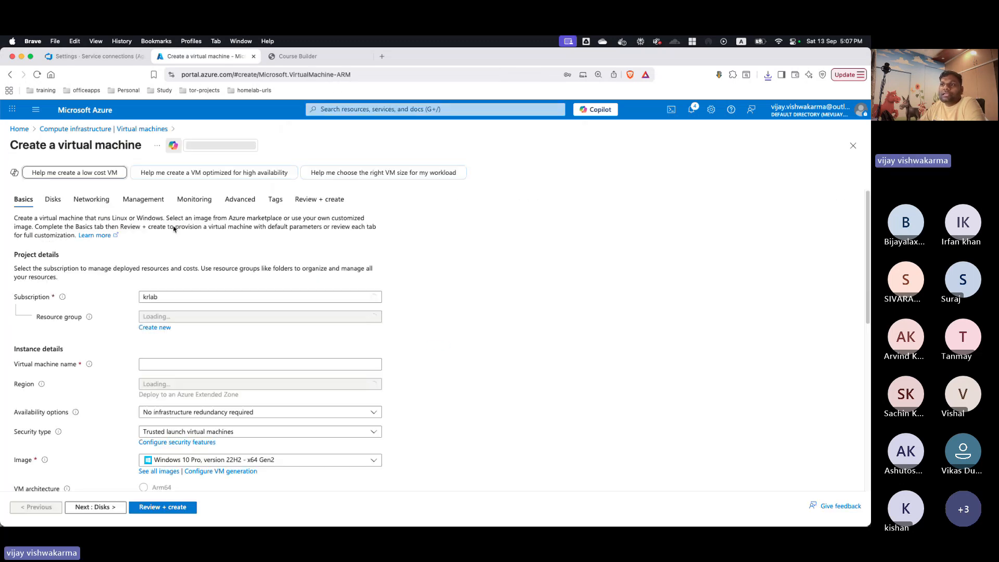
- Fill in the VM basics with resource group dev, name dfdfdfd and image Ubuntu Server 24.04 LTS - x64 Gen2
{"action": "left_click", "coordinate": [372, 316]}
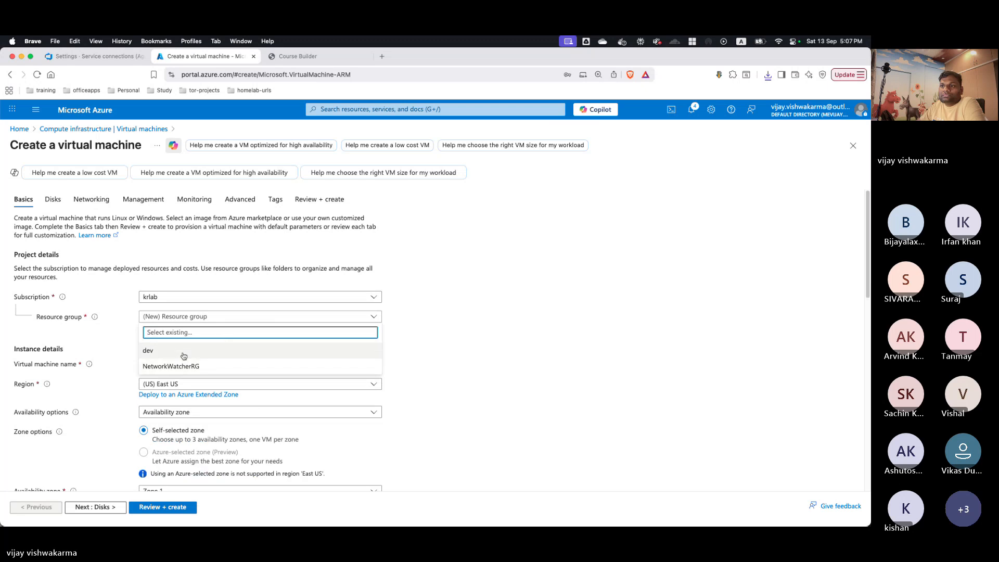
{"action": "left_click", "coordinate": [184, 350]}
{"action": "left_click", "coordinate": [217, 364]}
{"action": "type", "text": "dfdfdfd"}
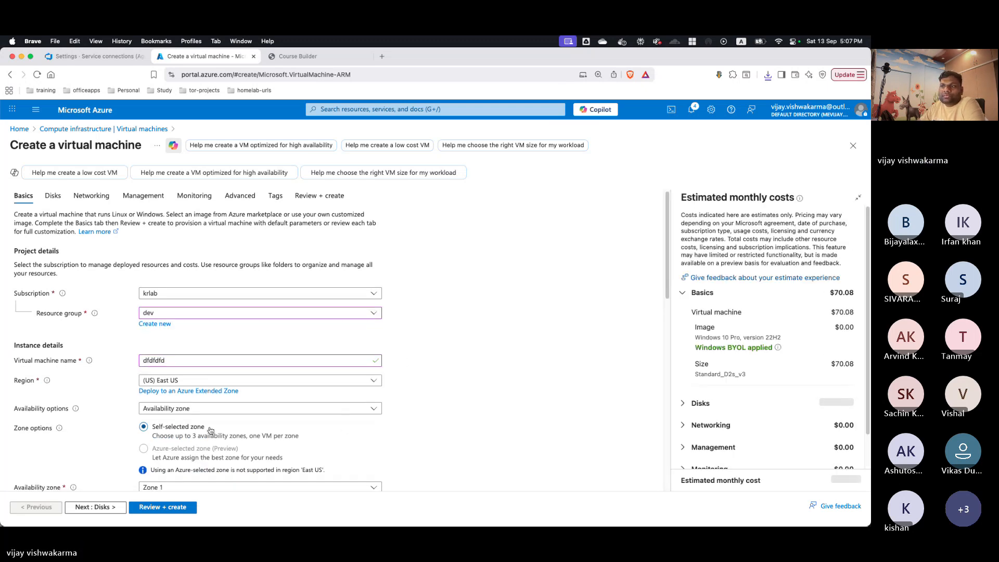
{"action": "scroll", "coordinate": [210, 430], "scroll_direction": "down", "scroll_amount": 5}
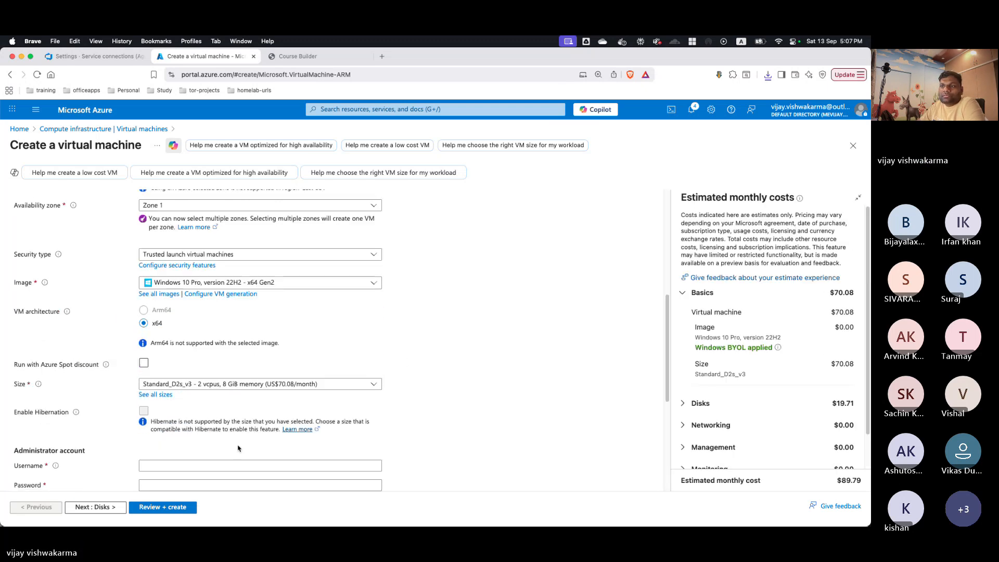
{"action": "left_click", "coordinate": [244, 282]}
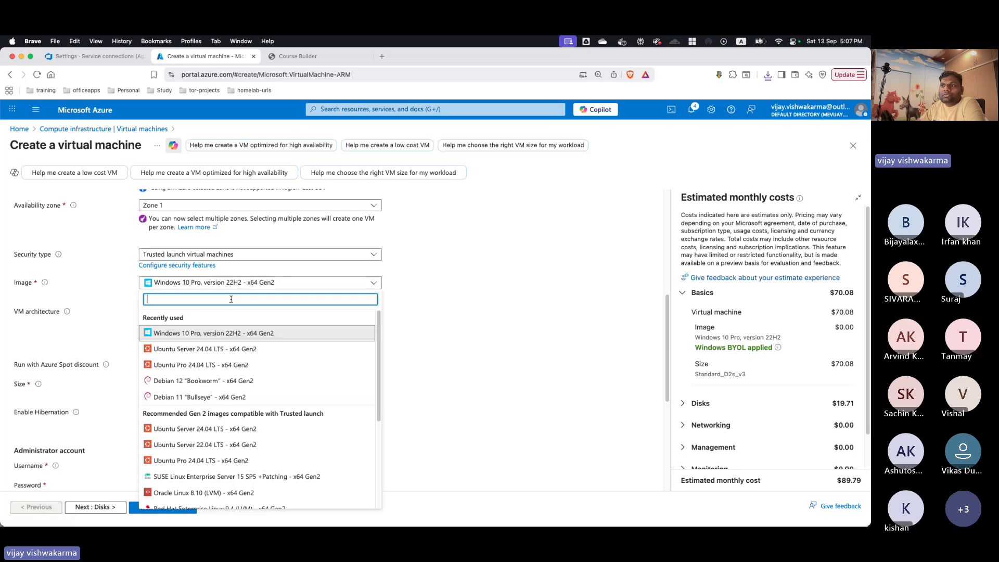
{"action": "left_click", "coordinate": [176, 349]}
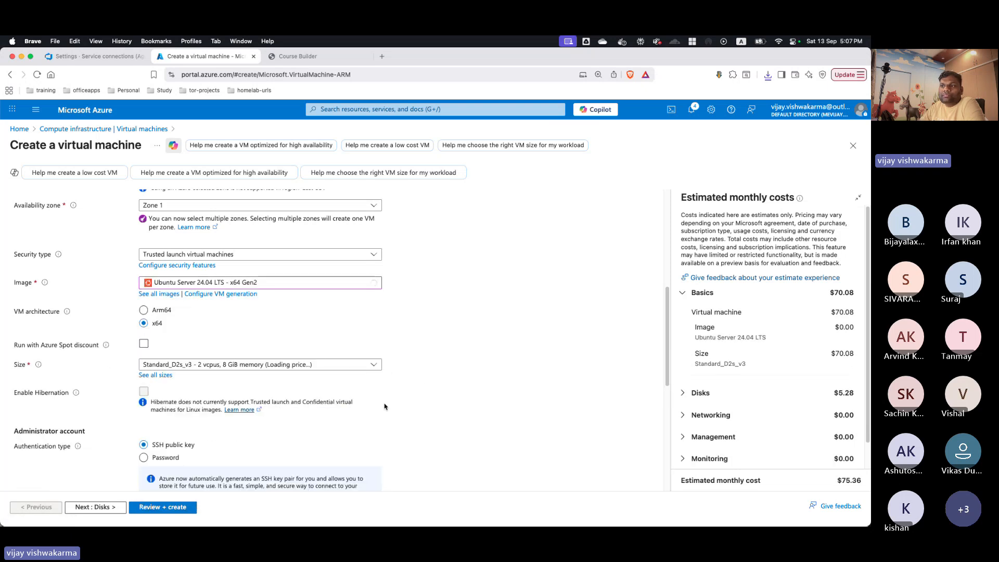
- Set the SSH public key source to Use existing key stored in Azure and select the stored key mymackey
{"action": "scroll", "coordinate": [383, 406], "scroll_direction": "down", "scroll_amount": 5}
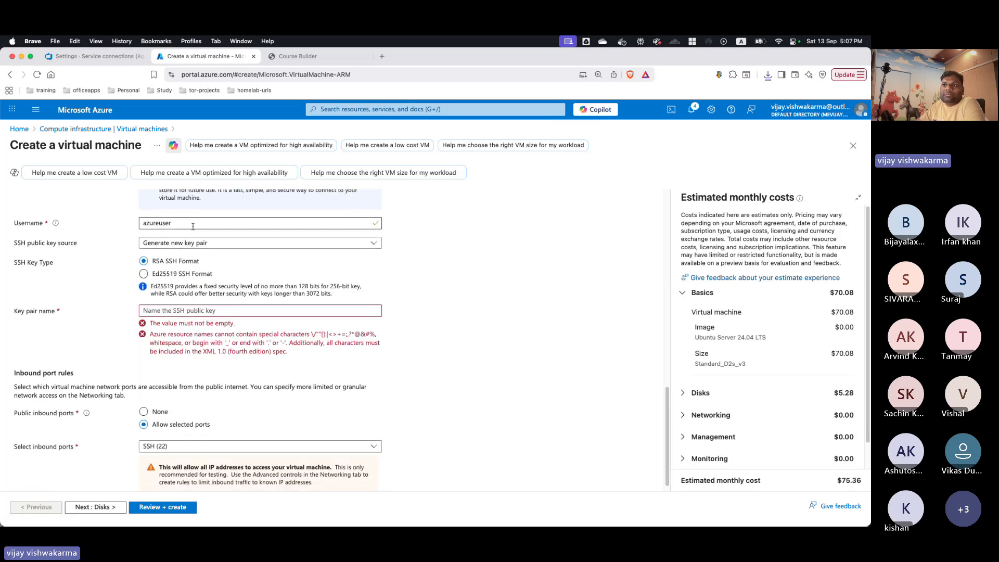
{"action": "left_click", "coordinate": [218, 242]}
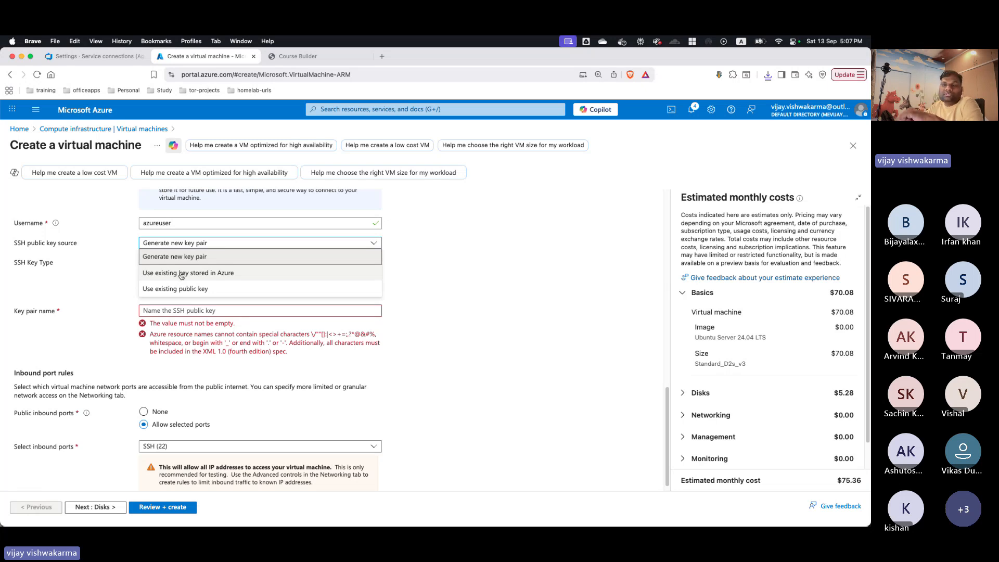
{"action": "left_click", "coordinate": [181, 273]}
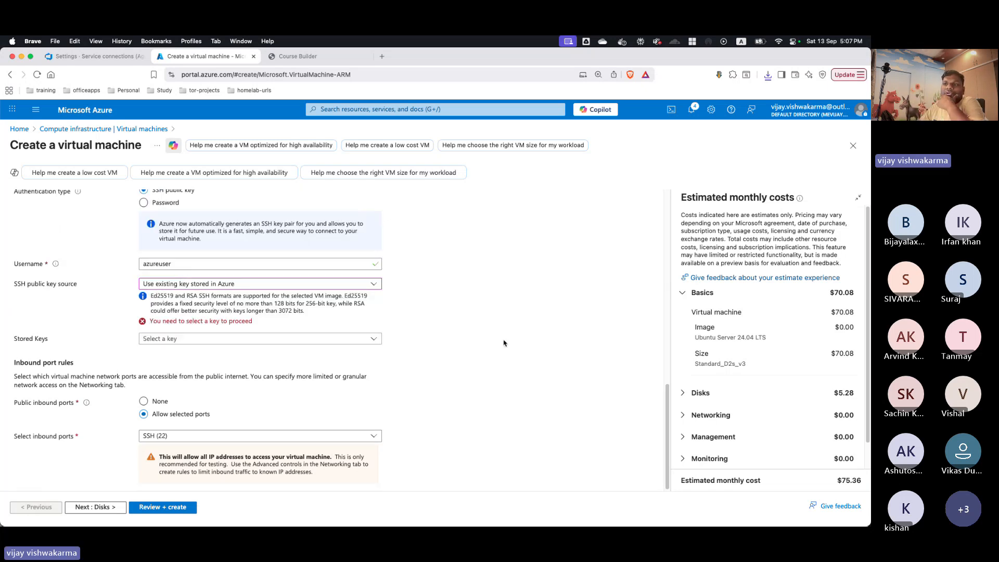
{"action": "left_click", "coordinate": [364, 338]}
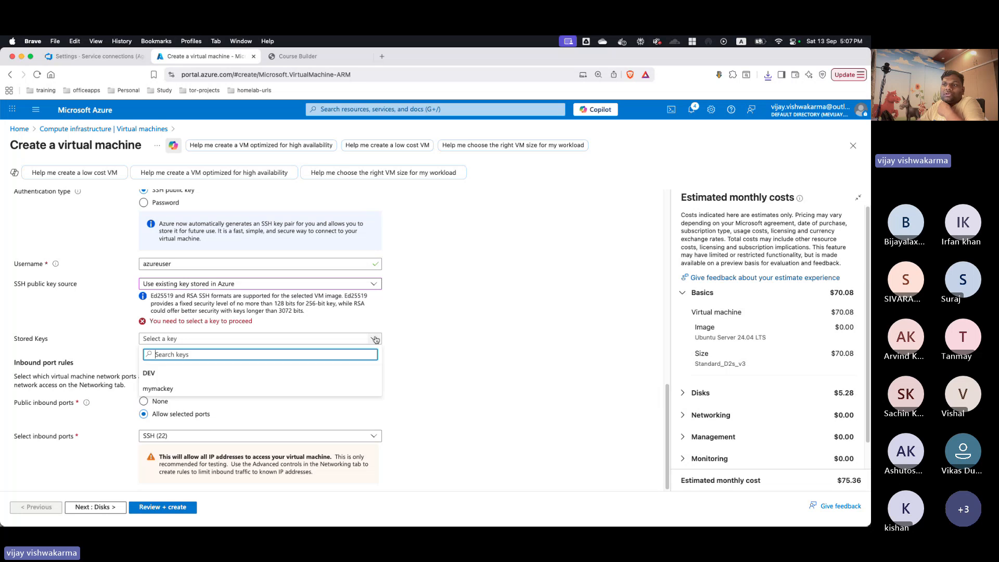
{"action": "left_click", "coordinate": [179, 394]}
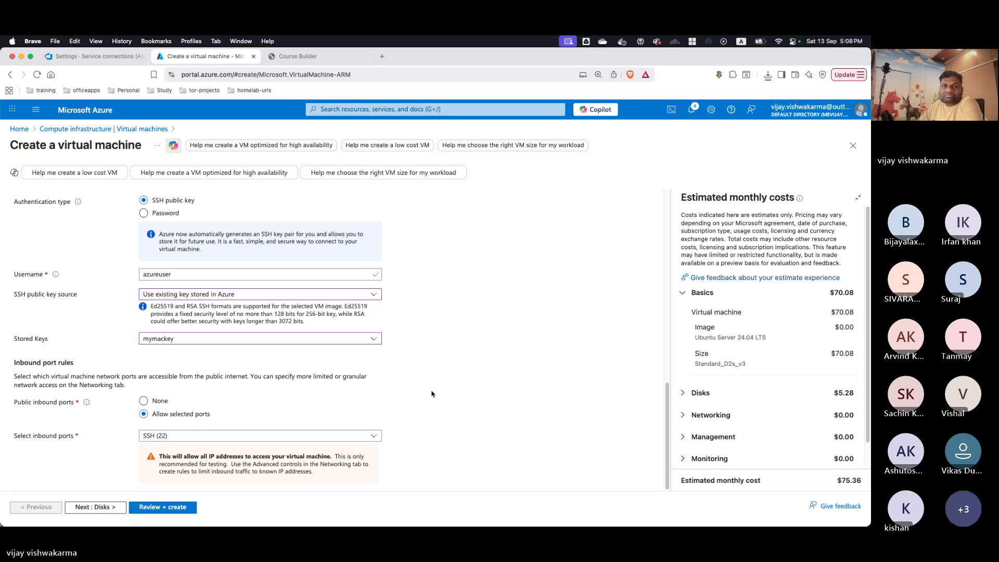
- Abandon the unfinished virtual machine form, discard its edits and return to the portal home page
{"action": "scroll", "coordinate": [422, 376], "scroll_direction": "up", "scroll_amount": 3}
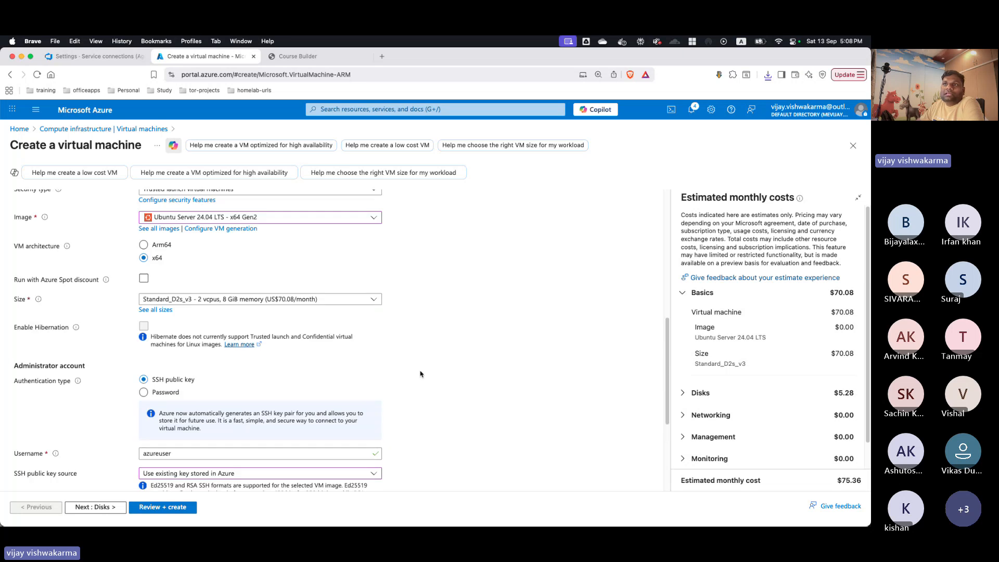
{"action": "left_click", "coordinate": [100, 121]}
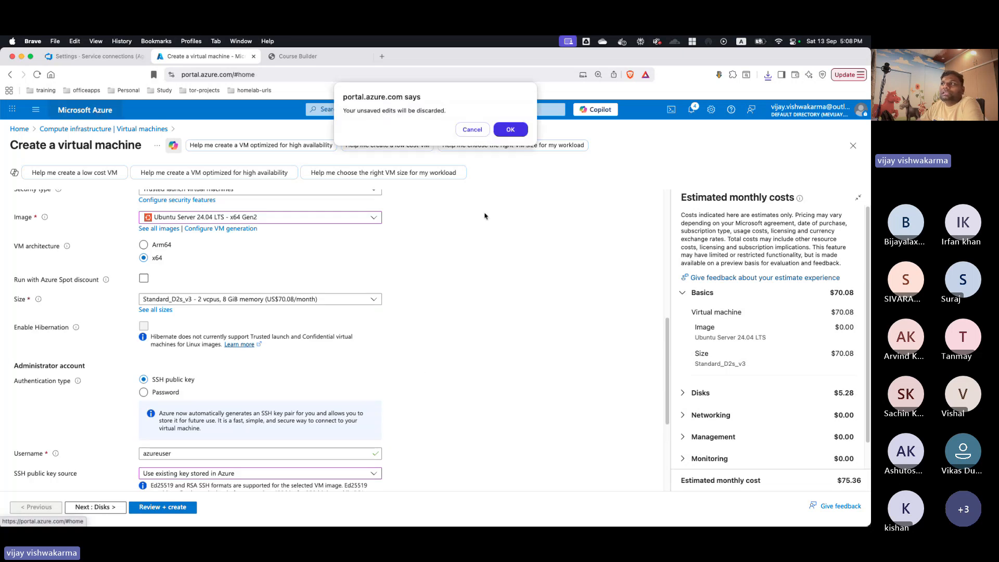
{"action": "left_click", "coordinate": [514, 130]}
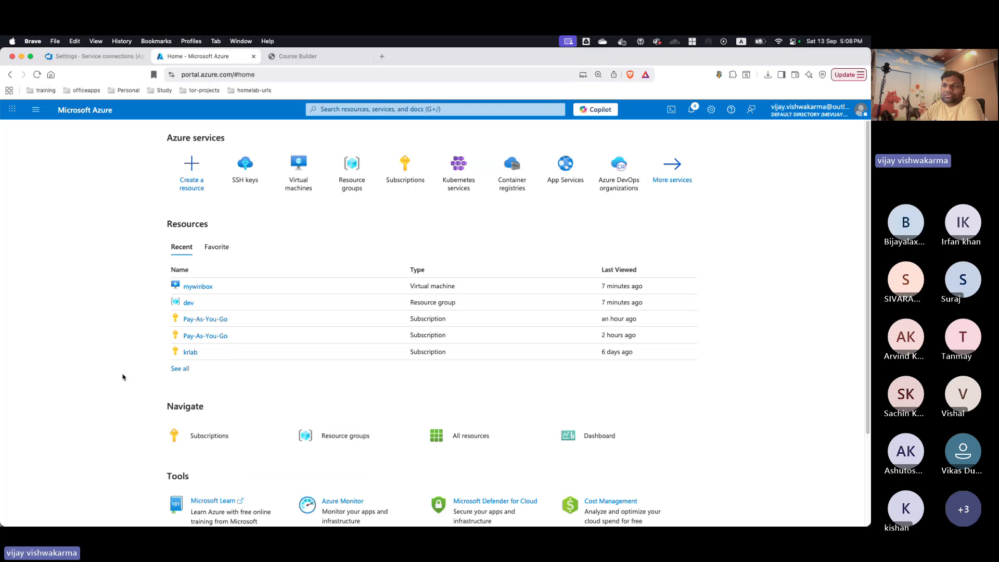
- Switch to the azurerdp remote session, accept the Windows privacy settings and allow the PC to be discoverable on the network
{"action": "mouse_move", "coordinate": [407, 518]}
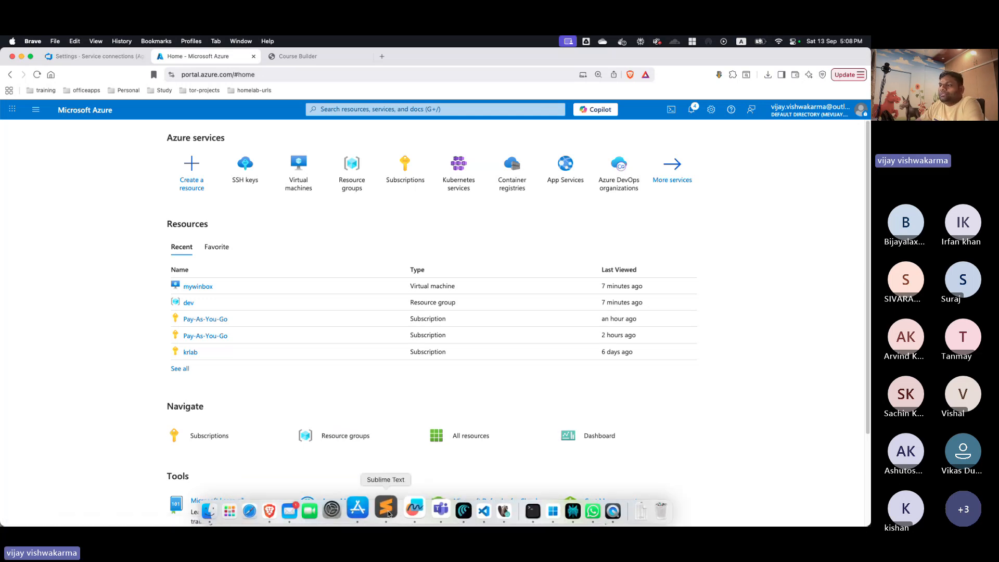
{"action": "left_click", "coordinate": [536, 509]}
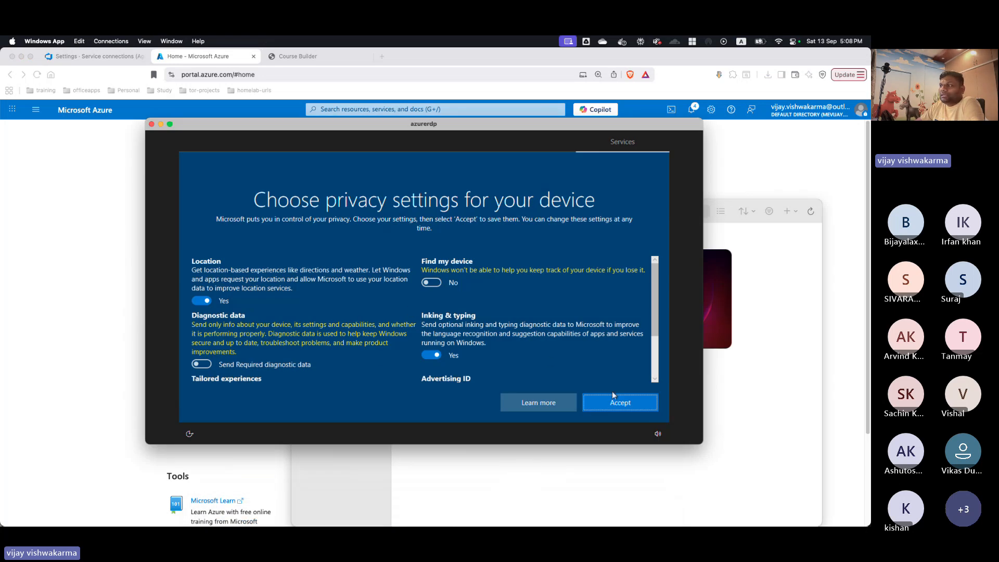
{"action": "left_click", "coordinate": [604, 409]}
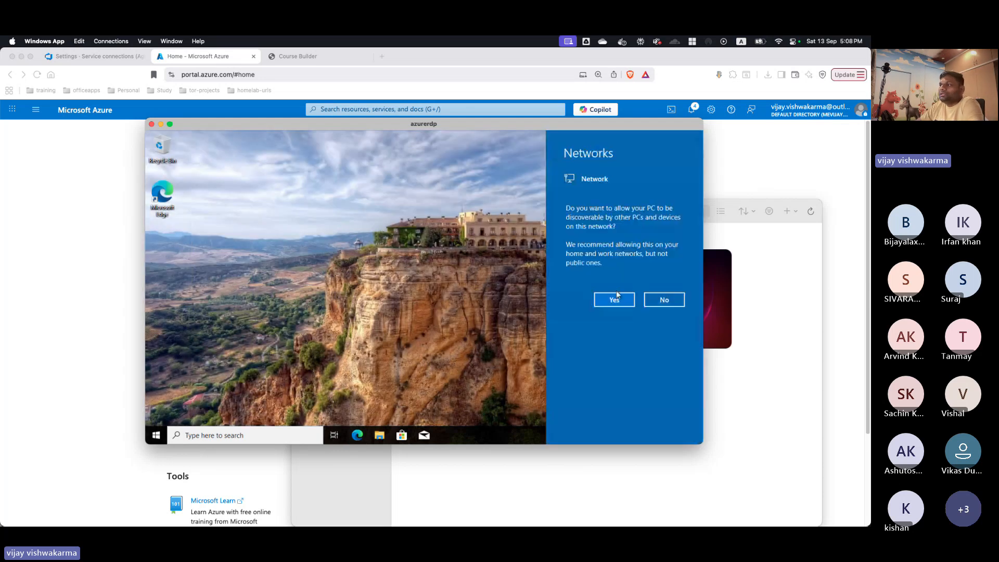
{"action": "left_click", "coordinate": [615, 301]}
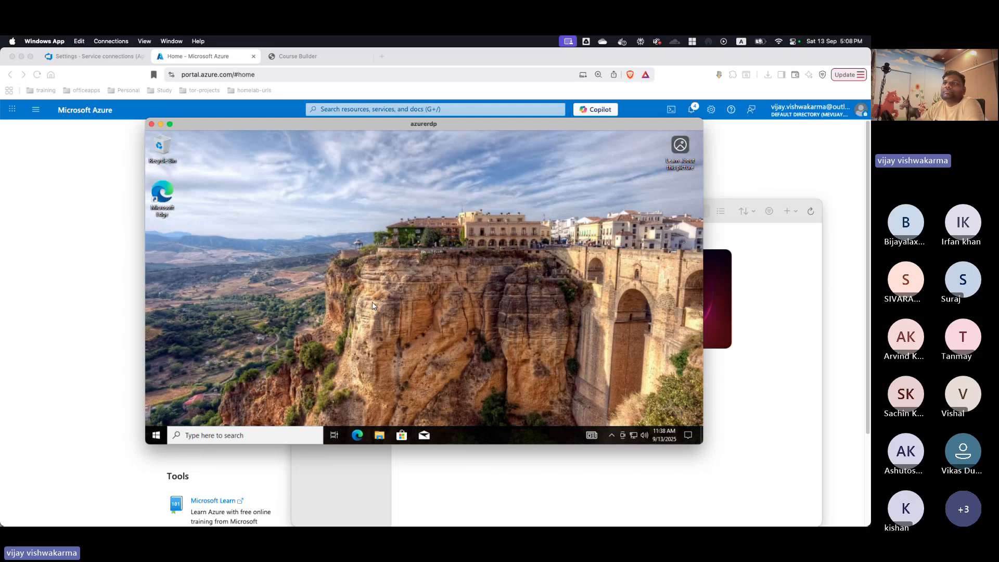
- Close the azurerdp session and open the virtual machines list in the Azure portal
{"action": "left_click", "coordinate": [151, 124]}
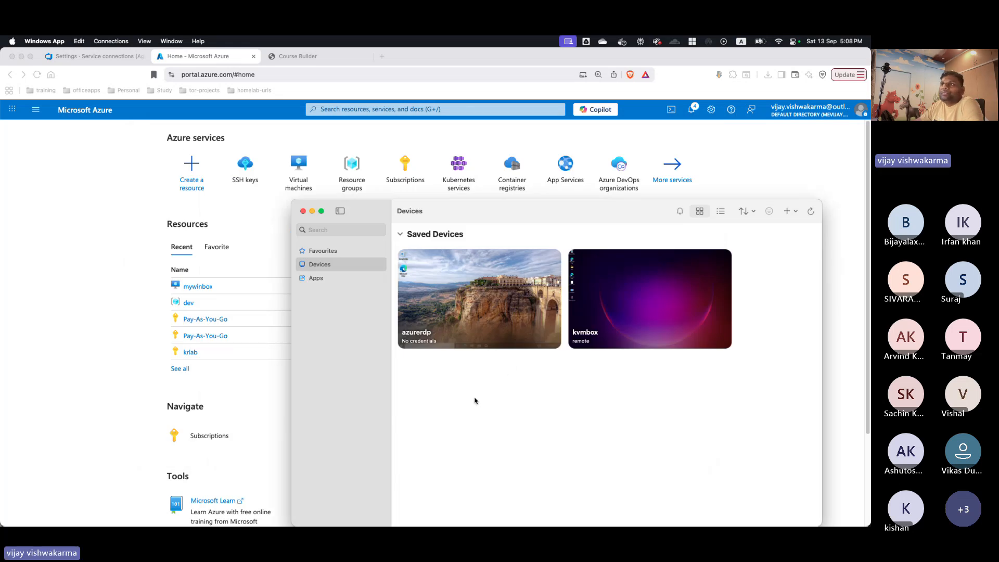
{"action": "left_click", "coordinate": [76, 380]}
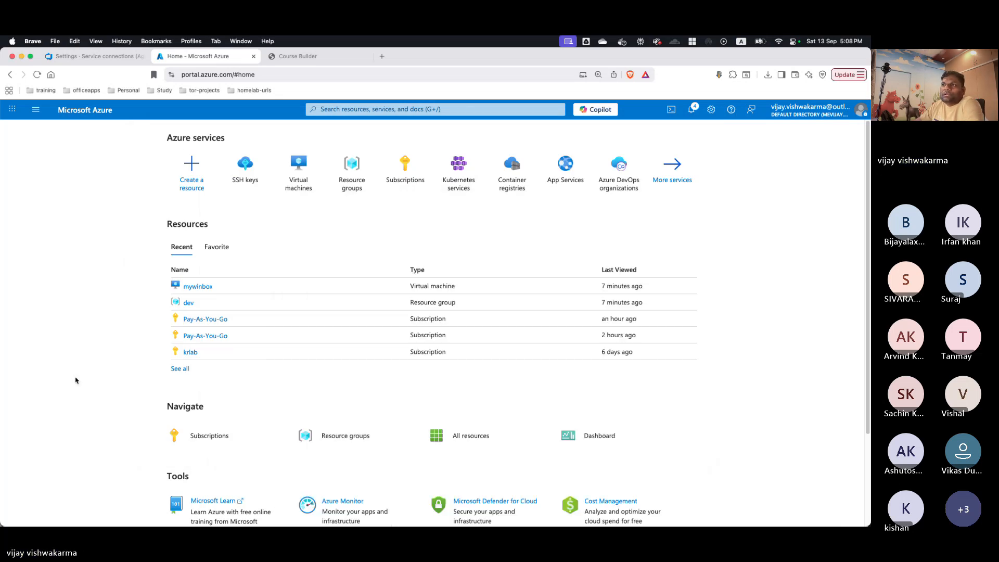
{"action": "left_click", "coordinate": [298, 166]}
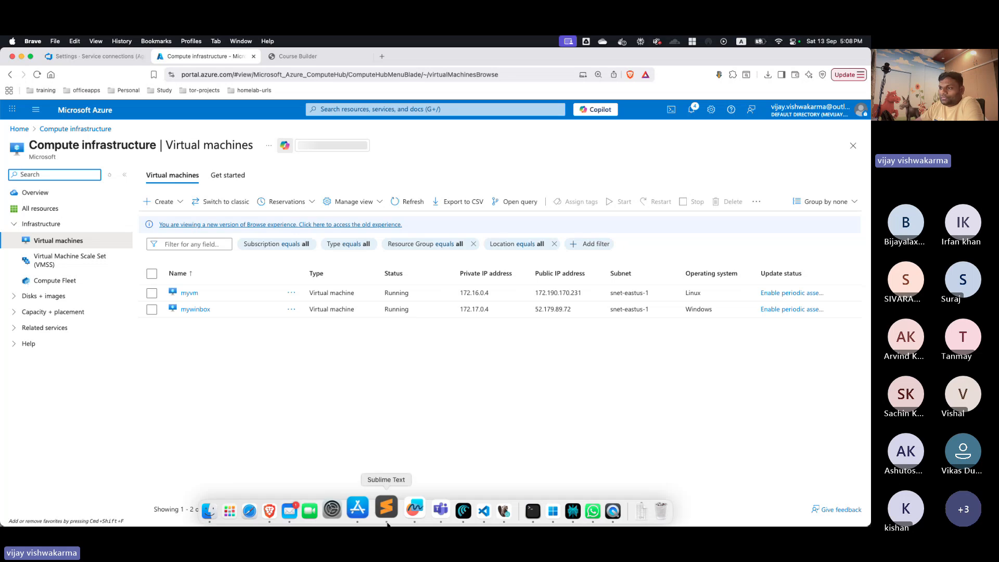
- Switch to Sublime Text and review the Azure Disk topics in the AZ-30Aug25 notes
{"action": "left_click", "coordinate": [388, 524]}
{"action": "scroll", "coordinate": [95, 440], "scroll_direction": "down", "scroll_amount": 2}
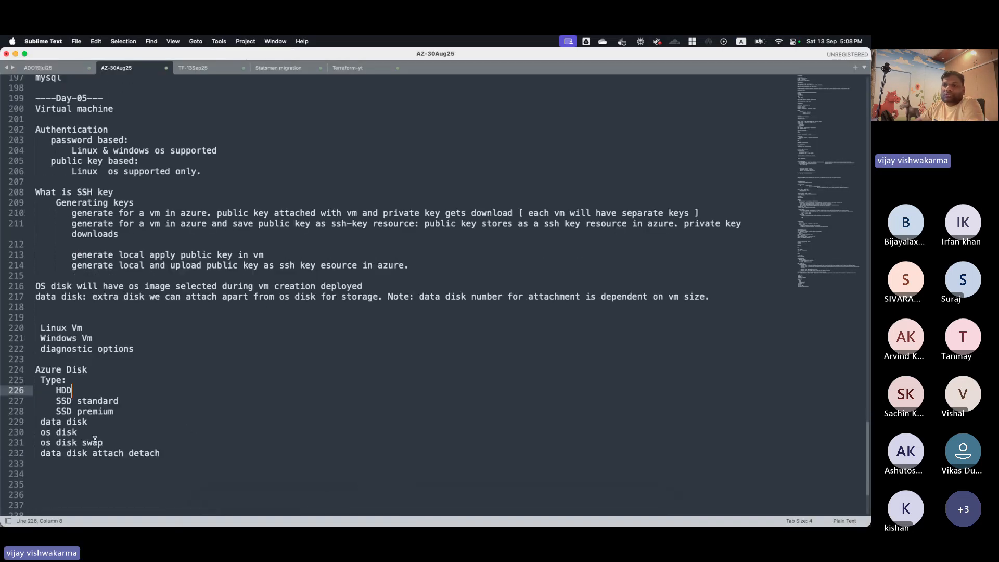
{"action": "scroll", "coordinate": [105, 434], "scroll_direction": "down", "scroll_amount": 1}
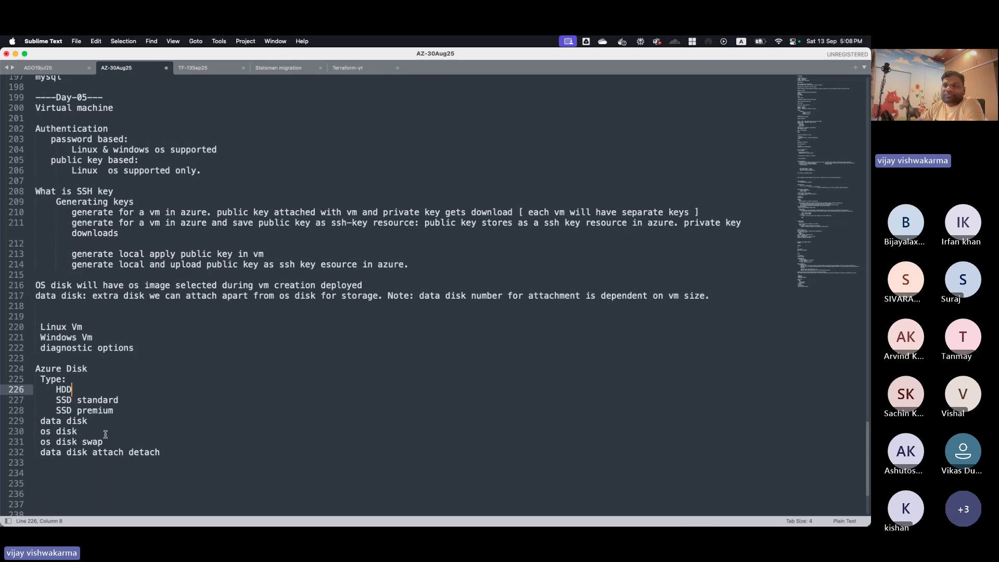
- Return to the Azure portal in Brave and open the disk settings of the virtual machine myvm
{"action": "mouse_move", "coordinate": [316, 523]}
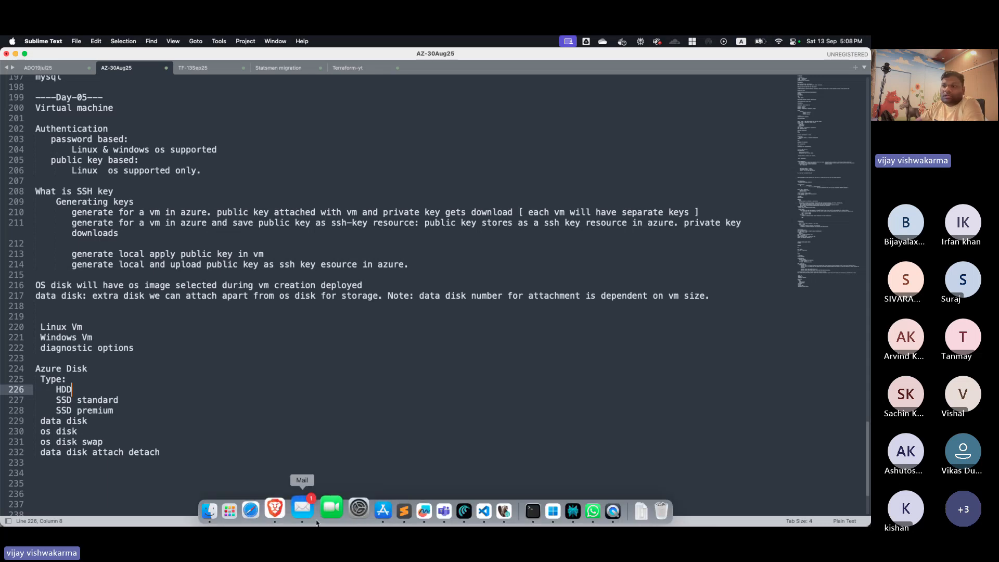
{"action": "left_click", "coordinate": [275, 510]}
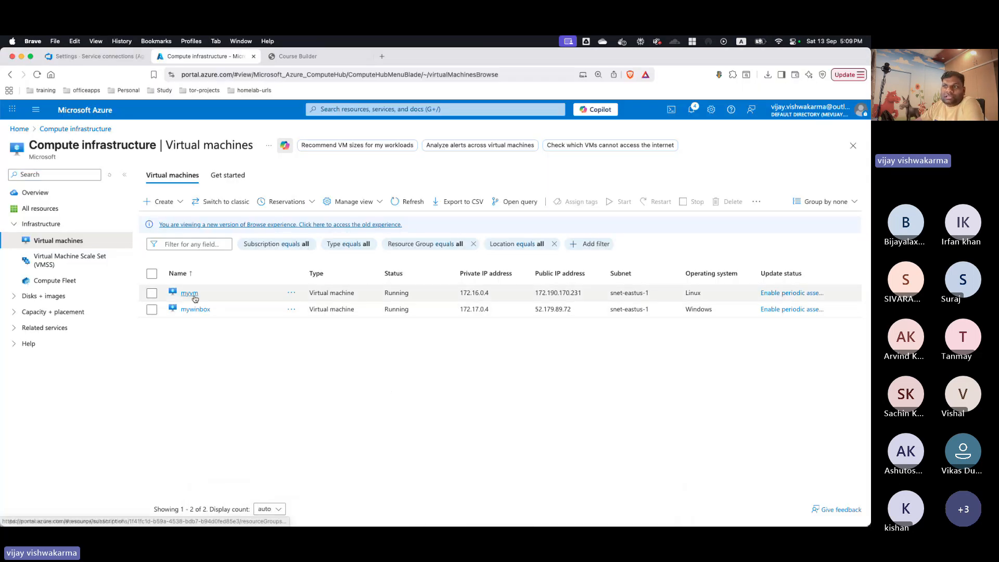
{"action": "left_click", "coordinate": [193, 295]}
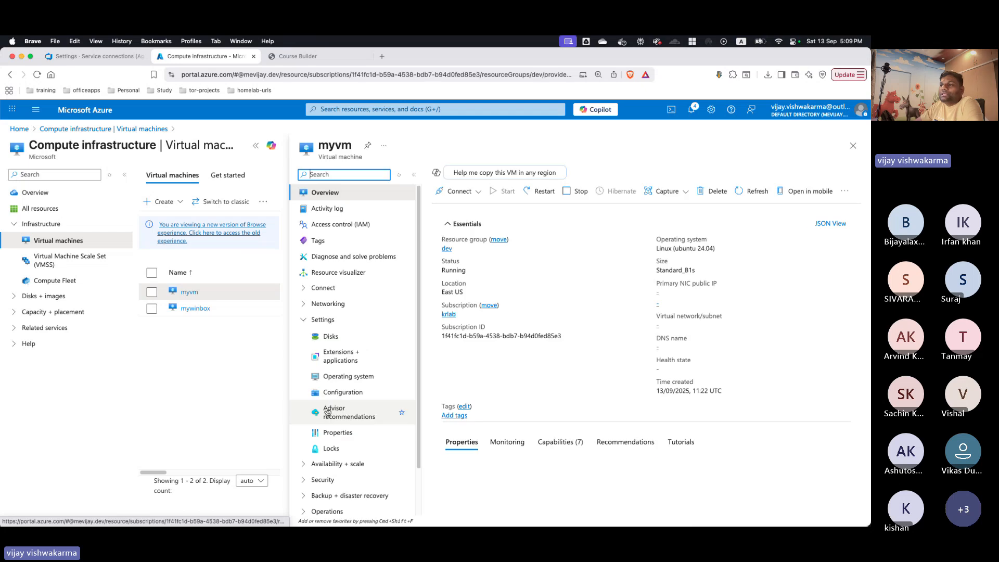
{"action": "left_click", "coordinate": [256, 145]}
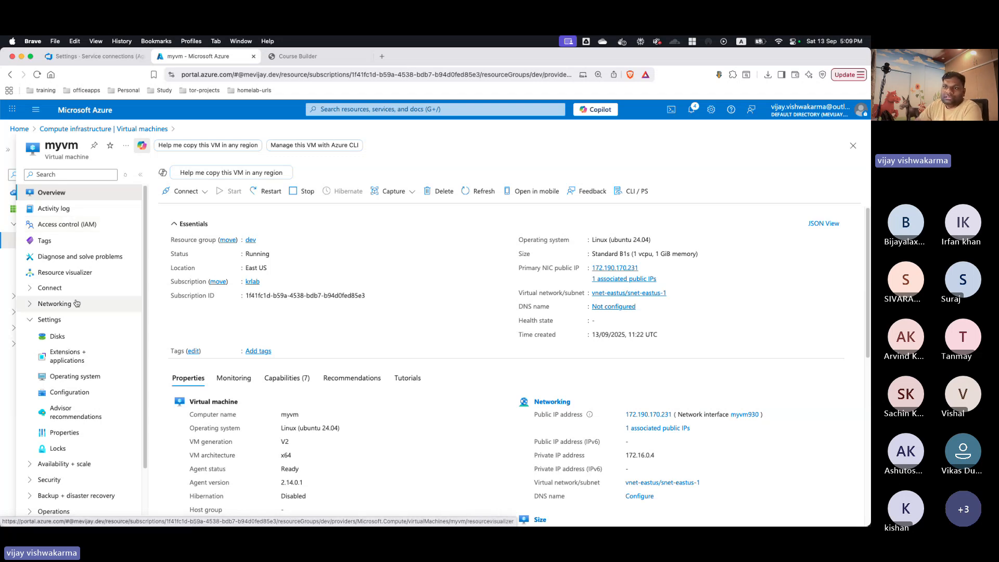
{"action": "left_click", "coordinate": [57, 338]}
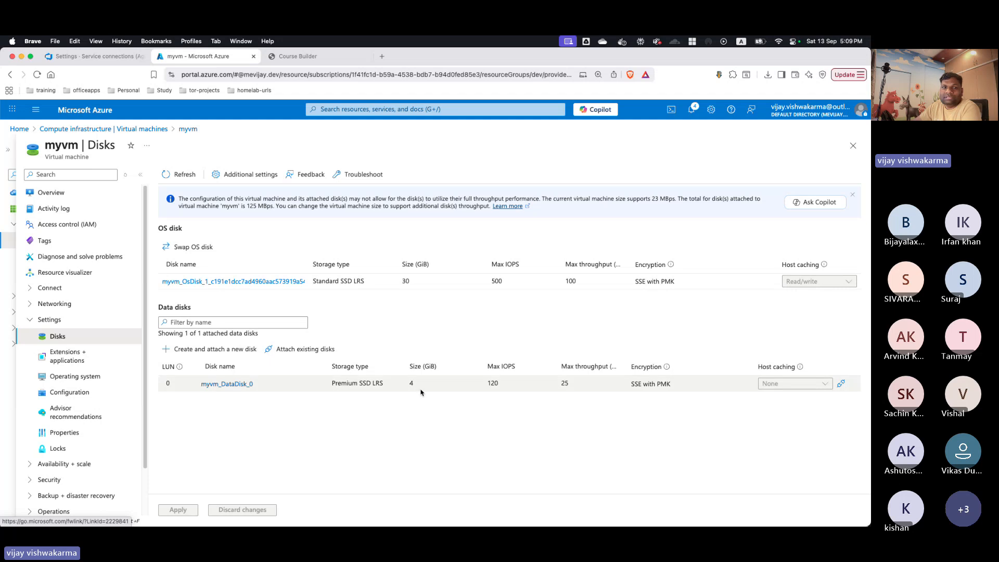
- Detach the data disk myvm_DataDisk_0 from myvm, apply the change and go back to the virtual machines list
{"action": "left_click", "coordinate": [842, 384]}
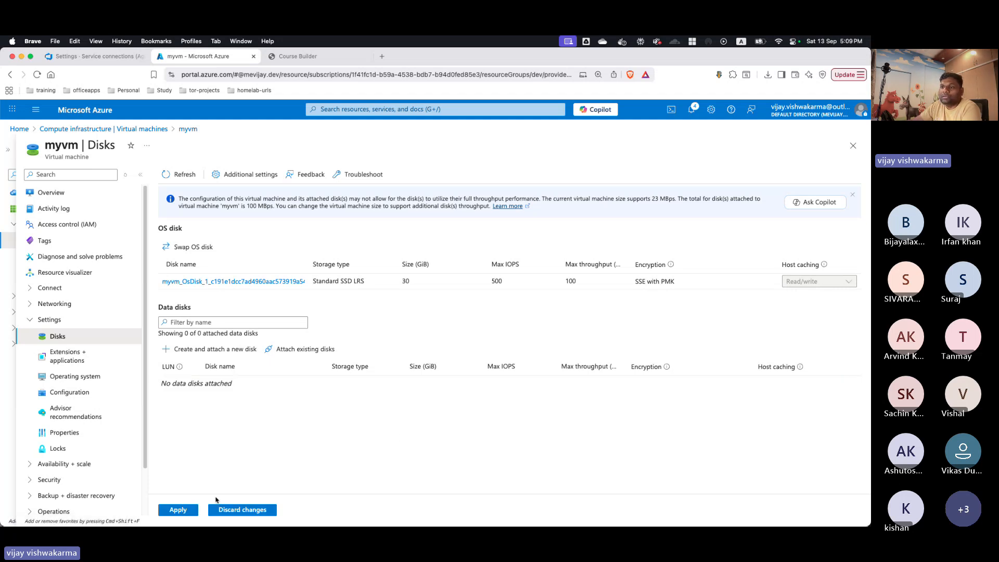
{"action": "left_click", "coordinate": [197, 510]}
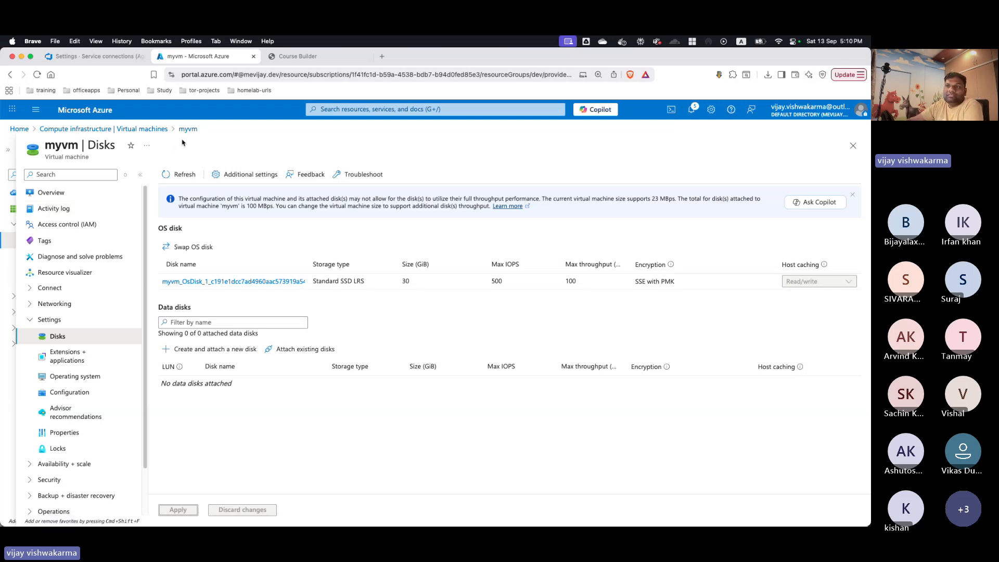
{"action": "left_click", "coordinate": [152, 129]}
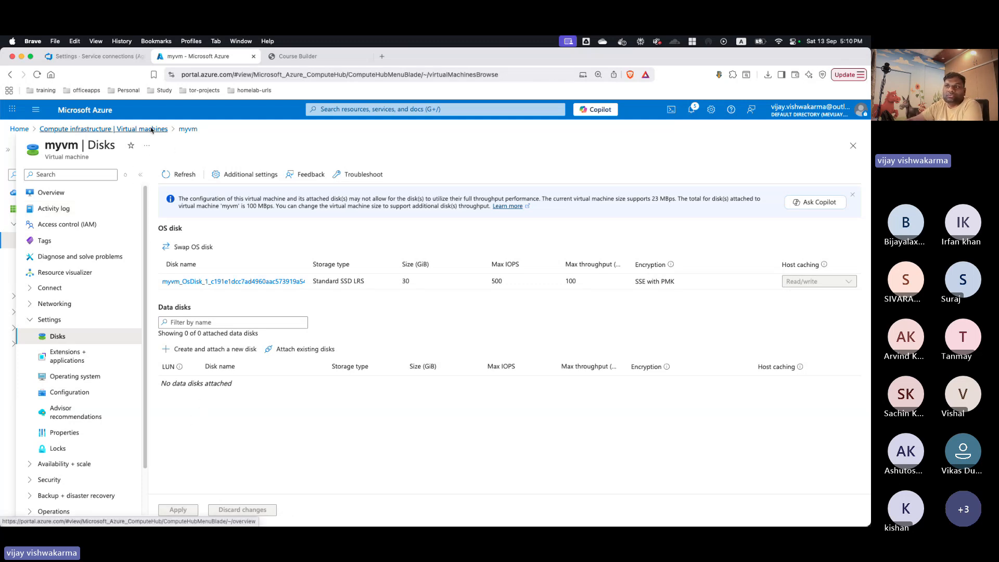
- Attach the existing disk myvm_DataDisk_0 to the virtual machine mywinbox at LUN 0 and apply the change
{"action": "left_click", "coordinate": [195, 309]}
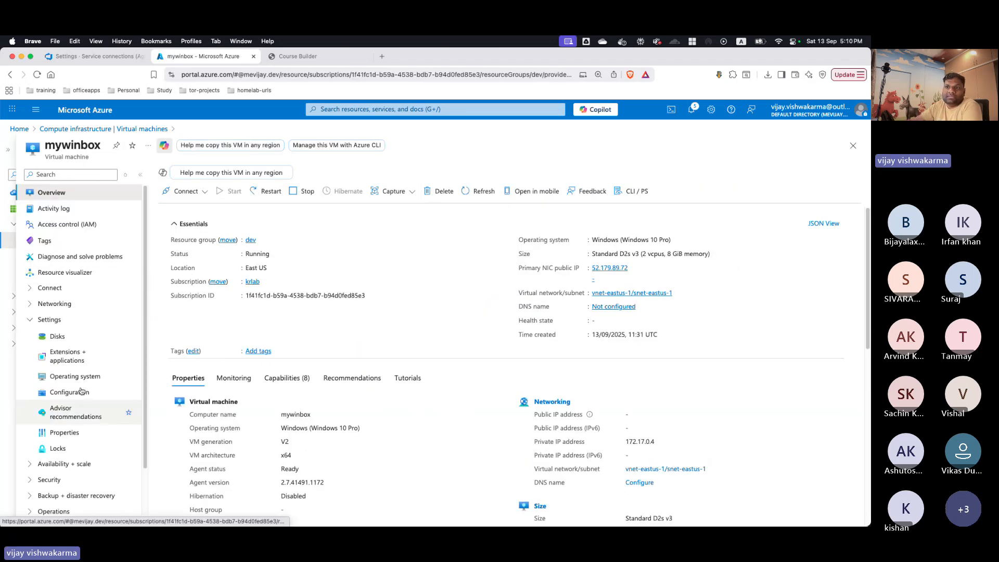
{"action": "left_click", "coordinate": [72, 334]}
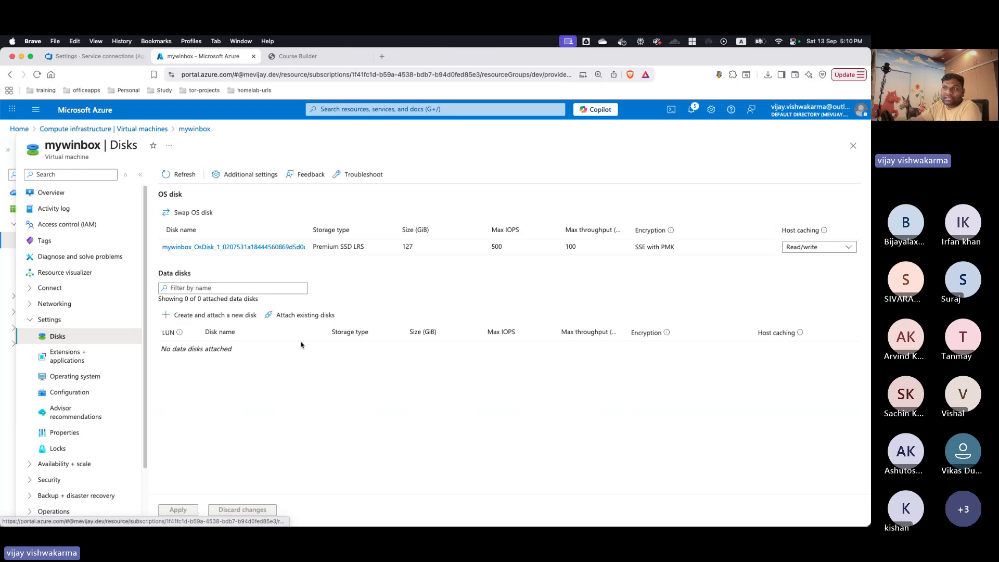
{"action": "left_click", "coordinate": [289, 316]}
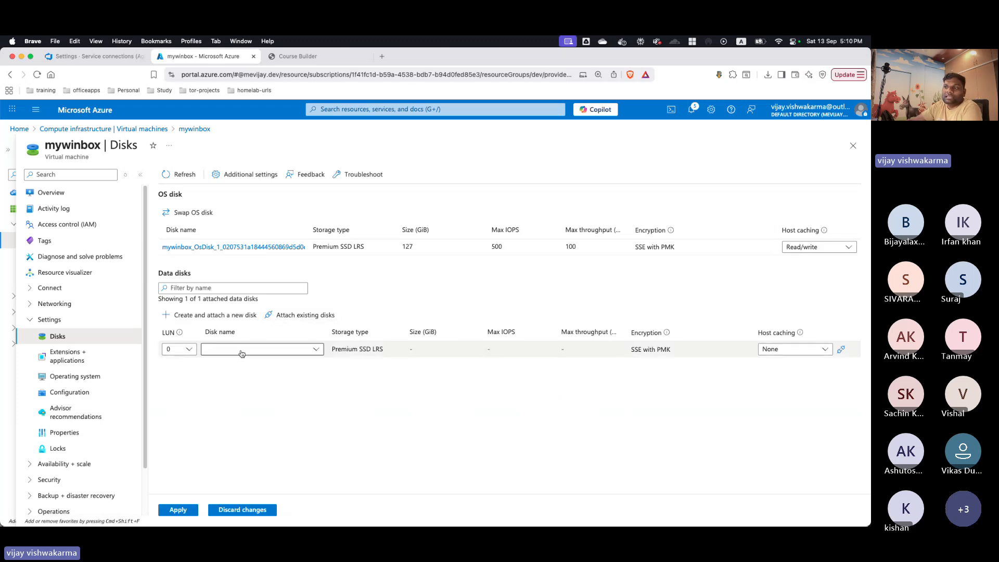
{"action": "left_click", "coordinate": [242, 353]}
{"action": "left_click", "coordinate": [255, 411]}
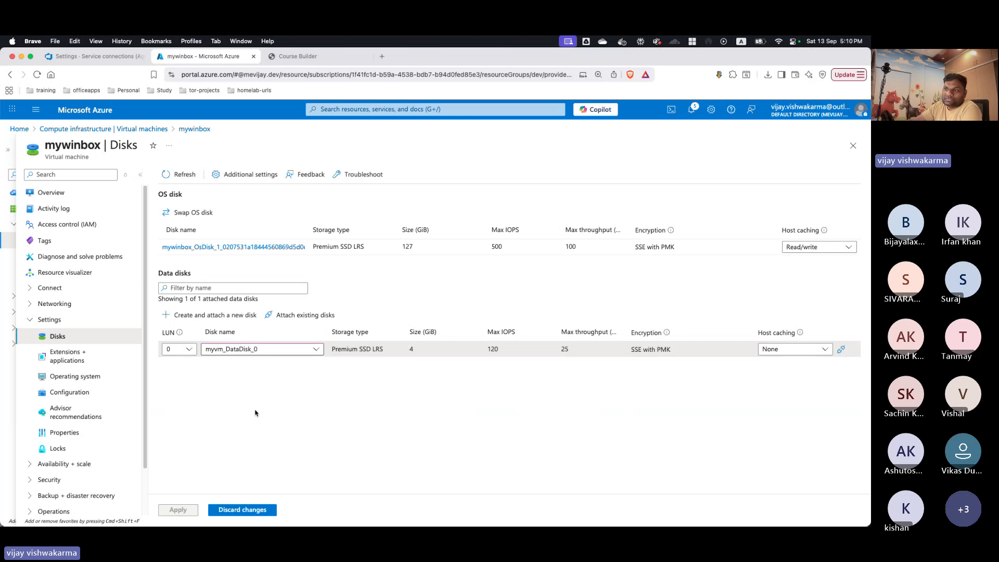
{"action": "left_click", "coordinate": [178, 511]}
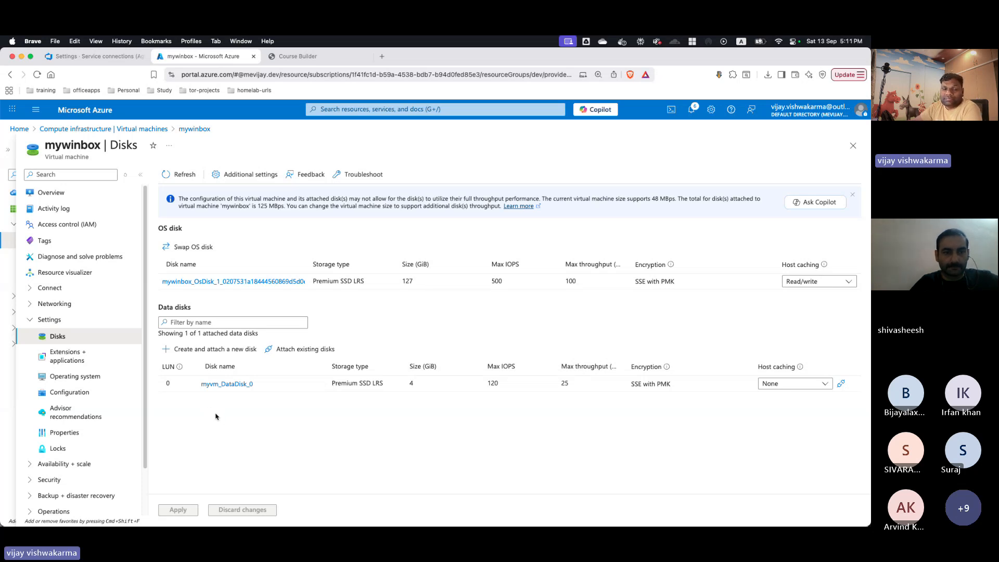
- Browse the gallery of installable extensions for mywinbox from end to end and return to its Extensions + applications page
{"action": "left_click", "coordinate": [67, 355]}
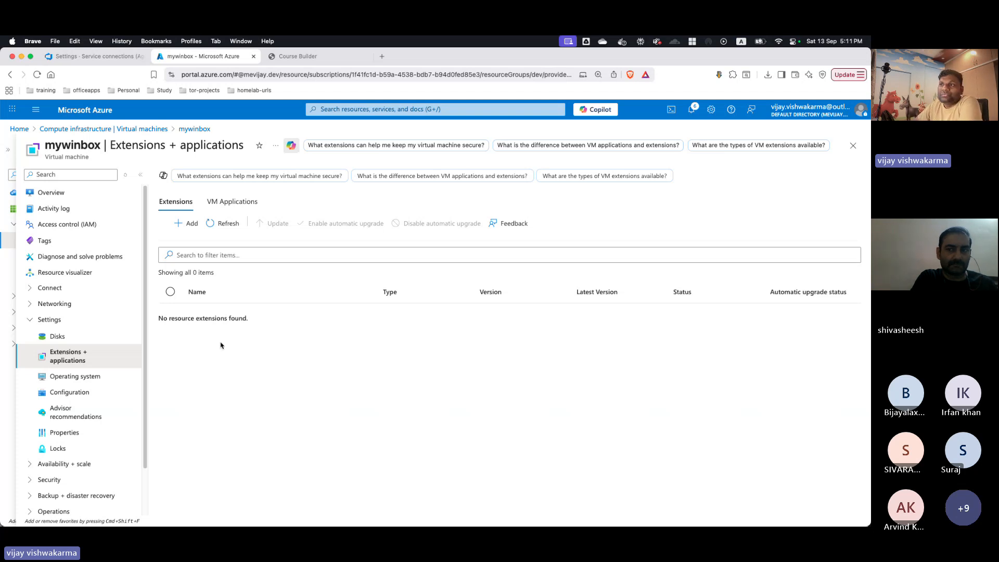
{"action": "left_click", "coordinate": [185, 224]}
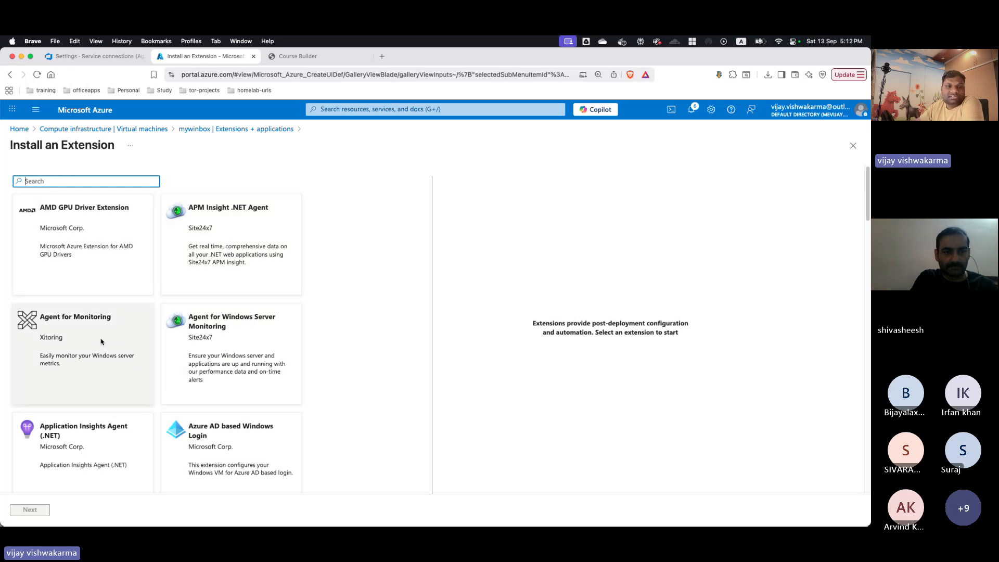
{"action": "scroll", "coordinate": [101, 342], "scroll_direction": "down", "scroll_amount": 20}
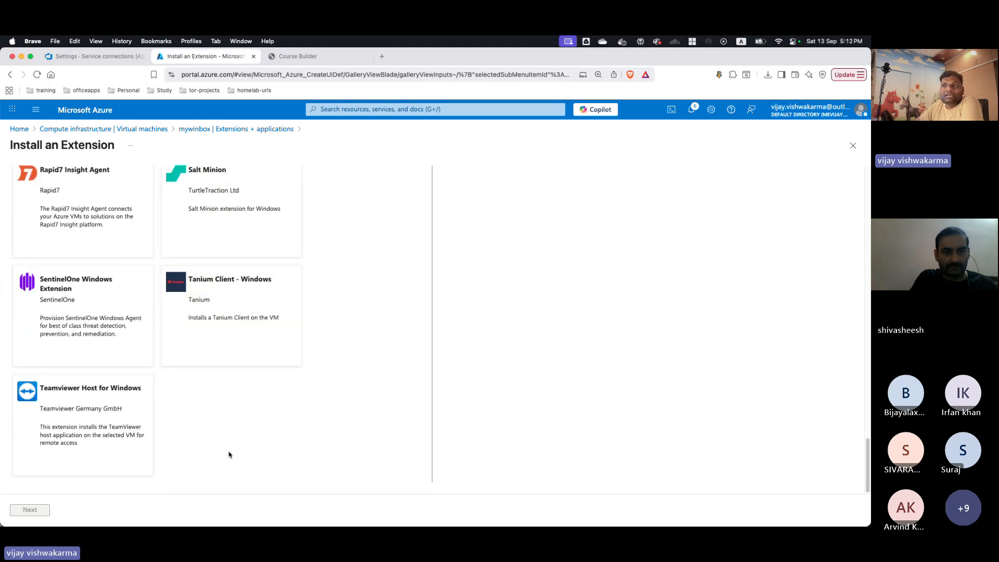
{"action": "scroll", "coordinate": [124, 454], "scroll_direction": "up", "scroll_amount": 2}
{"action": "scroll", "coordinate": [124, 454], "scroll_direction": "up", "scroll_amount": 5}
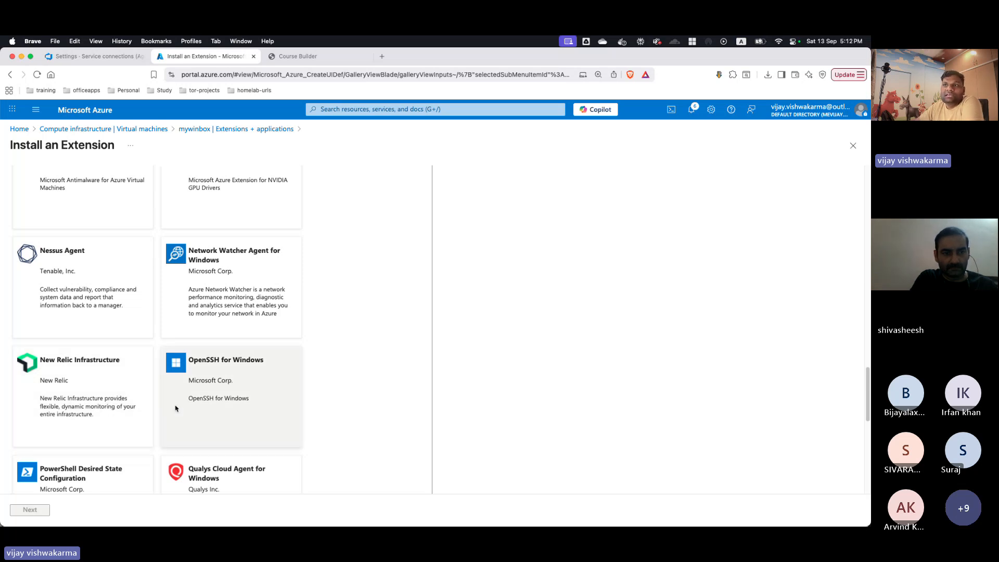
{"action": "scroll", "coordinate": [104, 419], "scroll_direction": "up", "scroll_amount": 4}
{"action": "scroll", "coordinate": [104, 420], "scroll_direction": "up", "scroll_amount": 1}
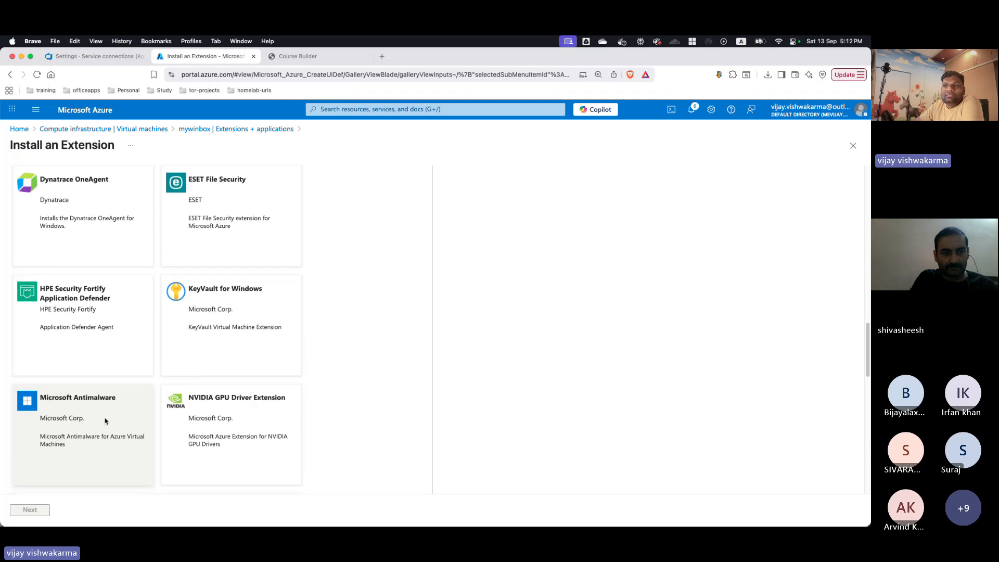
{"action": "scroll", "coordinate": [91, 429], "scroll_direction": "up", "scroll_amount": 5}
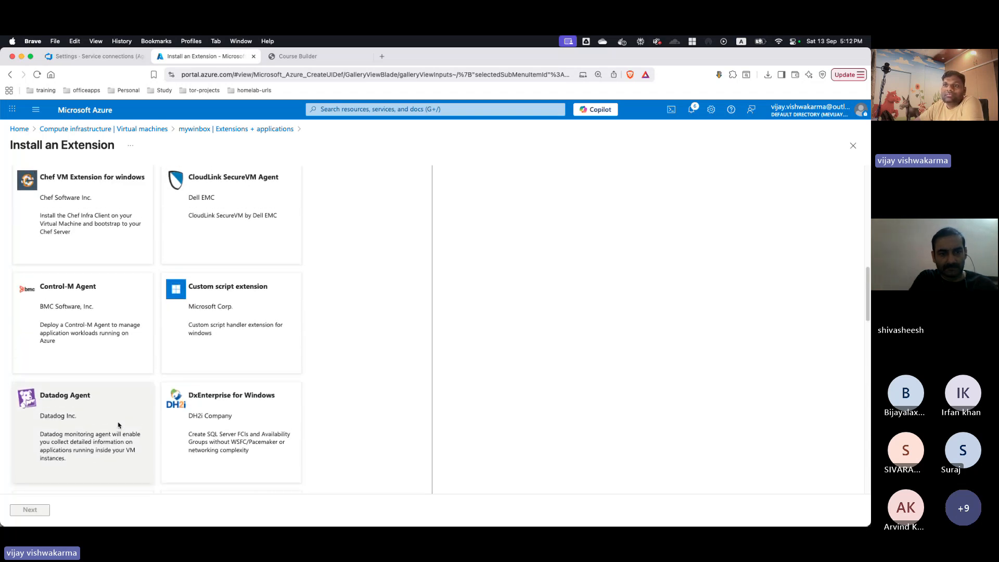
{"action": "scroll", "coordinate": [104, 426], "scroll_direction": "up", "scroll_amount": 4}
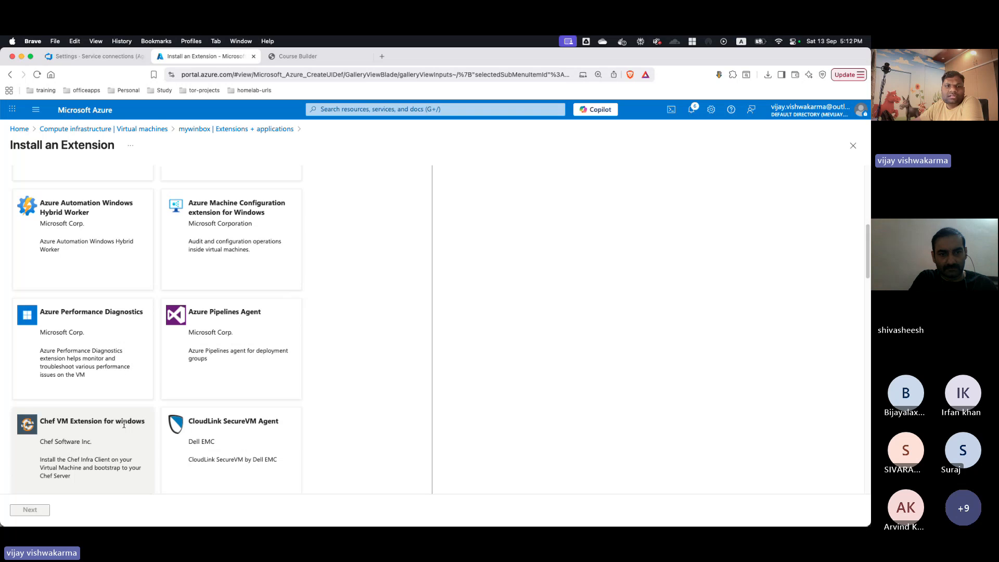
{"action": "scroll", "coordinate": [123, 424], "scroll_direction": "up", "scroll_amount": 3}
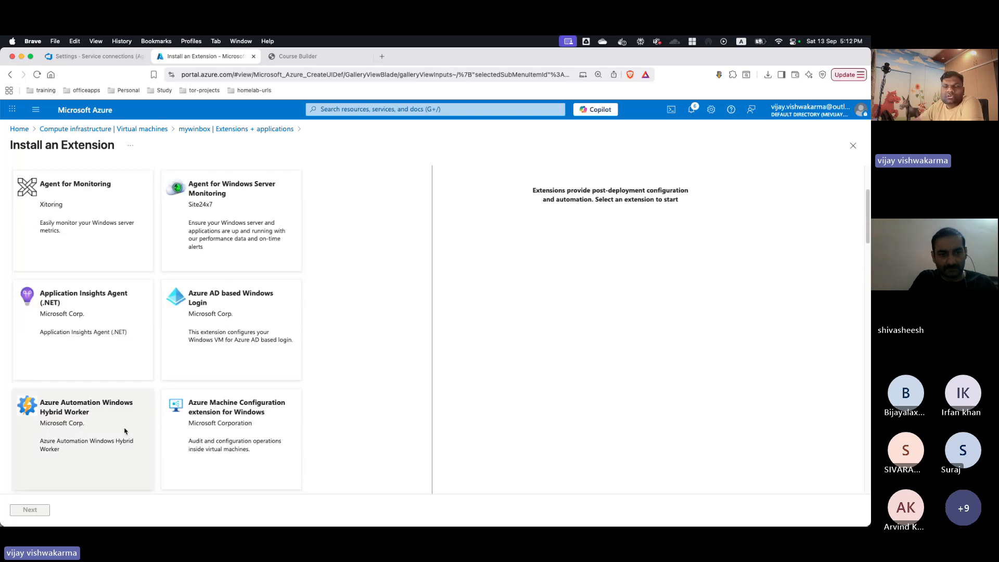
{"action": "scroll", "coordinate": [125, 429], "scroll_direction": "up", "scroll_amount": 3}
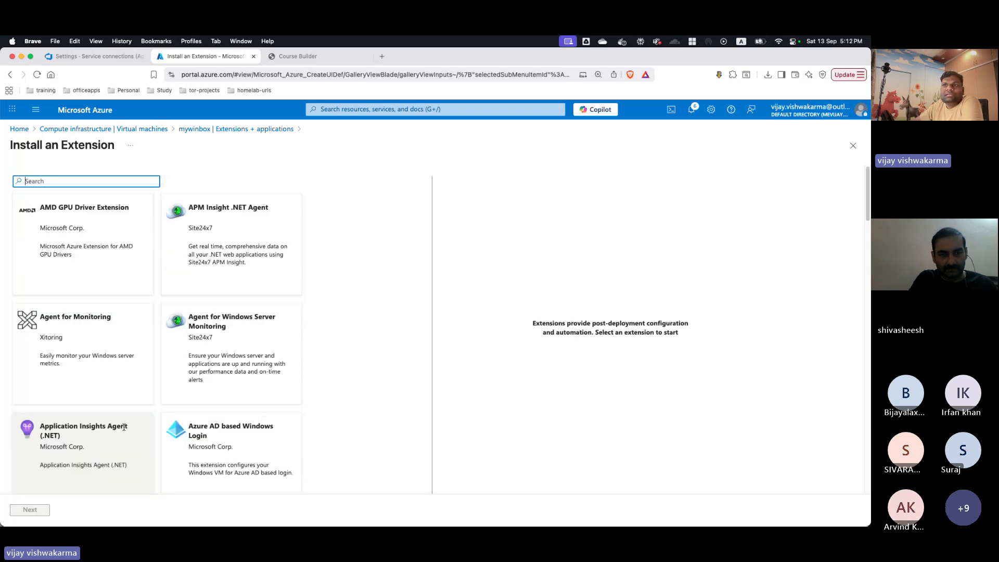
{"action": "left_click", "coordinate": [193, 129]}
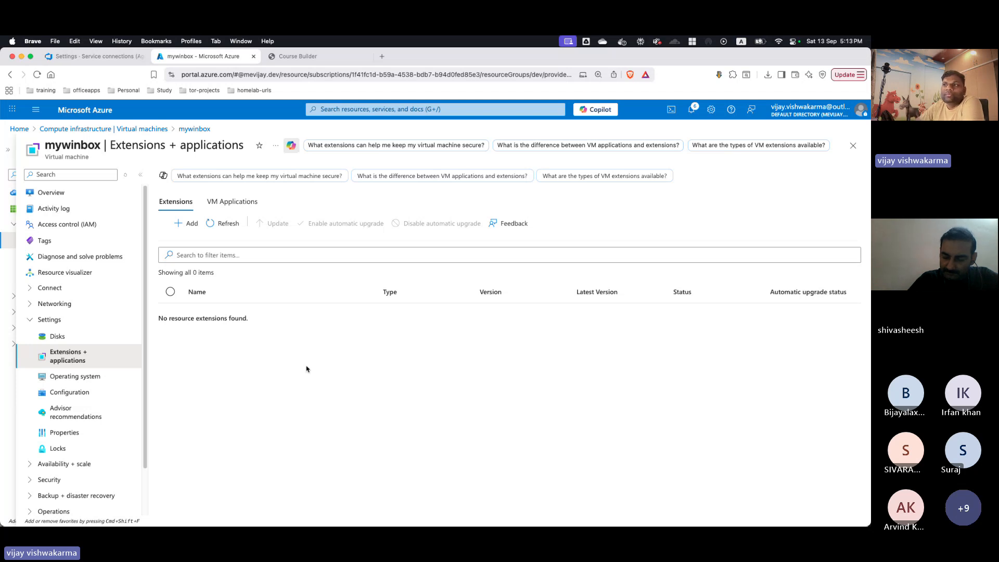
- Look through the VM applications available to mywinbox with No grouping applied, and return to its extensions and applications
{"action": "left_click", "coordinate": [236, 202]}
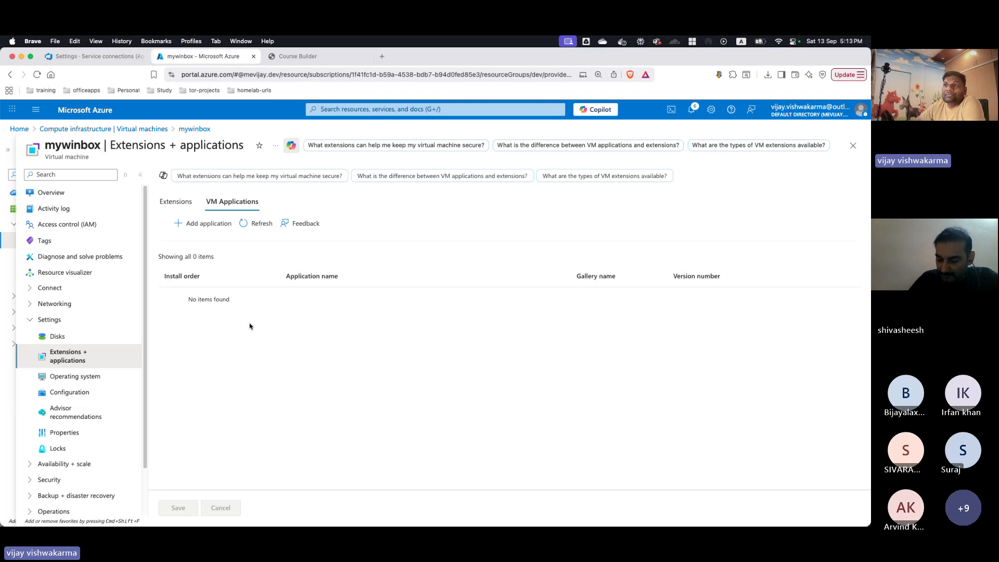
{"action": "left_click", "coordinate": [206, 228]}
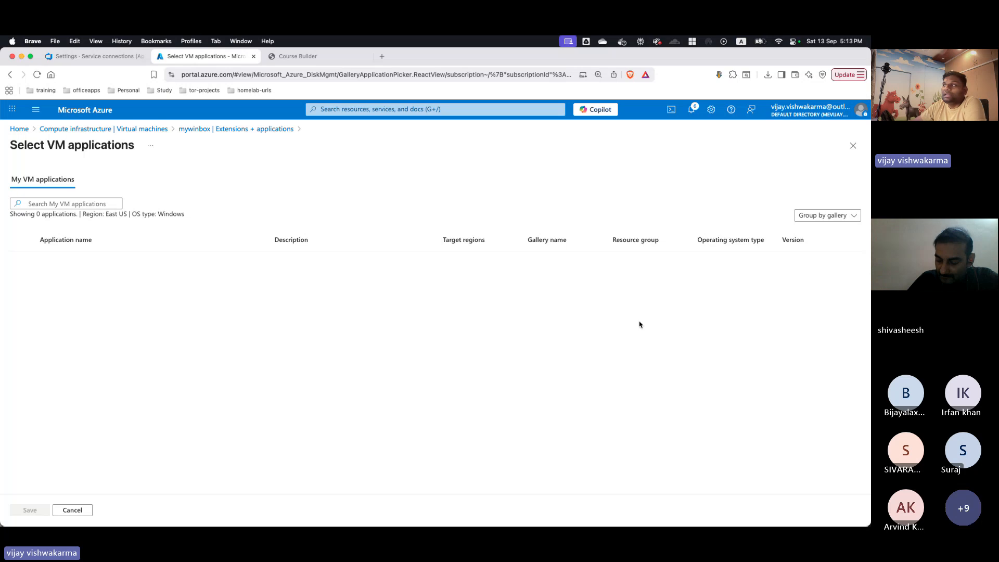
{"action": "left_click", "coordinate": [829, 215]}
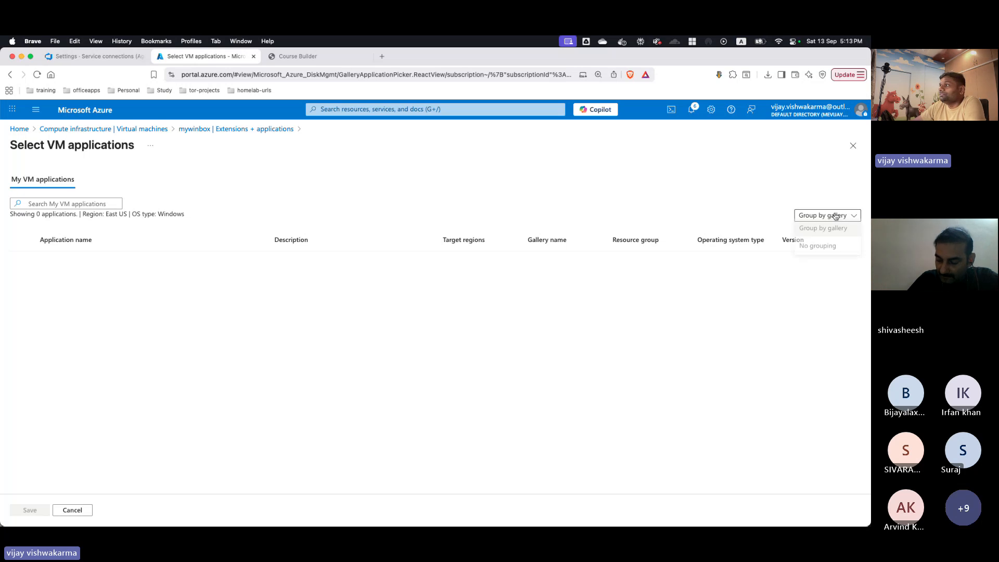
{"action": "left_click", "coordinate": [829, 249]}
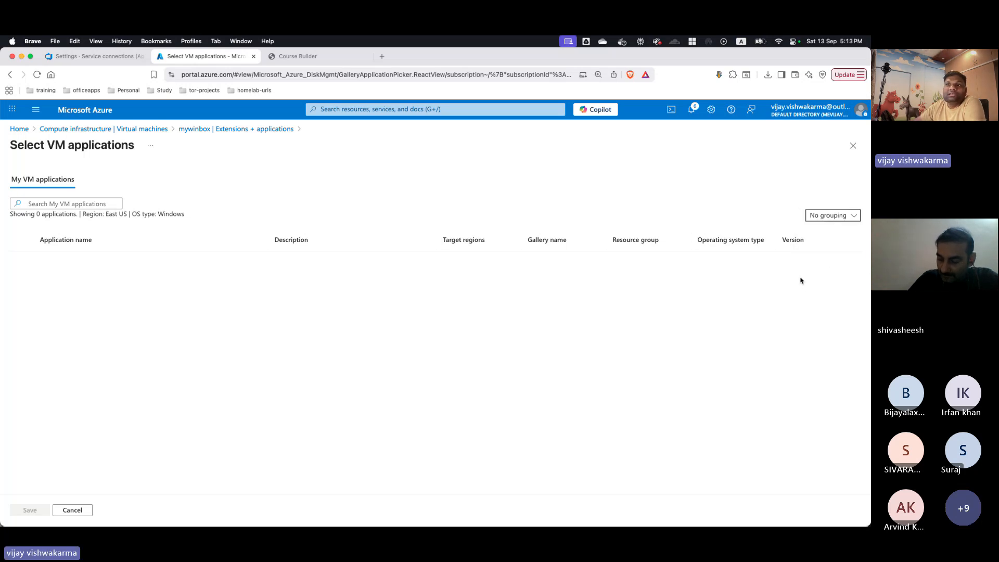
{"action": "left_click", "coordinate": [831, 219]}
{"action": "left_click", "coordinate": [198, 337]}
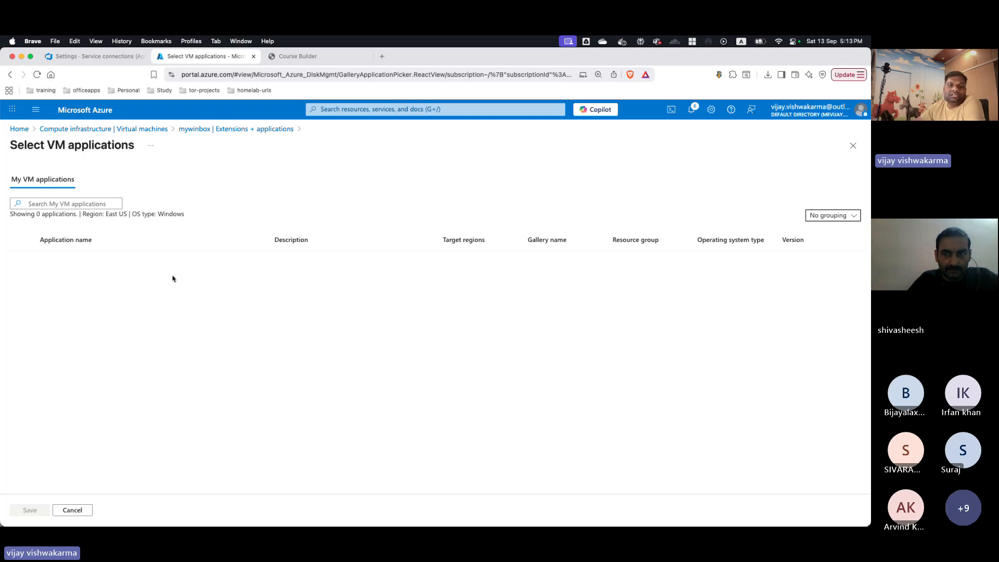
{"action": "left_click", "coordinate": [234, 129]}
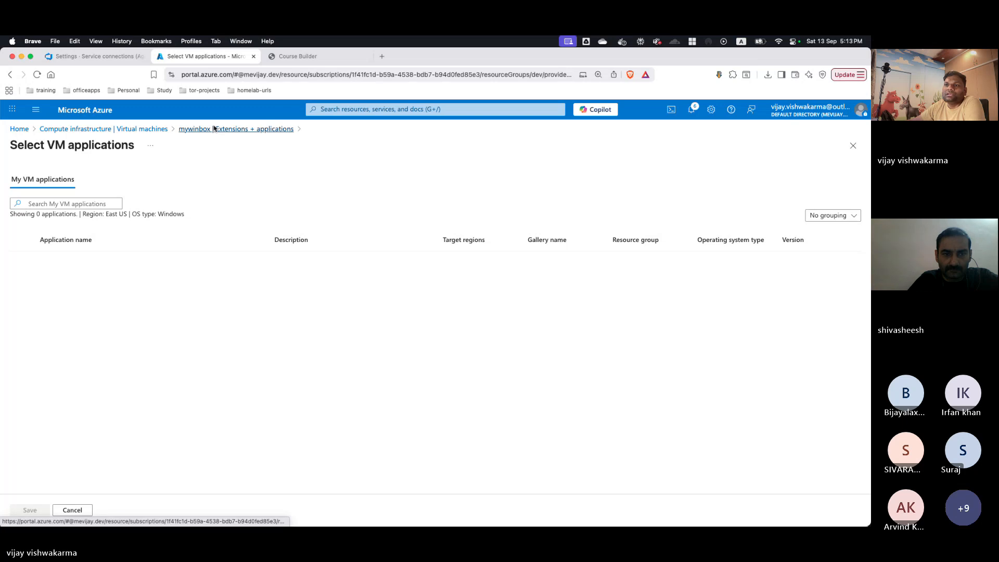
- Review mywinbox's operating system settings, Advisor recommendations and properties
{"action": "left_click", "coordinate": [90, 378]}
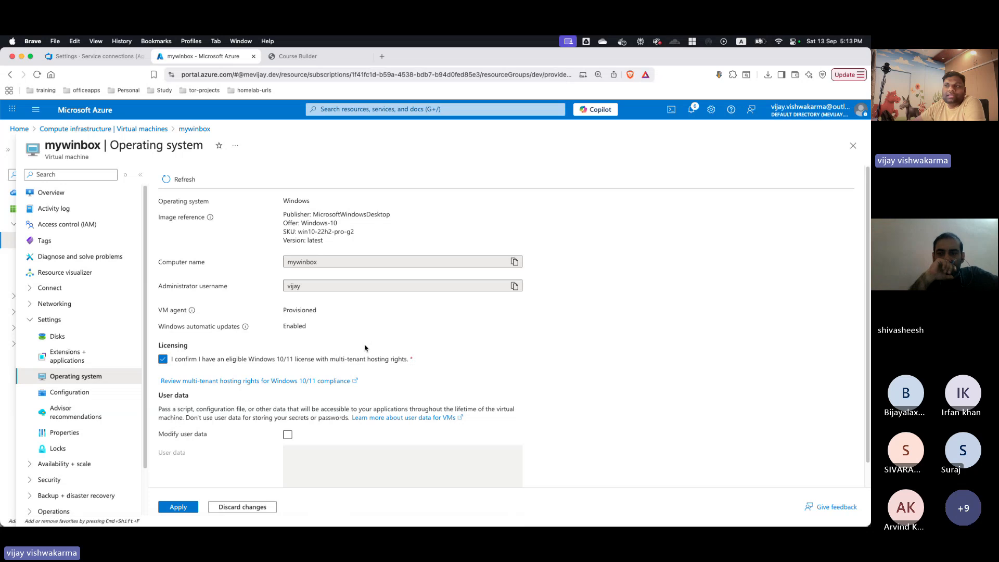
{"action": "left_click", "coordinate": [73, 403]}
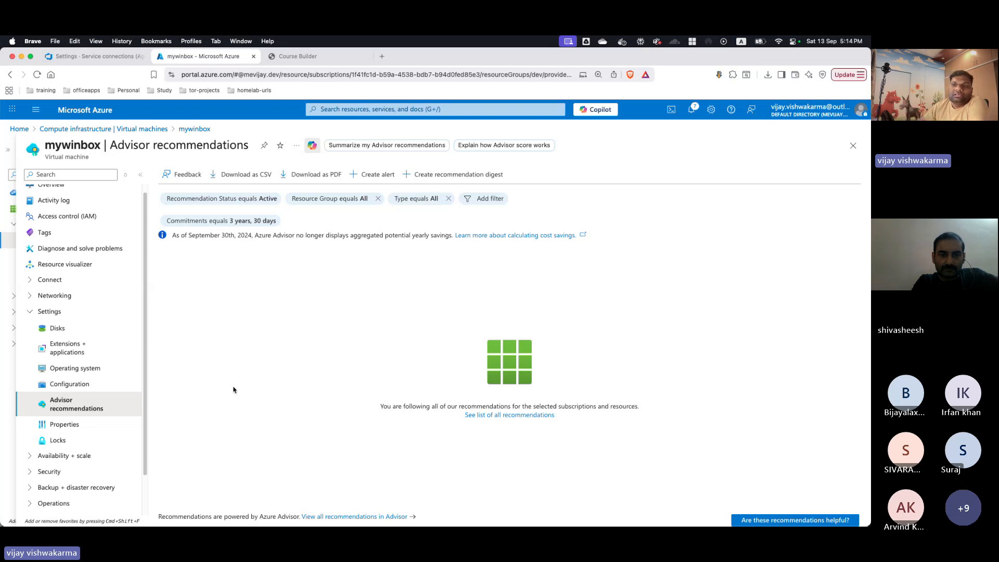
{"action": "left_click", "coordinate": [66, 425]}
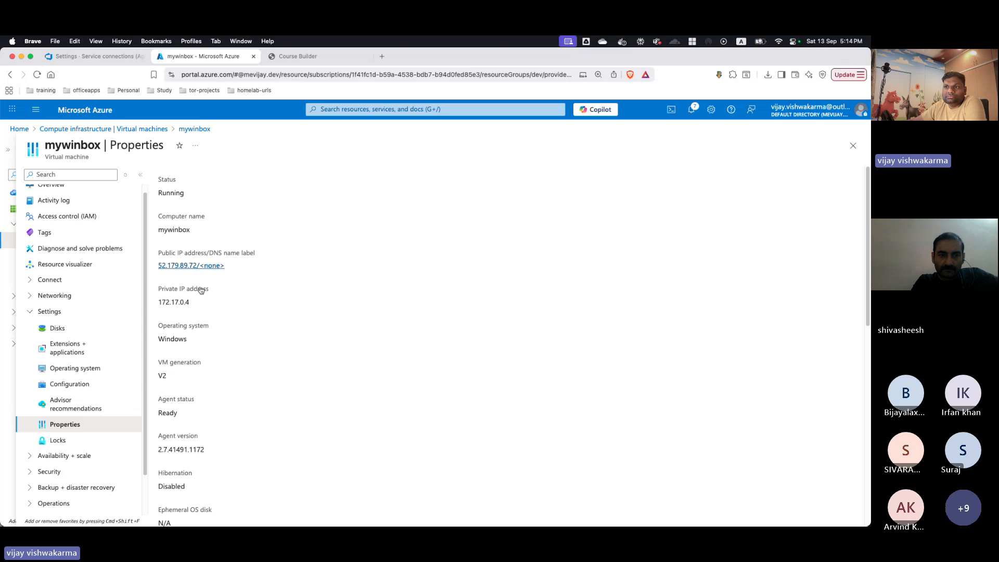
{"action": "scroll", "coordinate": [348, 415], "scroll_direction": "down", "scroll_amount": 3}
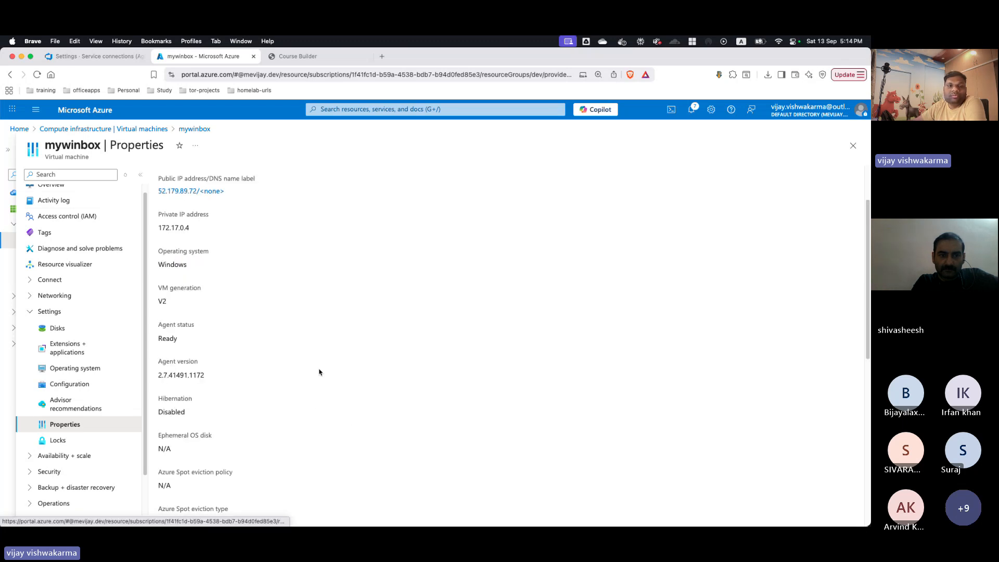
- Open mywinbox's available VM sizes and compare D2as_v4, D2ds_v4 and D4as_v4 in the D-Series v4 family
{"action": "left_click", "coordinate": [31, 312]}
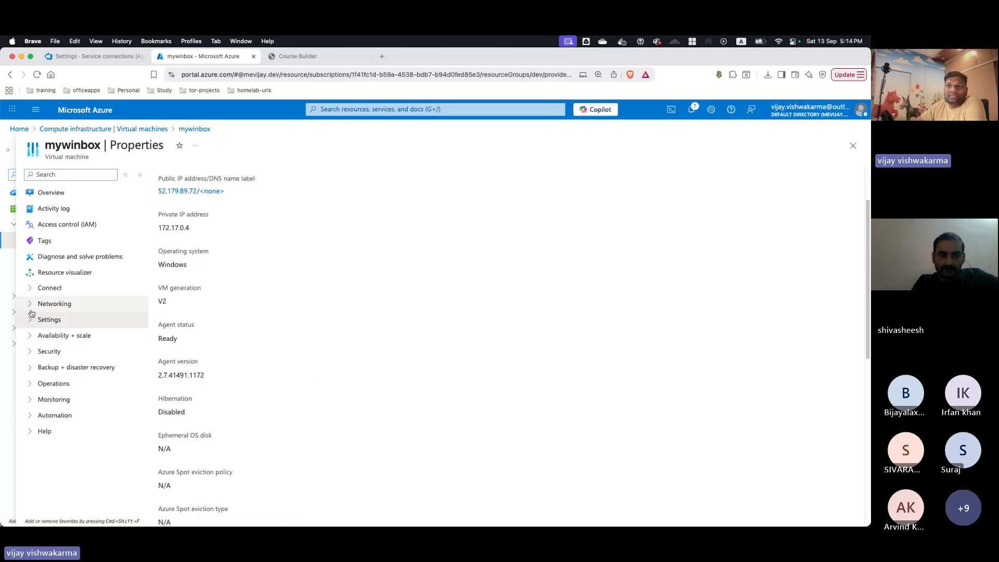
{"action": "left_click", "coordinate": [31, 337]}
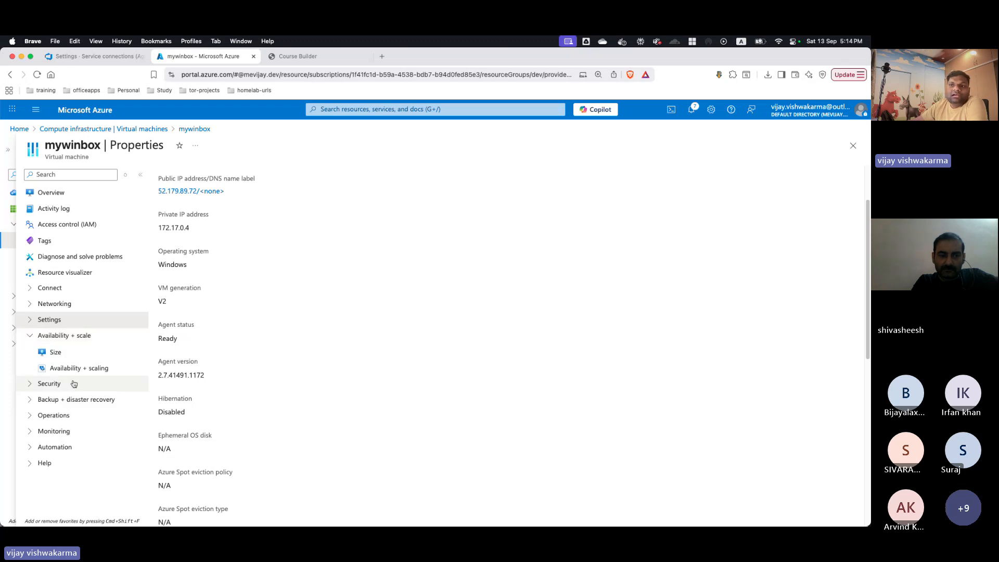
{"action": "left_click", "coordinate": [55, 352]}
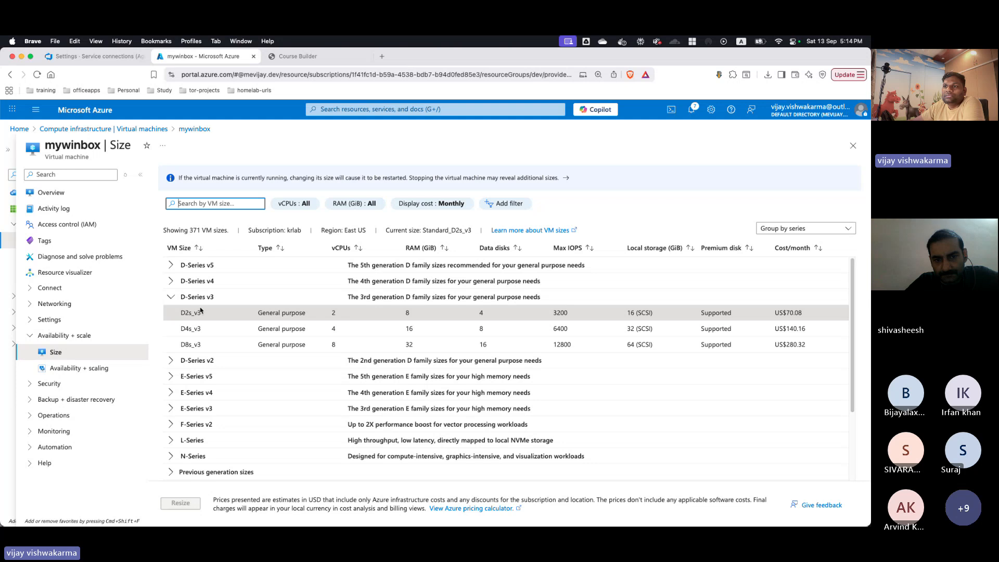
{"action": "left_click", "coordinate": [200, 282]}
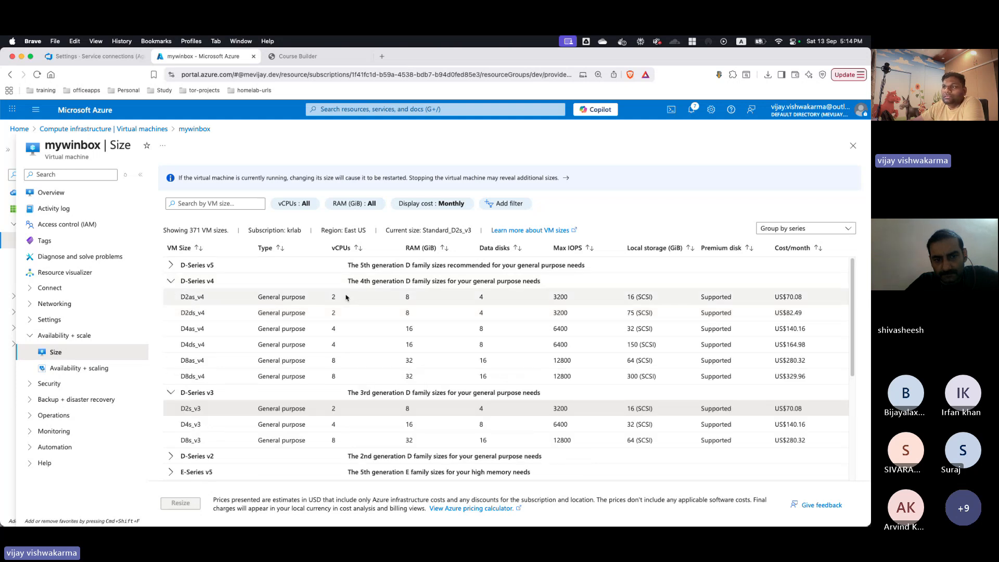
{"action": "left_click", "coordinate": [346, 296]}
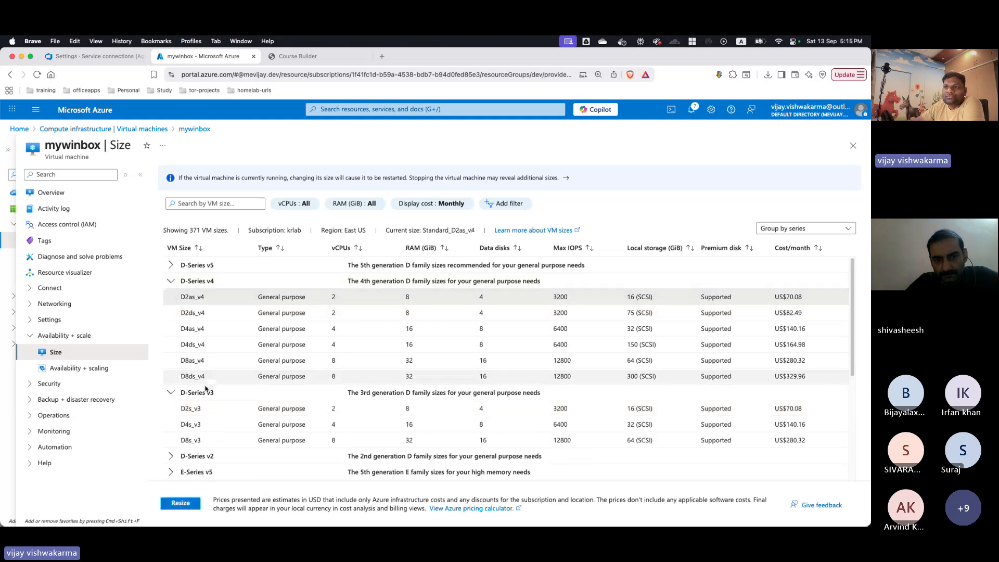
{"action": "left_click", "coordinate": [350, 313]}
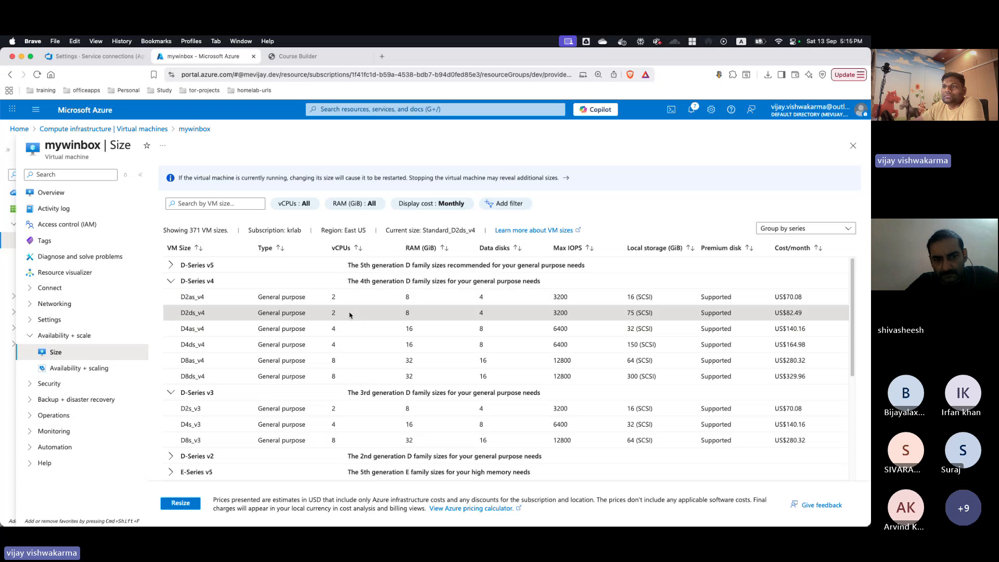
{"action": "left_click", "coordinate": [341, 329]}
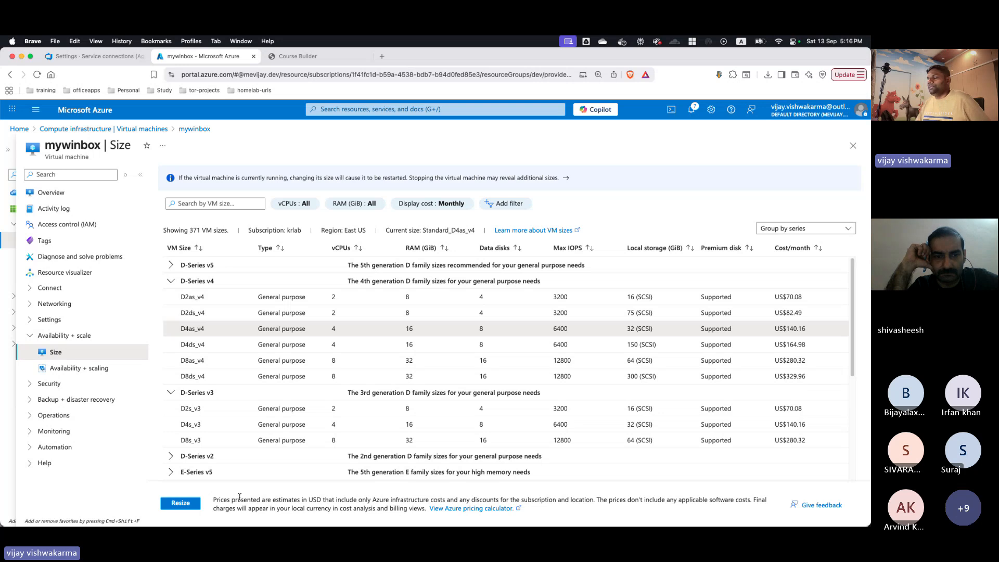
- Check mywinbox's availability and scaling options and return to its VM size list
{"action": "mouse_move", "coordinate": [256, 524]}
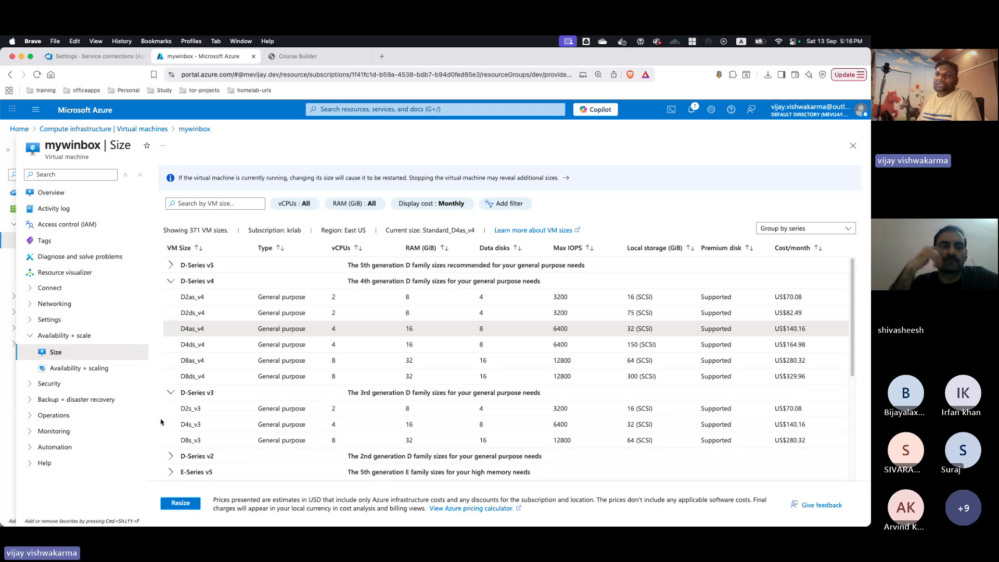
{"action": "left_click", "coordinate": [82, 367]}
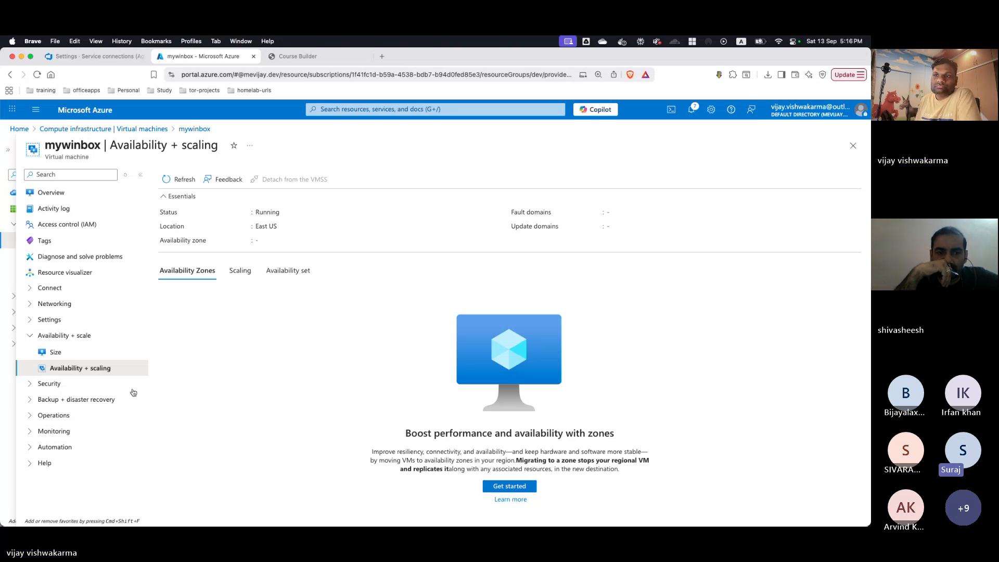
{"action": "left_click", "coordinate": [52, 352]}
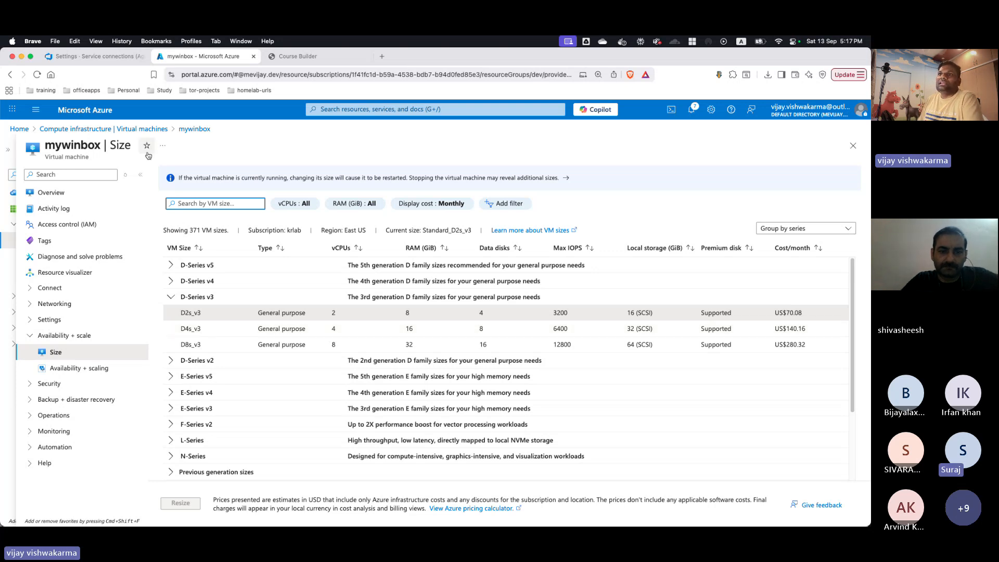
- Open the form for creating a new virtual machine from Compute infrastructure in a separate browser tab
{"action": "left_click", "coordinate": [96, 130], "text": "super"}
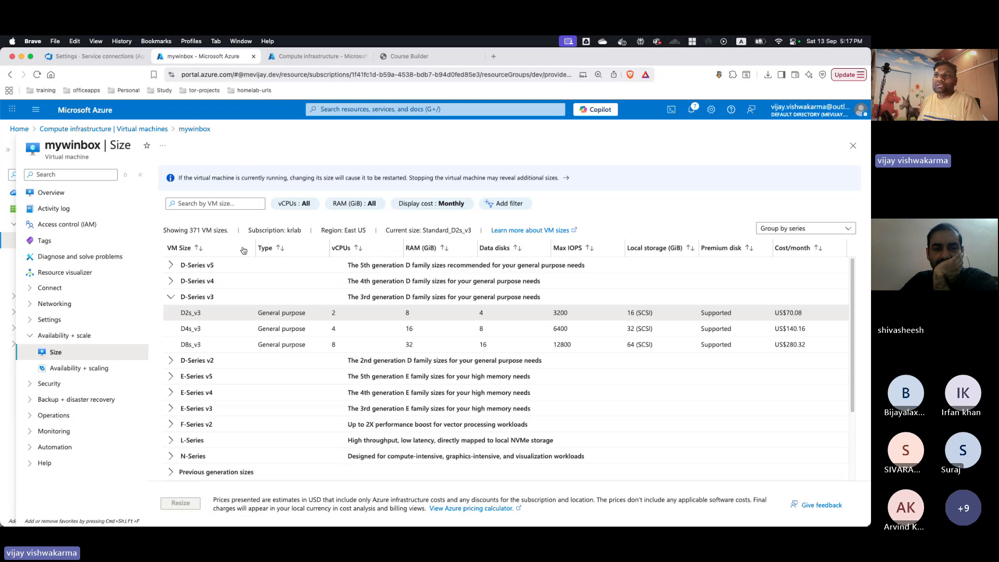
{"action": "left_click", "coordinate": [329, 57]}
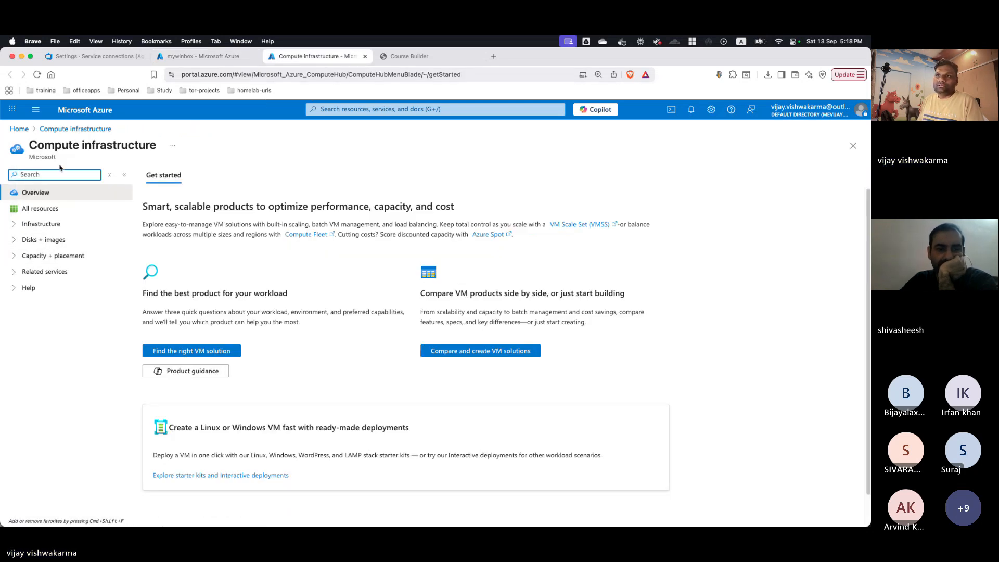
{"action": "left_click", "coordinate": [14, 225]}
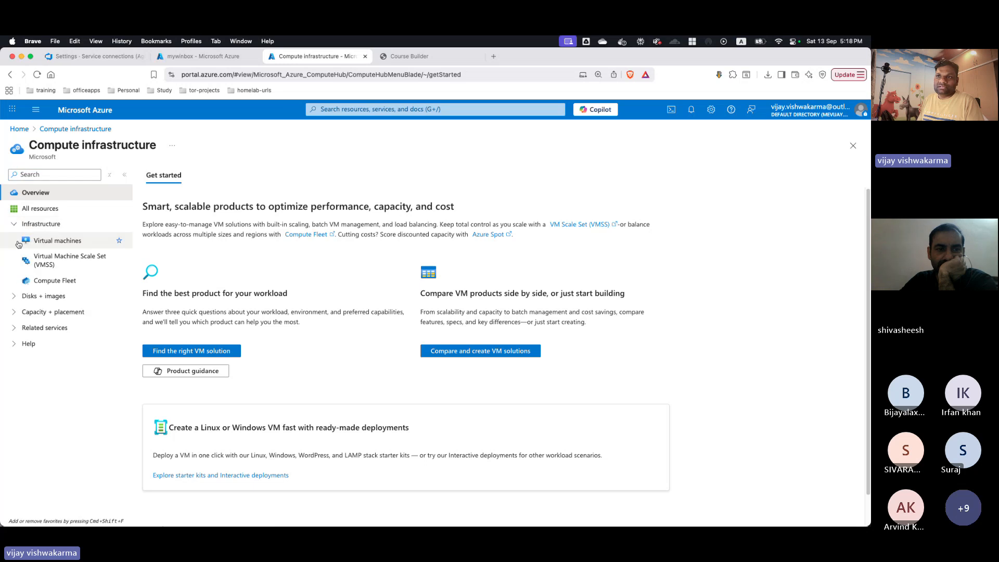
{"action": "left_click", "coordinate": [18, 244]}
{"action": "left_click", "coordinate": [163, 202]}
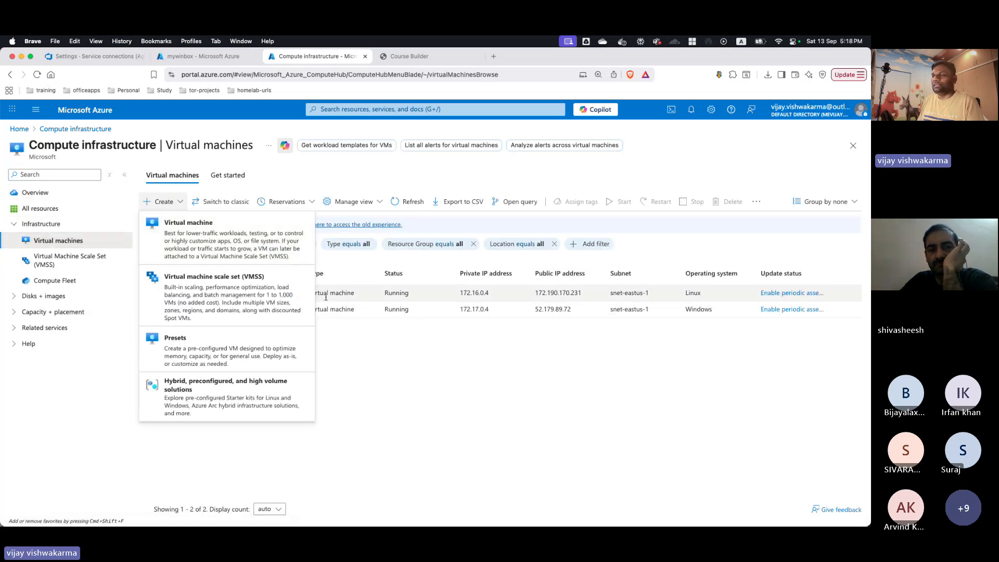
{"action": "left_click", "coordinate": [187, 231]}
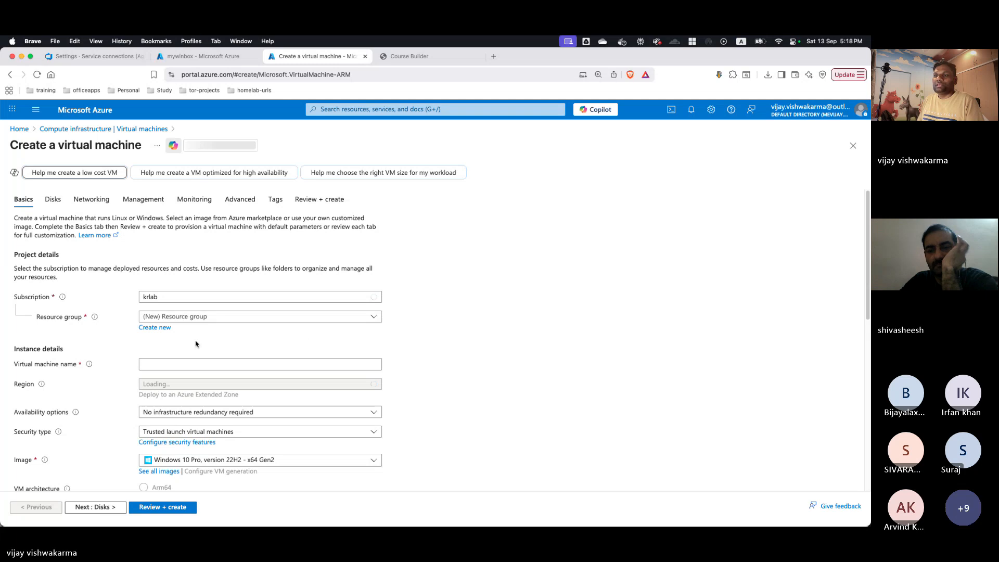
- Show all sizes available for the new virtual machine and examine the D-Series v3 family
{"action": "scroll", "coordinate": [190, 400], "scroll_direction": "down", "scroll_amount": 5}
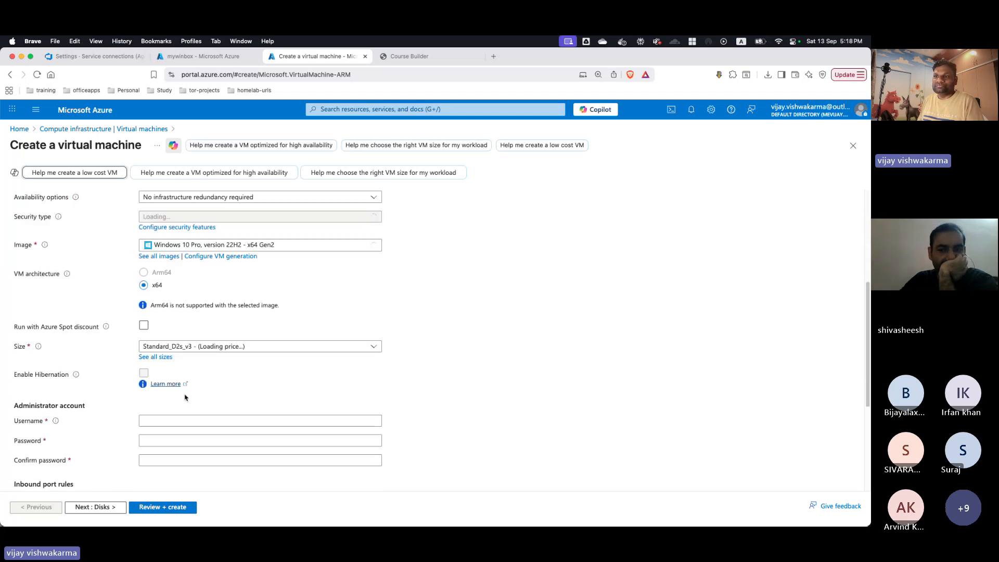
{"action": "scroll", "coordinate": [153, 367], "scroll_direction": "down", "scroll_amount": 3}
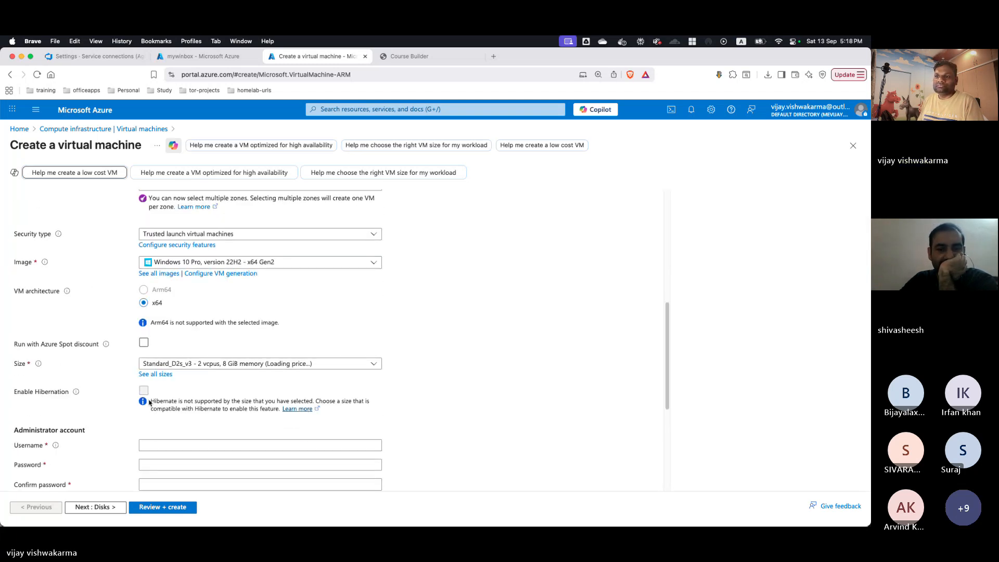
{"action": "left_click", "coordinate": [153, 374]}
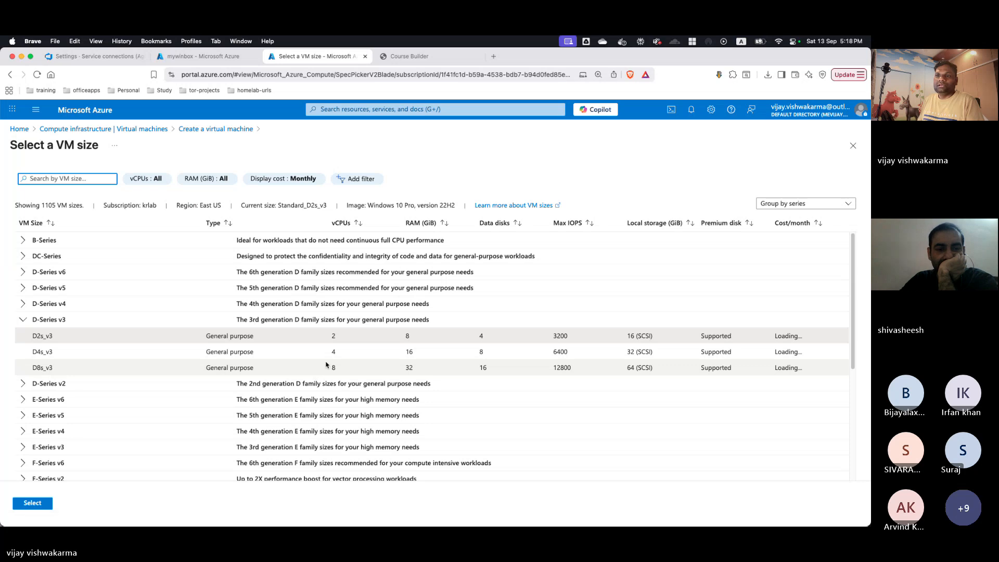
{"action": "left_click", "coordinate": [24, 321]}
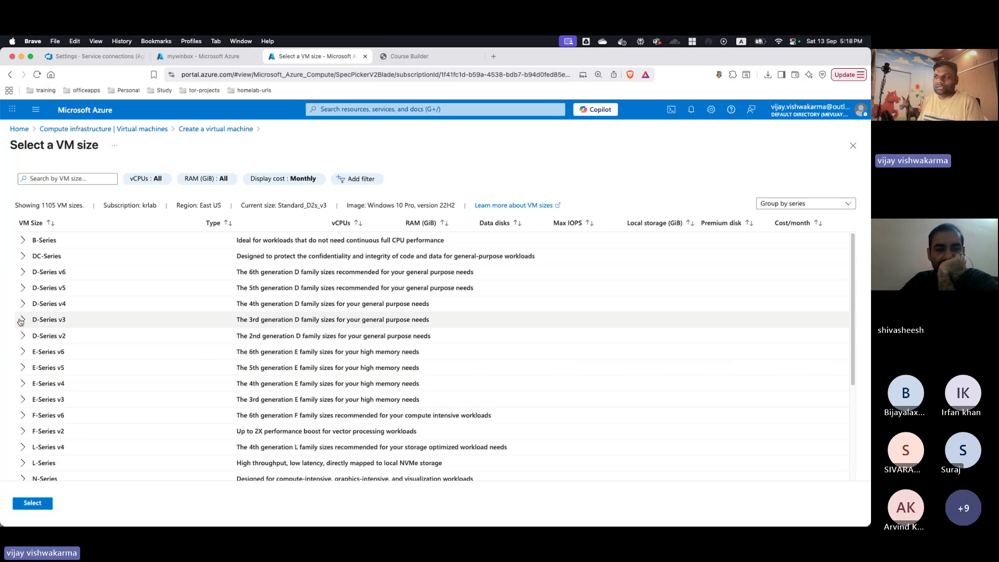
{"action": "left_click", "coordinate": [24, 321]}
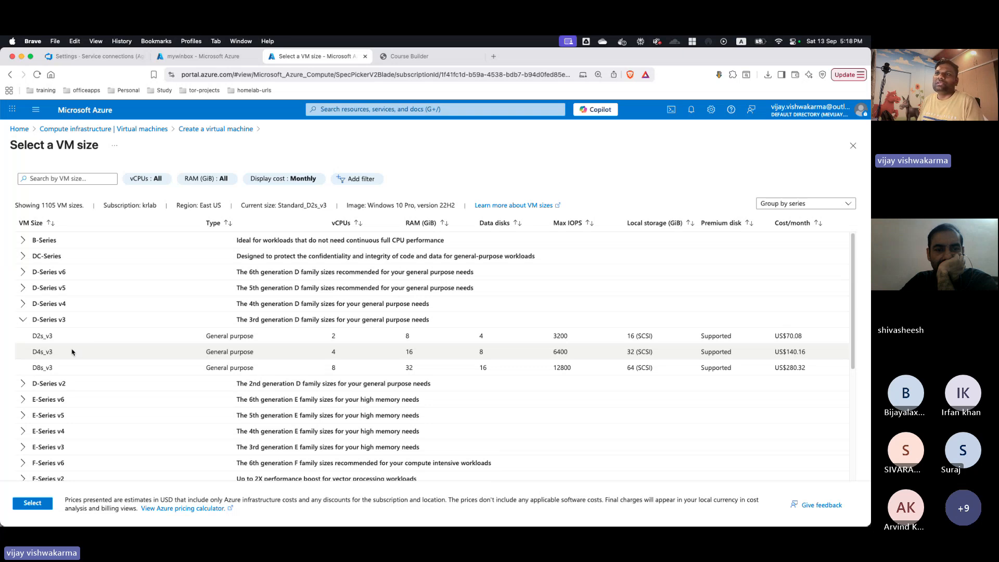
- Compare mywinbox's D-Series v4 and v3 resize options with the sizes offered for a new virtual machine
{"action": "left_click", "coordinate": [224, 58]}
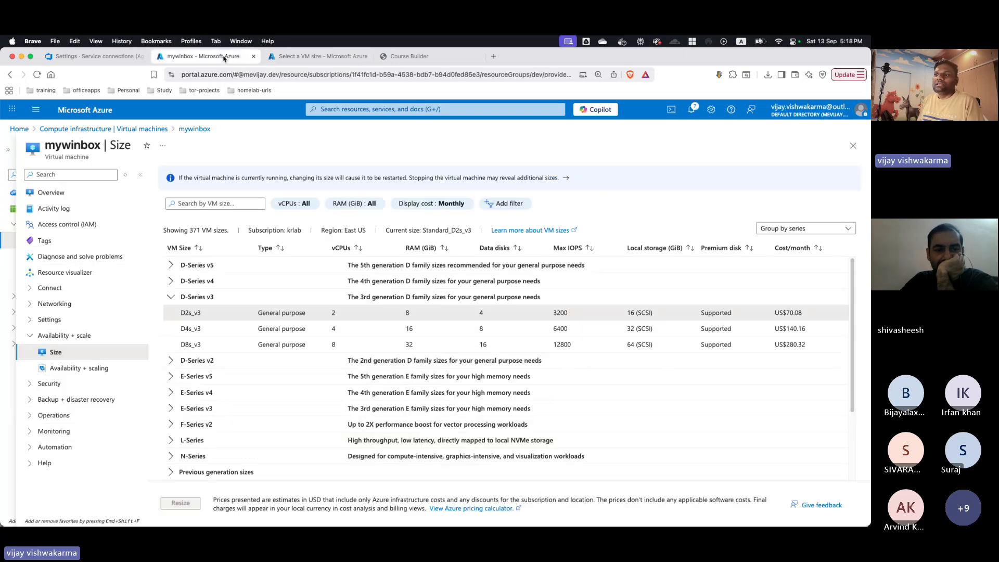
{"action": "left_click", "coordinate": [174, 283]}
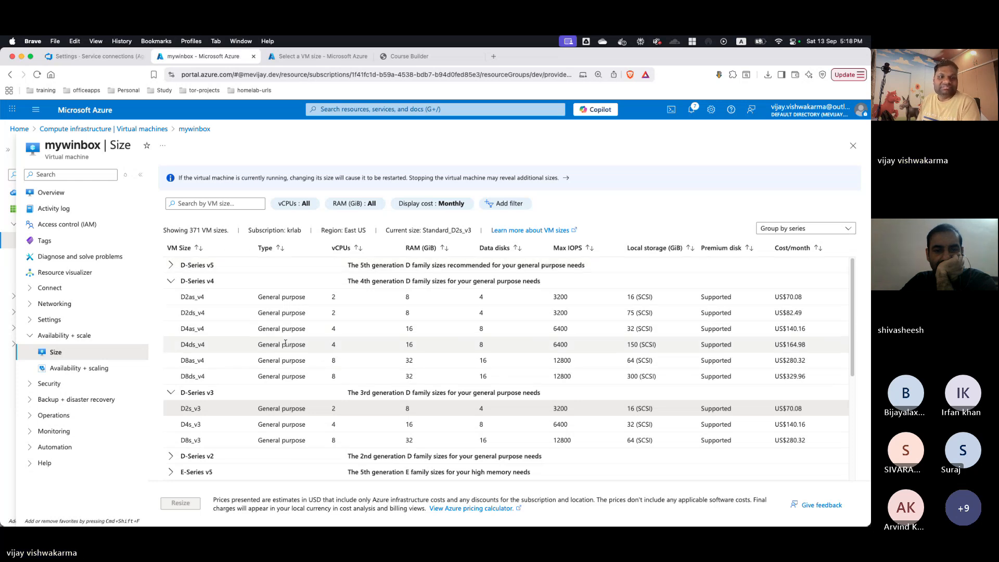
{"action": "scroll", "coordinate": [285, 343], "scroll_direction": "down", "scroll_amount": 3}
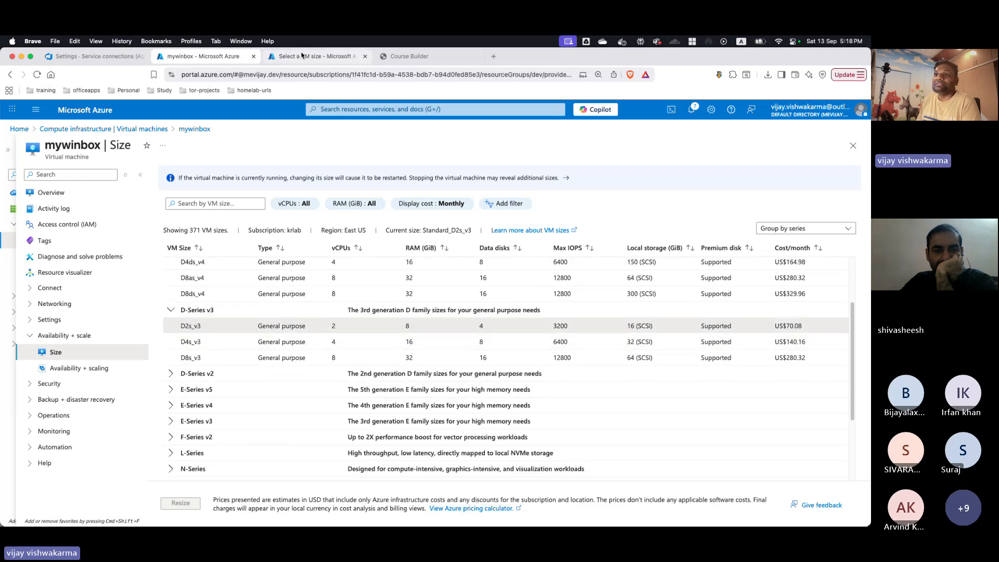
{"action": "left_click", "coordinate": [317, 56]}
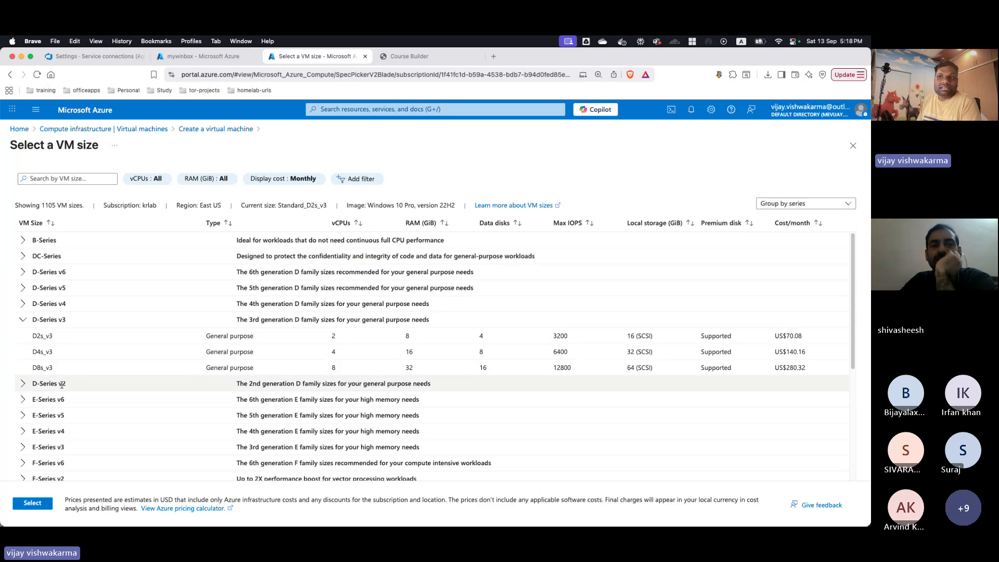
{"action": "left_click", "coordinate": [208, 56]}
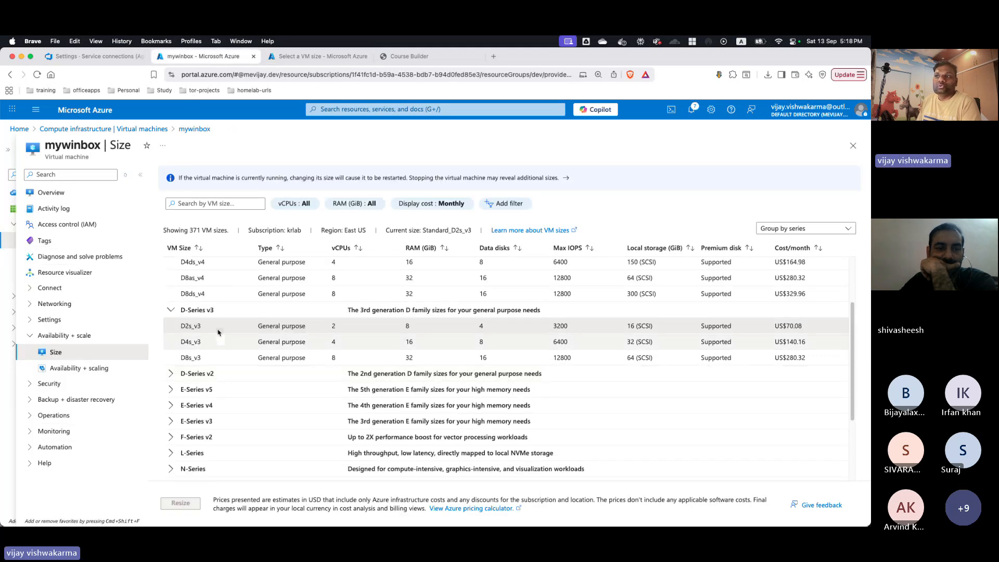
{"action": "scroll", "coordinate": [215, 265], "scroll_direction": "up", "scroll_amount": 3}
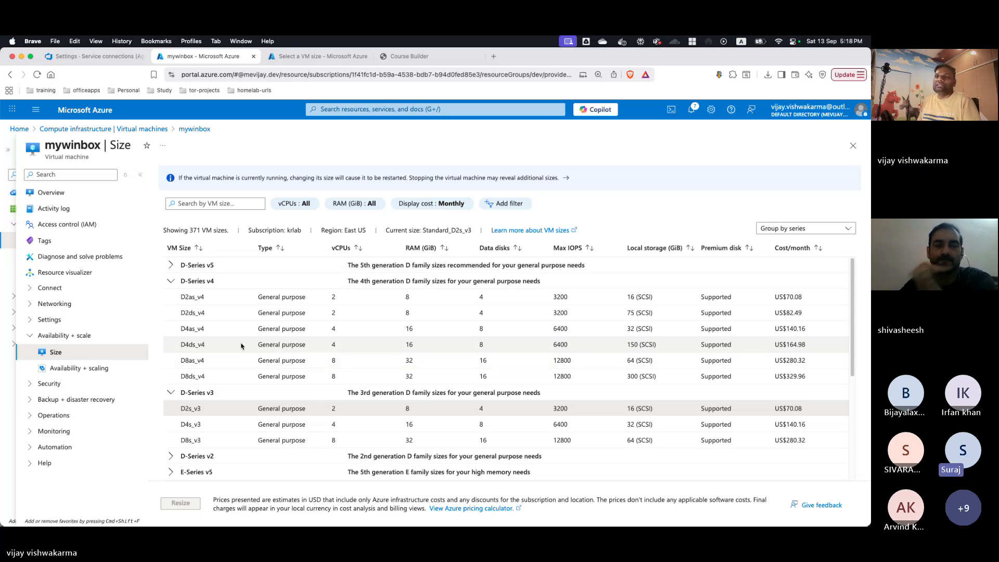
- Review mywinbox's availability zones, scaling and availability set, and look over its security options
{"action": "left_click", "coordinate": [85, 366]}
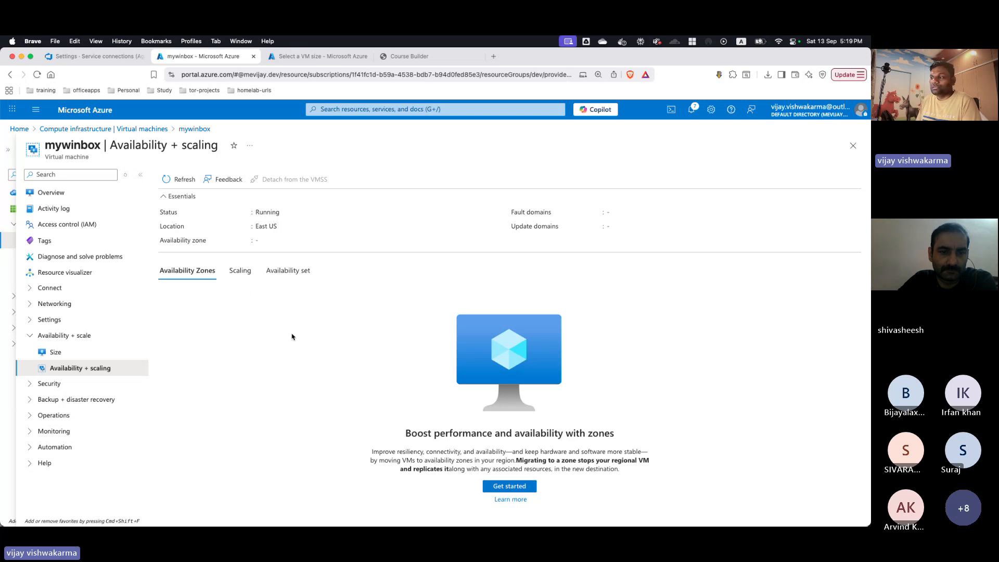
{"action": "left_click", "coordinate": [236, 273]}
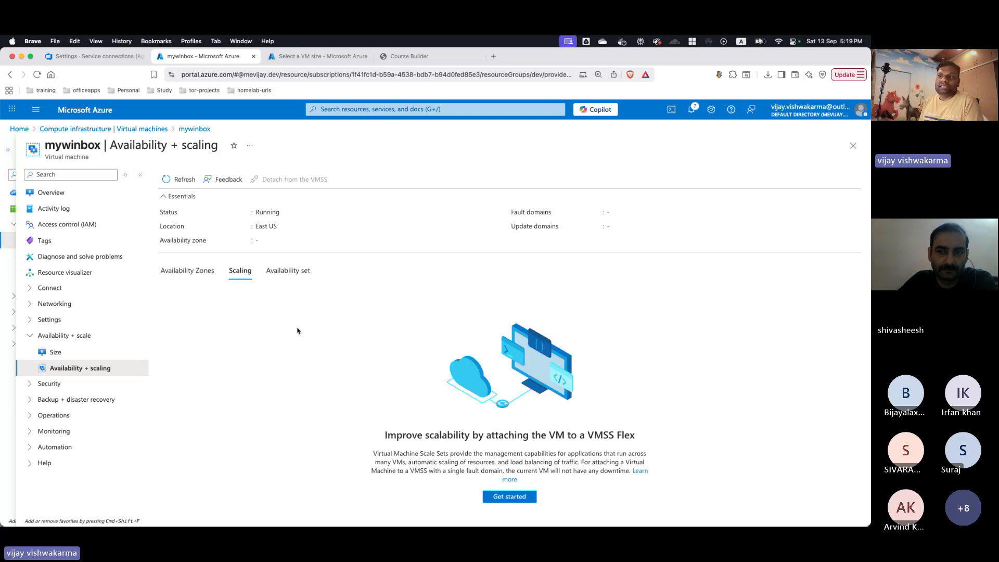
{"action": "left_click", "coordinate": [289, 272]}
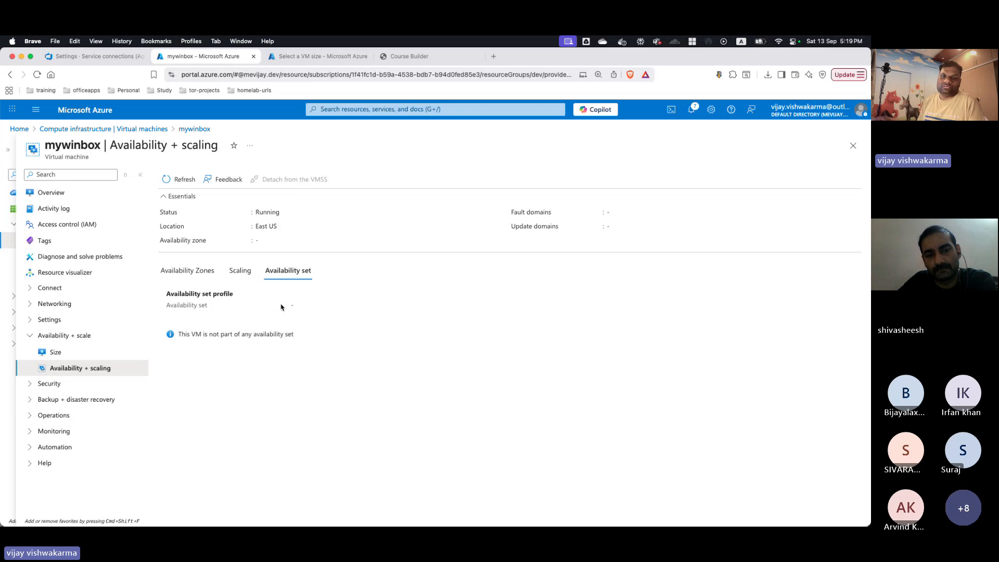
{"action": "left_click", "coordinate": [29, 336]}
{"action": "left_click", "coordinate": [31, 354]}
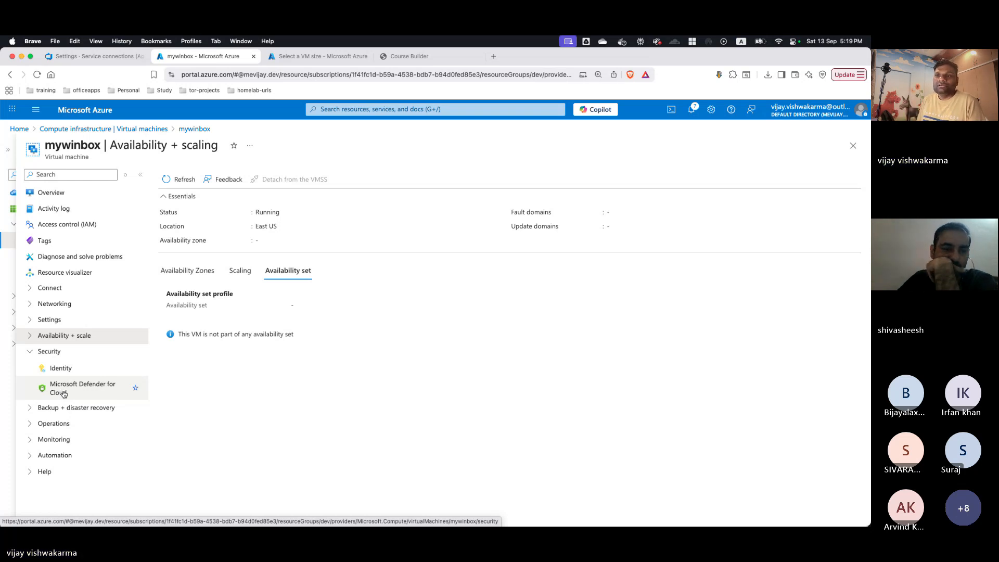
{"action": "left_click", "coordinate": [35, 353]}
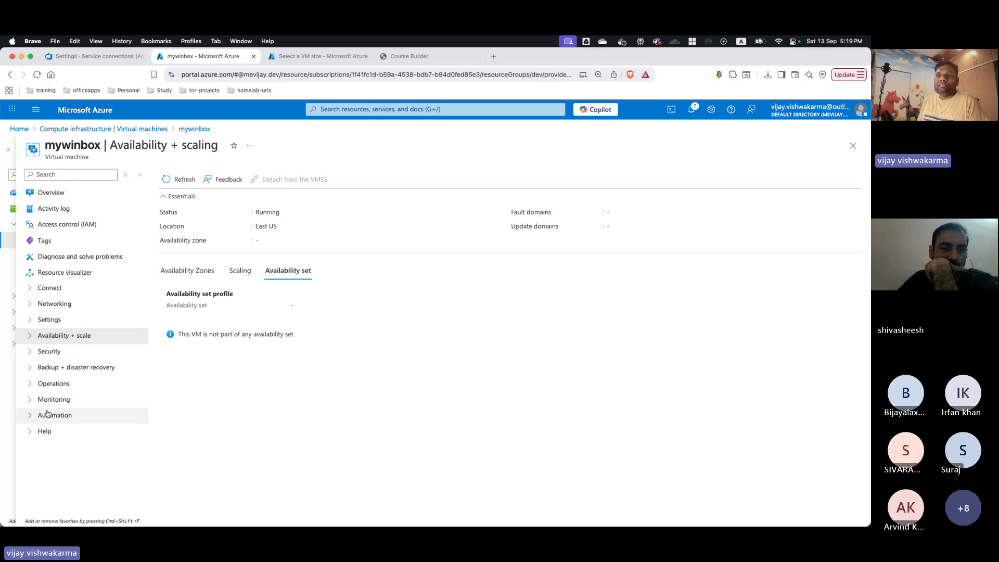
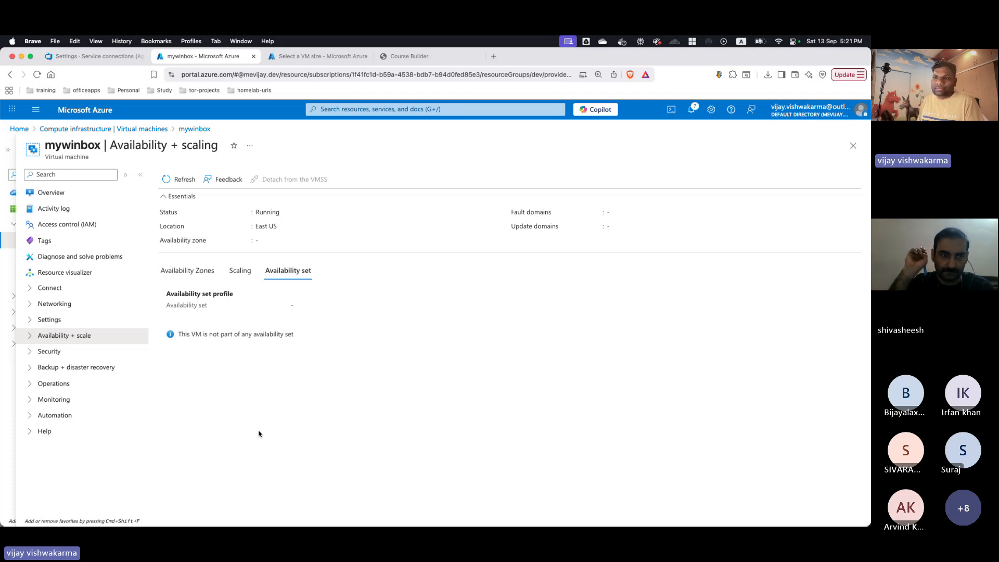
- Look through mywinbox's help tools and examine the username and password fields of its password reset form
{"action": "left_click", "coordinate": [30, 431]}
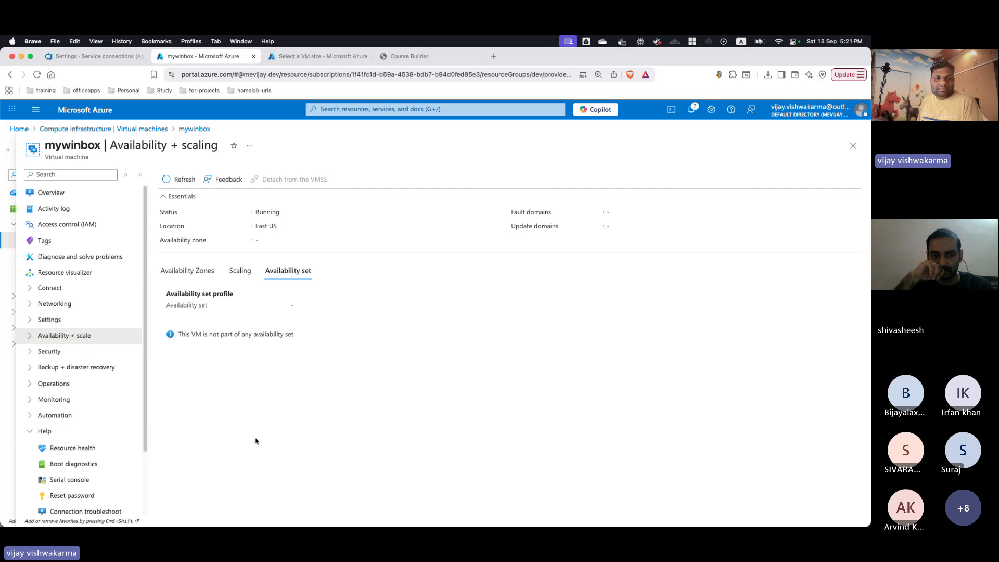
{"action": "scroll", "coordinate": [112, 433], "scroll_direction": "down", "scroll_amount": 3}
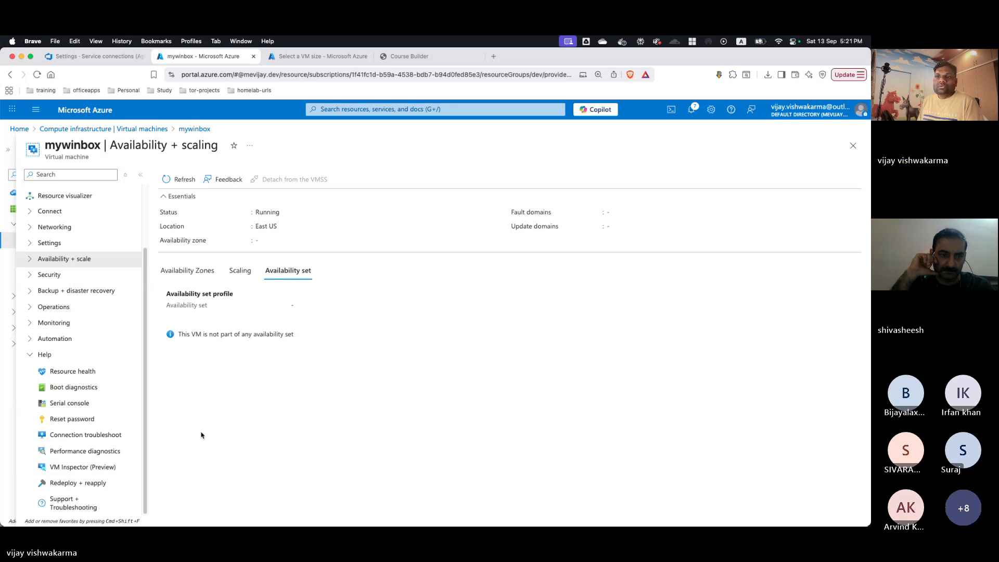
{"action": "left_click", "coordinate": [77, 417]}
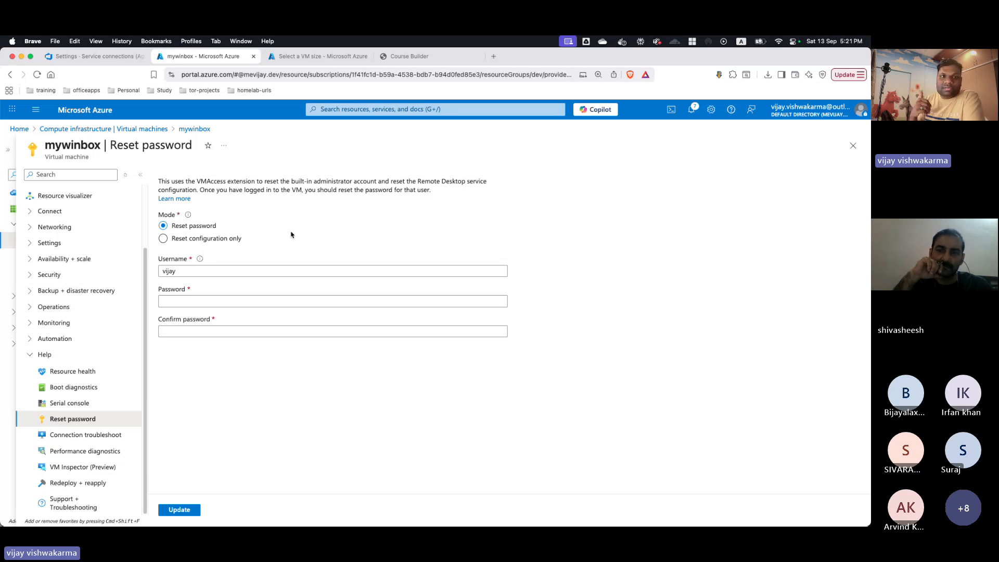
{"action": "left_click", "coordinate": [190, 273]}
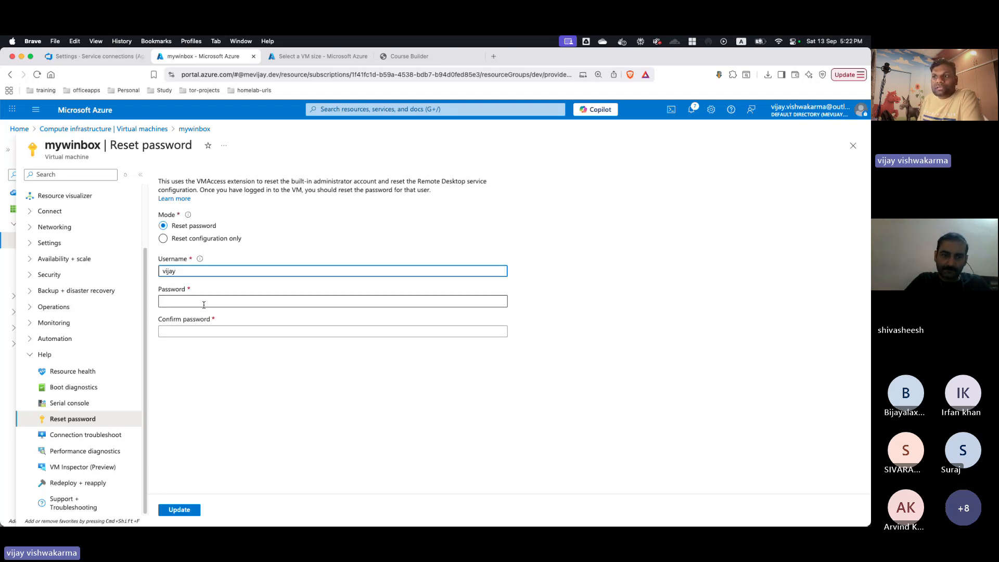
{"action": "left_click", "coordinate": [246, 302]}
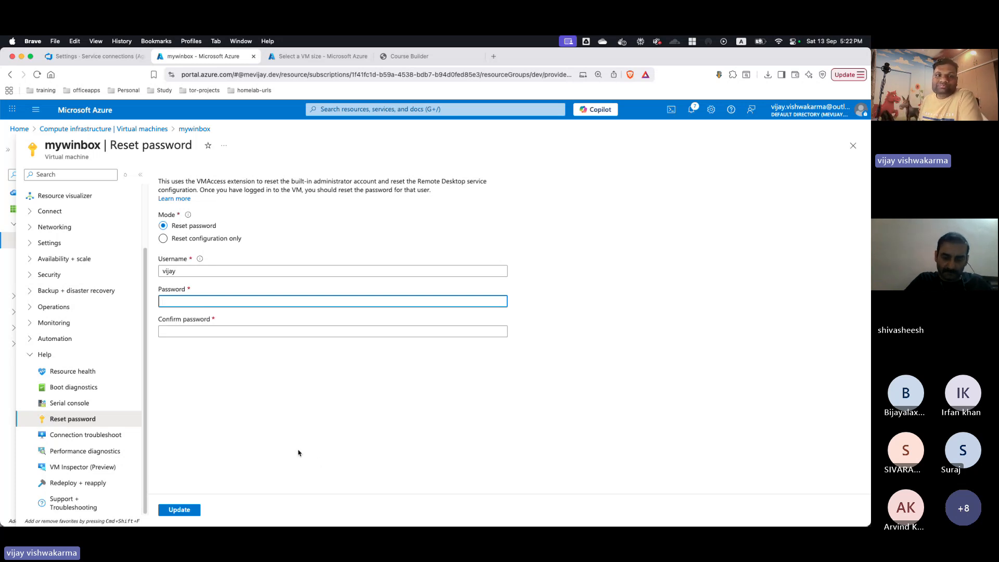
- Return to the virtual machines list and open the password reset page of myvm
{"action": "left_click", "coordinate": [119, 128]}
{"action": "left_click", "coordinate": [189, 292]}
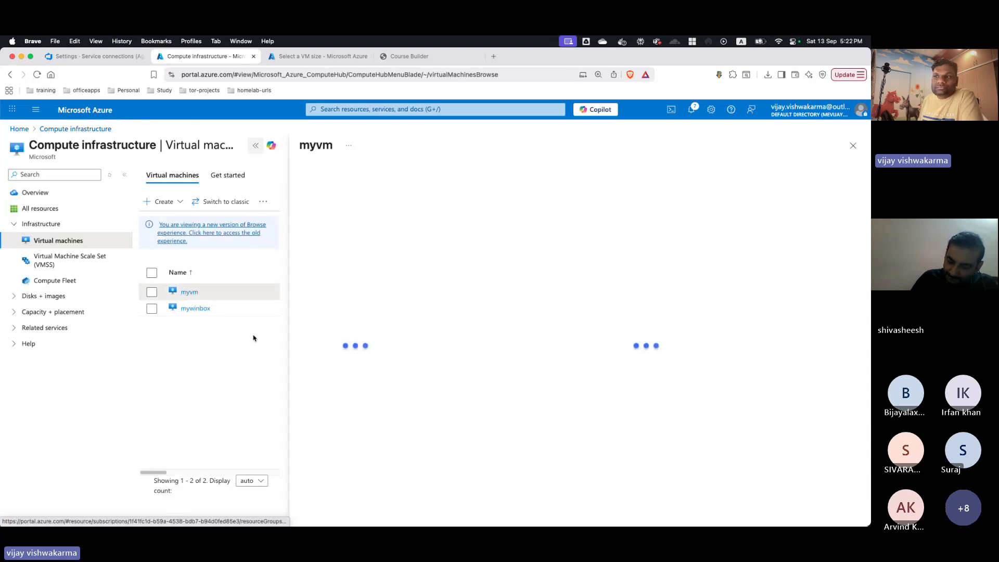
{"action": "scroll", "coordinate": [359, 395], "scroll_direction": "down", "scroll_amount": 4}
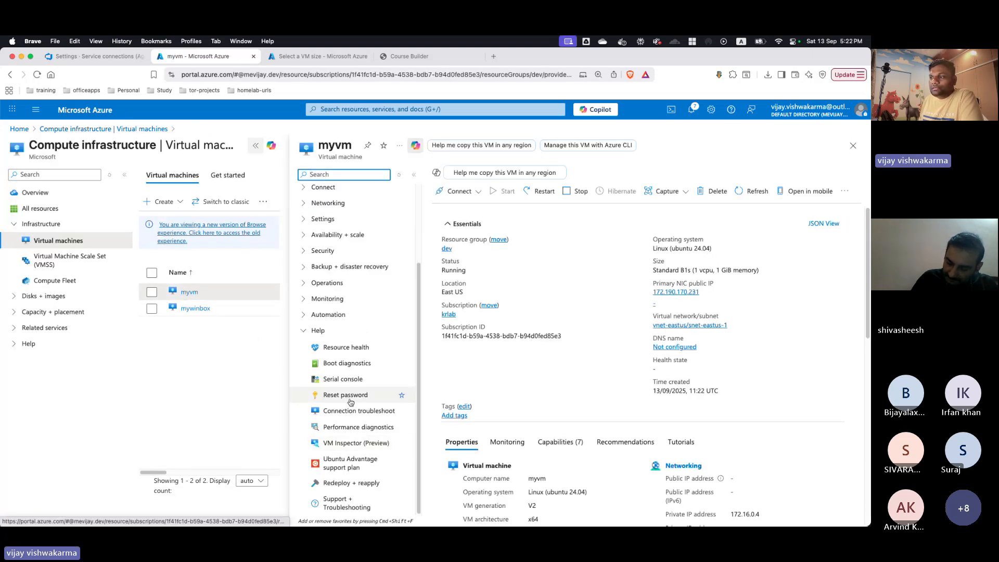
{"action": "left_click", "coordinate": [366, 396]}
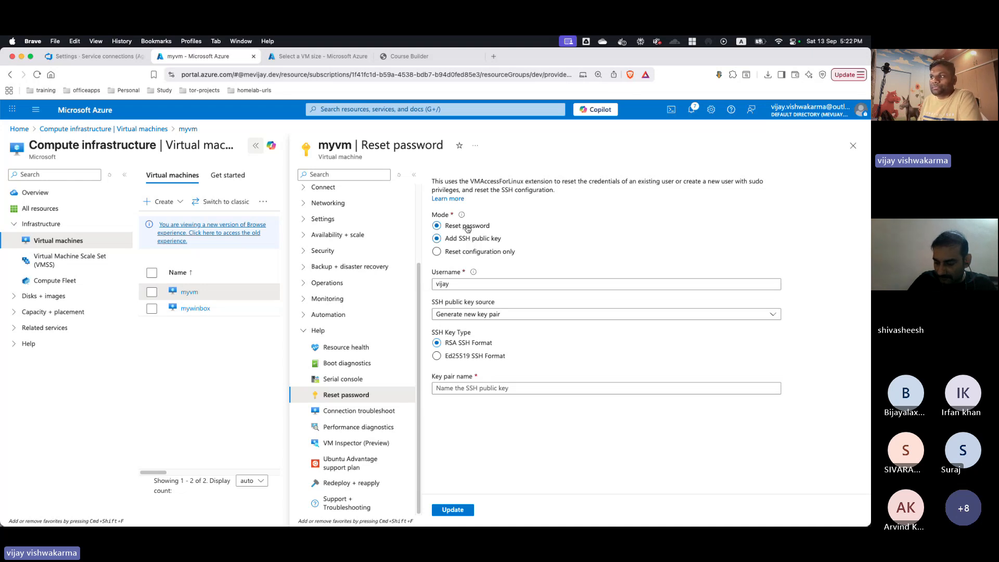
- Add the existing Azure-stored SSH public key mymackey to myvm's user account and apply the update
{"action": "left_click", "coordinate": [468, 227]}
{"action": "left_click", "coordinate": [471, 242]}
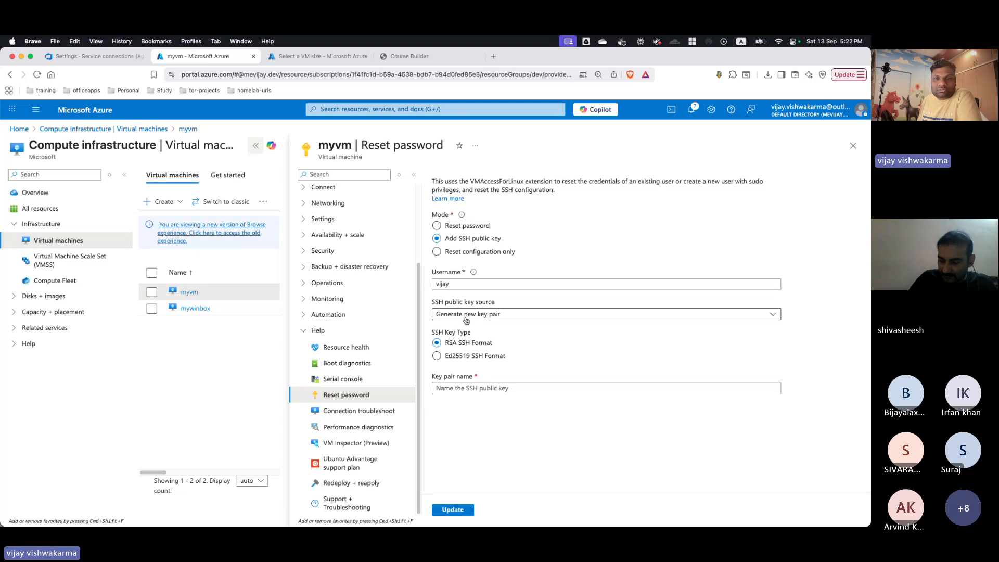
{"action": "left_click", "coordinate": [466, 318]}
{"action": "left_click", "coordinate": [533, 345]}
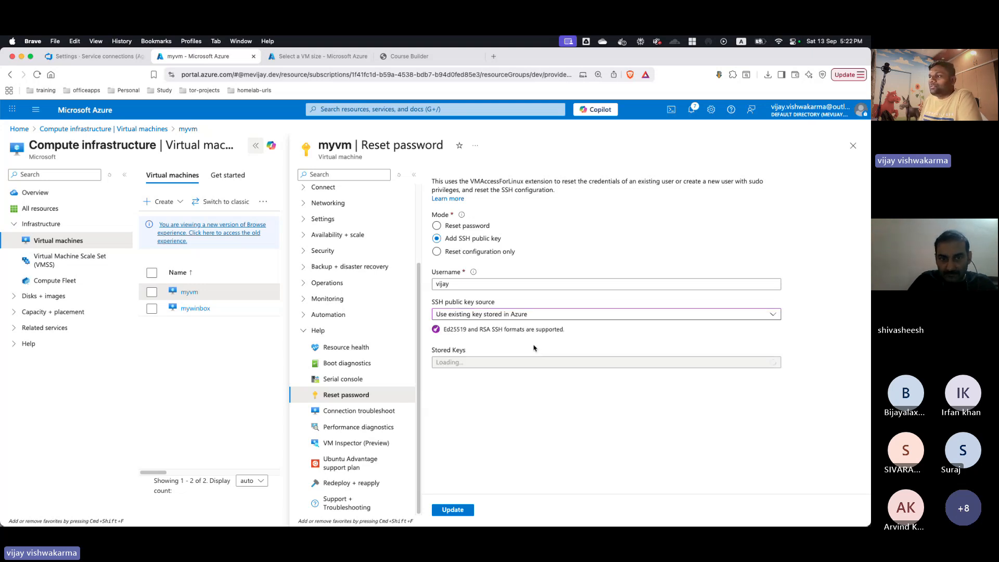
{"action": "left_click", "coordinate": [491, 364]}
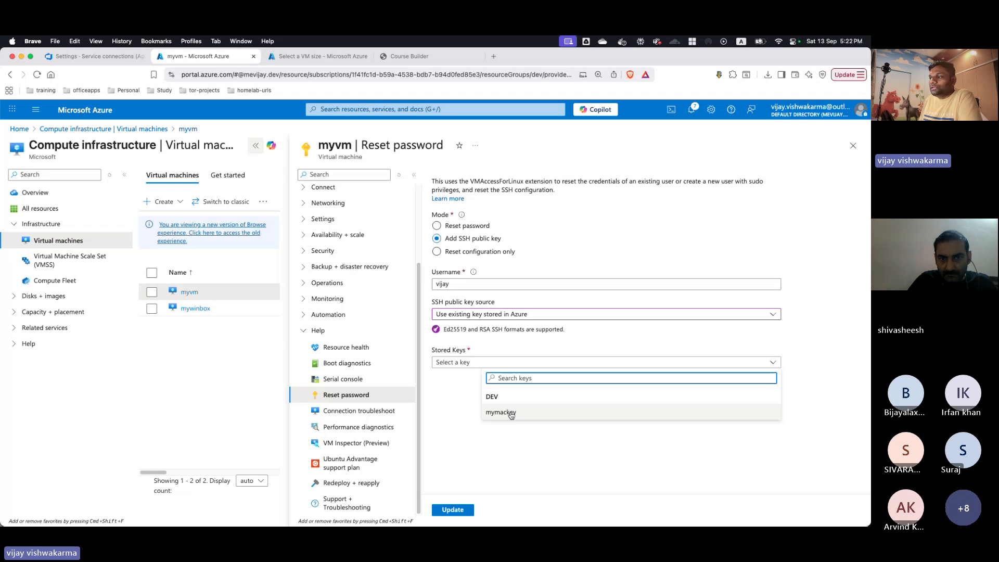
{"action": "left_click", "coordinate": [511, 414]}
{"action": "left_click", "coordinate": [460, 514]}
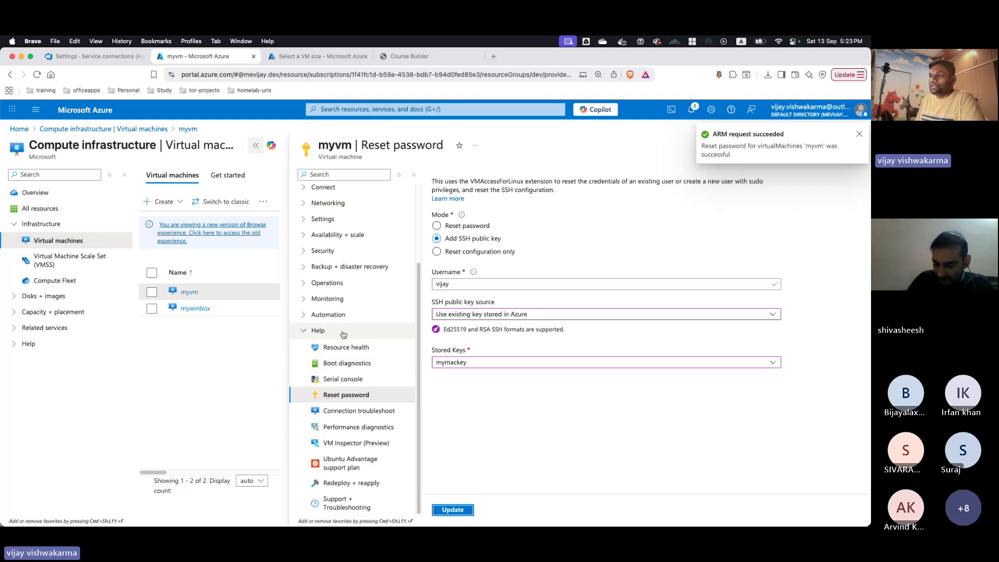
- Open myvm's boot diagnostics to examine its console screenshot
{"action": "left_click", "coordinate": [347, 363]}
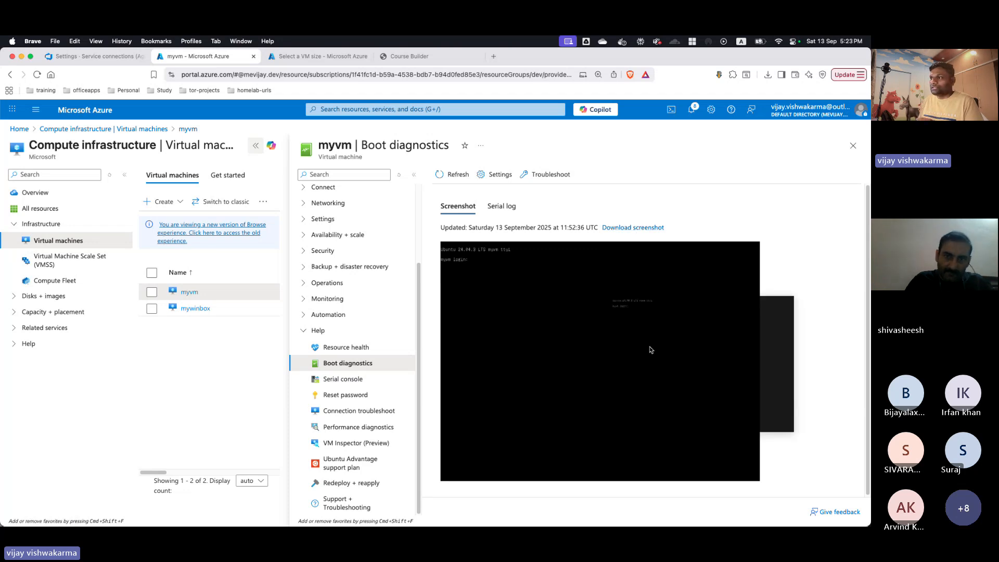
- Switch to mywinbox's boot diagnostics and examine its console screenshot and serial log
{"action": "left_click_drag", "start_coordinate": [509, 341], "coordinate": [514, 316]}
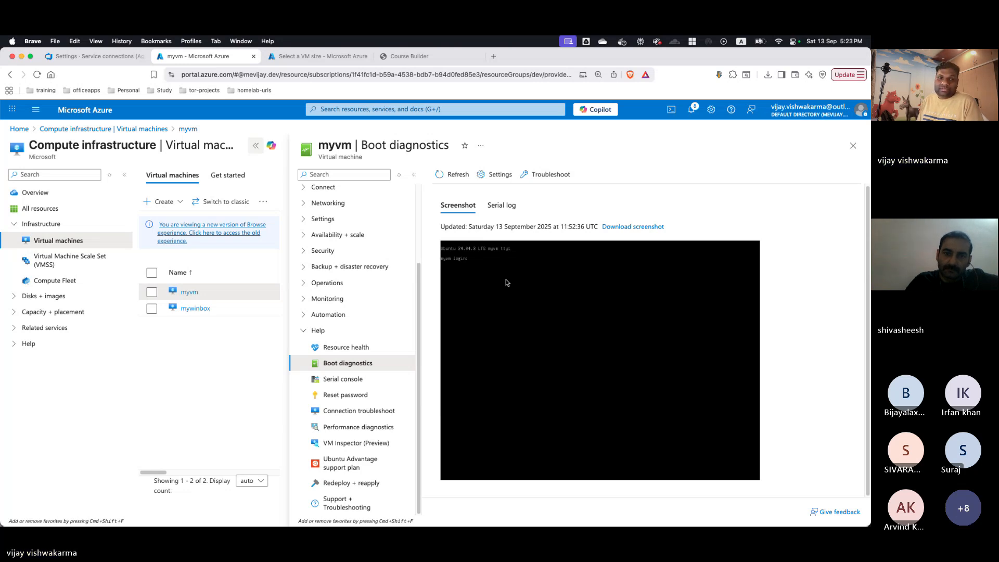
{"action": "left_click", "coordinate": [194, 308]}
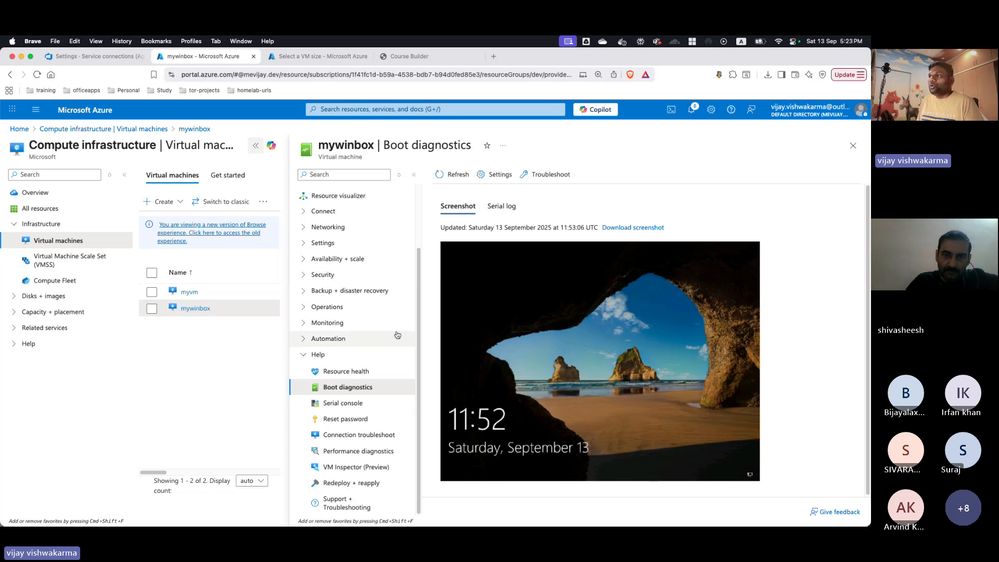
{"action": "left_click", "coordinate": [517, 205]}
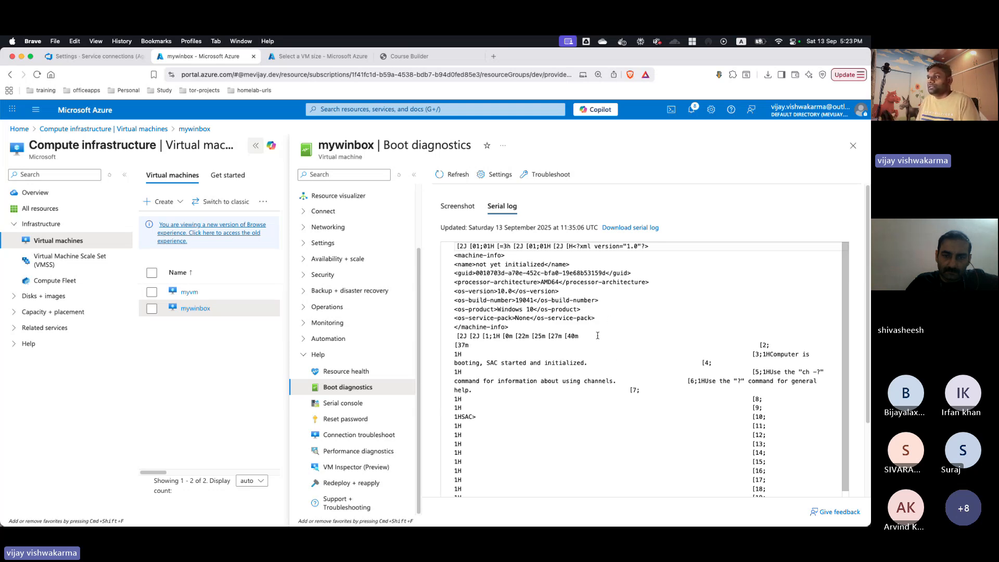
{"action": "scroll", "coordinate": [608, 392], "scroll_direction": "down", "scroll_amount": 5}
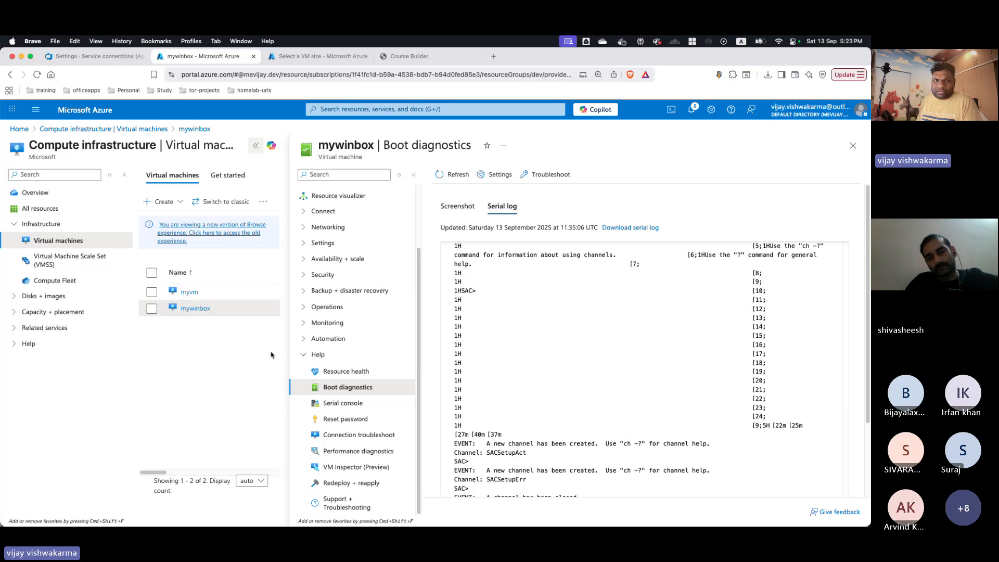
- Open myvm's boot diagnostics serial log and read through its boot messages down to the cloud-init entries
{"action": "left_click", "coordinate": [190, 293]}
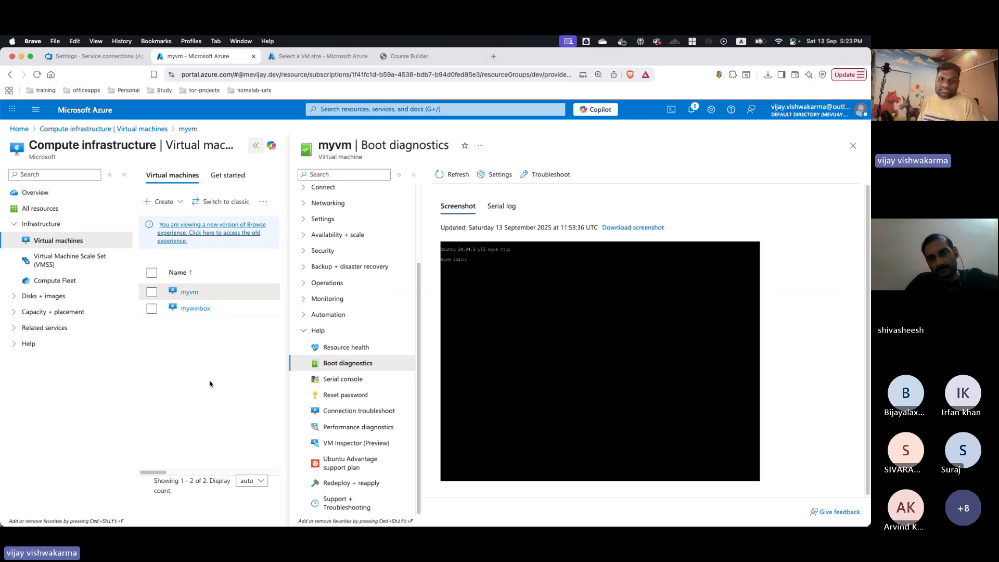
{"action": "left_click", "coordinate": [508, 207]}
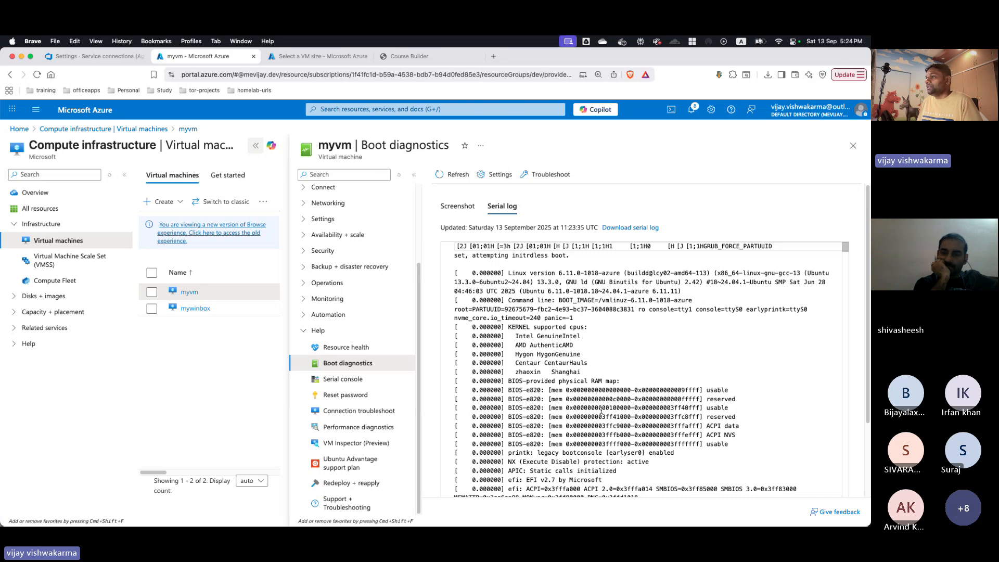
{"action": "scroll", "coordinate": [601, 411], "scroll_direction": "down", "scroll_amount": 10}
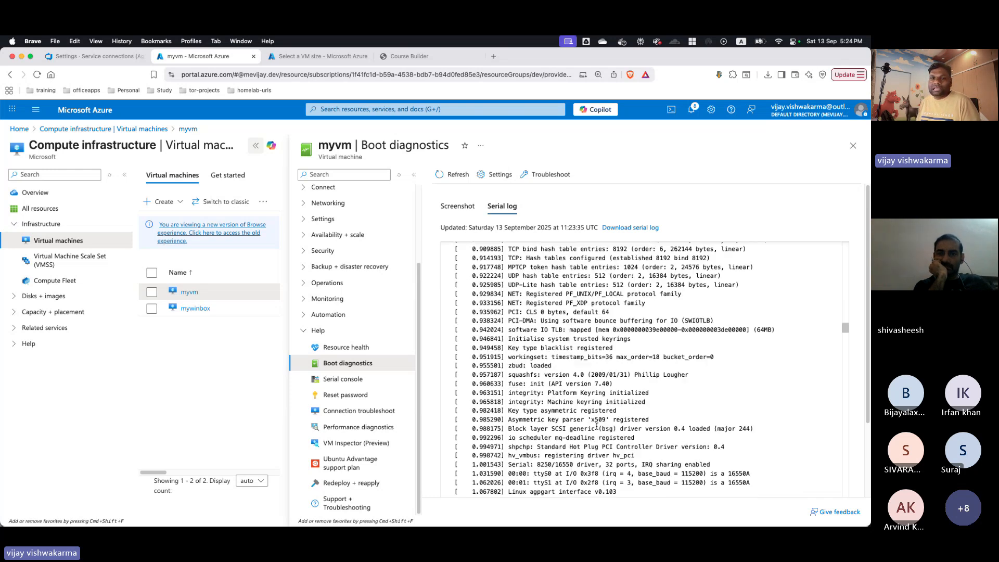
{"action": "scroll", "coordinate": [596, 426], "scroll_direction": "down", "scroll_amount": 15}
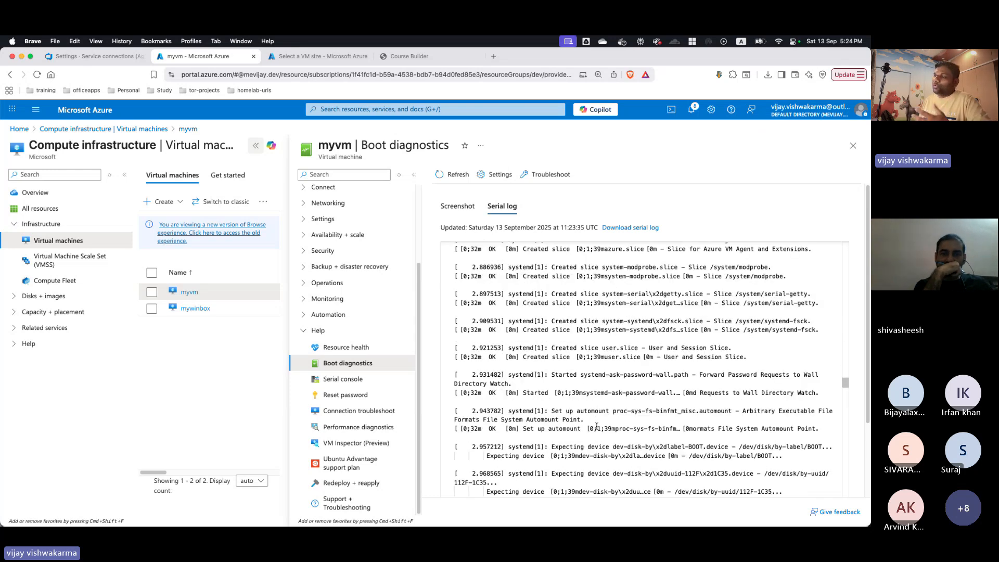
{"action": "scroll", "coordinate": [596, 426], "scroll_direction": "down", "scroll_amount": 20}
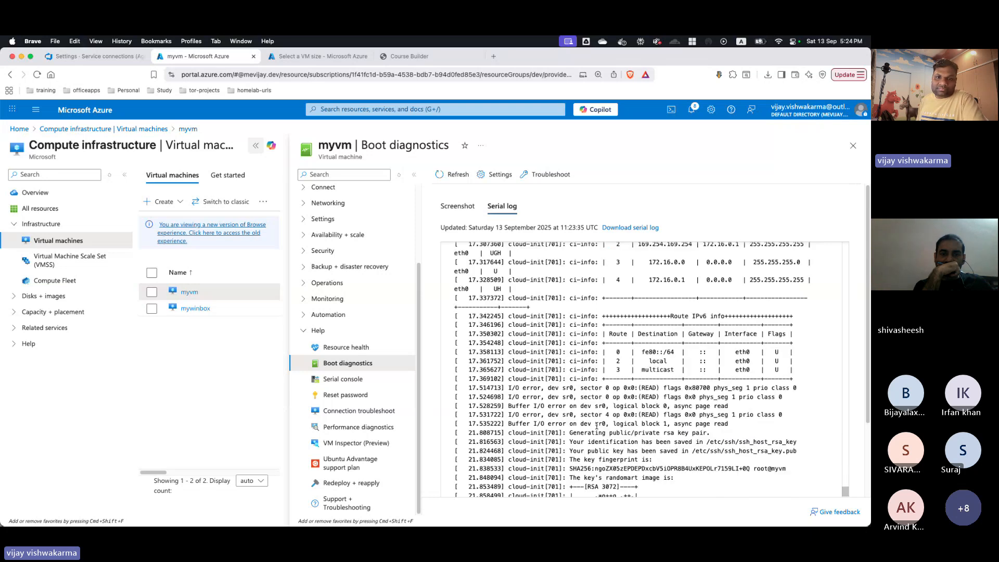
{"action": "scroll", "coordinate": [597, 425], "scroll_direction": "down", "scroll_amount": 15}
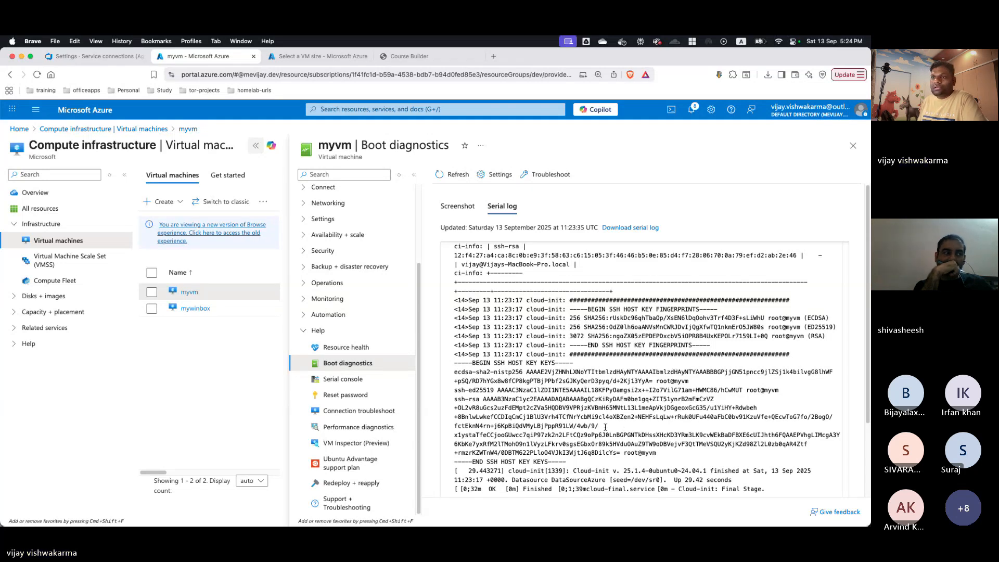
- Open myvm's serial console, bring up the login prompt and try a login with blank credentials
{"action": "left_click", "coordinate": [342, 380]}
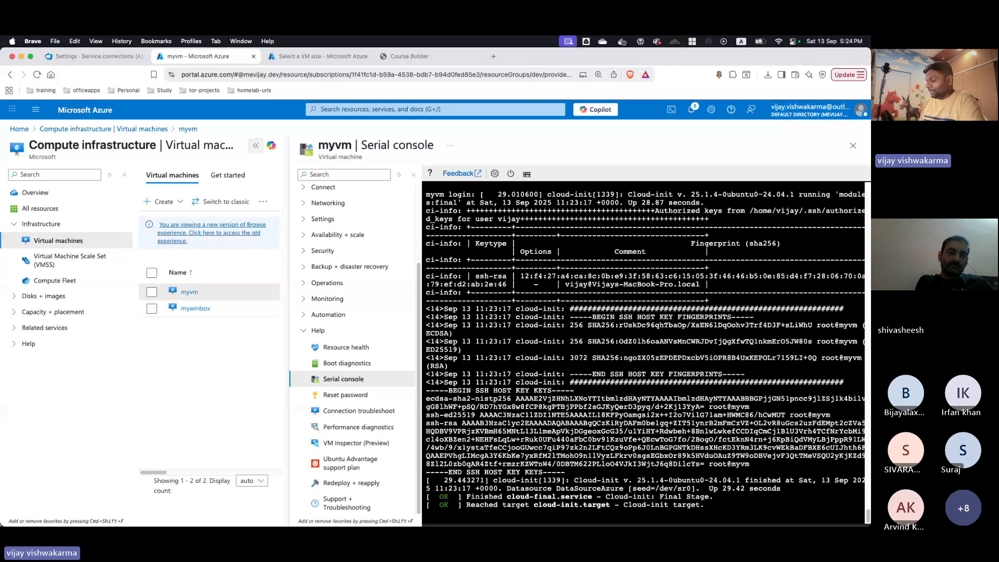
{"action": "key", "text": "Return"}
{"action": "key", "text": "Return"}
{"action": "key", "text": "Return"}
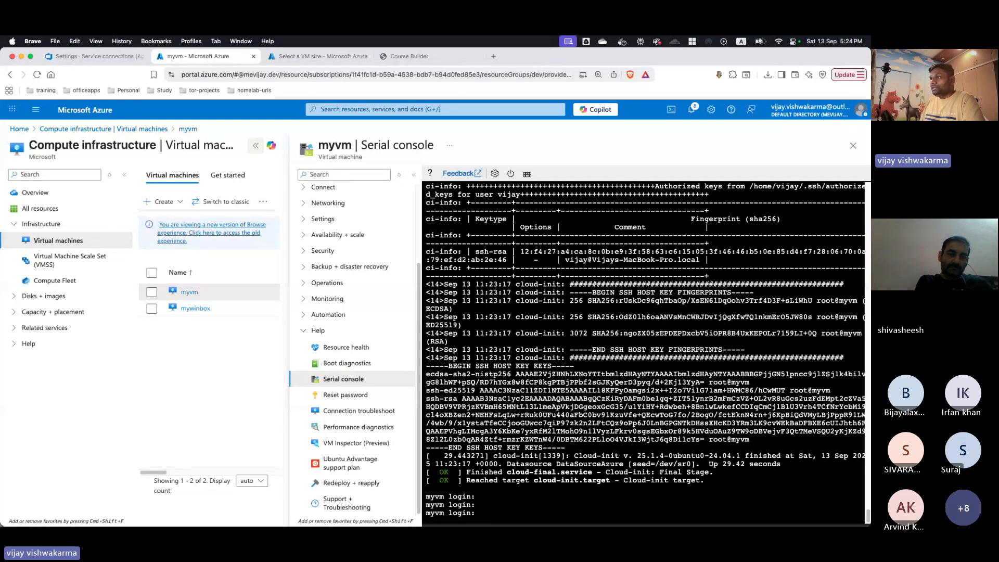
{"action": "key", "text": "Return"}
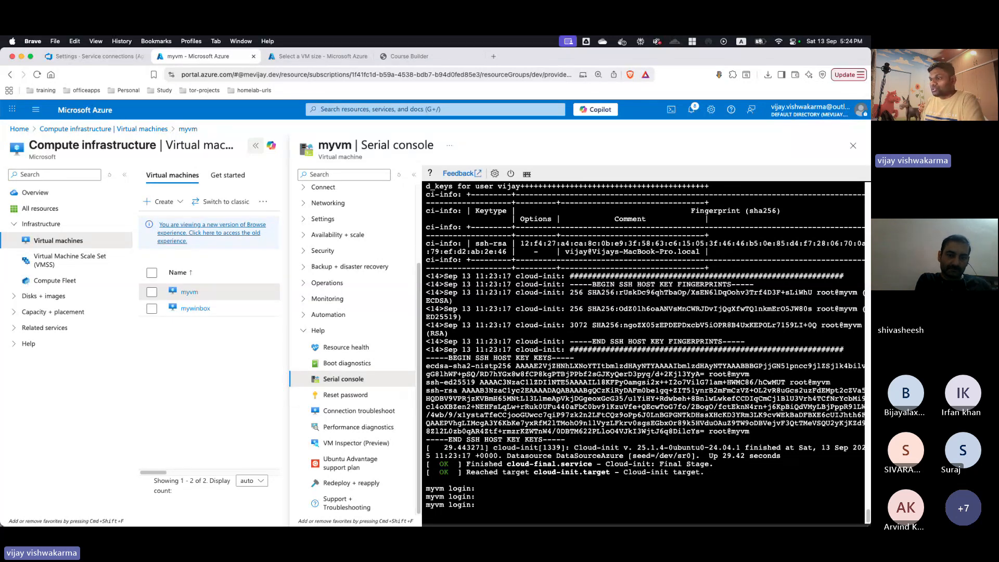
{"action": "key", "text": "Return"}
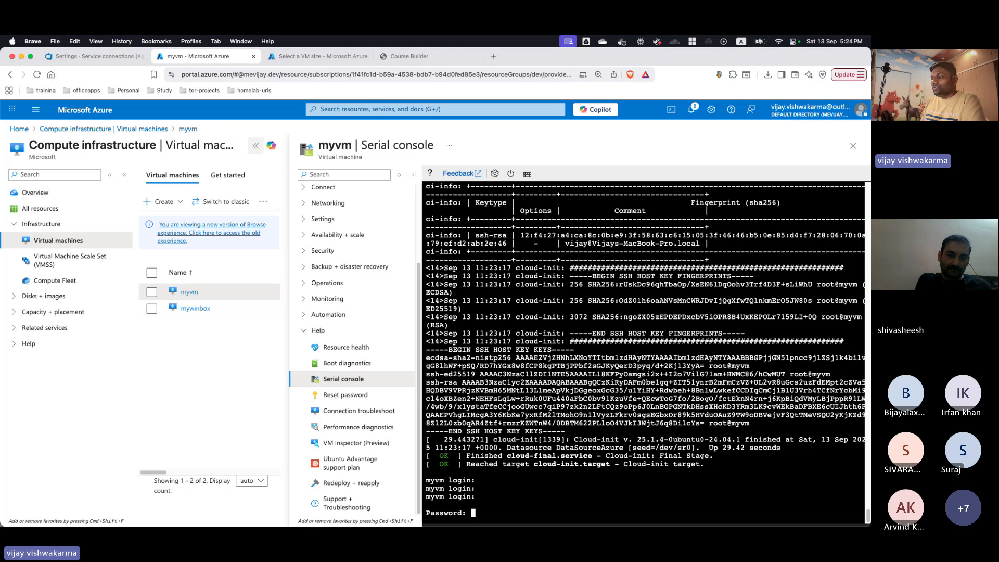
{"action": "key", "text": "Return"}
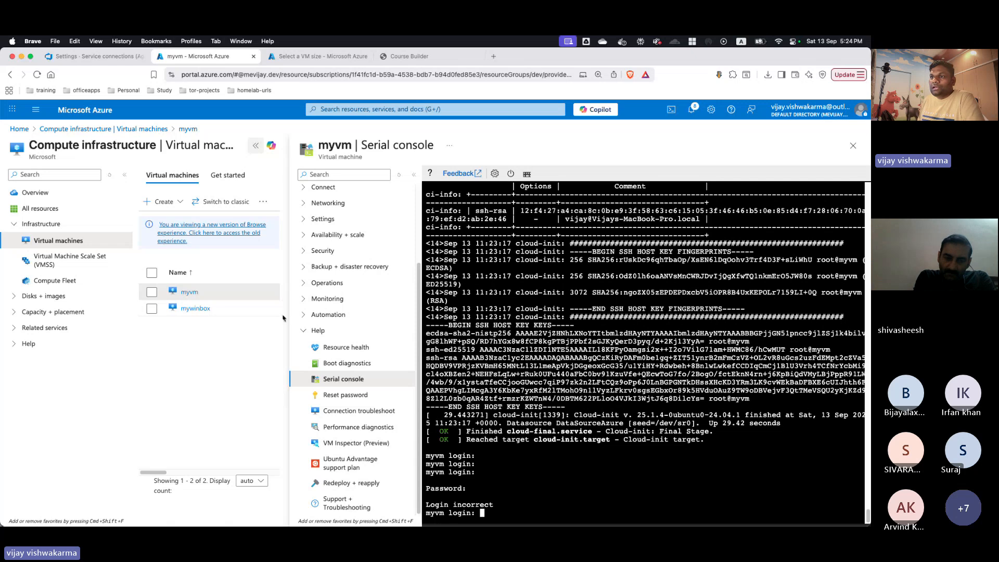
- Open mywinbox's serial console and list the available SAC commands with ?
{"action": "left_click", "coordinate": [192, 309]}
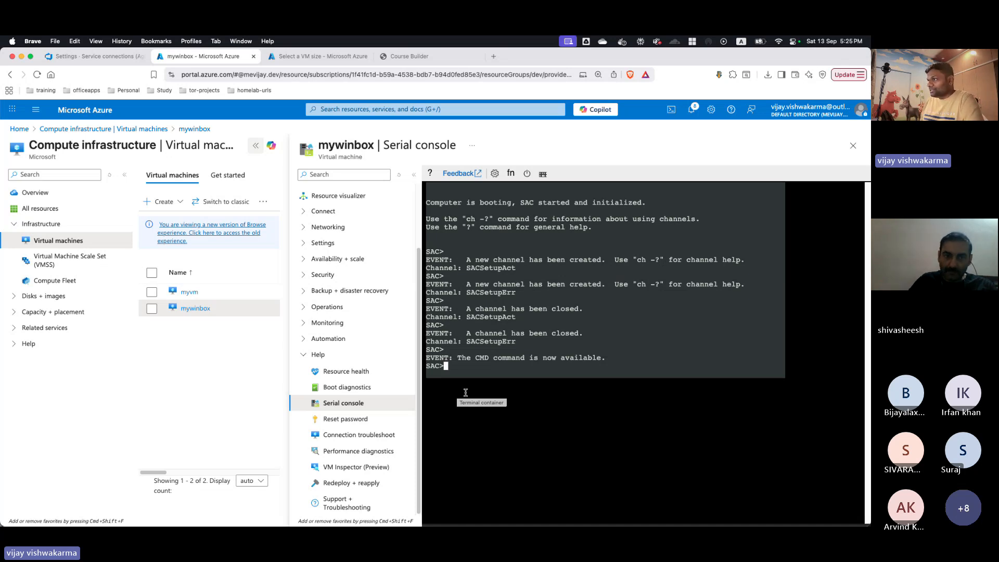
{"action": "type", "text": "?"}
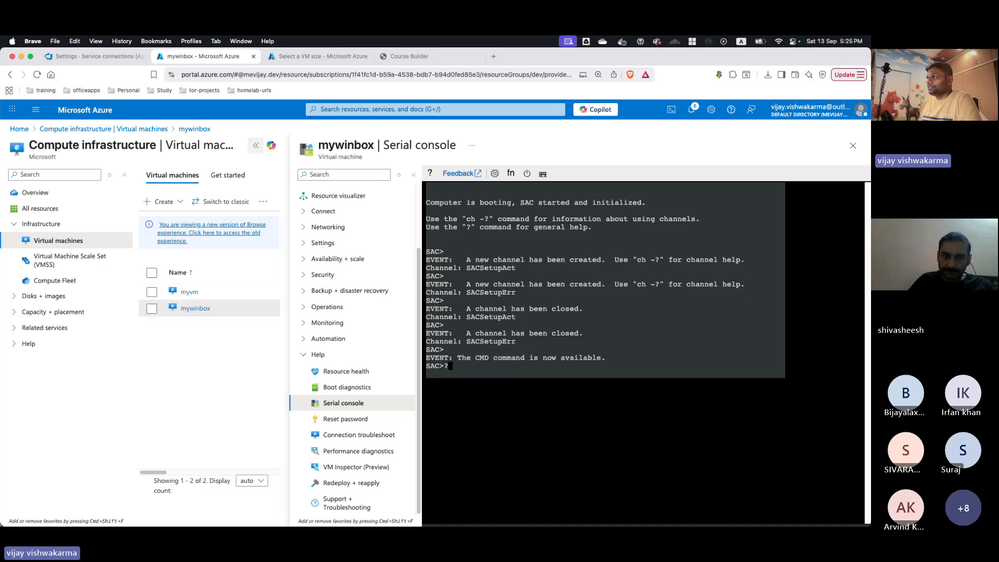
{"action": "key", "text": "Return"}
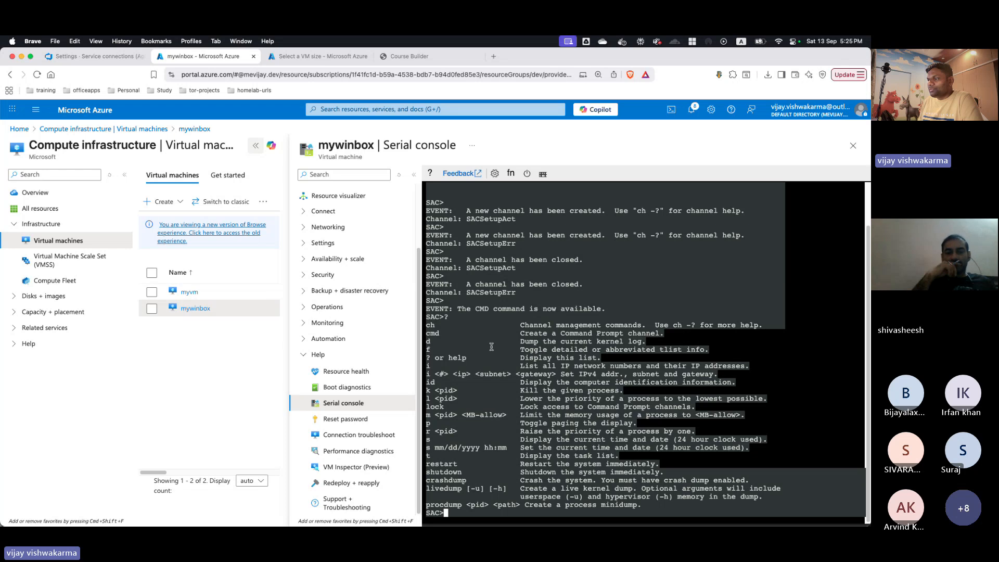
- Create a Command Prompt channel with cmd in mywinbox's SAC console and try to get channel help with "ch ?"
{"action": "type", "text": "cmd"}
{"action": "key", "text": "Return"}
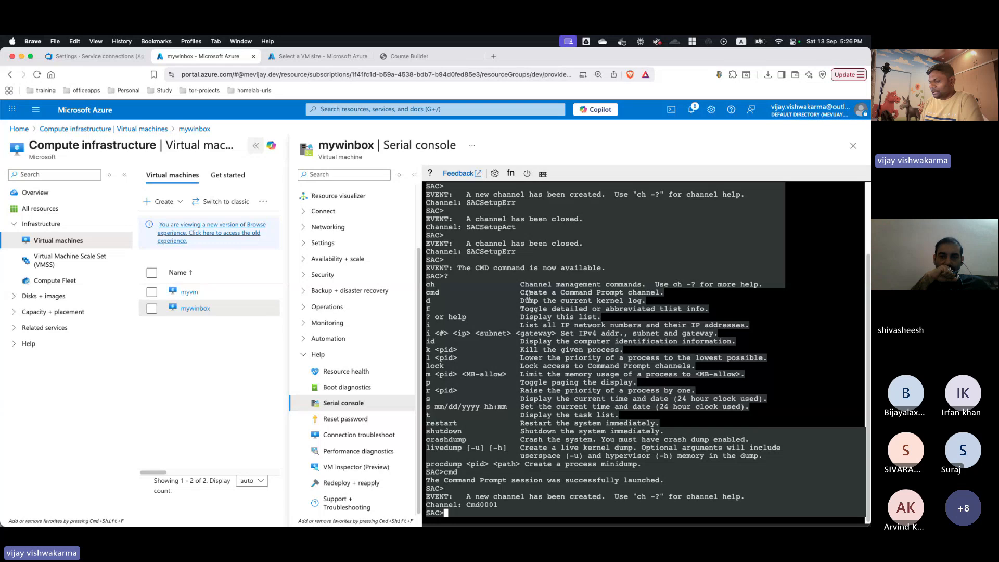
{"action": "type", "text": "ch"}
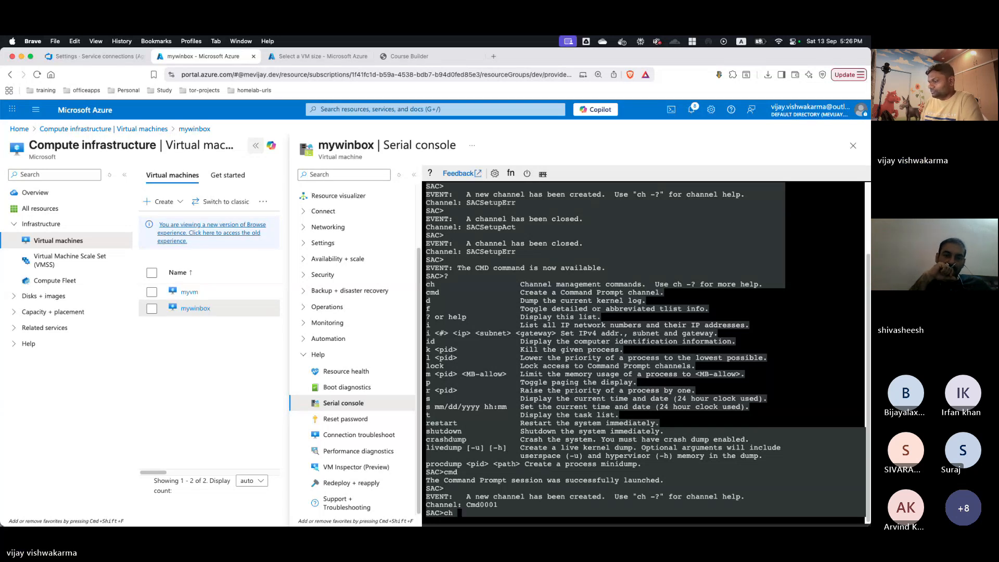
{"action": "type", "text": " ?"}
{"action": "key", "text": "Return"}
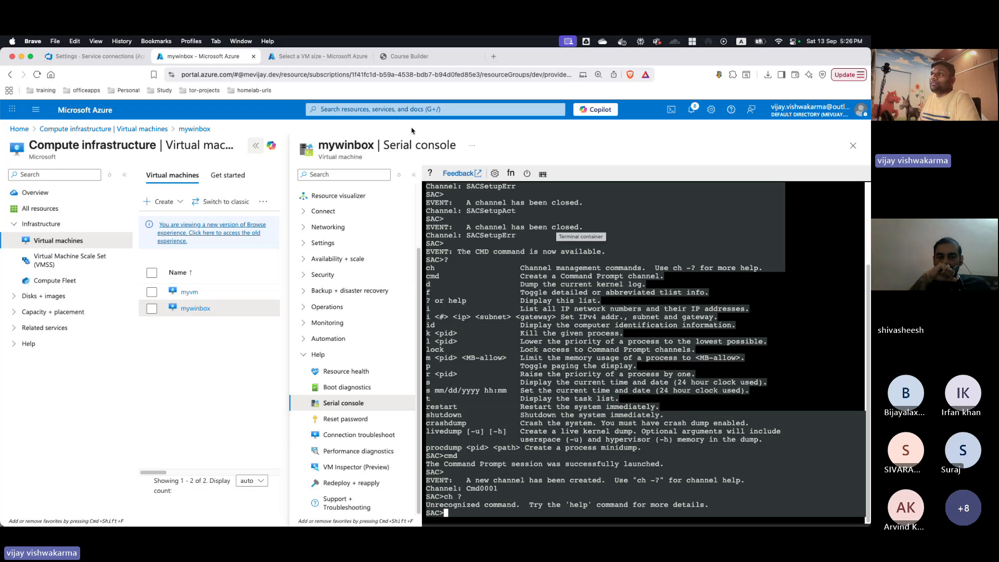
- Search the web for "SAC recovery azure vm" in a new browser tab and open the Microsoft Learn article on Azure Serial Console for Windows
{"action": "left_click", "coordinate": [494, 56]}
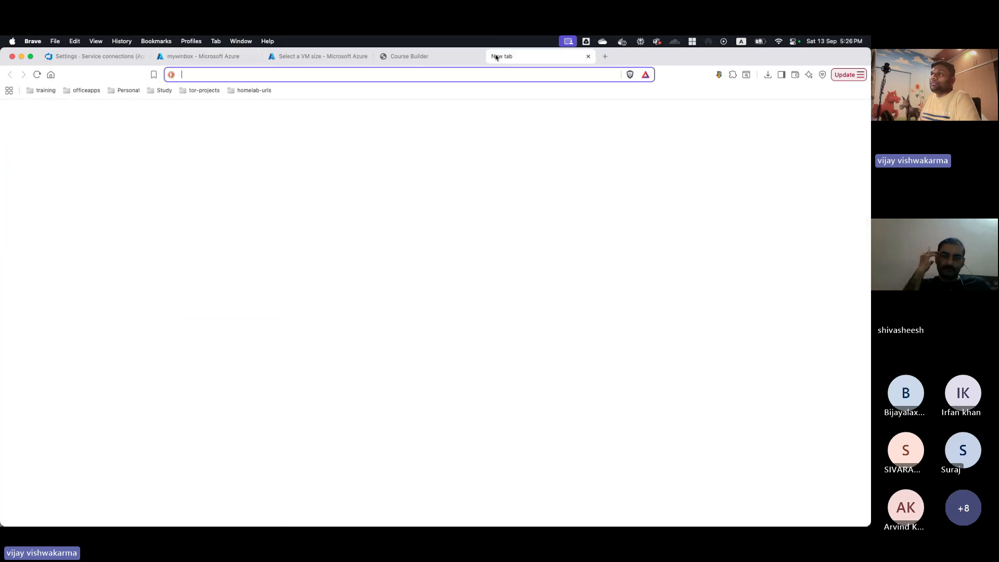
{"action": "type", "text": "S"}
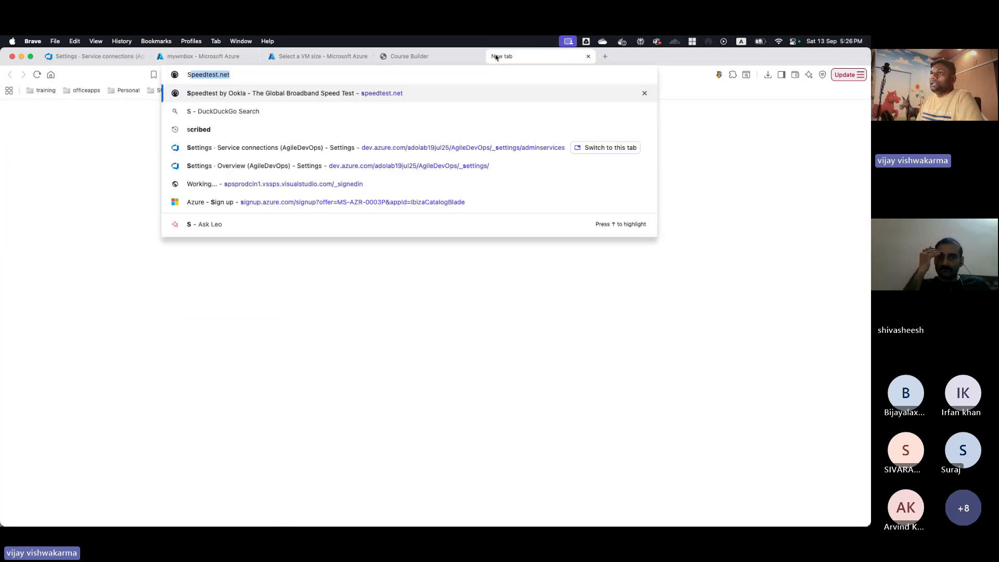
{"action": "type", "text": "AC reco"}
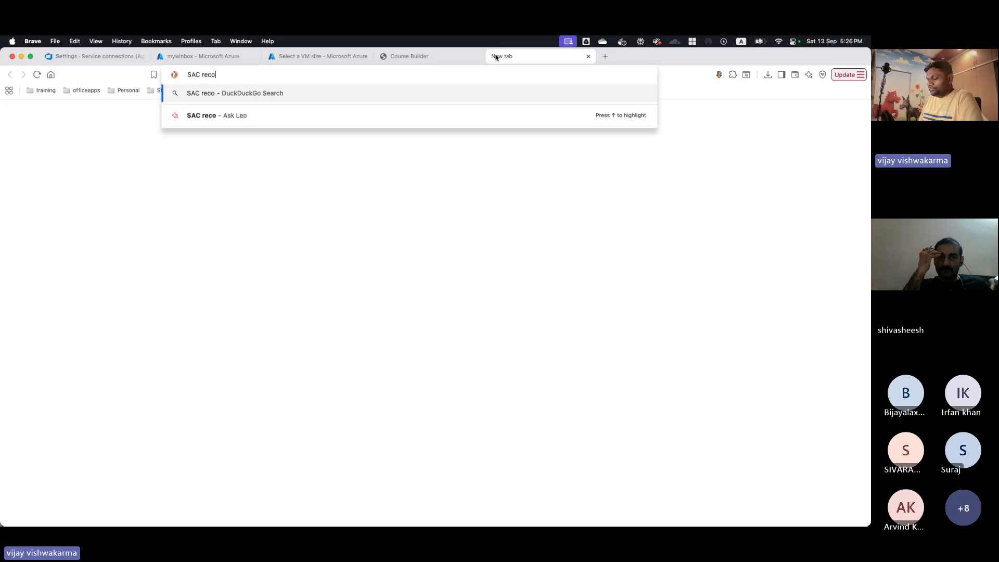
{"action": "type", "text": "very azure vm"}
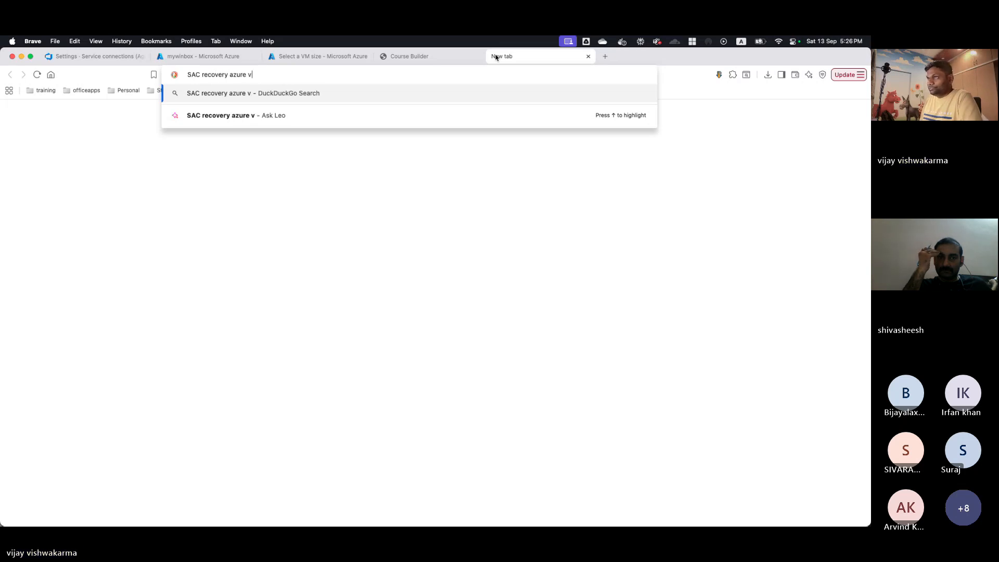
{"action": "key", "text": "Return"}
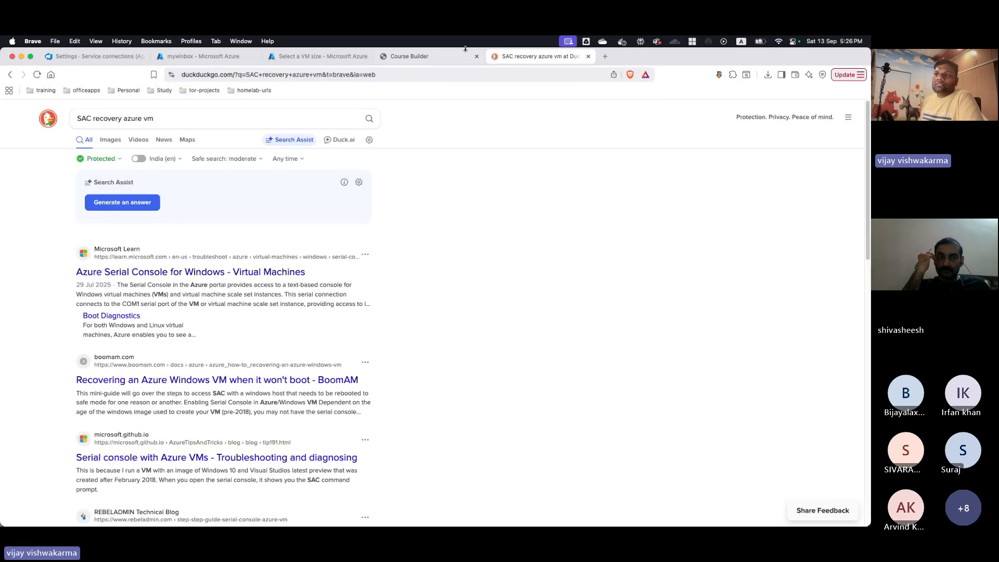
{"action": "left_click", "coordinate": [201, 273]}
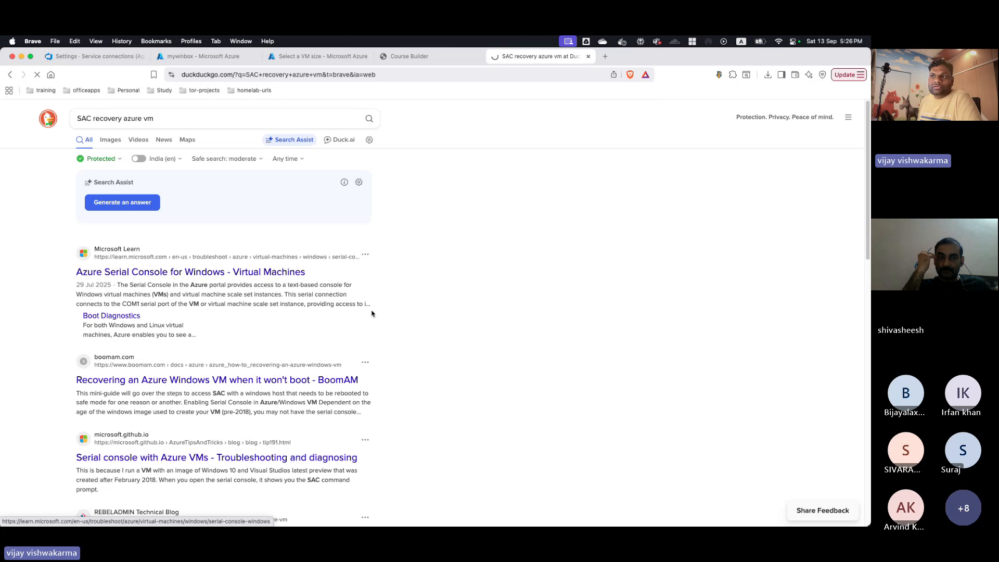
- Read the article's sections on enabling SAC, using CMD or PowerShell and Serial Console security, and return to the Azure VM size page
{"action": "scroll", "coordinate": [389, 353], "scroll_direction": "down", "scroll_amount": 15}
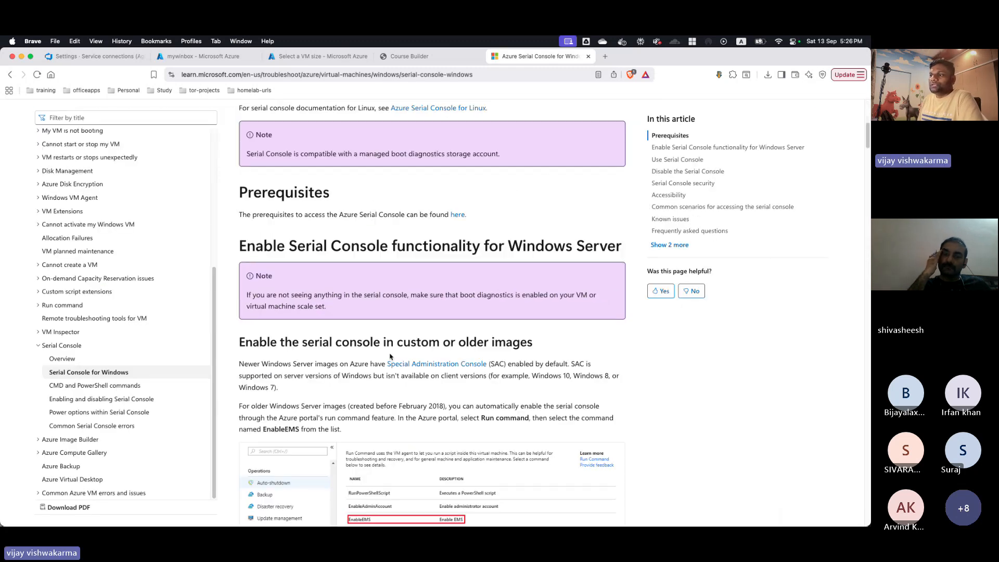
{"action": "scroll", "coordinate": [364, 322], "scroll_direction": "down", "scroll_amount": 5}
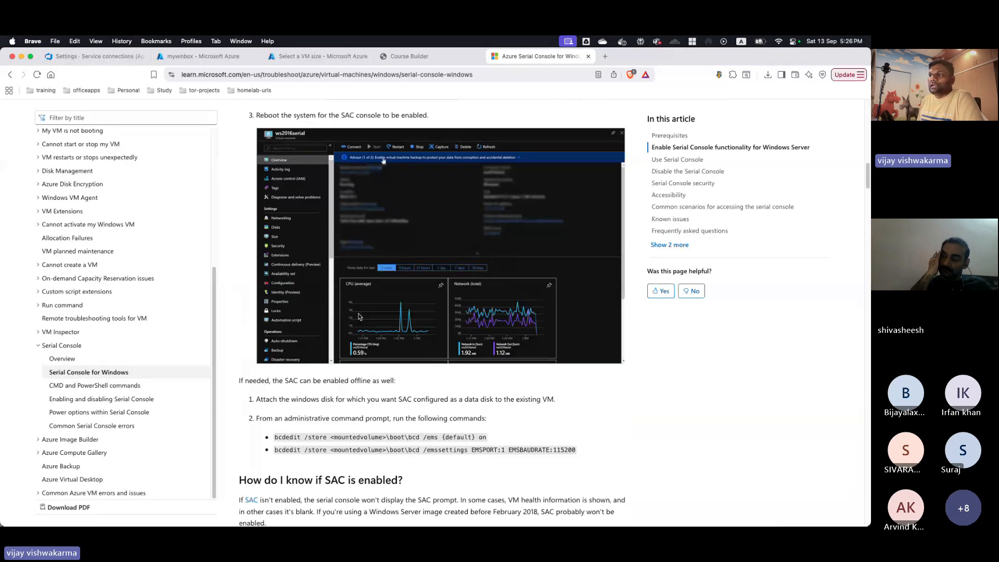
{"action": "scroll", "coordinate": [343, 330], "scroll_direction": "down", "scroll_amount": 5}
{"action": "scroll", "coordinate": [335, 335], "scroll_direction": "down", "scroll_amount": 6}
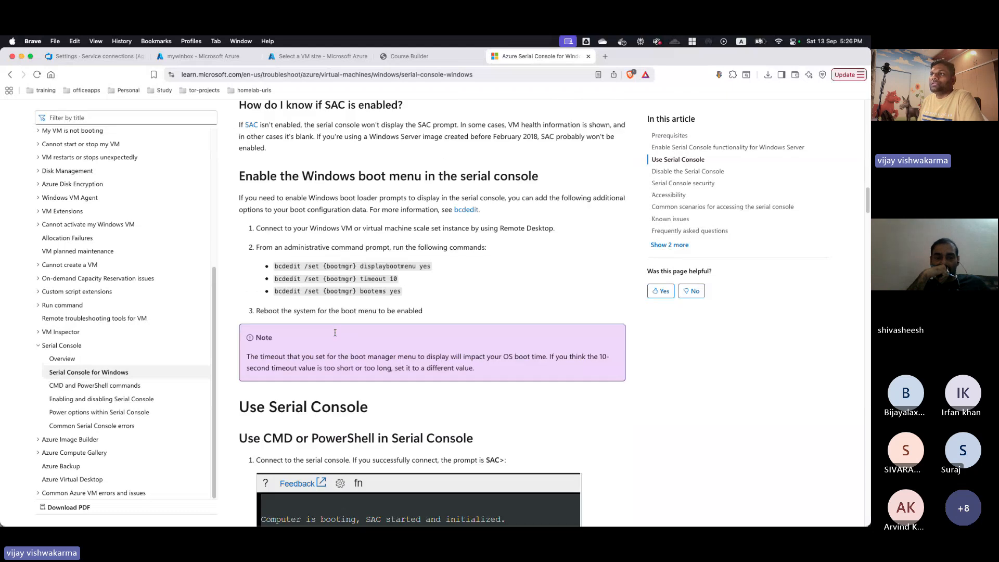
{"action": "scroll", "coordinate": [326, 335], "scroll_direction": "down", "scroll_amount": 1}
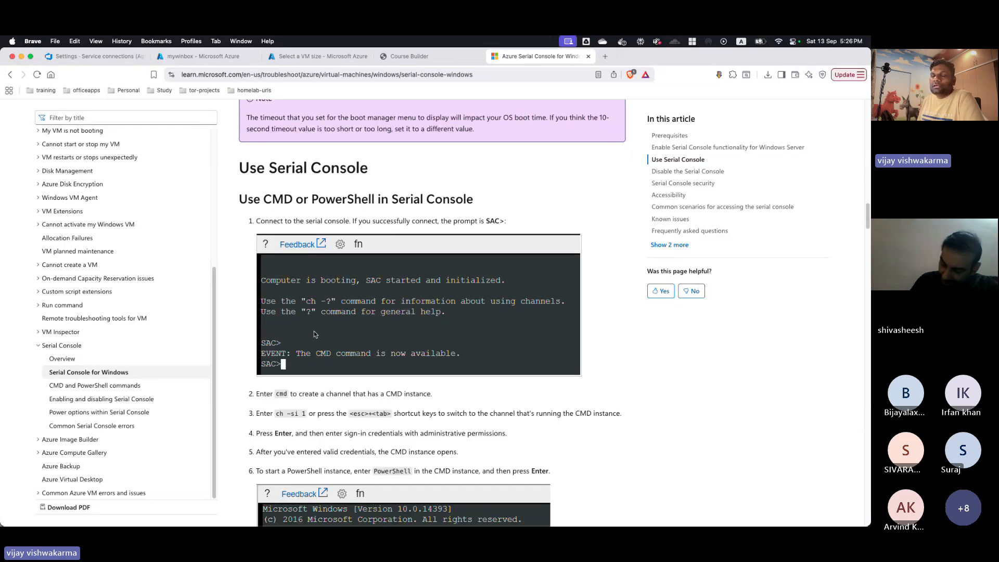
{"action": "scroll", "coordinate": [304, 299], "scroll_direction": "down", "scroll_amount": 4}
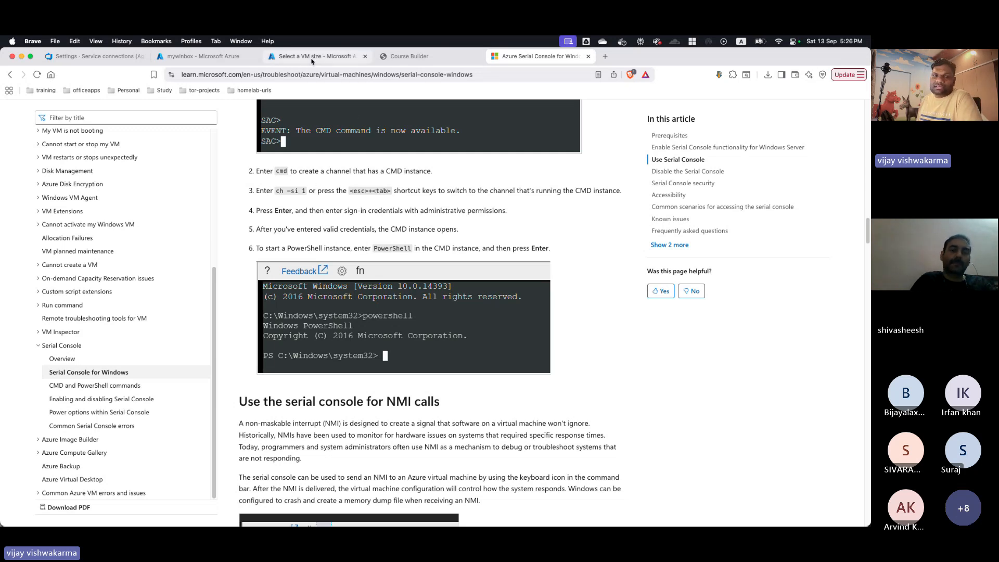
{"action": "scroll", "coordinate": [336, 325], "scroll_direction": "down", "scroll_amount": 15}
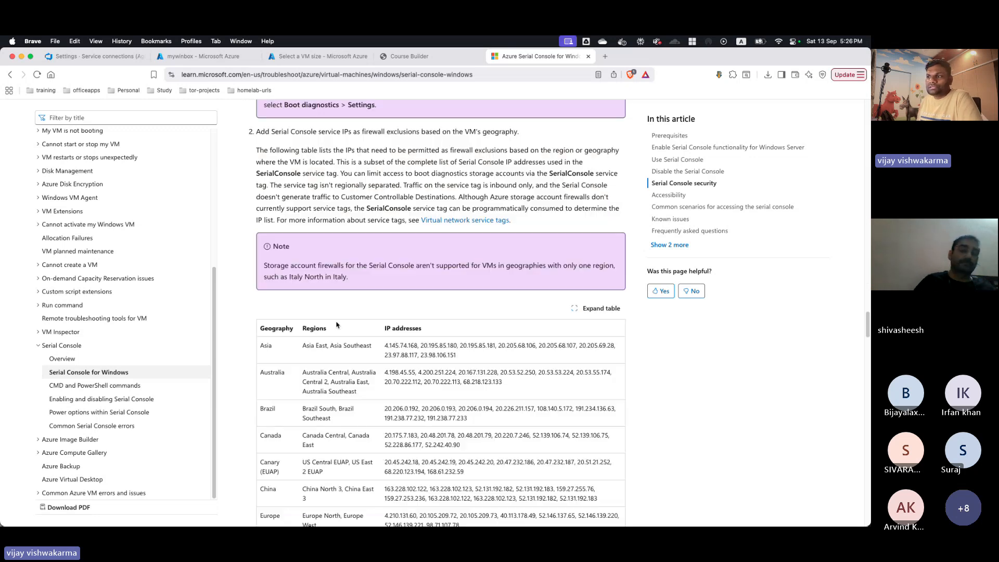
{"action": "scroll", "coordinate": [338, 320], "scroll_direction": "up", "scroll_amount": 8}
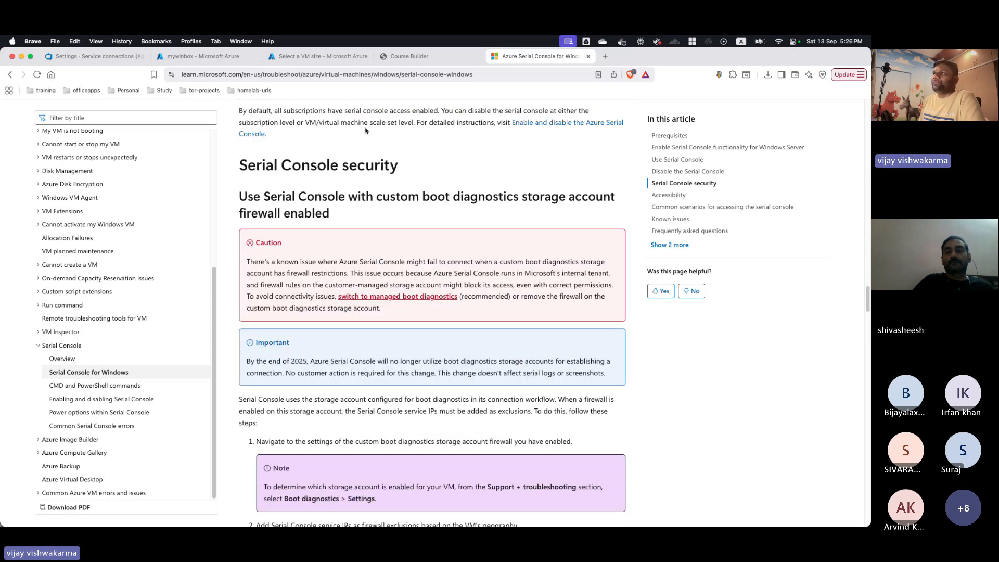
{"action": "left_click", "coordinate": [323, 57]}
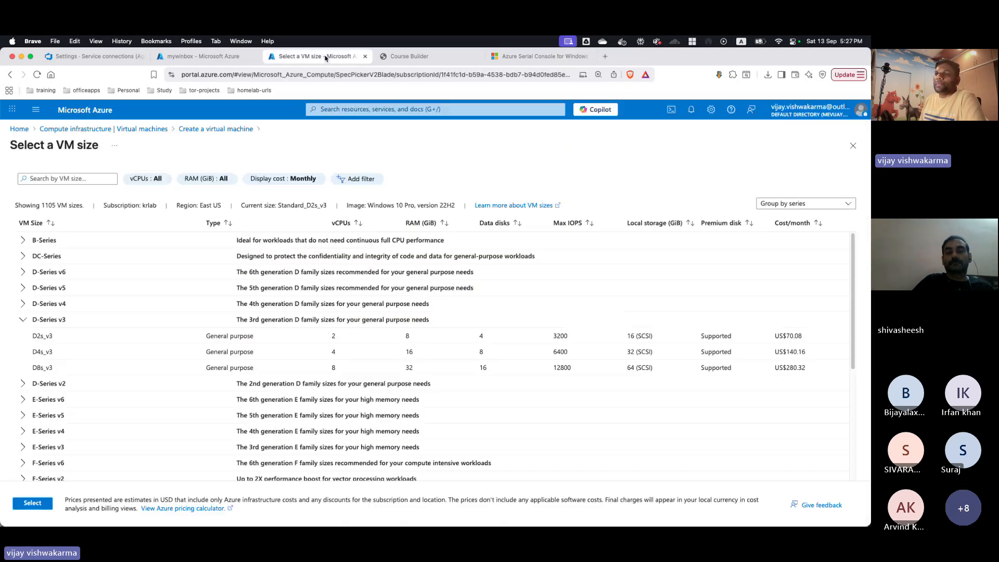
- Return to the mywinbox page, view its resource health and open its Connection troubleshoot tool
{"action": "left_click", "coordinate": [240, 56]}
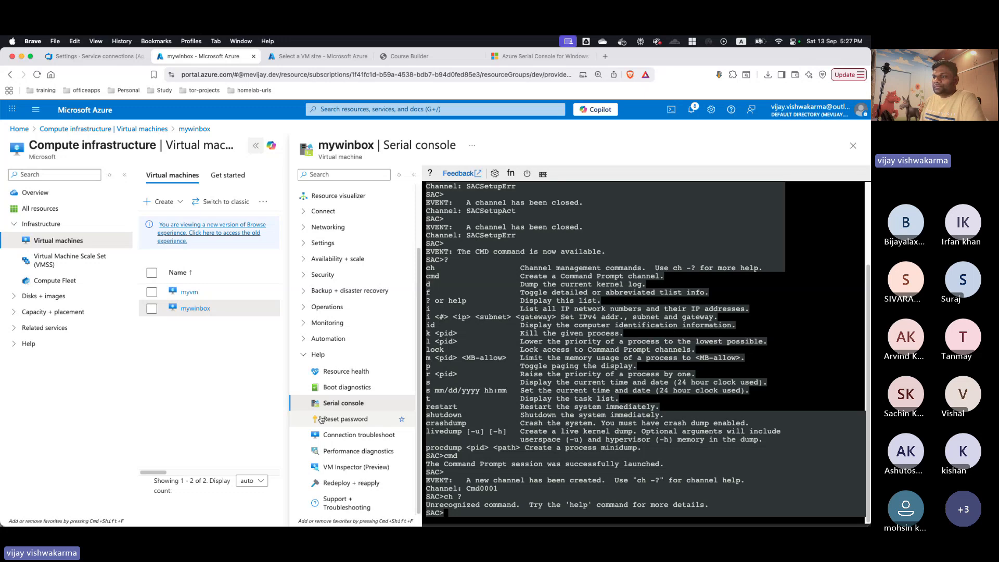
{"action": "left_click", "coordinate": [360, 369]}
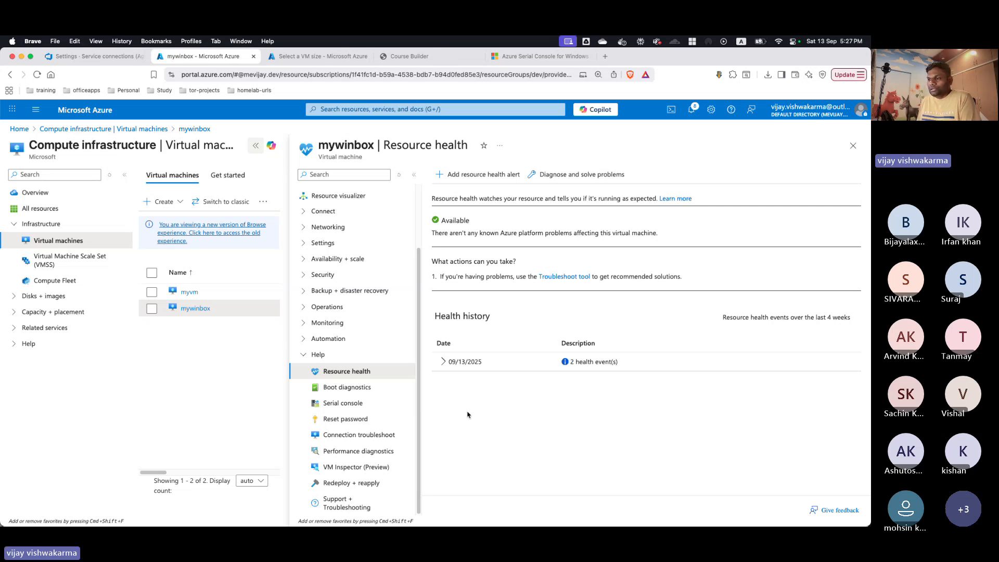
{"action": "left_click", "coordinate": [359, 435]}
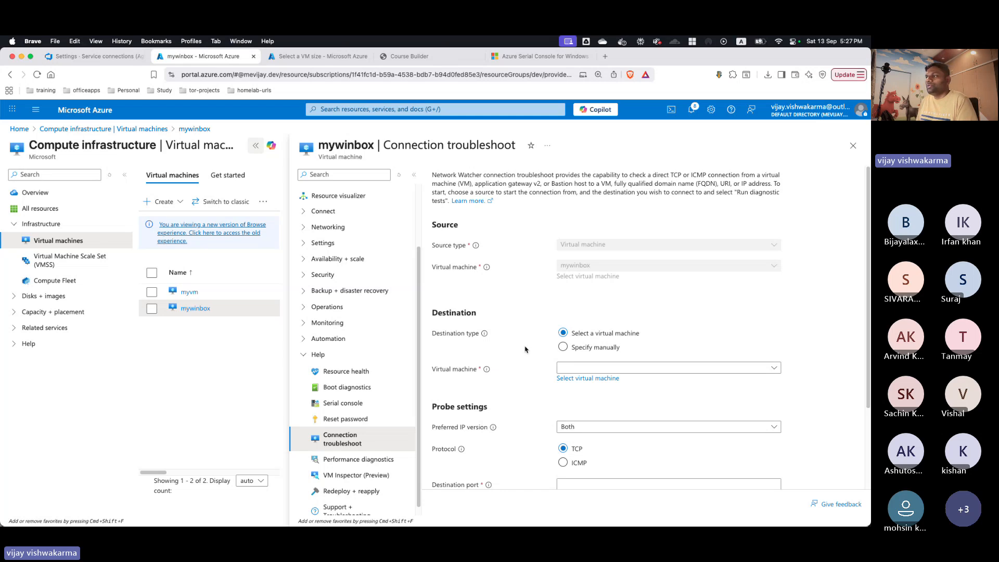
- Choose a manually specified destination for mywinbox's connection test and examine the address, probe, port and diagnostic test settings
{"action": "left_click", "coordinate": [563, 347]}
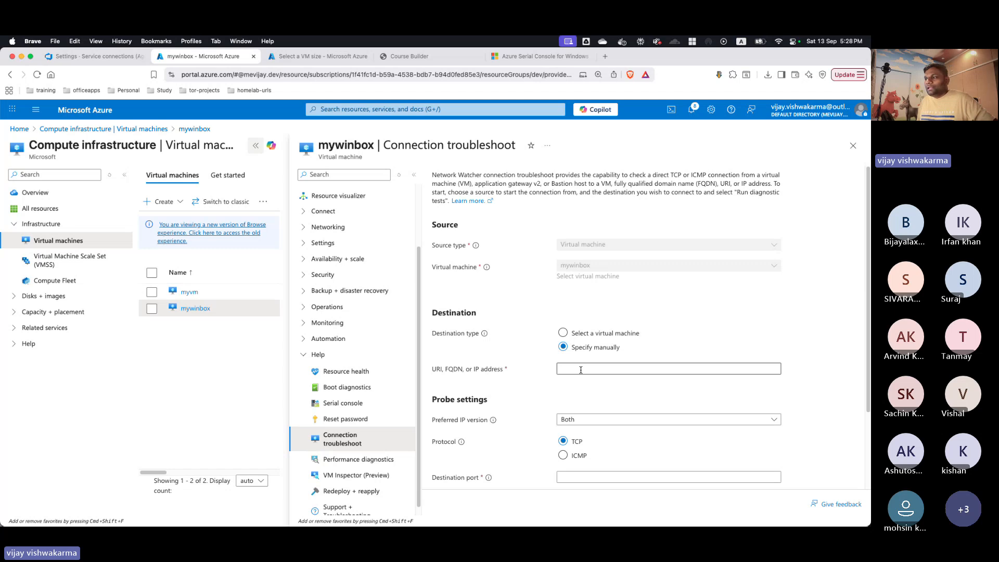
{"action": "left_click", "coordinate": [580, 370]}
{"action": "type", "text": "10"}
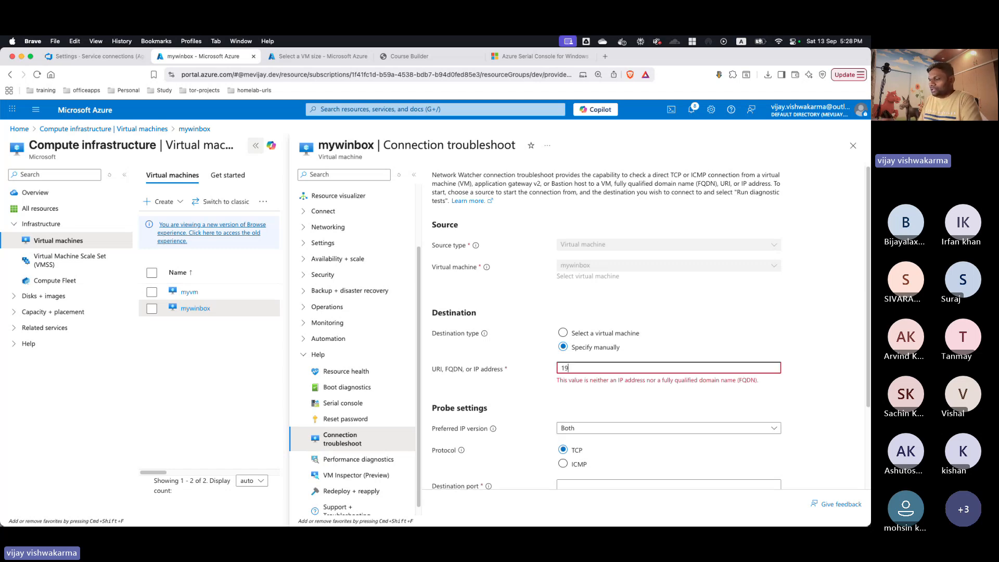
{"action": "key", "text": "BackSpace"}
{"action": "key", "text": "BackSpace"}
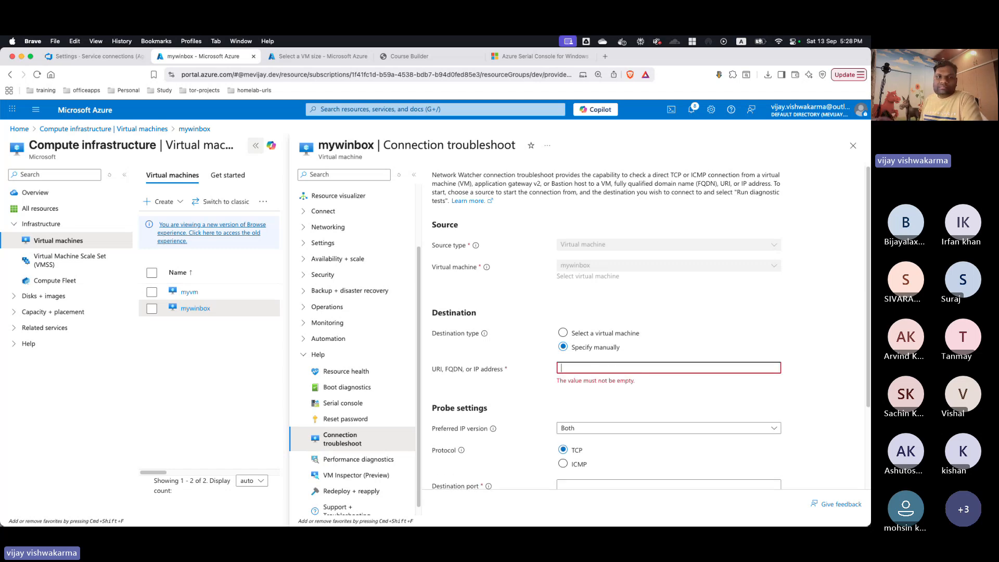
{"action": "scroll", "coordinate": [565, 405], "scroll_direction": "down", "scroll_amount": 3}
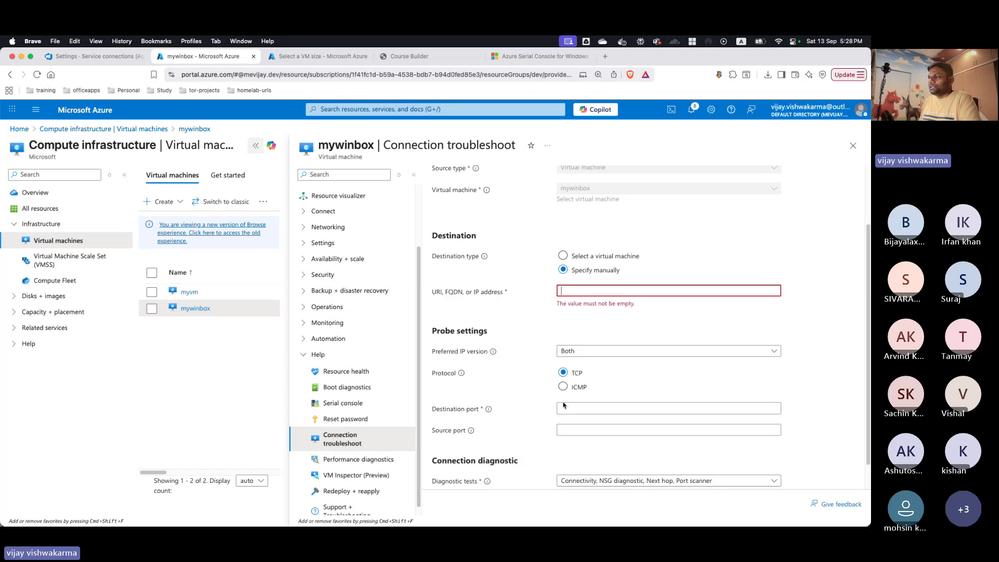
{"action": "scroll", "coordinate": [565, 403], "scroll_direction": "down", "scroll_amount": 1}
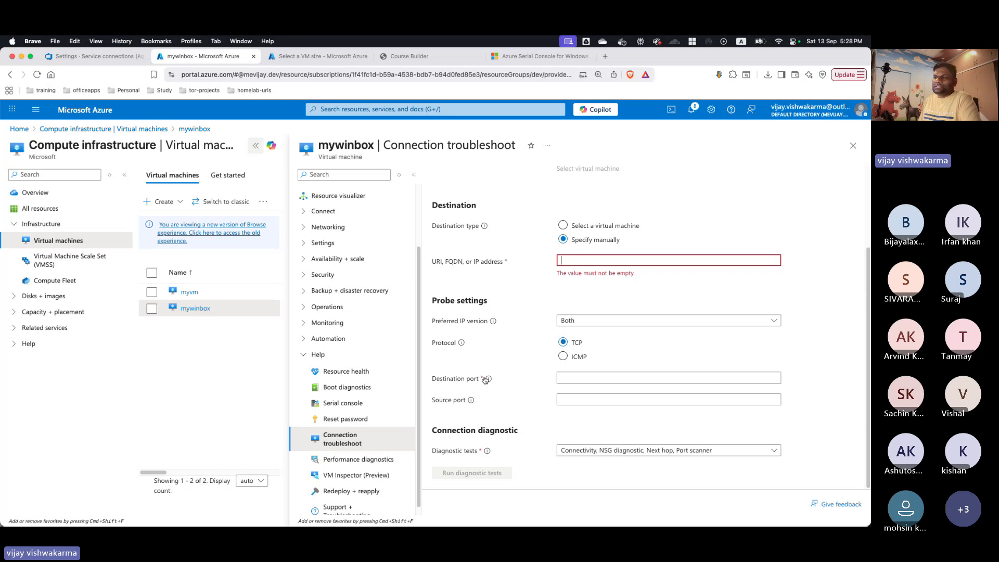
{"action": "mouse_move", "coordinate": [486, 379]}
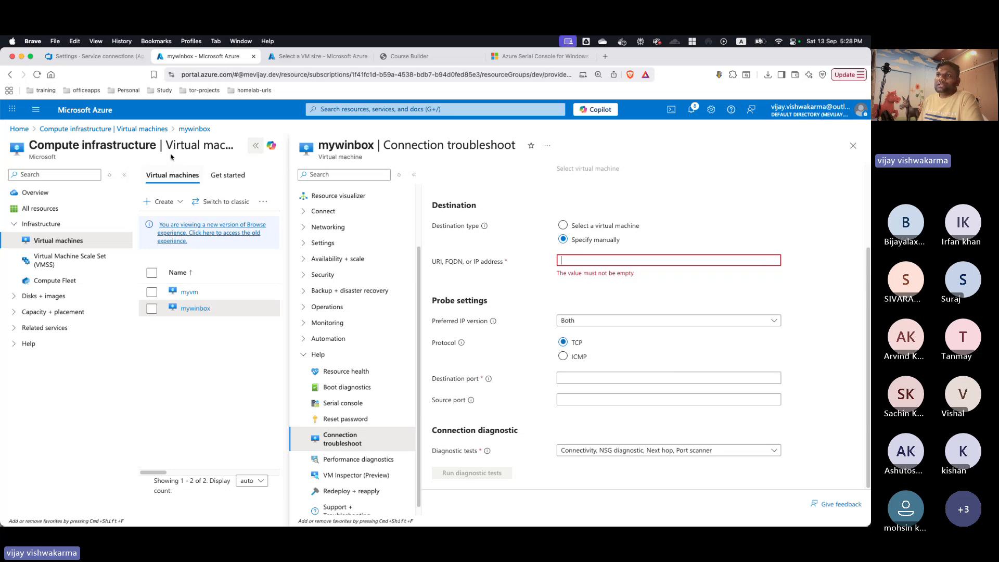
- Return to the virtual machines list and open the form for creating a new virtual machine
{"action": "left_click", "coordinate": [156, 129]}
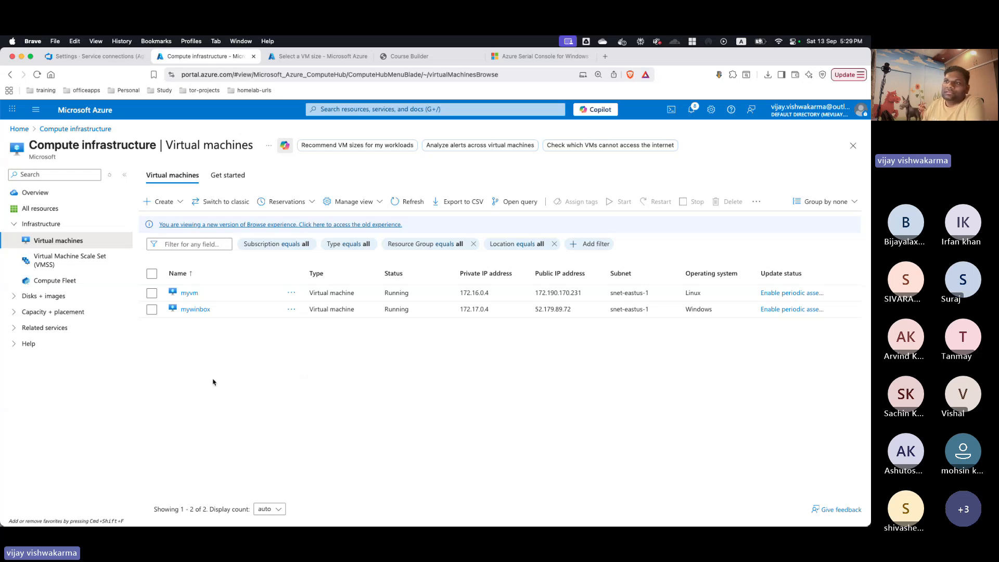
{"action": "left_click", "coordinate": [163, 201]}
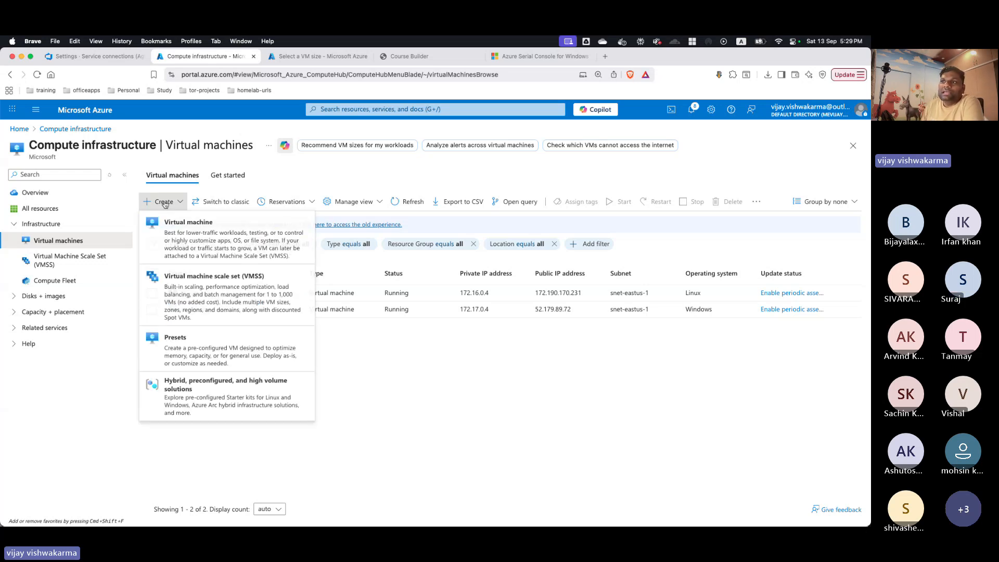
{"action": "left_click", "coordinate": [190, 235]}
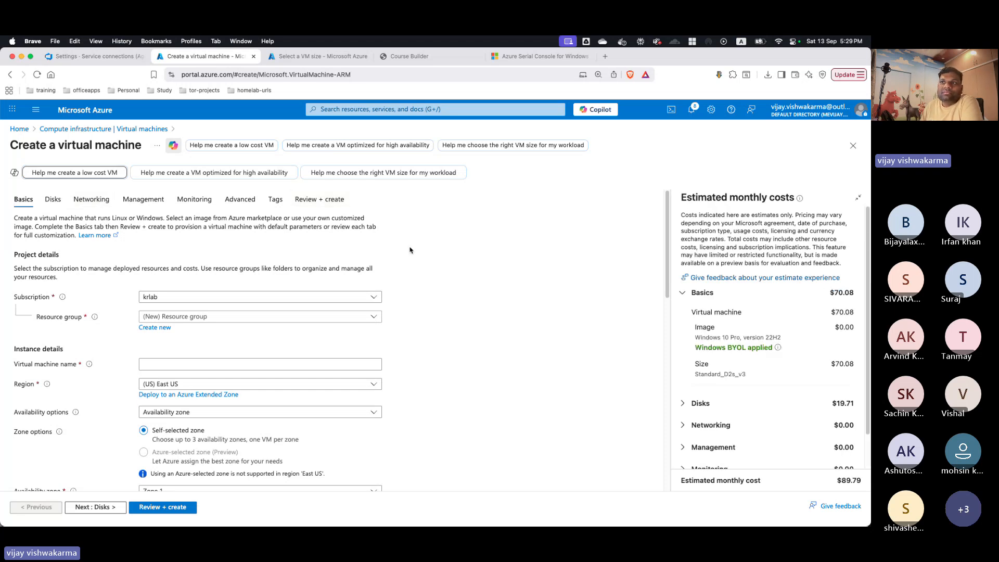
- Review the Networking, Management, Advanced and Basics settings of the new virtual machine form, then go back to the virtual machines list
{"action": "left_click", "coordinate": [81, 203]}
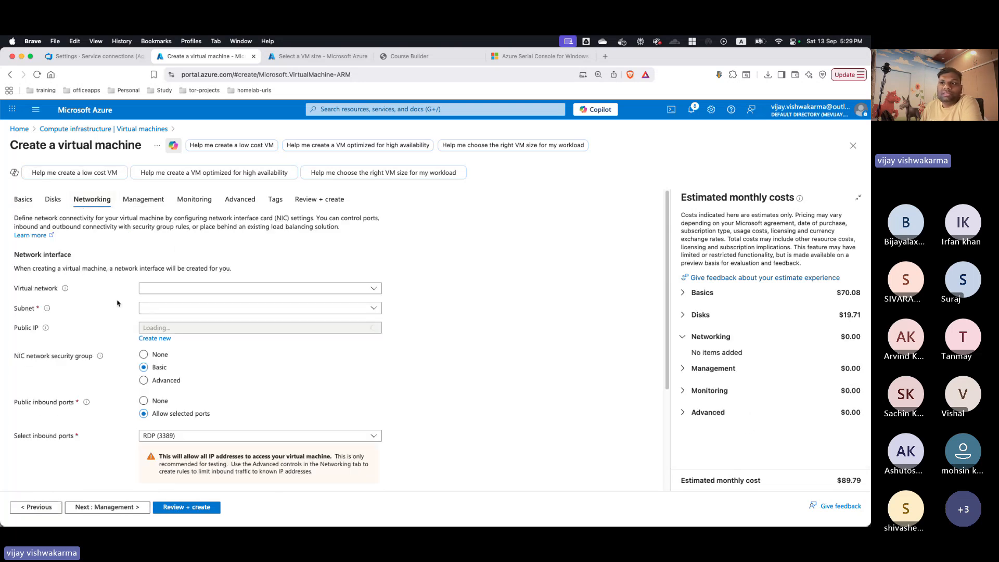
{"action": "scroll", "coordinate": [116, 406], "scroll_direction": "down", "scroll_amount": 3}
{"action": "scroll", "coordinate": [73, 329], "scroll_direction": "up", "scroll_amount": 3}
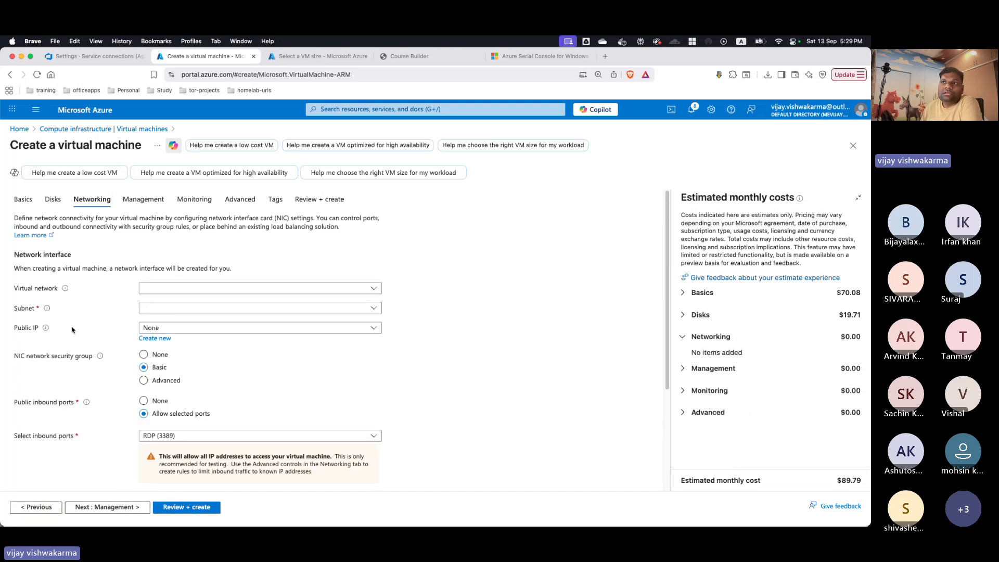
{"action": "left_click", "coordinate": [143, 201]}
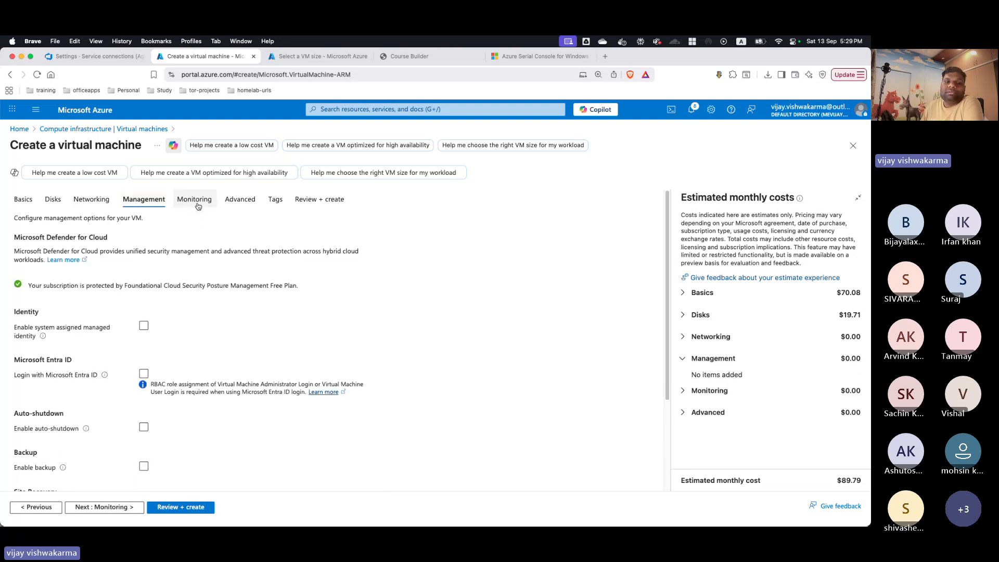
{"action": "left_click", "coordinate": [240, 199]}
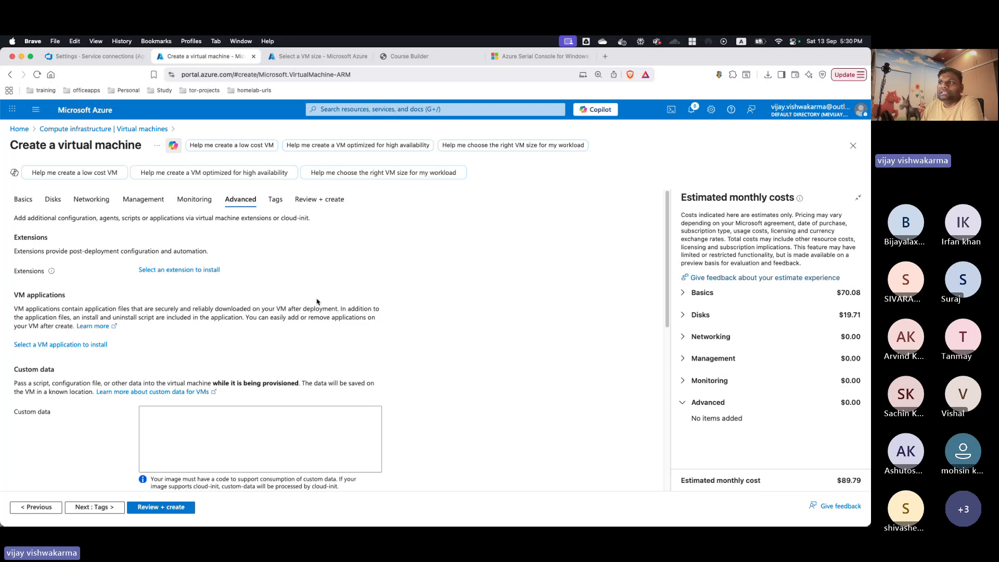
{"action": "left_click", "coordinate": [23, 199]}
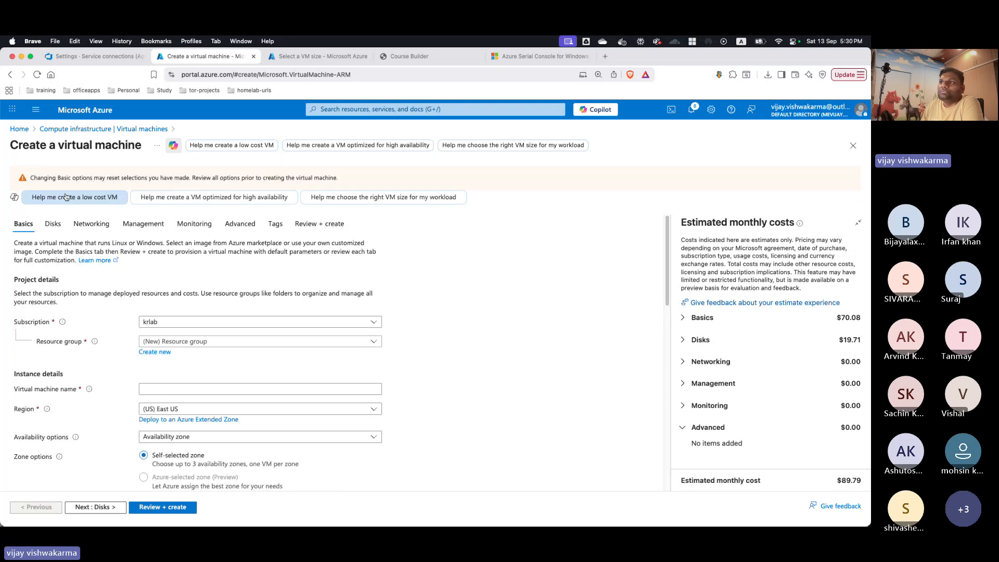
{"action": "left_click", "coordinate": [91, 131]}
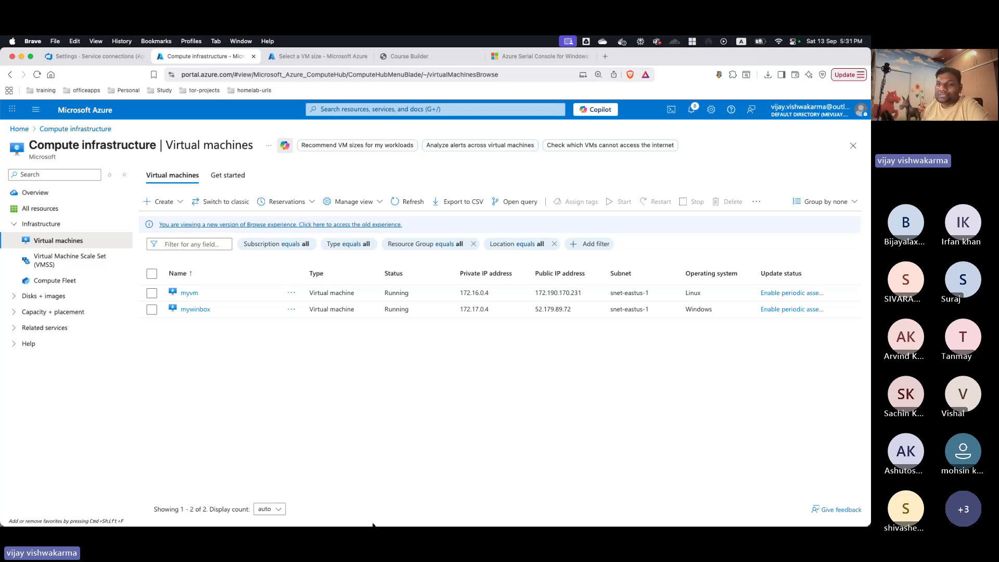
- Switch to Sublime Text and review the AZ-30Aug25 notes on cloud benefits, Azure redundancy, resource hierarchy, subscriptions, locks and compute
{"action": "mouse_move", "coordinate": [388, 507]}
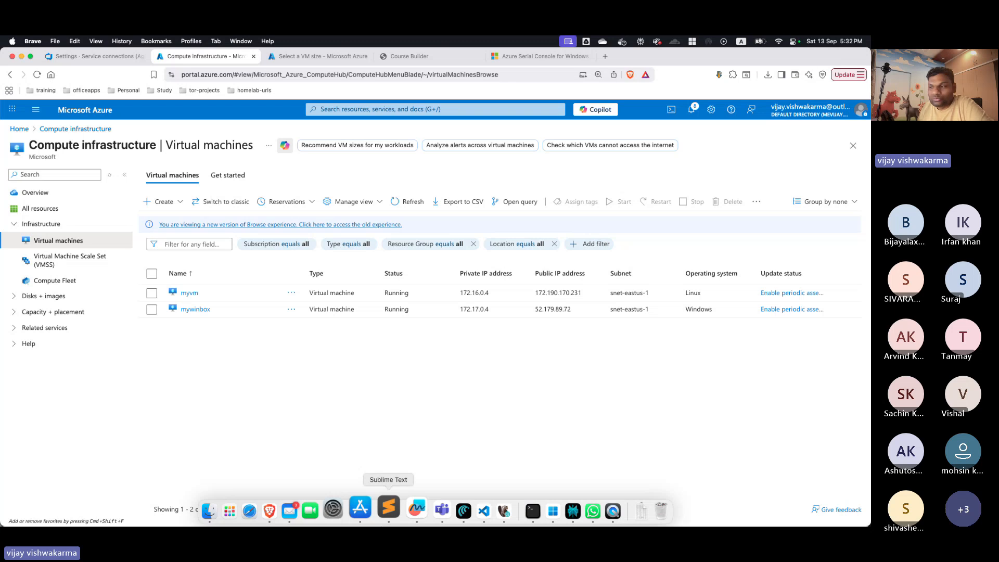
{"action": "left_click", "coordinate": [386, 509]}
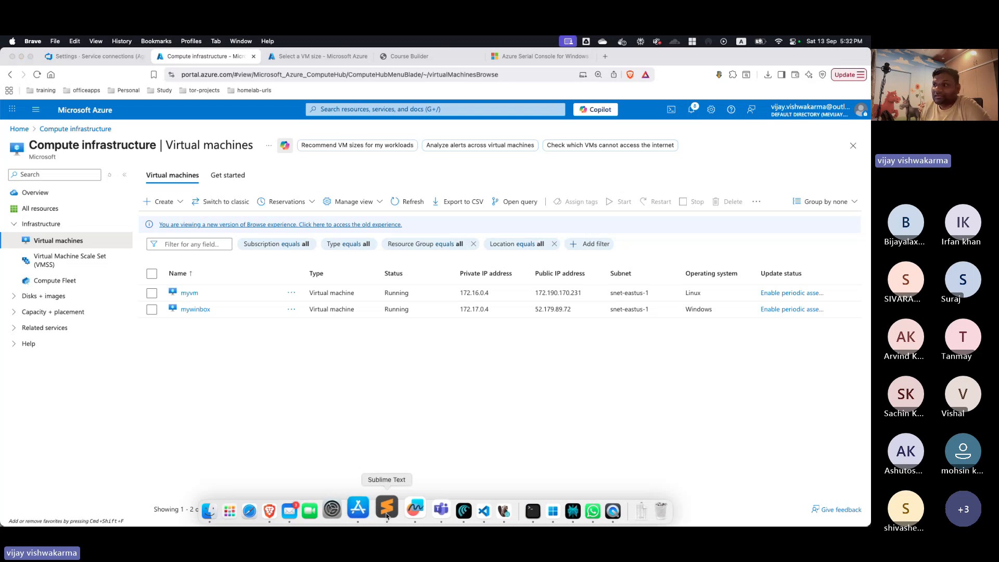
{"action": "scroll", "coordinate": [300, 423], "scroll_direction": "up", "scroll_amount": 20}
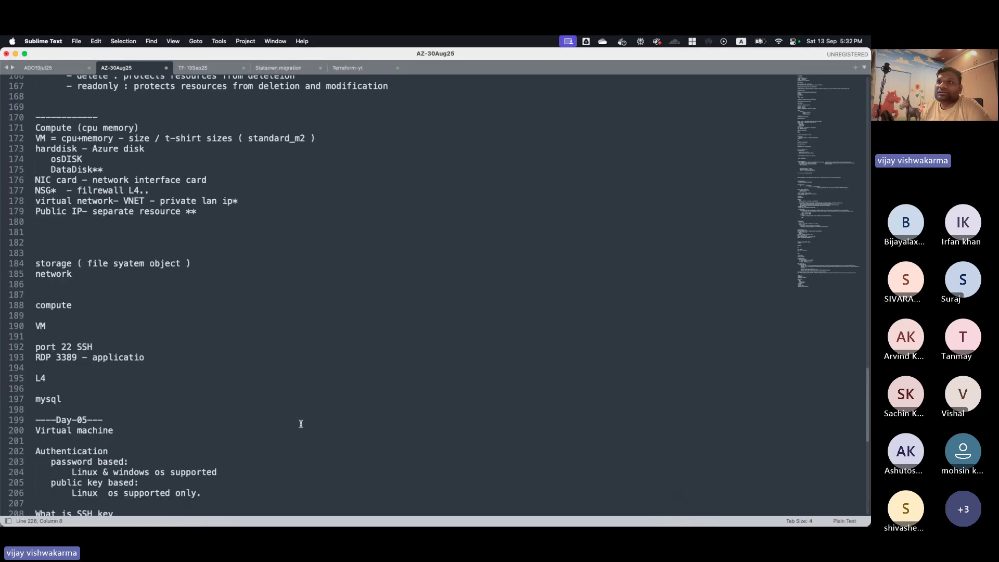
{"action": "scroll", "coordinate": [299, 422], "scroll_direction": "up", "scroll_amount": 15}
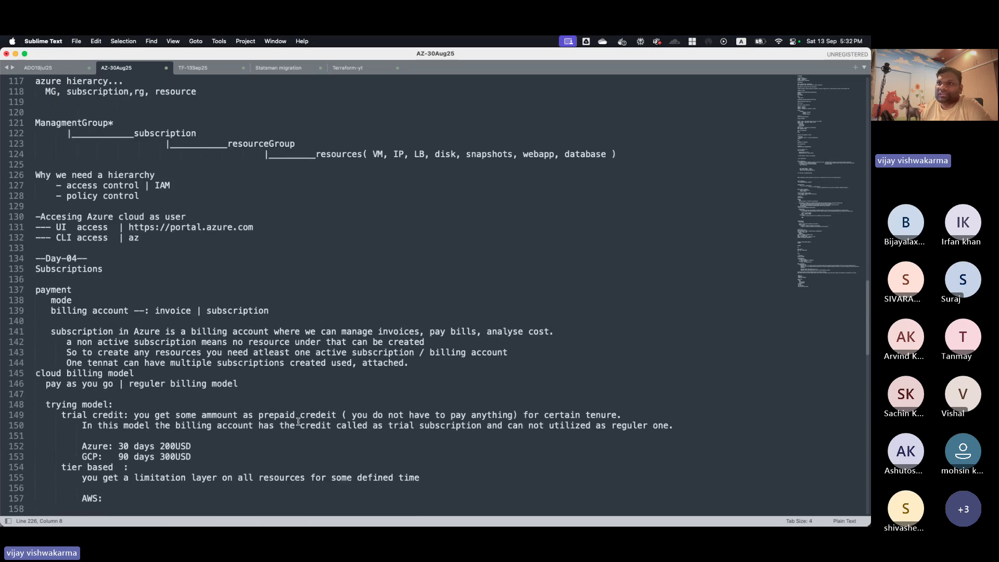
{"action": "scroll", "coordinate": [297, 419], "scroll_direction": "up", "scroll_amount": 12}
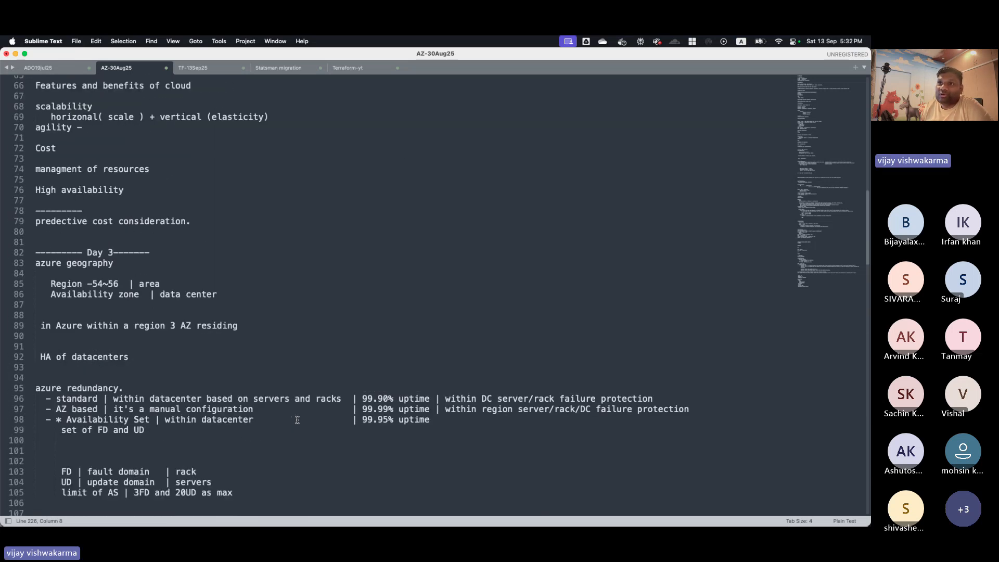
{"action": "scroll", "coordinate": [297, 420], "scroll_direction": "up", "scroll_amount": 1}
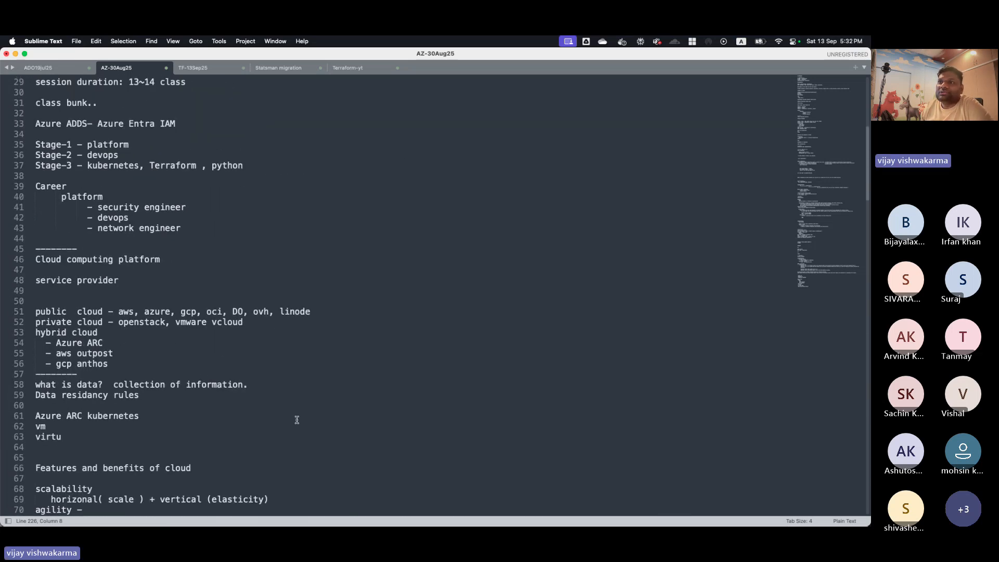
{"action": "scroll", "coordinate": [297, 419], "scroll_direction": "down", "scroll_amount": 18}
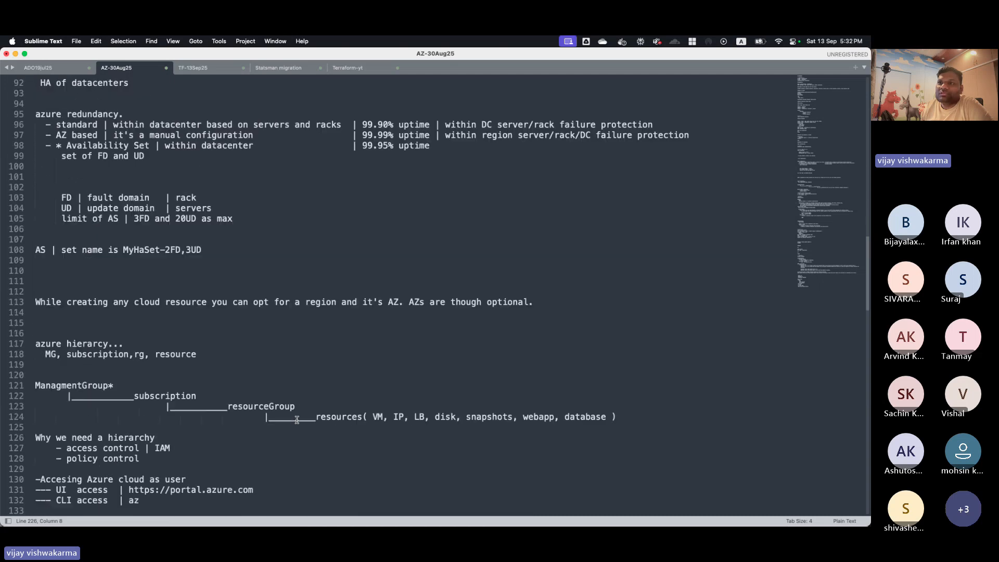
{"action": "scroll", "coordinate": [297, 420], "scroll_direction": "up", "scroll_amount": 5}
{"action": "scroll", "coordinate": [248, 432], "scroll_direction": "down", "scroll_amount": 6}
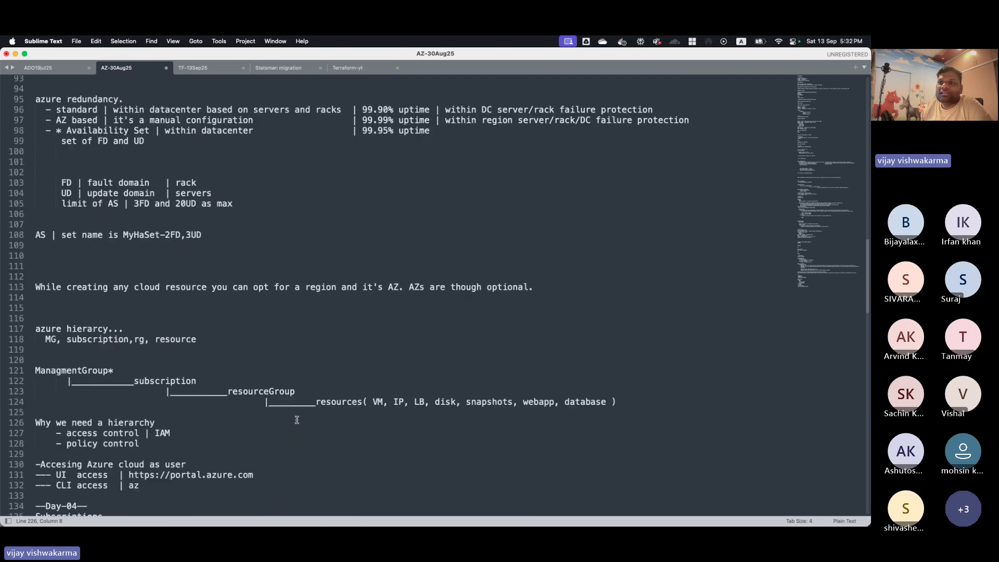
{"action": "scroll", "coordinate": [247, 432], "scroll_direction": "down", "scroll_amount": 10}
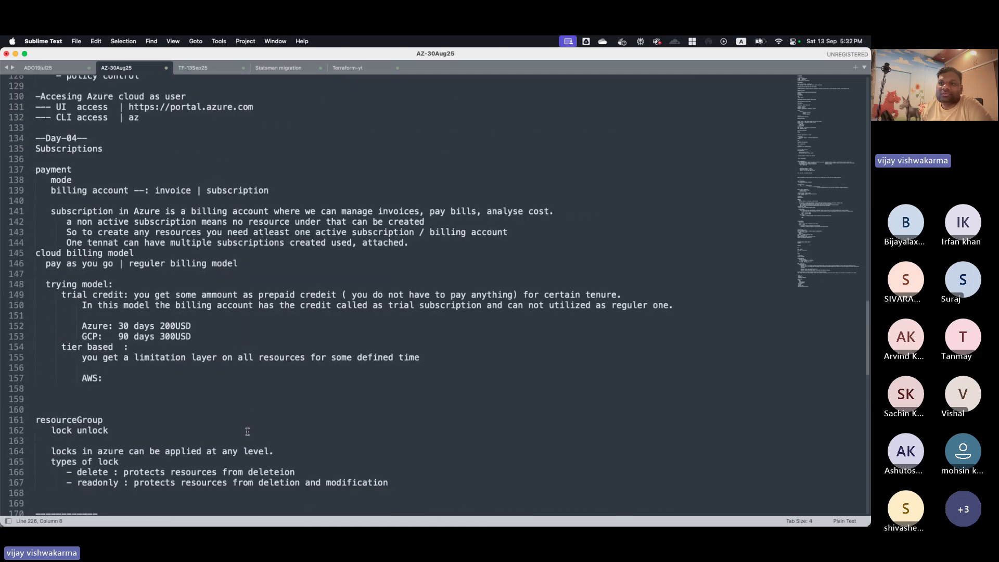
{"action": "scroll", "coordinate": [248, 431], "scroll_direction": "down", "scroll_amount": 1}
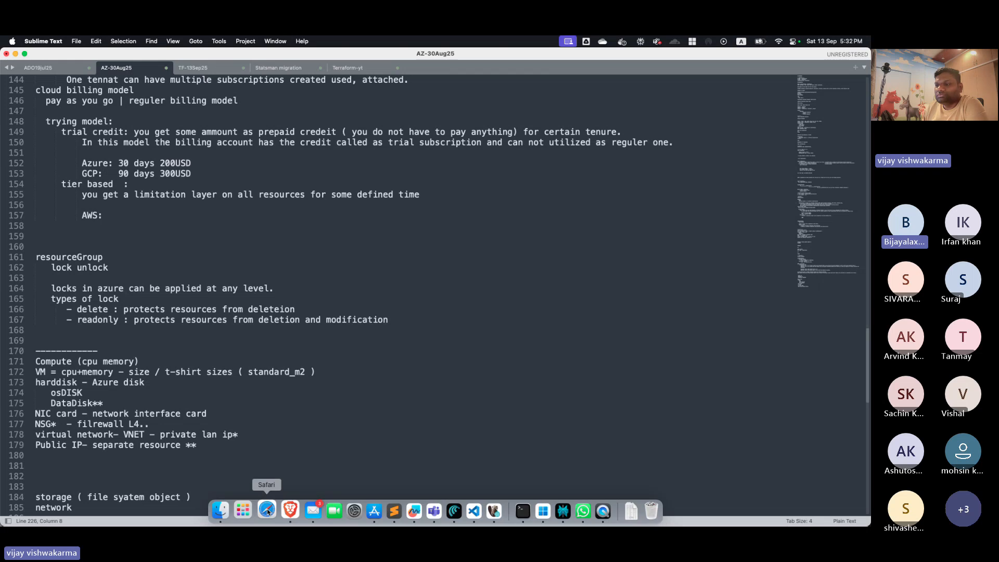
- Switch back to the Azure portal in Brave, open the myvm virtual machine and stop it
{"action": "left_click", "coordinate": [290, 511]}
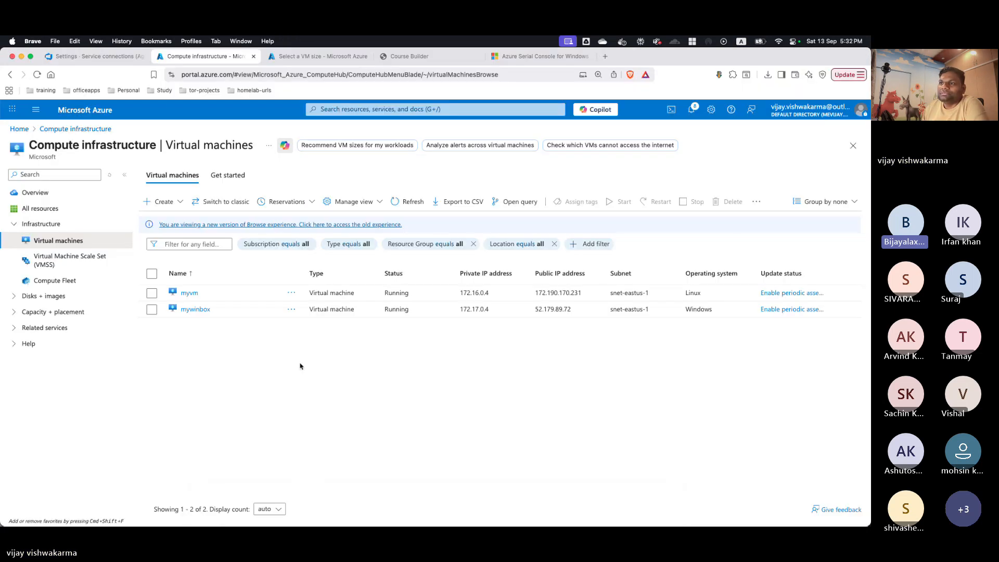
{"action": "left_click", "coordinate": [189, 293]}
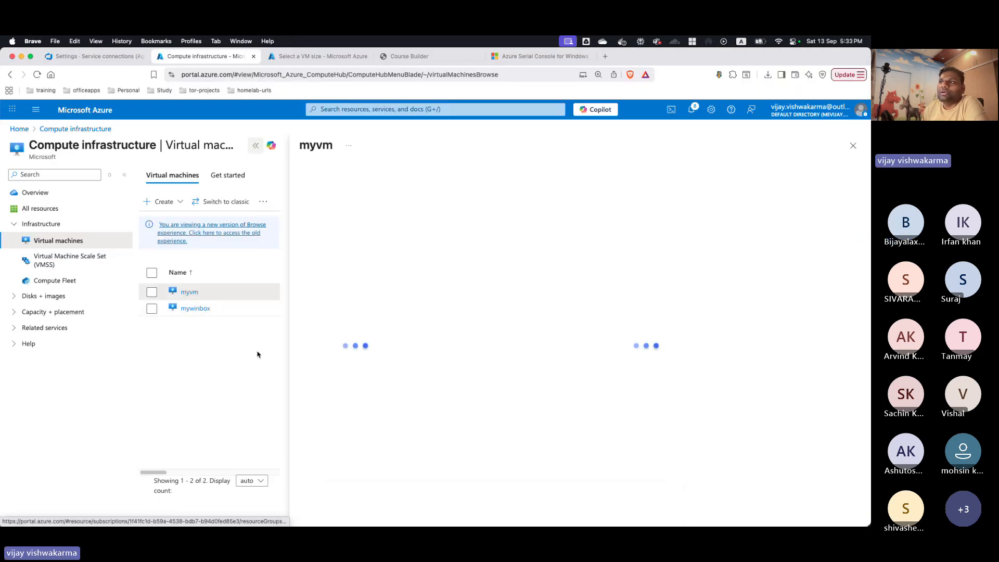
{"action": "left_click", "coordinate": [255, 146]}
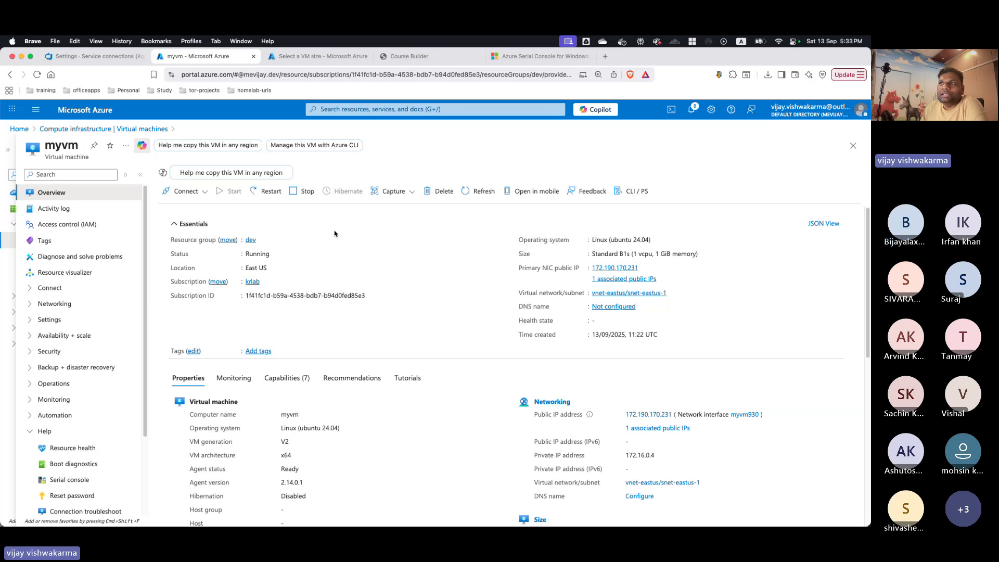
{"action": "left_click", "coordinate": [299, 192]}
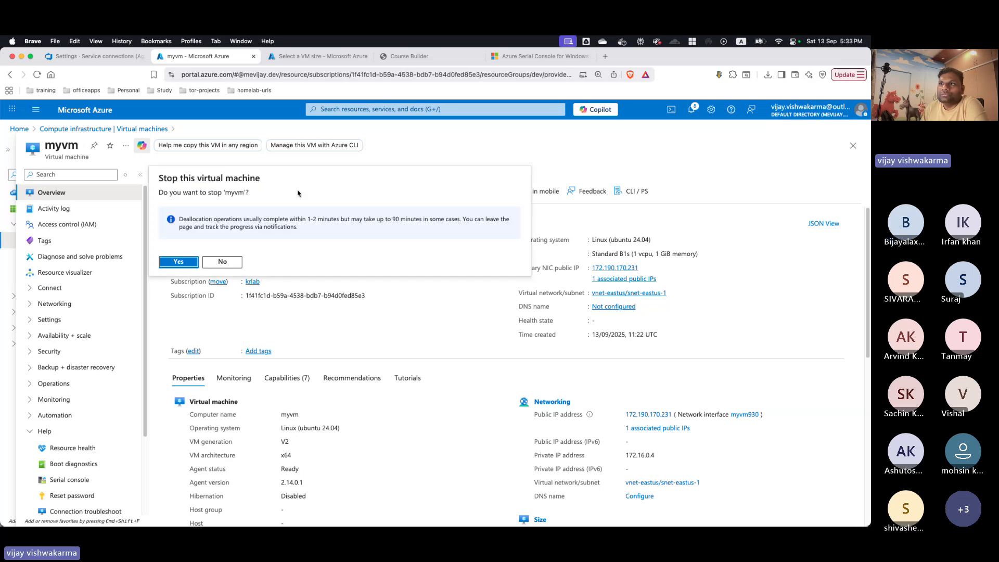
{"action": "left_click", "coordinate": [177, 261]}
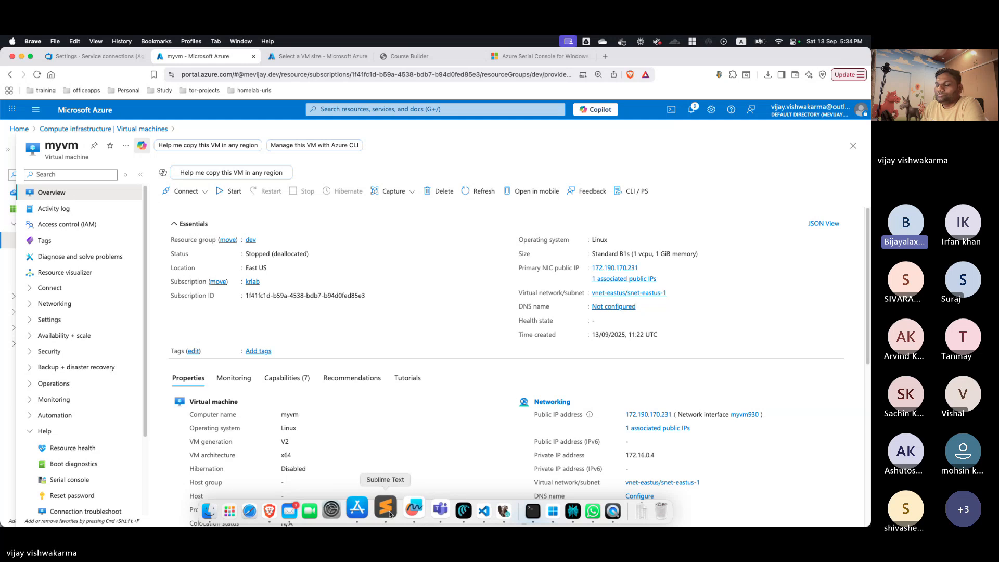
- Switch to Sublime Text and review the resource hierarchy notes in AZ-30Aug25, highlighting the tree from ManagmentGroup down to resources
{"action": "left_click", "coordinate": [385, 509]}
{"action": "scroll", "coordinate": [375, 403], "scroll_direction": "up", "scroll_amount": 5}
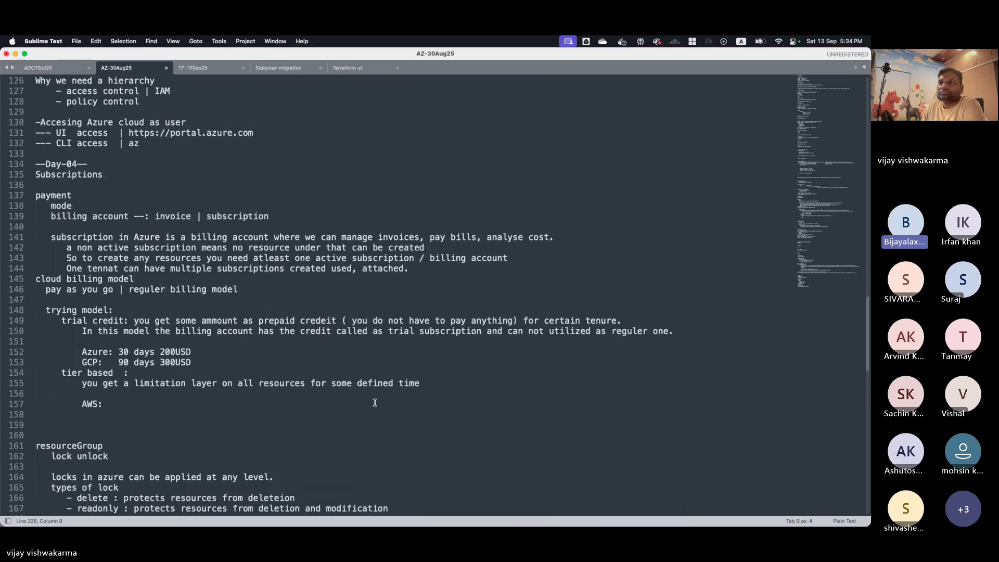
{"action": "scroll", "coordinate": [375, 402], "scroll_direction": "up", "scroll_amount": 6}
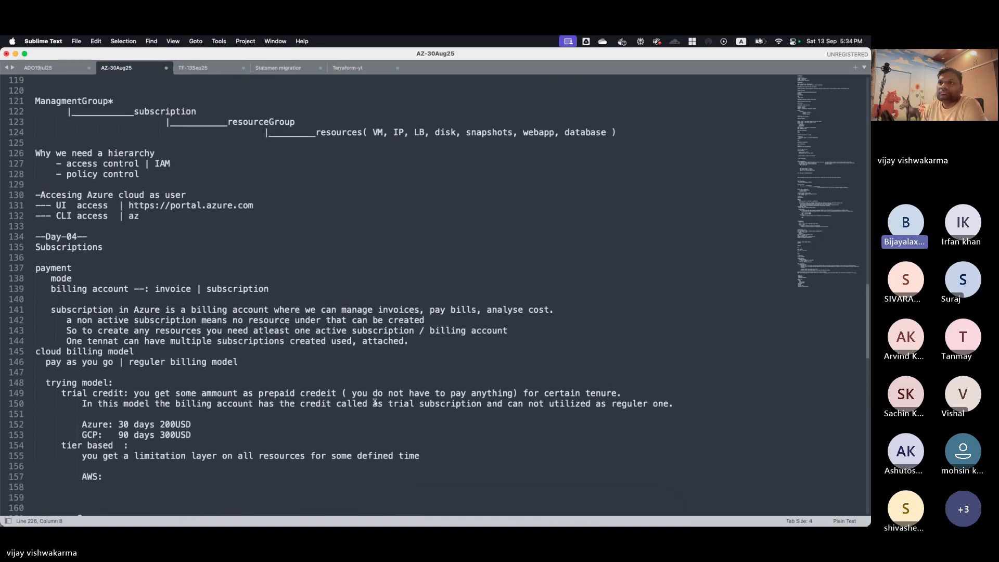
{"action": "scroll", "coordinate": [375, 402], "scroll_direction": "up", "scroll_amount": 1}
{"action": "left_click_drag", "start_coordinate": [620, 292], "coordinate": [33, 246]}
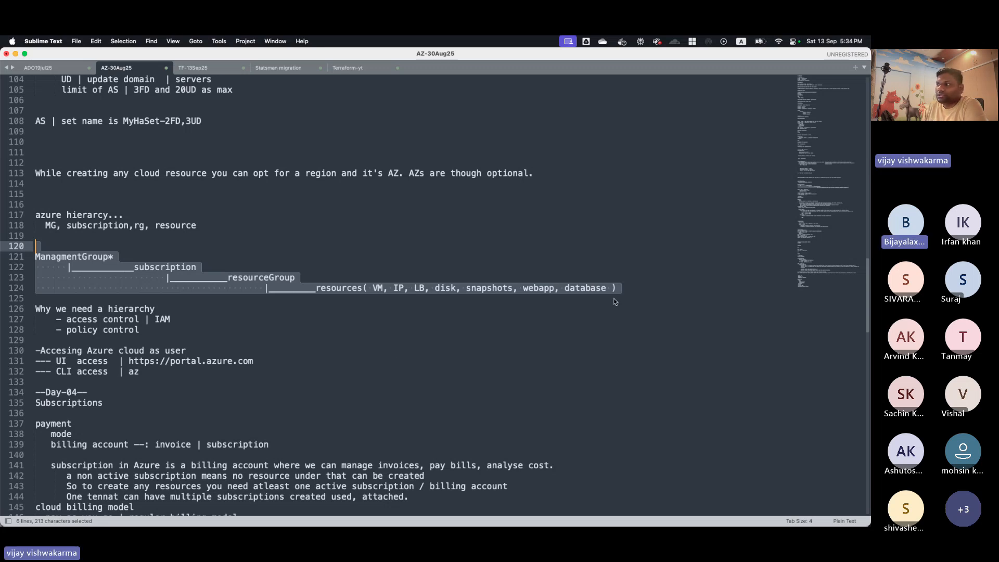
{"action": "left_click", "coordinate": [635, 289]}
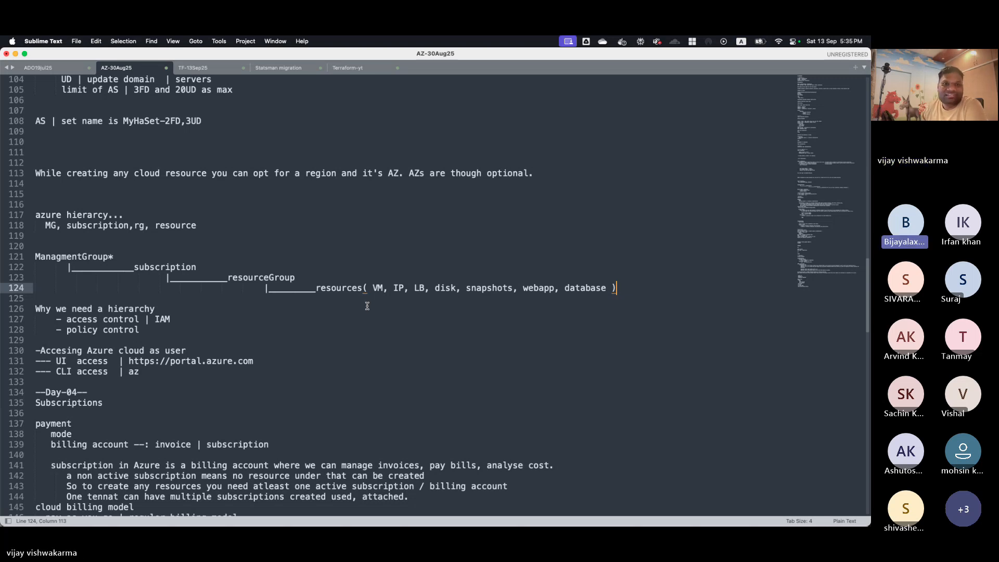
{"action": "left_click", "coordinate": [390, 335]}
{"action": "mouse_move", "coordinate": [375, 524]}
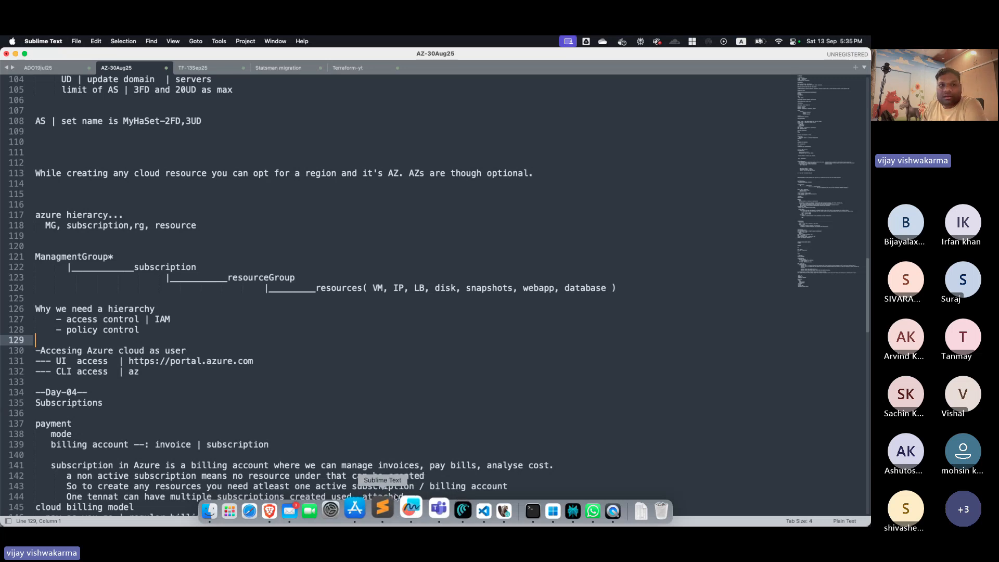
{"action": "left_click", "coordinate": [423, 444]}
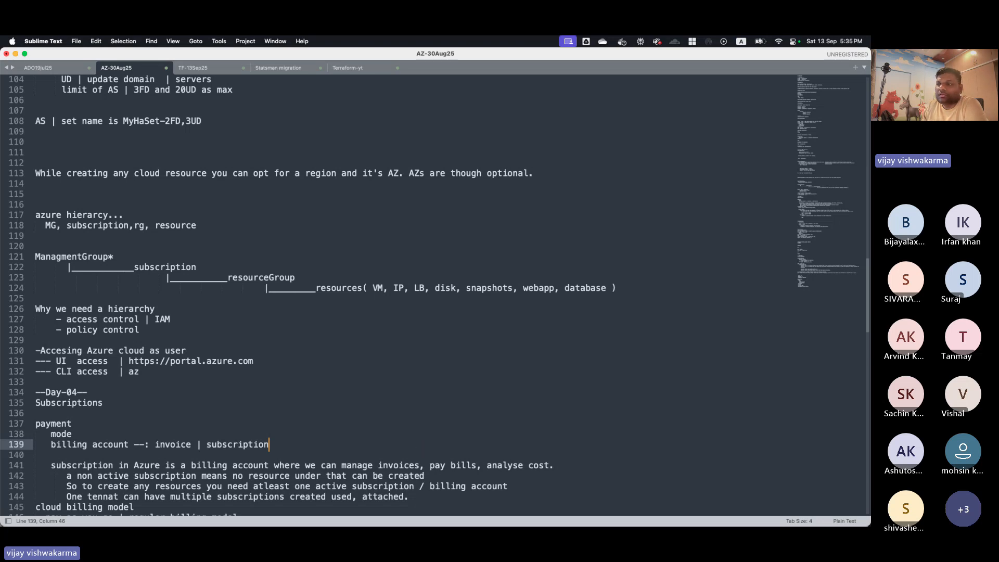
- Switch to the Course Builder page in Brave, reopen the Azure-Cloud Weekend-30th AUG-2025 course from the courses list and examine its Day-04 chapter items
{"action": "mouse_move", "coordinate": [300, 520]}
{"action": "key", "text": "super+Tab"}
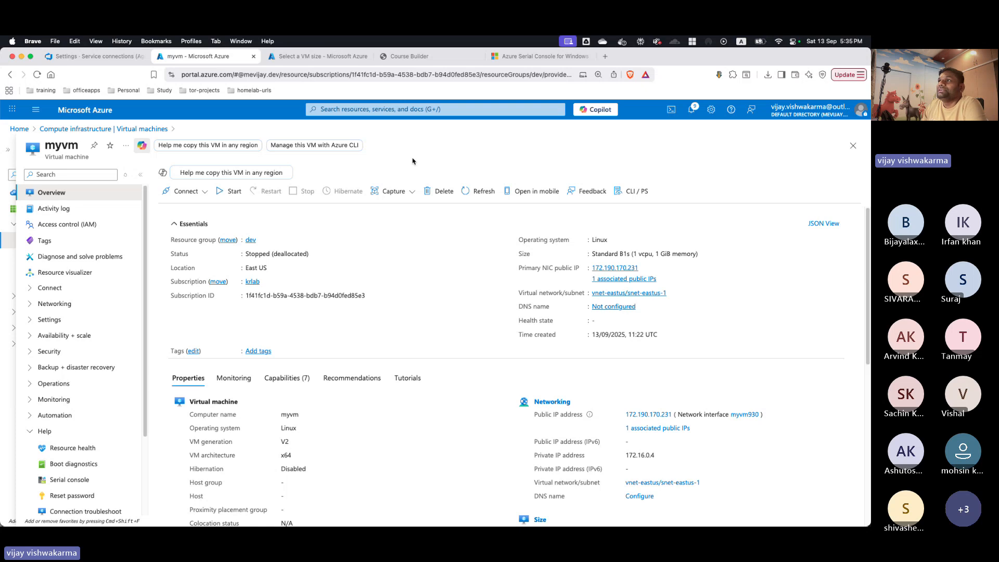
{"action": "left_click", "coordinate": [427, 59]}
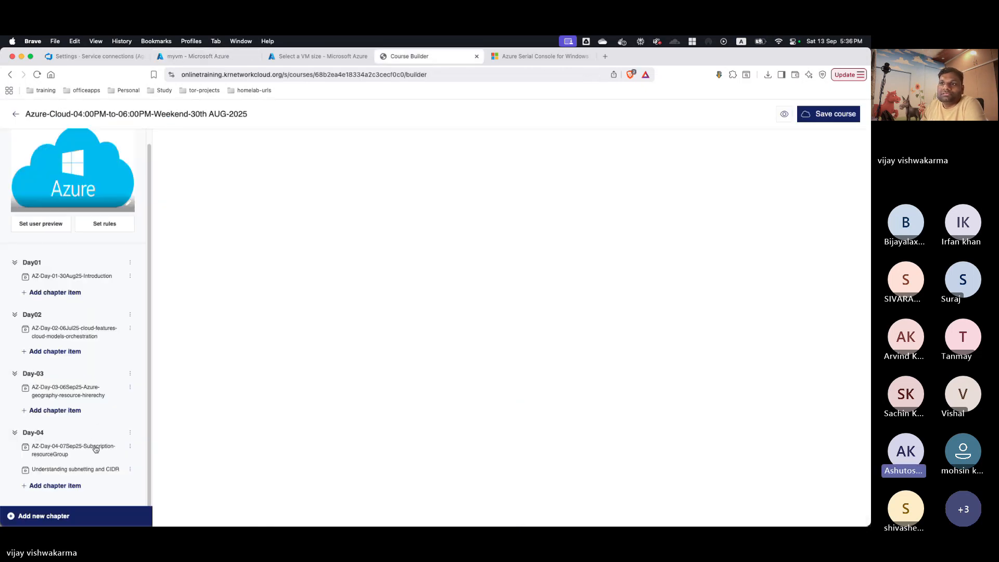
{"action": "left_click", "coordinate": [16, 115]}
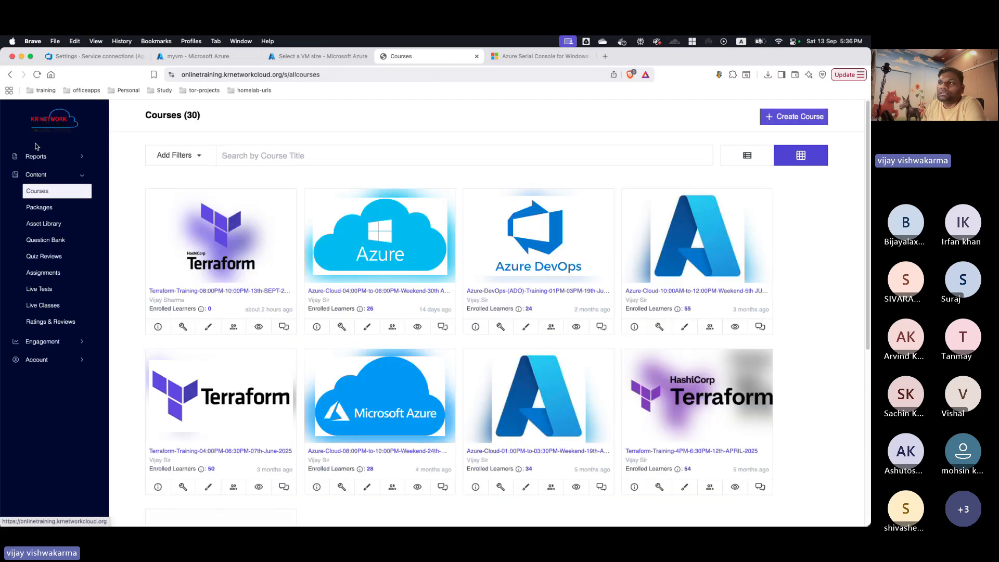
{"action": "left_click", "coordinate": [342, 329]}
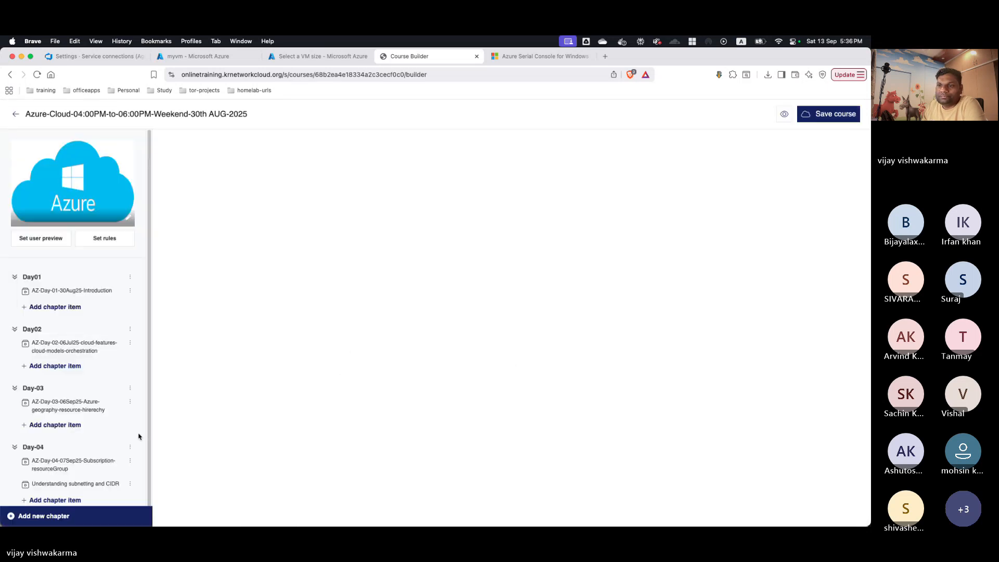
{"action": "scroll", "coordinate": [139, 436], "scroll_direction": "down", "scroll_amount": 1}
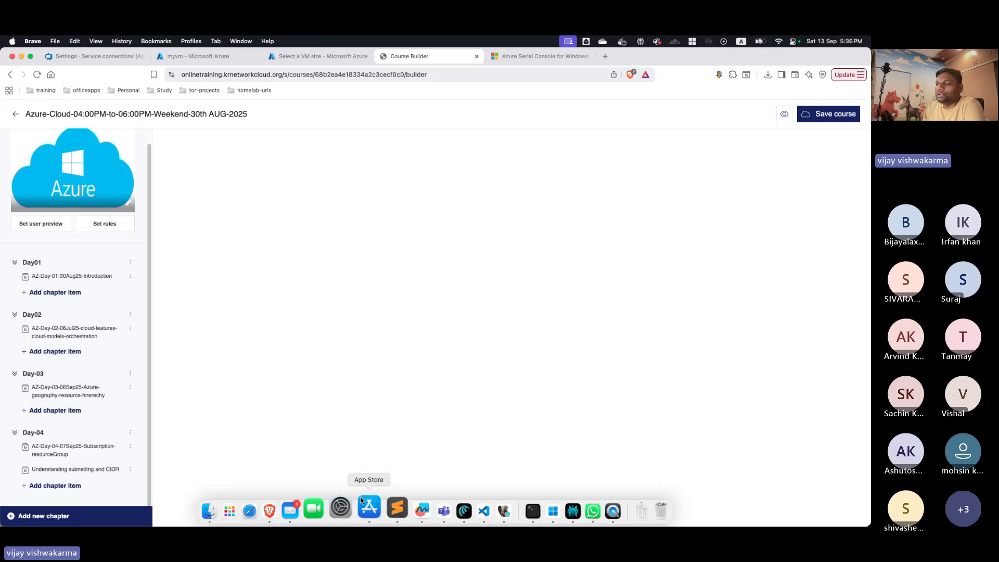
- Switch back to Sublime Text and add the heading "--------day-6-----" below the Azure Disk notes
{"action": "left_click", "coordinate": [392, 507]}
{"action": "scroll", "coordinate": [310, 448], "scroll_direction": "down", "scroll_amount": 10}
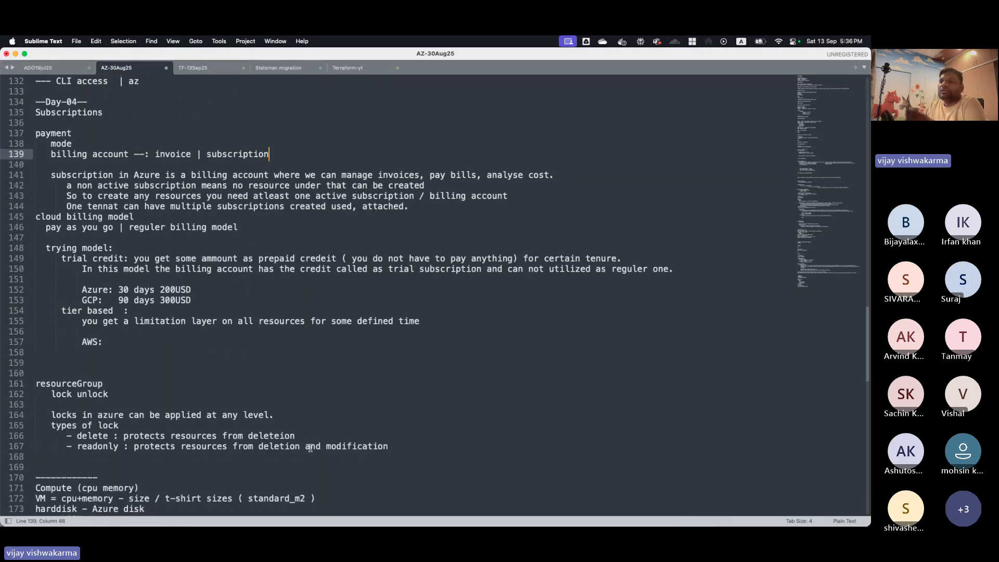
{"action": "scroll", "coordinate": [311, 448], "scroll_direction": "down", "scroll_amount": 12}
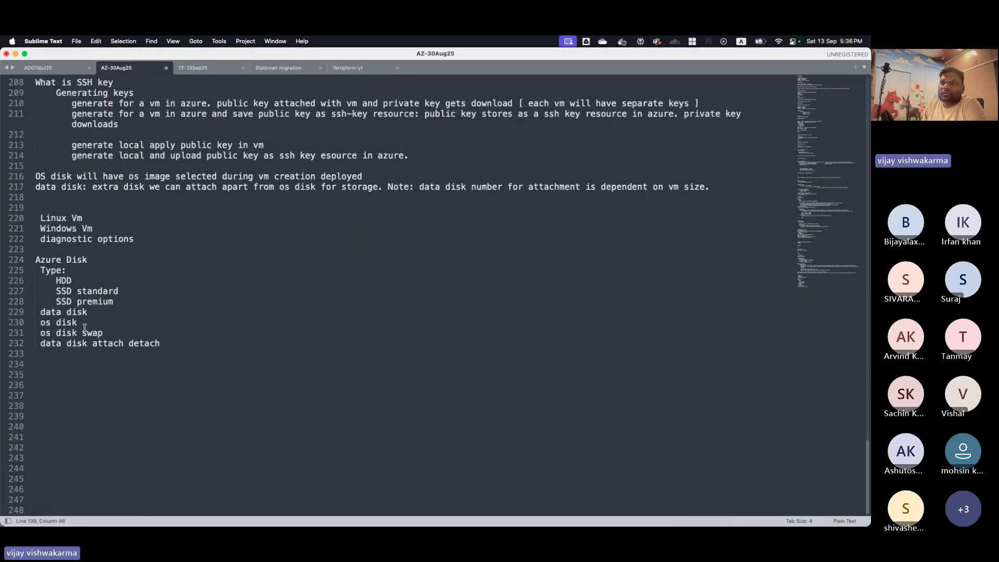
{"action": "left_click", "coordinate": [64, 361]}
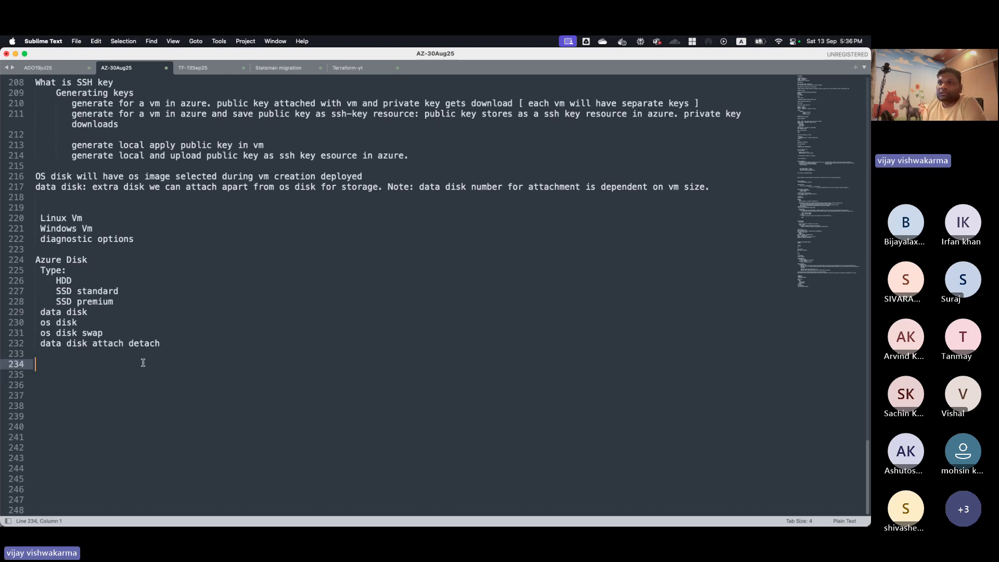
{"action": "type", "text": "--------"}
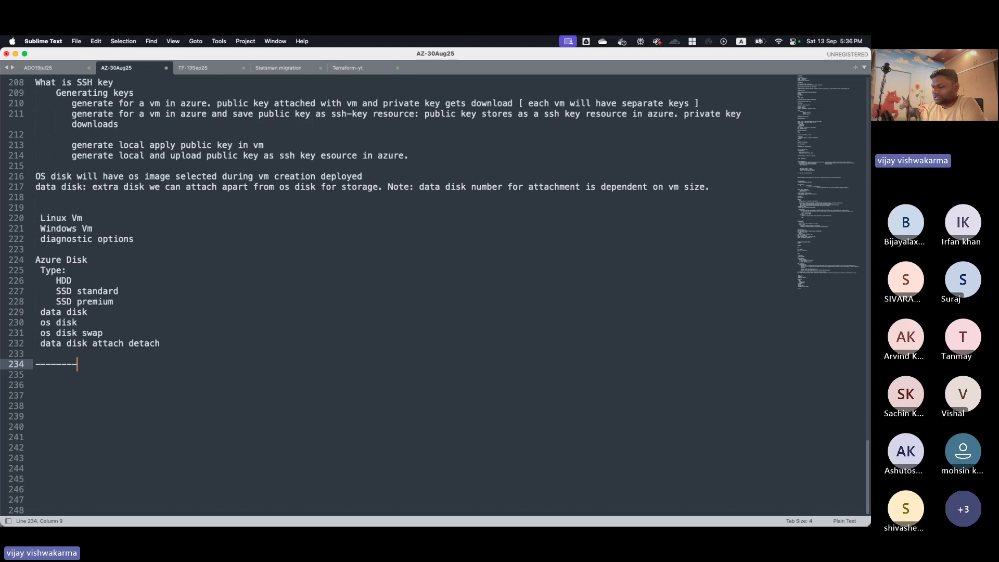
{"action": "type", "text": "day-"}
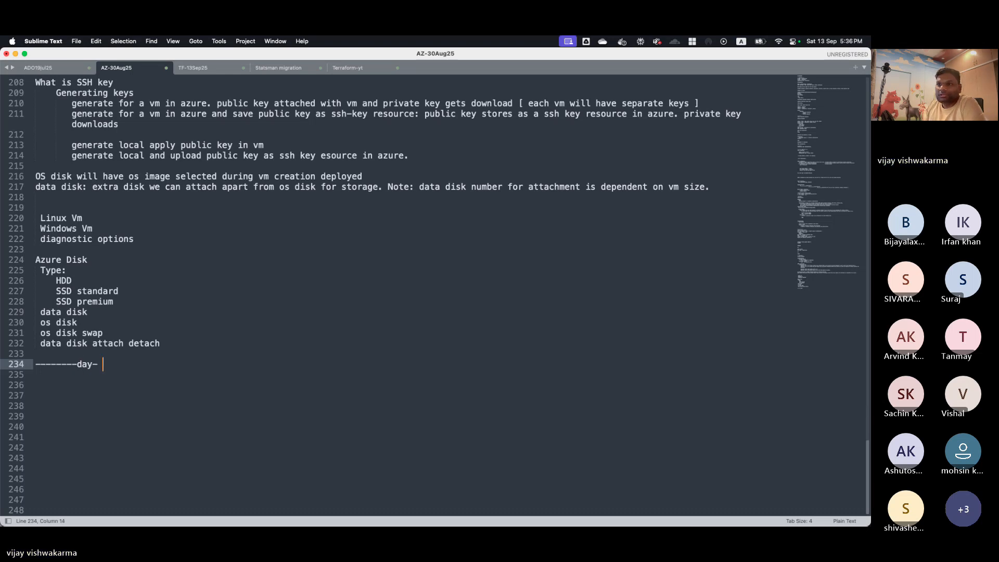
{"action": "key", "text": "BackSpace"}
{"action": "type", "text": "6"}
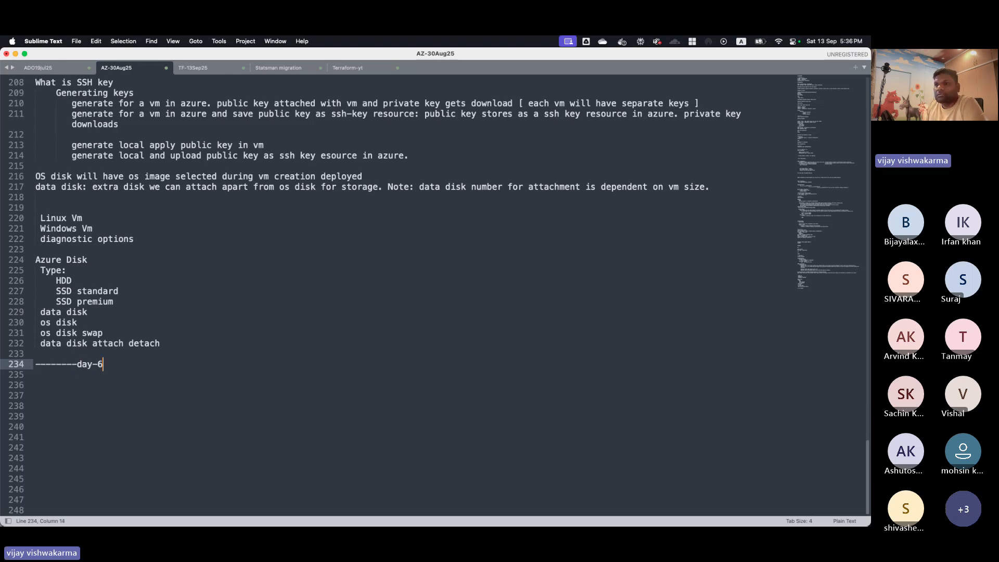
{"action": "type", "text": "-----"}
{"action": "key", "text": "Return"}
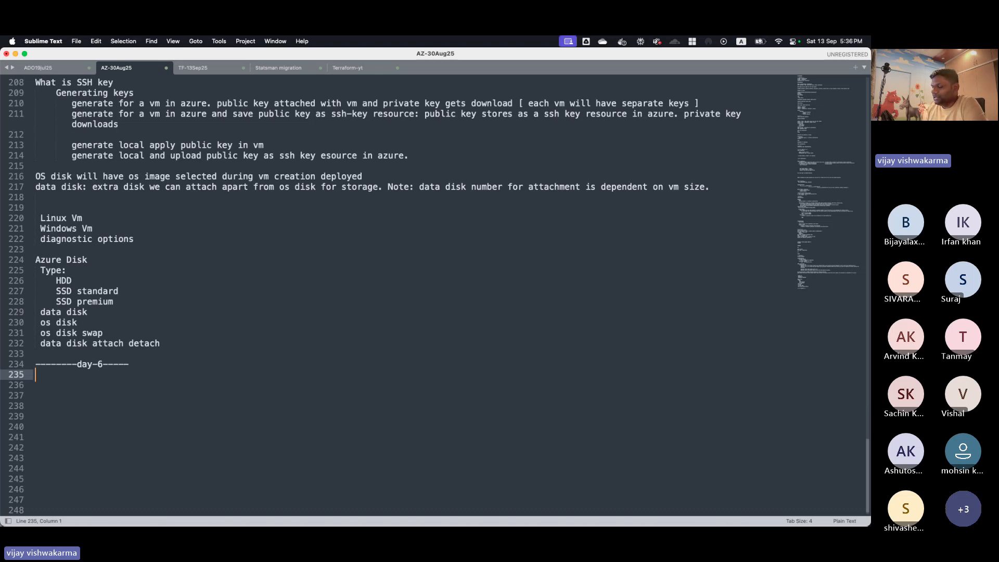
- Under the day-6 heading, write "CIDR 192.168.0.0/16" and, on the following line, "192.168.1.0/23"
{"action": "type", "text": "CIDR"}
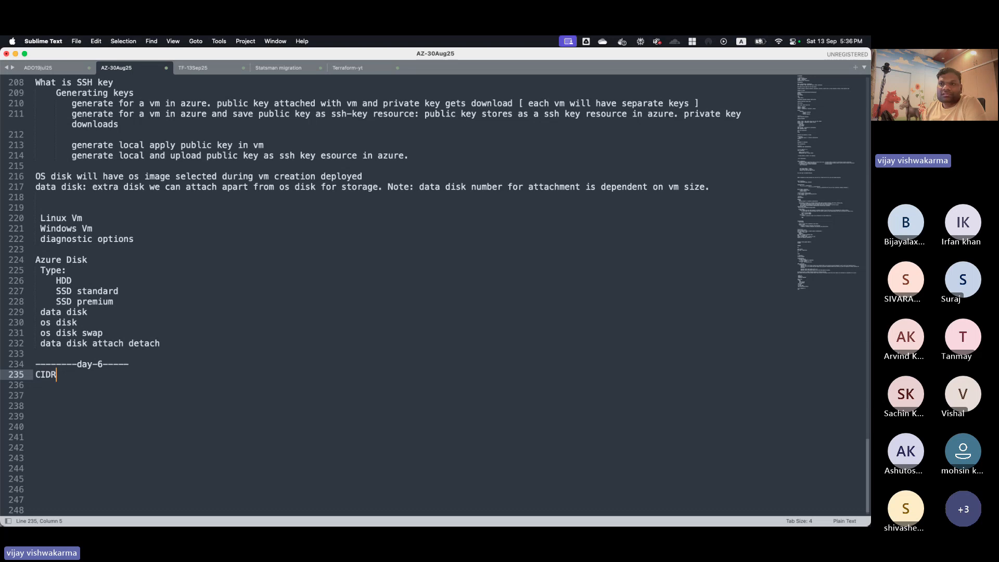
{"action": "type", "text": " 19"}
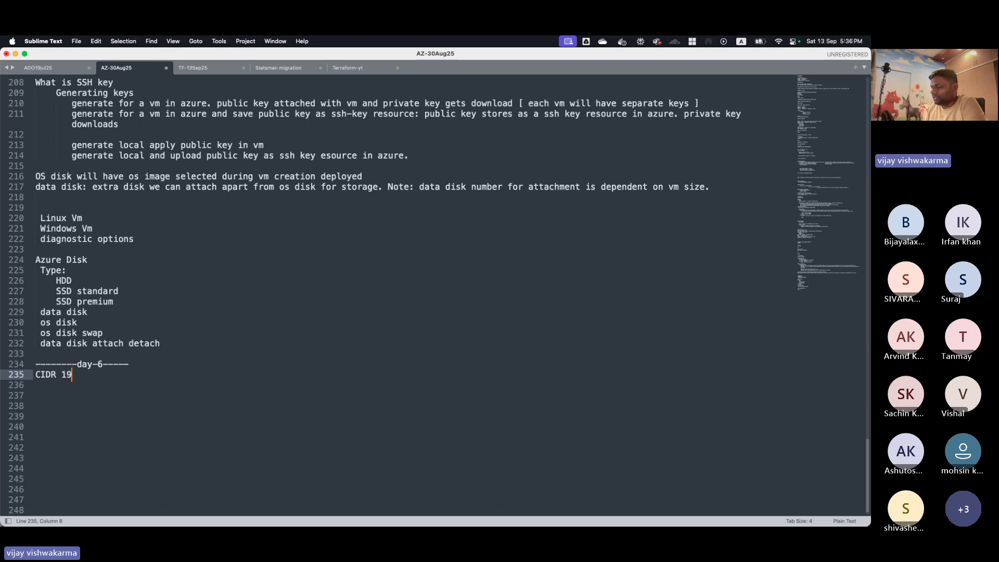
{"action": "type", "text": "2.168.0.0/16"}
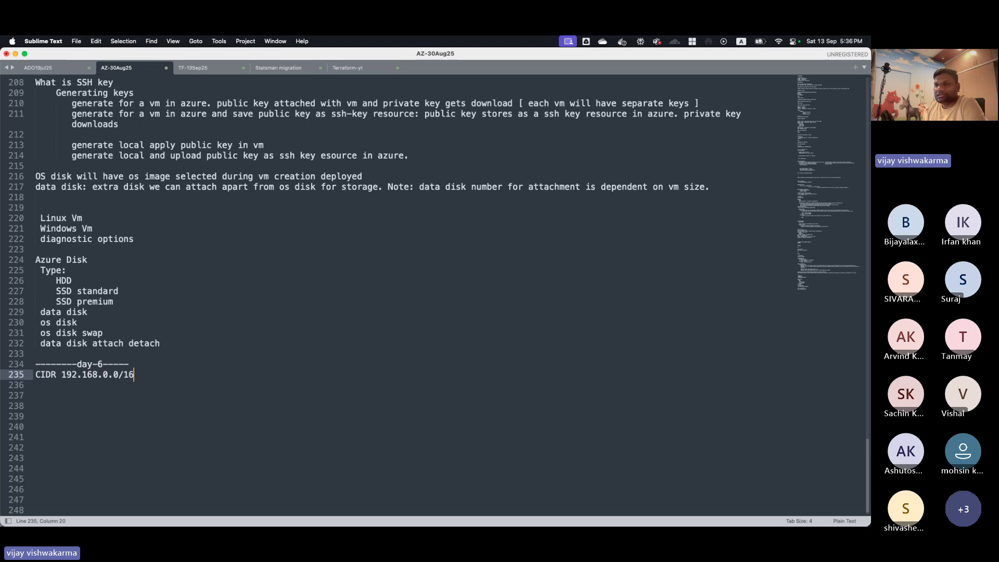
{"action": "key", "text": "Return"}
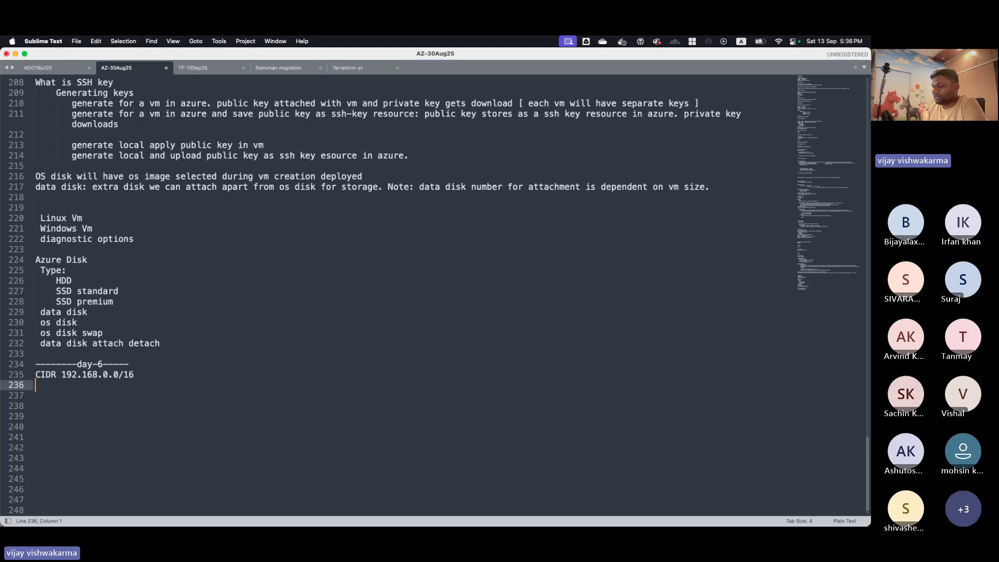
{"action": "type", "text": "192.168.1.0/"}
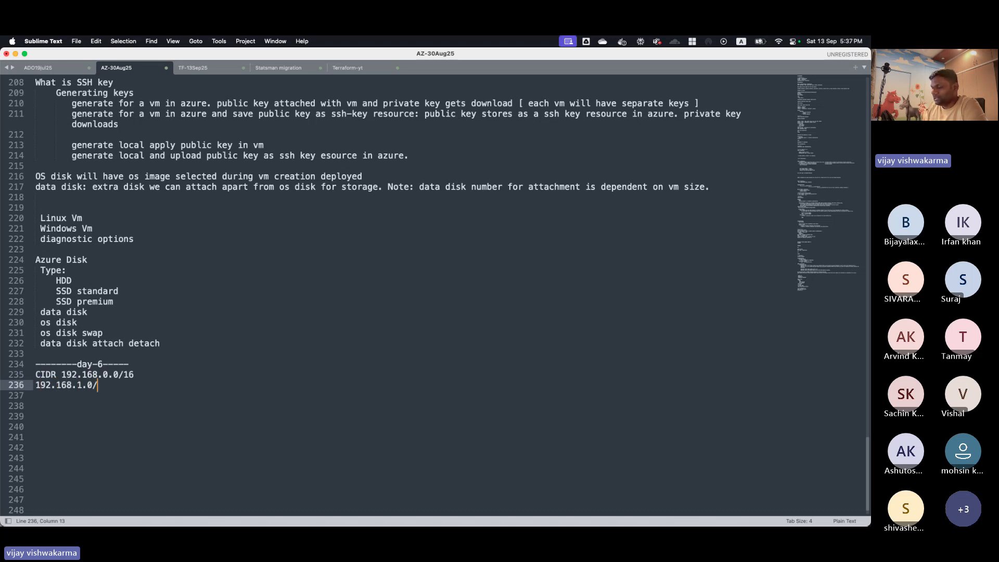
{"action": "type", "text": "23"}
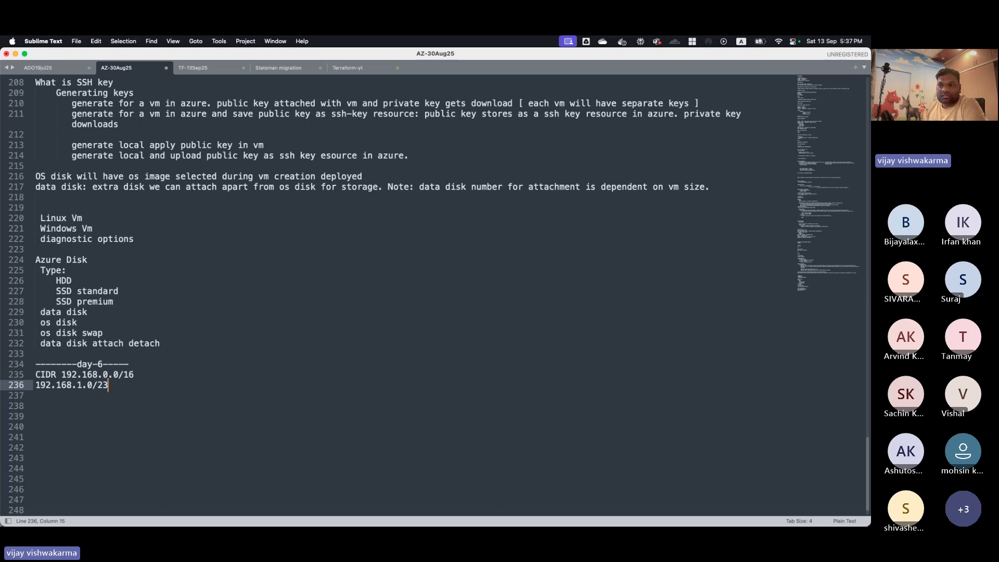
{"action": "key", "text": "Return"}
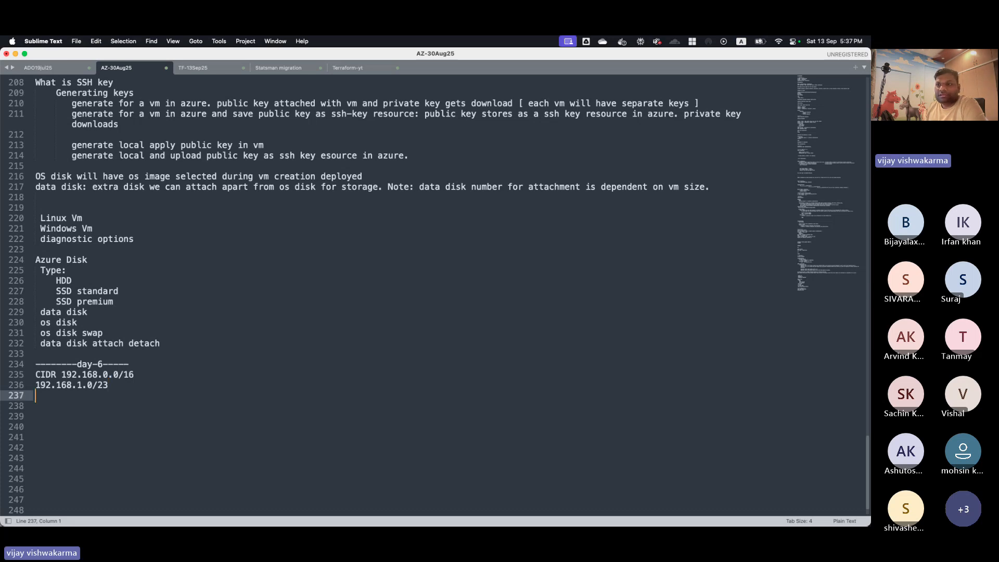
- Correct the /23 example so that it reads 192.168.0.0/23
{"action": "key", "text": "Up"}
{"action": "key", "text": "Right"}
{"action": "key", "text": "Right"}
{"action": "key", "text": "Right"}
{"action": "key", "text": "Right"}
{"action": "key", "text": "Right"}
{"action": "key", "text": "Right"}
{"action": "key", "text": "Right"}
{"action": "key", "text": "Right"}
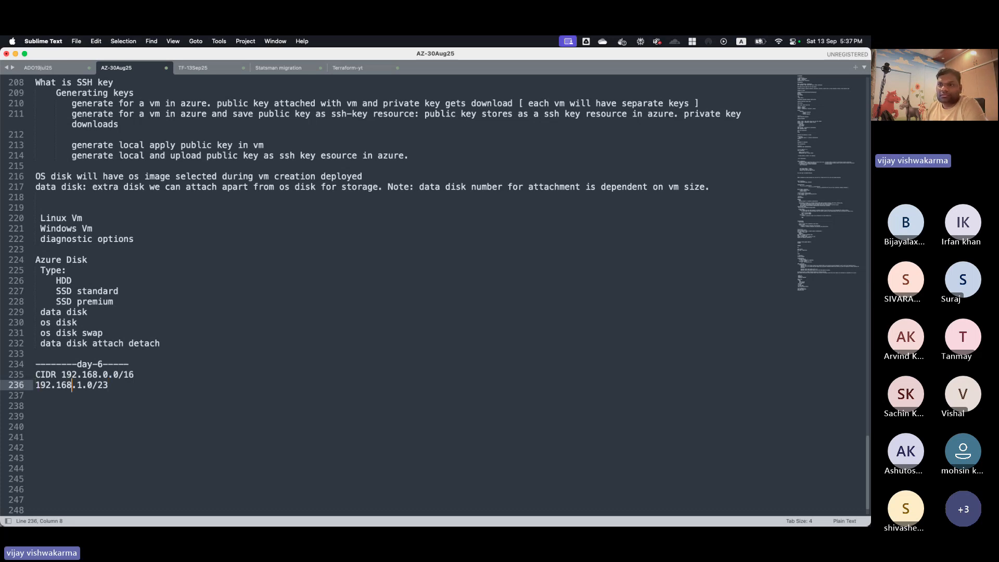
{"action": "key", "text": "Delete"}
{"action": "type", "text": "0"}
- Add the example network 172.17.10.0/24 below the 192.168 lines, separated by a blank line
{"action": "key", "text": "Down"}
{"action": "key", "text": "Down"}
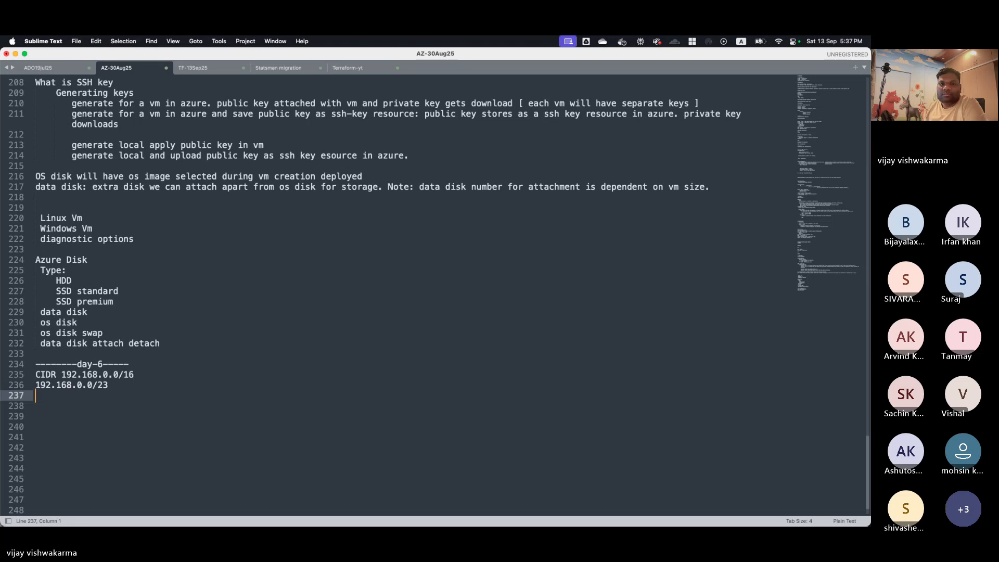
{"action": "type", "text": "172.1"}
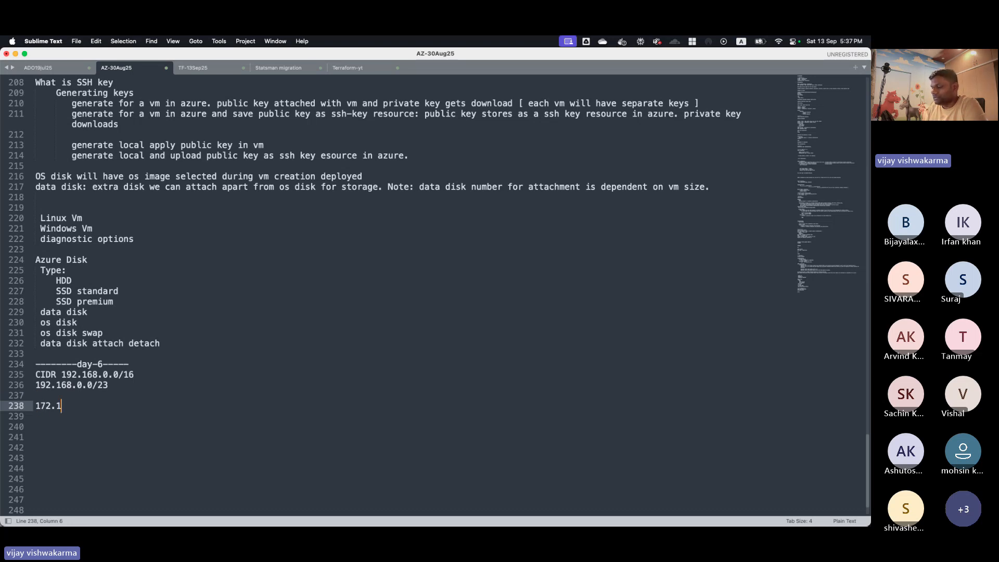
{"action": "type", "text": "77."}
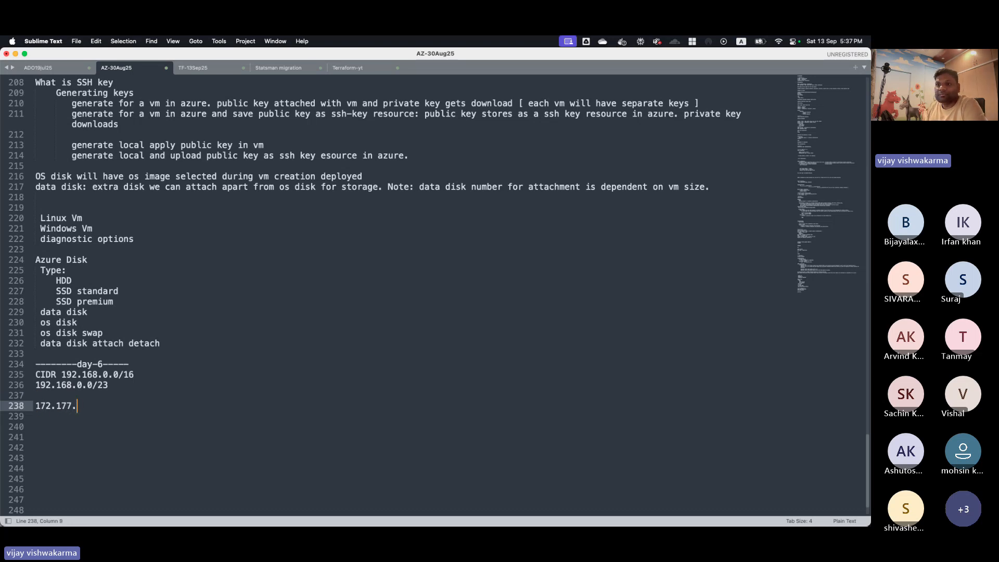
{"action": "key", "text": "BackSpace"}
{"action": "key", "text": "BackSpace"}
{"action": "key", "text": "BackSpace"}
{"action": "type", "text": "7"}
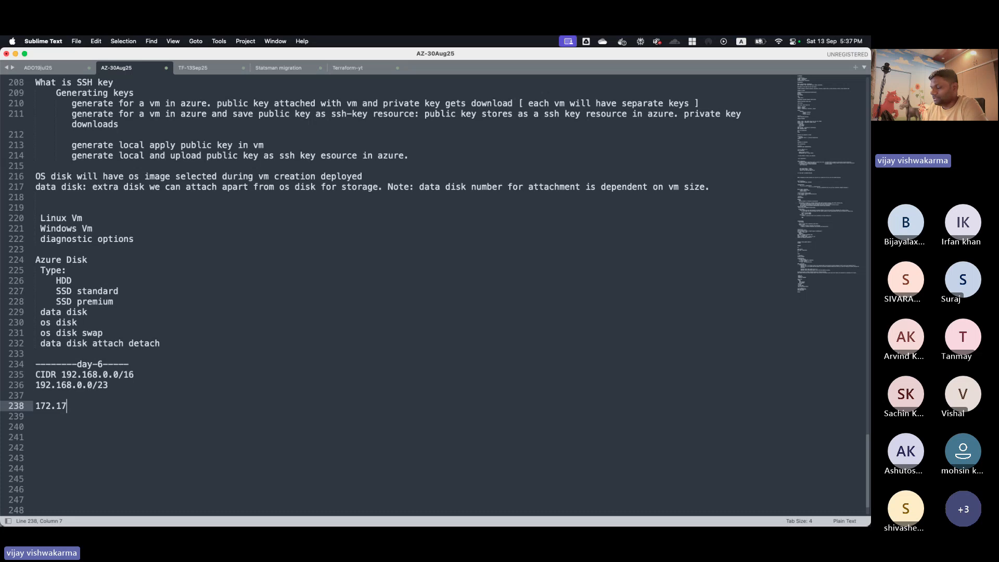
{"action": "type", "text": ".10.0/24"}
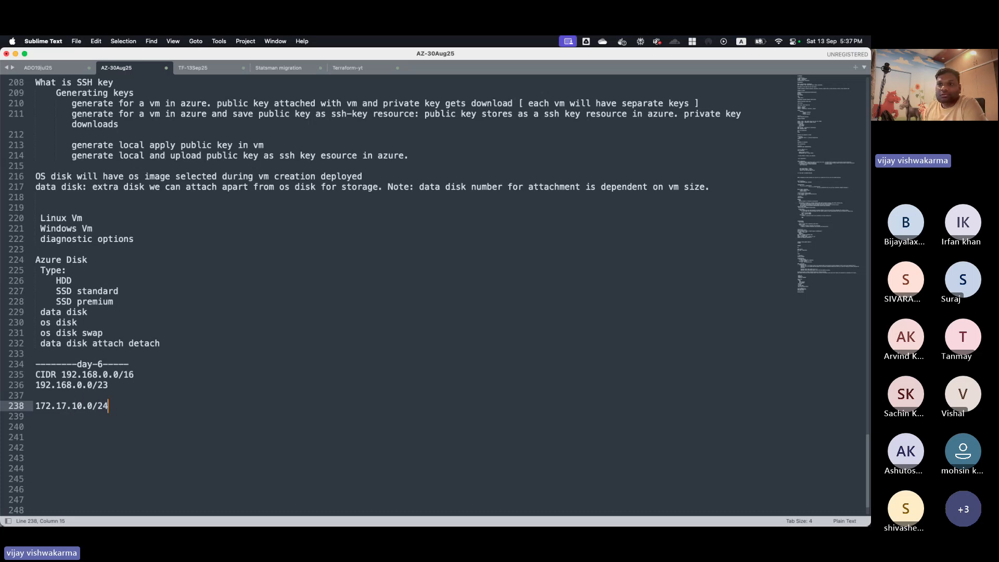
{"action": "key", "text": "Return"}
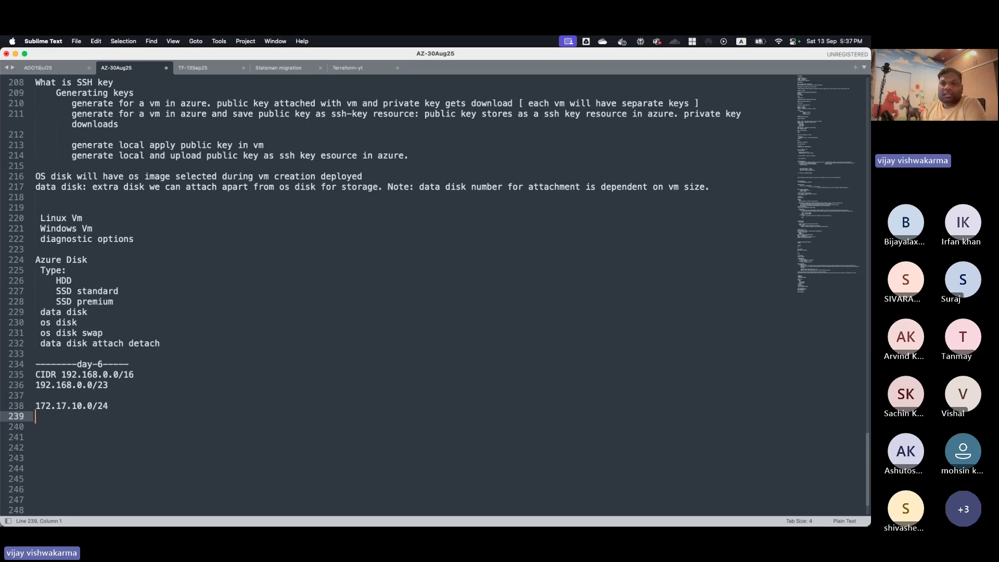
- Add the example network 10.2.3.4/32 below 172.17.10.0/24, separated by a blank line
{"action": "key", "text": "Return"}
{"action": "type", "text": "10"}
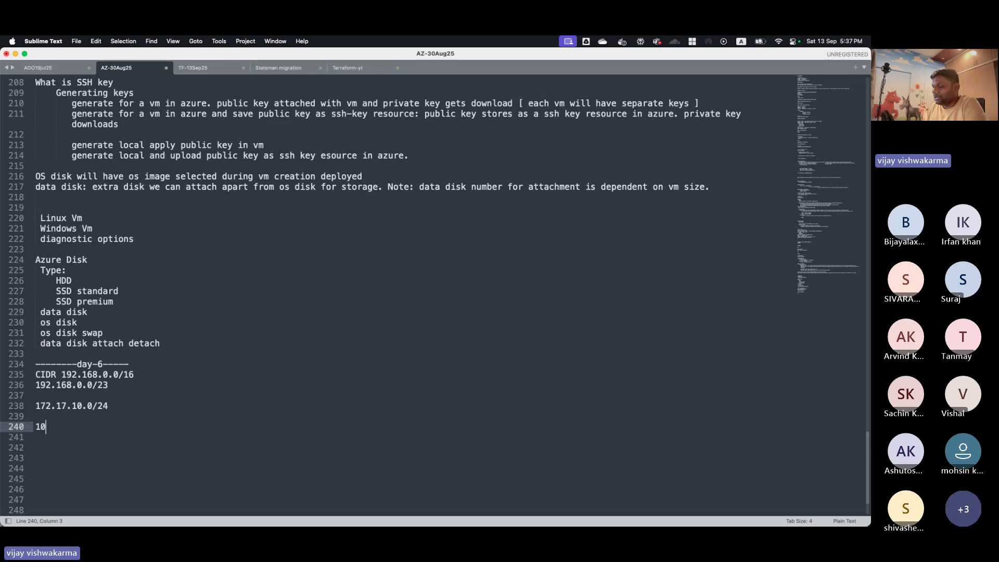
{"action": "type", "text": ".2.3.4"}
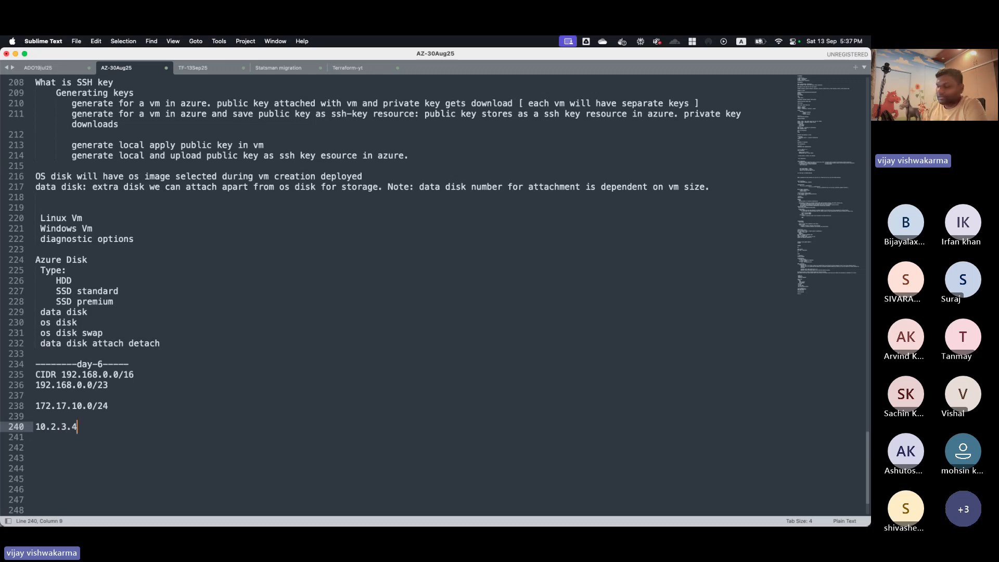
{"action": "type", "text": "/"}
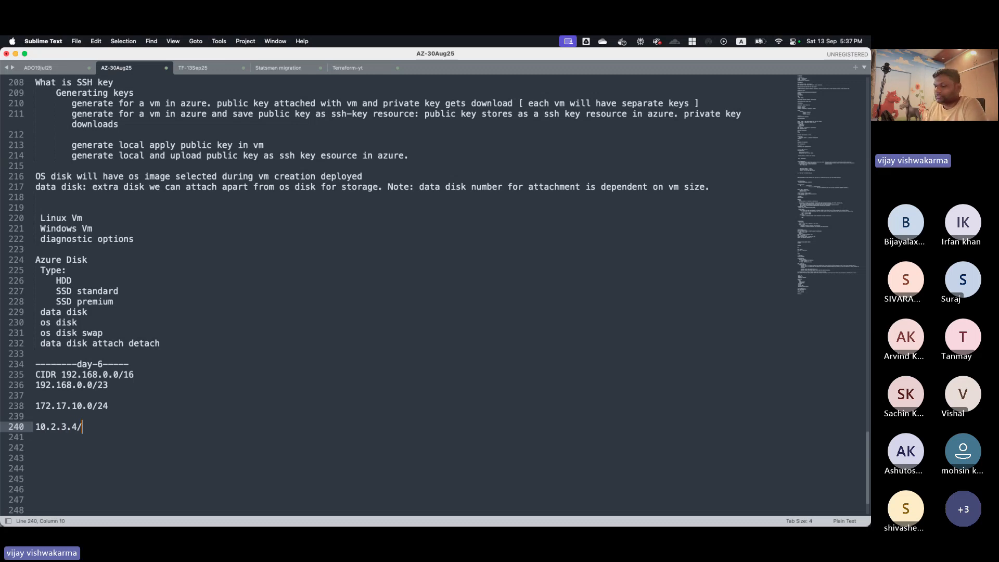
{"action": "type", "text": "32"}
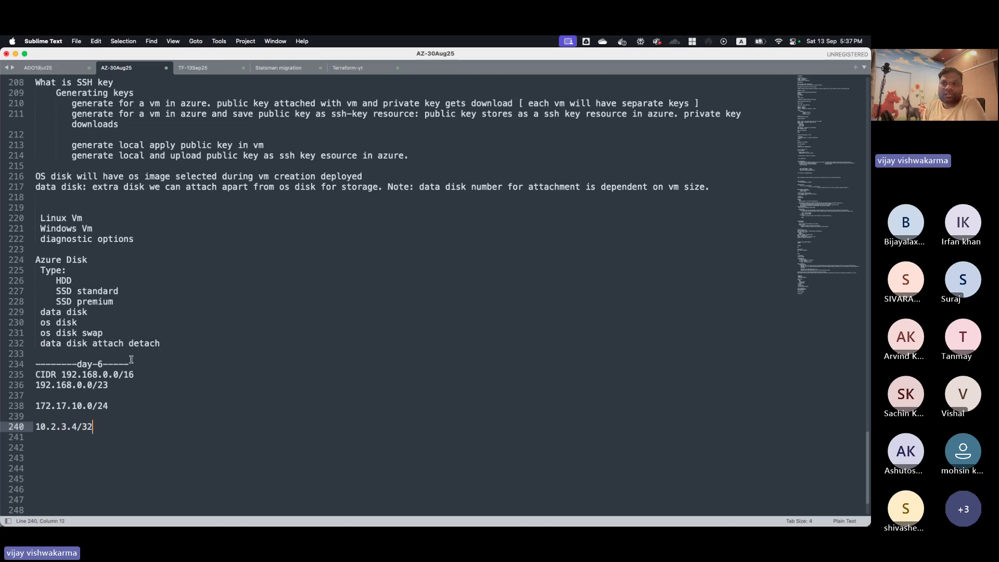
- Put the CIDR heading on its own line and separate it, 192.168.0.0/16 and 192.168.0.0/23 with blank lines
{"action": "double_click", "coordinate": [59, 375]}
{"action": "key", "text": "Return"}
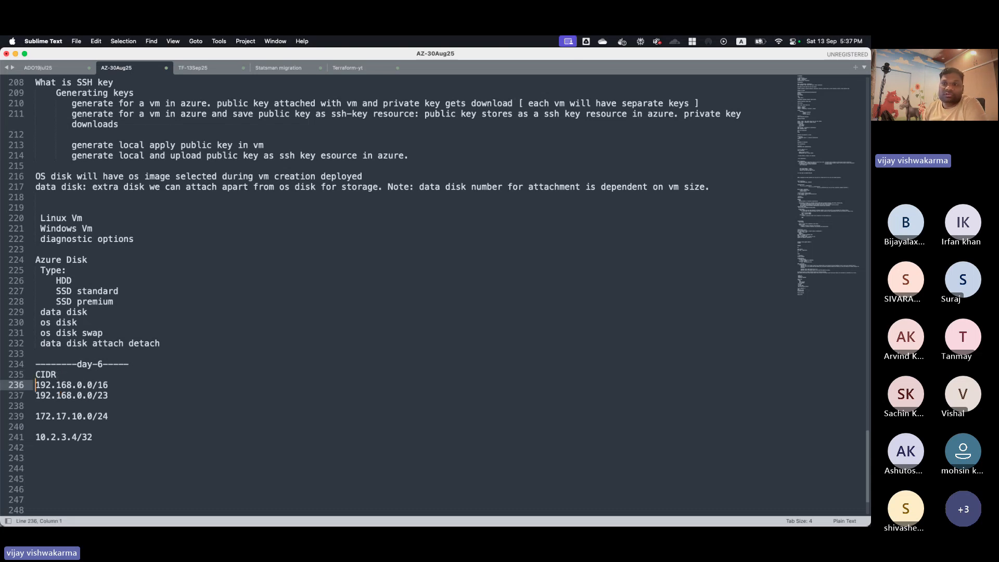
{"action": "key", "text": "Return"}
{"action": "key", "text": "Down"}
{"action": "key", "text": "Return"}
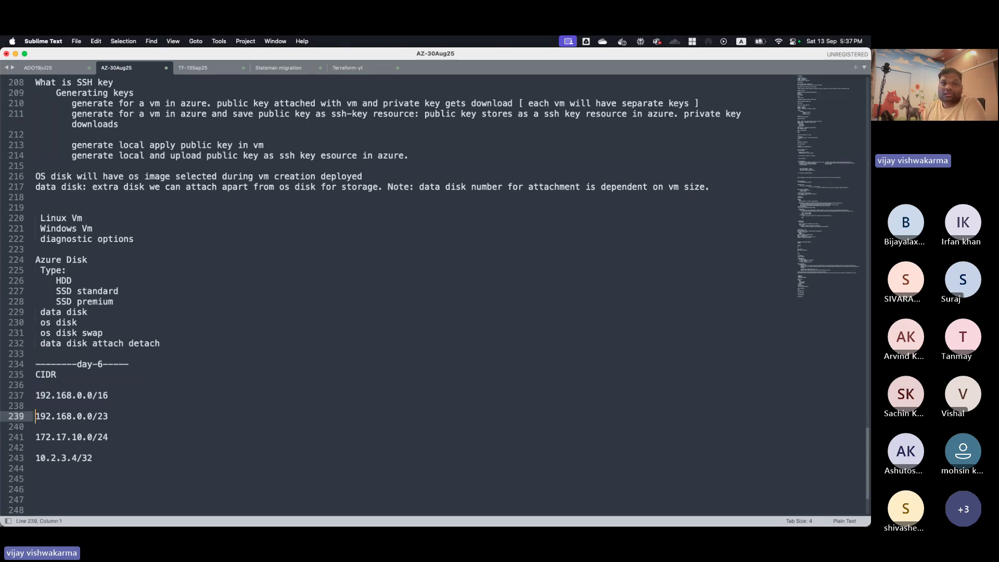
- Below the 10.2.3.4/32 example, leave a blank line and write the question "How many ips"
{"action": "key", "text": "Down"}
{"action": "key", "text": "Down"}
{"action": "key", "text": "Down"}
{"action": "key", "text": "Down"}
{"action": "key", "text": "Down"}
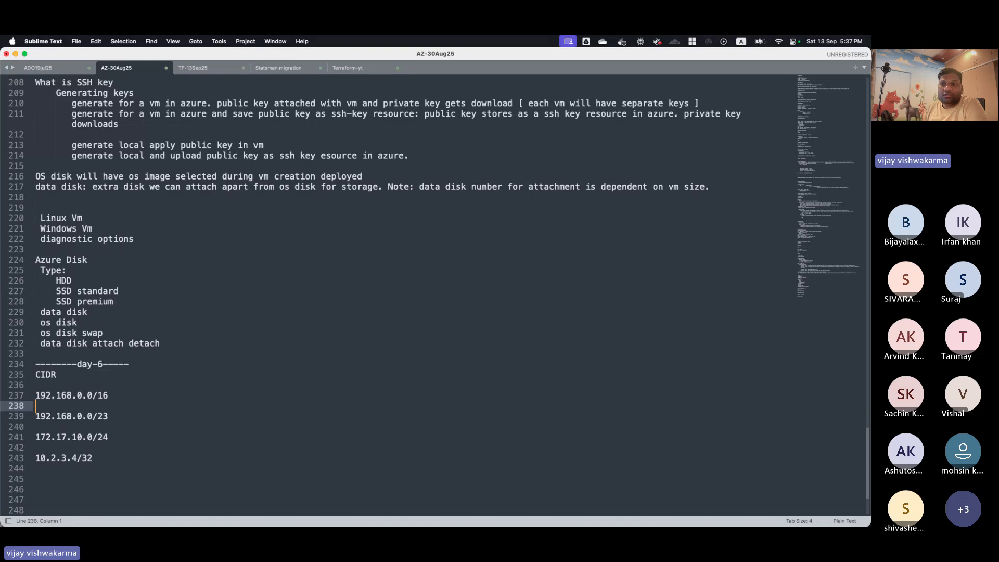
{"action": "key", "text": "Down"}
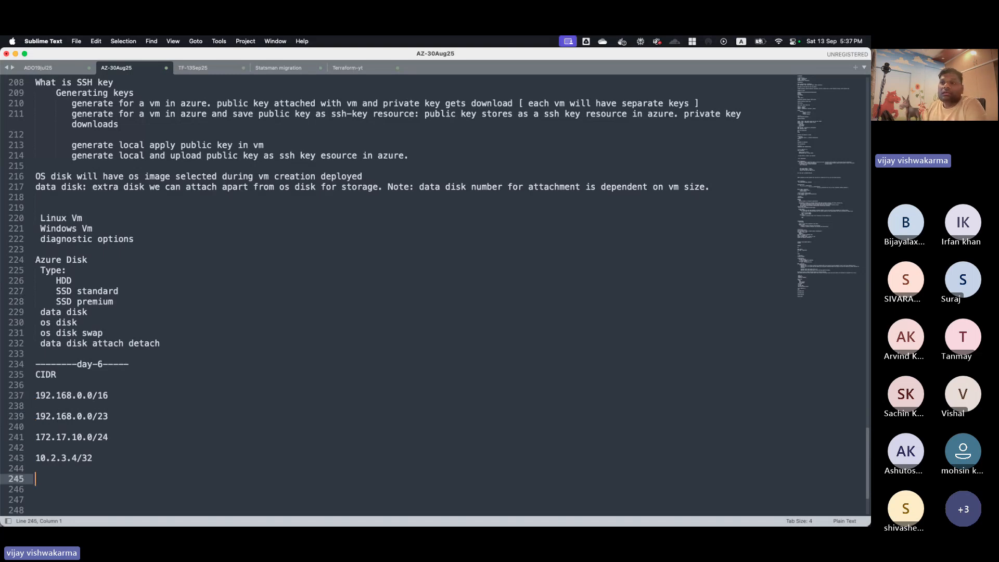
{"action": "type", "text": "How "}
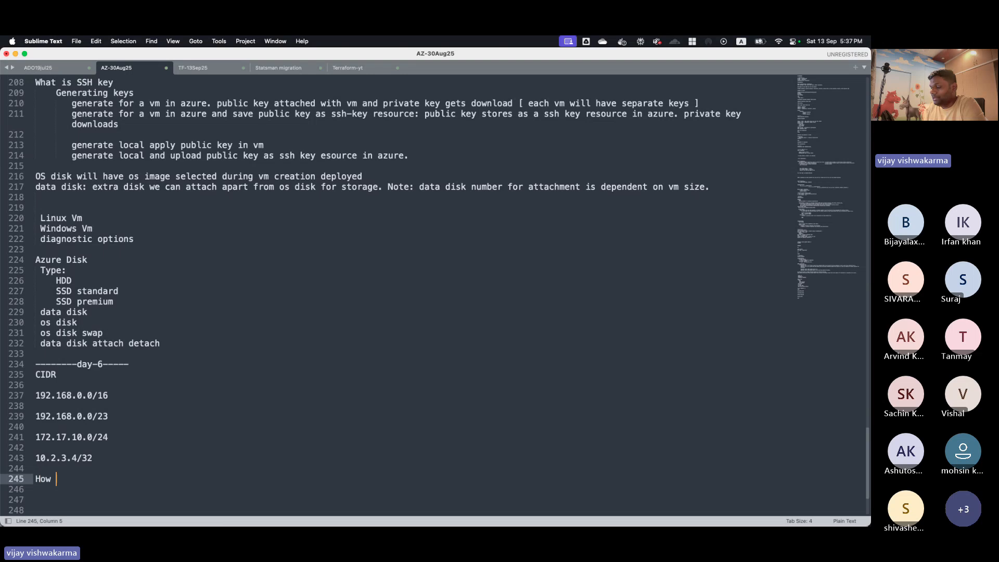
{"action": "type", "text": "many ips"}
{"action": "key", "text": "Return"}
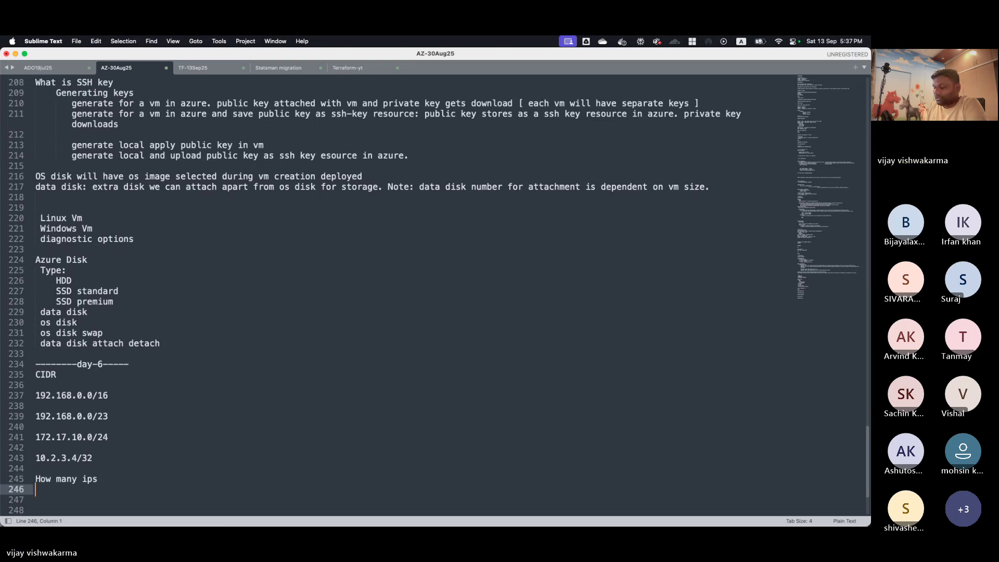
- On the following line, add the question "what is the usable ip range ( first and last usable ip )"
{"action": "type", "text": "what is "}
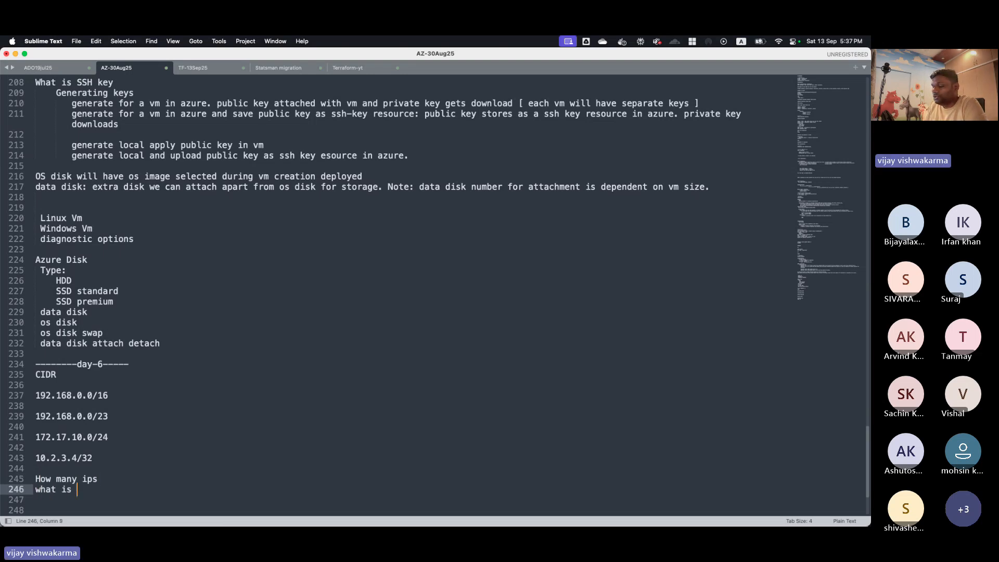
{"action": "type", "text": "the usable ip range ("}
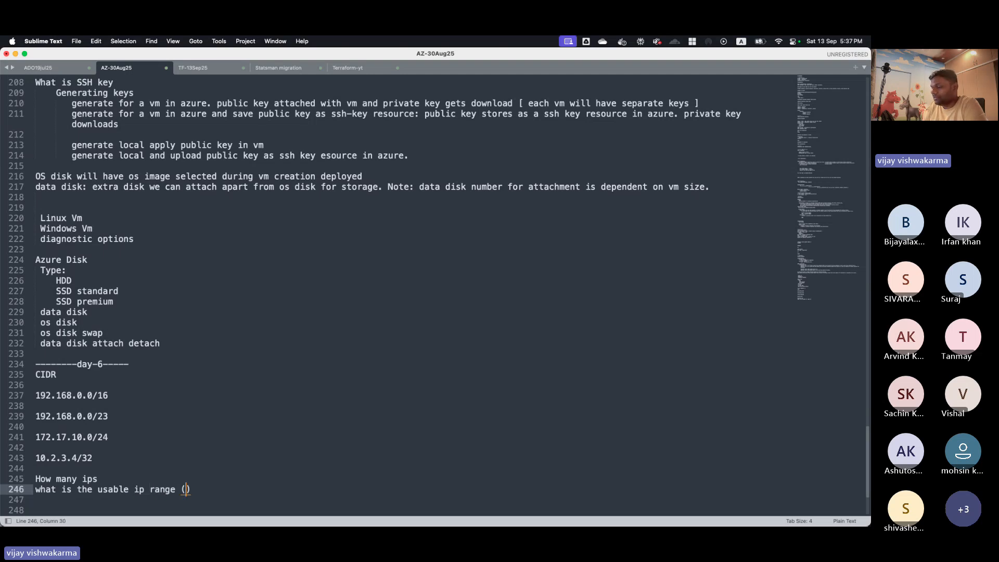
{"action": "type", "text": " first and"}
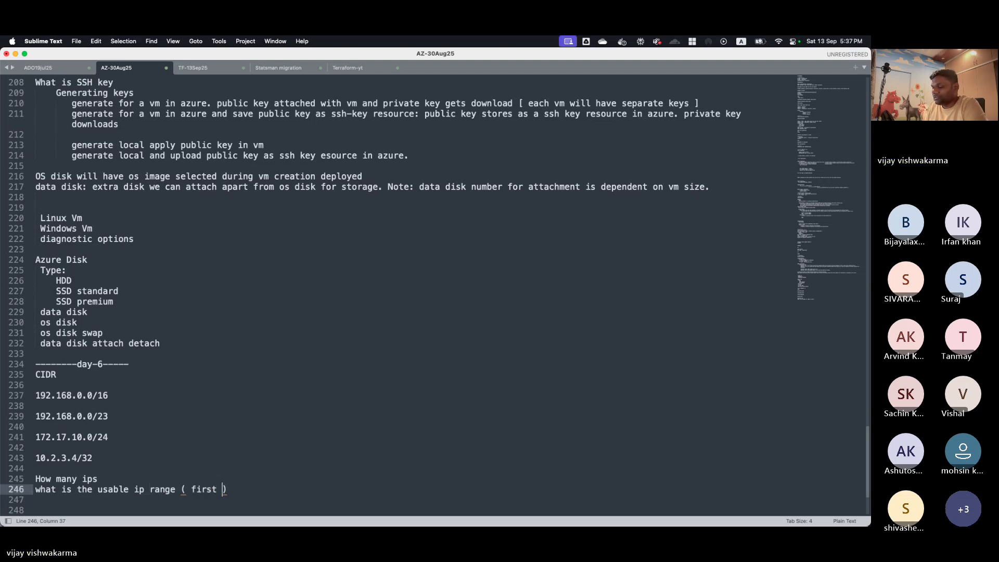
{"action": "type", "text": " last usable i"}
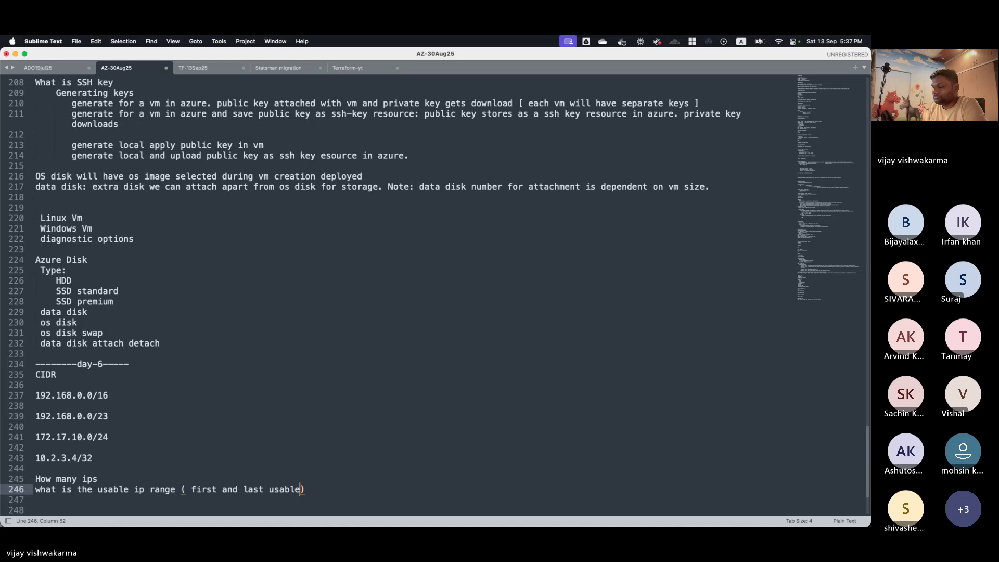
{"action": "type", "text": "p )"}
{"action": "key", "text": "Return"}
- Extend the question list with the lines "gw", "broadcast id", "network id" and "subnet mask"
{"action": "type", "text": "gw"}
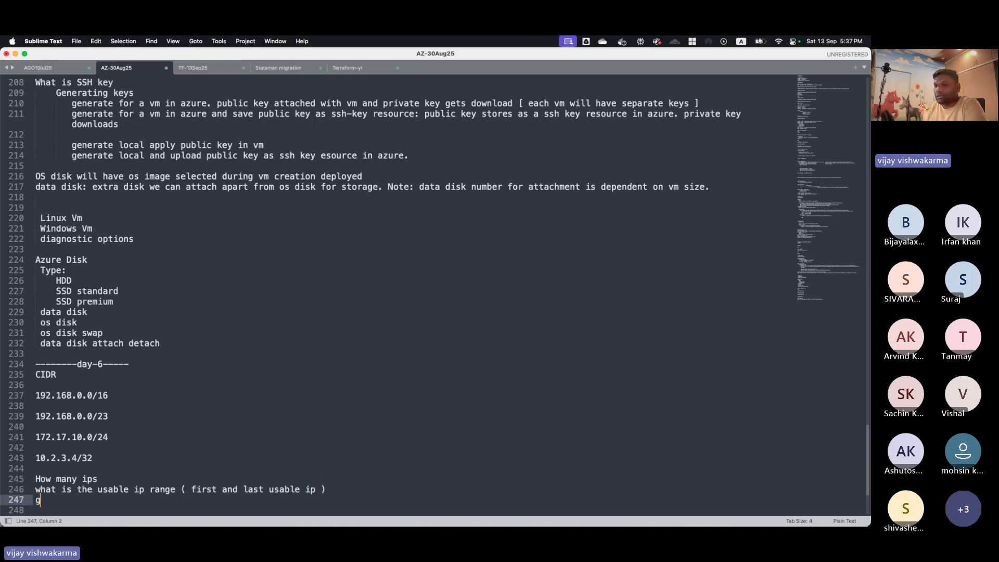
{"action": "key", "text": "Return"}
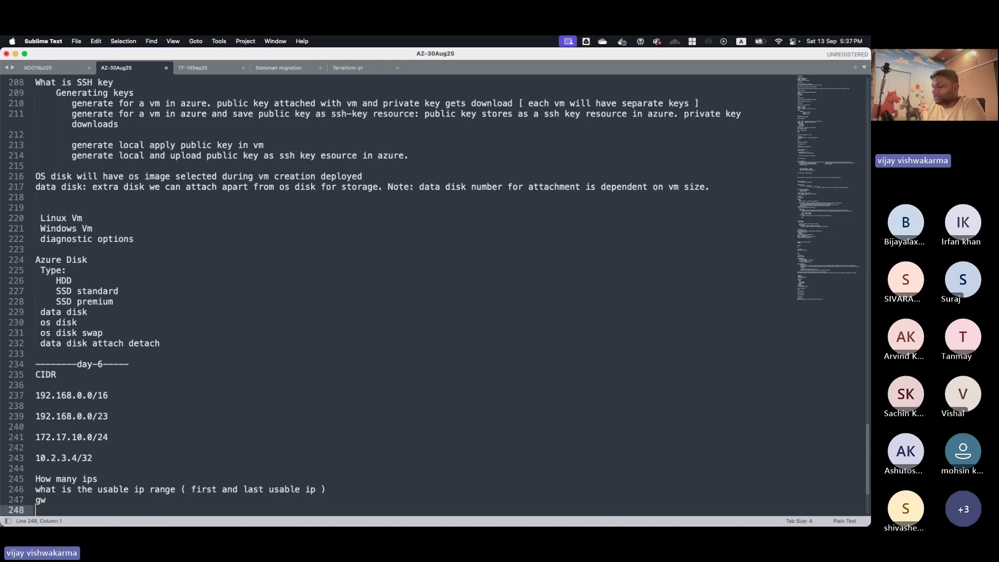
{"action": "type", "text": "broadca"}
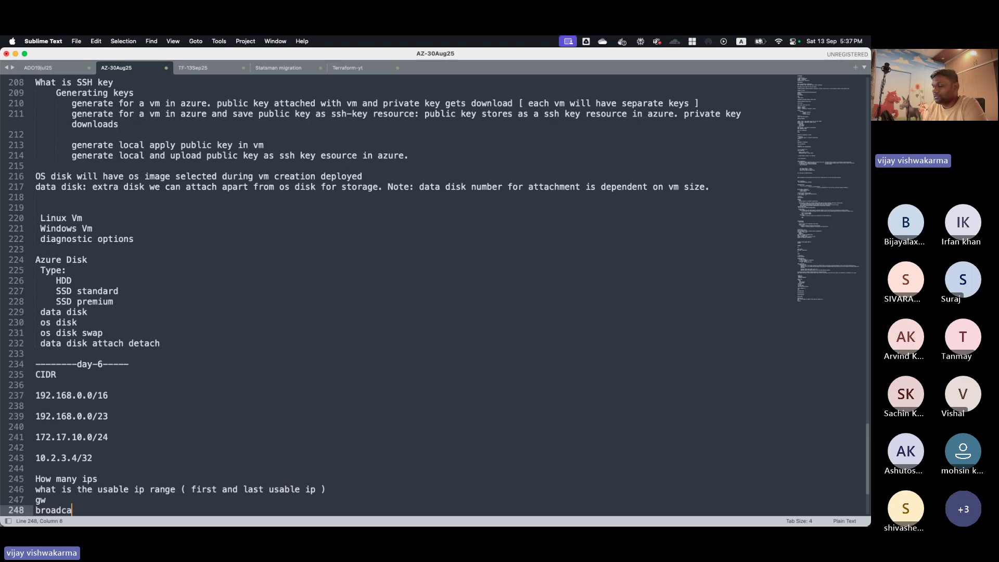
{"action": "type", "text": "st id"}
{"action": "key", "text": "Return"}
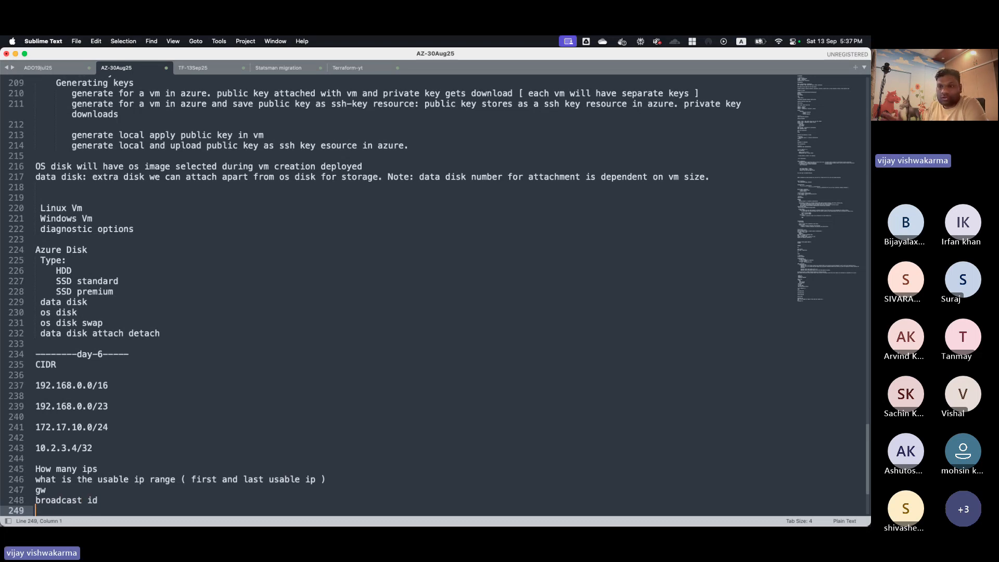
{"action": "type", "text": "n"}
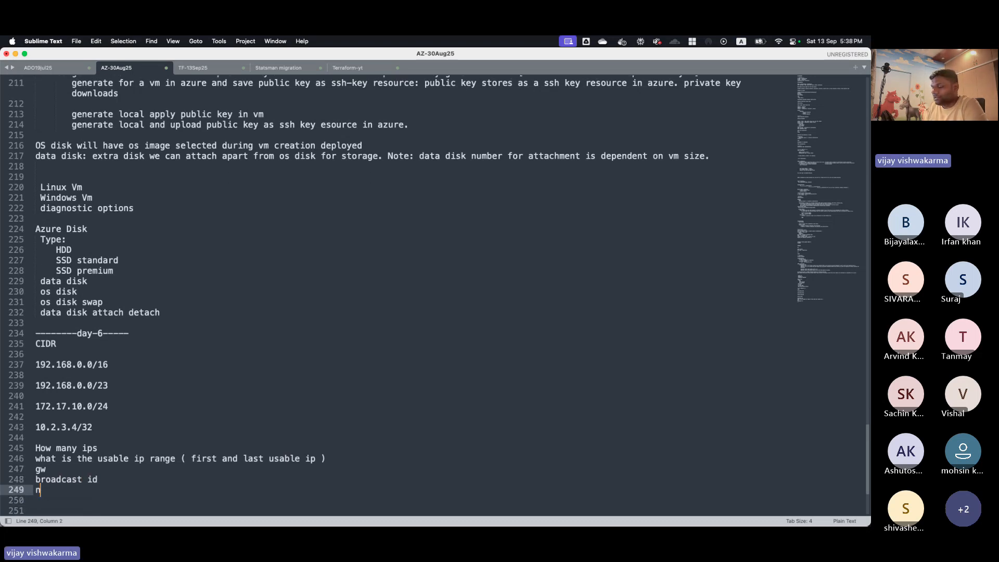
{"action": "type", "text": "etwork id"}
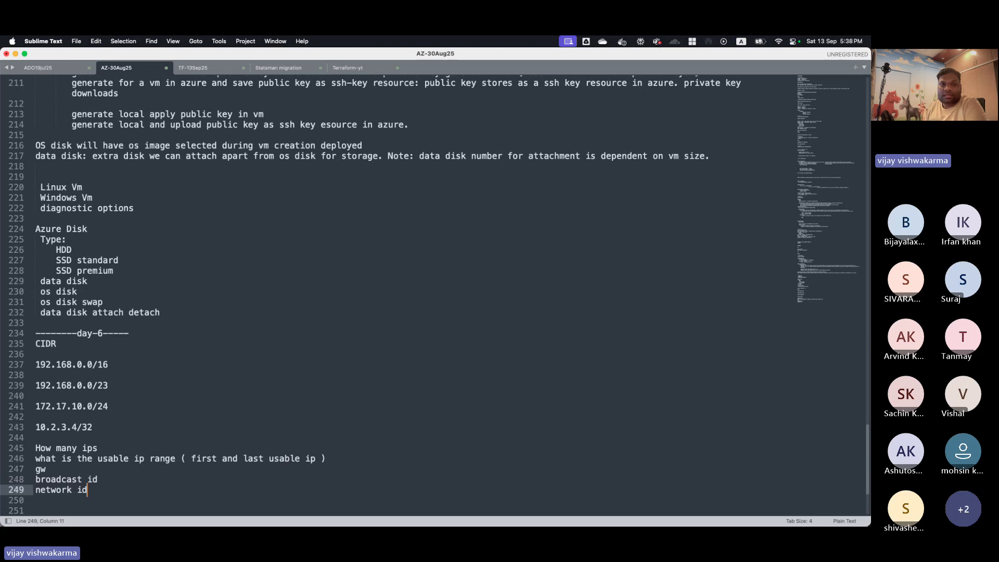
{"action": "key", "text": "Return"}
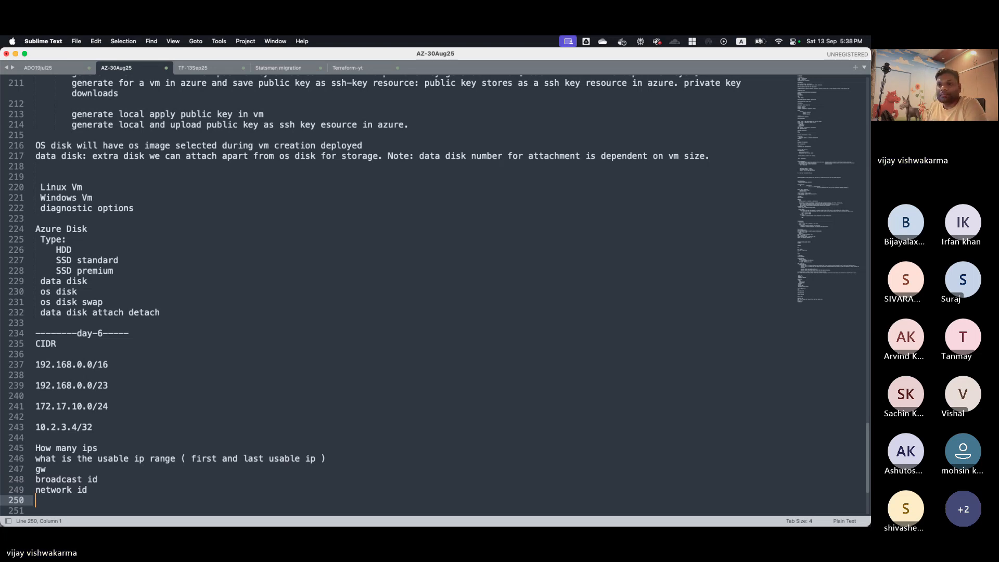
{"action": "key", "text": "Return"}
{"action": "key", "text": "Up"}
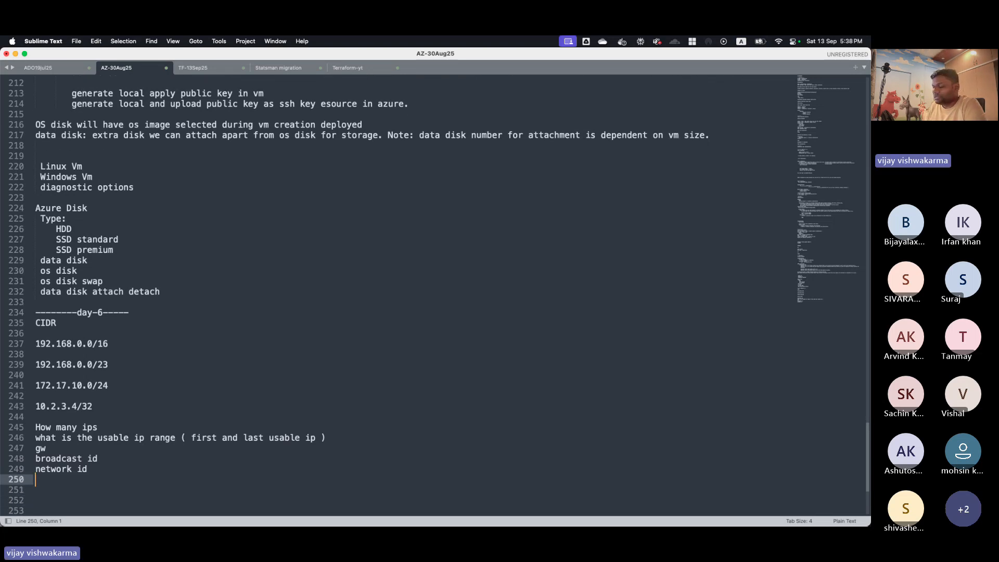
{"action": "type", "text": "subnet mask"}
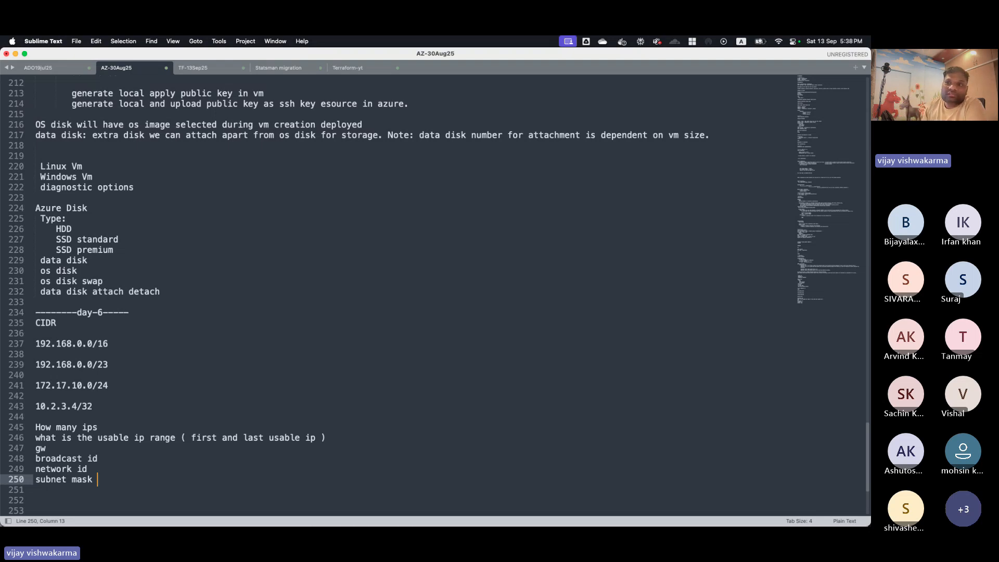
{"action": "left_click_drag", "start_coordinate": [51, 366], "coordinate": [41, 407]}
{"action": "left_click", "coordinate": [122, 401]}
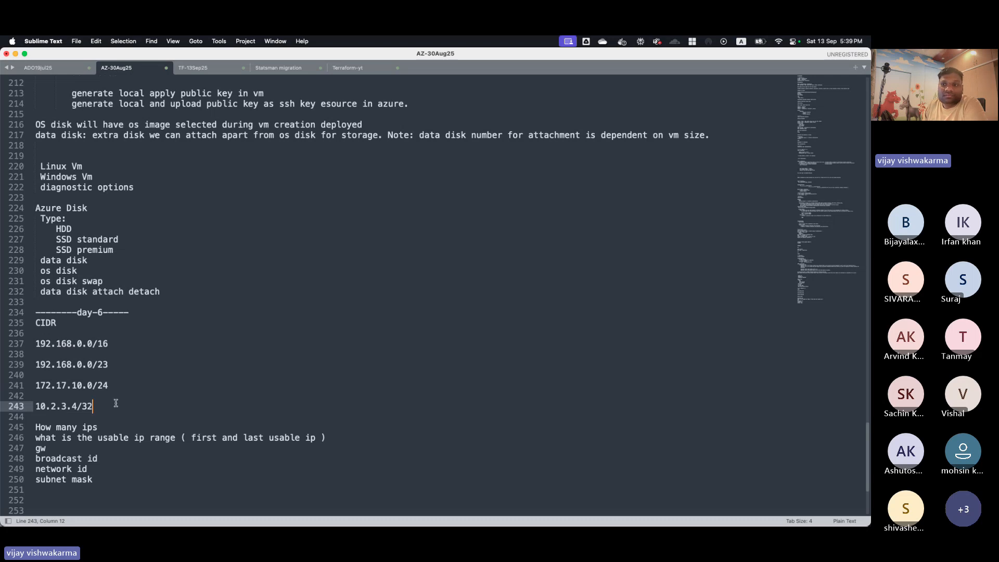
- Below "subnet mask", add a "----" separator line followed by the heading "OSI layer"
{"action": "left_click", "coordinate": [118, 491]}
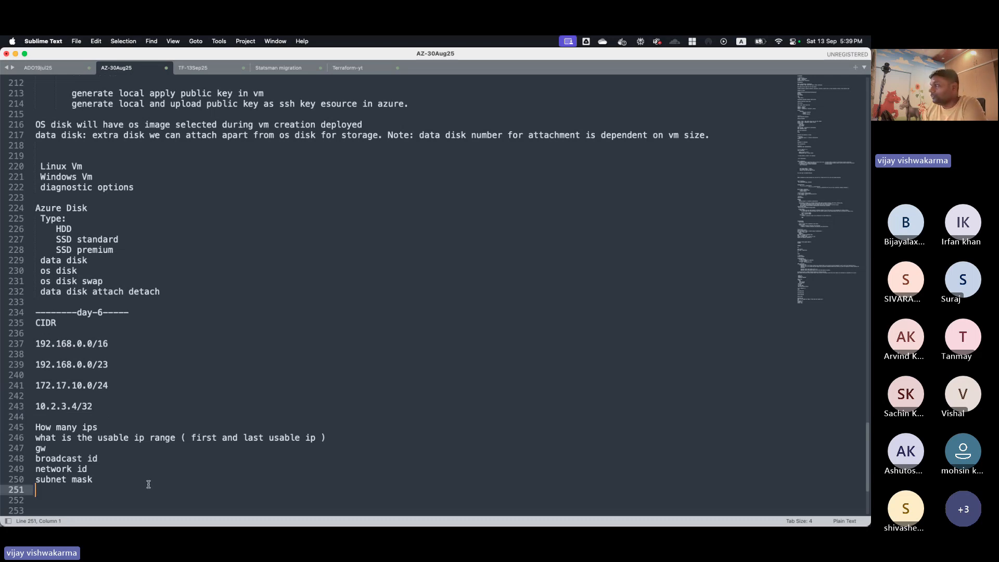
{"action": "key", "text": "Return"}
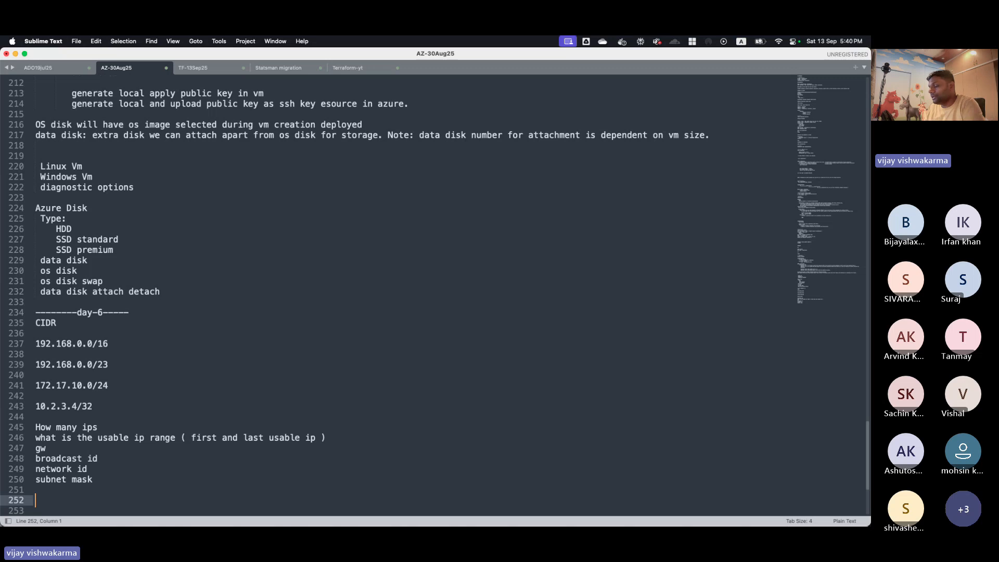
{"action": "key", "text": "Up"}
{"action": "type", "text": "----"}
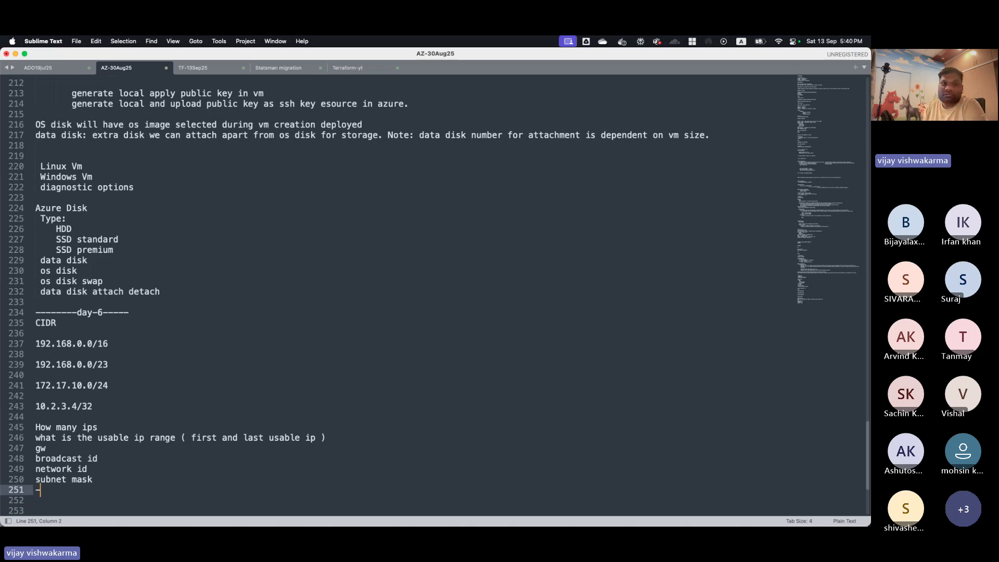
{"action": "key", "text": "Down"}
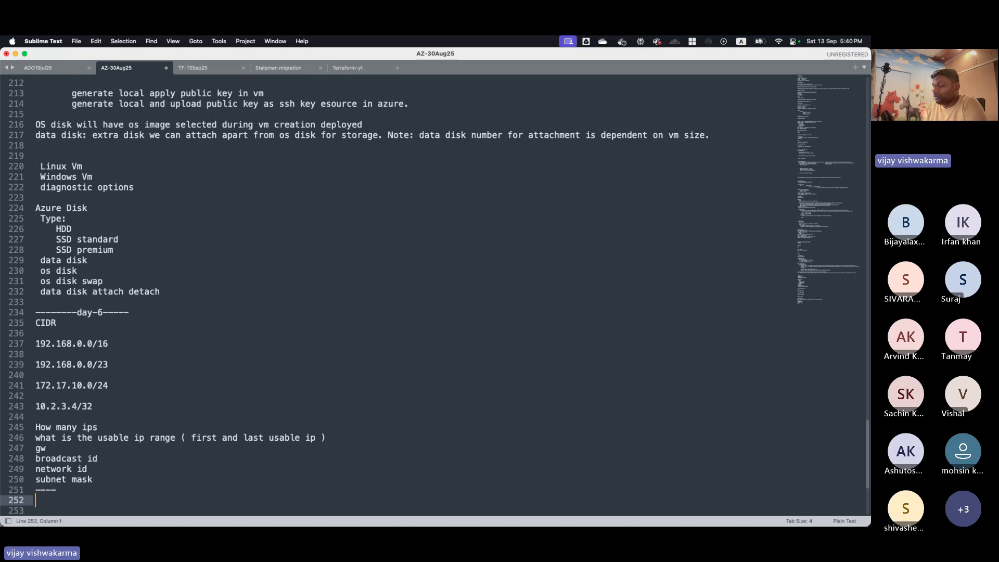
{"action": "type", "text": "OSI layer"}
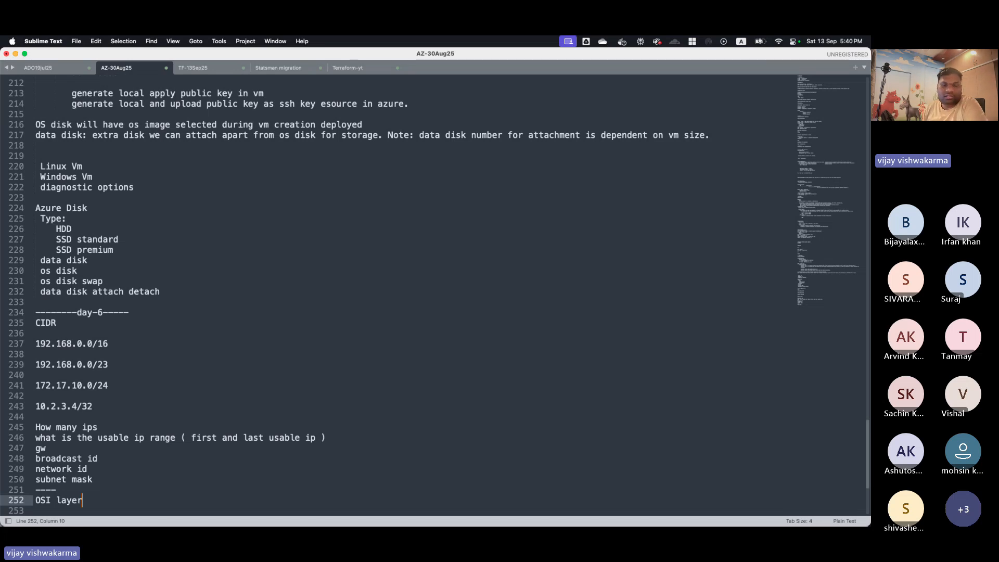
- Under the "OSI layer" heading, write the indented line "L3 L4 L7" and leave a blank line after it
{"action": "key", "text": "Return"}
{"action": "key", "text": "Return"}
{"action": "key", "text": "Return"}
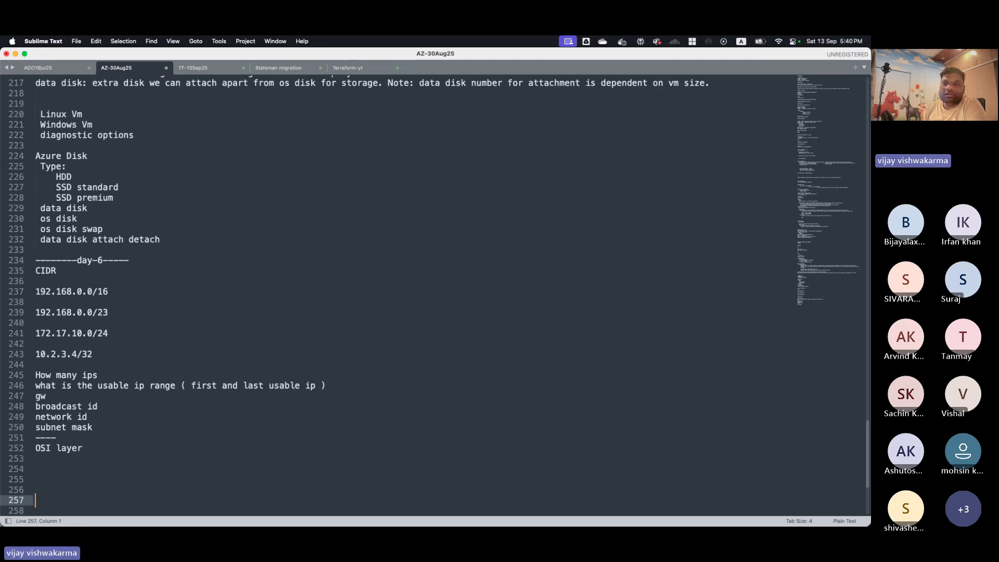
{"action": "key", "text": "Up"}
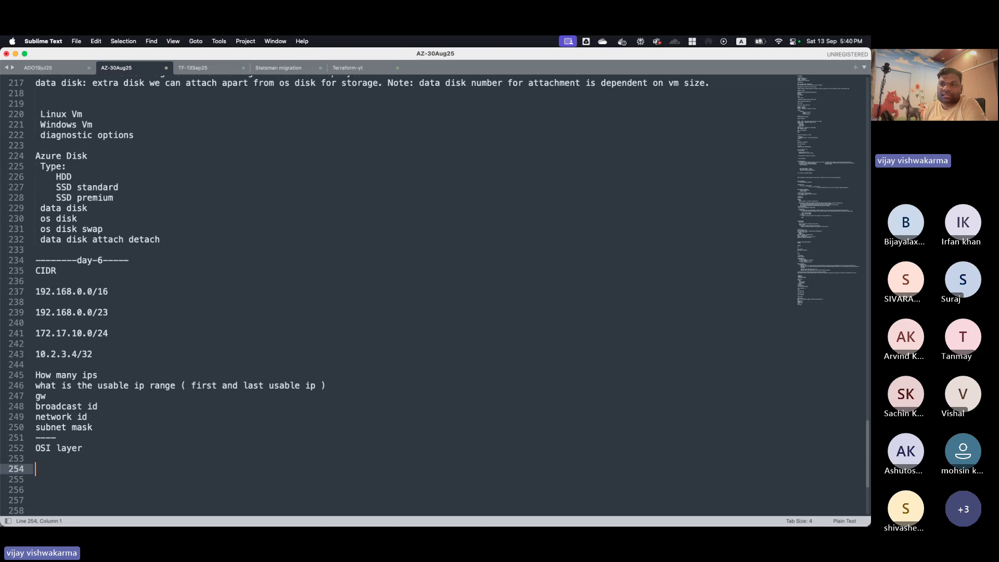
{"action": "key", "text": "Up"}
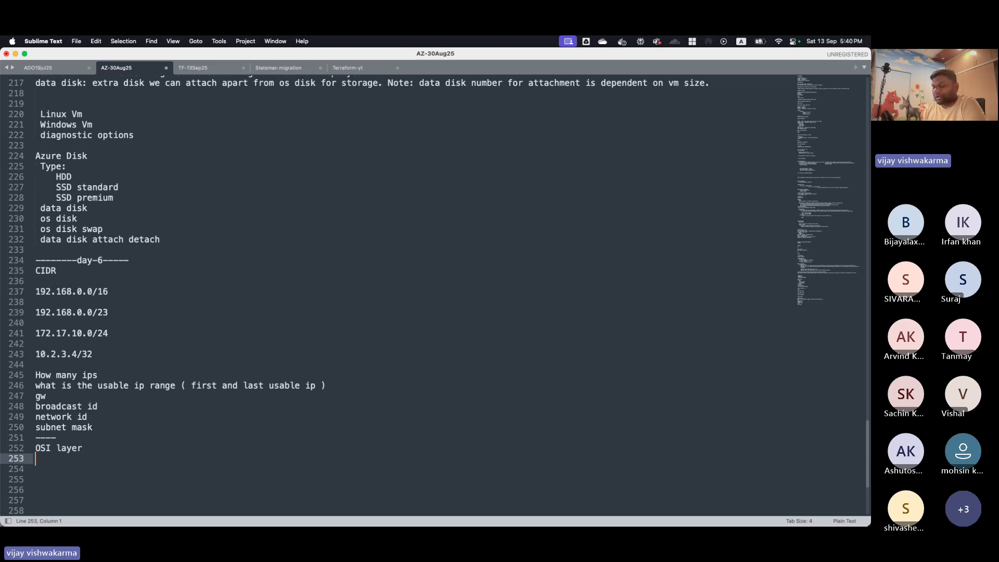
{"action": "type", "text": "L3"}
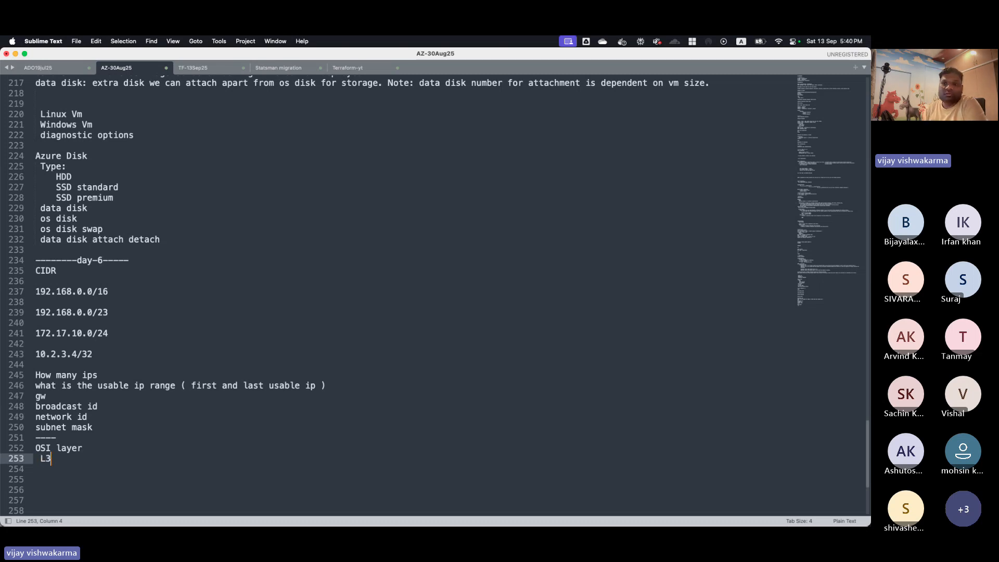
{"action": "type", "text": " L4"}
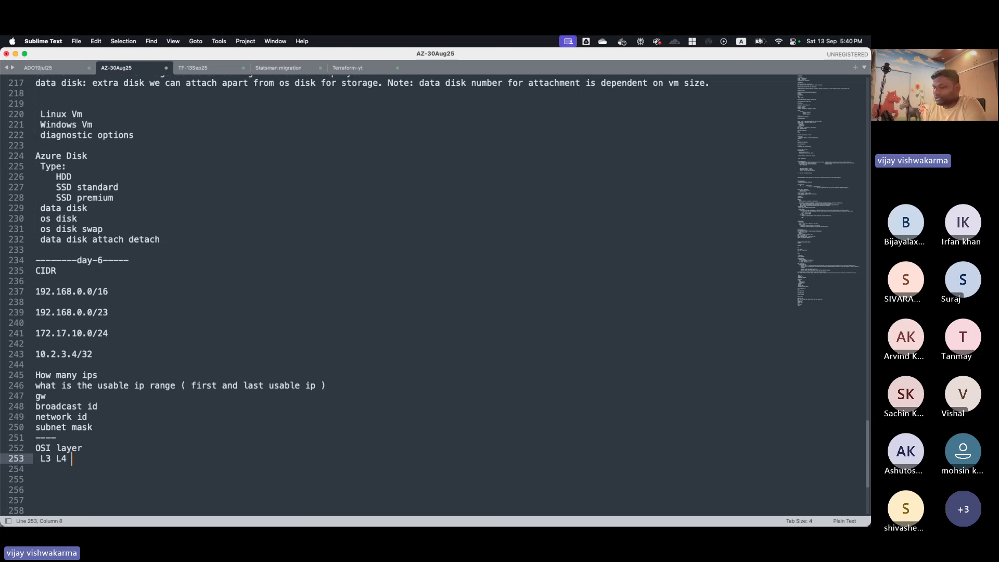
{"action": "type", "text": " L7"}
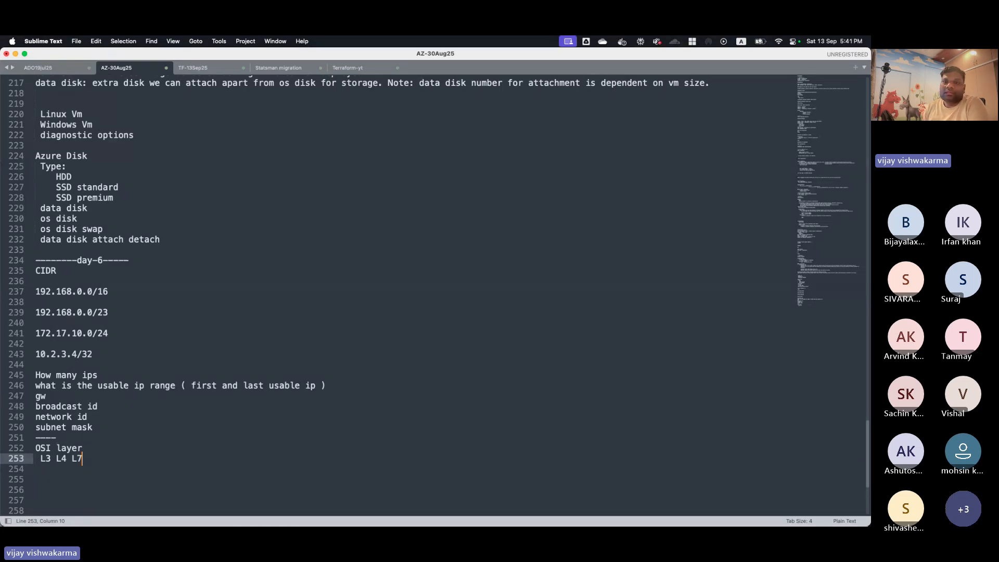
{"action": "key", "text": "Return"}
{"action": "key", "text": "Return"}
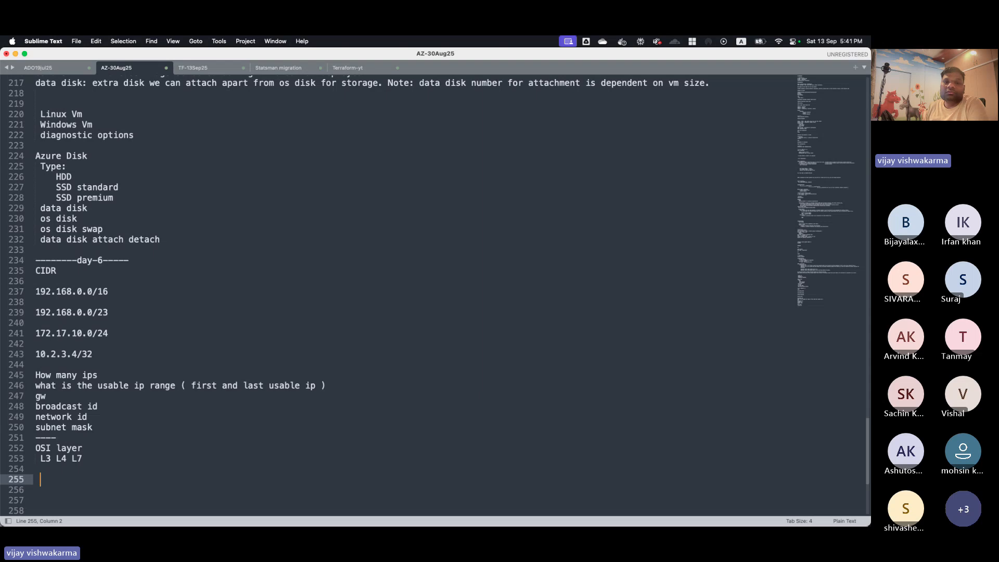